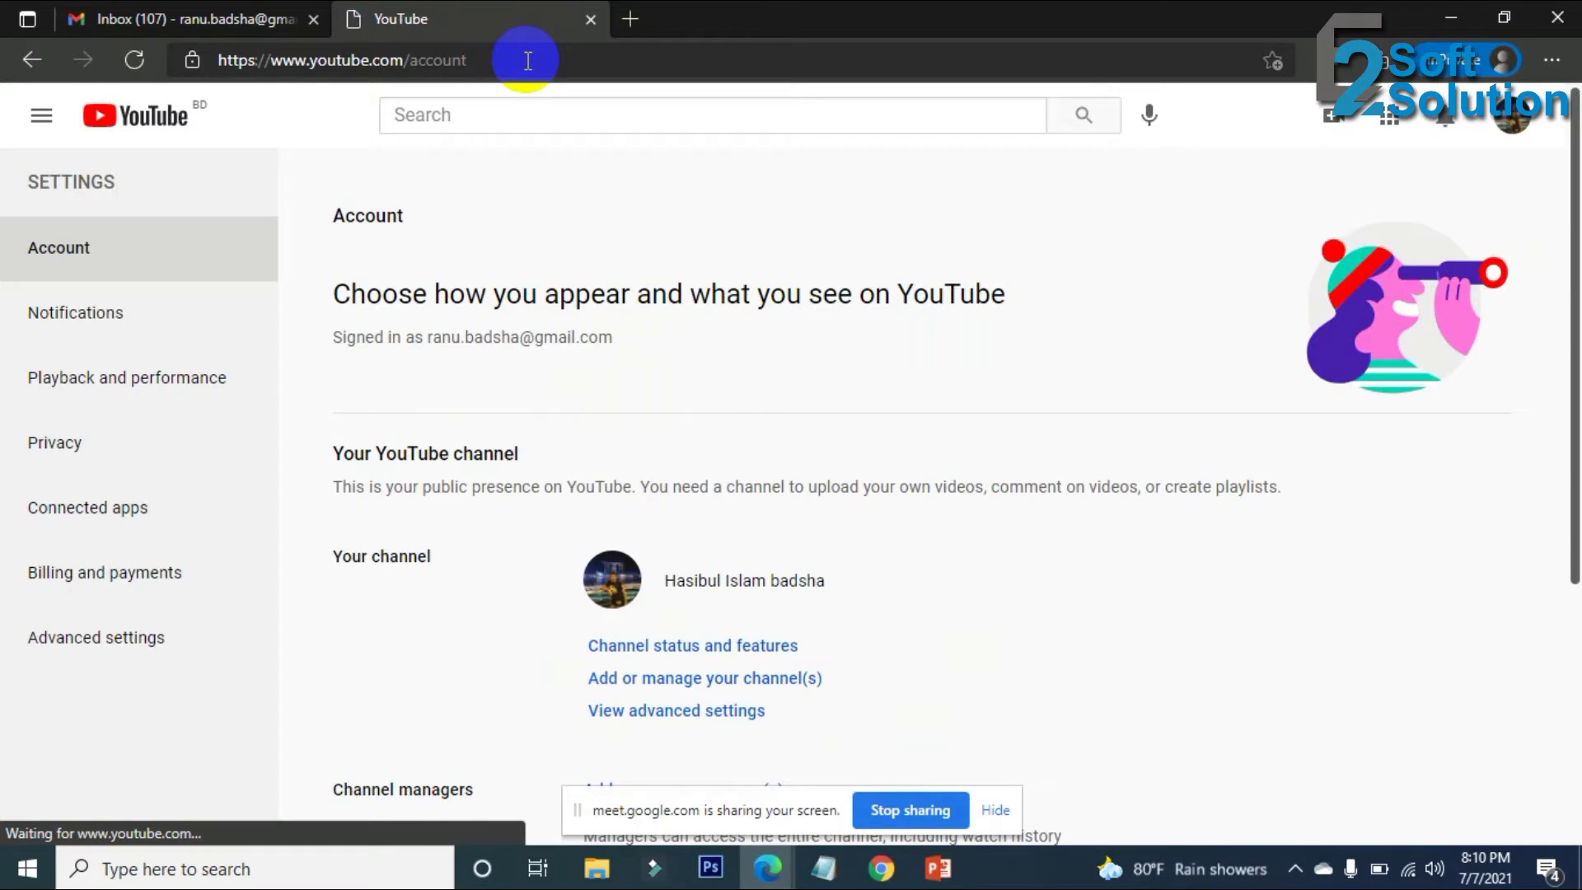
Examine the channel, channel manager and Google Account options on the Account settings page.
scroll(807, 344, "down", 2)
scroll(808, 345, "up", 1)
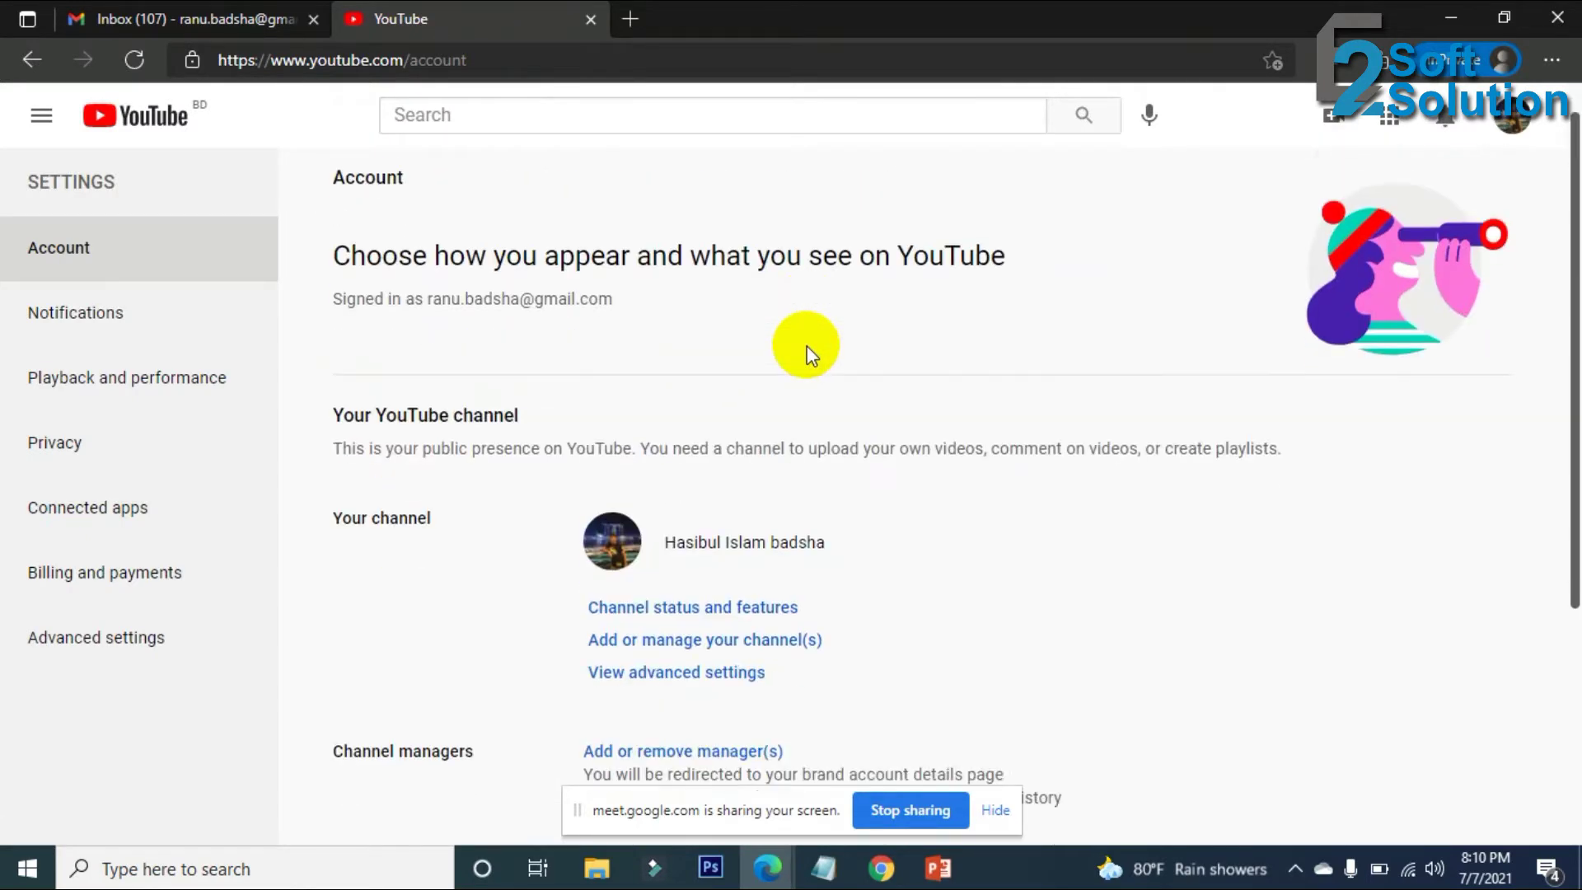
scroll(809, 349, "down", 4)
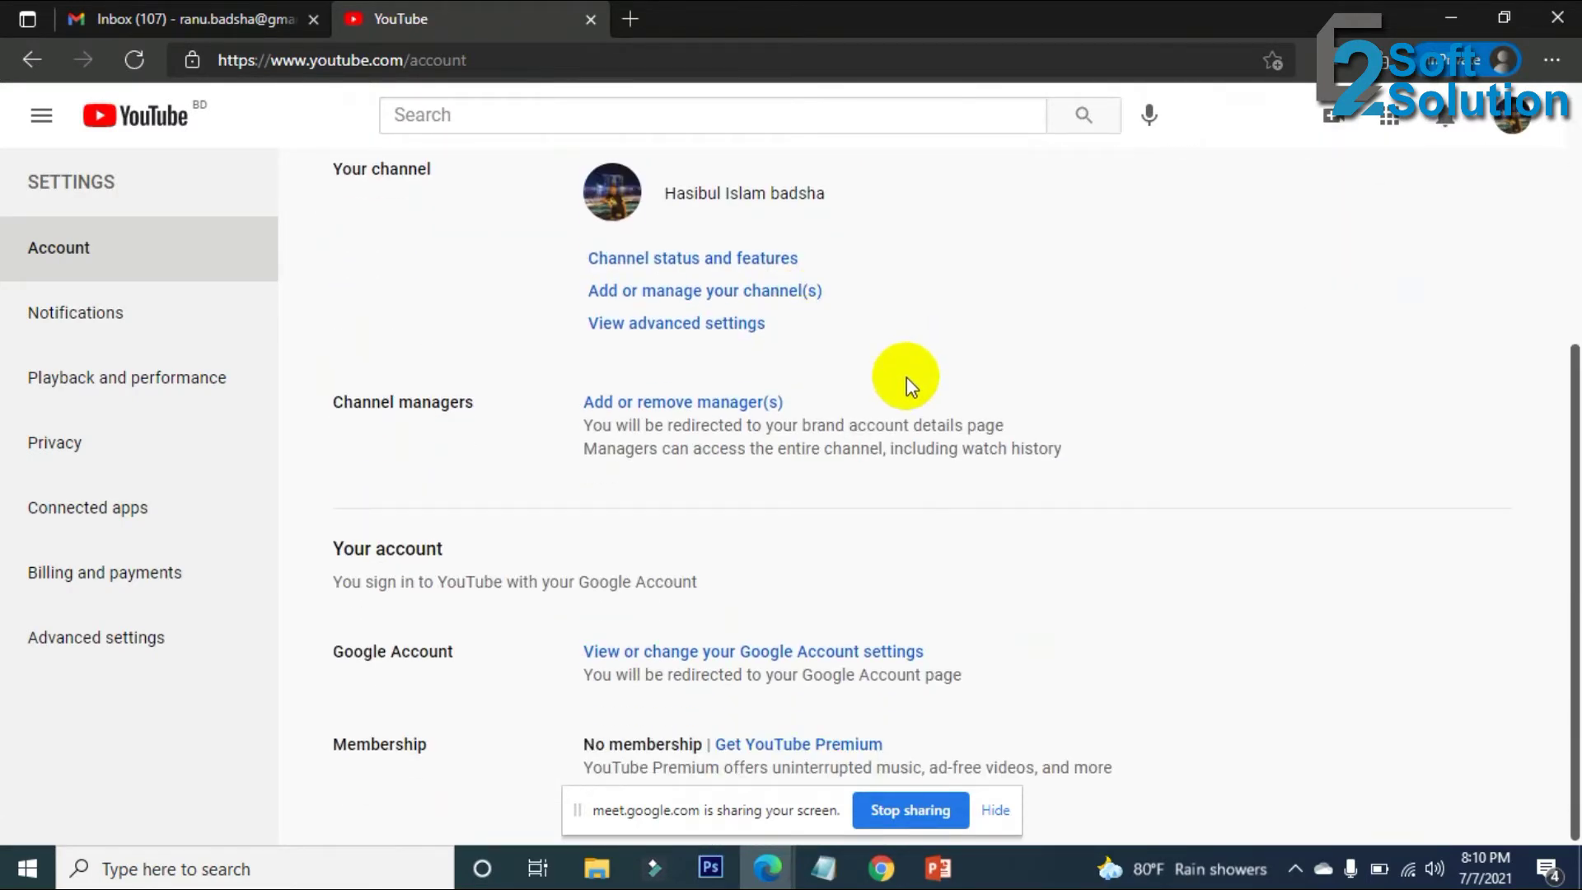
scroll(906, 378, "up", 3)
scroll(929, 369, "down", 3)
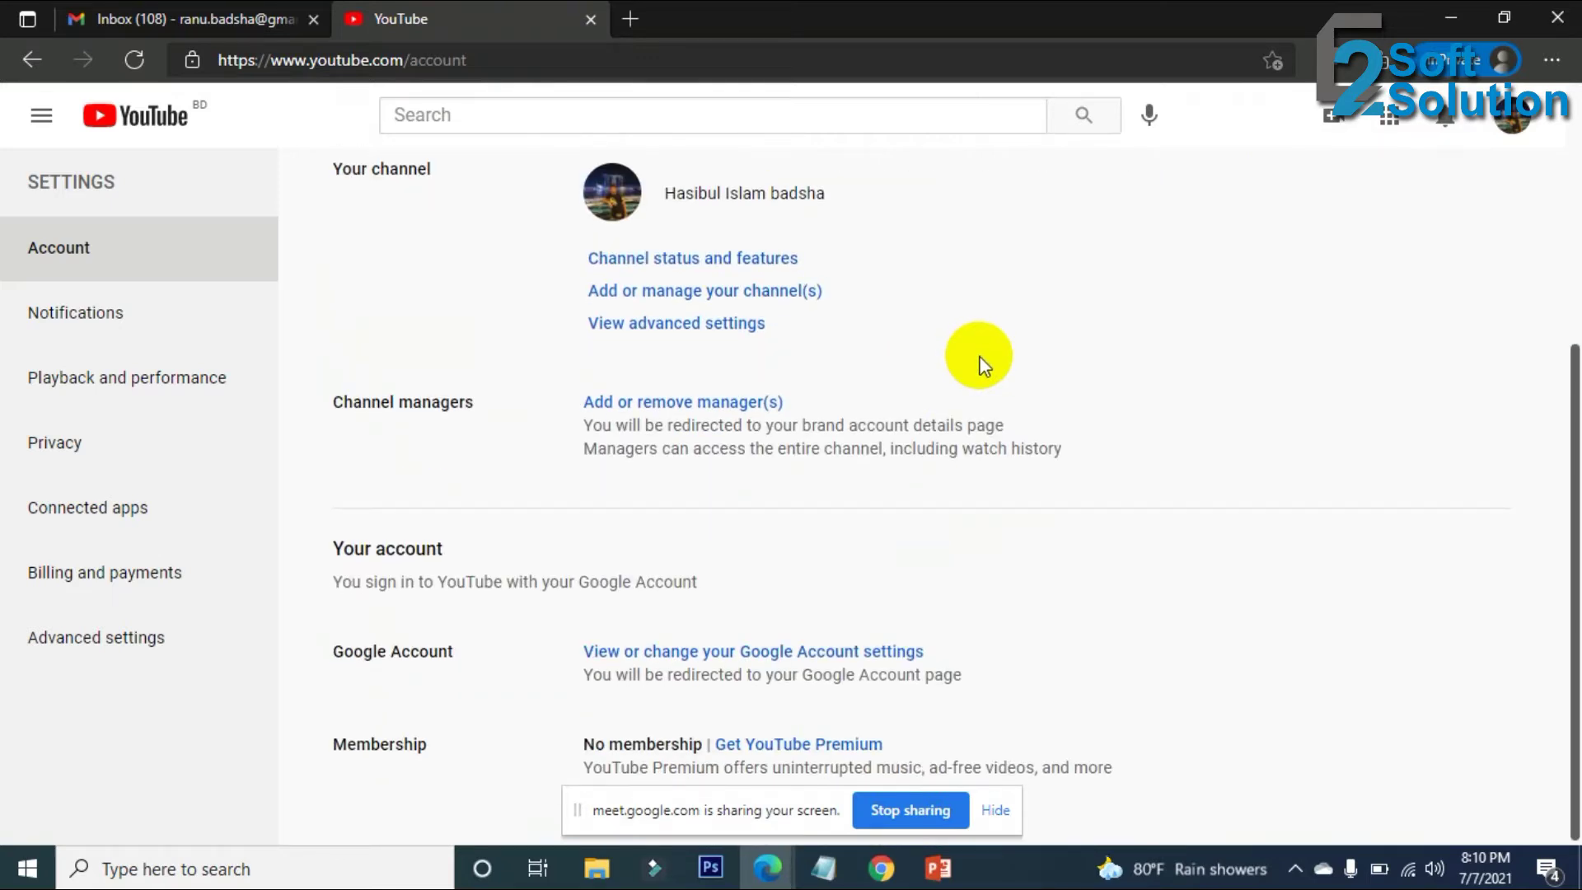
scroll(985, 366, "up", 1)
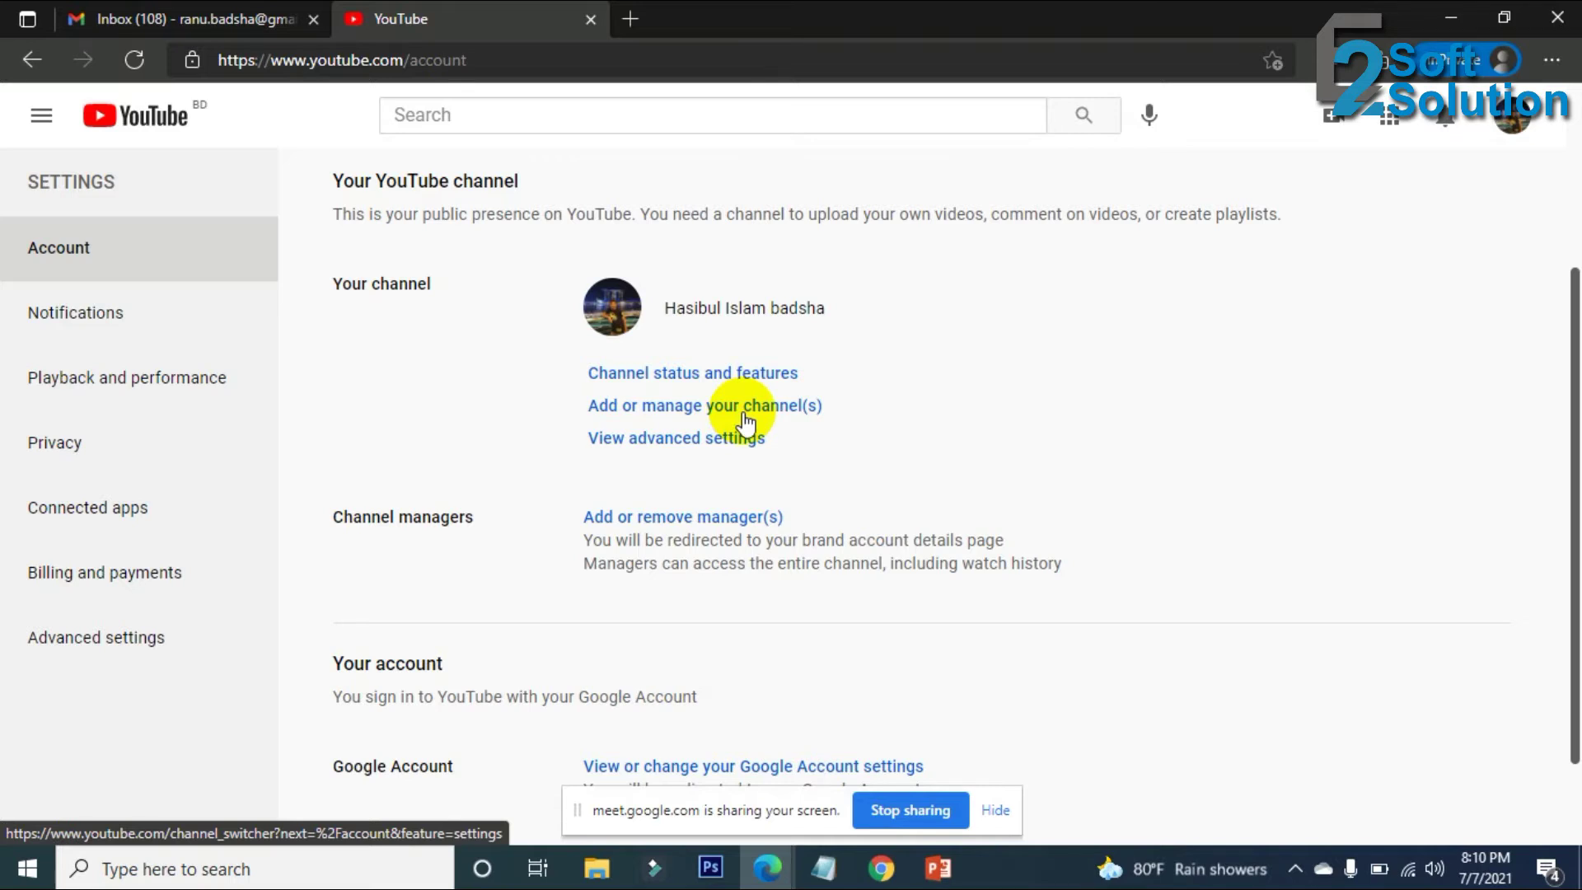
scroll(504, 437, "up", 3)
scroll(428, 436, "down", 3)
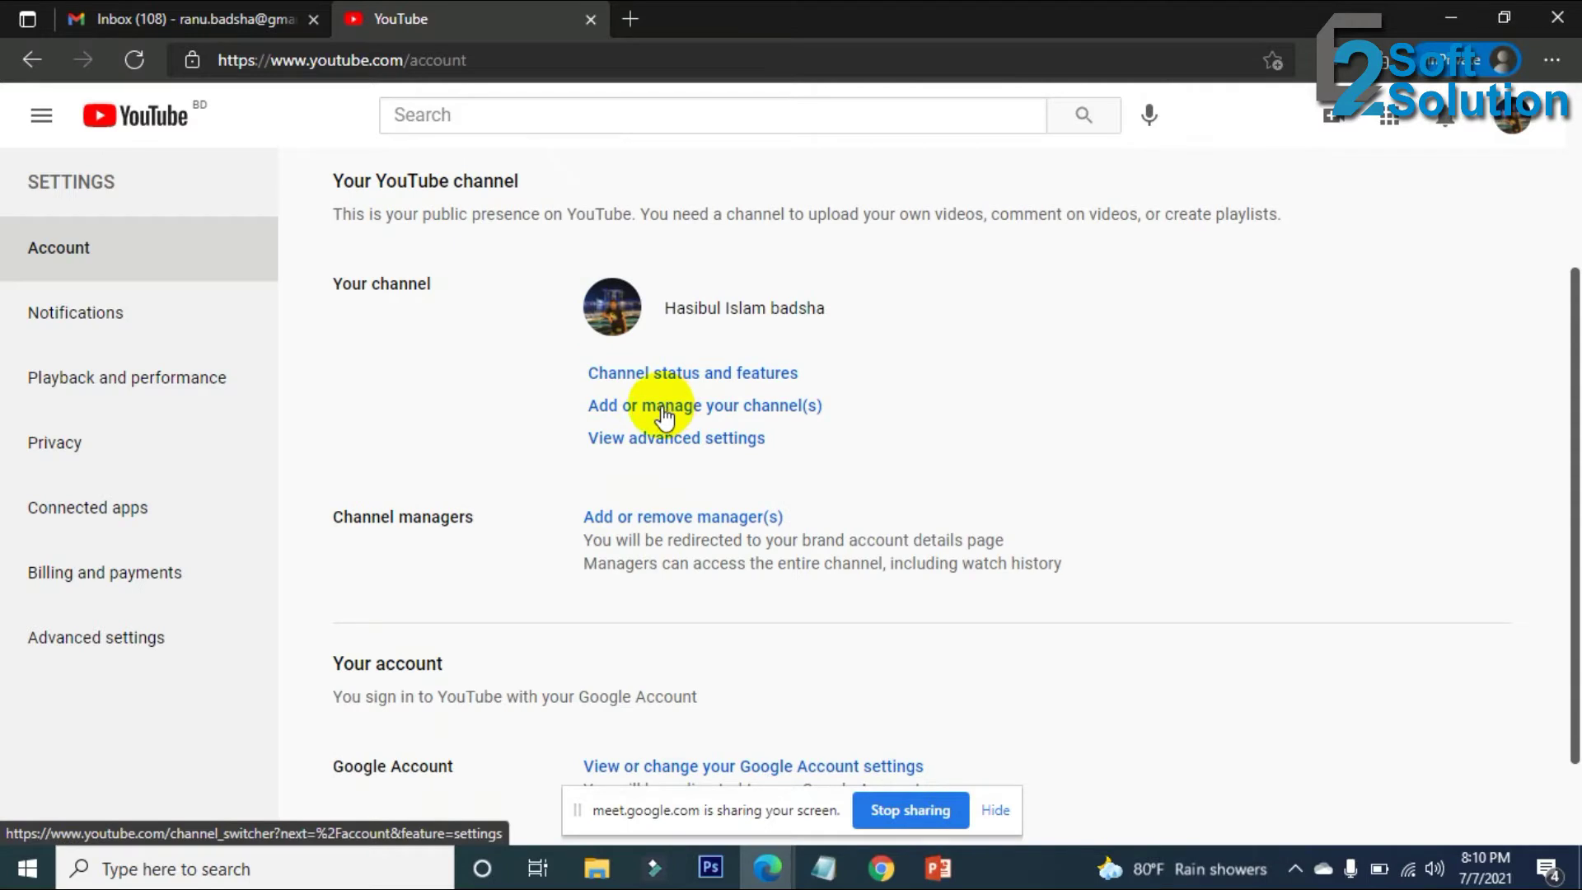
scroll(659, 407, "down", 1)
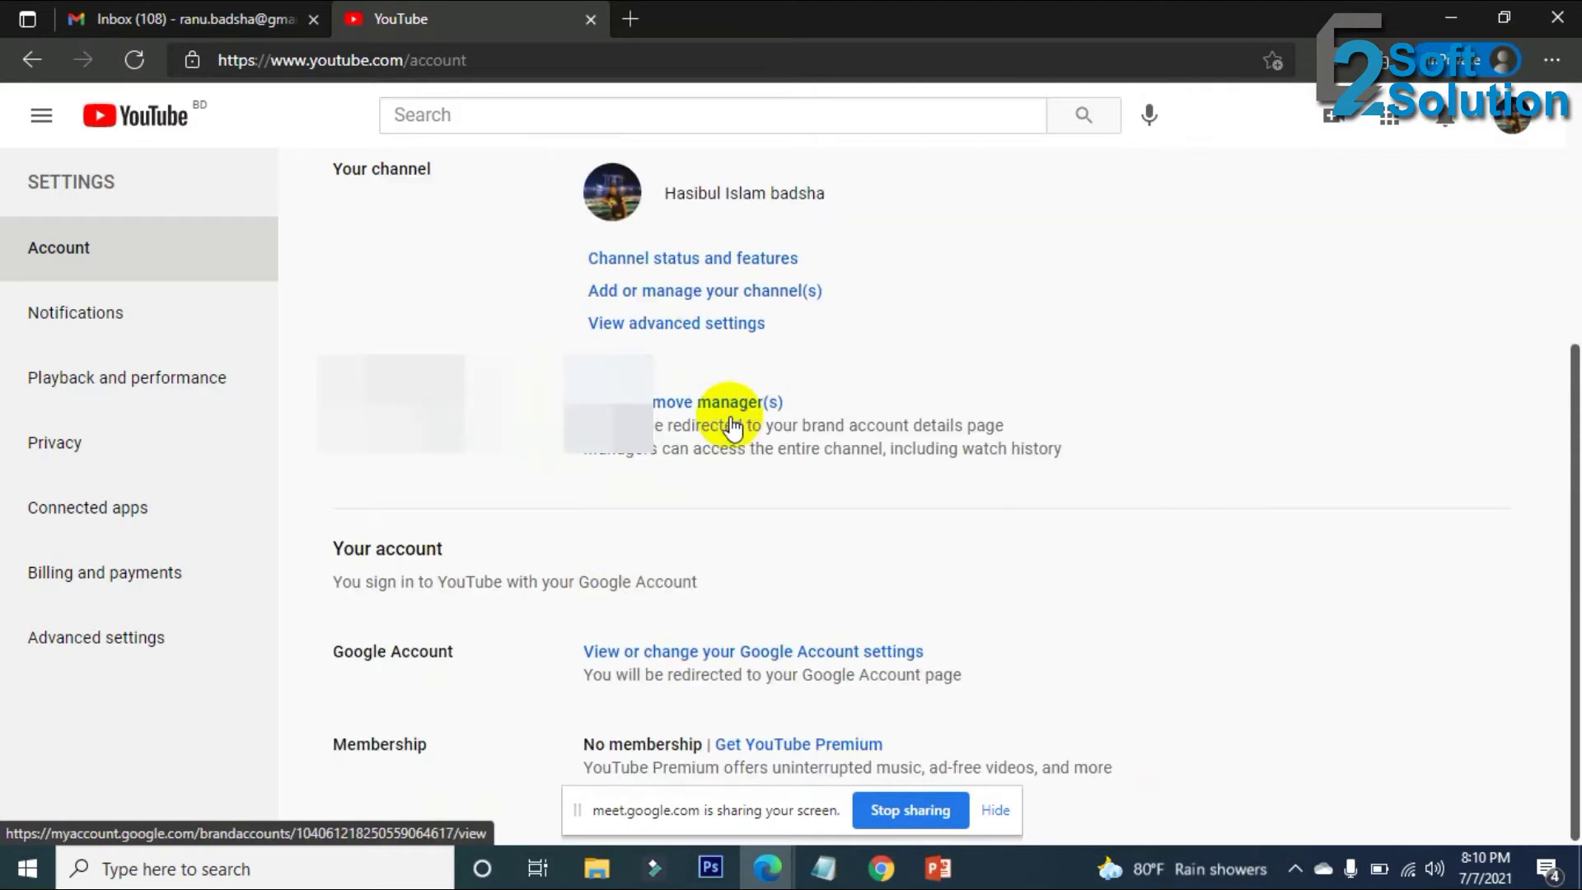
Start an additional channel from the list of your channels, entering the name Fixizd and accepting the new Google Account acknowledgement.
left_click(717, 298)
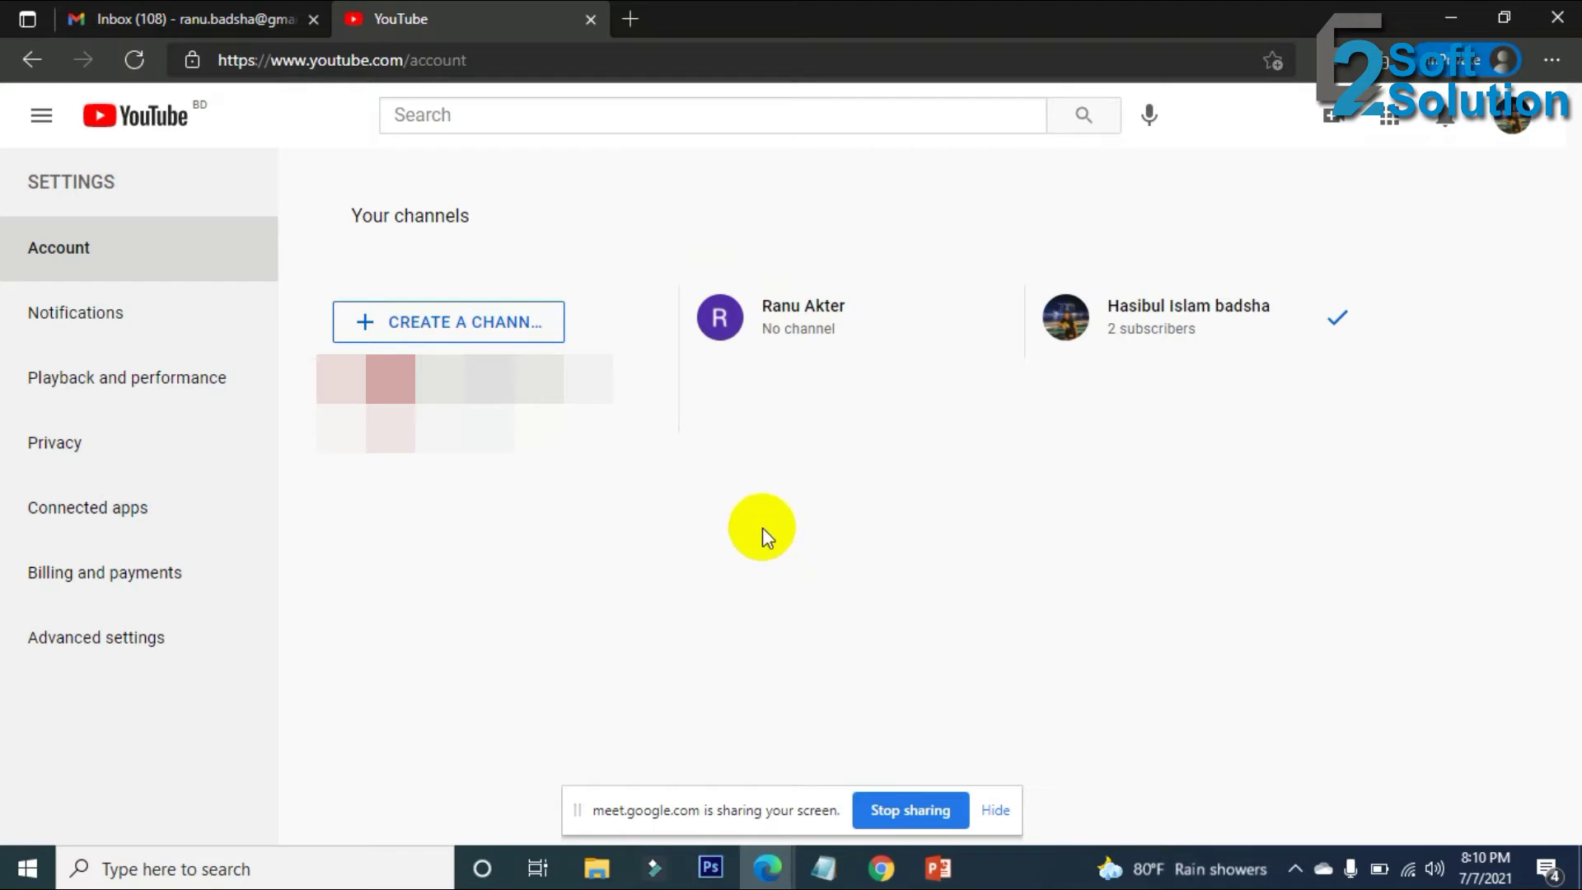
left_click(424, 323)
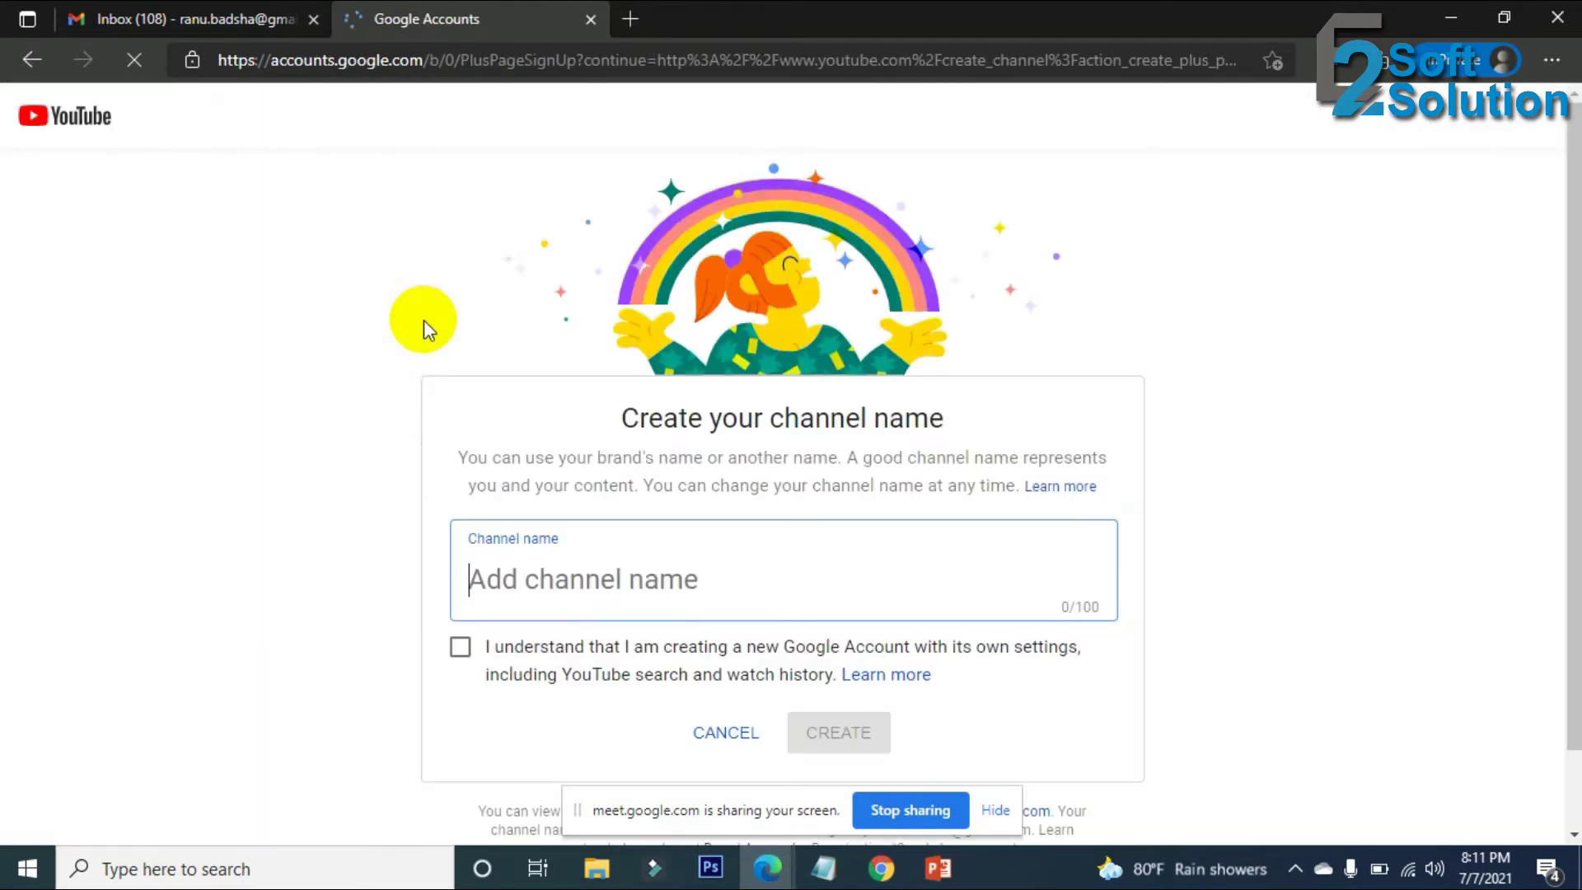
left_click(460, 647)
left_click(546, 574)
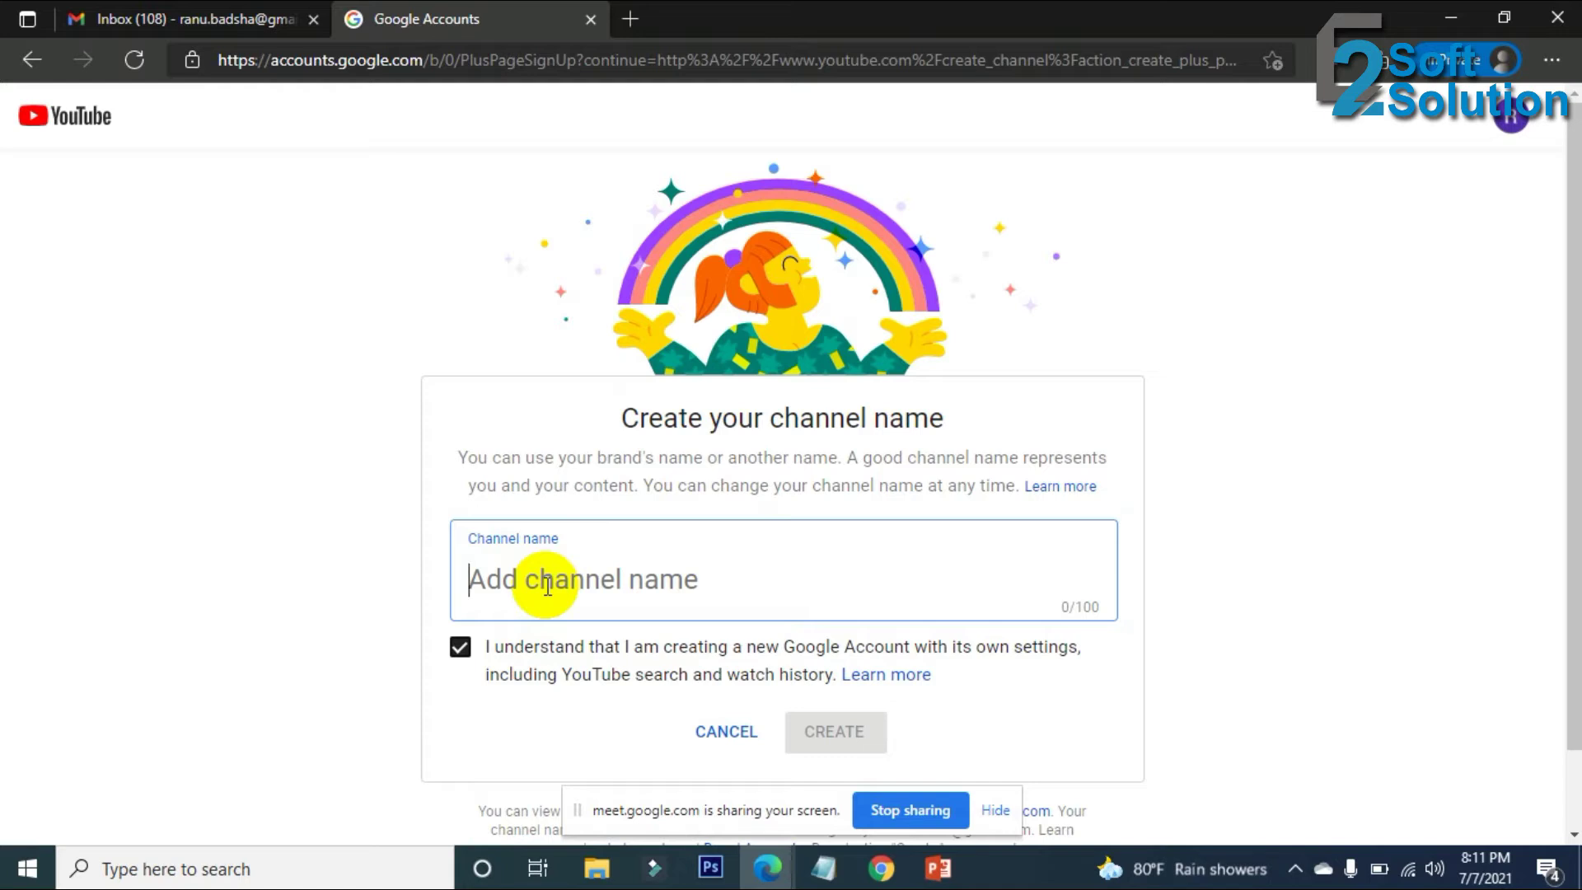
type("Fixizd")
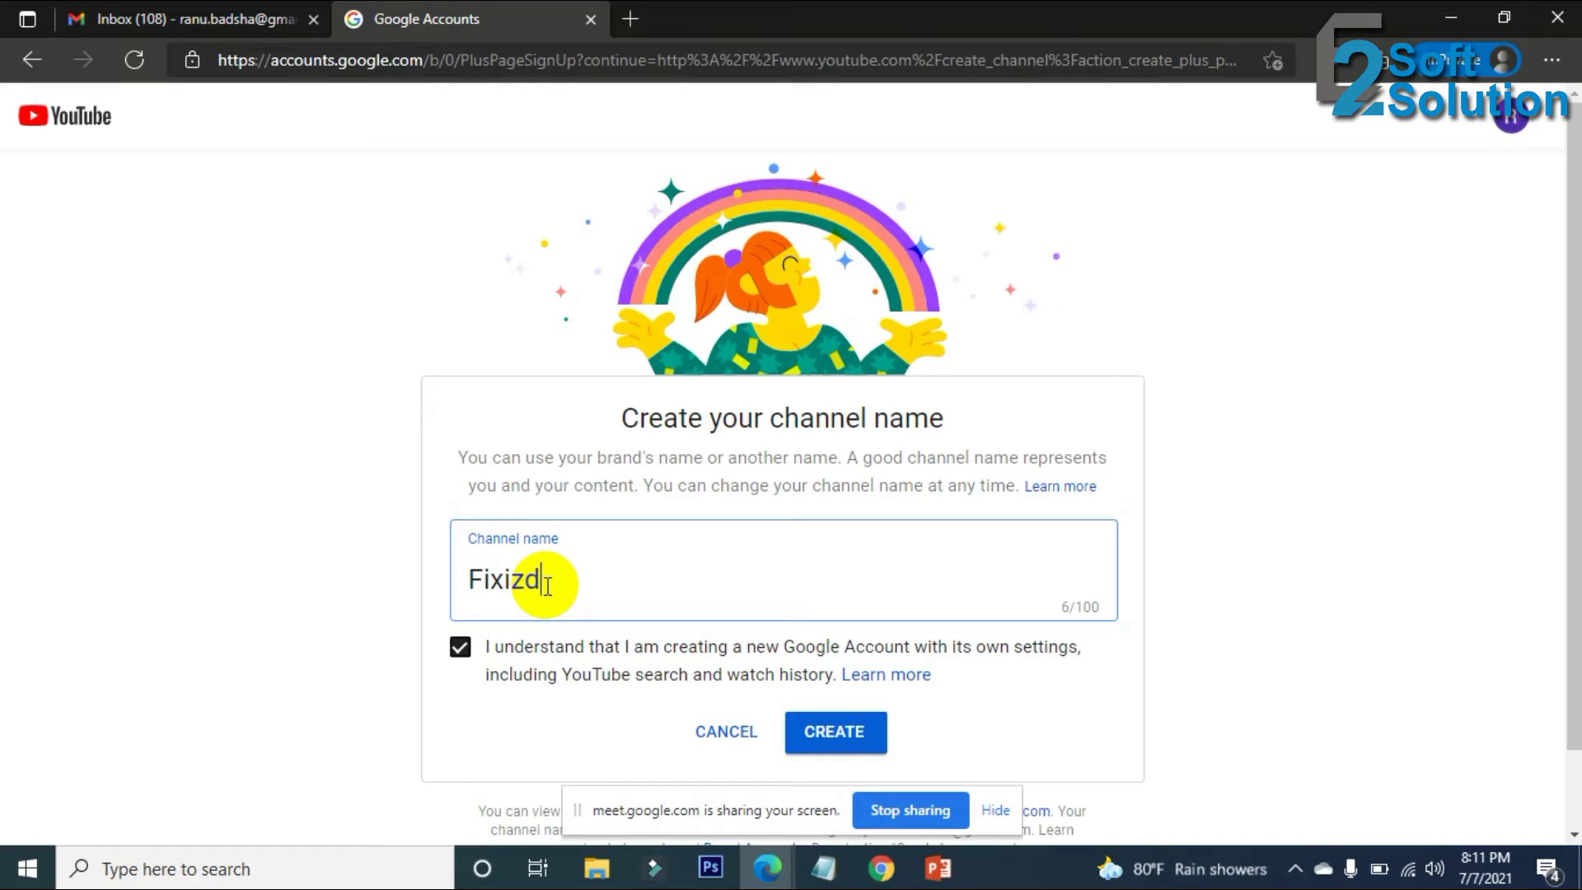
double_click(470, 579)
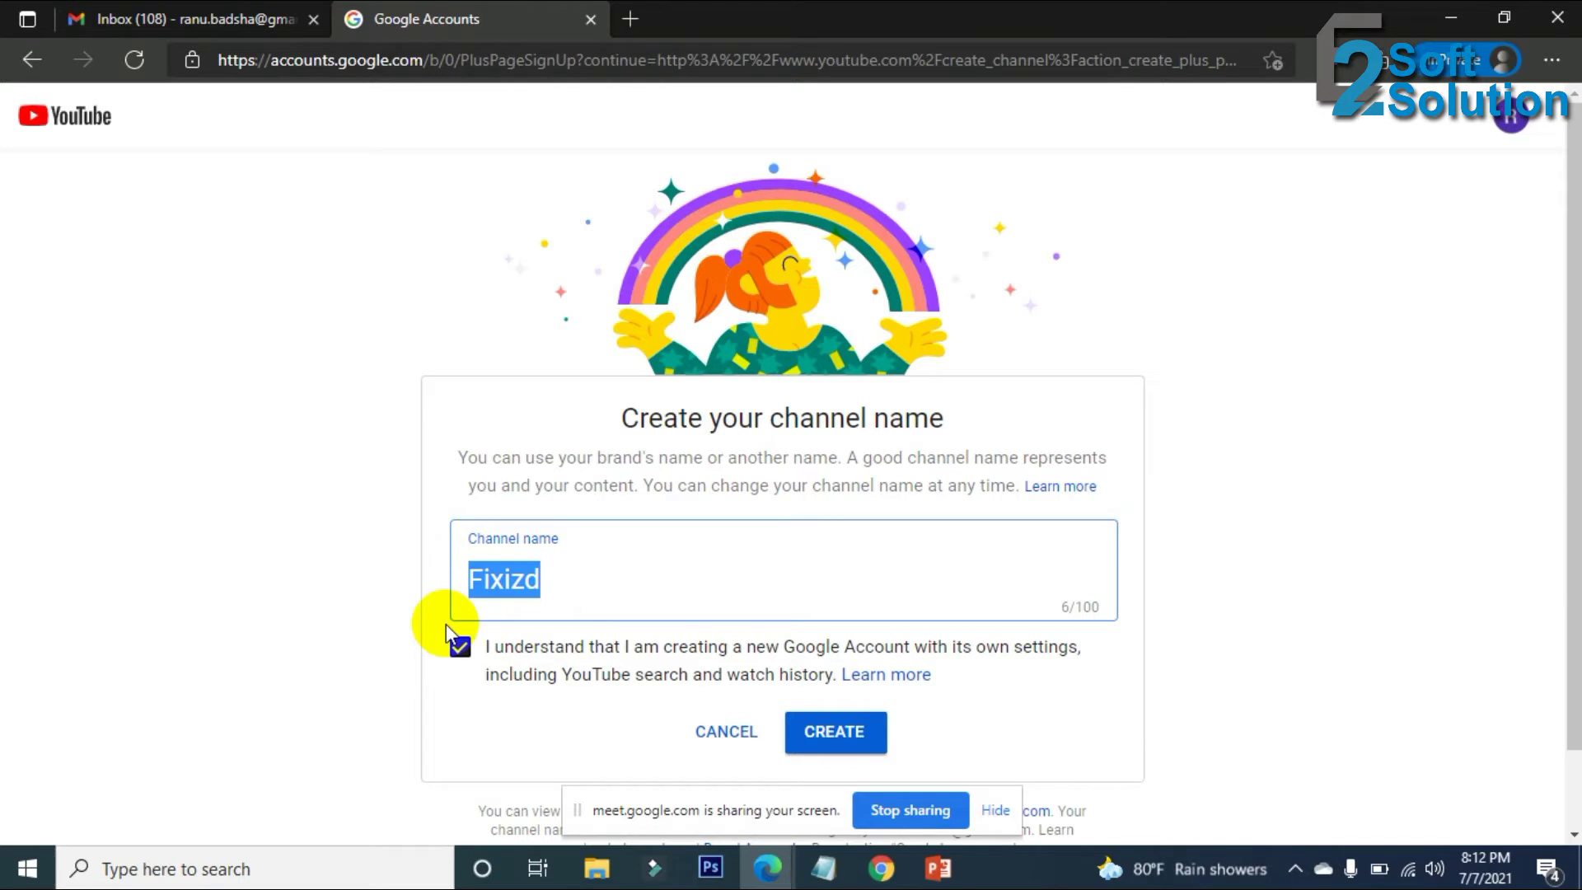
left_click(604, 583)
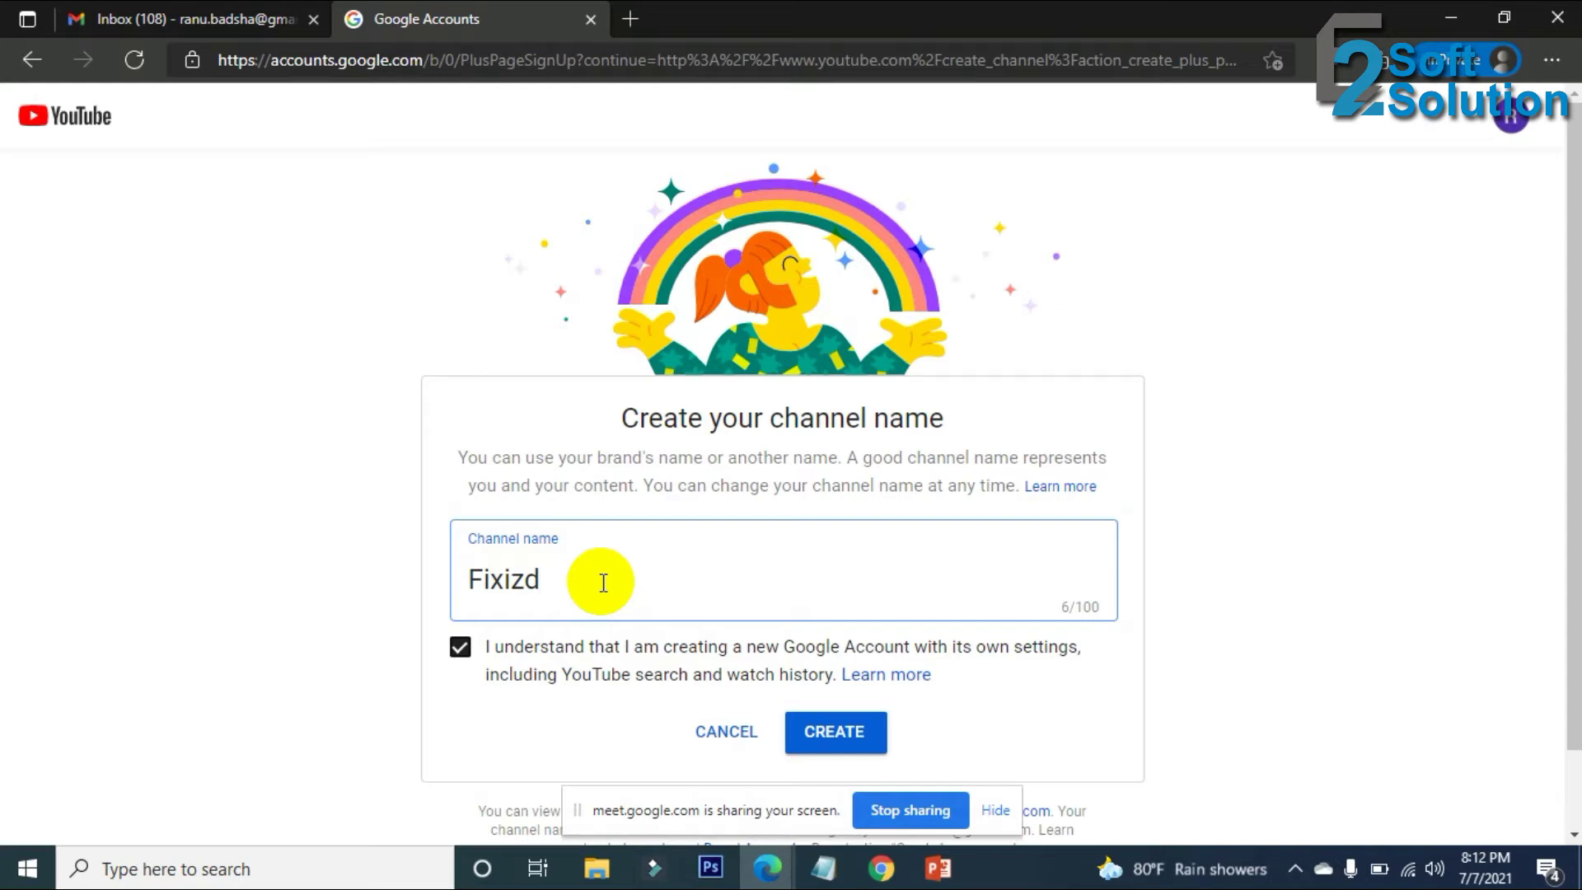
Search YouTube for the proposed channel name Fixizd in a new browser tab.
left_click(642, 24)
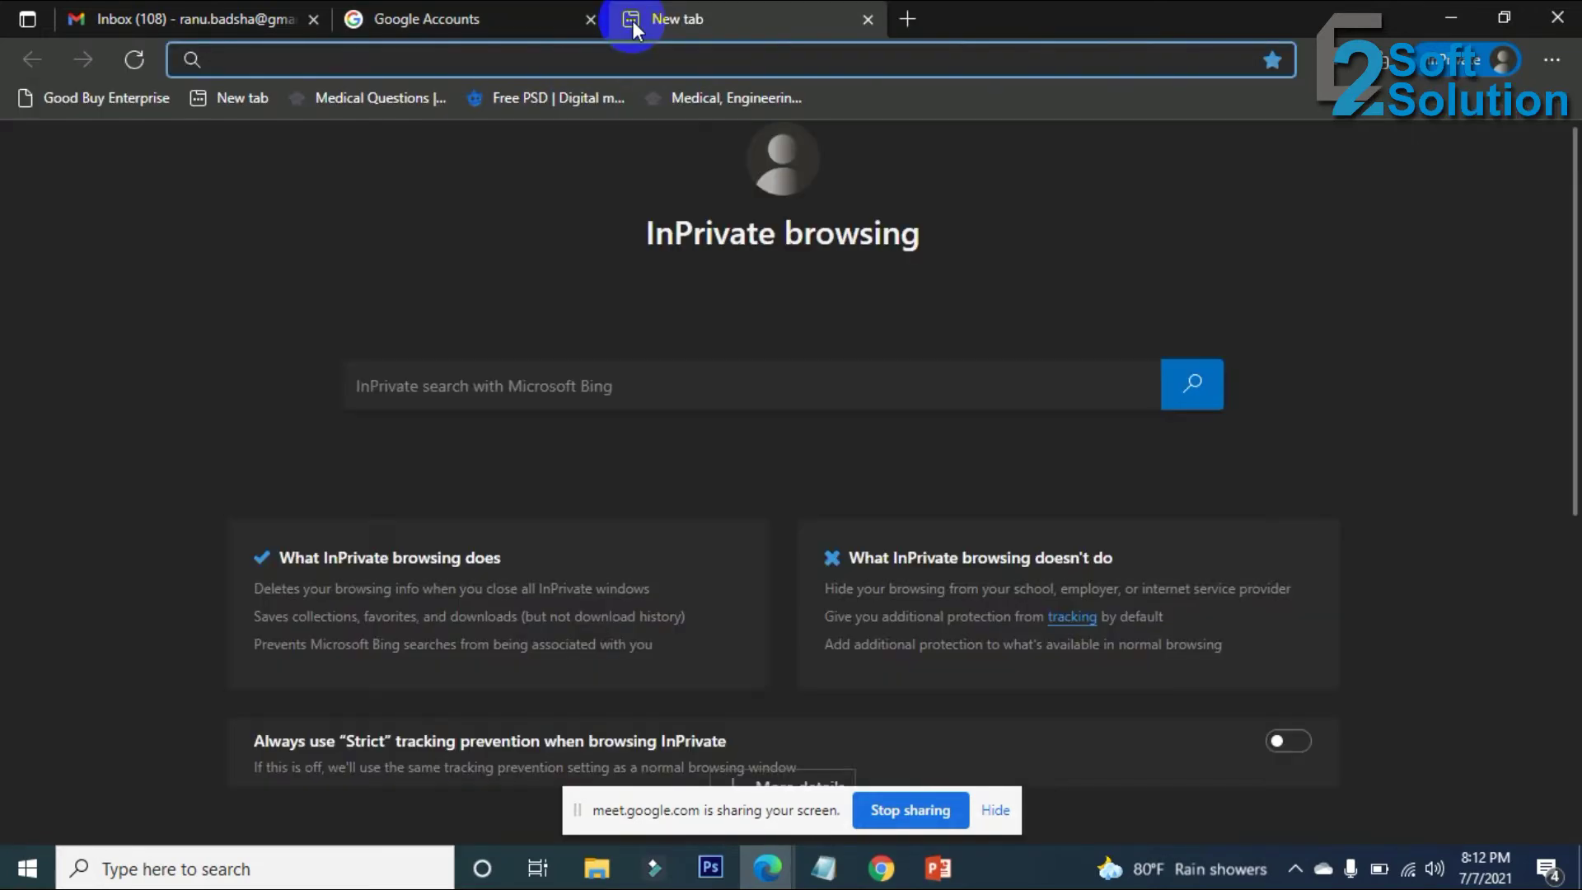
type("youtube.com")
key("Return")
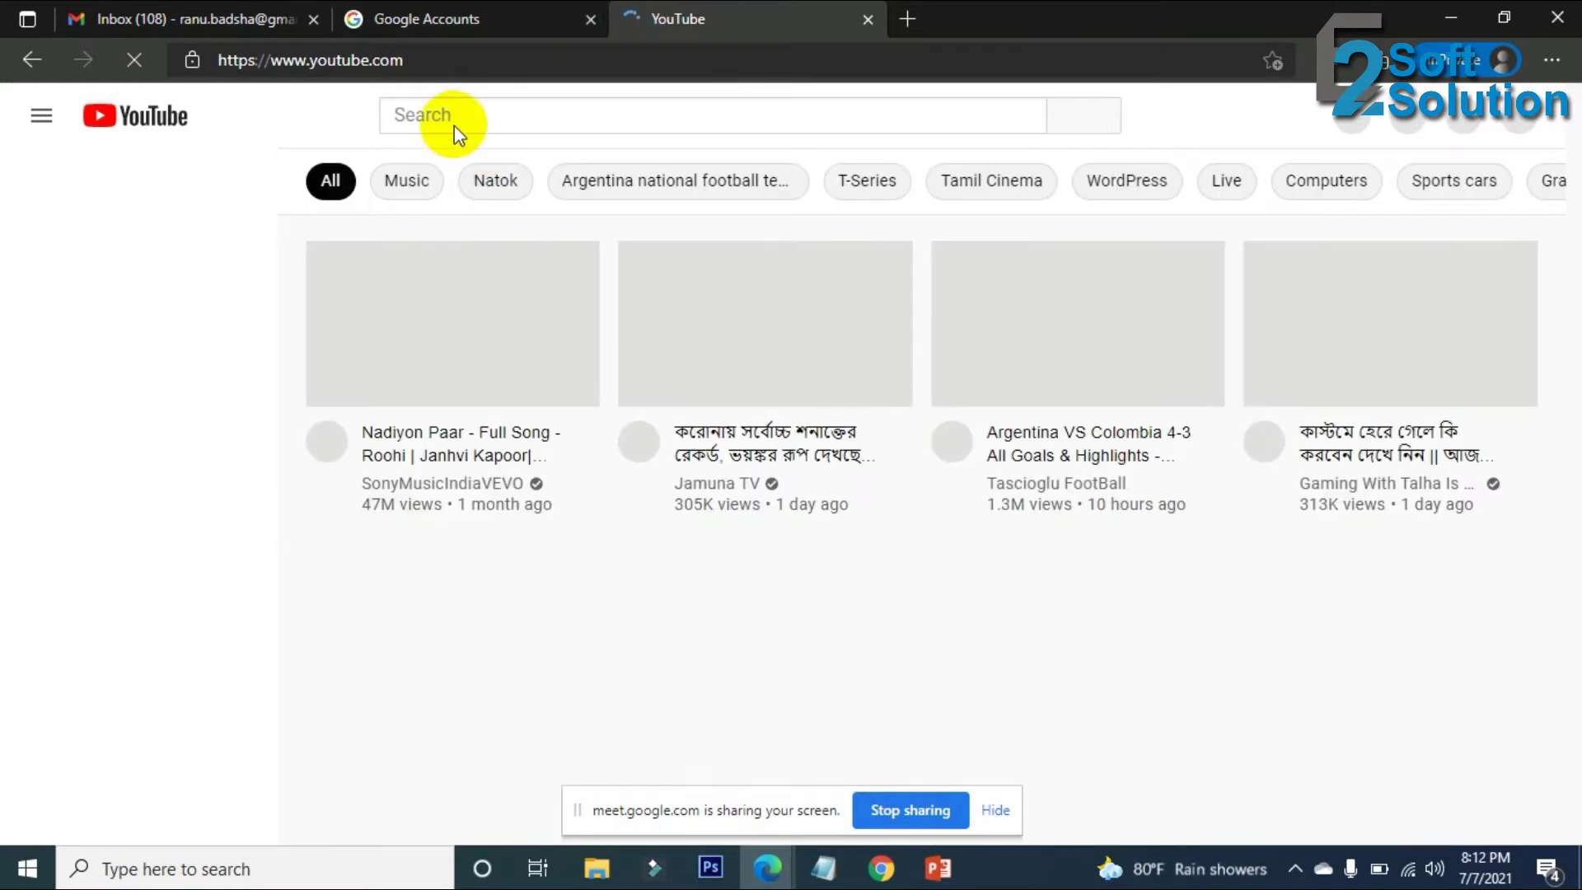
left_click(442, 18)
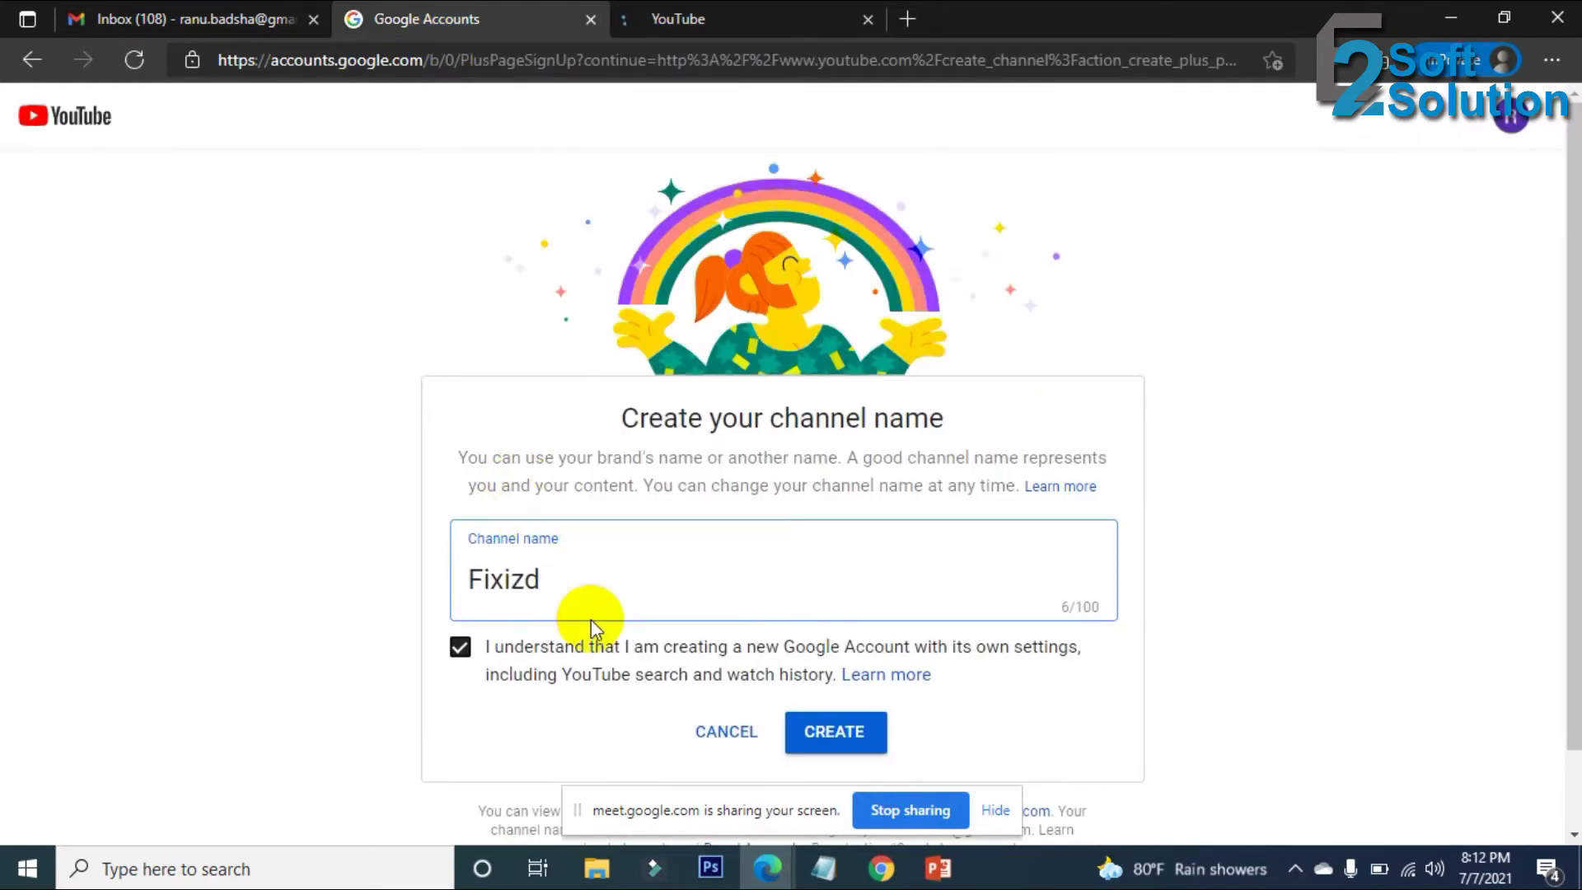
left_click_drag(557, 585, 363, 576)
key("ctrl+c")
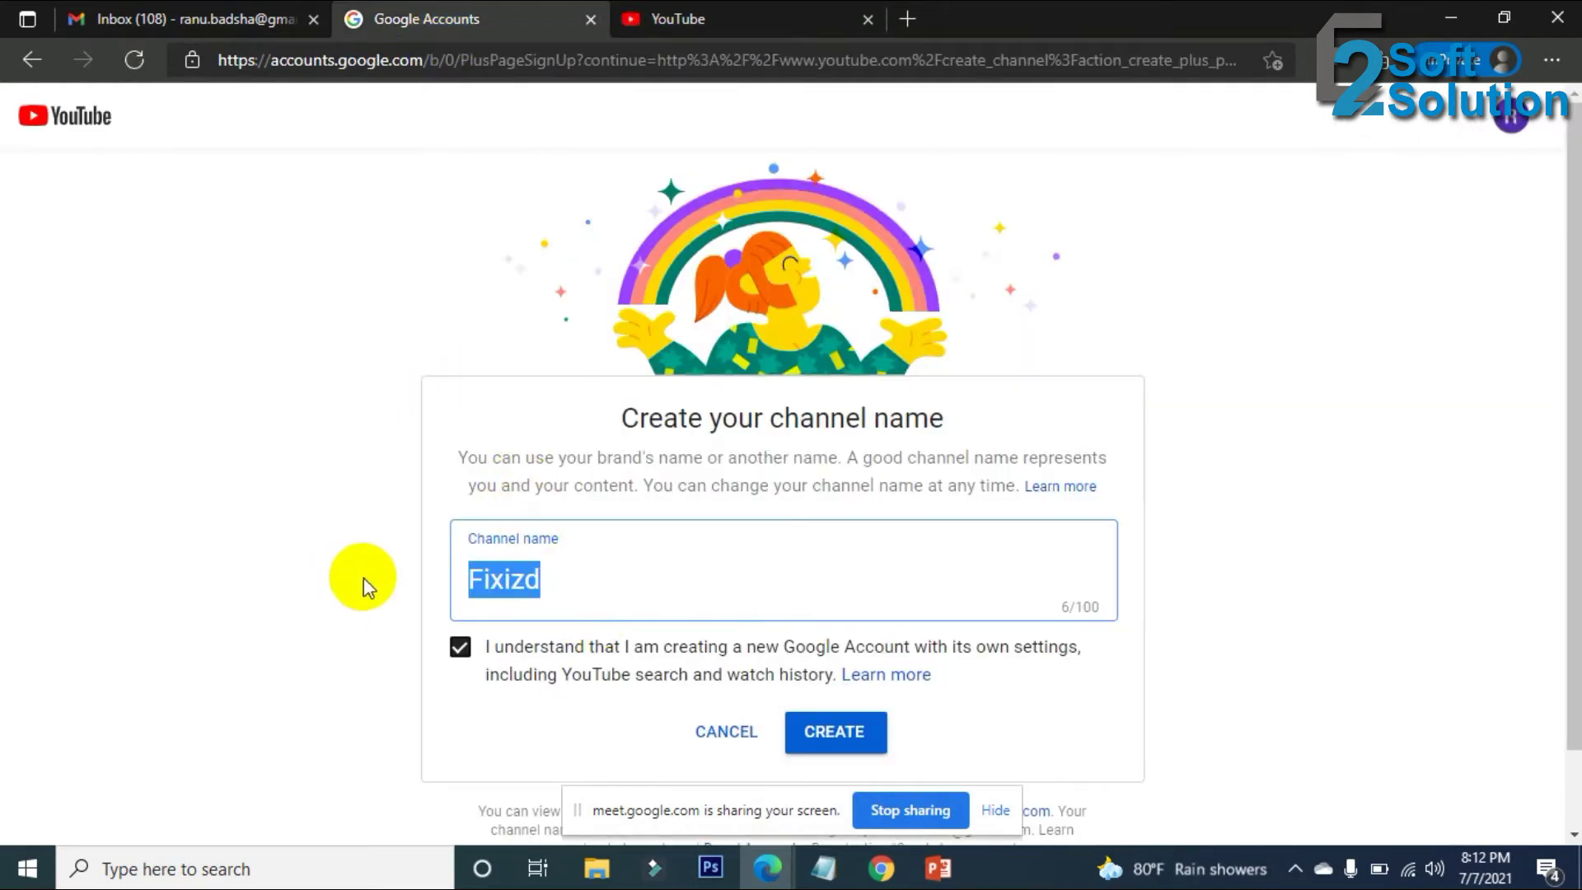
left_click(774, 25)
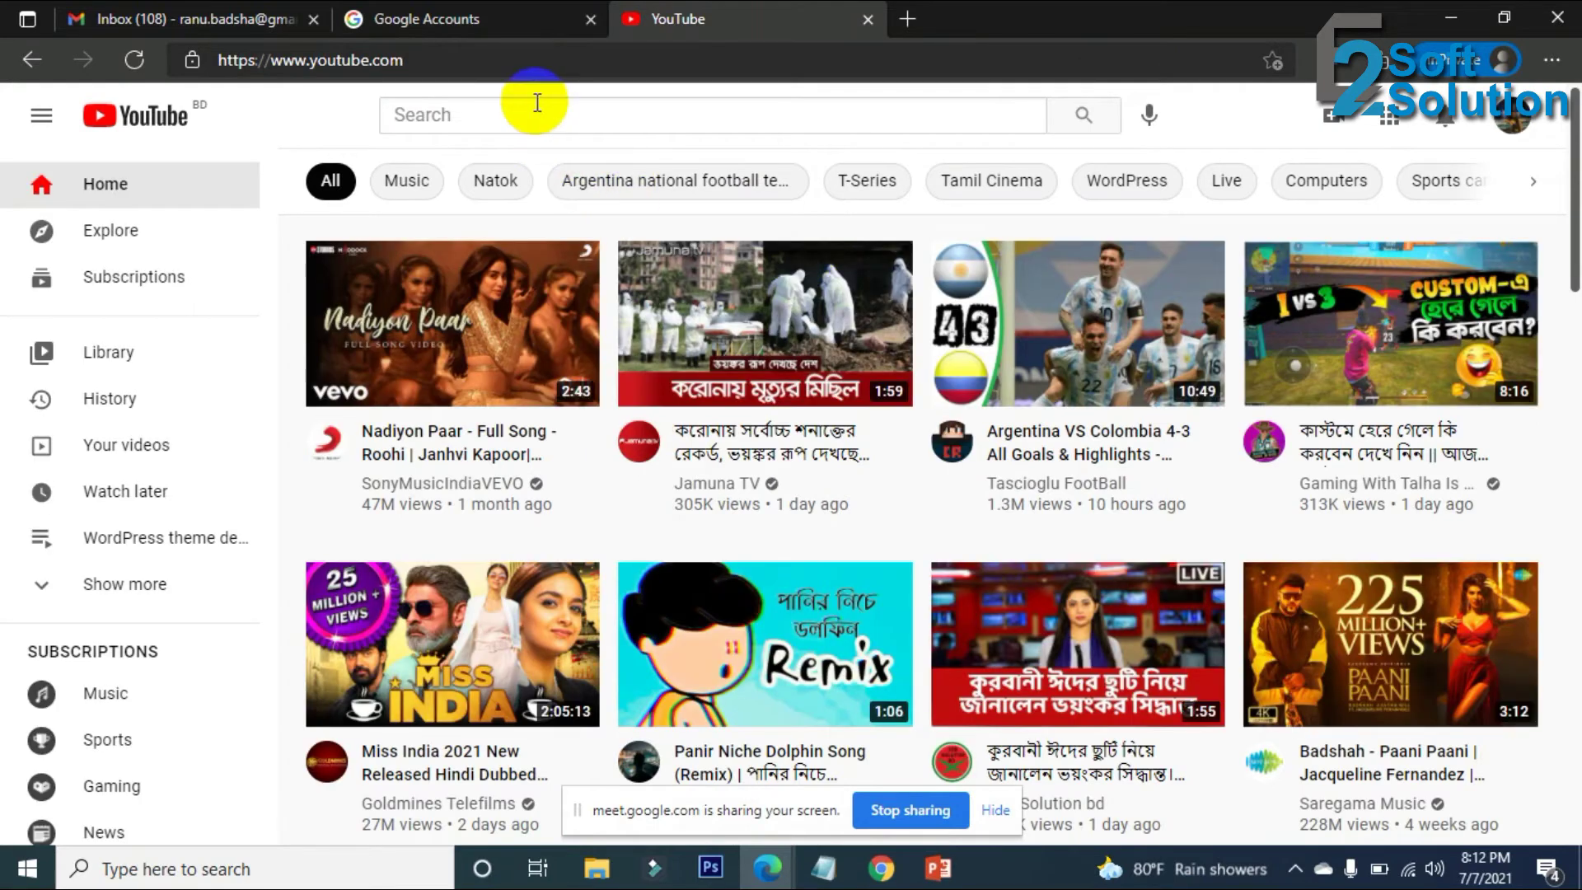
left_click(454, 118)
key("ctrl+v")
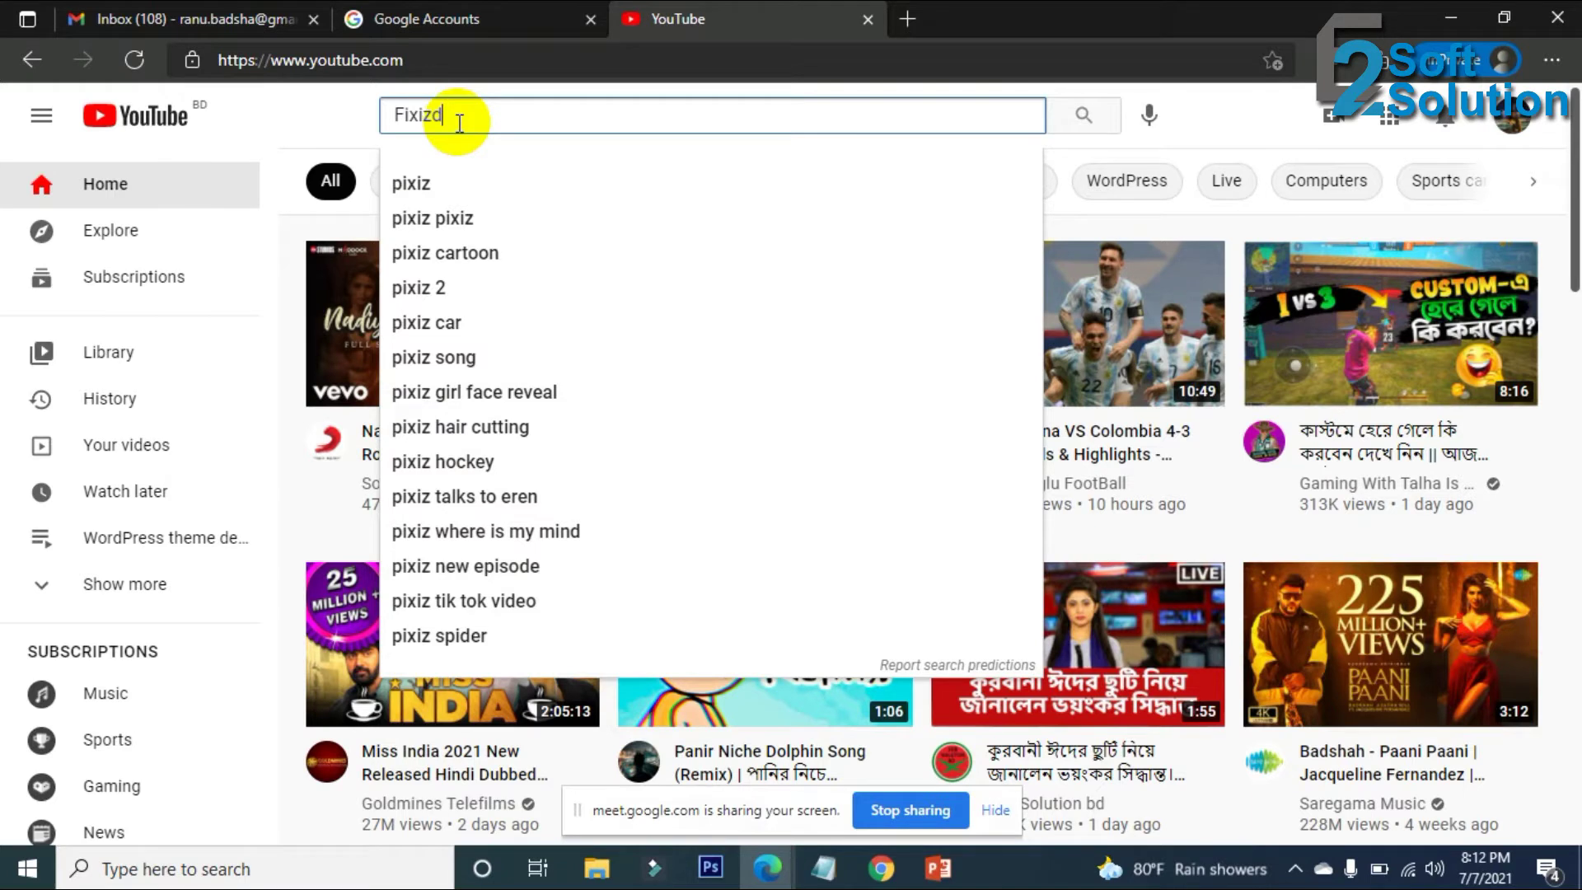
key("Return")
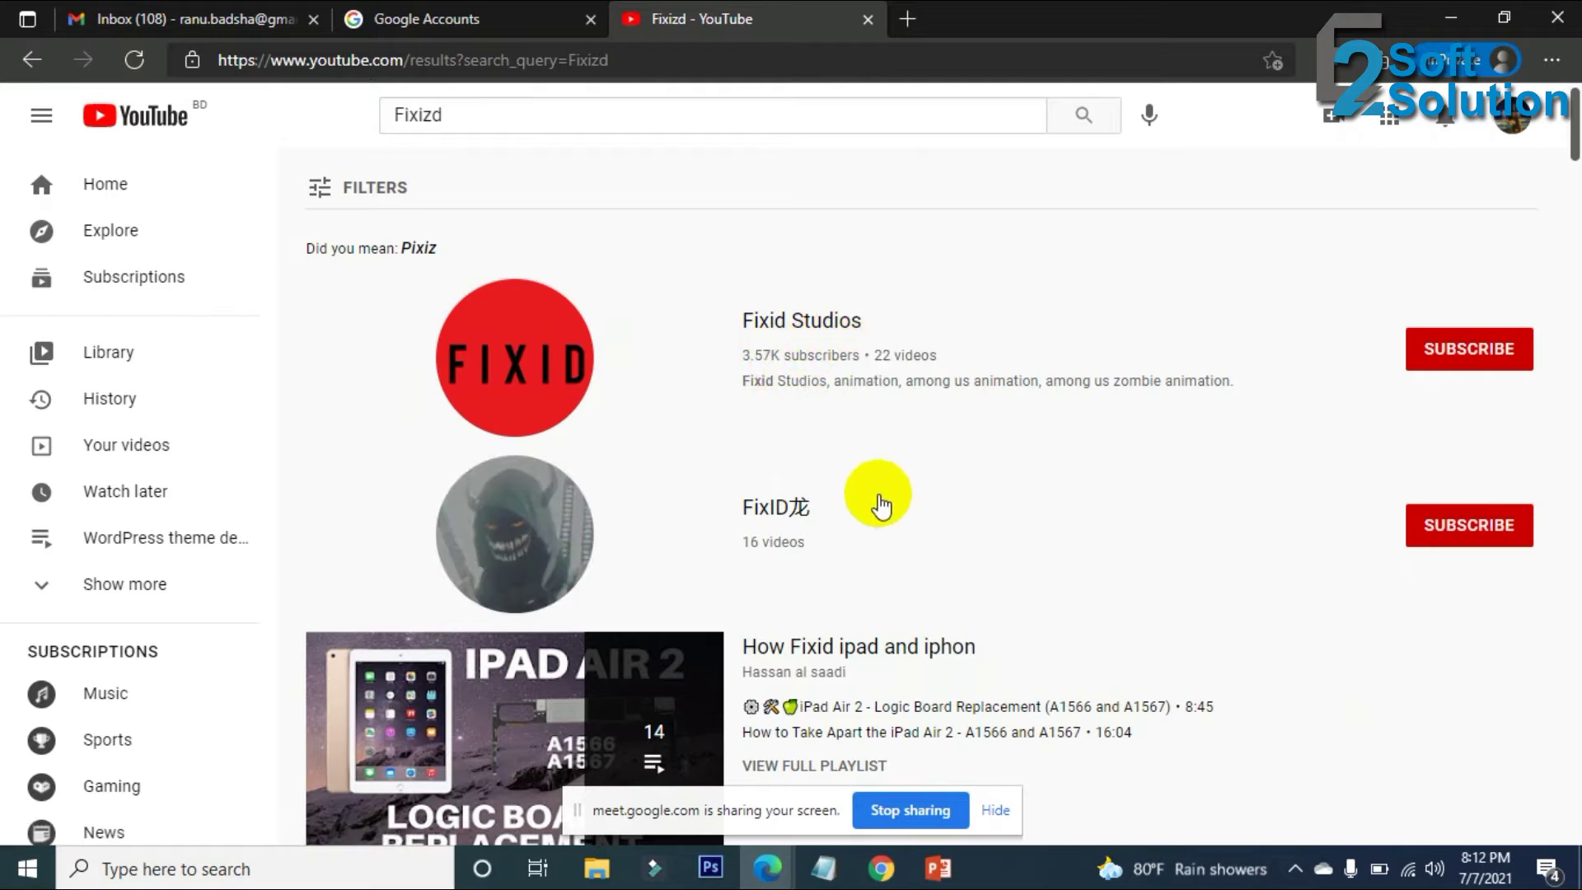
Filter the search results by type Channel and check the listed channels for names matching Fixizd.
scroll(972, 515, "down", 5)
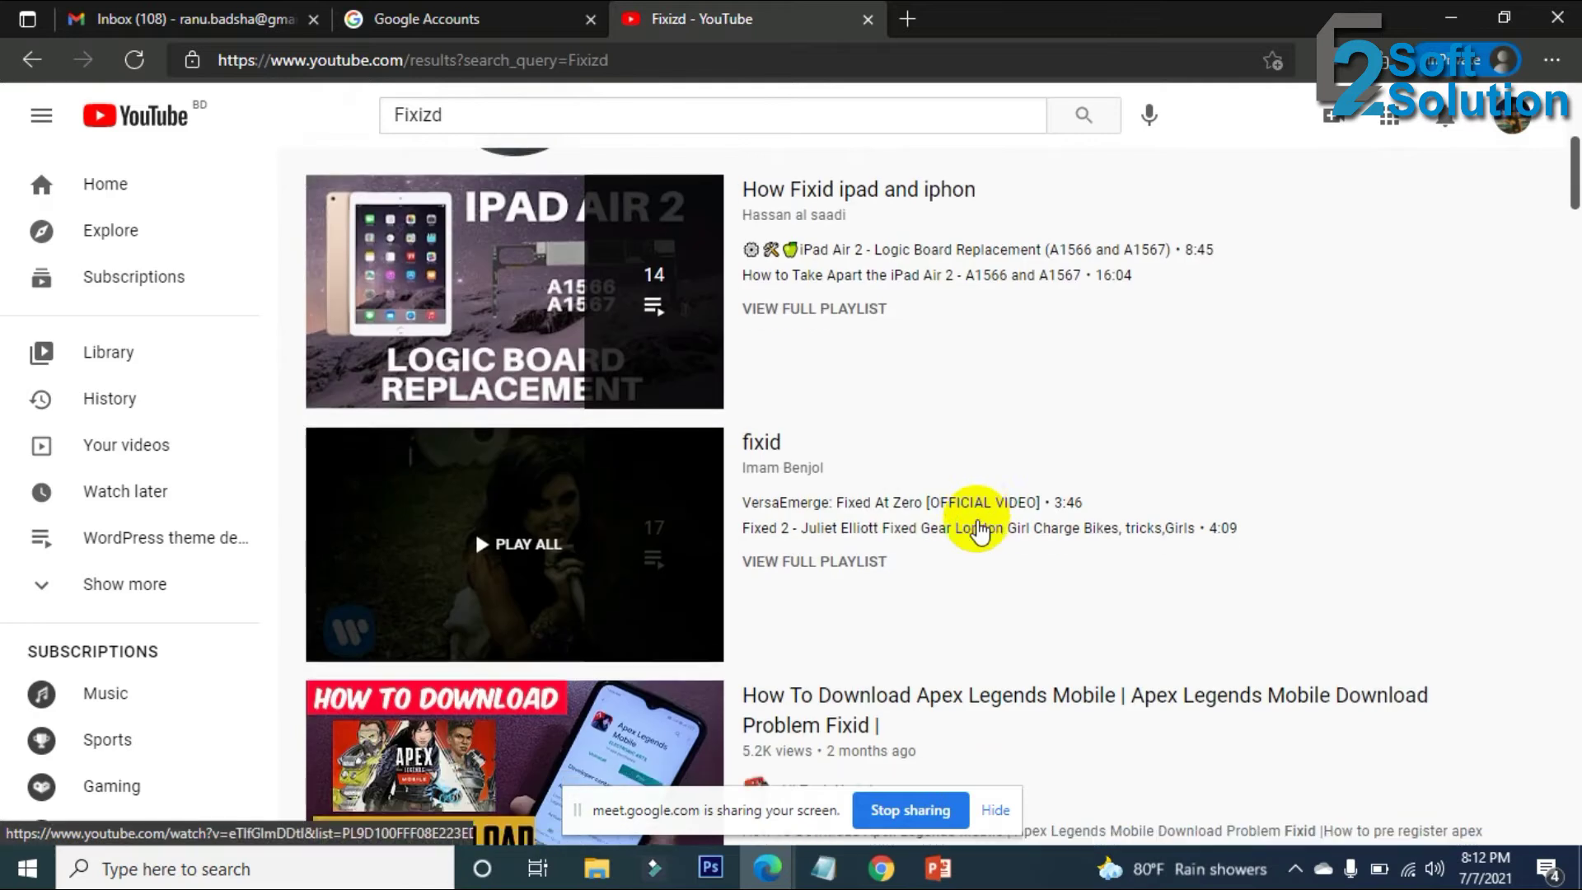
scroll(978, 532, "up", 5)
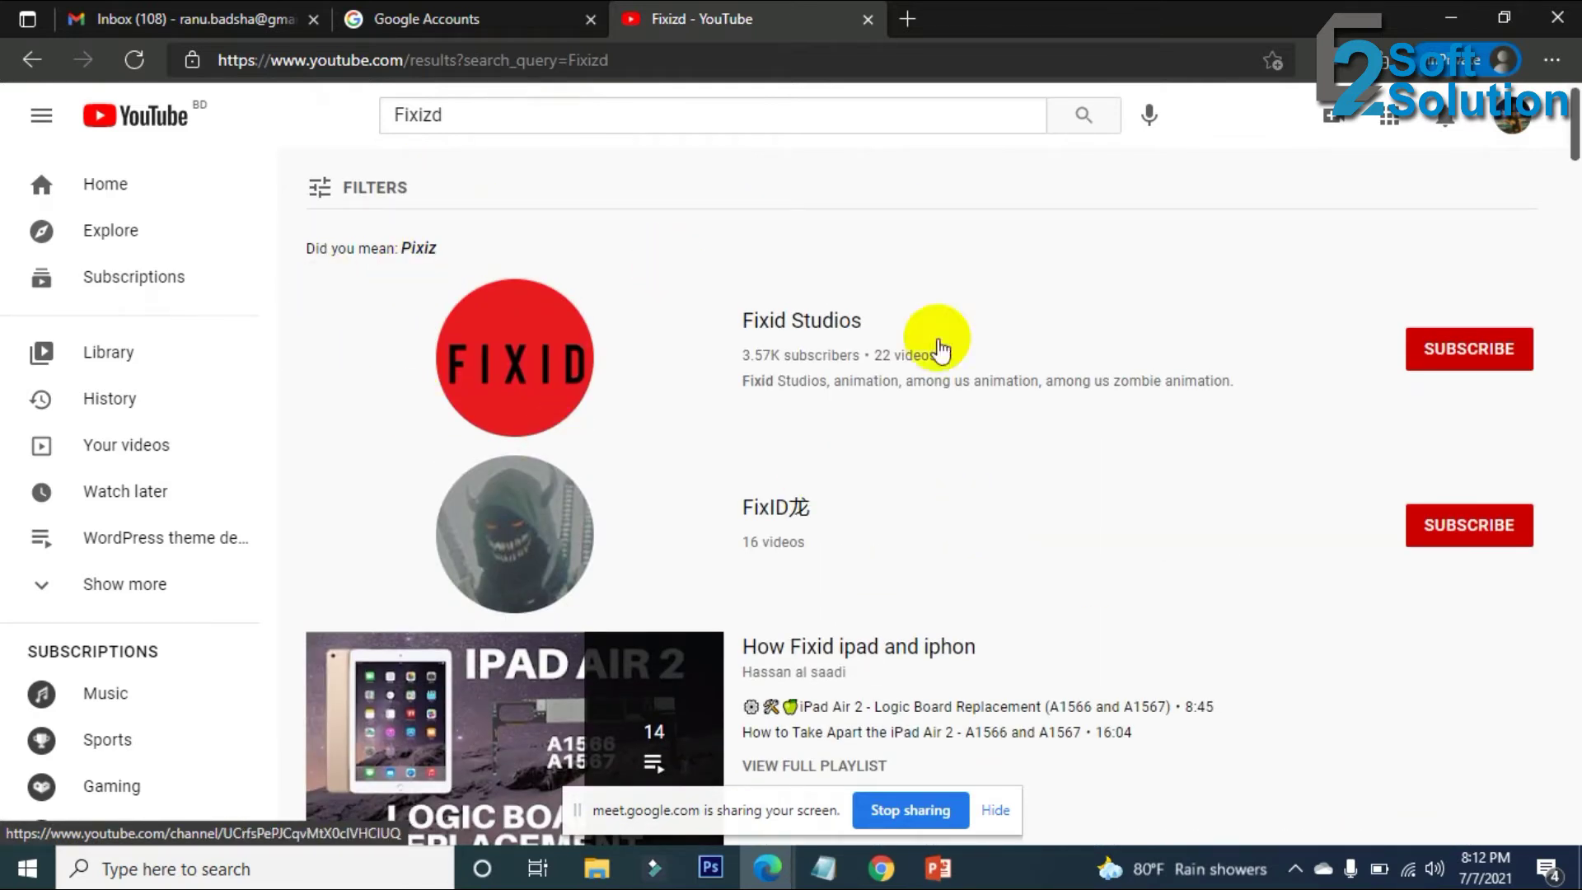
left_click(328, 191)
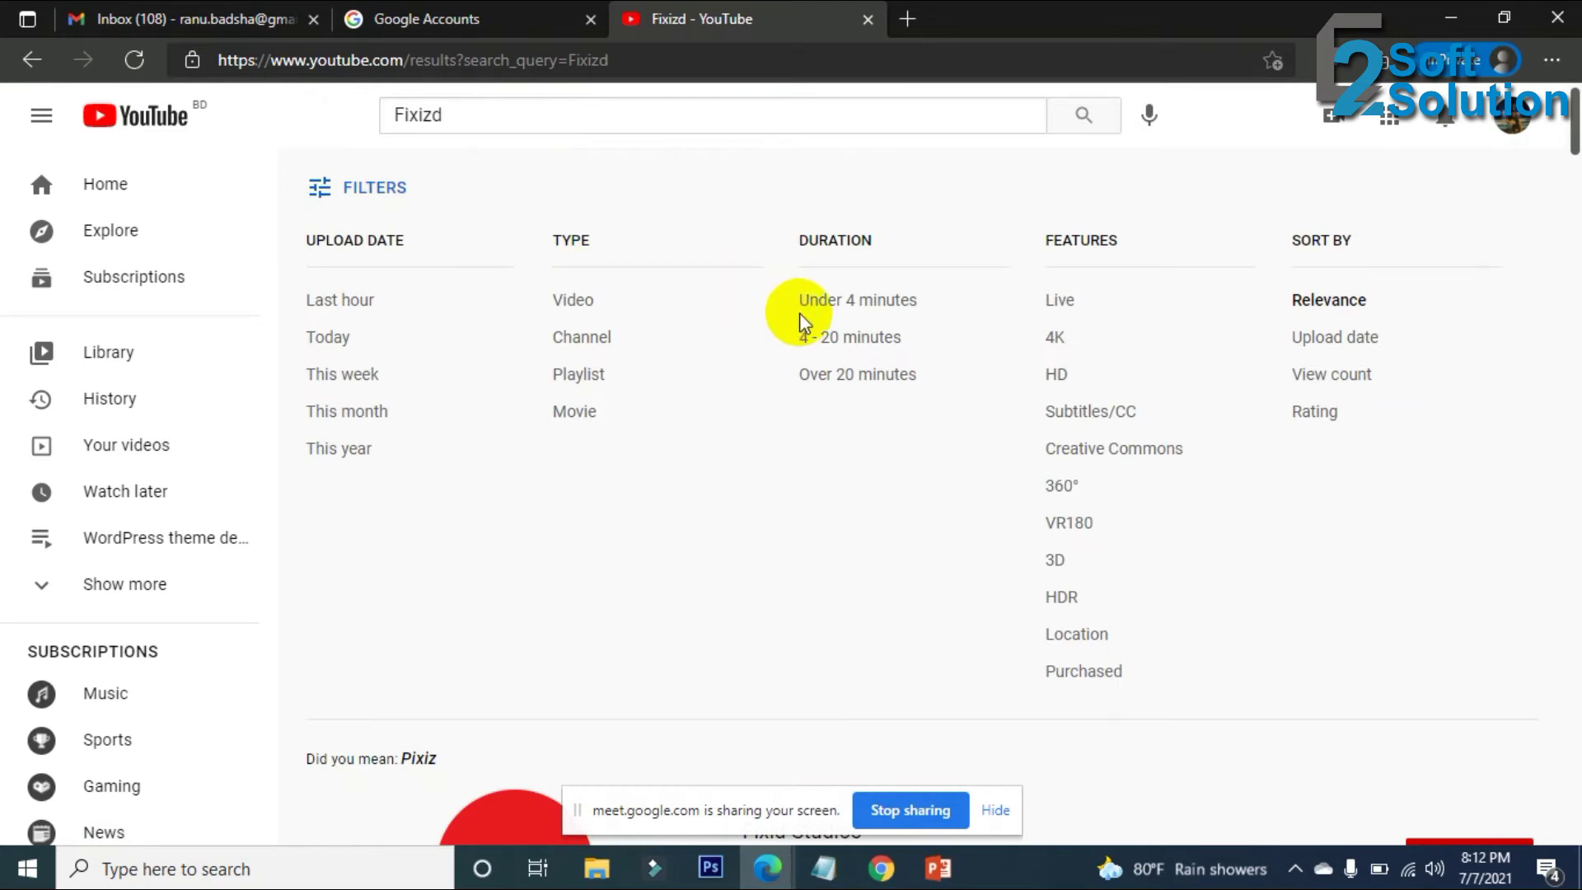
left_click(577, 342)
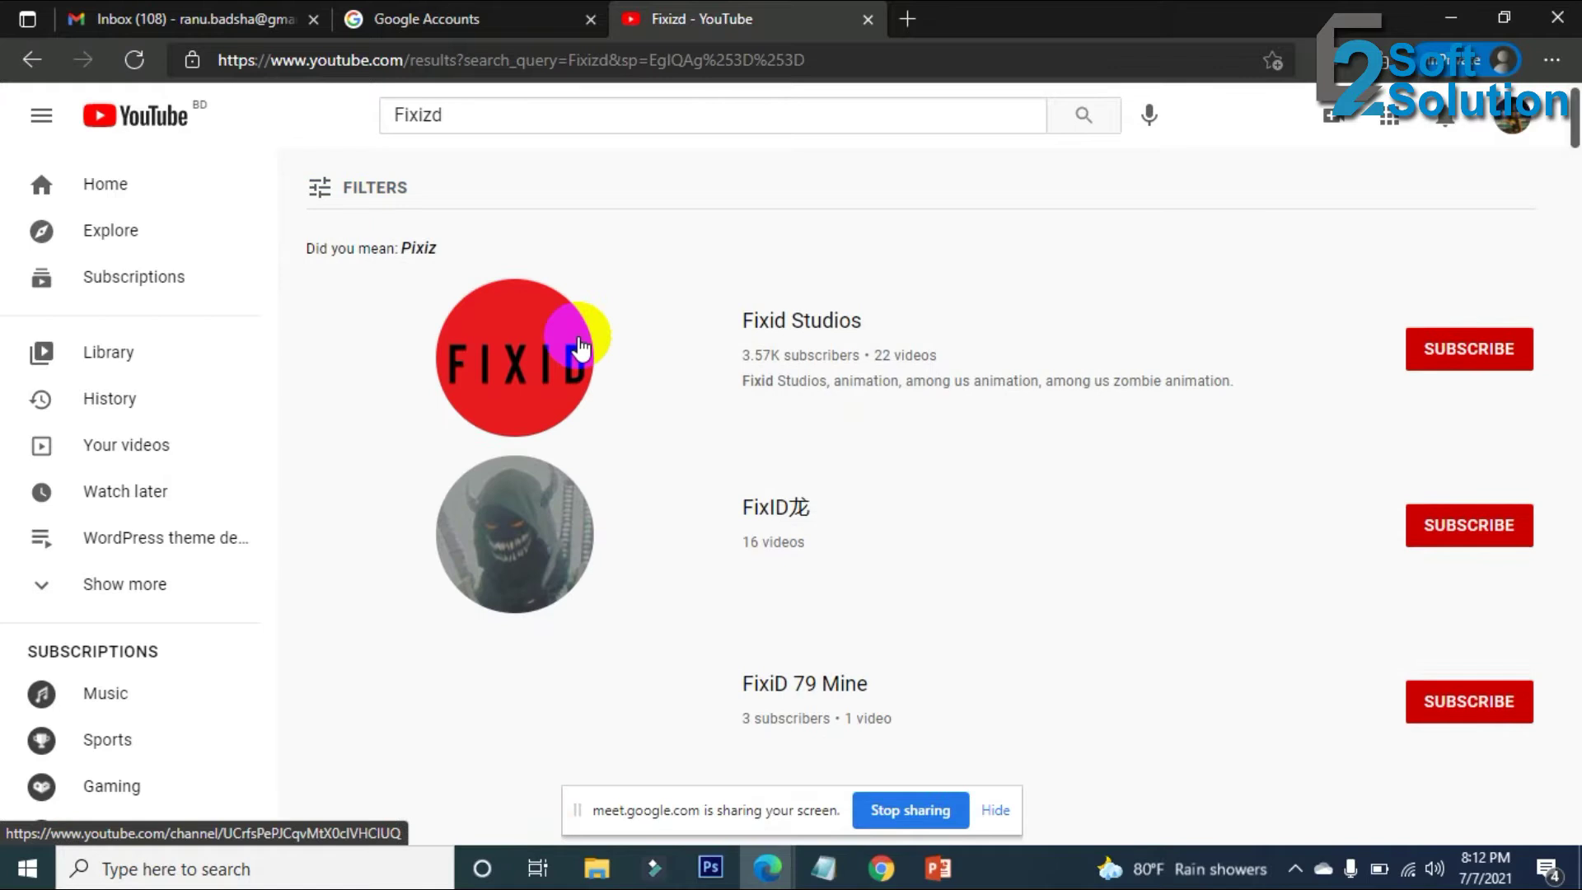
scroll(955, 627, "down", 7)
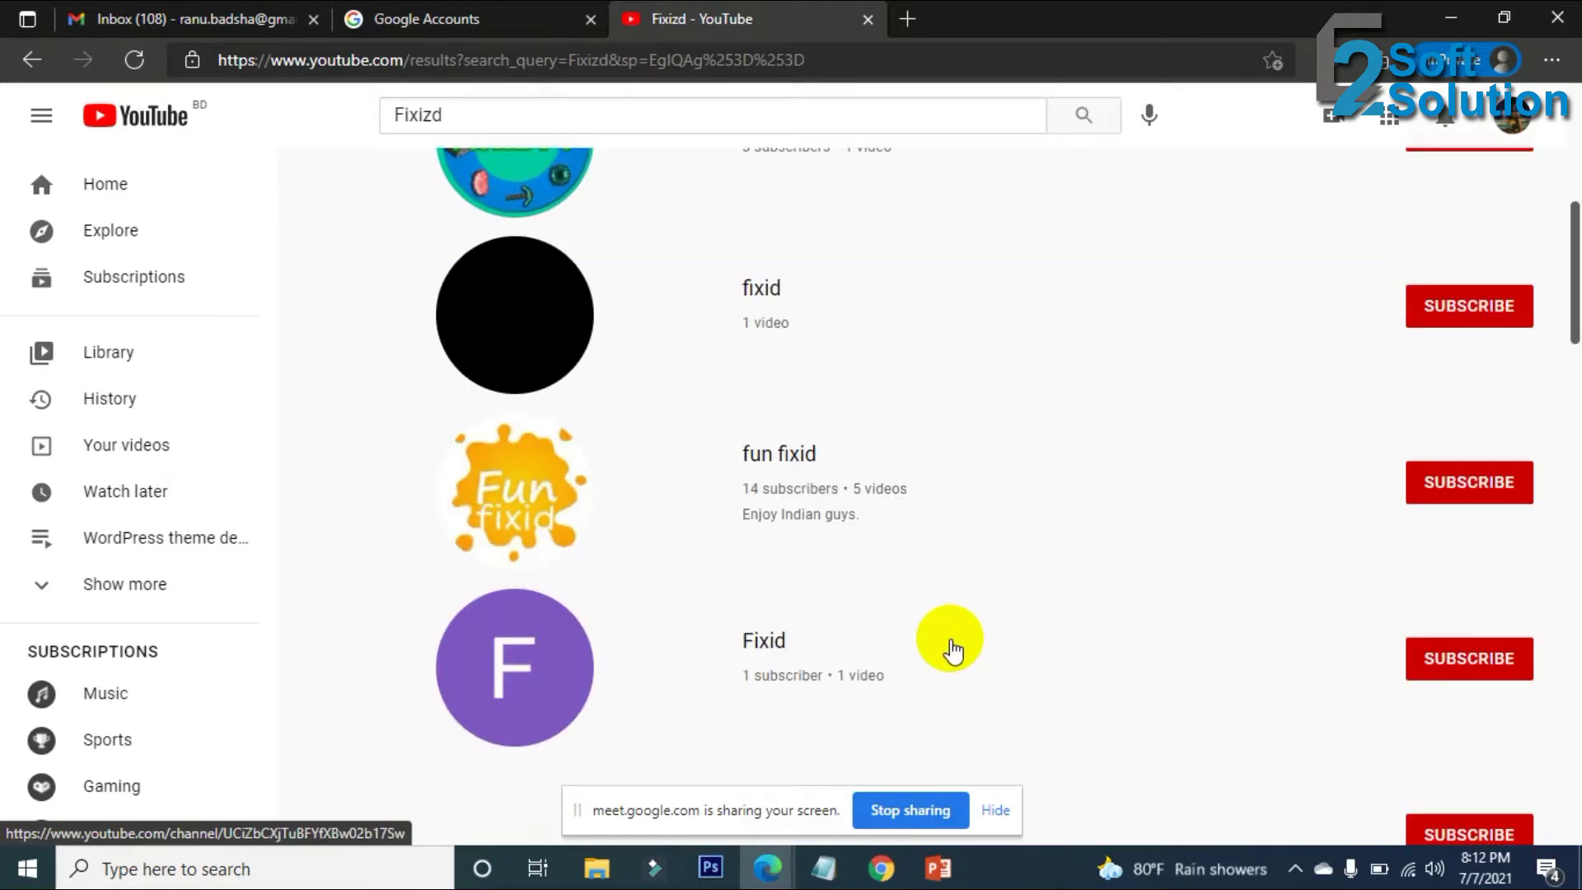
scroll(954, 647, "down", 7)
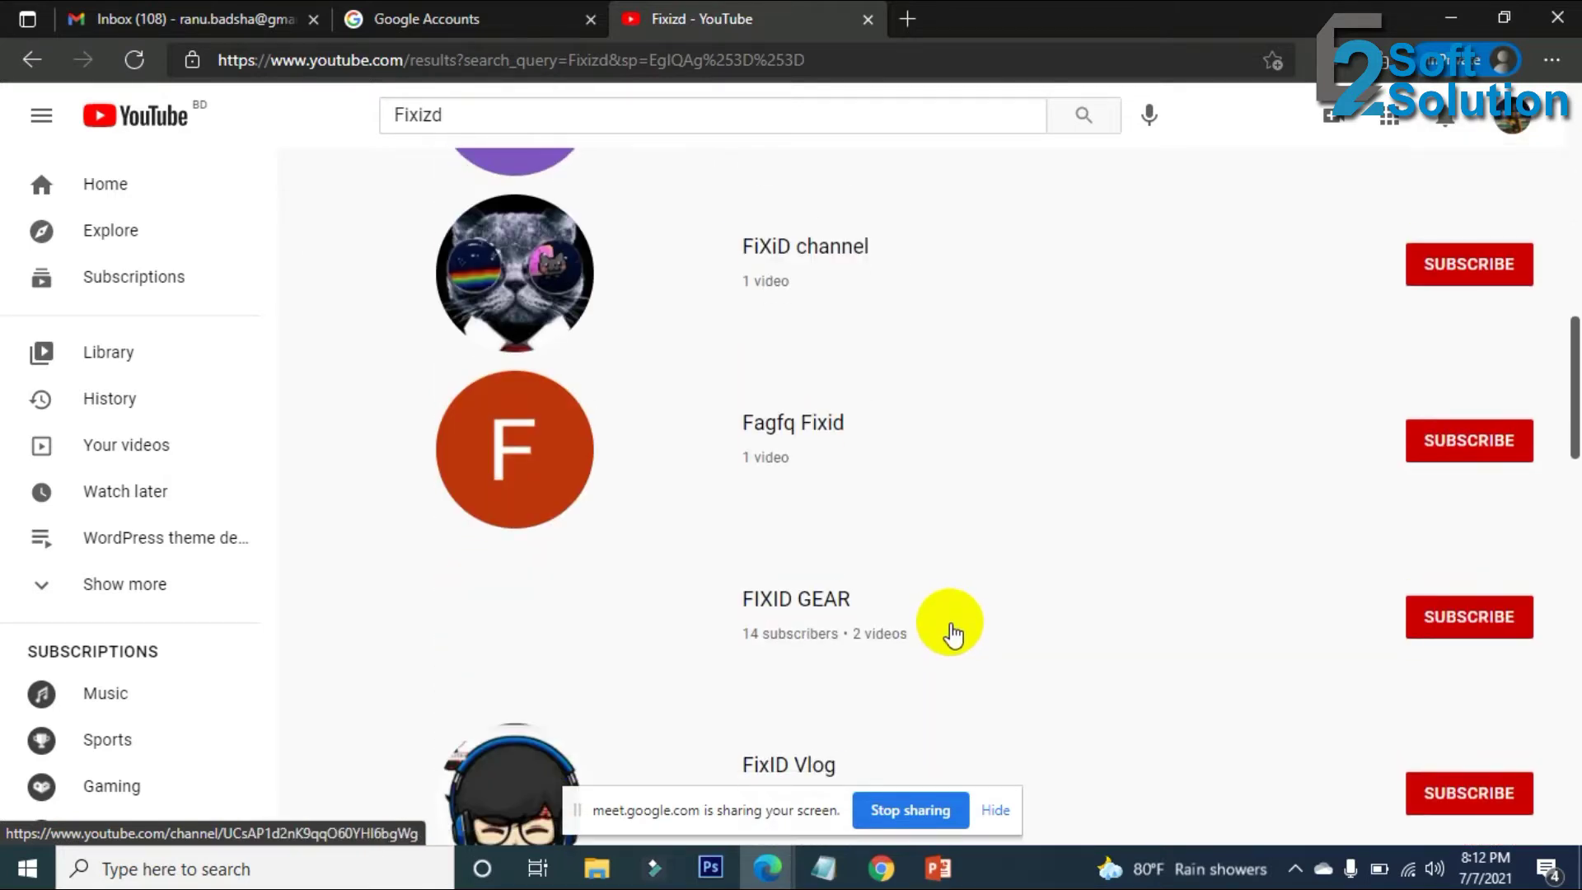
scroll(954, 634, "up", 11)
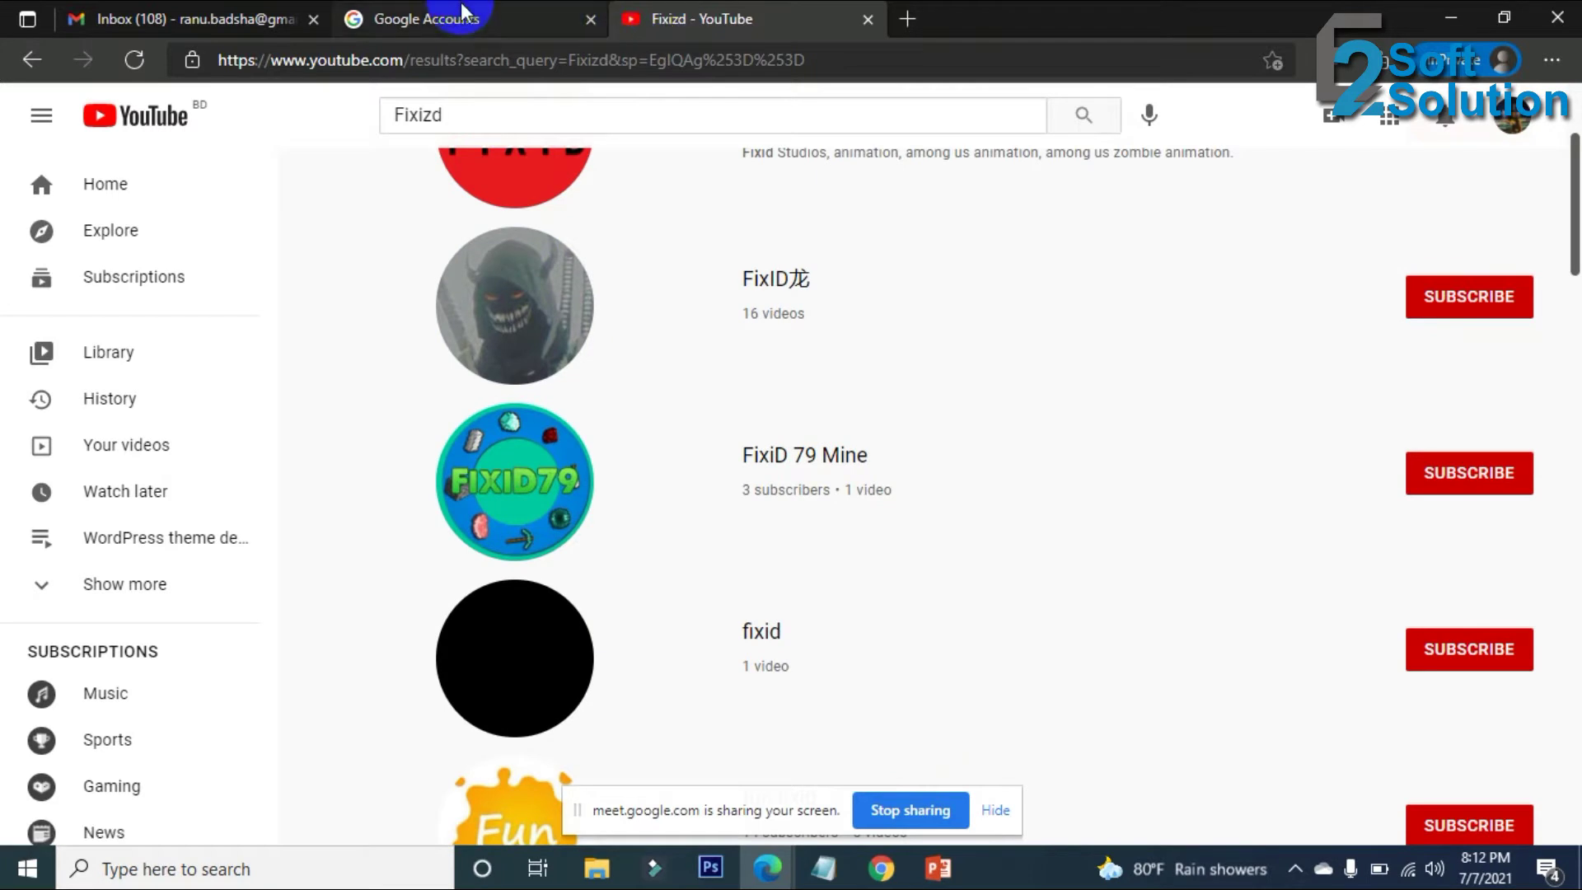
Return to the channel creation form and extend the channel name to Fixizd Dev.
left_click(464, 12)
left_click(590, 583)
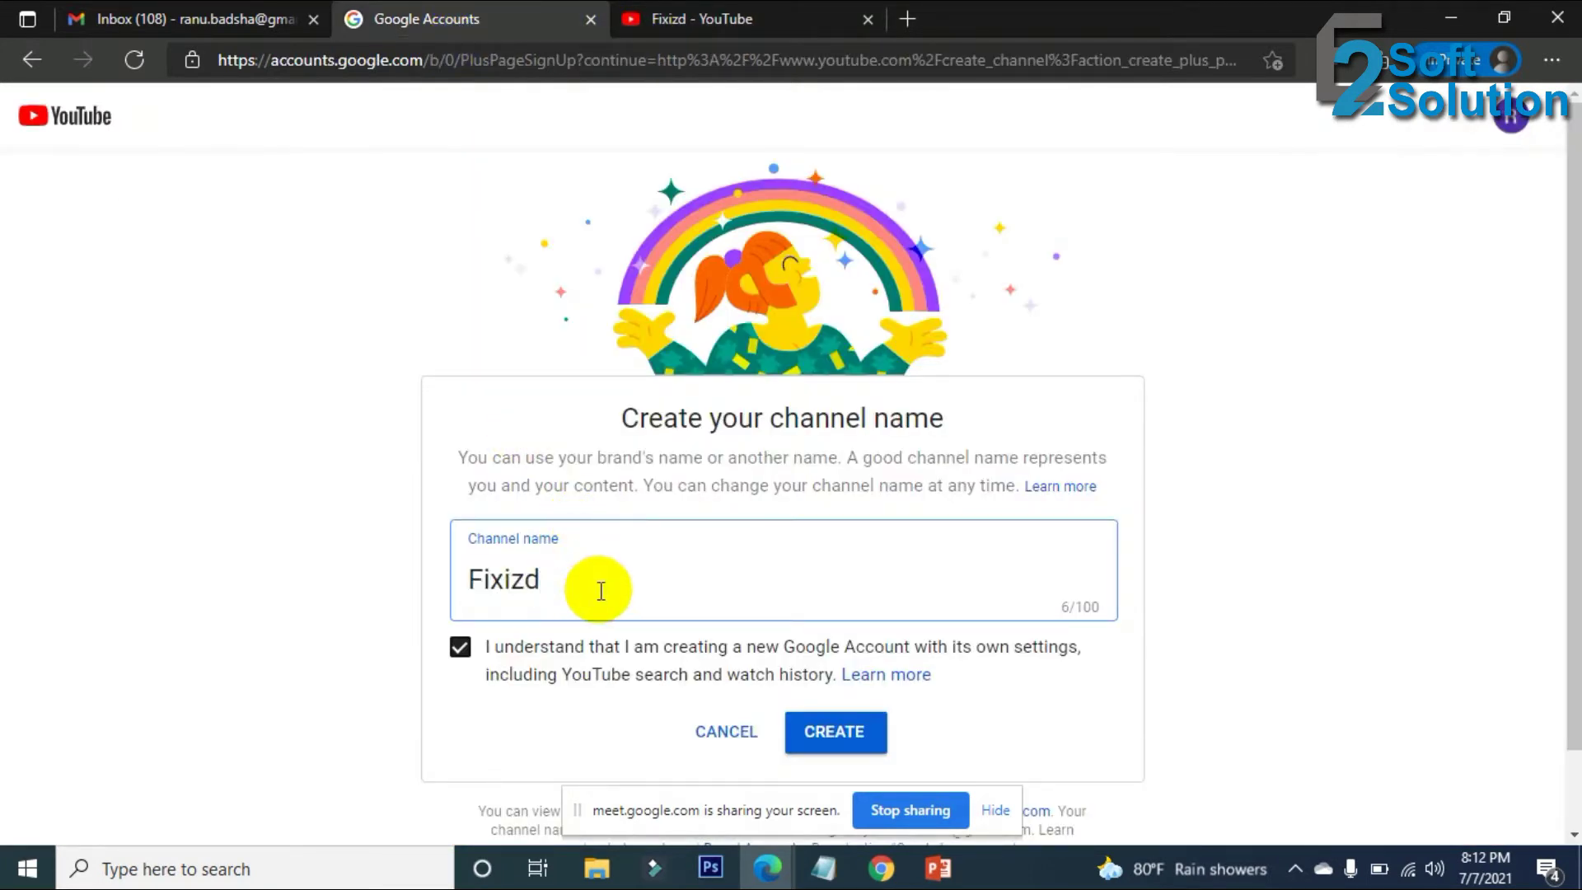
type("Dev")
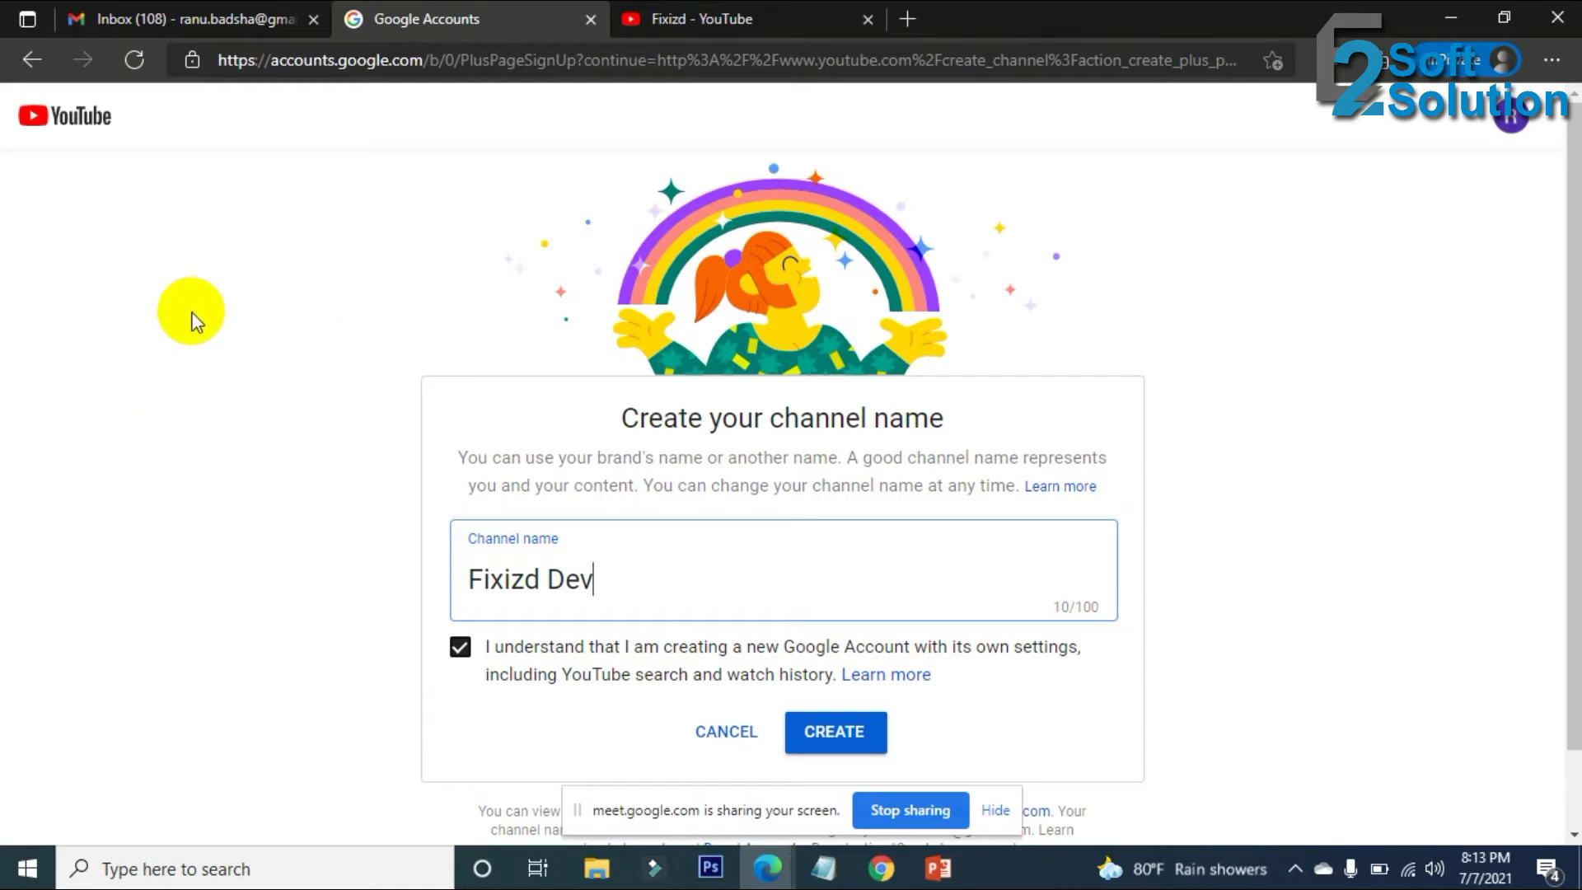
Re-accept the new Google Account acknowledgement and create the channel.
scroll(251, 445, "down", 1)
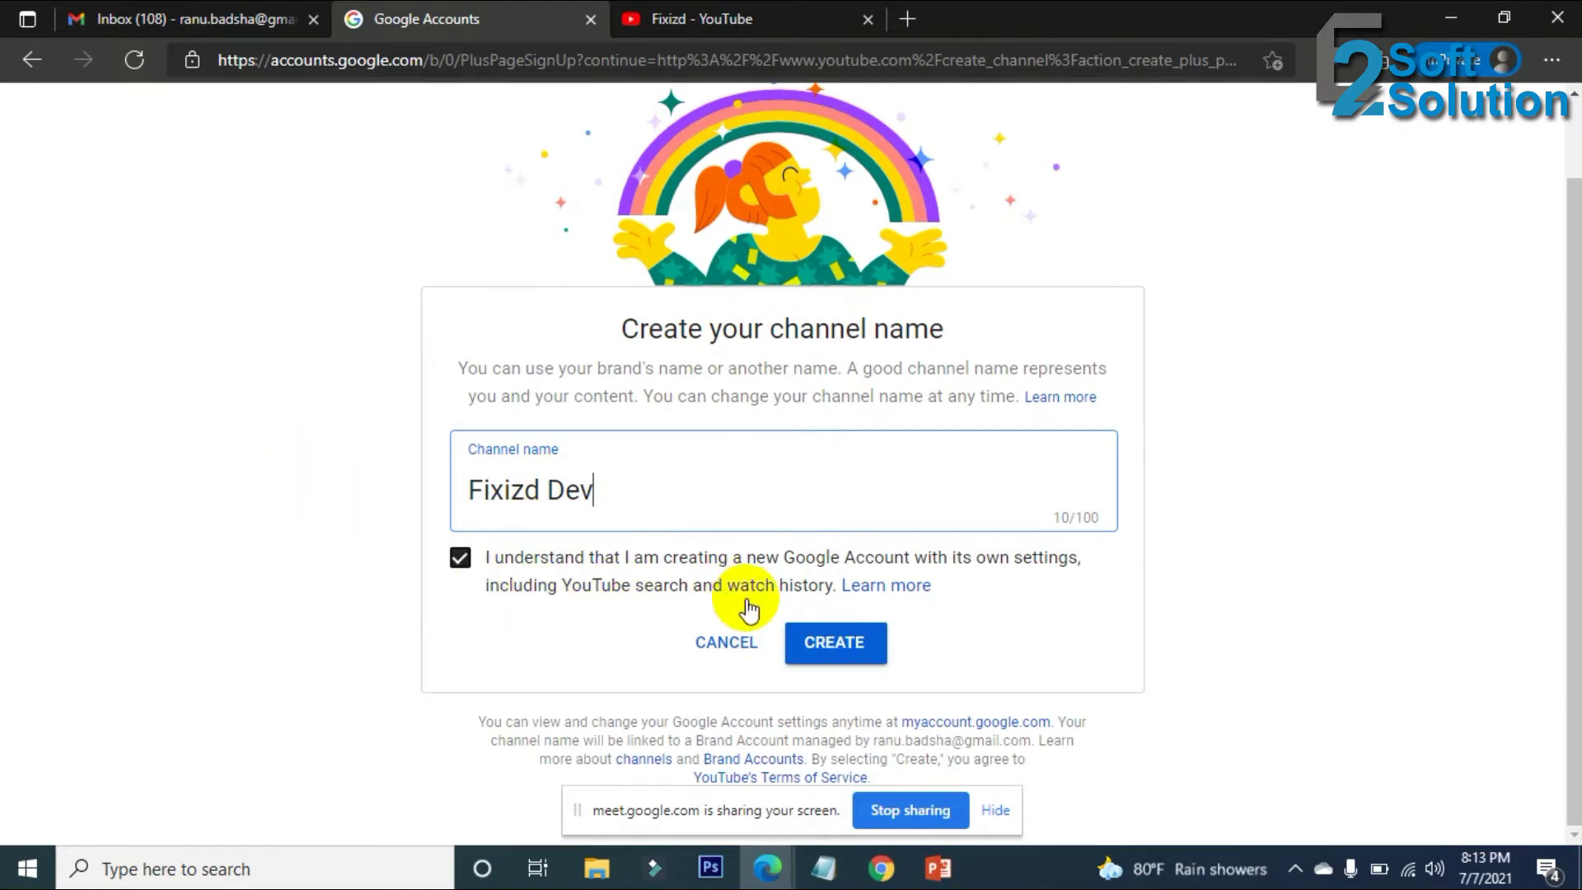
left_click(460, 558)
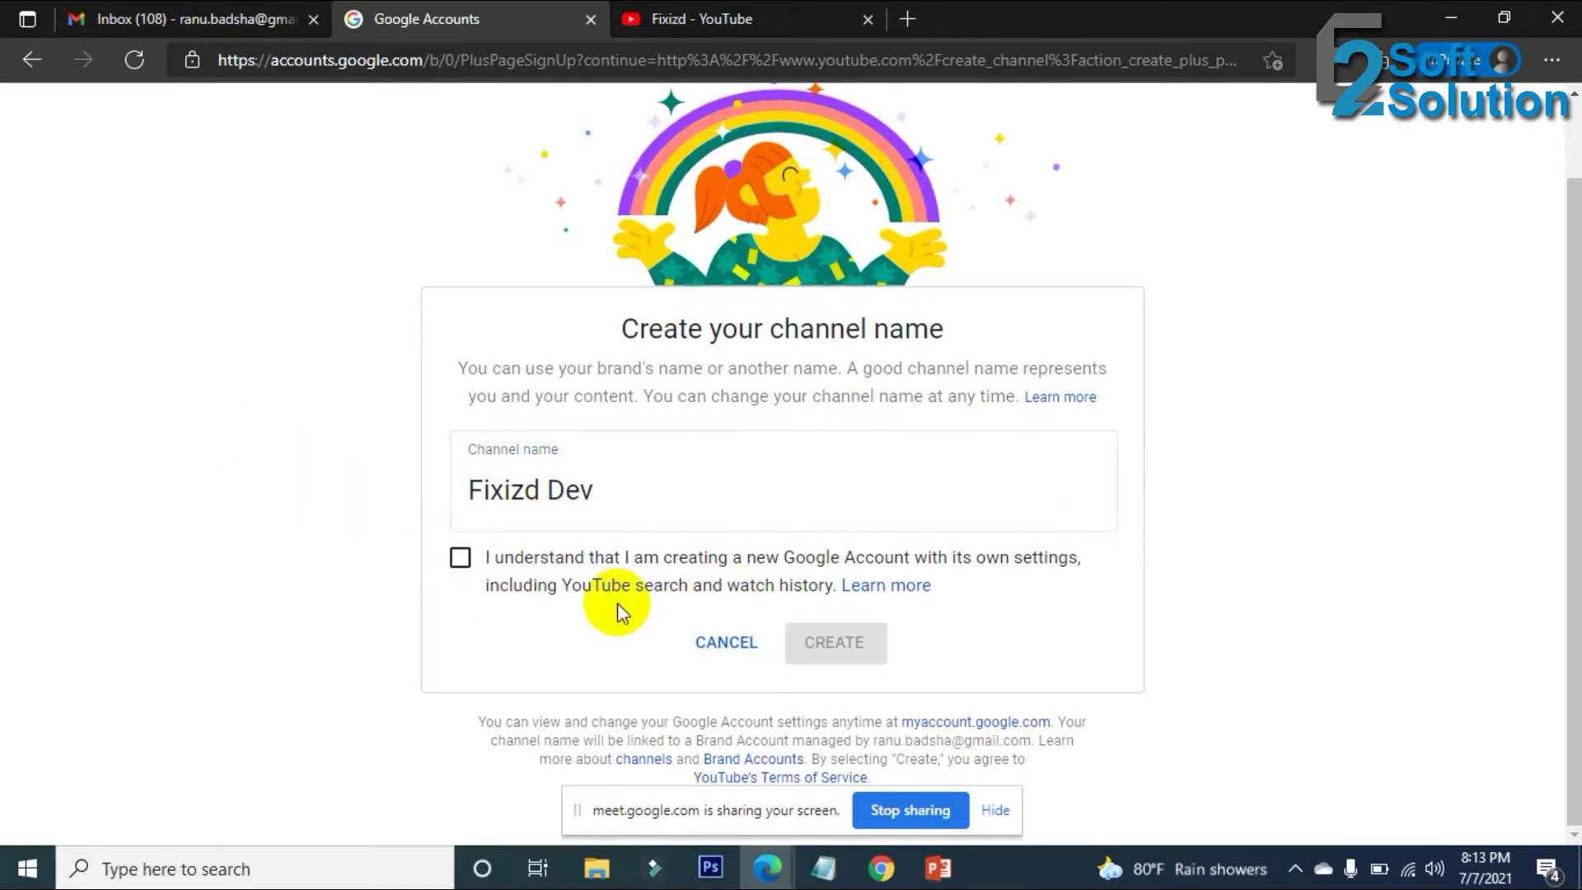
left_click(459, 557)
left_click(460, 558)
left_click(476, 592)
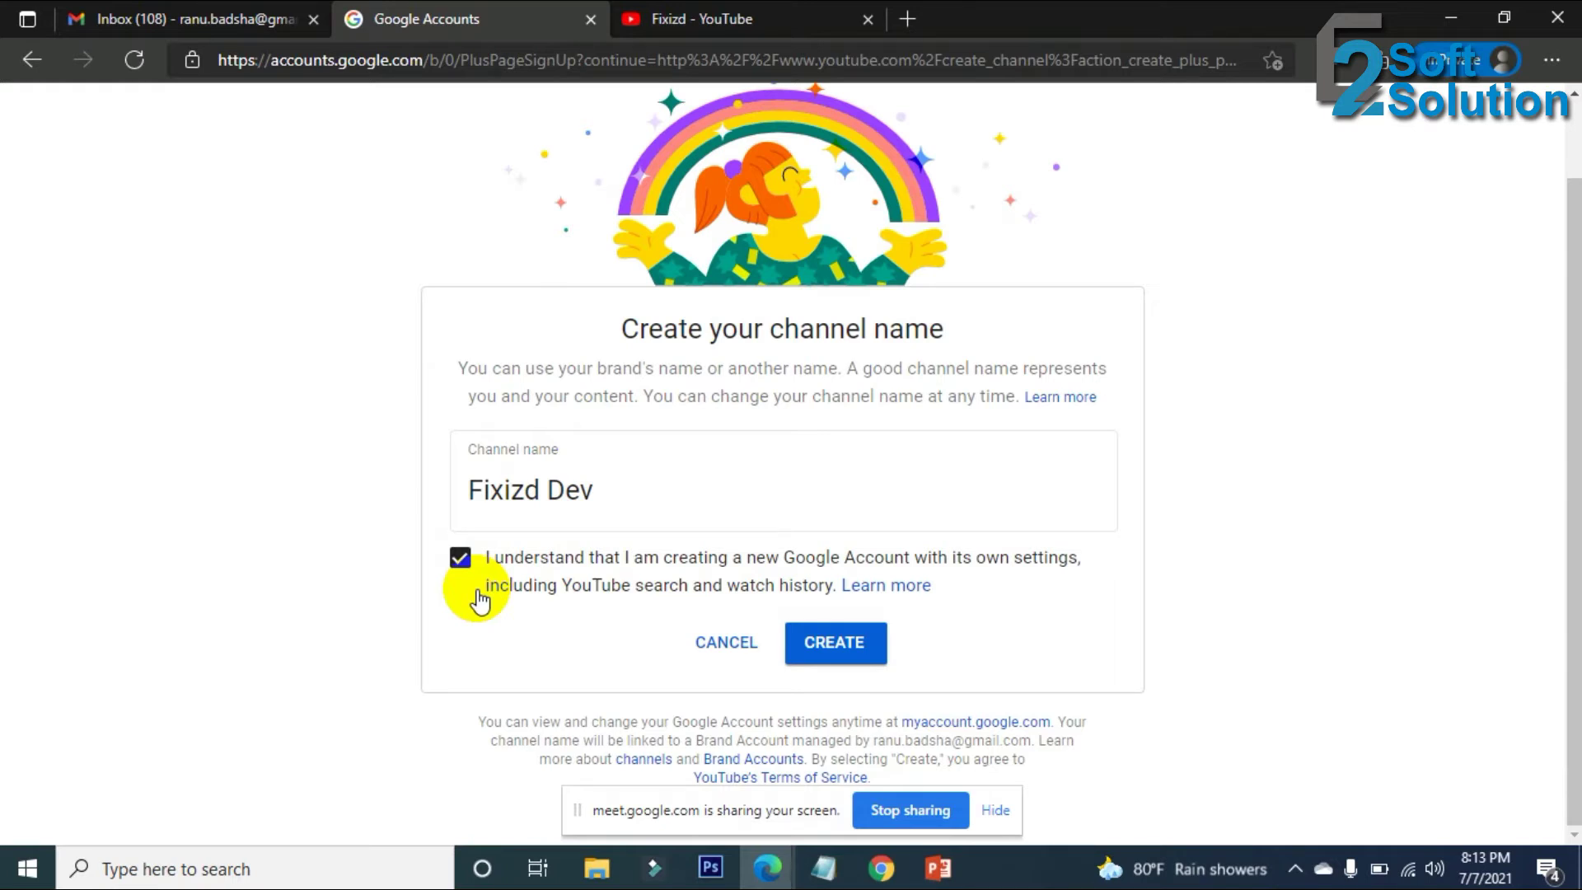
left_click(834, 651)
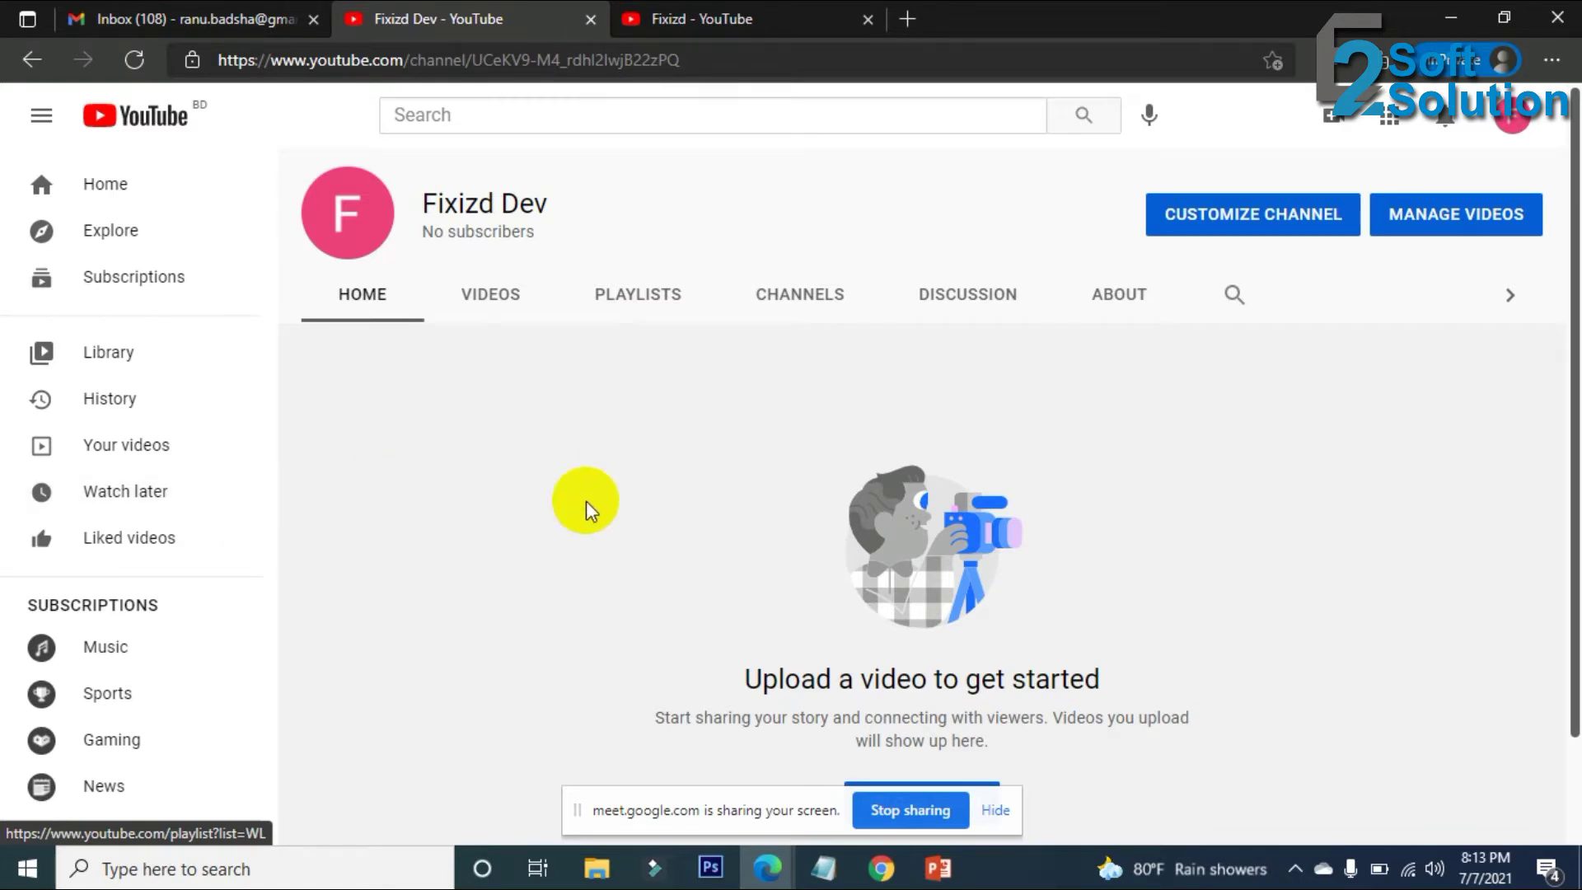
Look over the new channel's home page and open its video management in YouTube Studio before returning to the channel page.
scroll(585, 511, "down", 2)
scroll(581, 524, "up", 2)
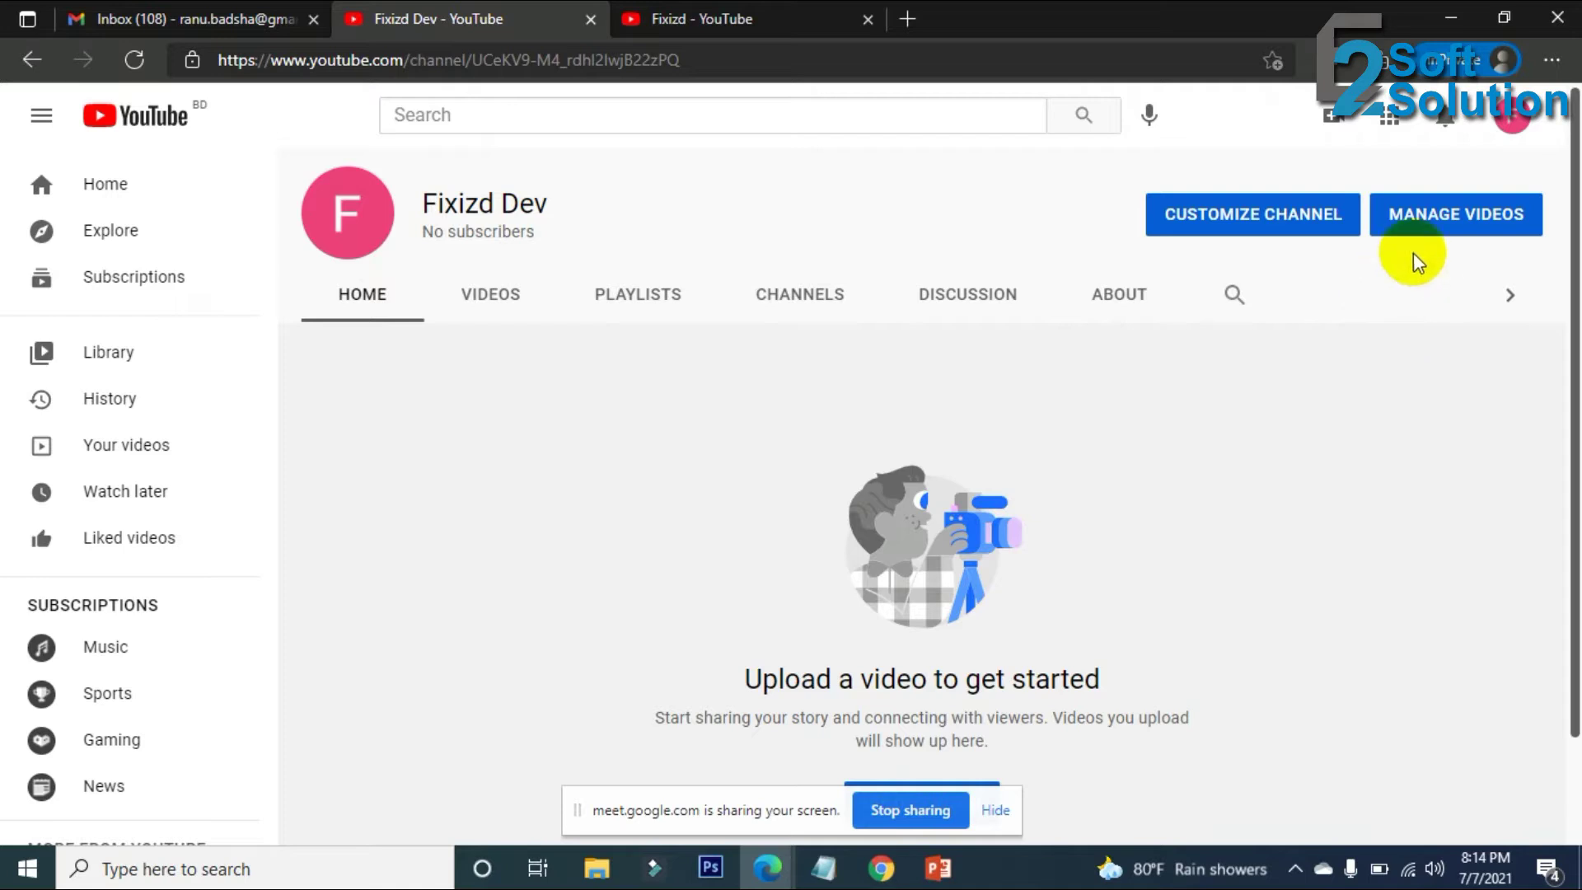
left_click(1428, 222)
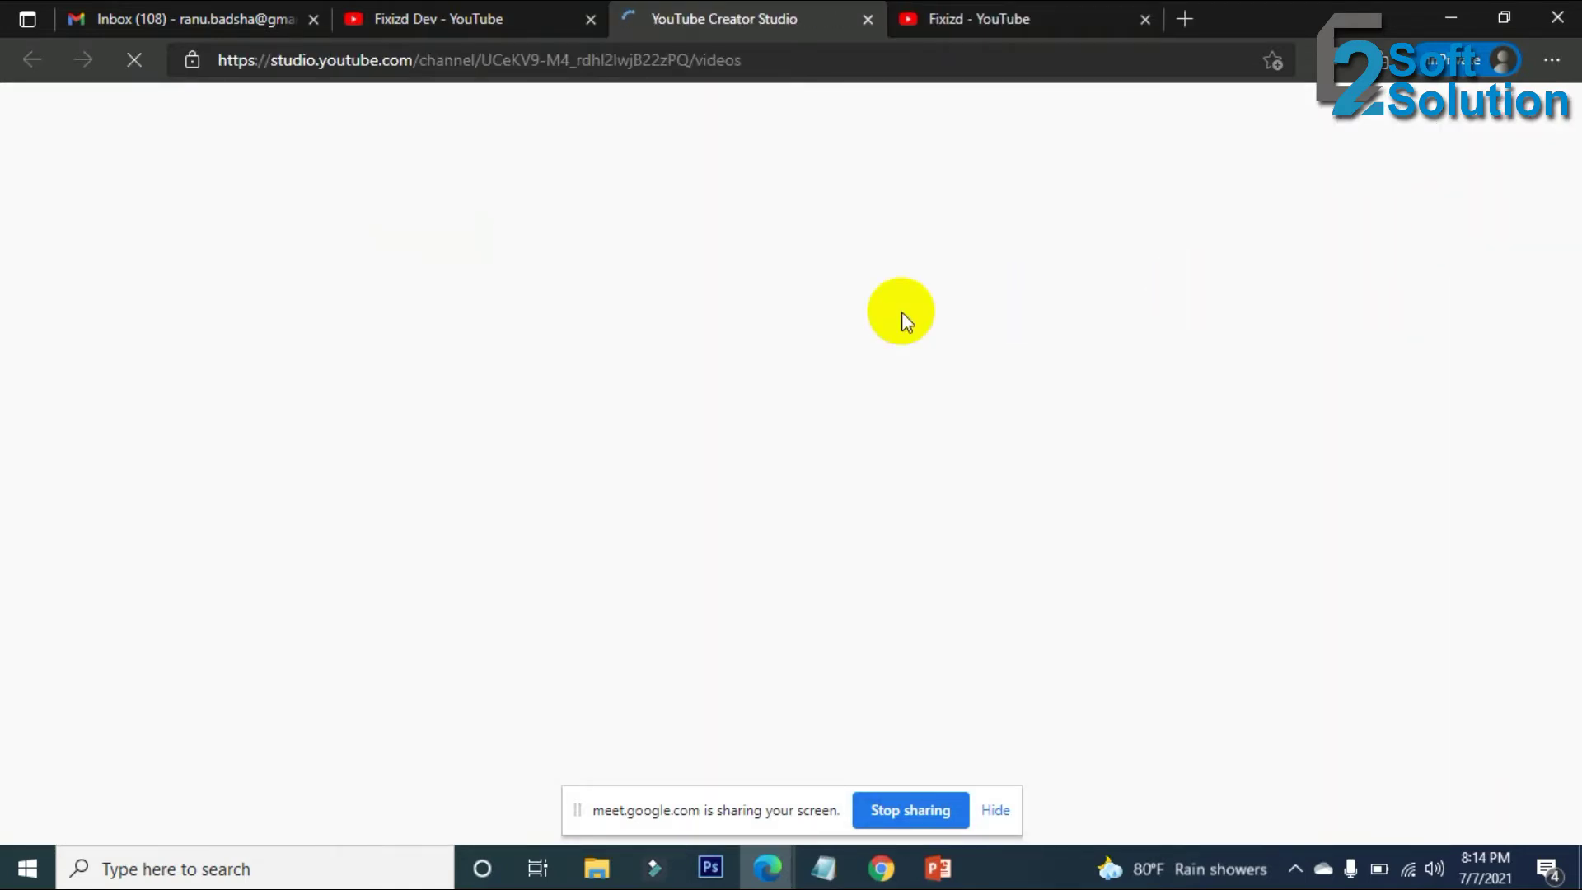
left_click(462, 17)
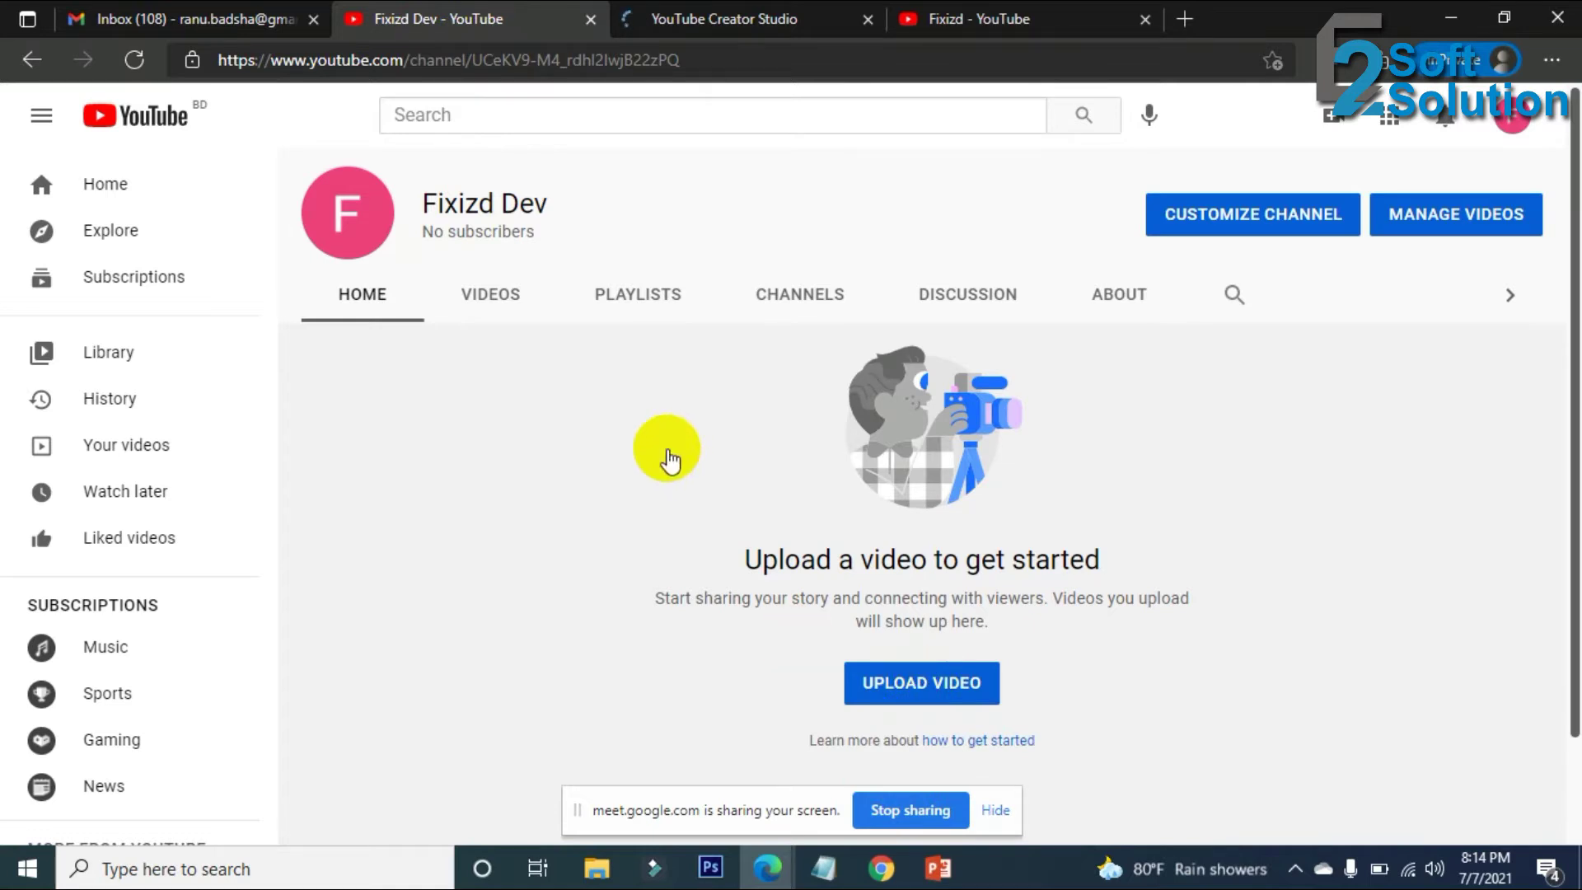
Start a video upload from the channel page, closing the two extra browser tabs and dismissing the YouTube Studio welcome message.
scroll(679, 249, "down", 2)
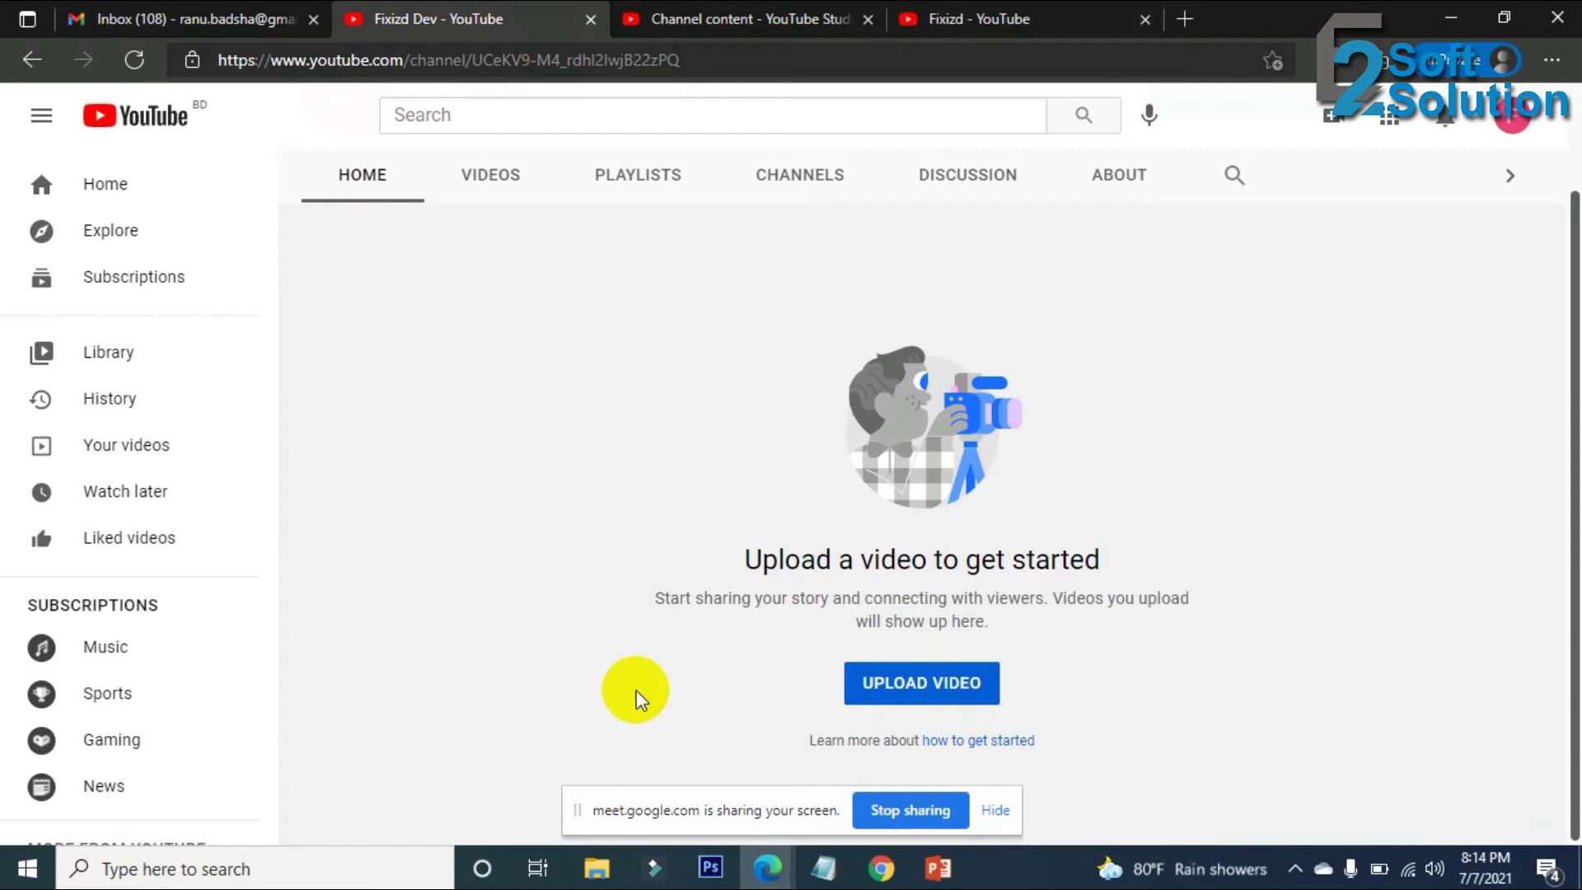
left_click(932, 687)
left_click(814, 20)
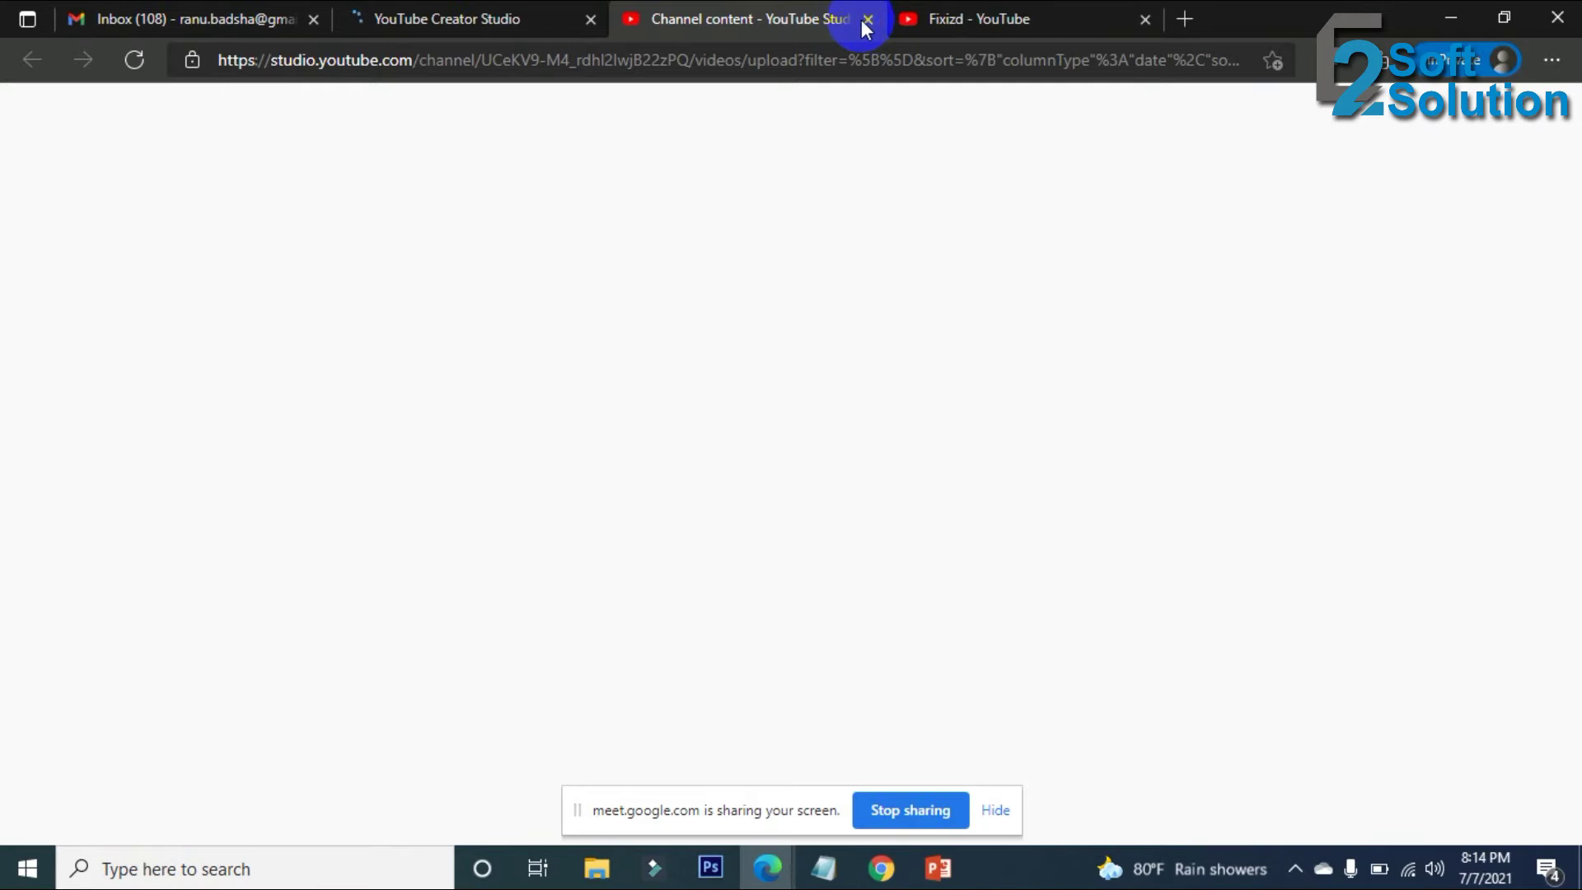
left_click(867, 19)
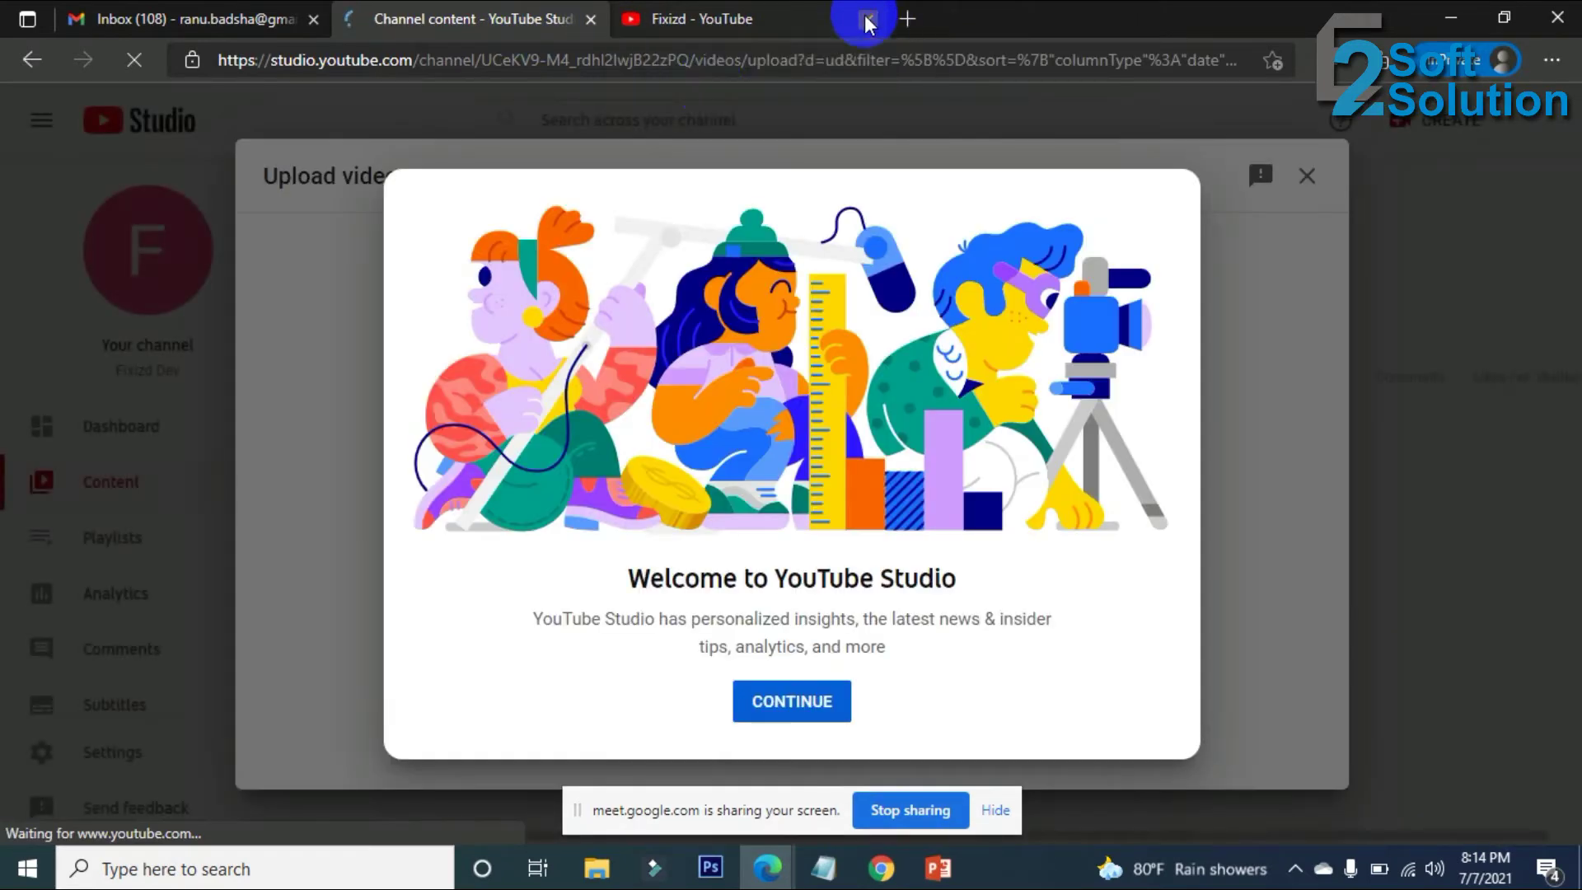
left_click(867, 20)
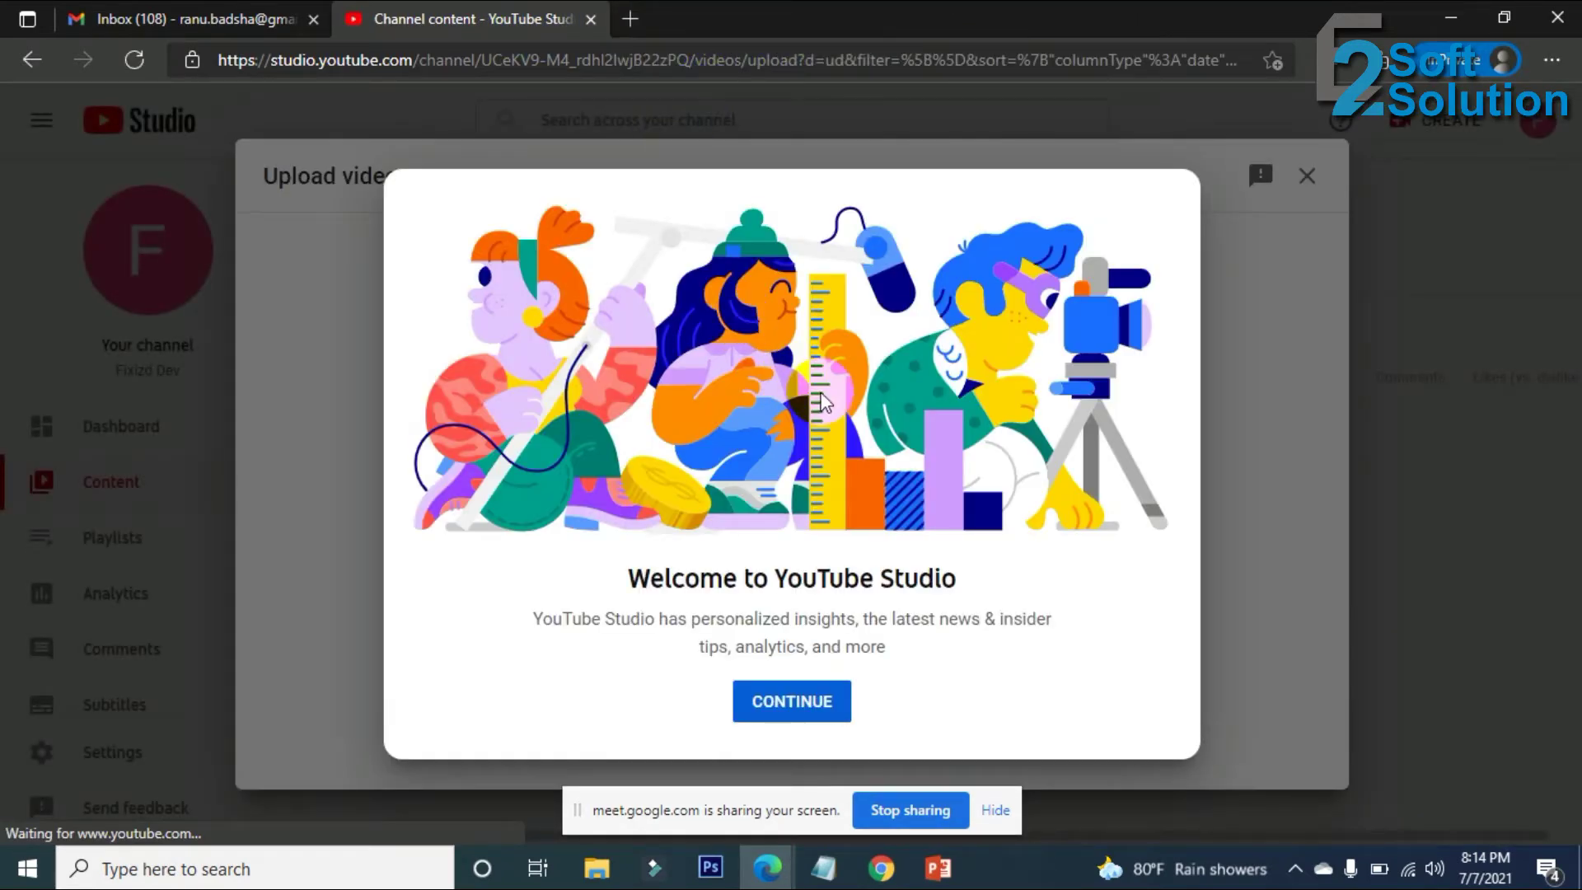
left_click(787, 707)
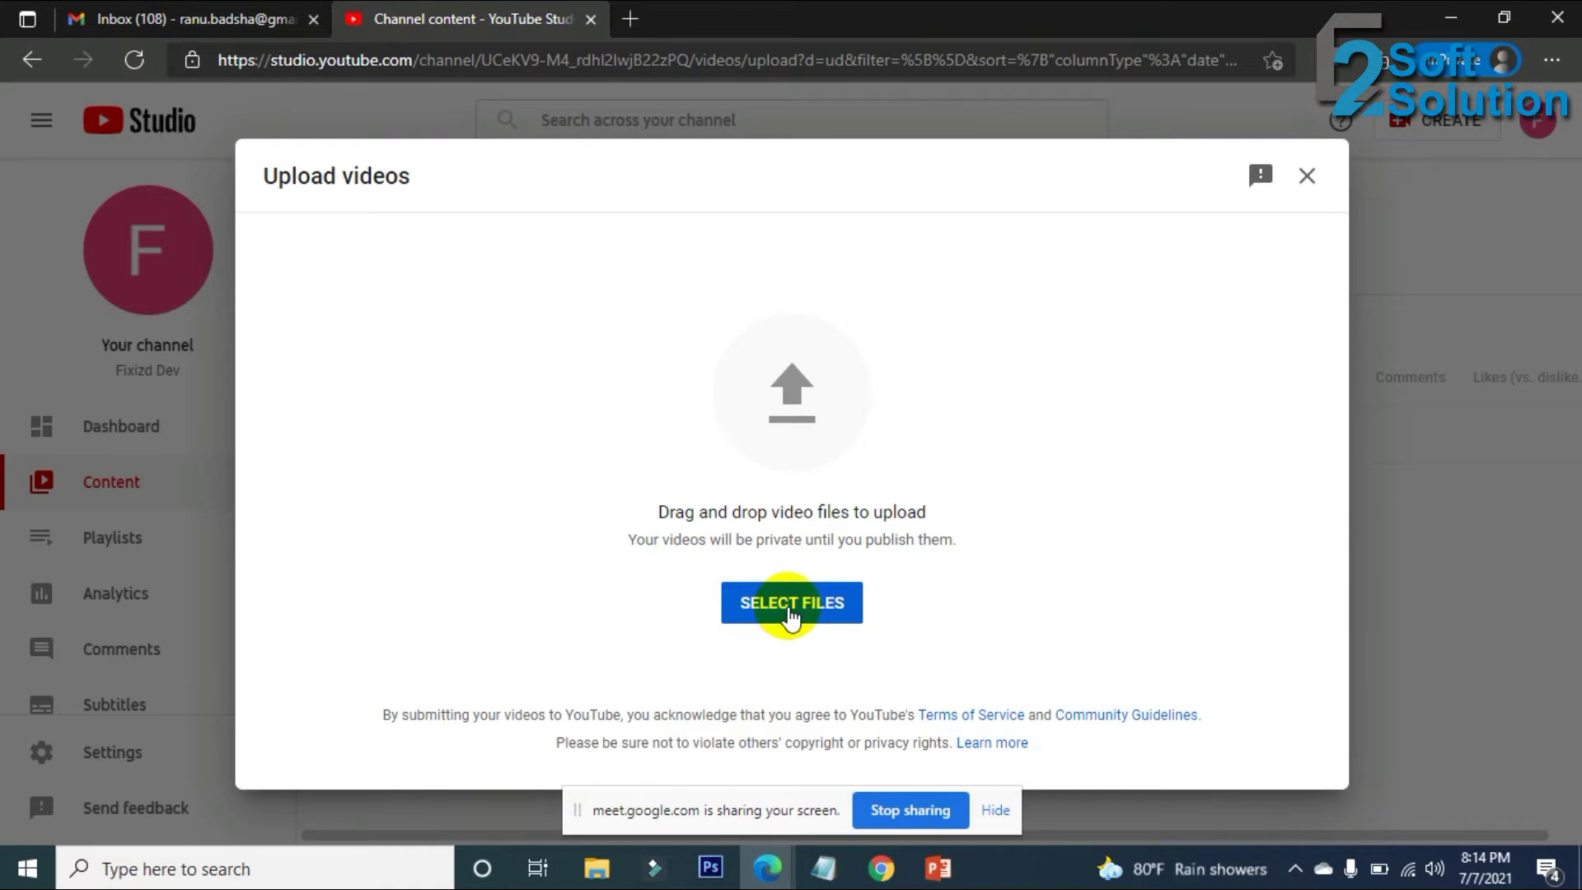
Browse for a video file in the Desktop folder and show its contents as large icons.
left_click(791, 610)
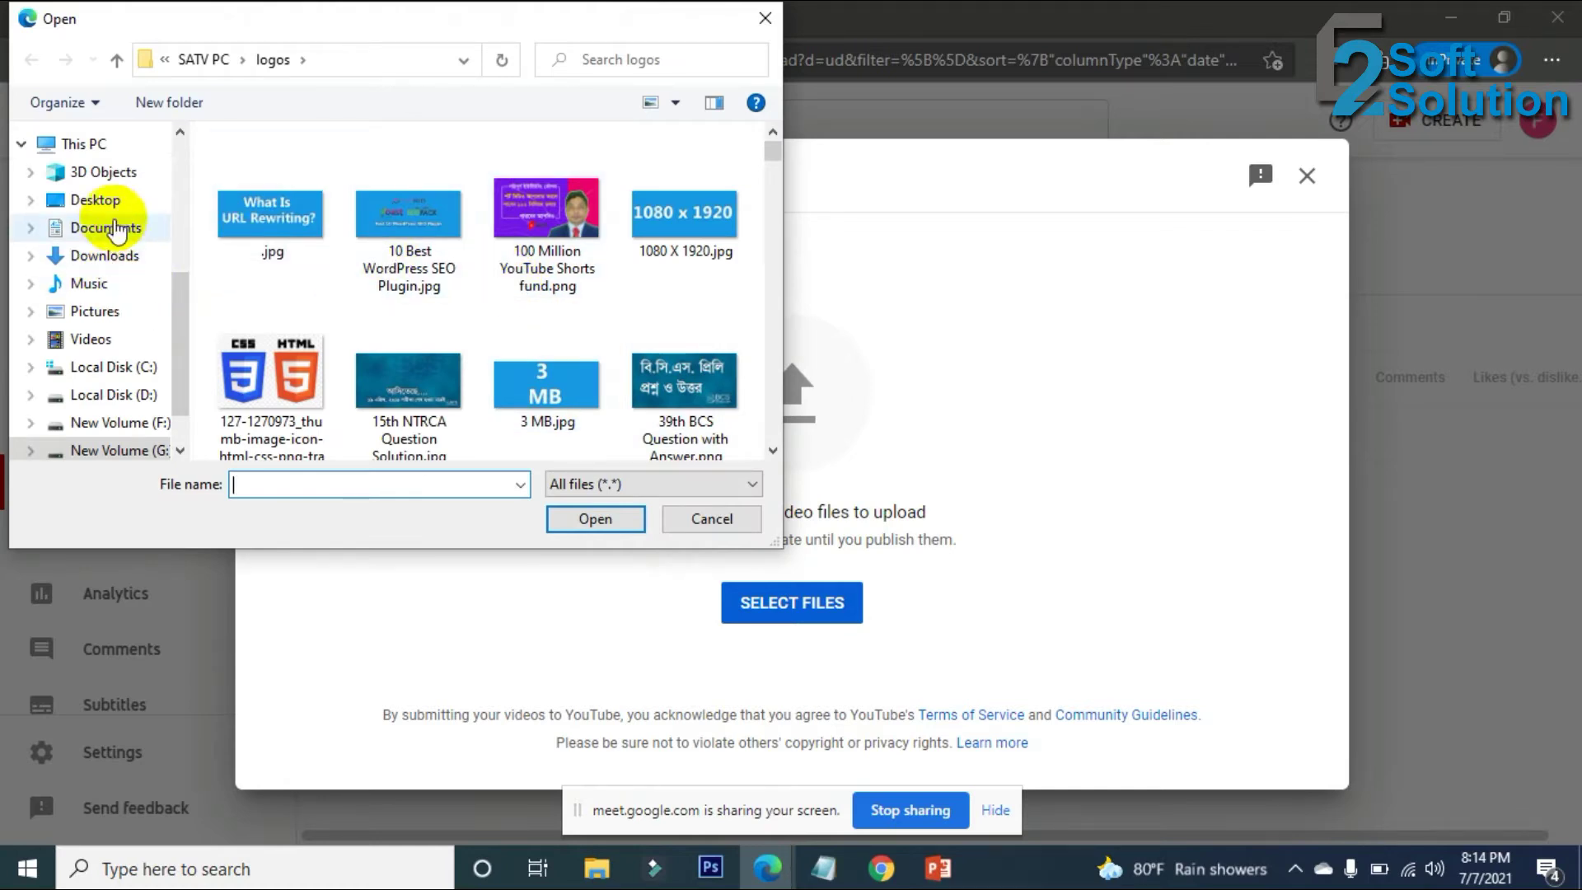
left_click(96, 200)
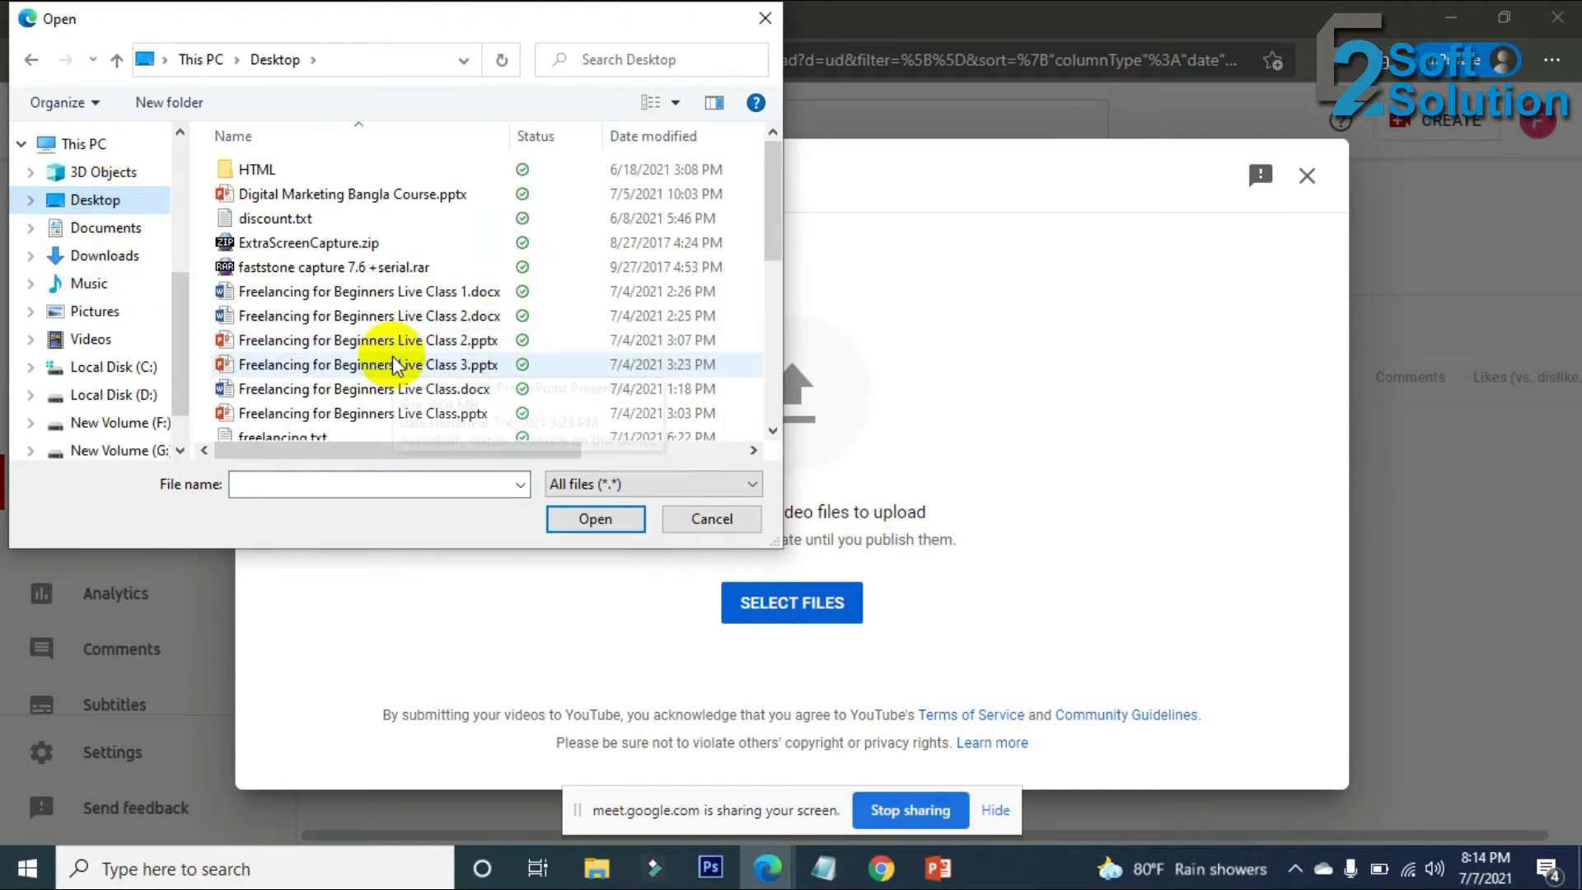
scroll(399, 354, "down", 5)
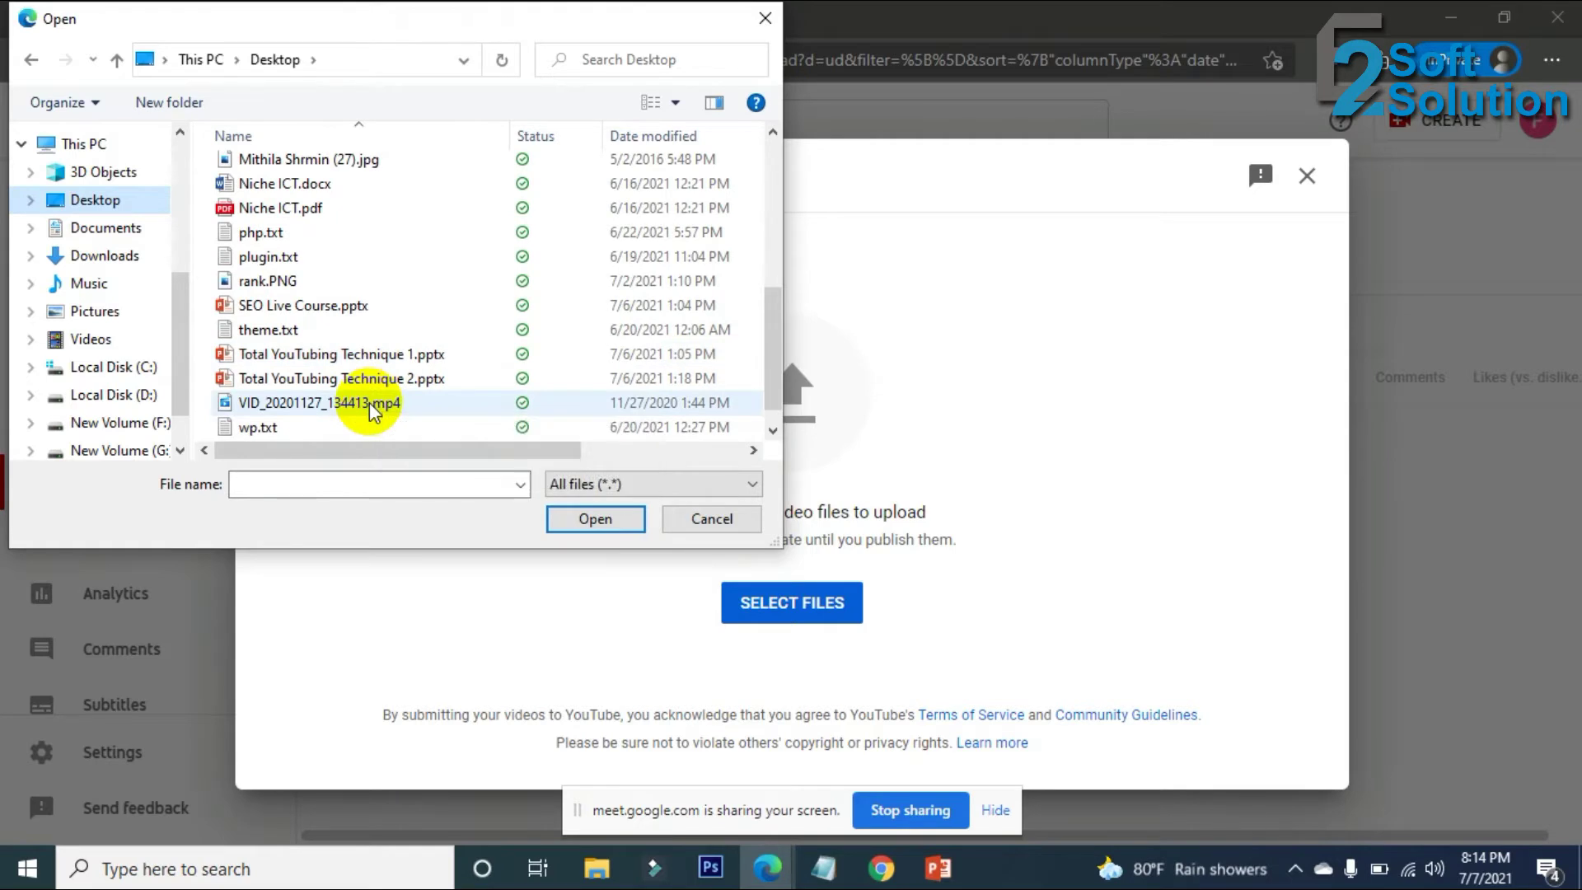
right_click(440, 307)
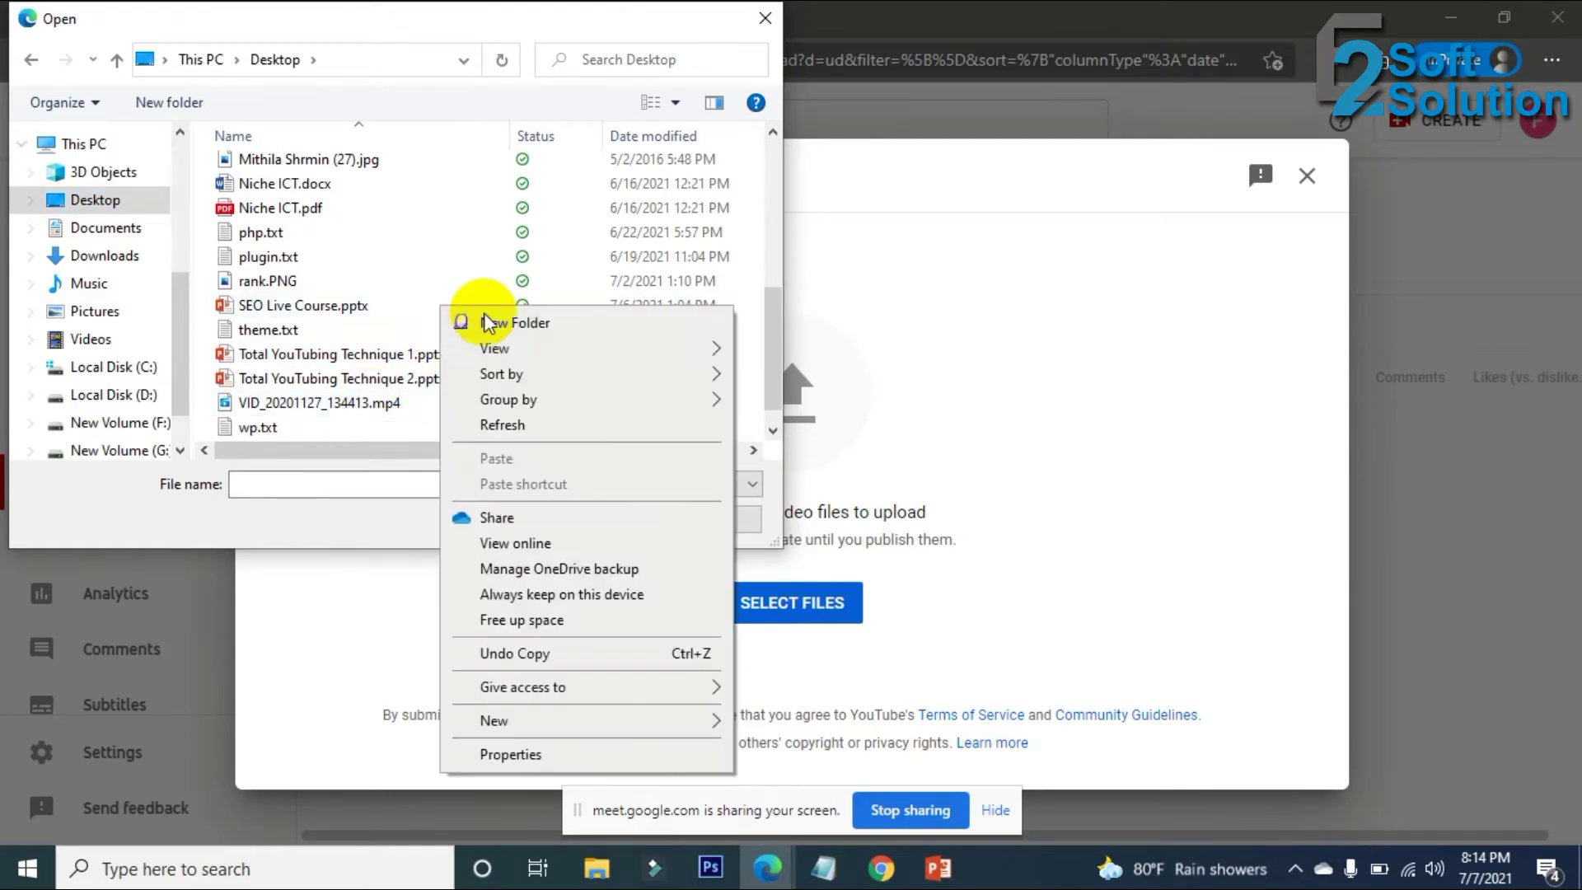
mouse_move(709, 348)
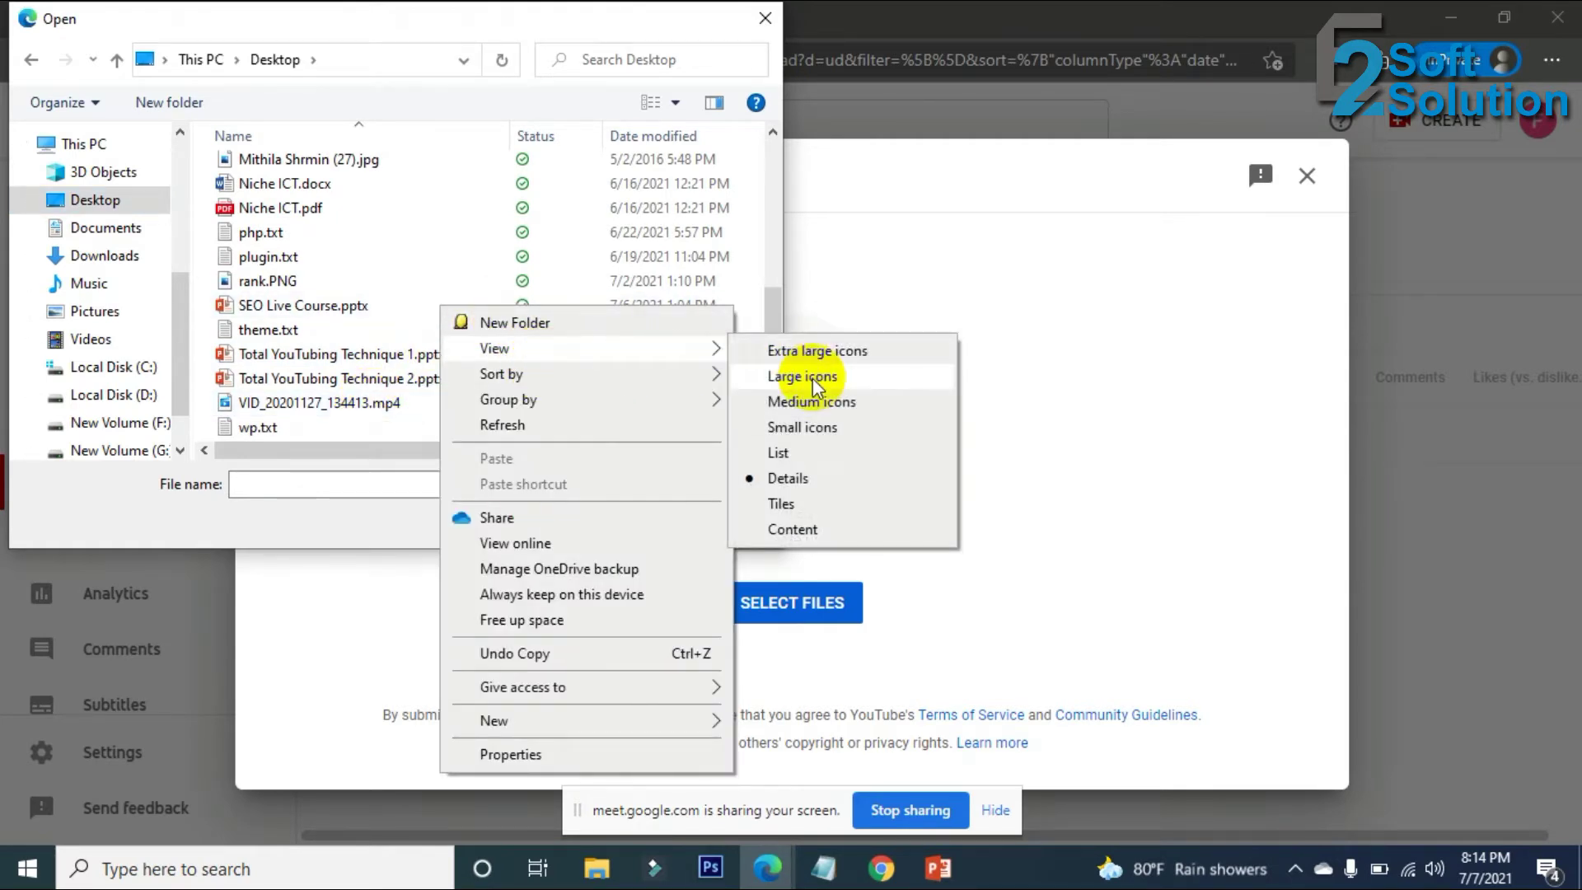
left_click(774, 344)
Choose VID_20201127_134413.mp4 from the Desktop folder and start uploading it.
scroll(610, 322, "down", 10)
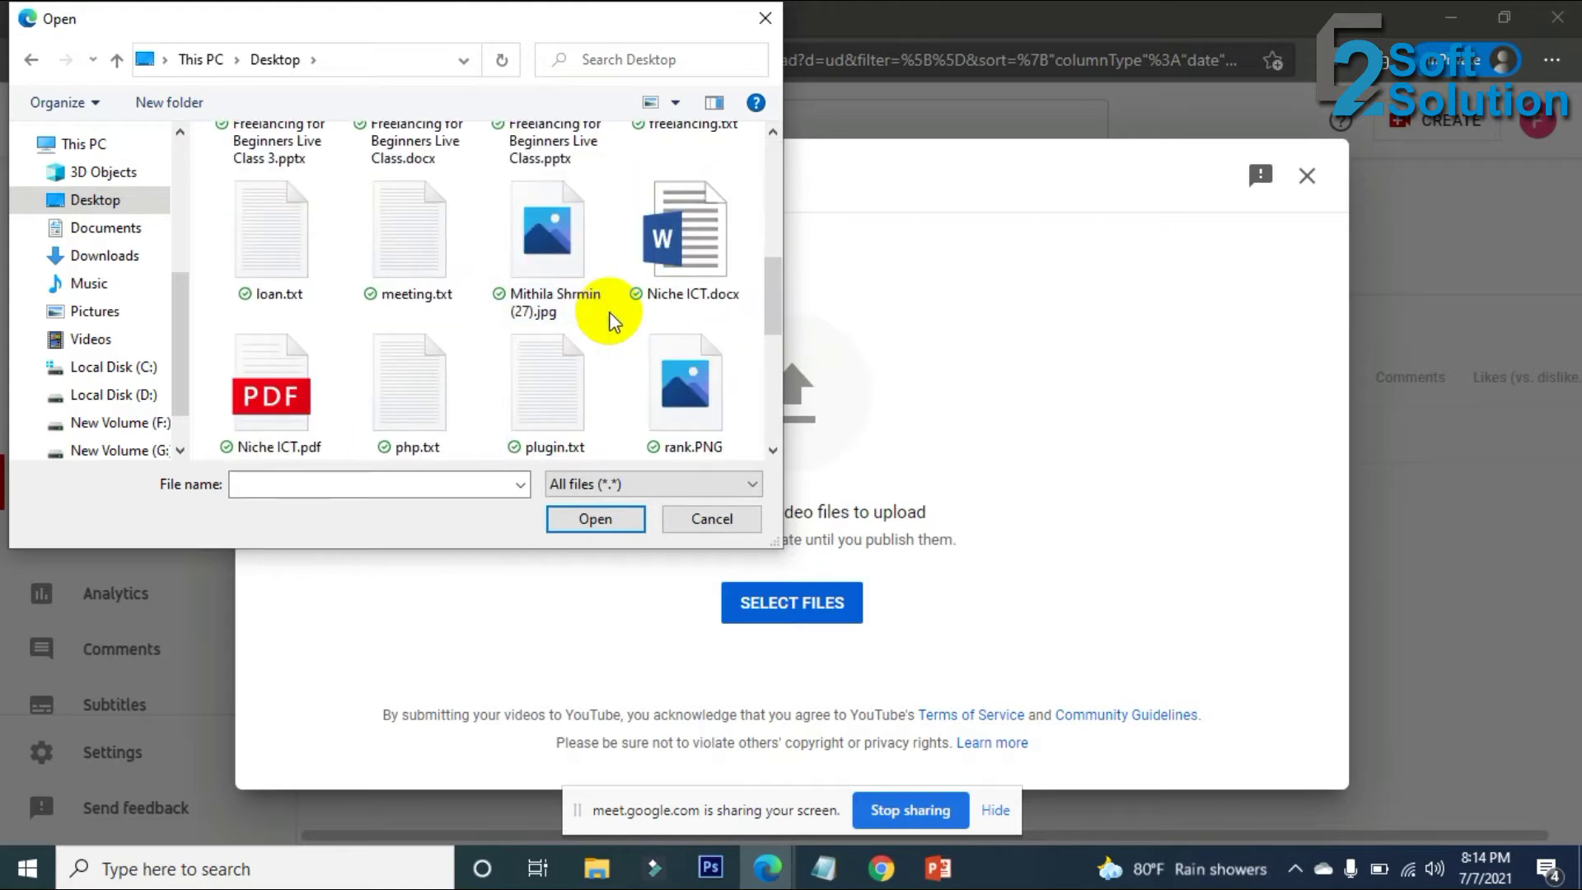
left_click(298, 410)
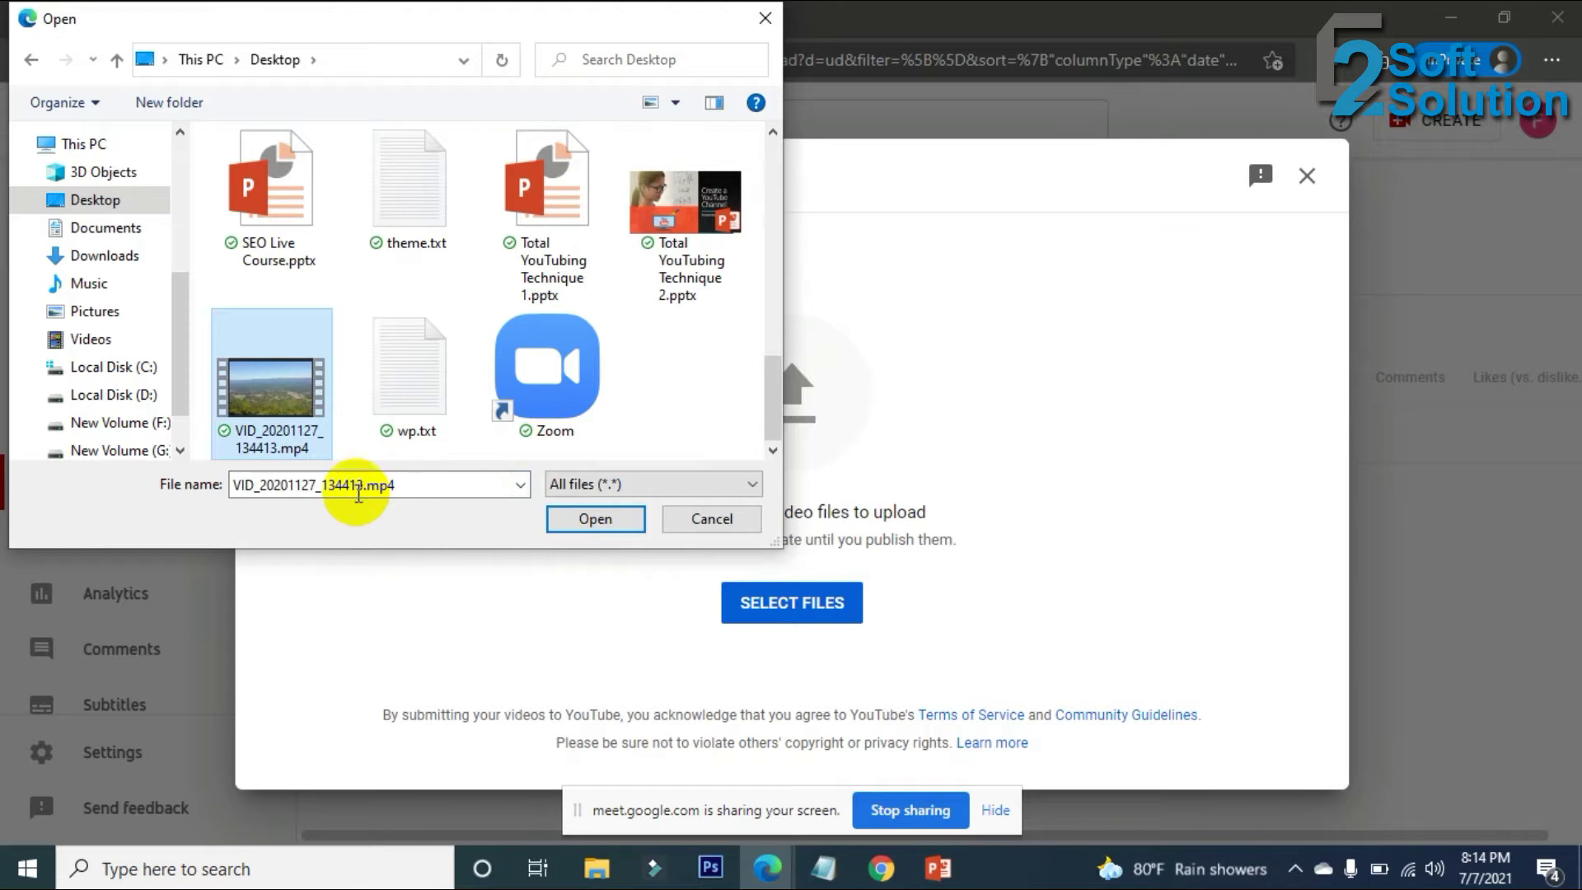
left_click(595, 519)
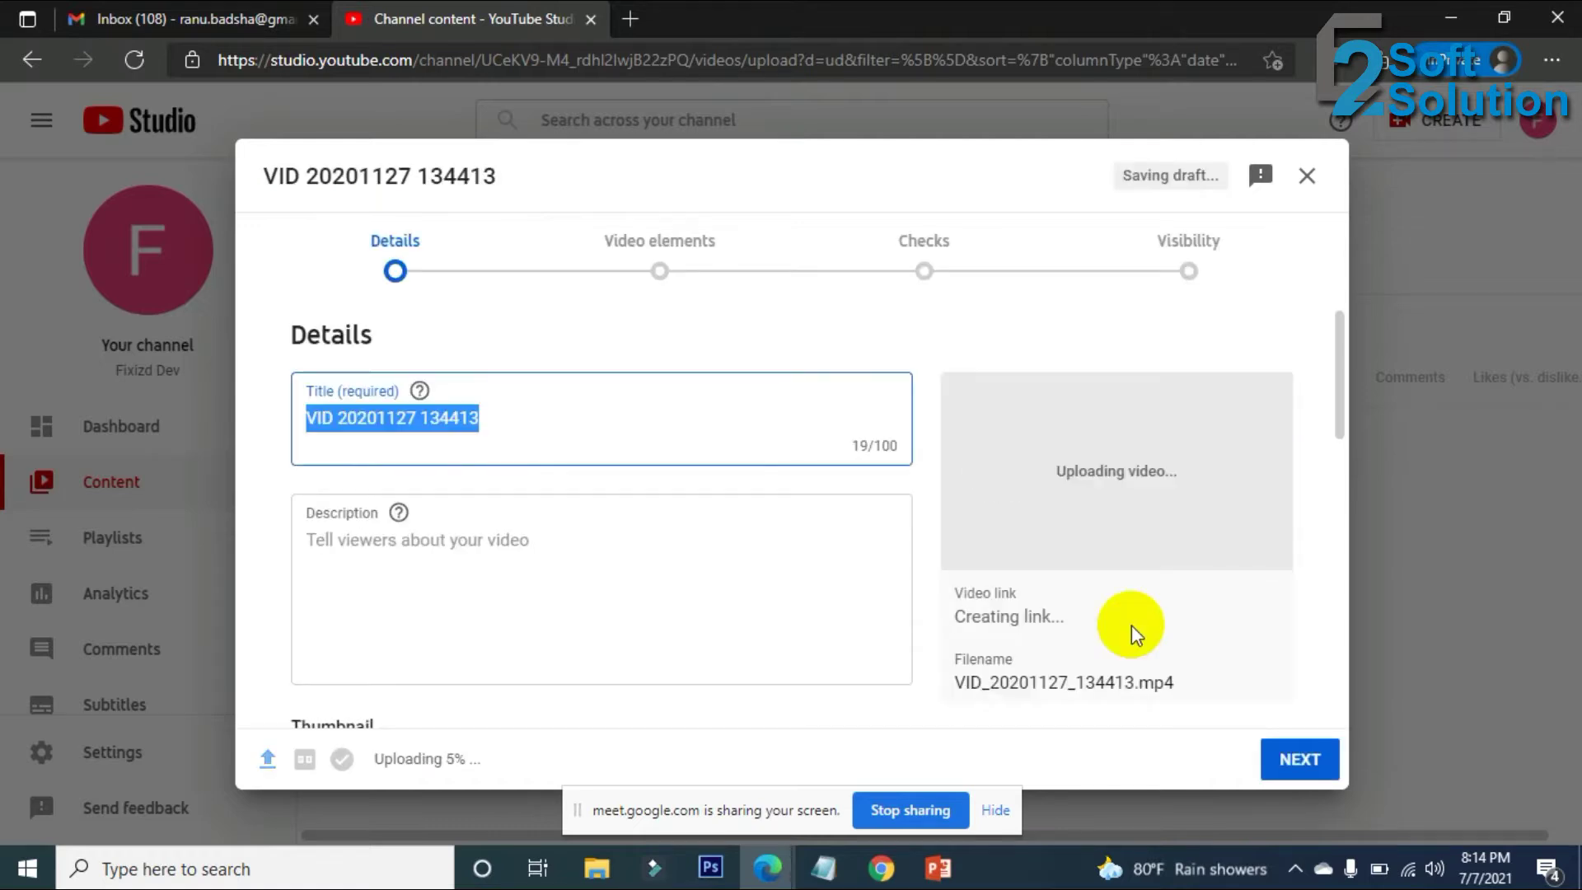
right_click(445, 420)
left_click(505, 288)
left_click(343, 559)
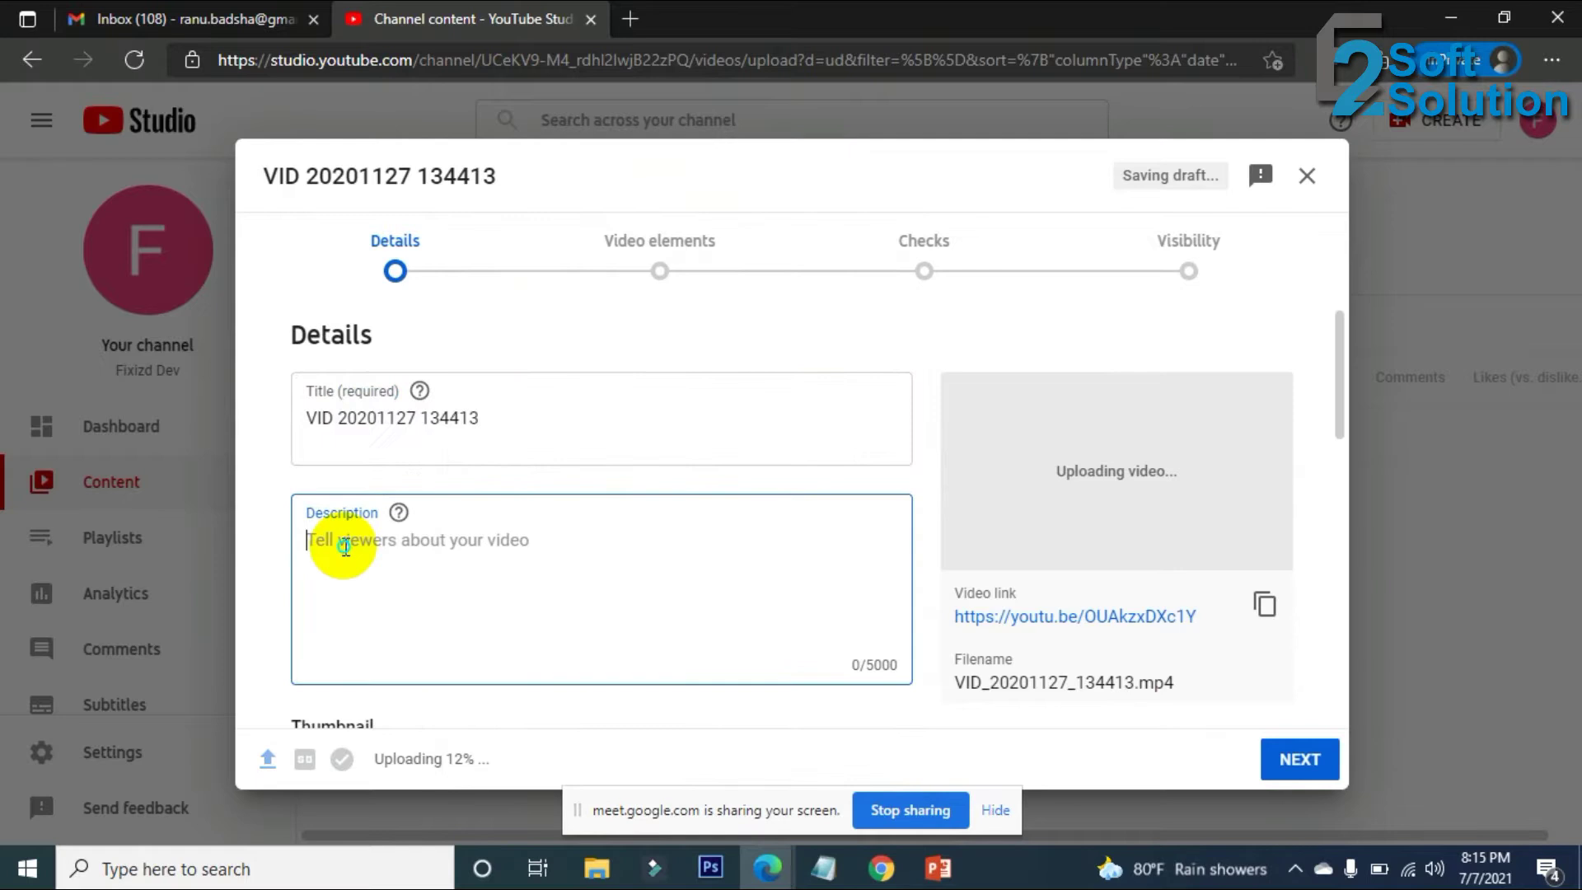
right_click(344, 559)
left_click(436, 523)
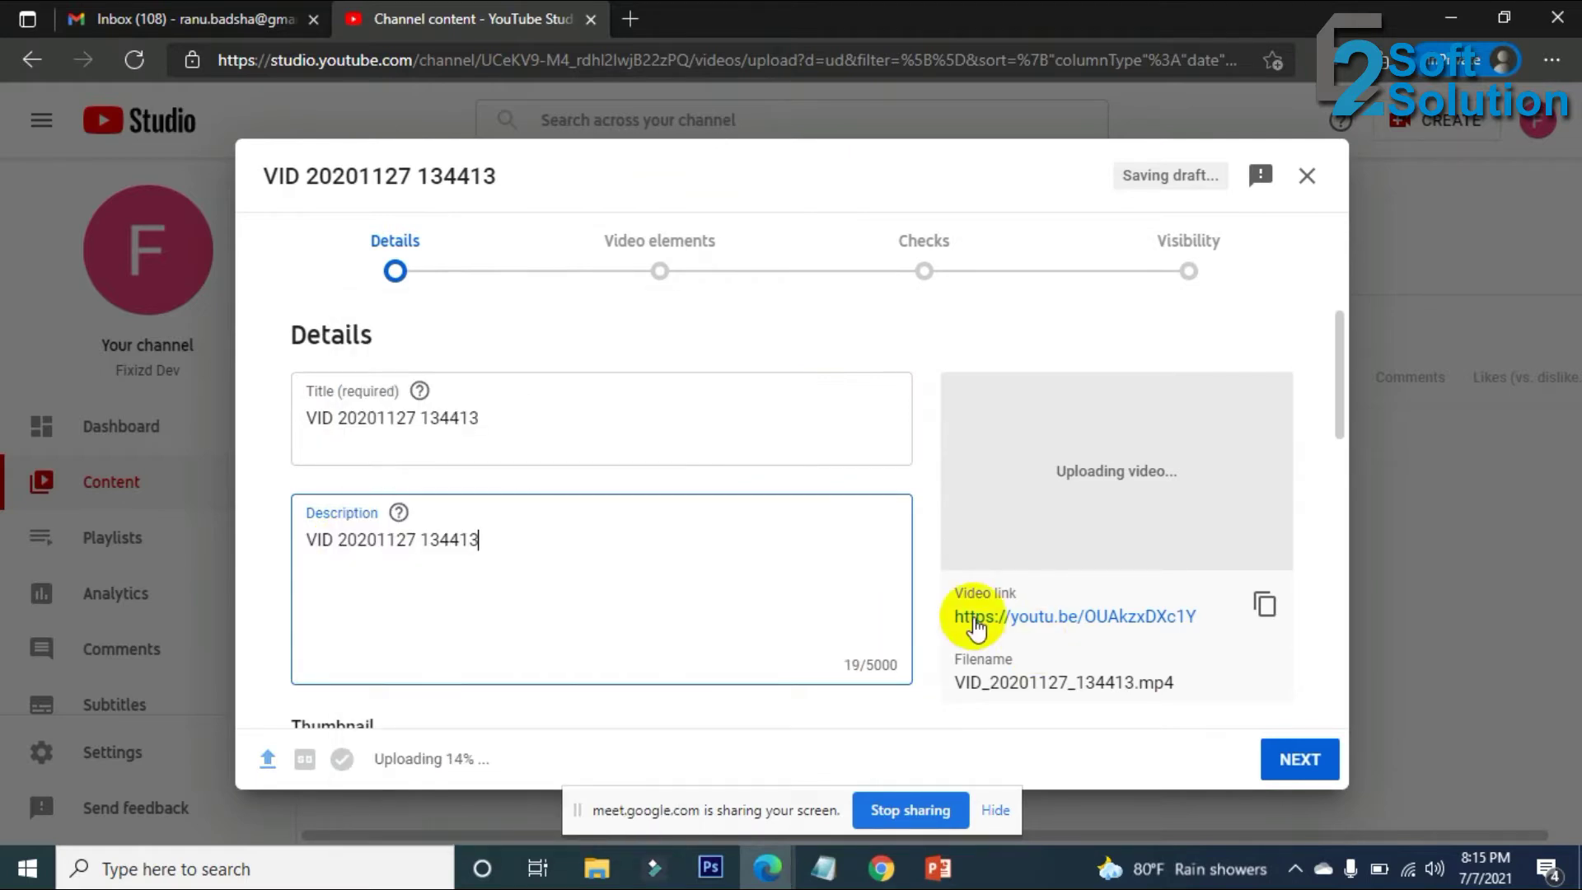
Declare the video as not made for kids and continue to the video elements stage.
scroll(610, 585, "down", 2)
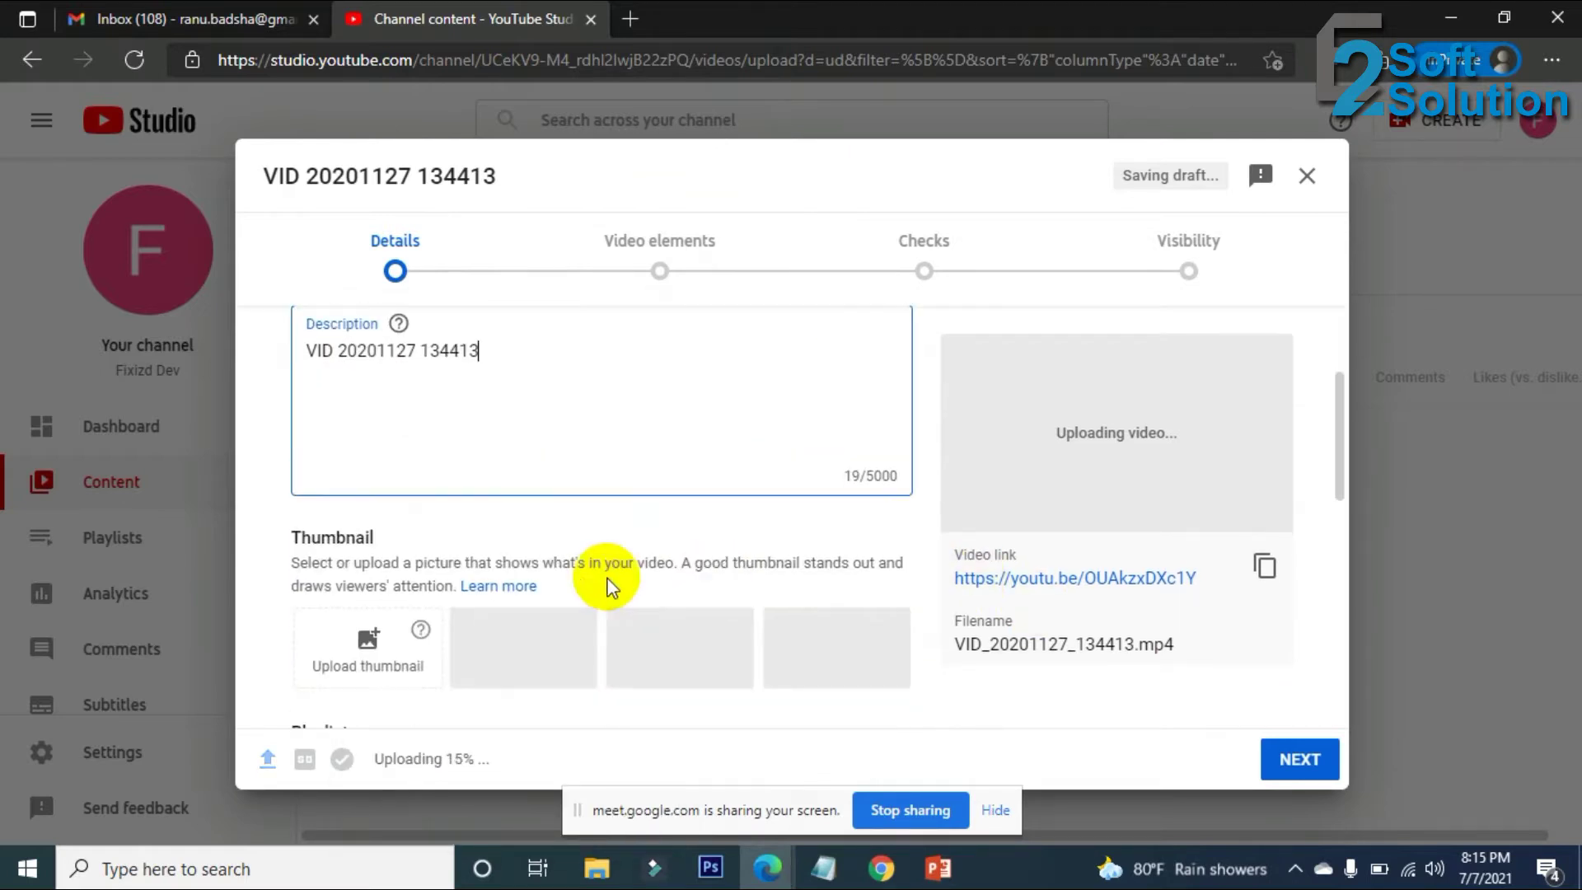
left_click(1296, 762)
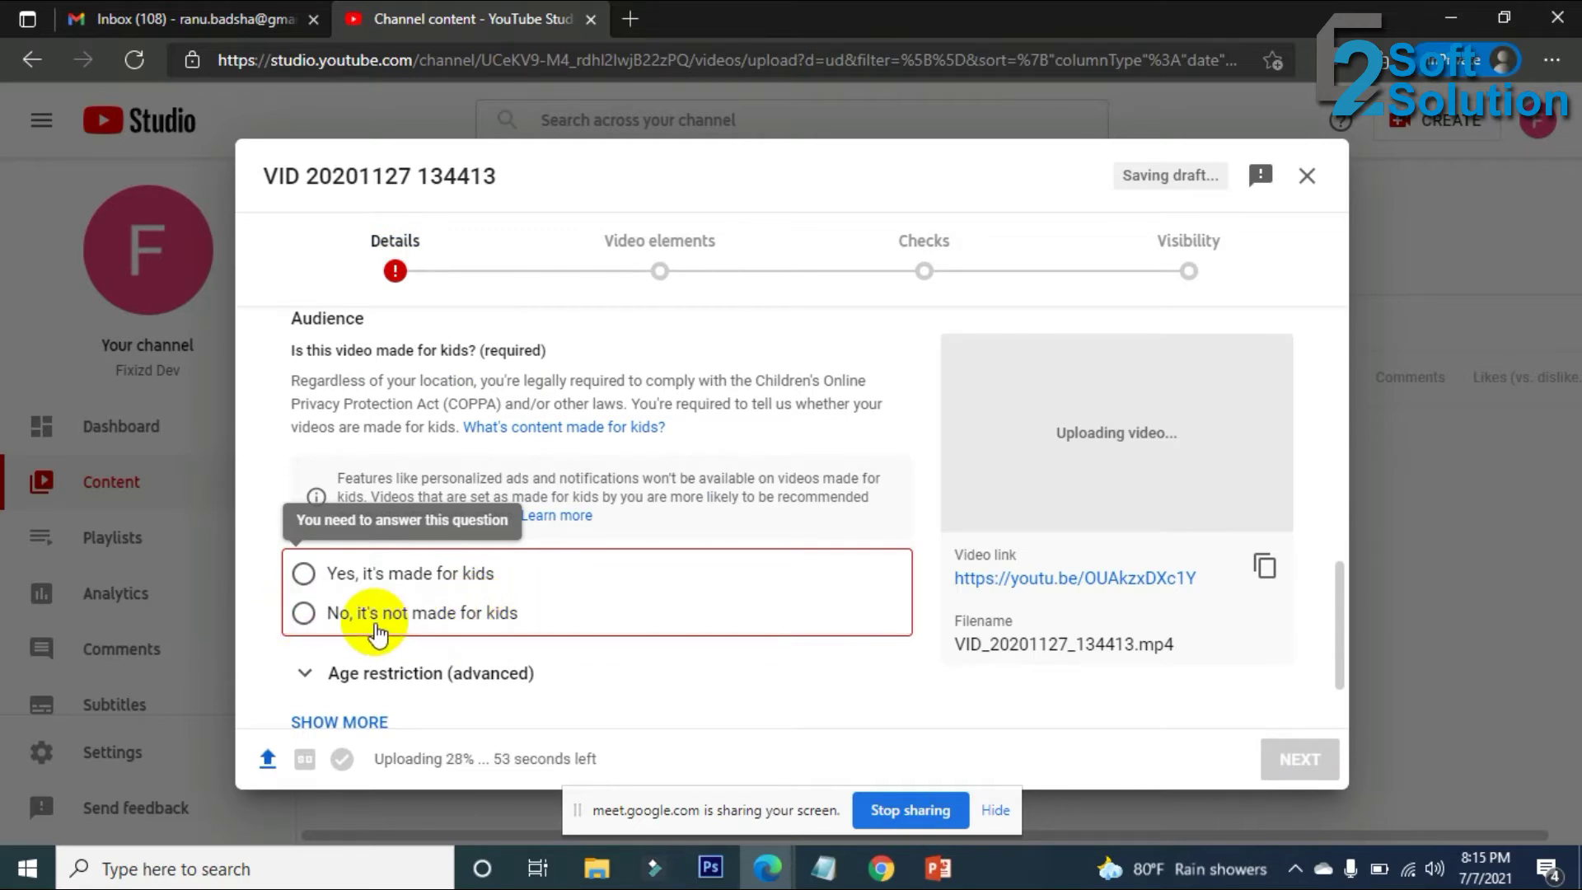
left_click(302, 618)
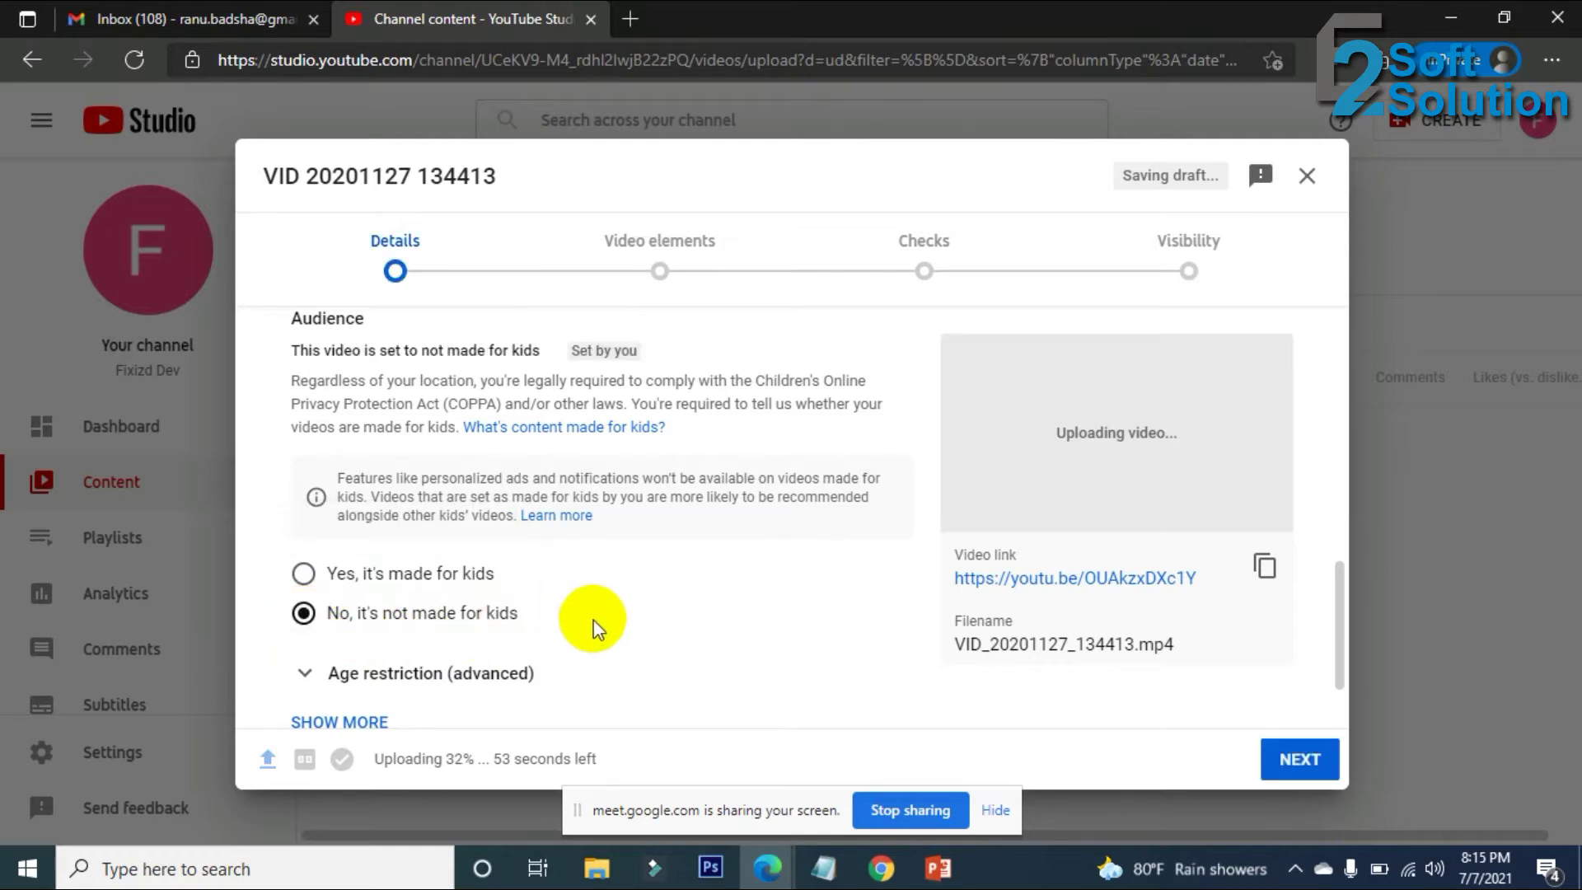
scroll(511, 618, "down", 2)
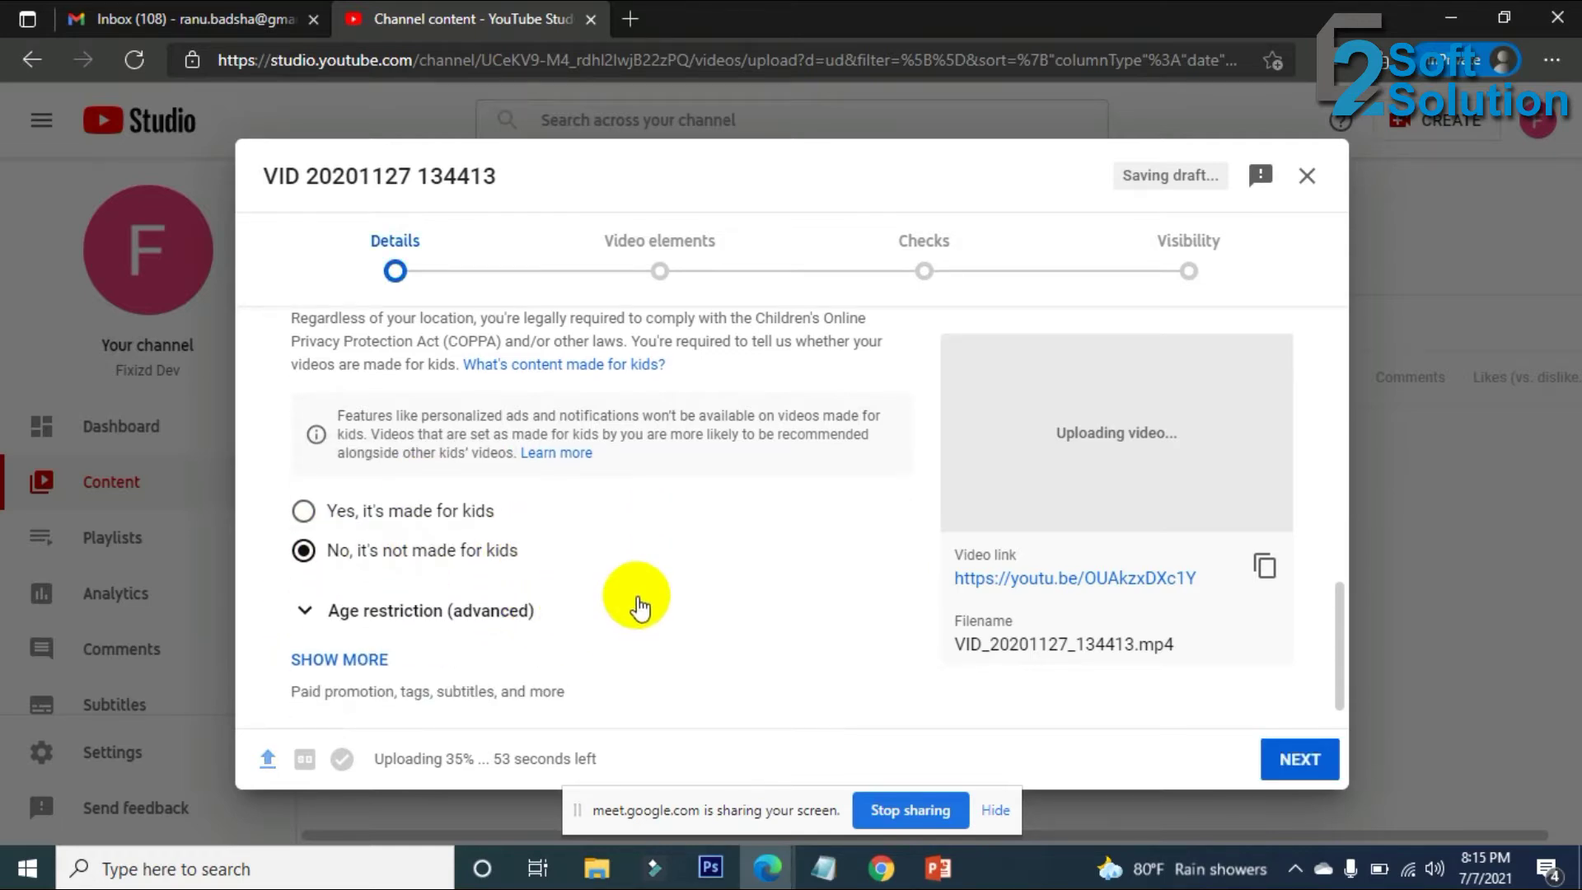
left_click(1300, 759)
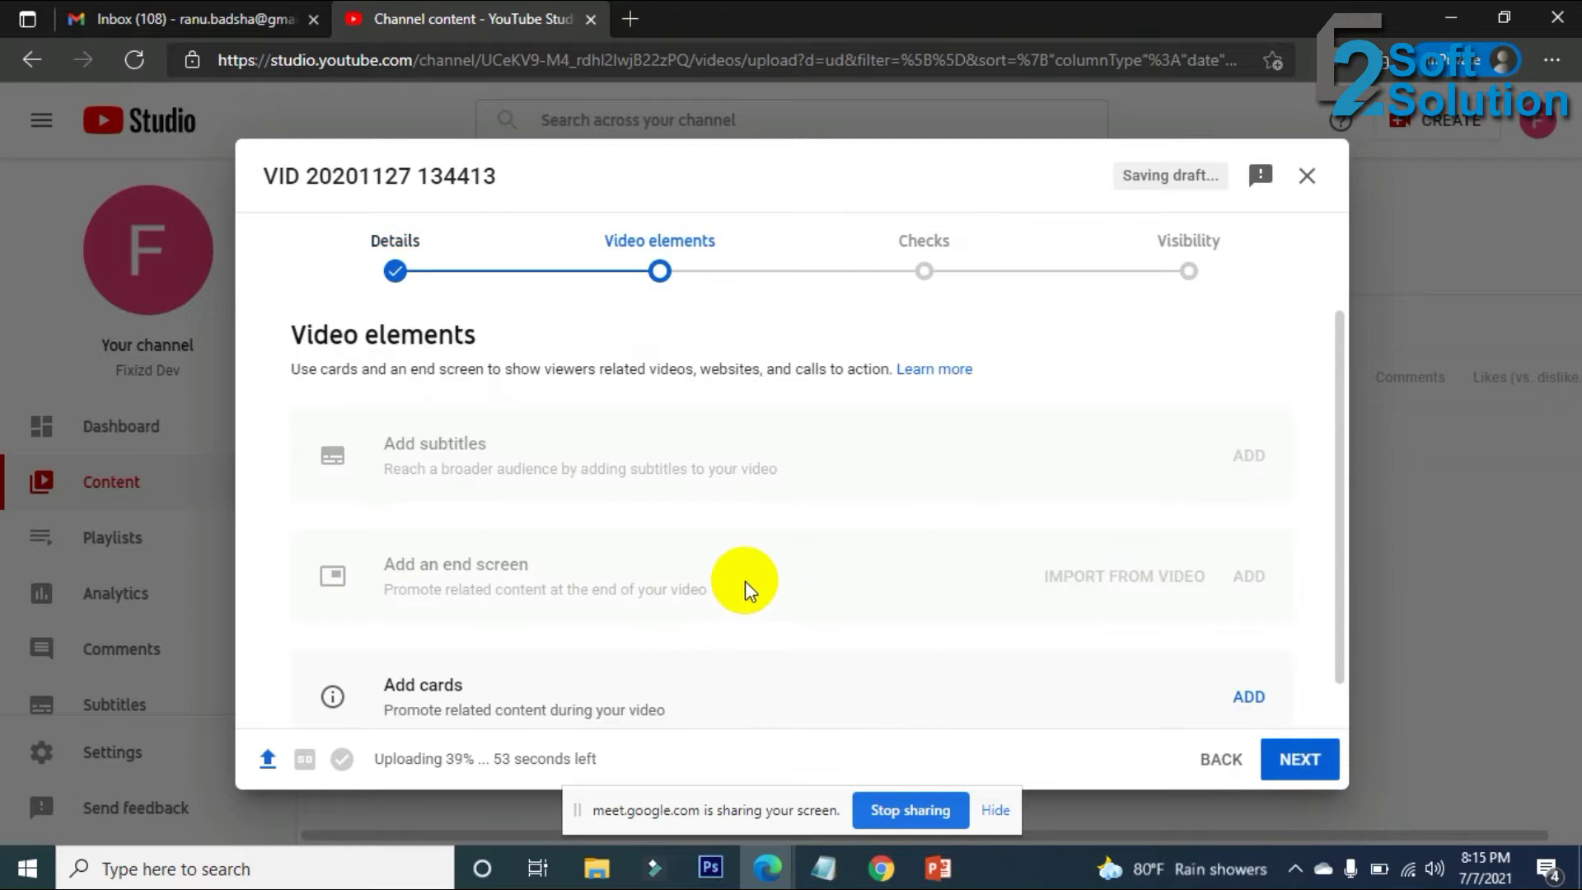
Skip the video elements and checks stages, set the visibility to Public and publish the video.
scroll(758, 593, "down", 1)
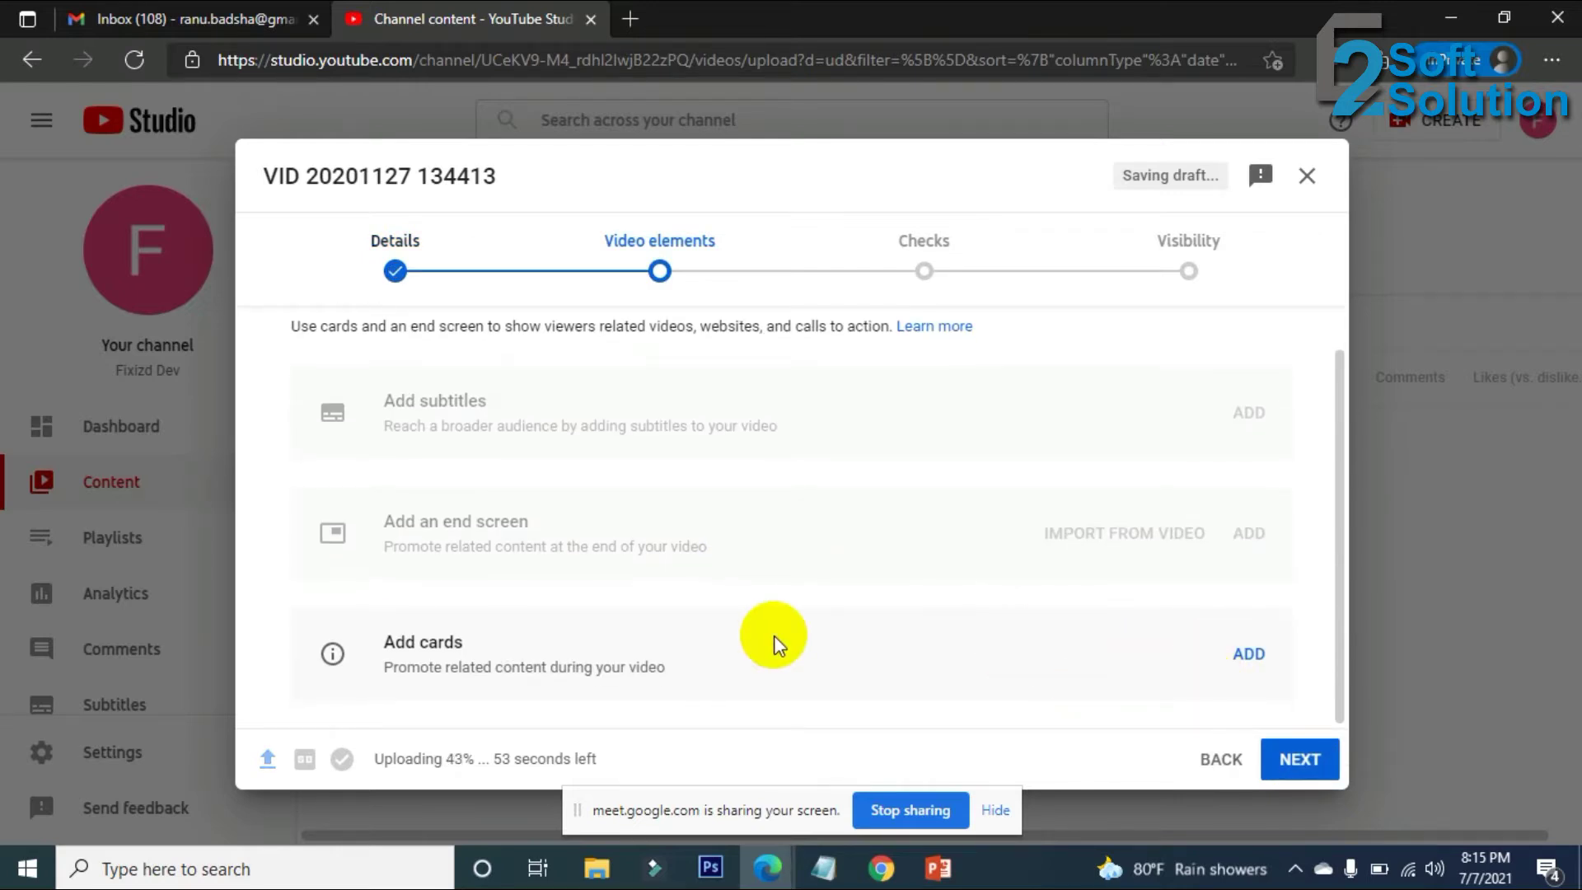
left_click(1295, 760)
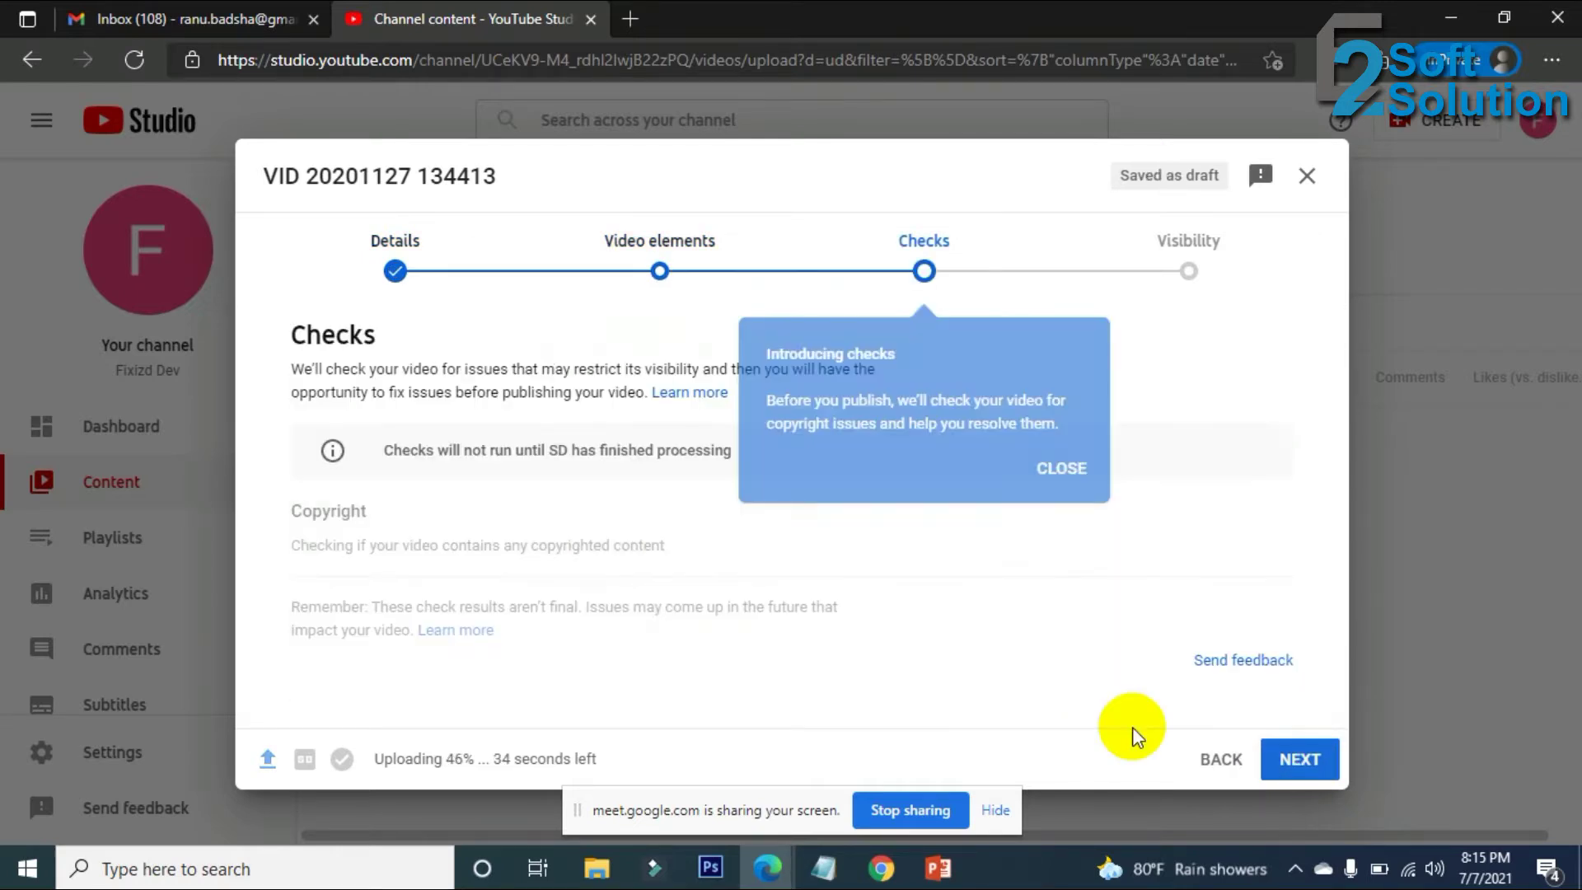
left_click(1298, 762)
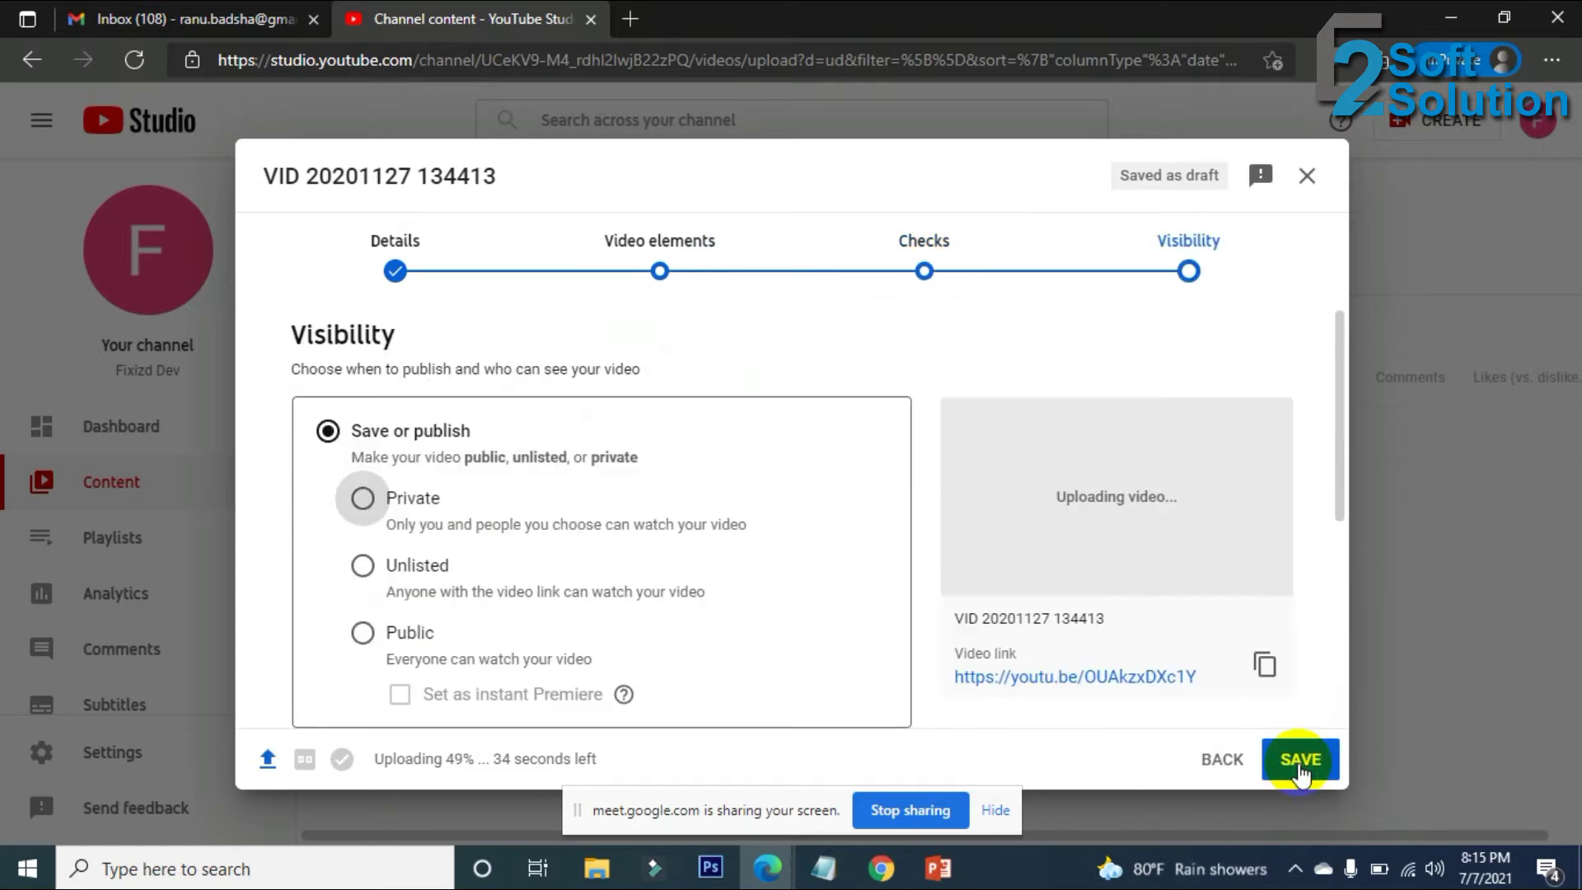
left_click(363, 632)
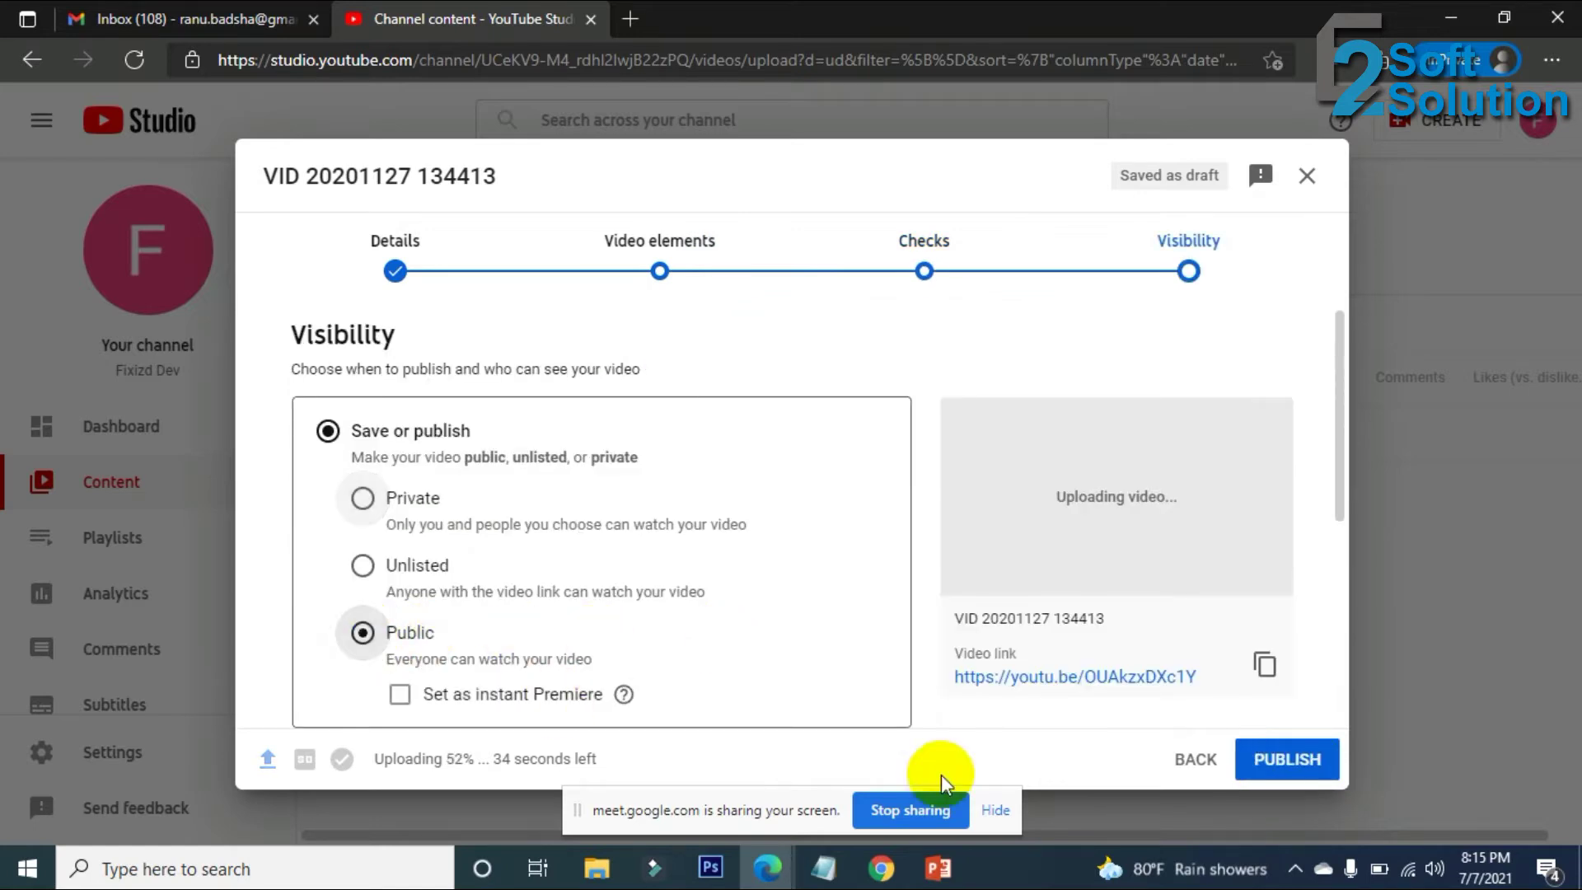
left_click(1301, 751)
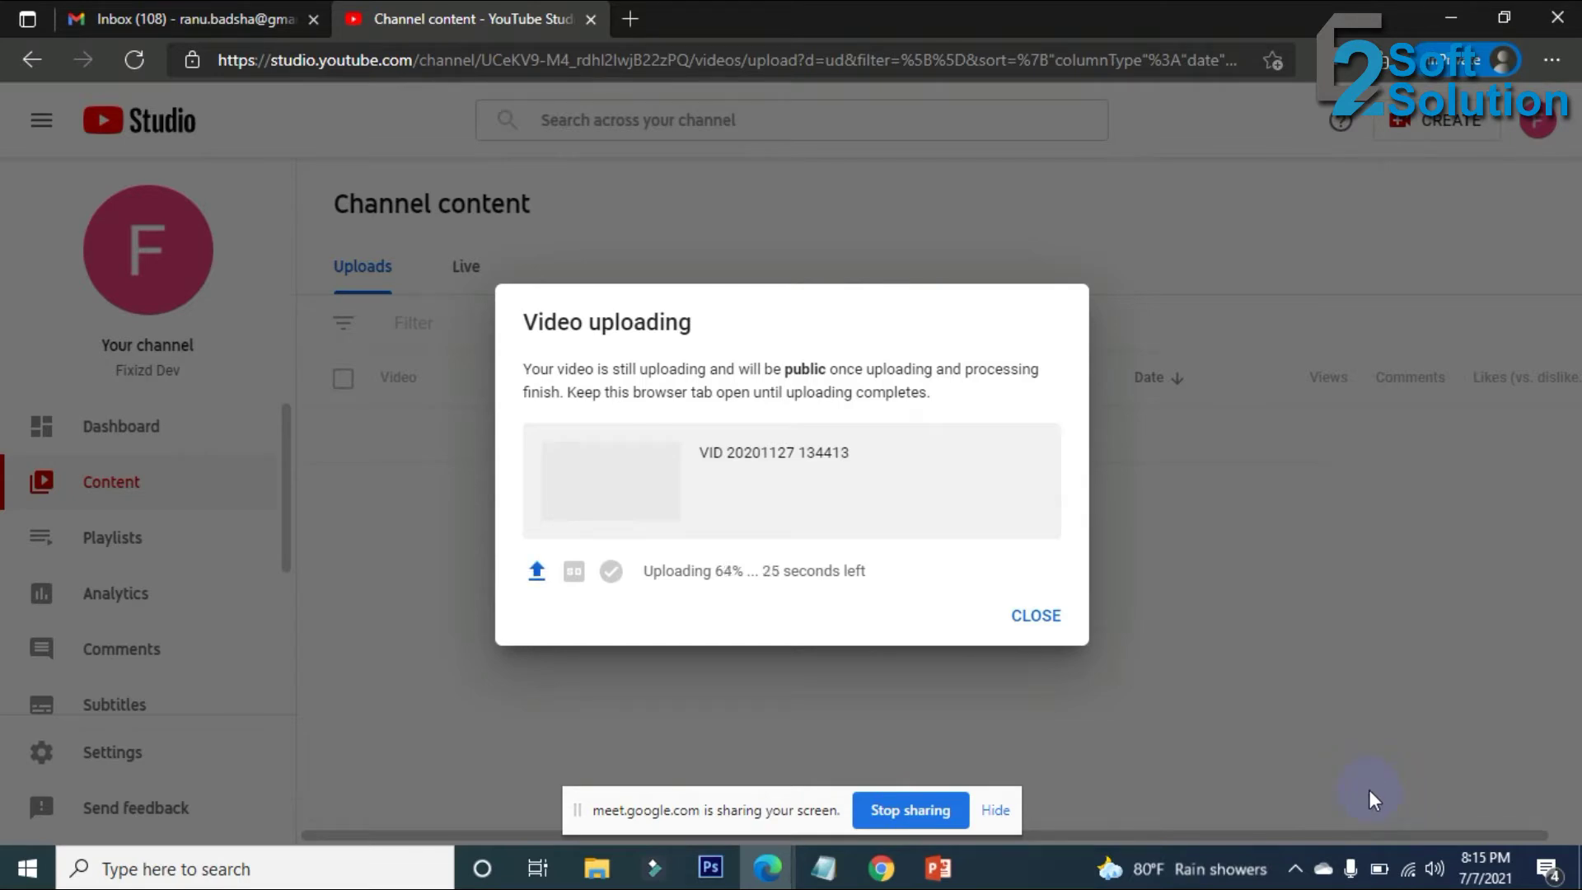
left_click(1045, 620)
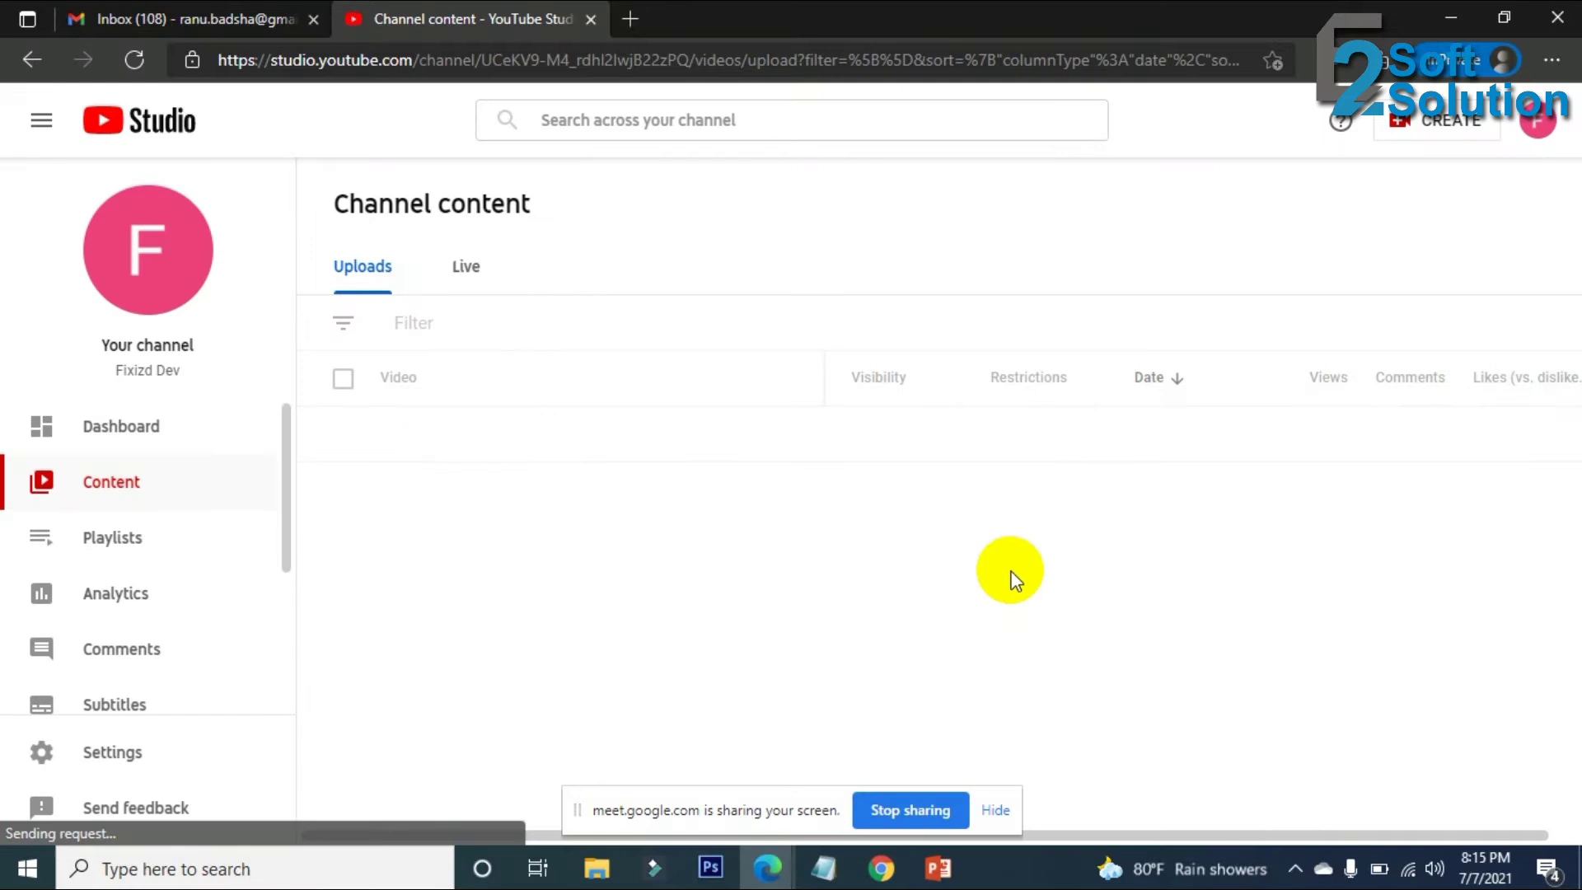
left_click(1434, 125)
left_click(1423, 163)
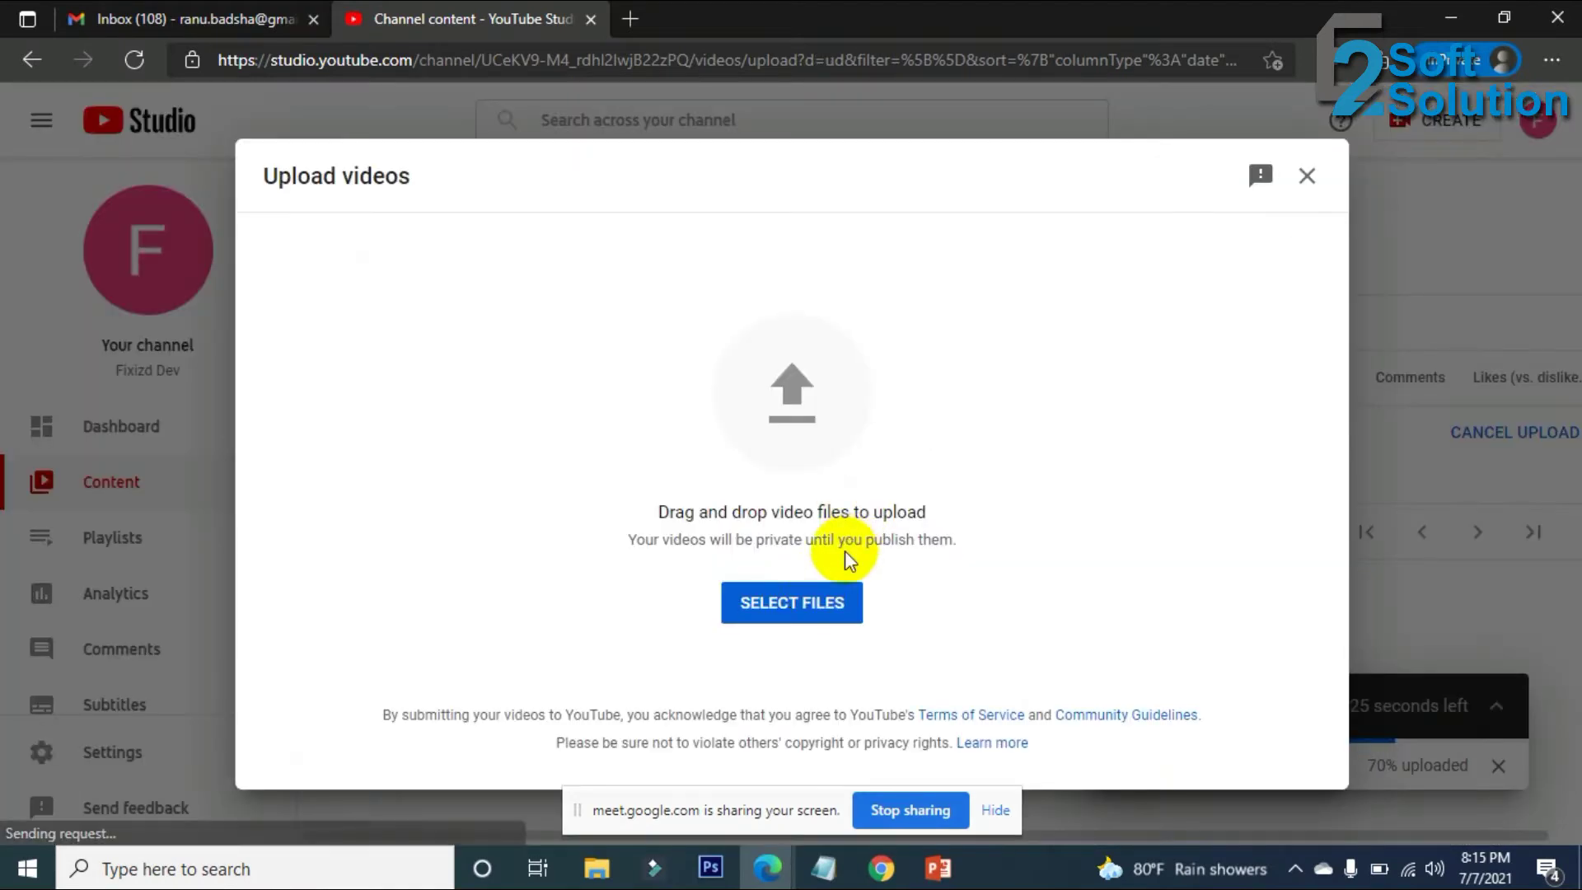
left_click(793, 602)
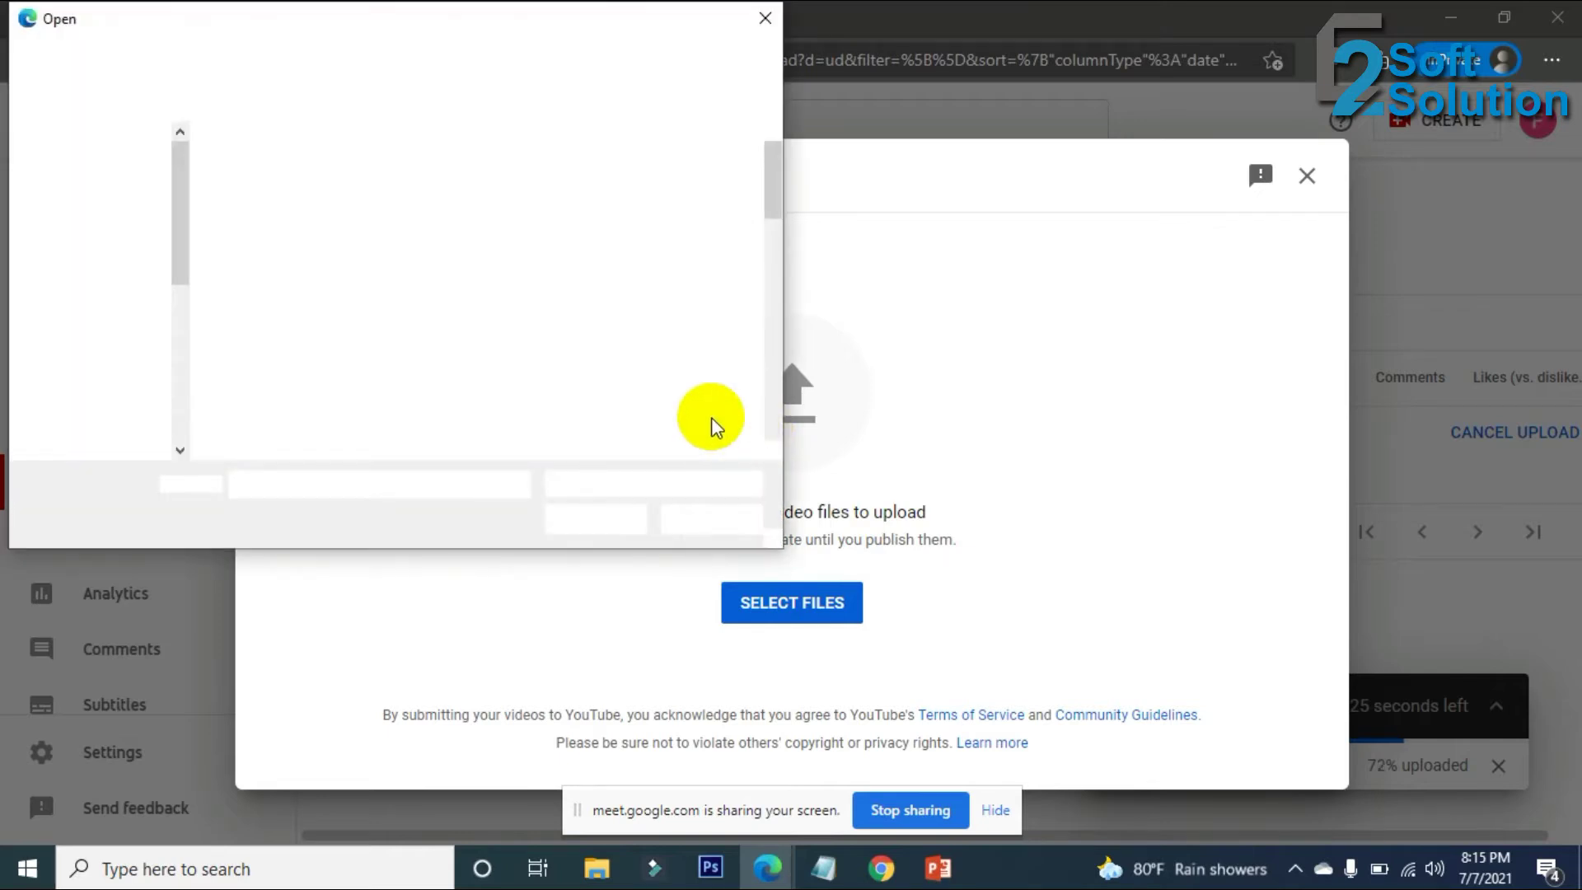
scroll(540, 328, "down", 2)
scroll(540, 328, "down", 5)
left_click(276, 387)
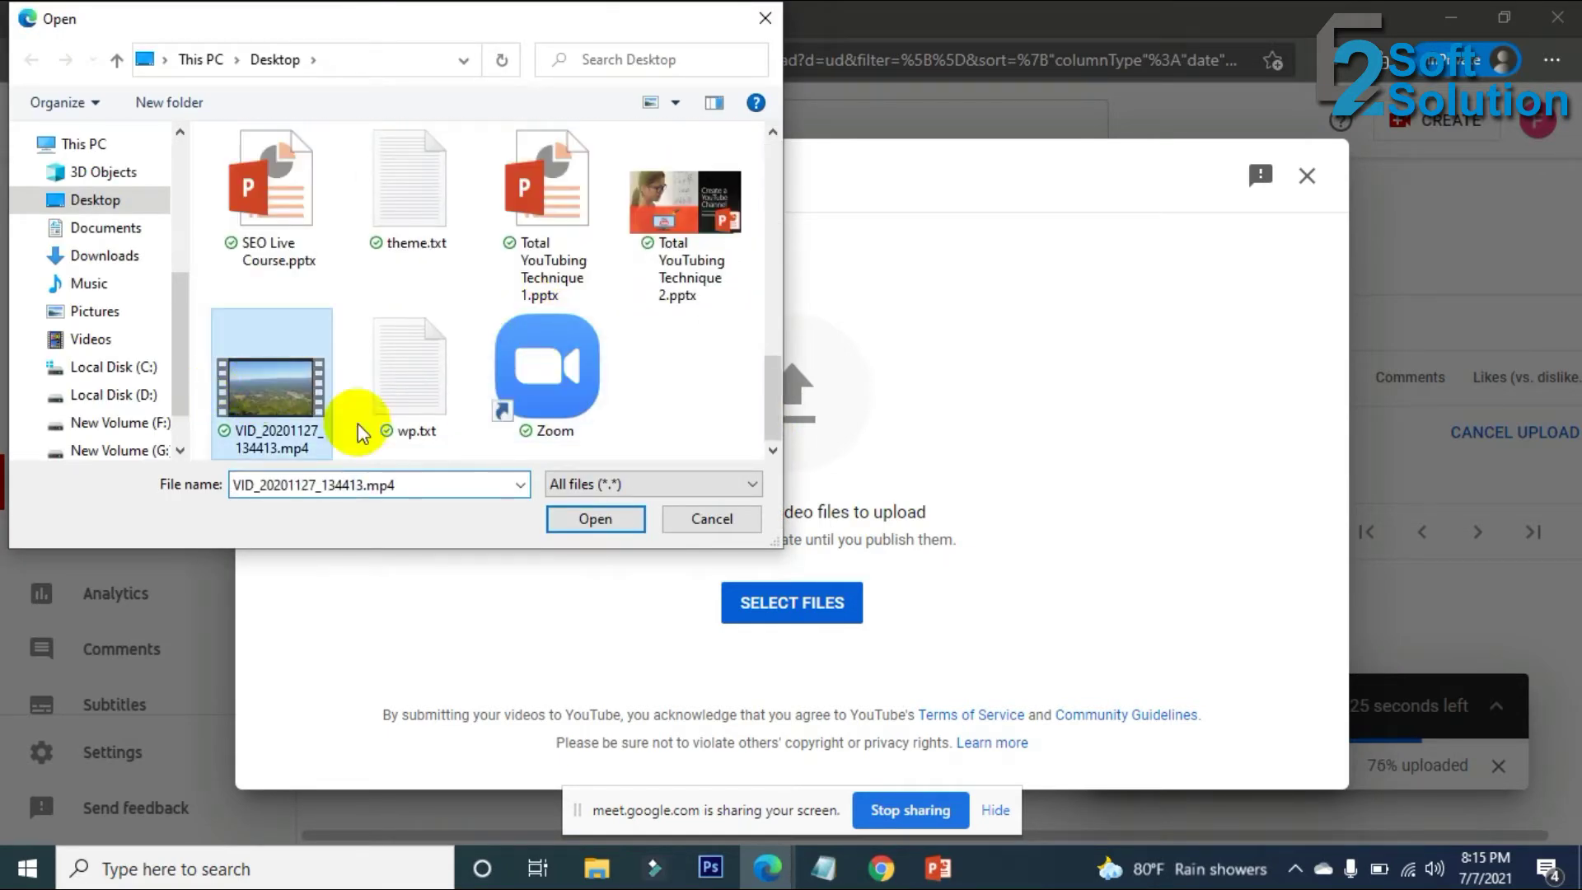
left_click(595, 518)
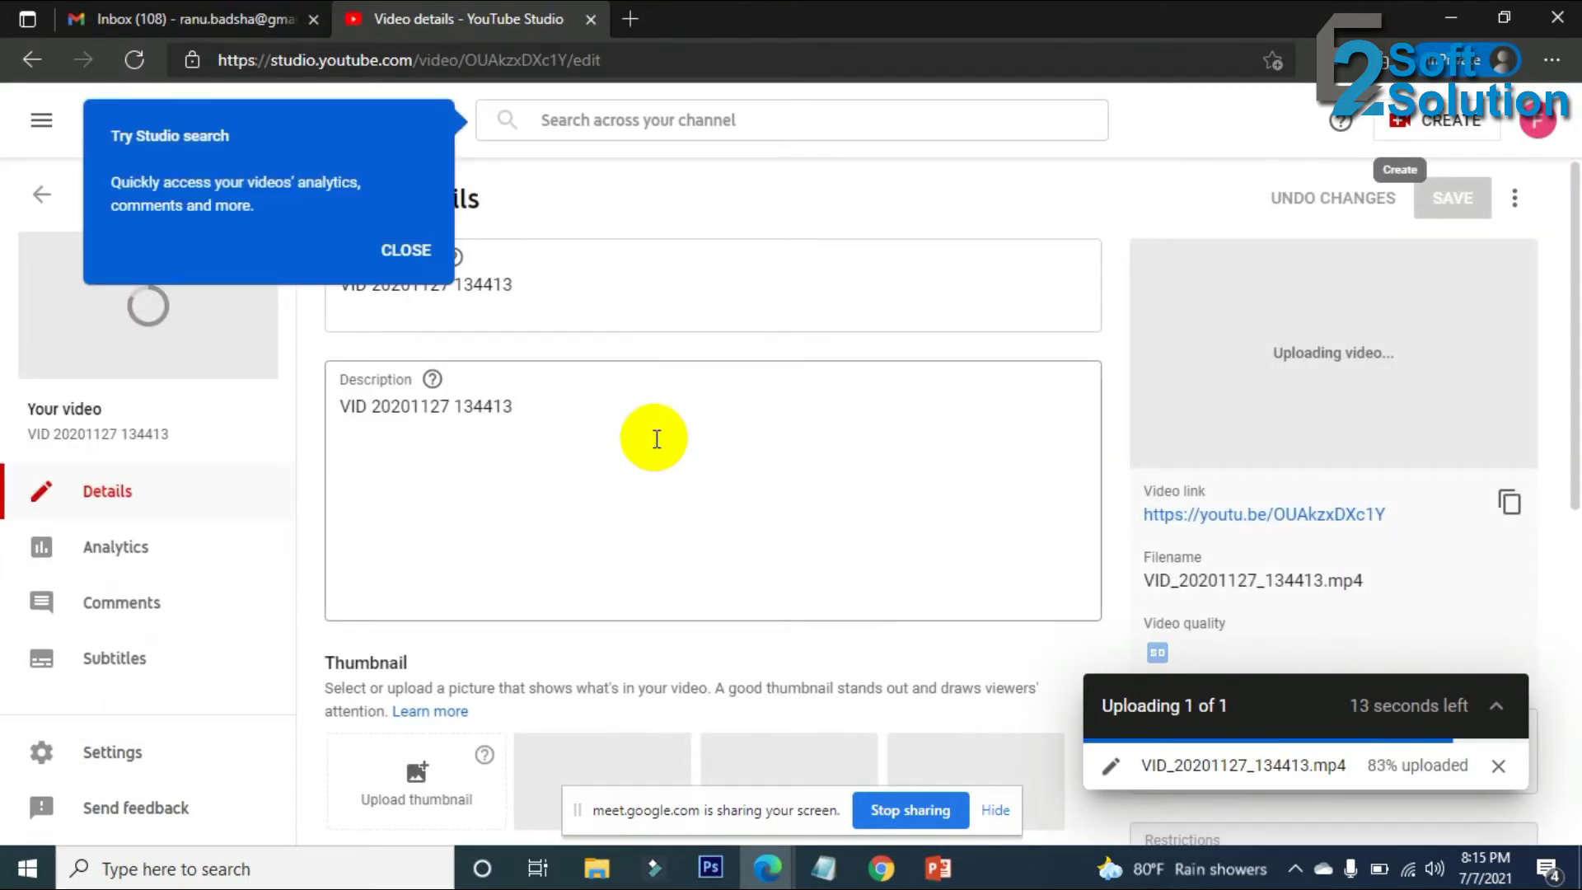
Look over the uploaded video's details, including description, thumbnail, playlist and audience settings, and dismiss the Studio search tip.
left_click(610, 449)
key("ctrl+a")
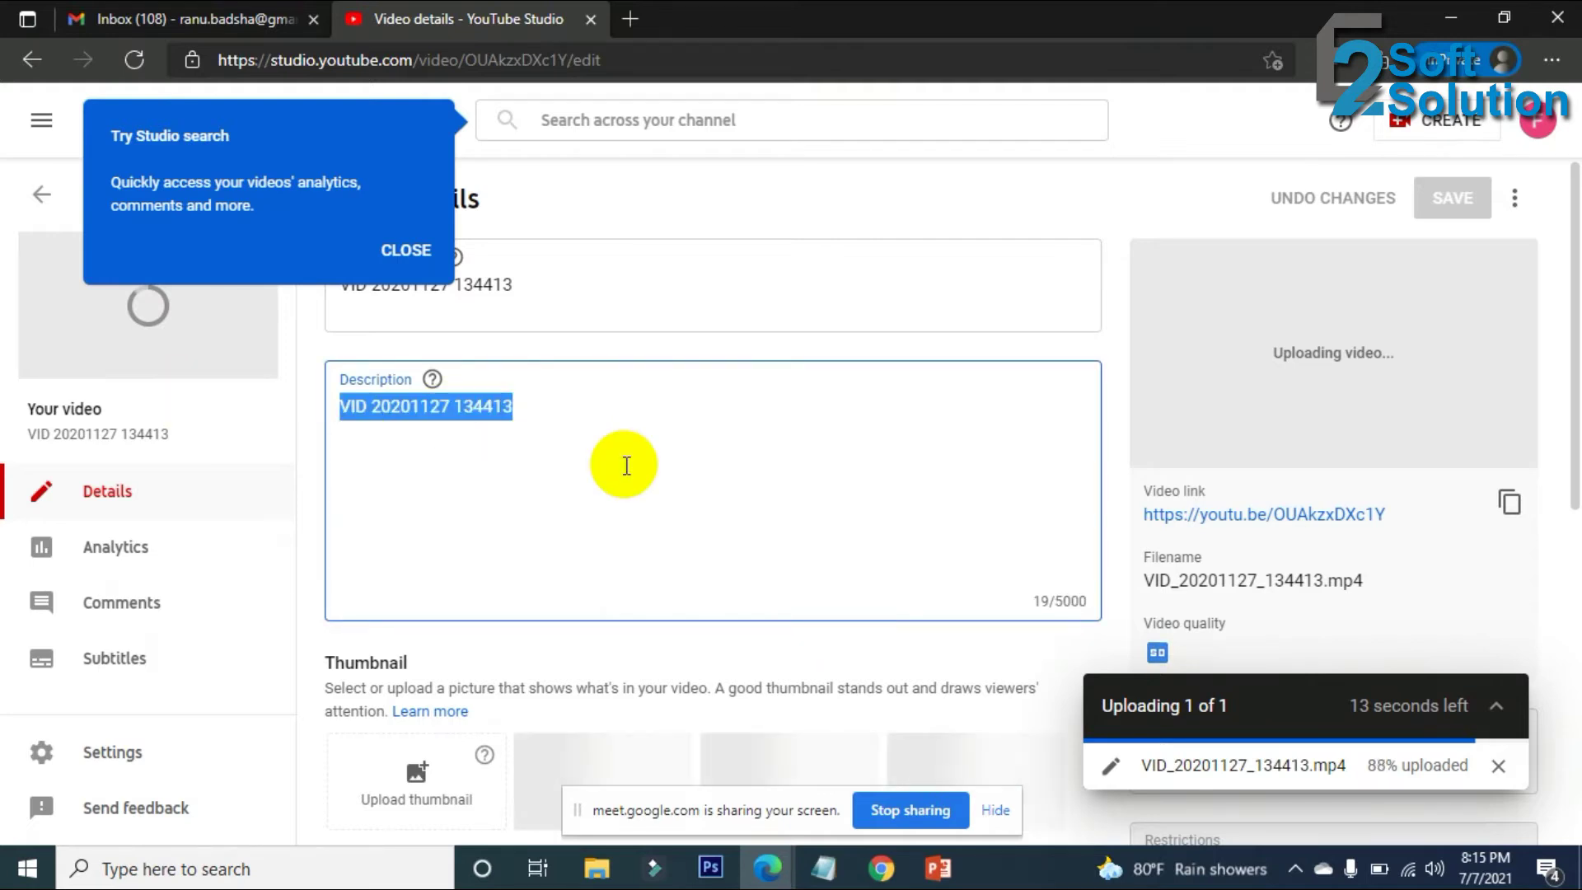
scroll(627, 465, "down", 5)
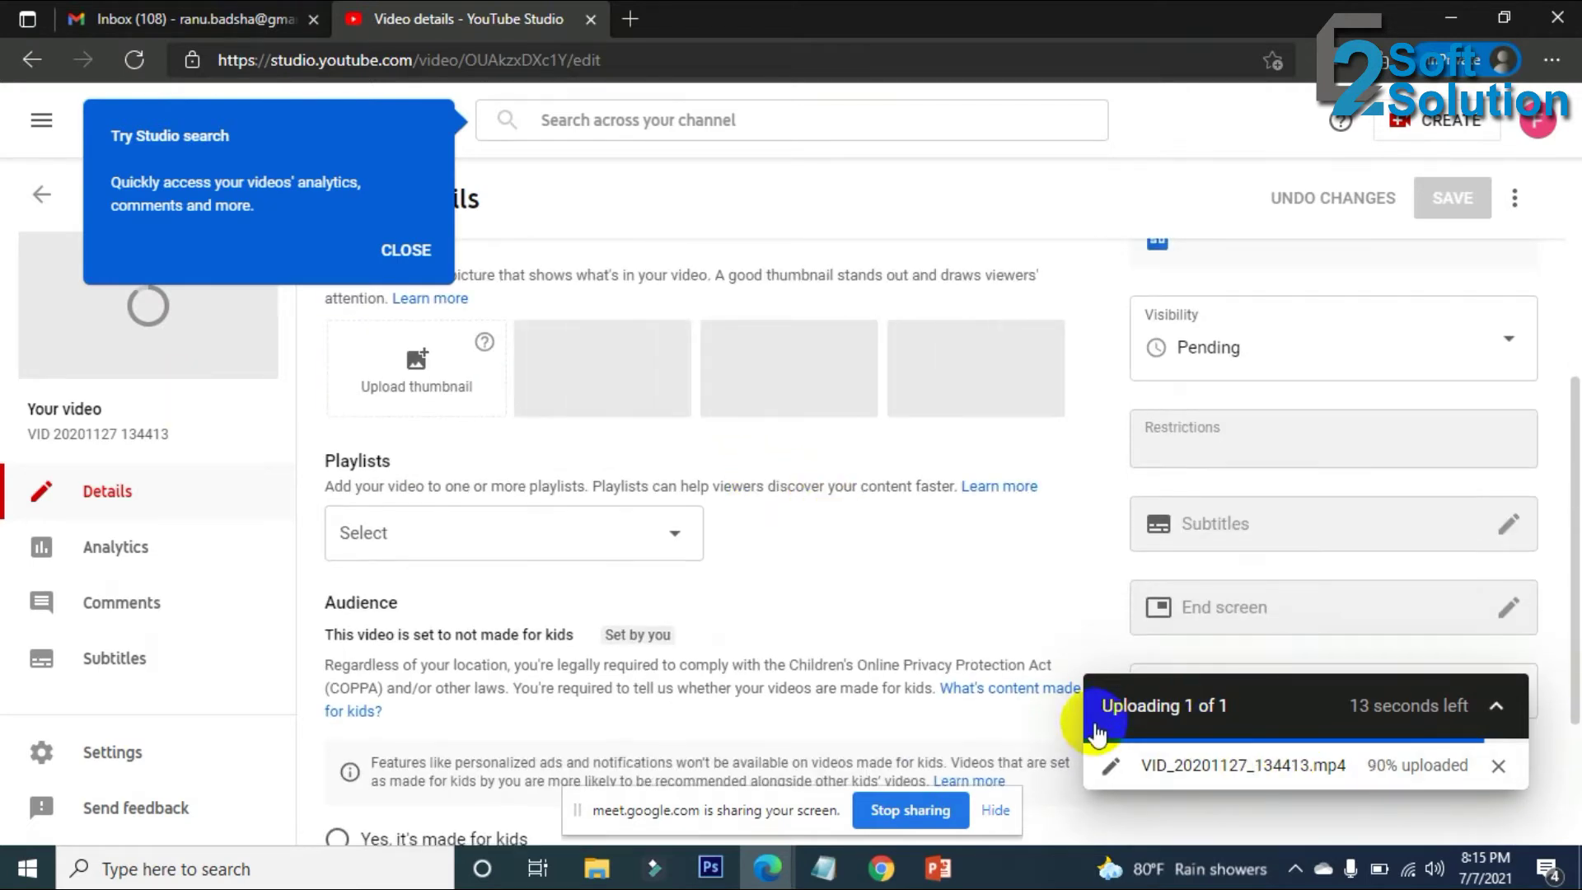
left_click(418, 228)
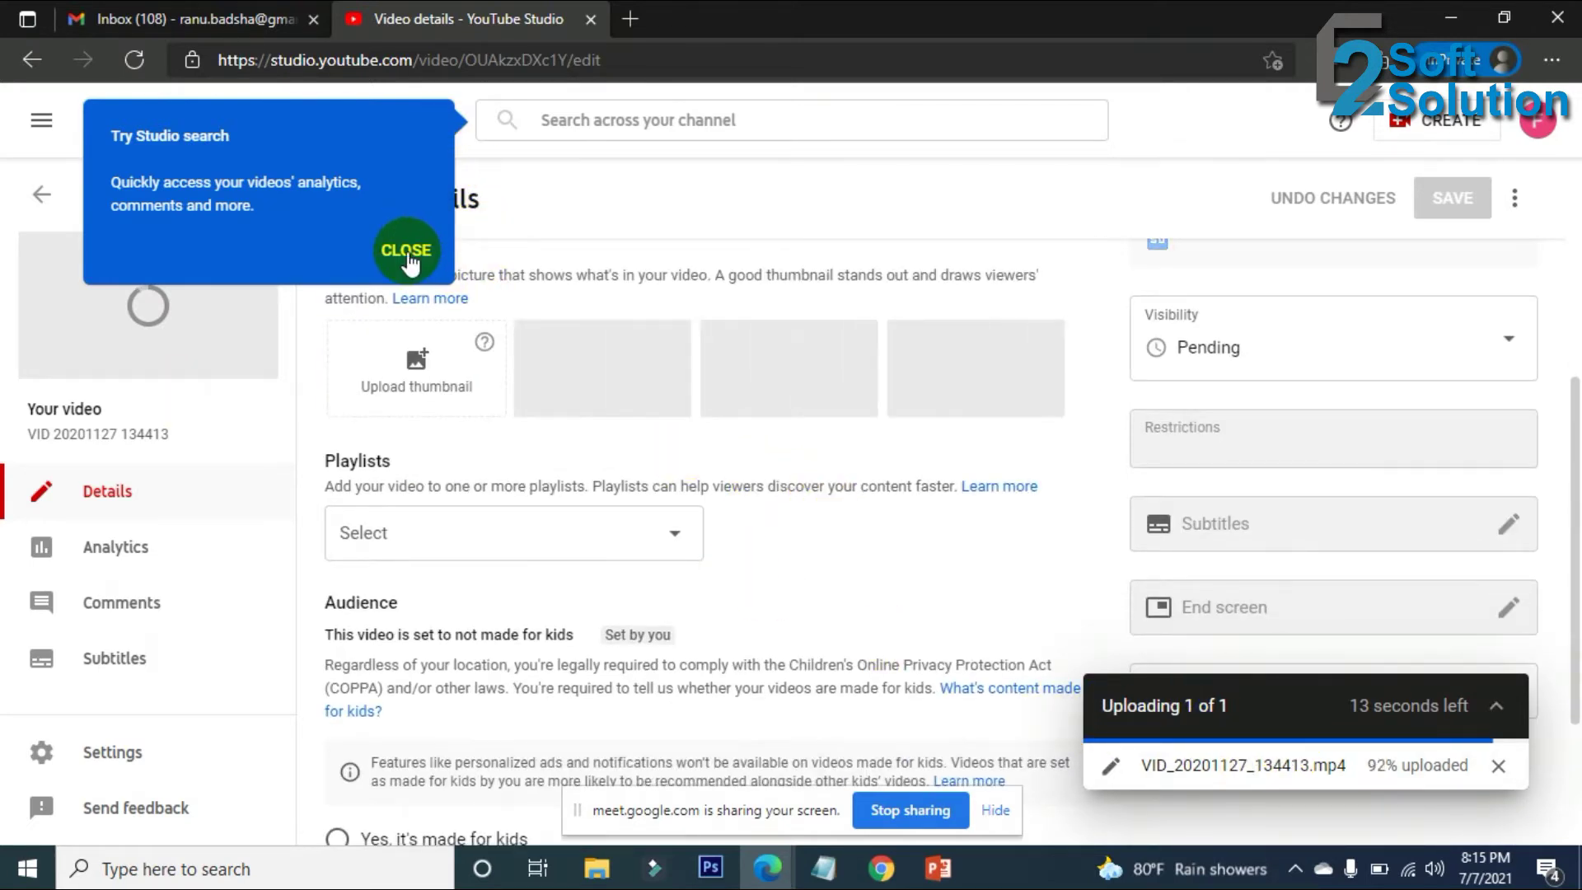
left_click(633, 552)
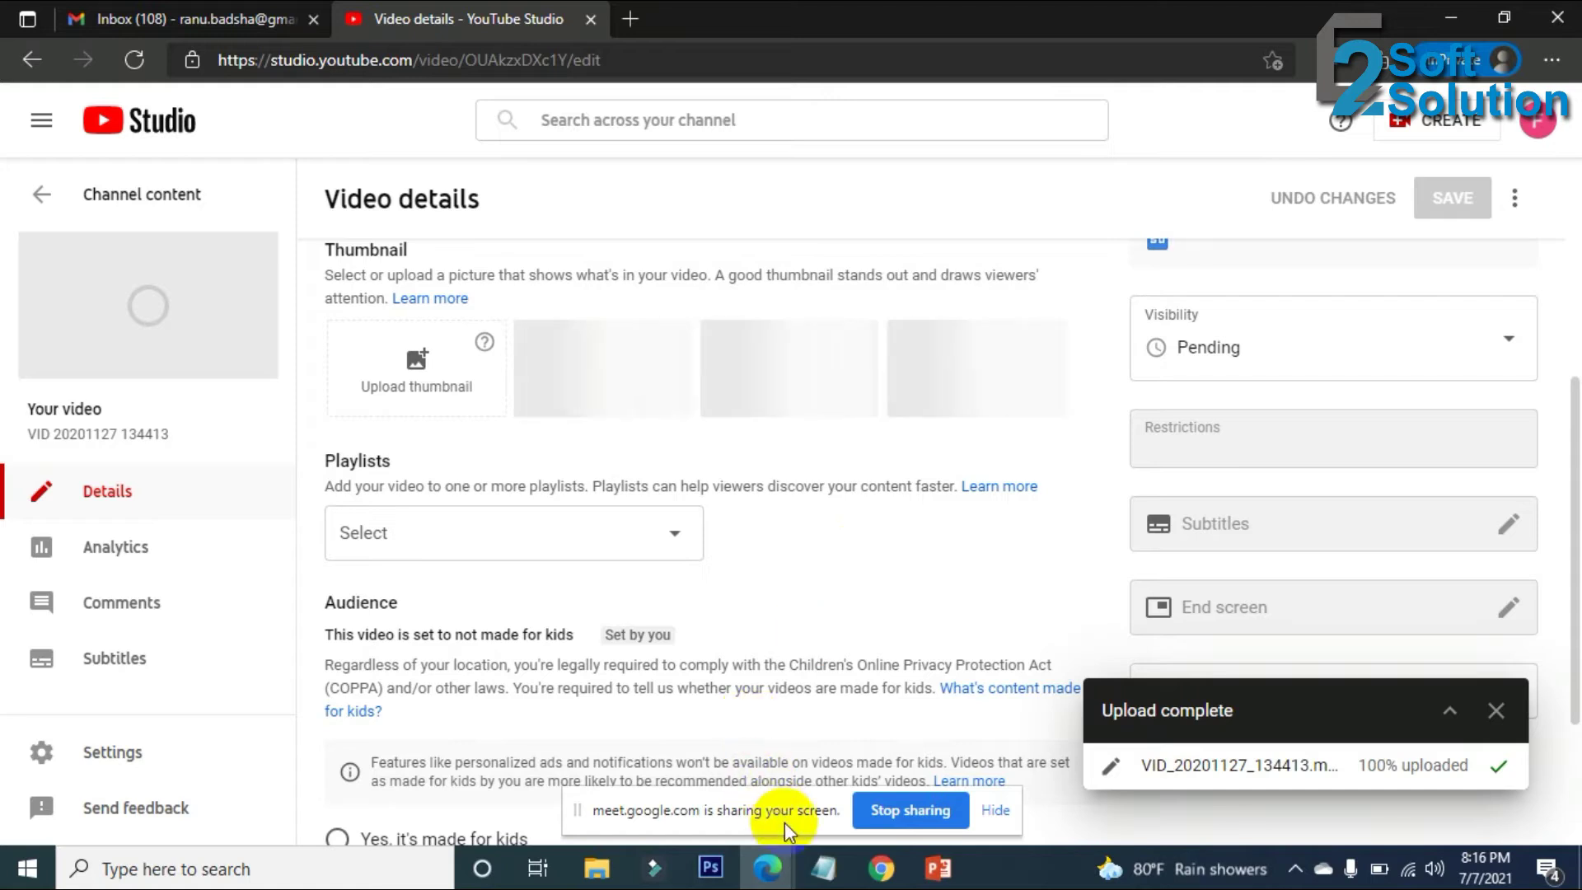
mouse_move(881, 869)
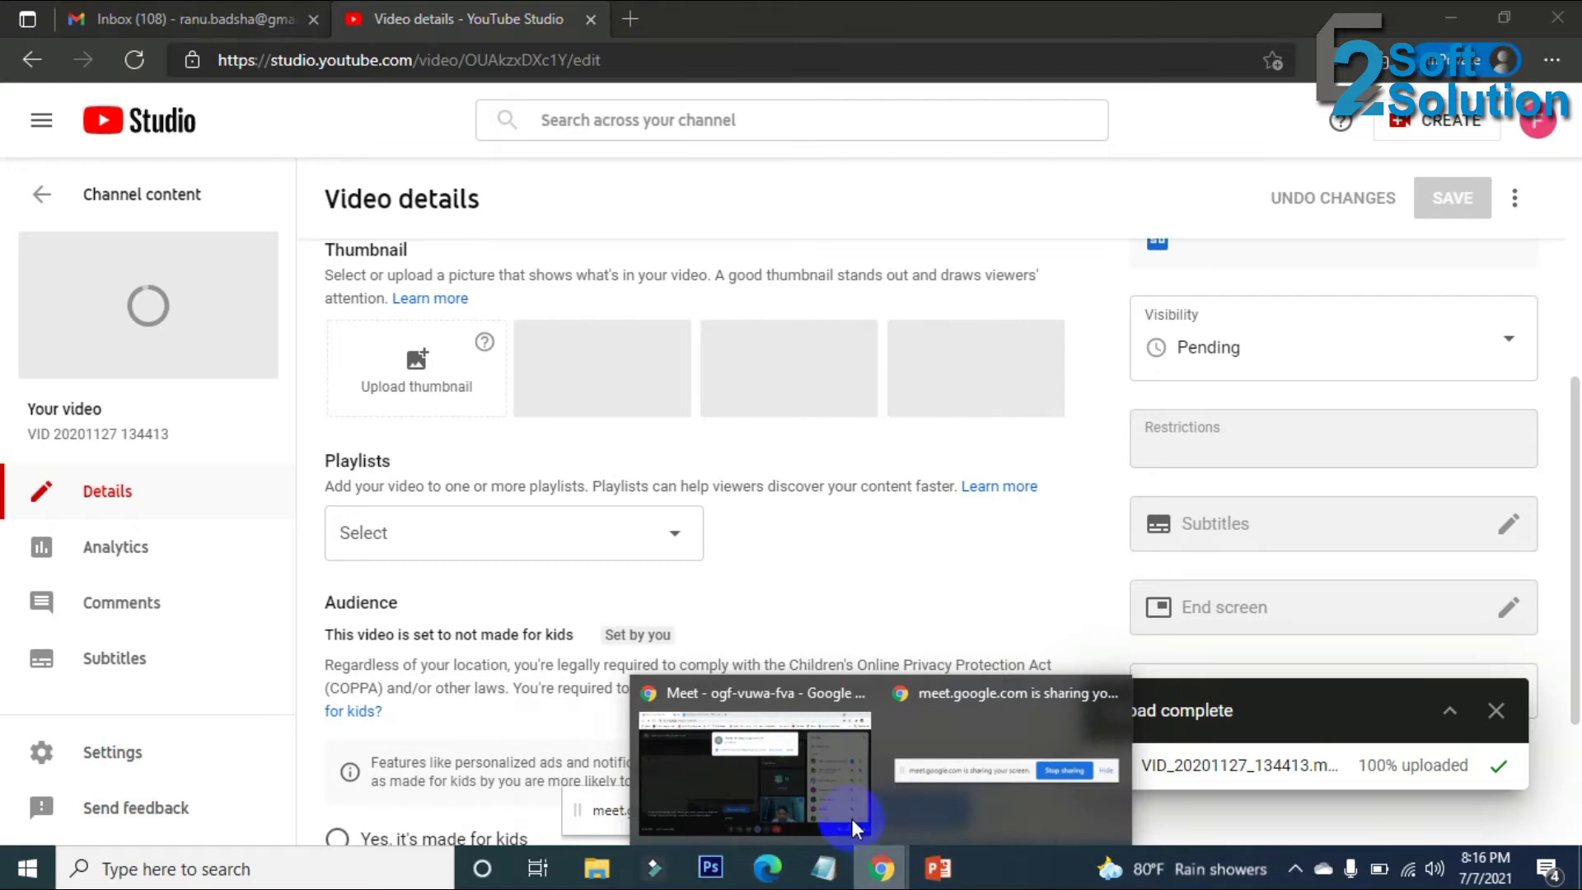
Switch to the Google Meet call, admit the three people asking to join, and return to the YouTube Studio window.
left_click(794, 769)
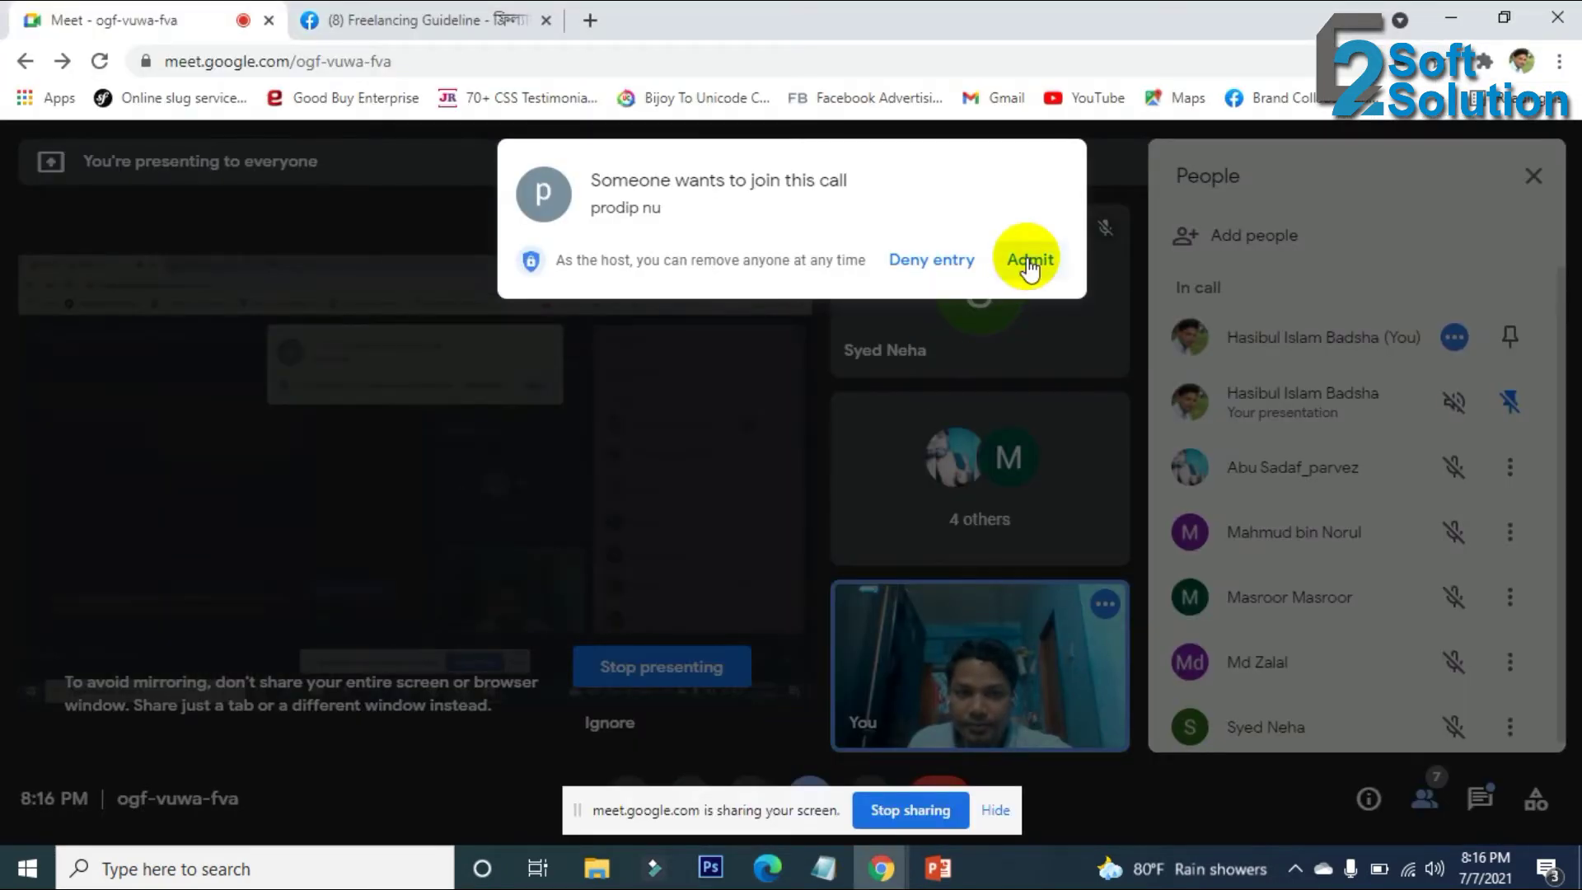
left_click(1030, 262)
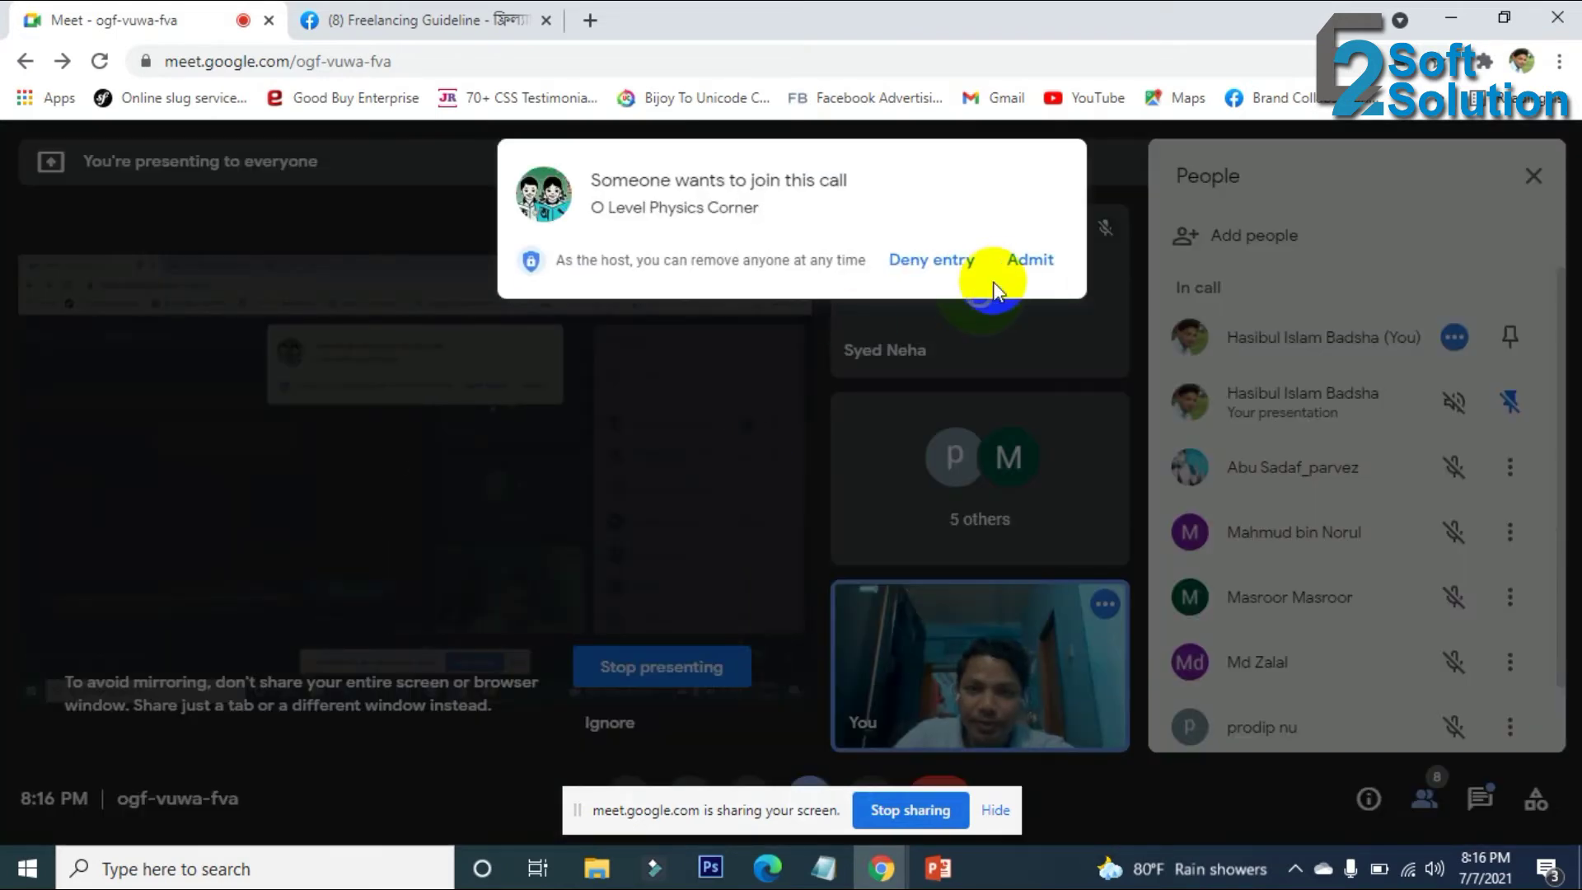
left_click(1030, 261)
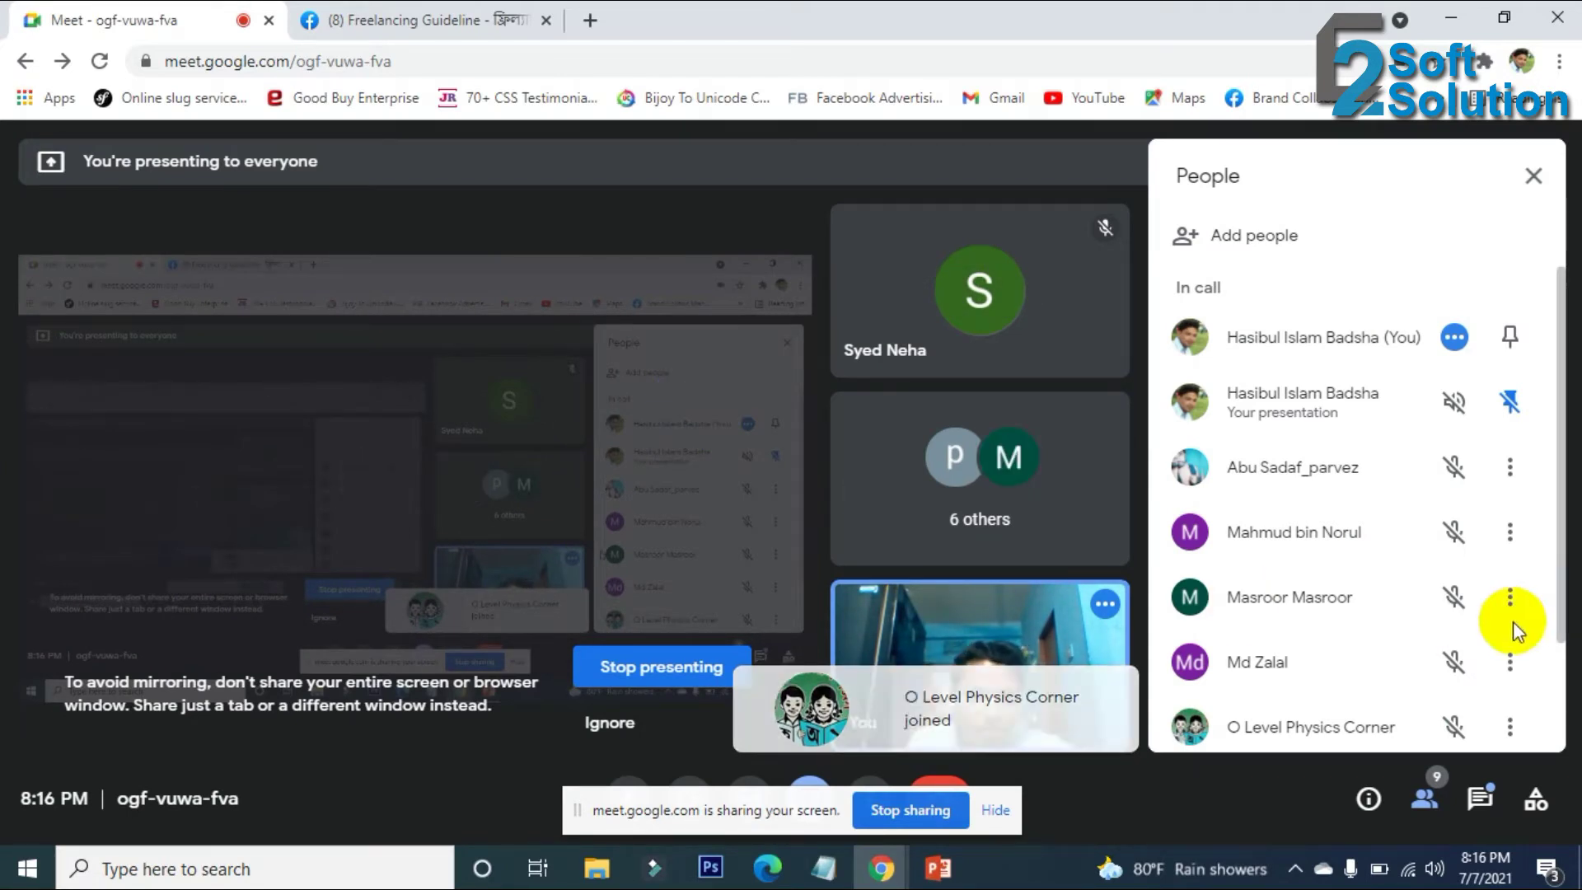
scroll(1417, 597, "down", 2)
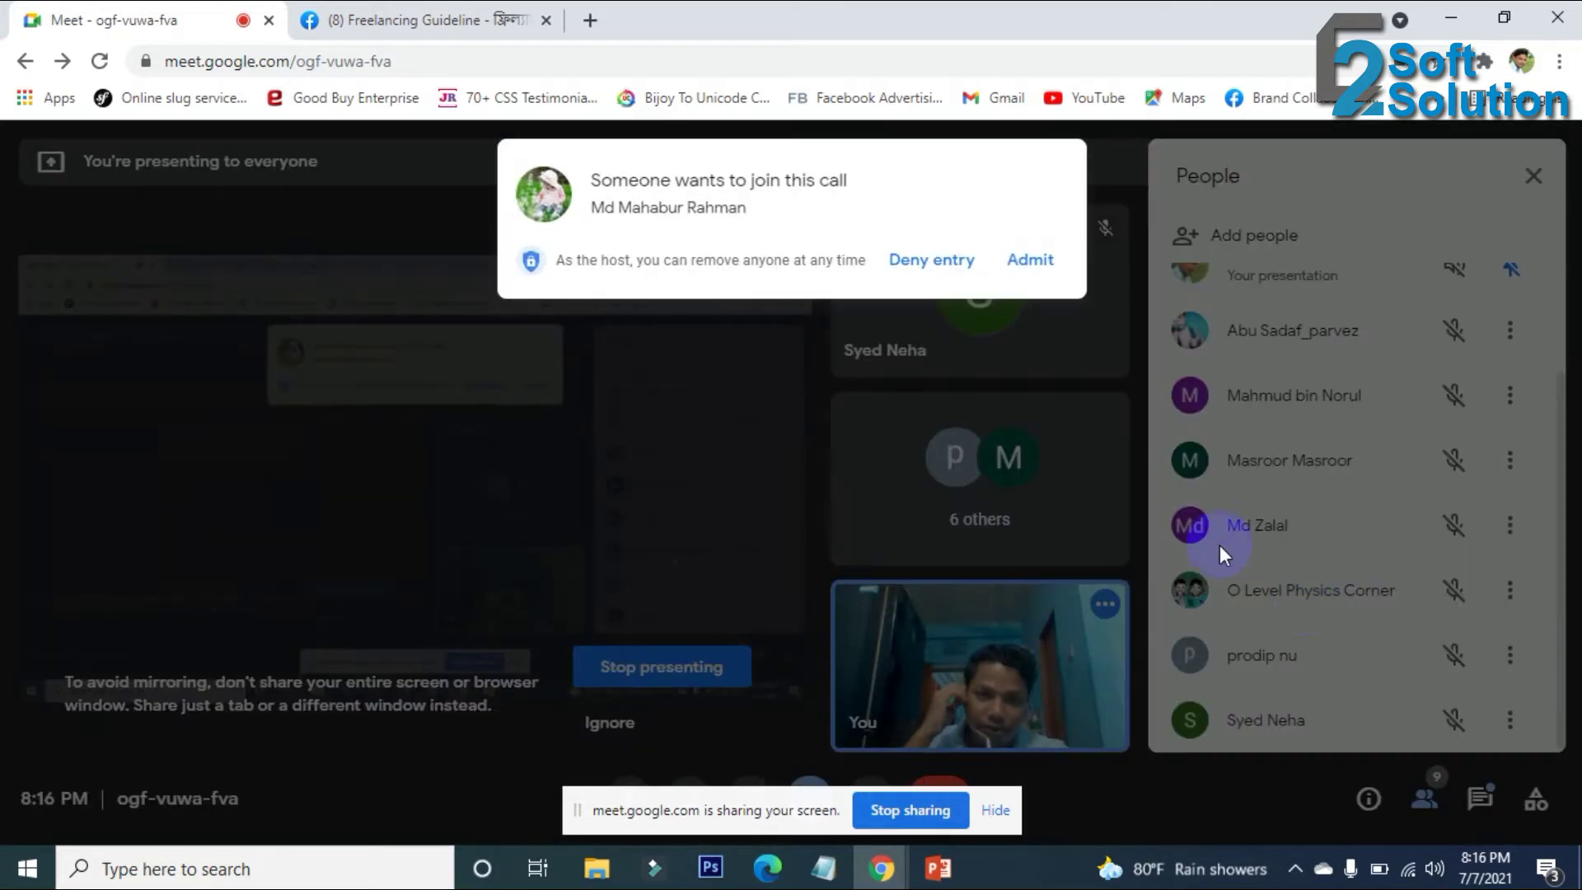
left_click(1034, 262)
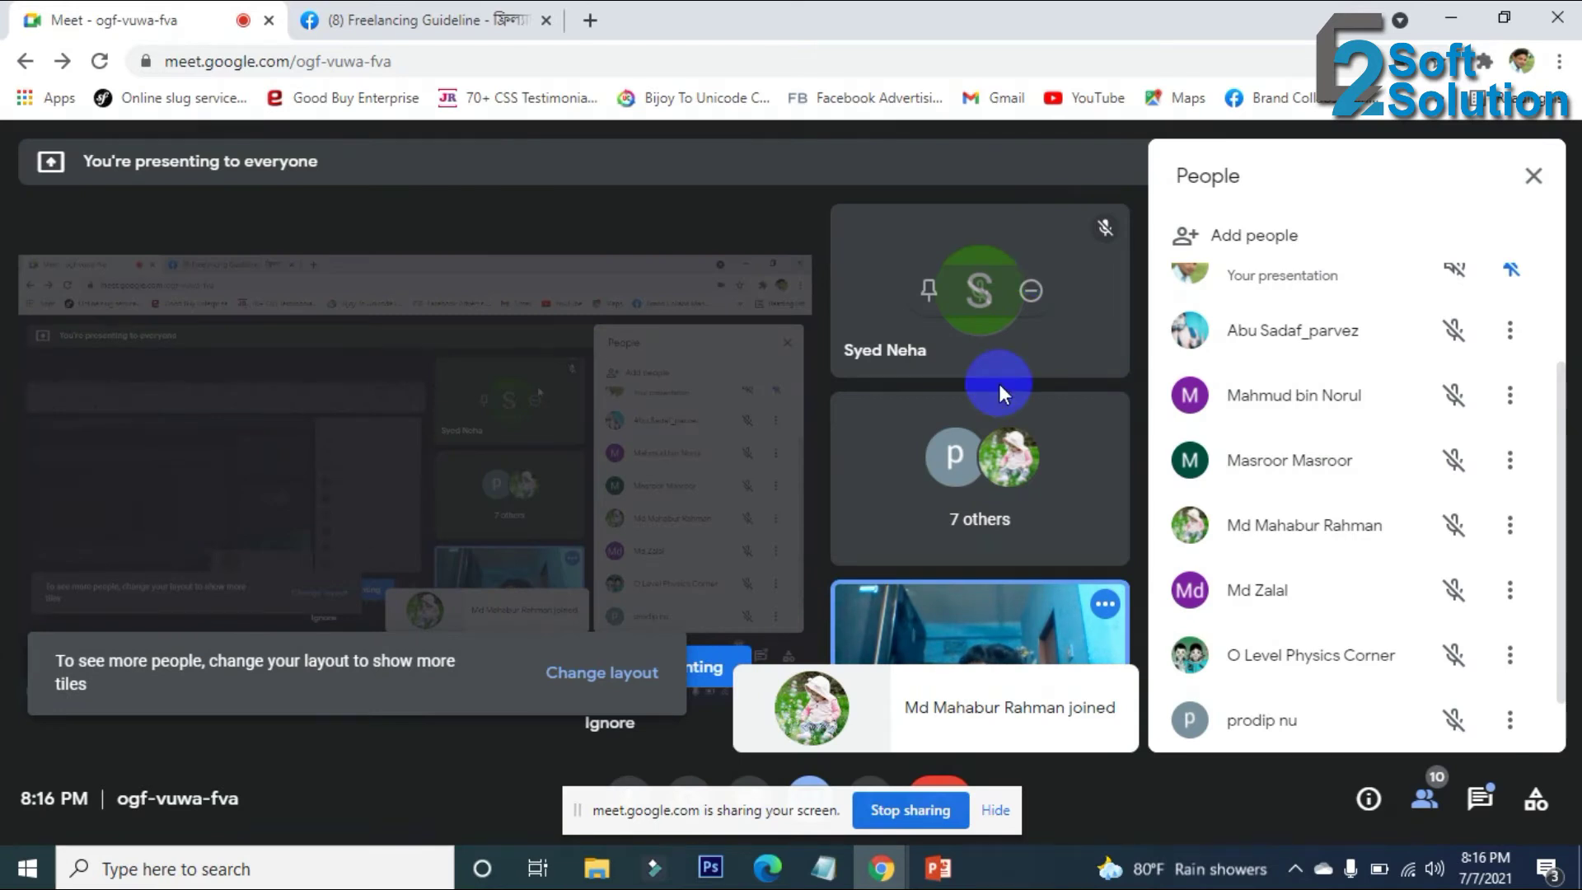
mouse_move(768, 869)
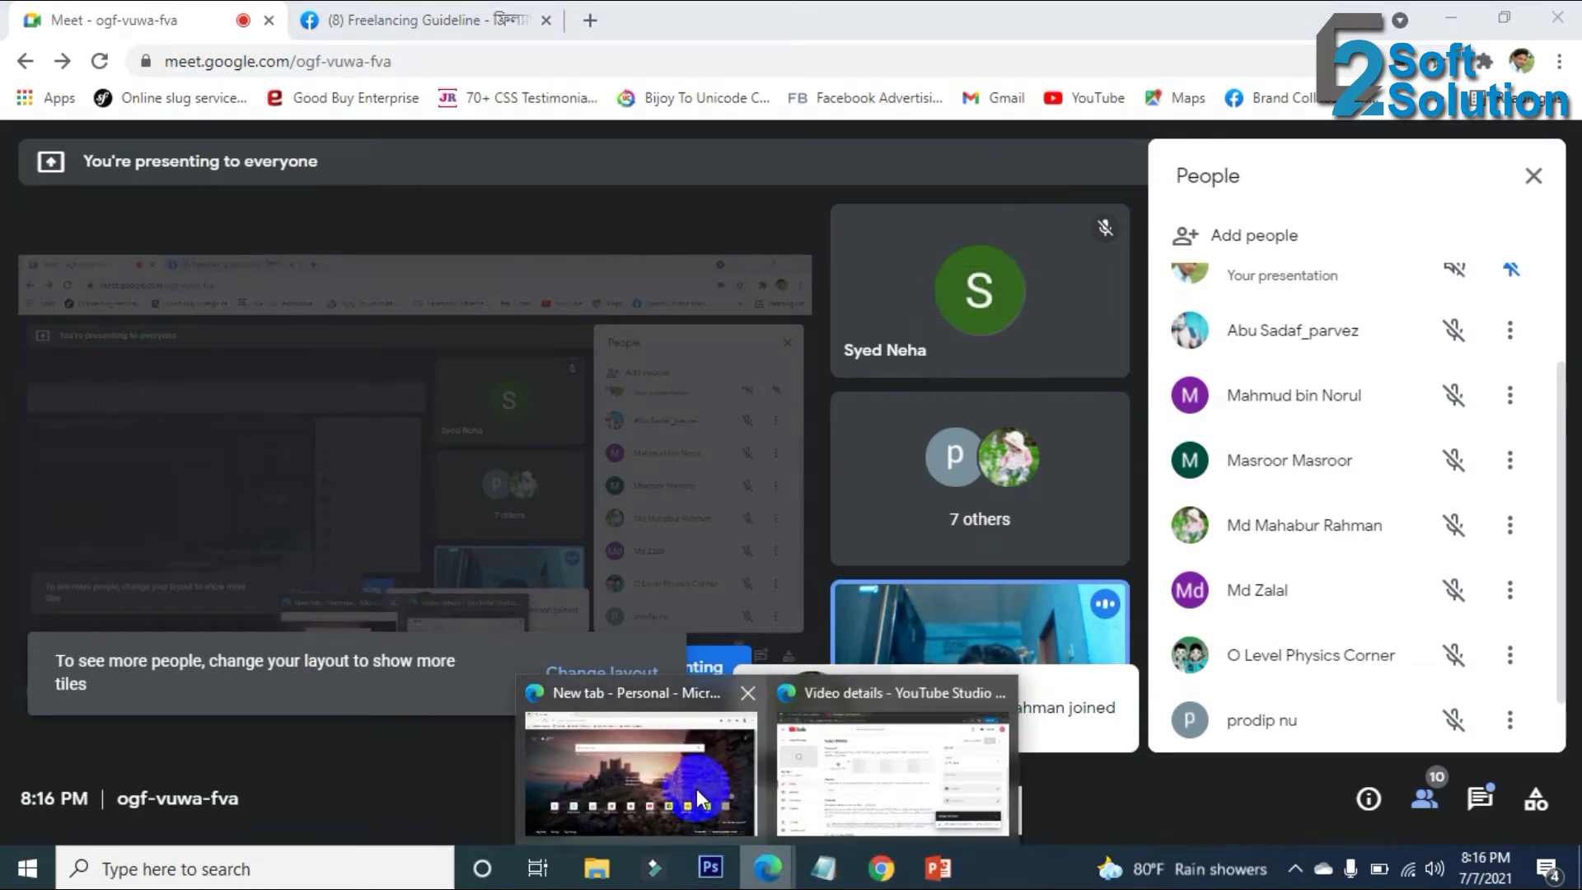
left_click(866, 759)
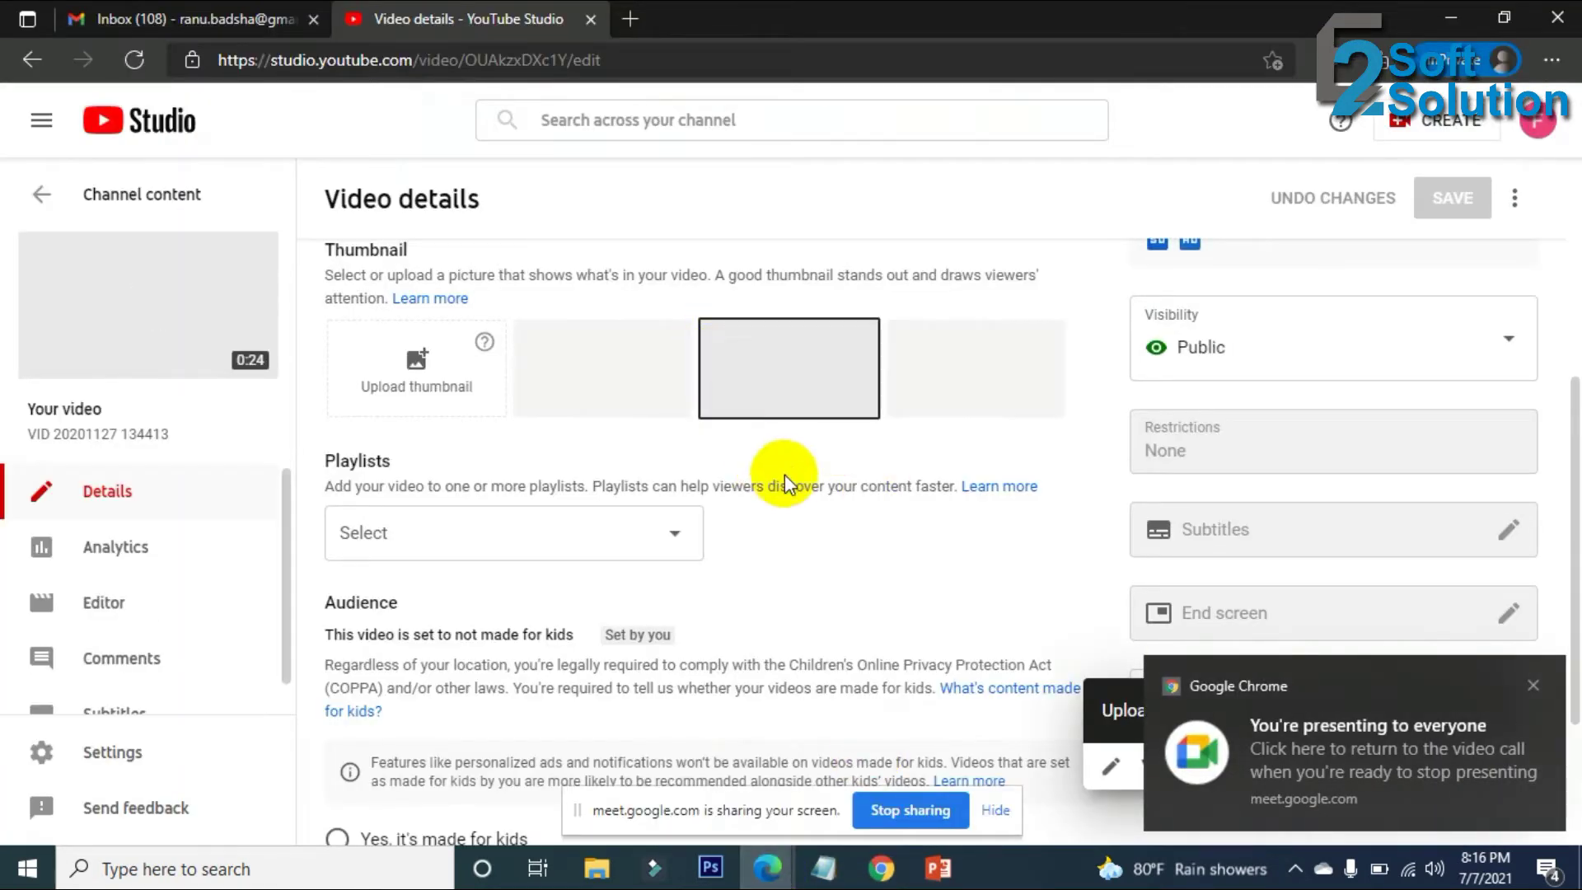
scroll(787, 482, "up", 4)
triple_click(794, 452)
key("ctrl+c")
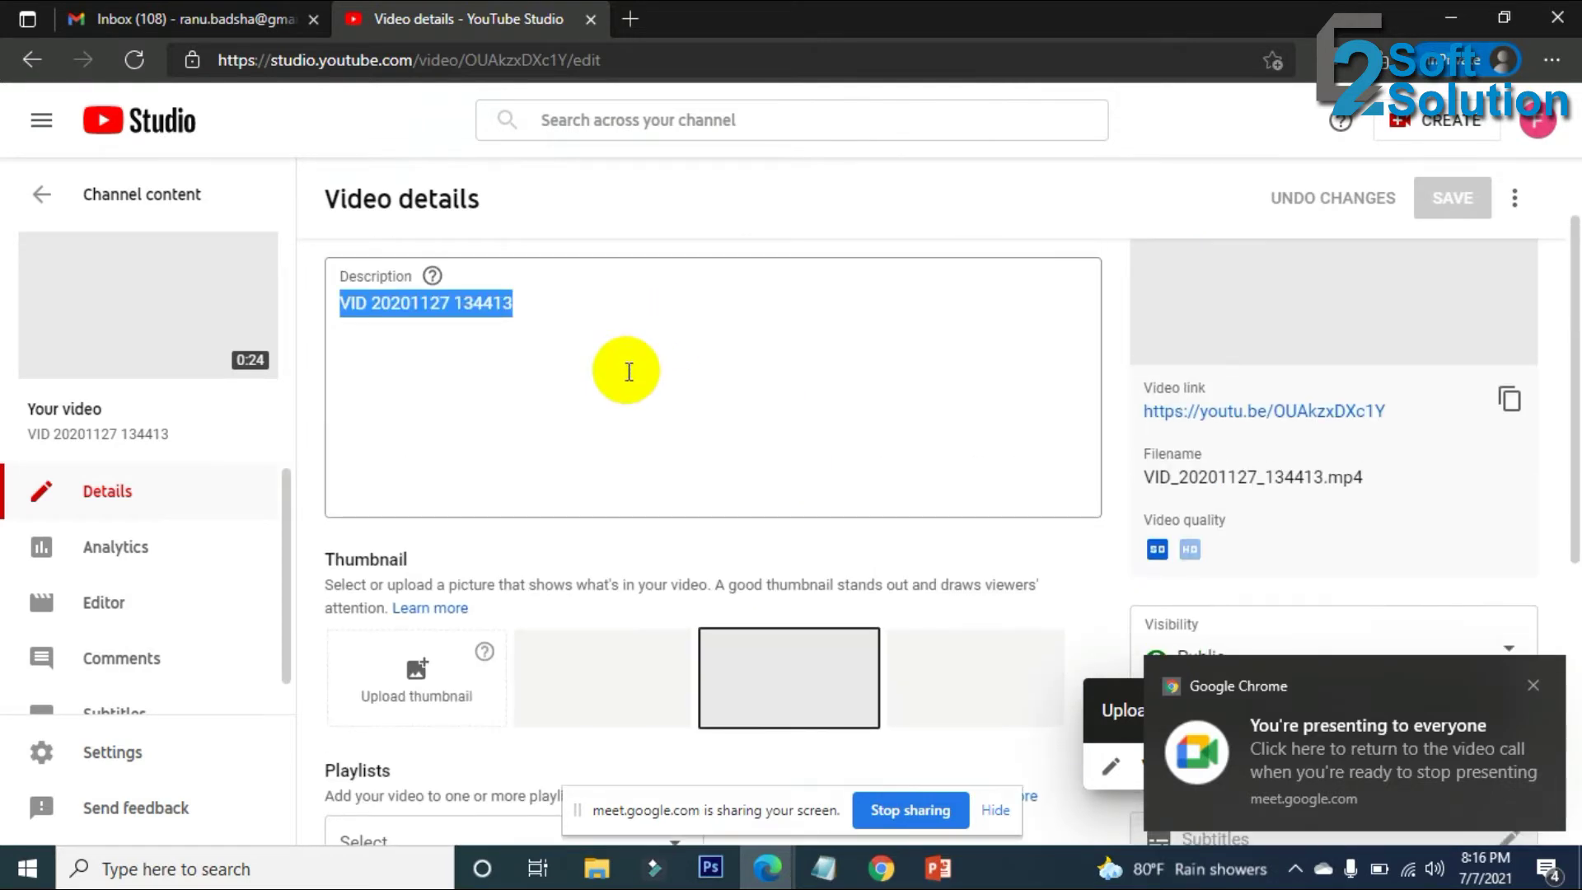
scroll(626, 368, "up", 1)
left_click(550, 405)
triple_click(342, 404)
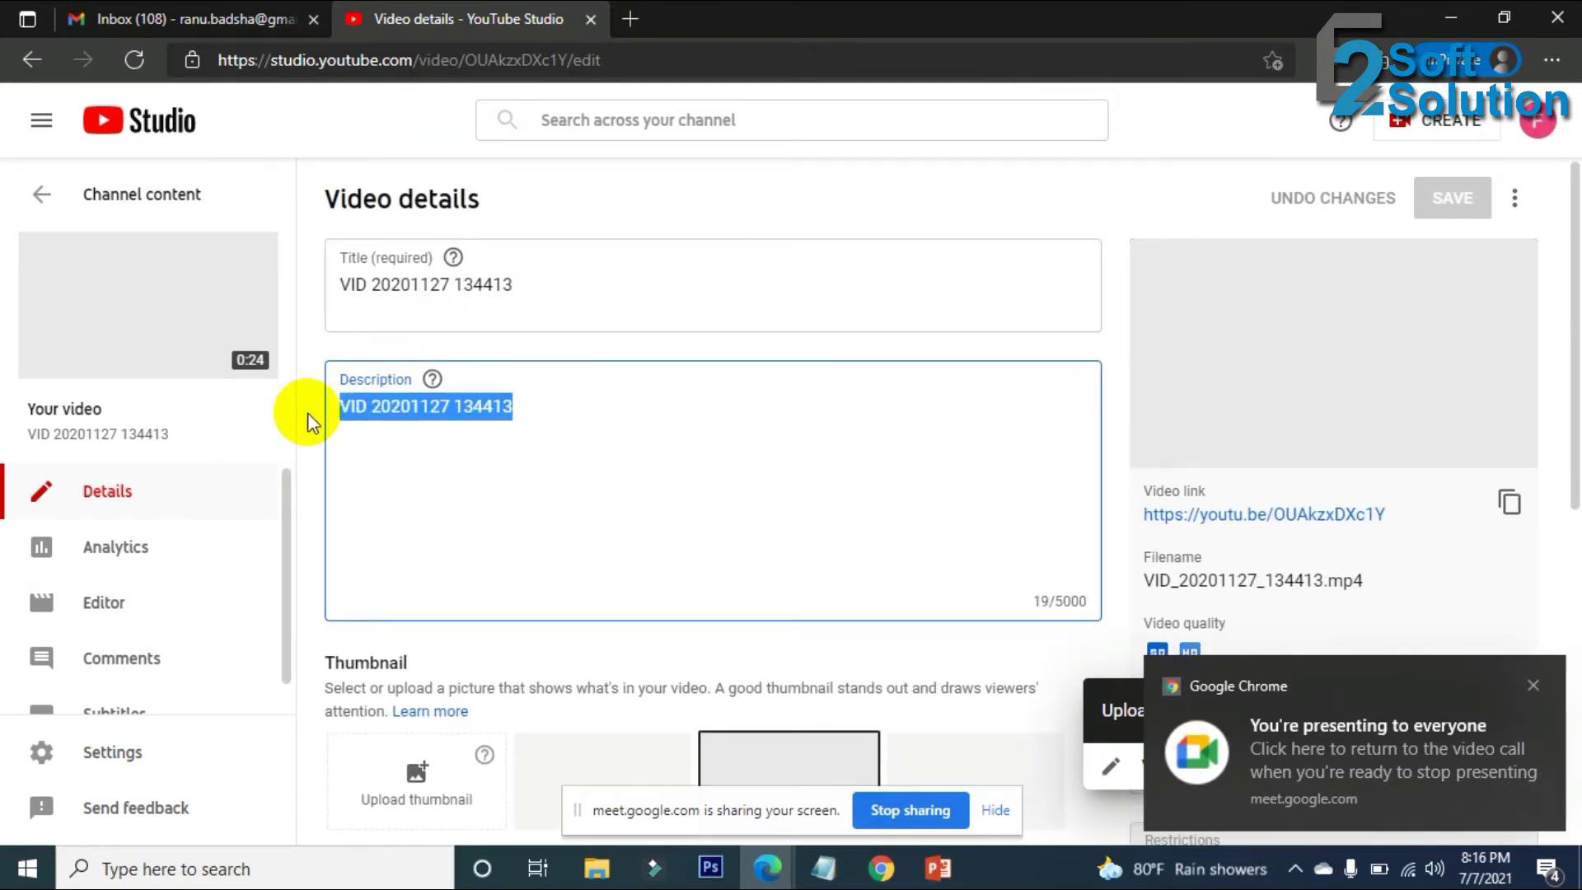
Start a second video upload using VID_20201127_134413.mp4 from the Desktop.
left_click(1426, 131)
left_click(1413, 167)
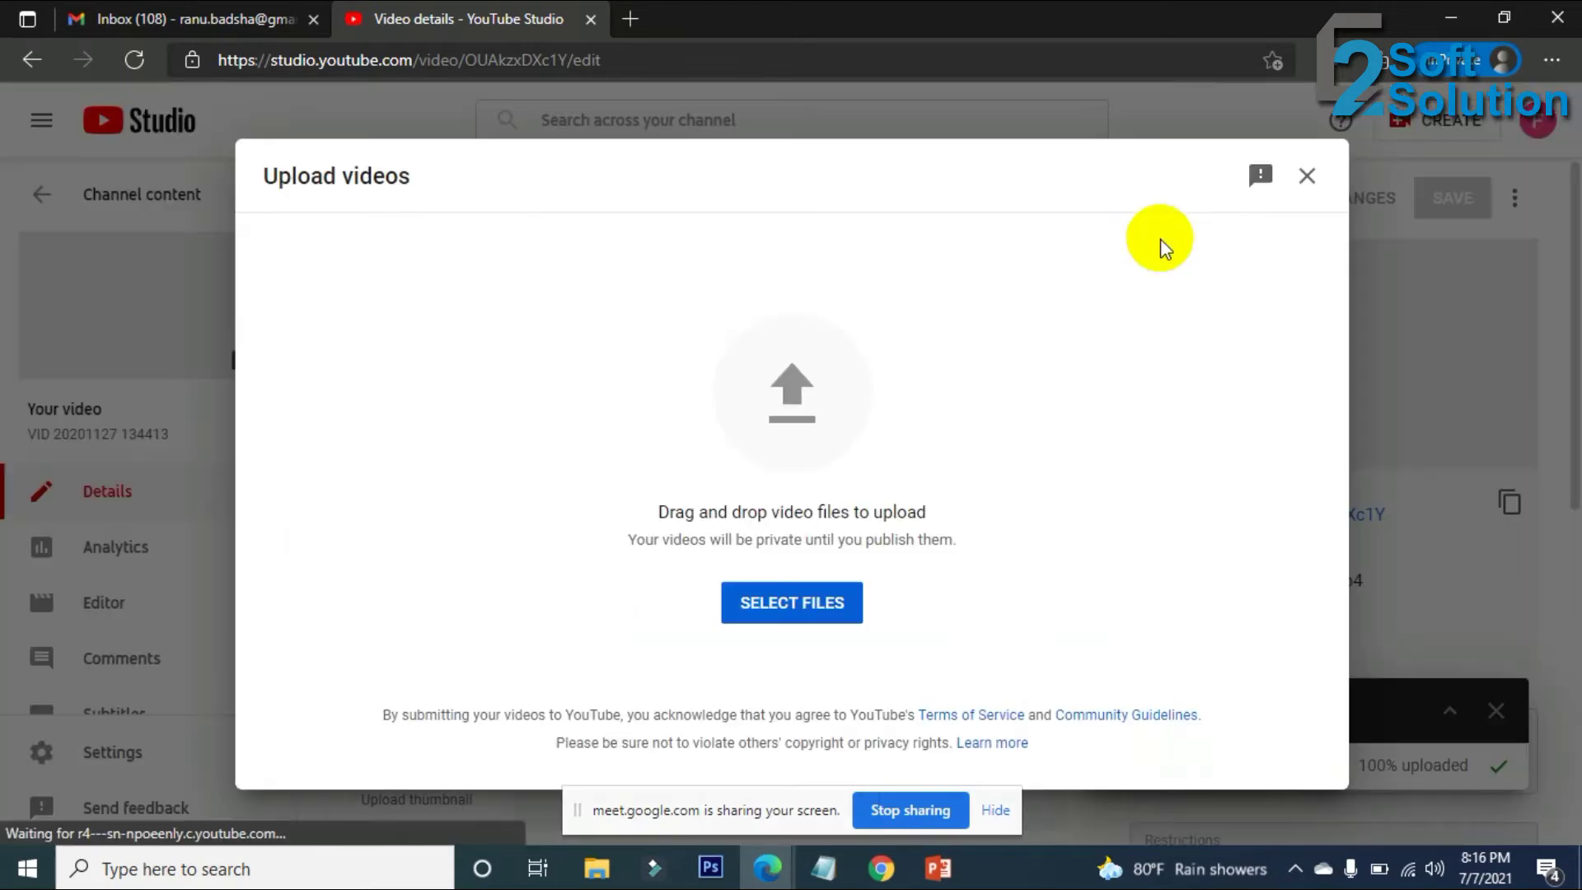
left_click(806, 630)
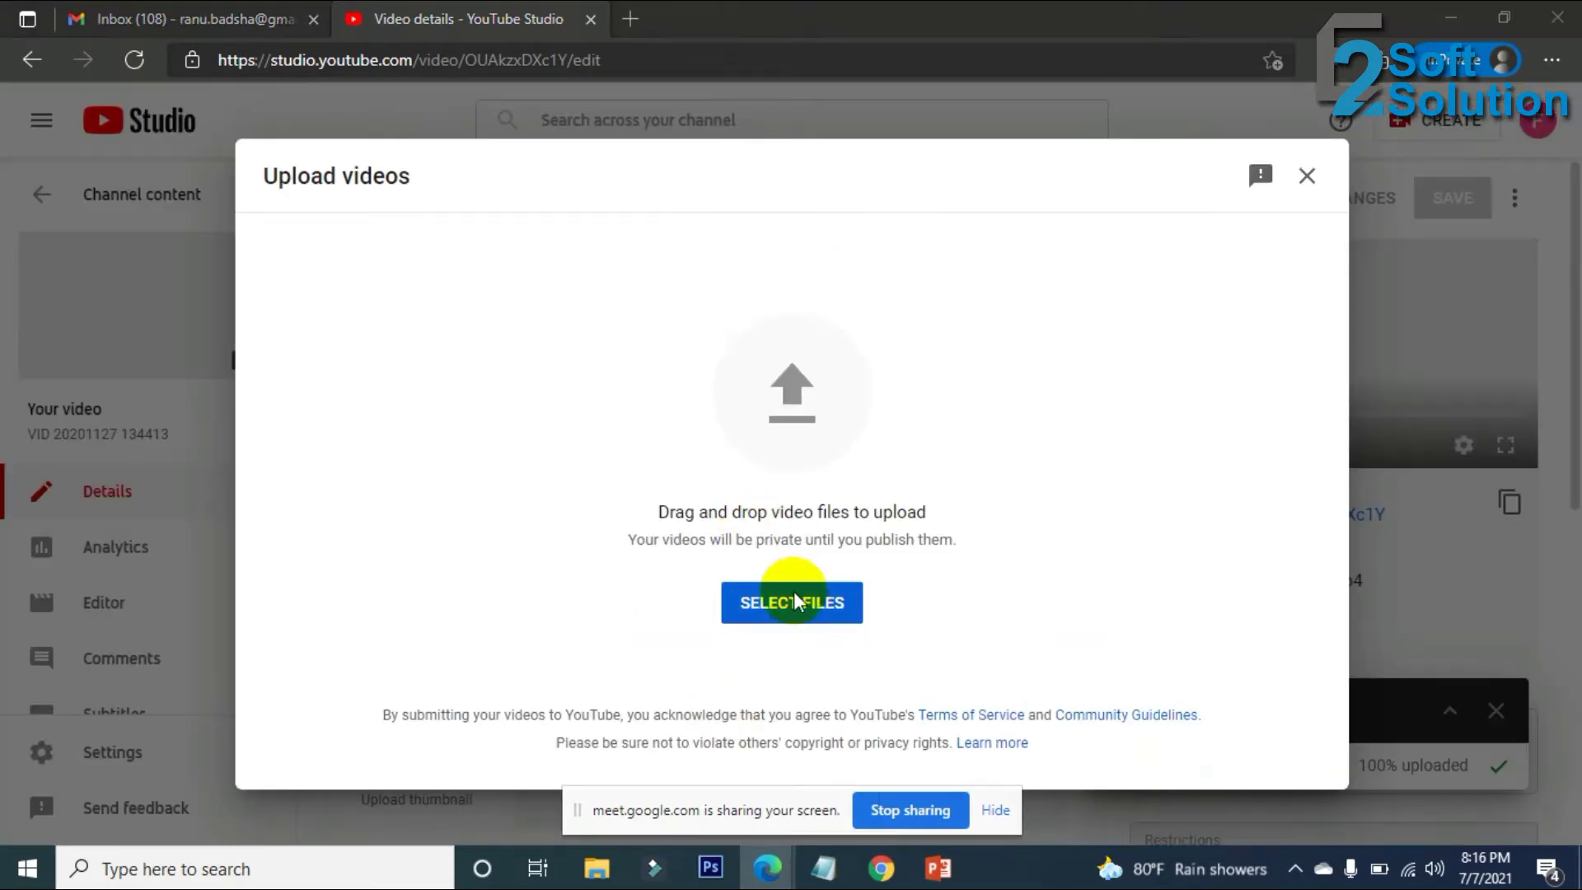
scroll(461, 317, "down", 10)
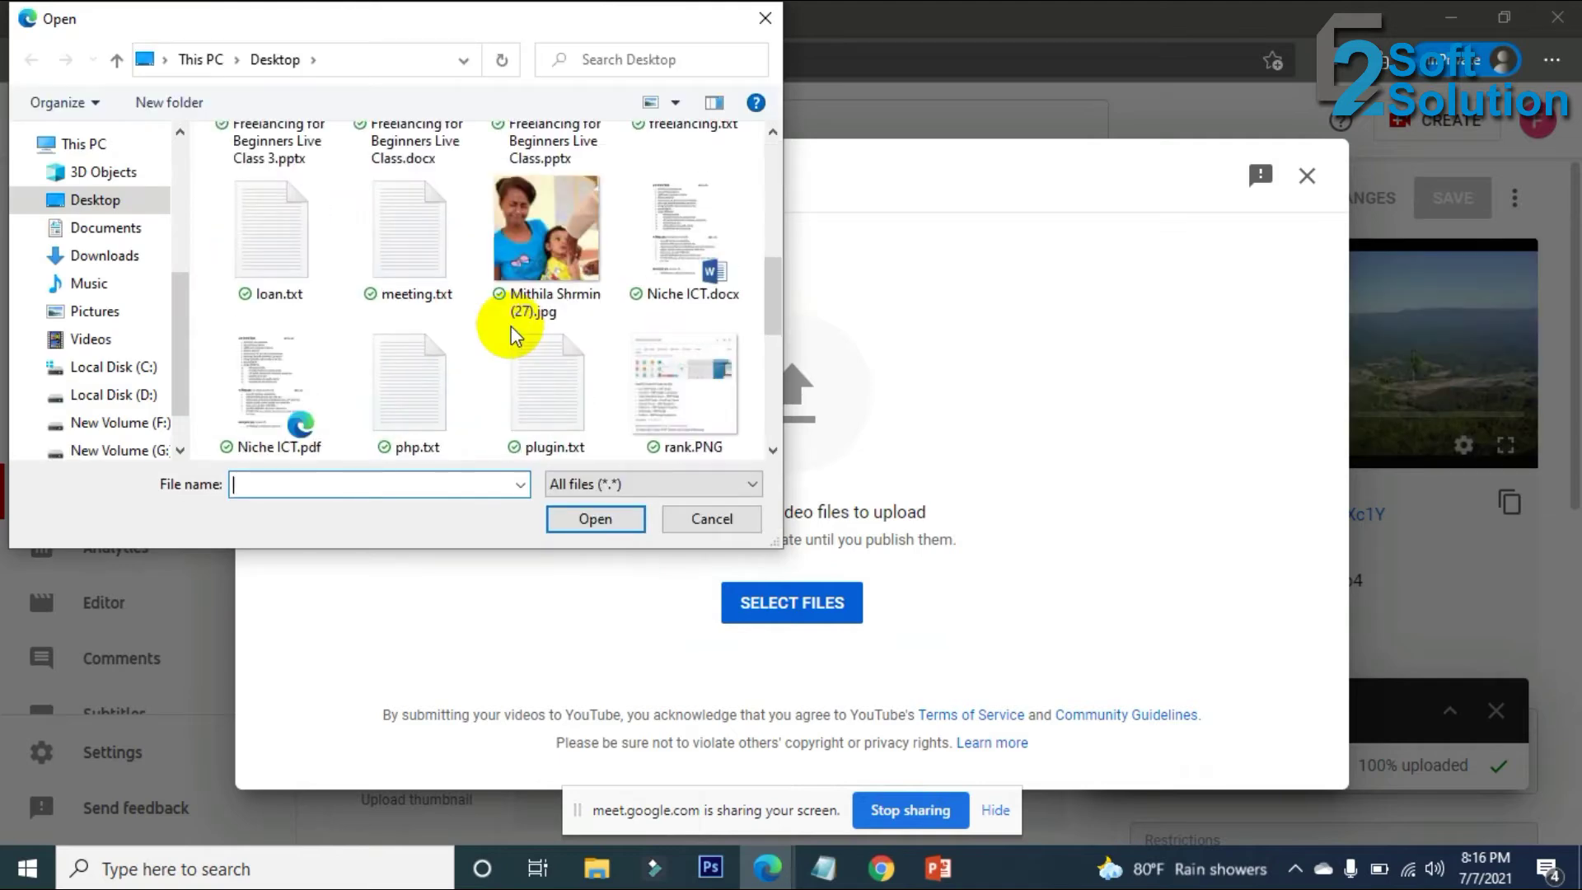
left_click(281, 412)
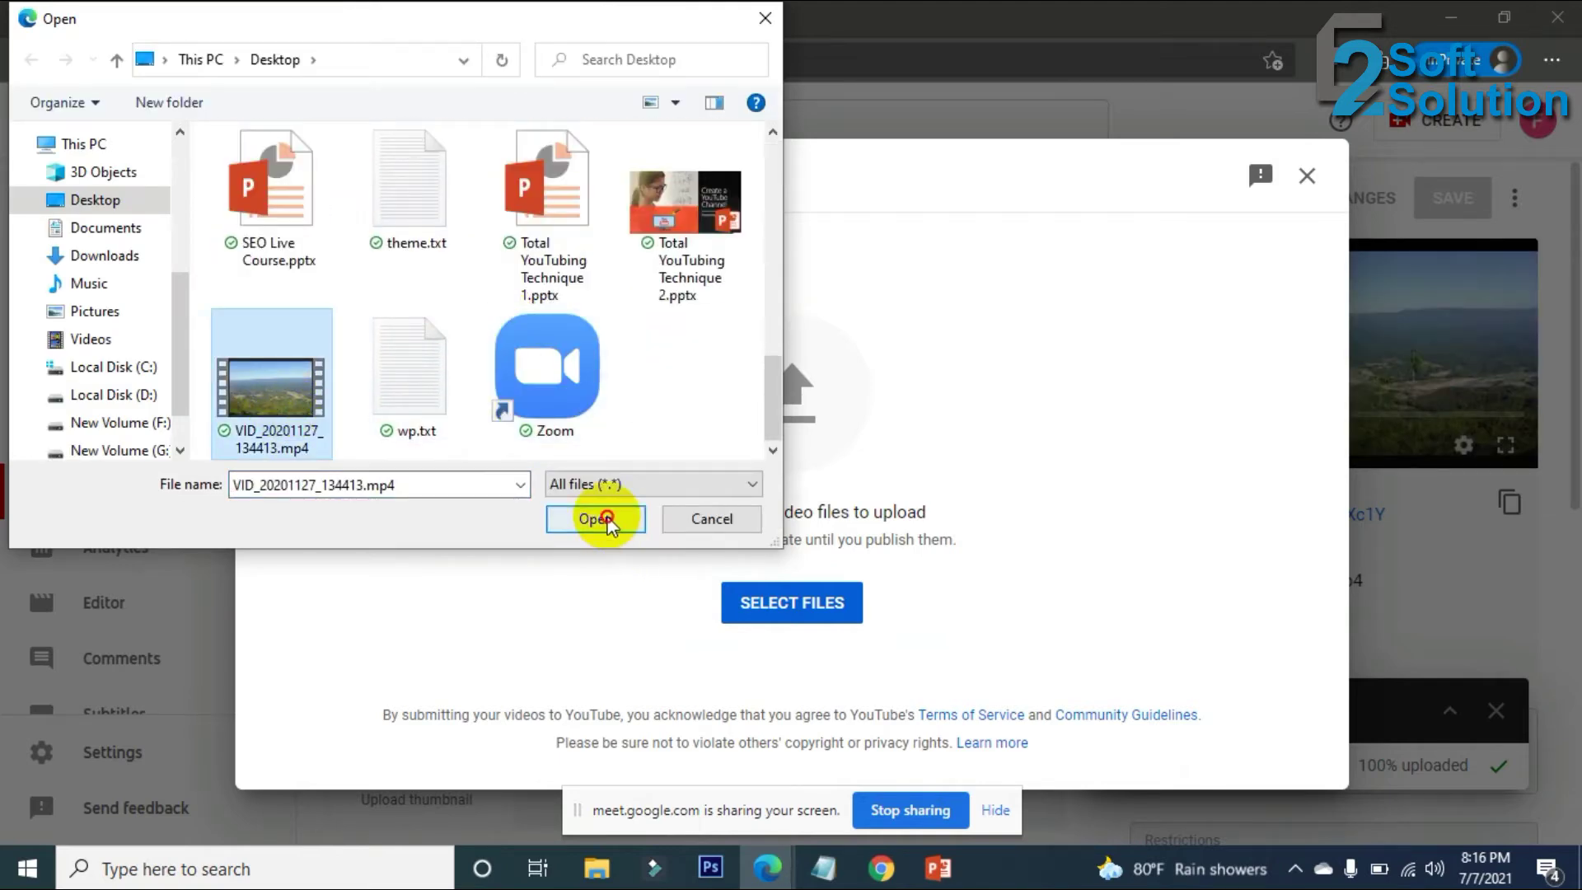
left_click(607, 520)
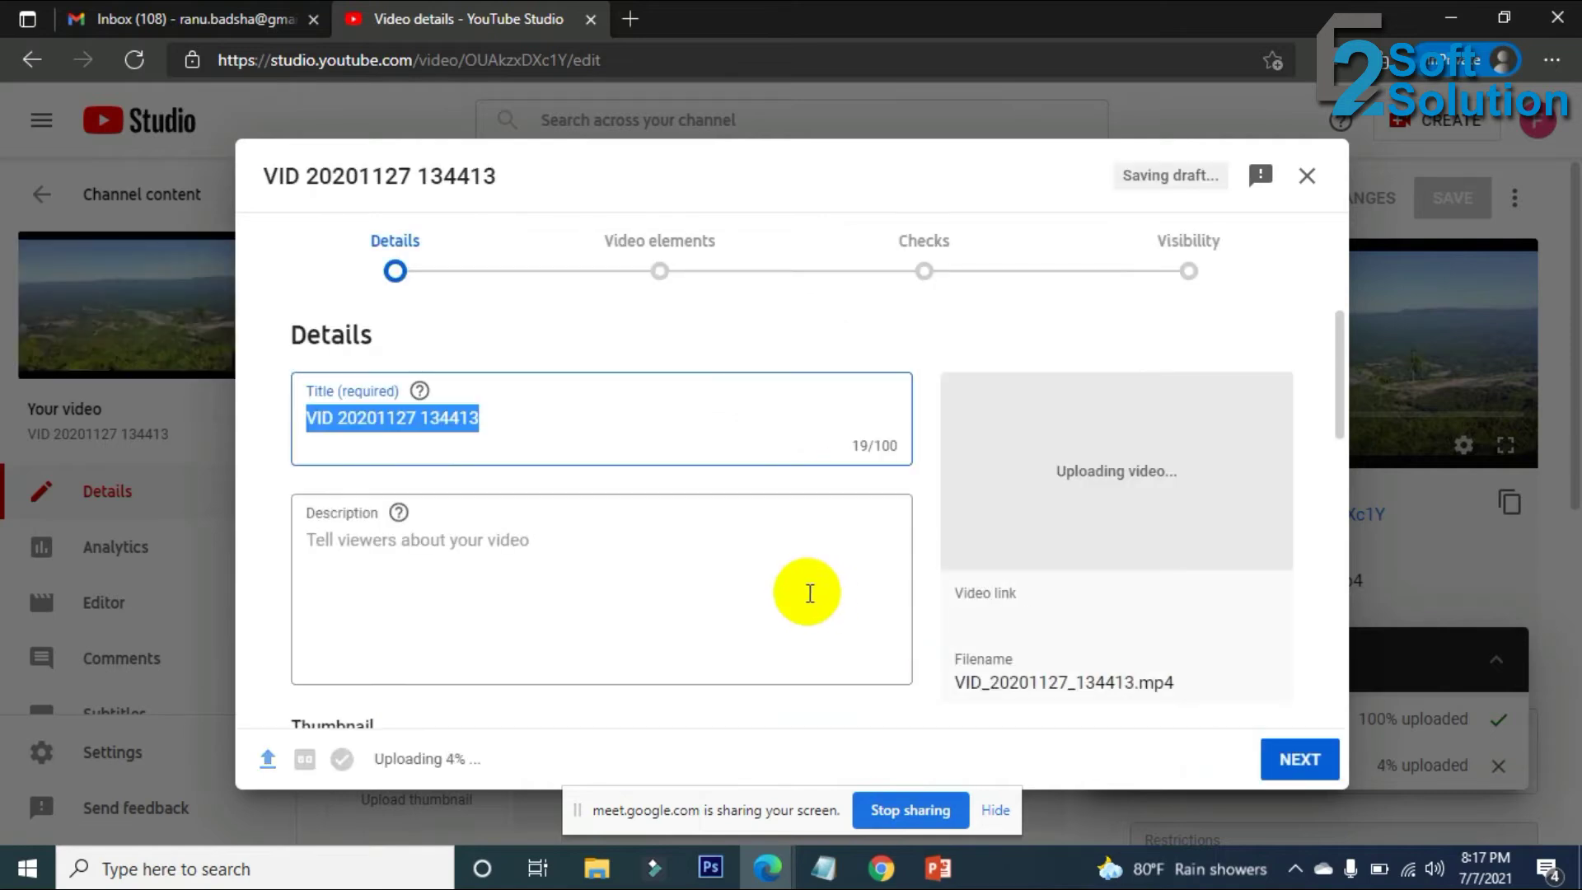
left_click(548, 536)
key("ctrl+v")
scroll(609, 638, "down", 3)
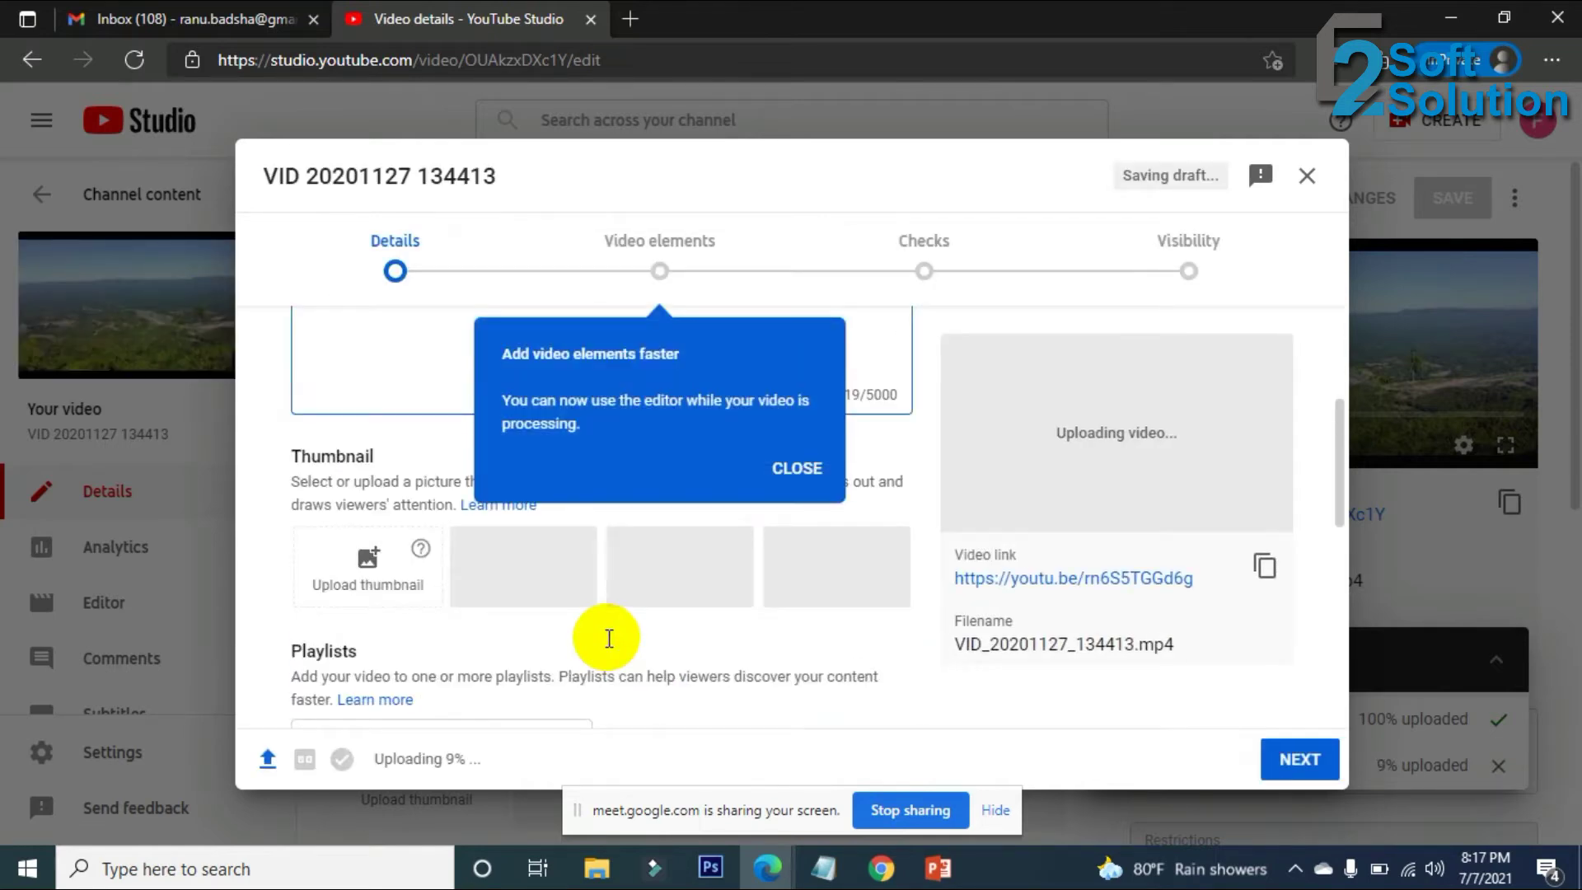
scroll(609, 639, "down", 5)
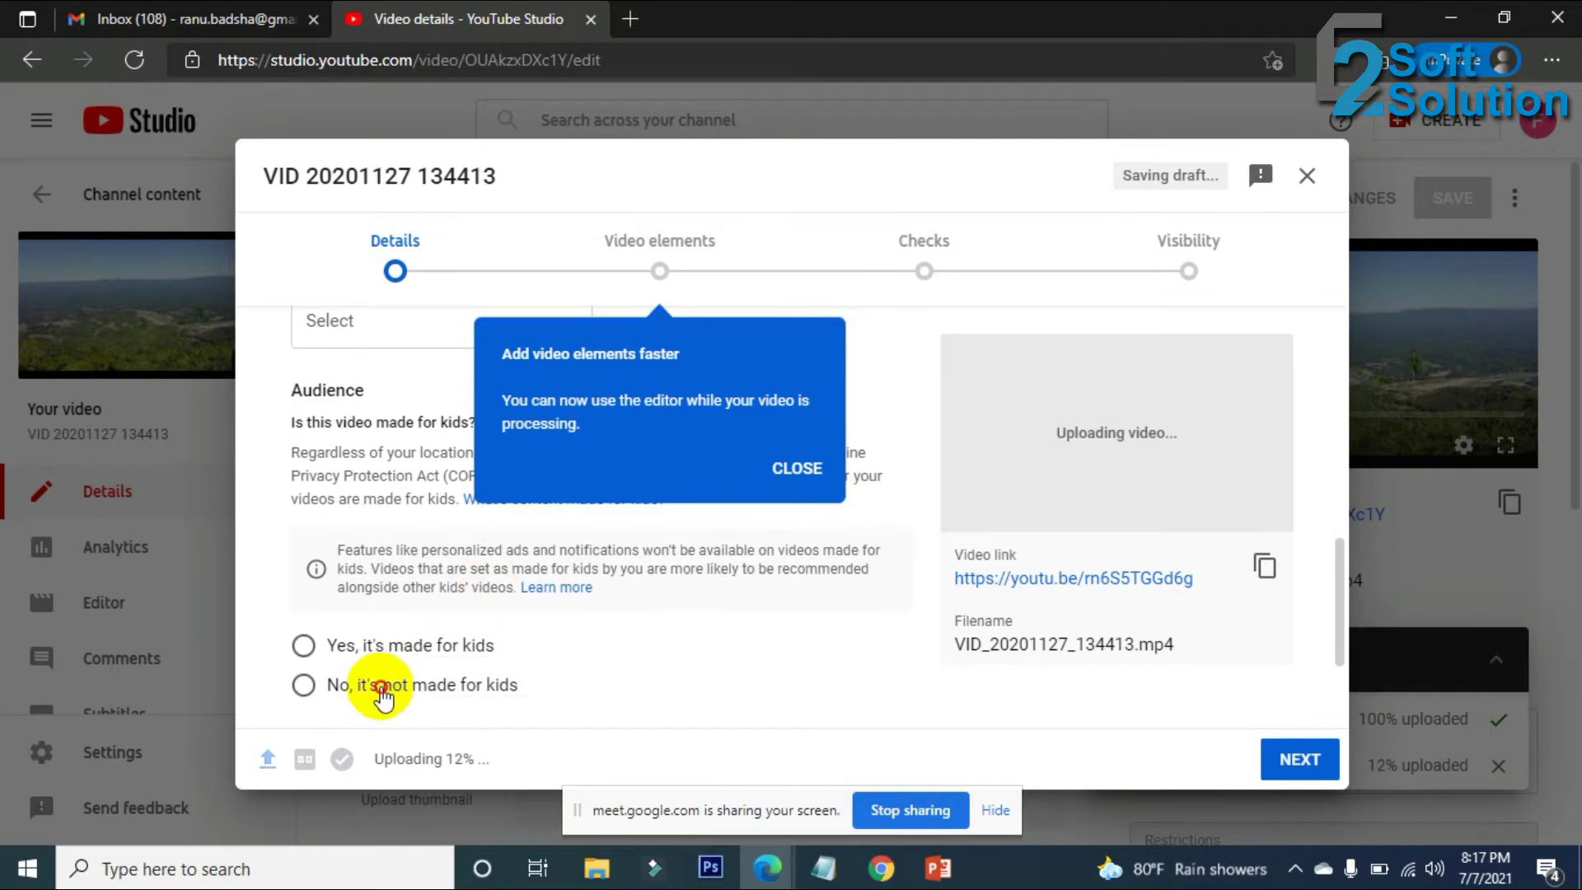
left_click(379, 688)
left_click(1294, 773)
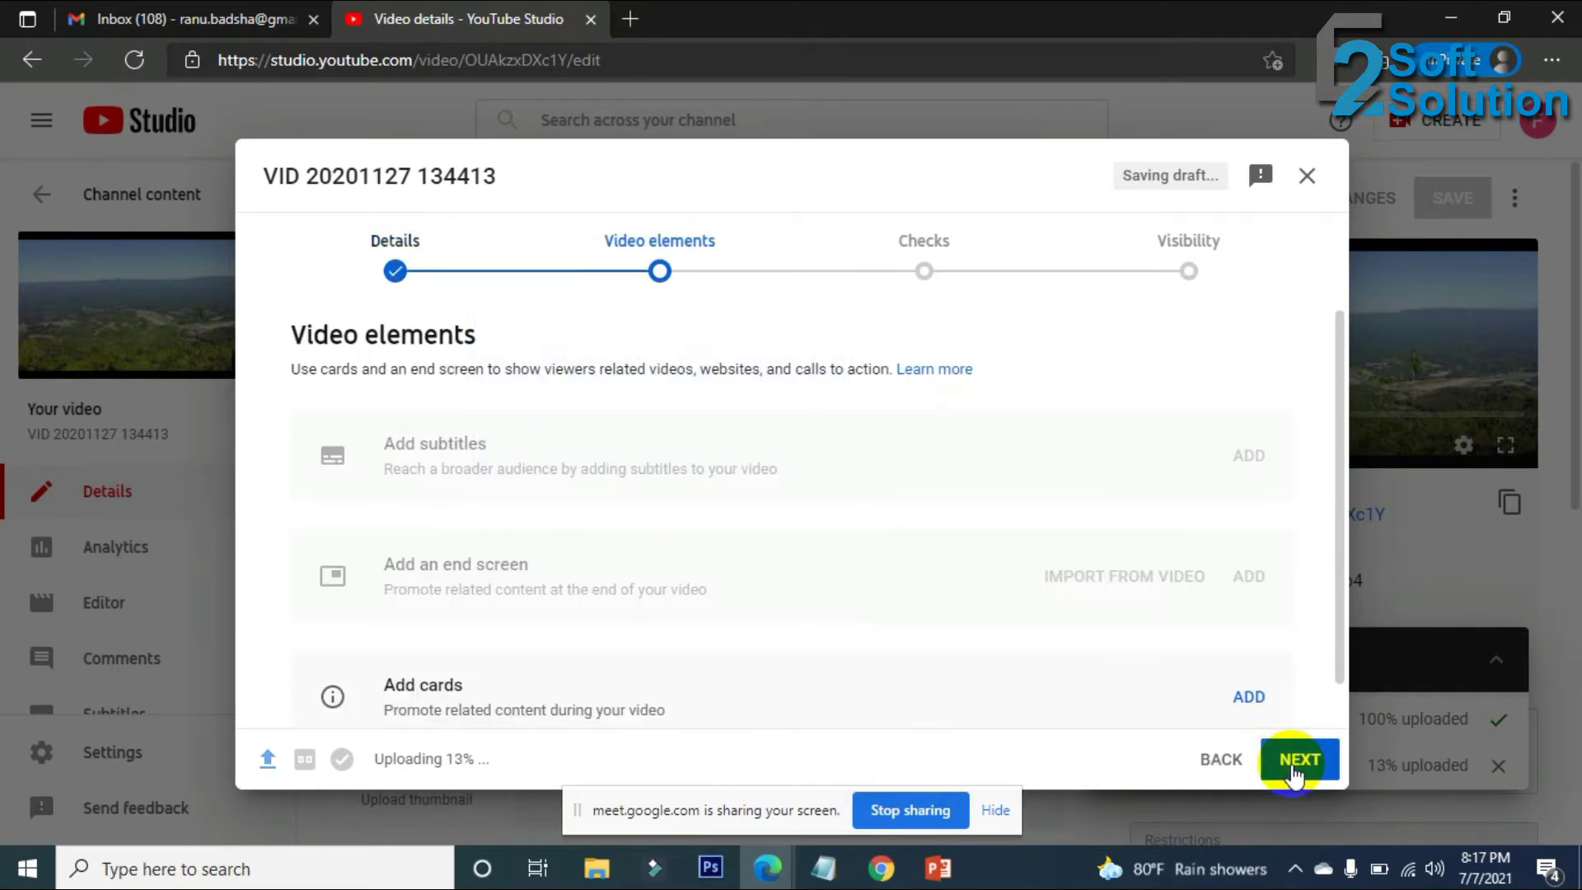
Admit the waiting participant to the Google Meet call, return to the YouTube Studio upload and dismiss the presenting notification.
mouse_move(881, 867)
left_click(844, 788)
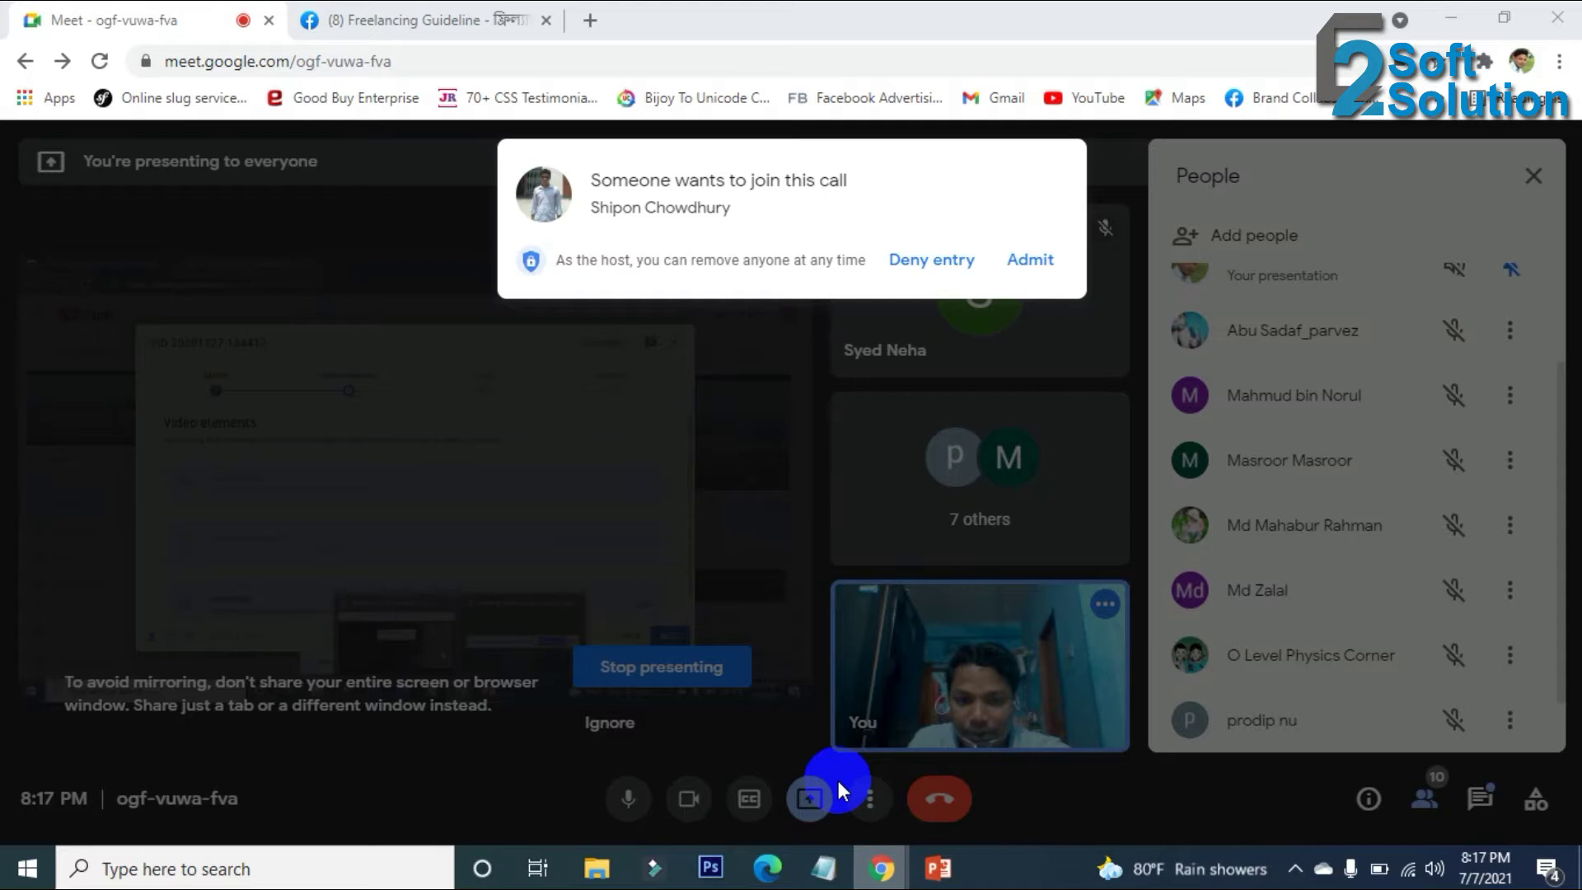
left_click(1033, 259)
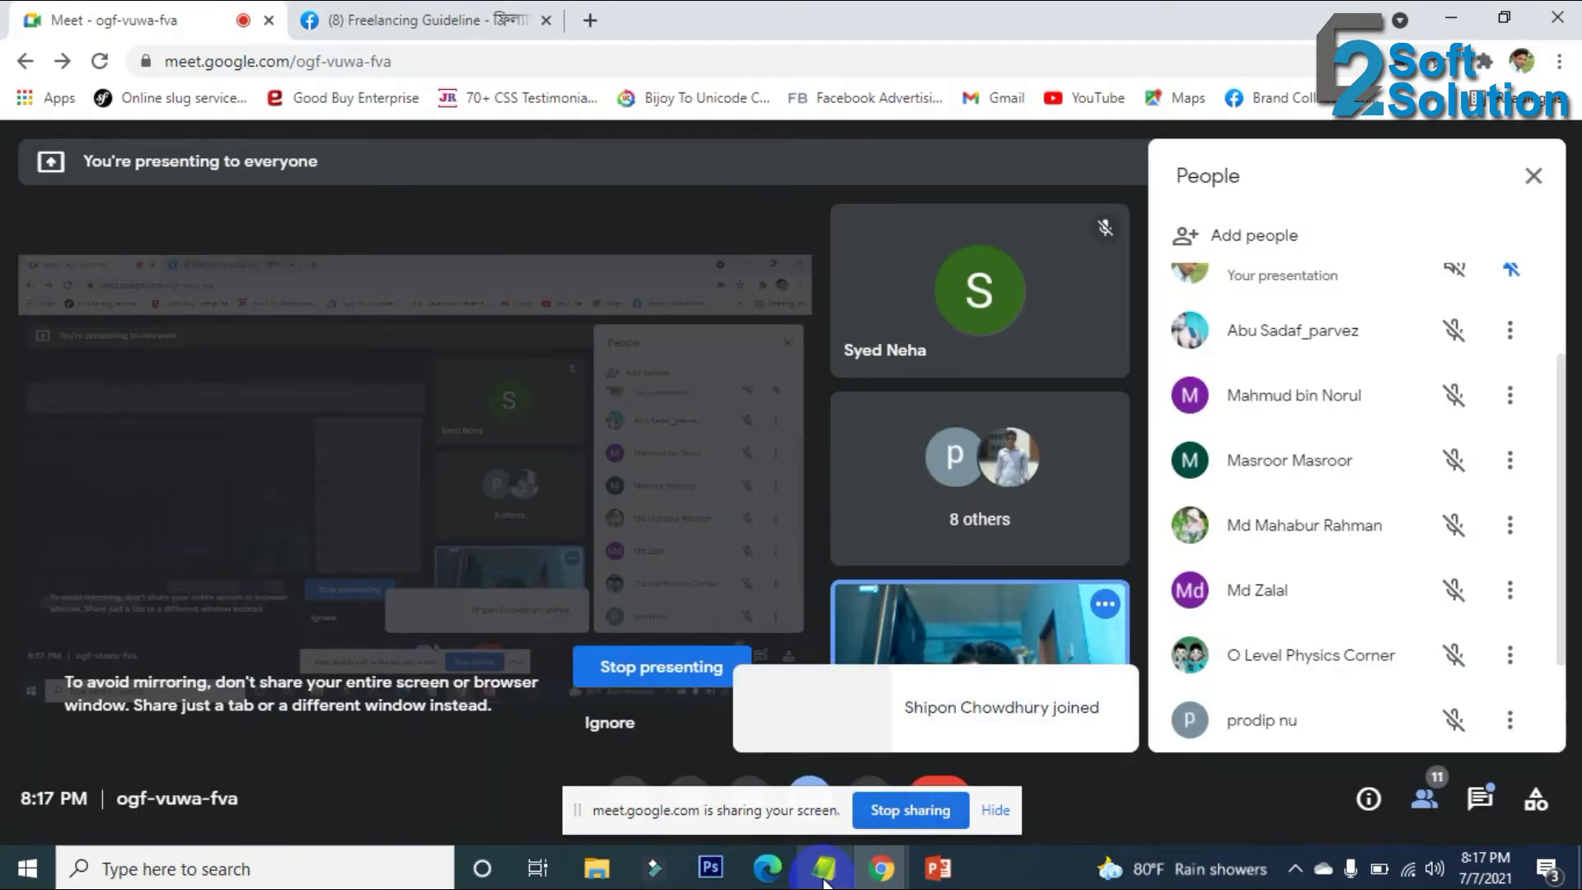
mouse_move(767, 868)
left_click(890, 784)
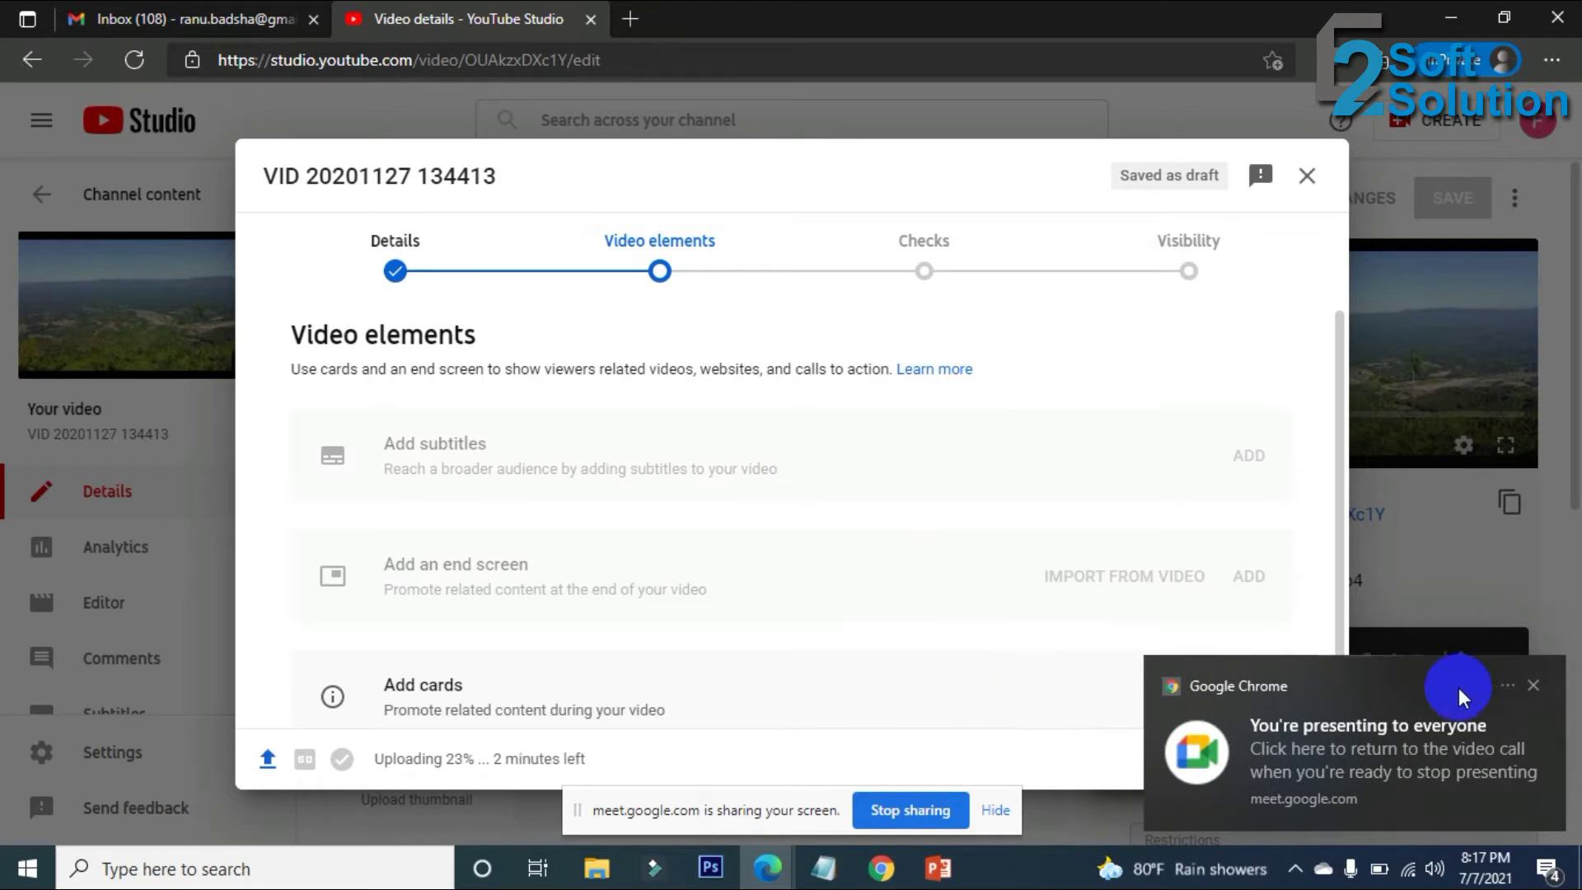
left_click(1533, 685)
Skip the second video's elements and checks stages, save it with Public visibility and close the upload summary.
left_click(1282, 762)
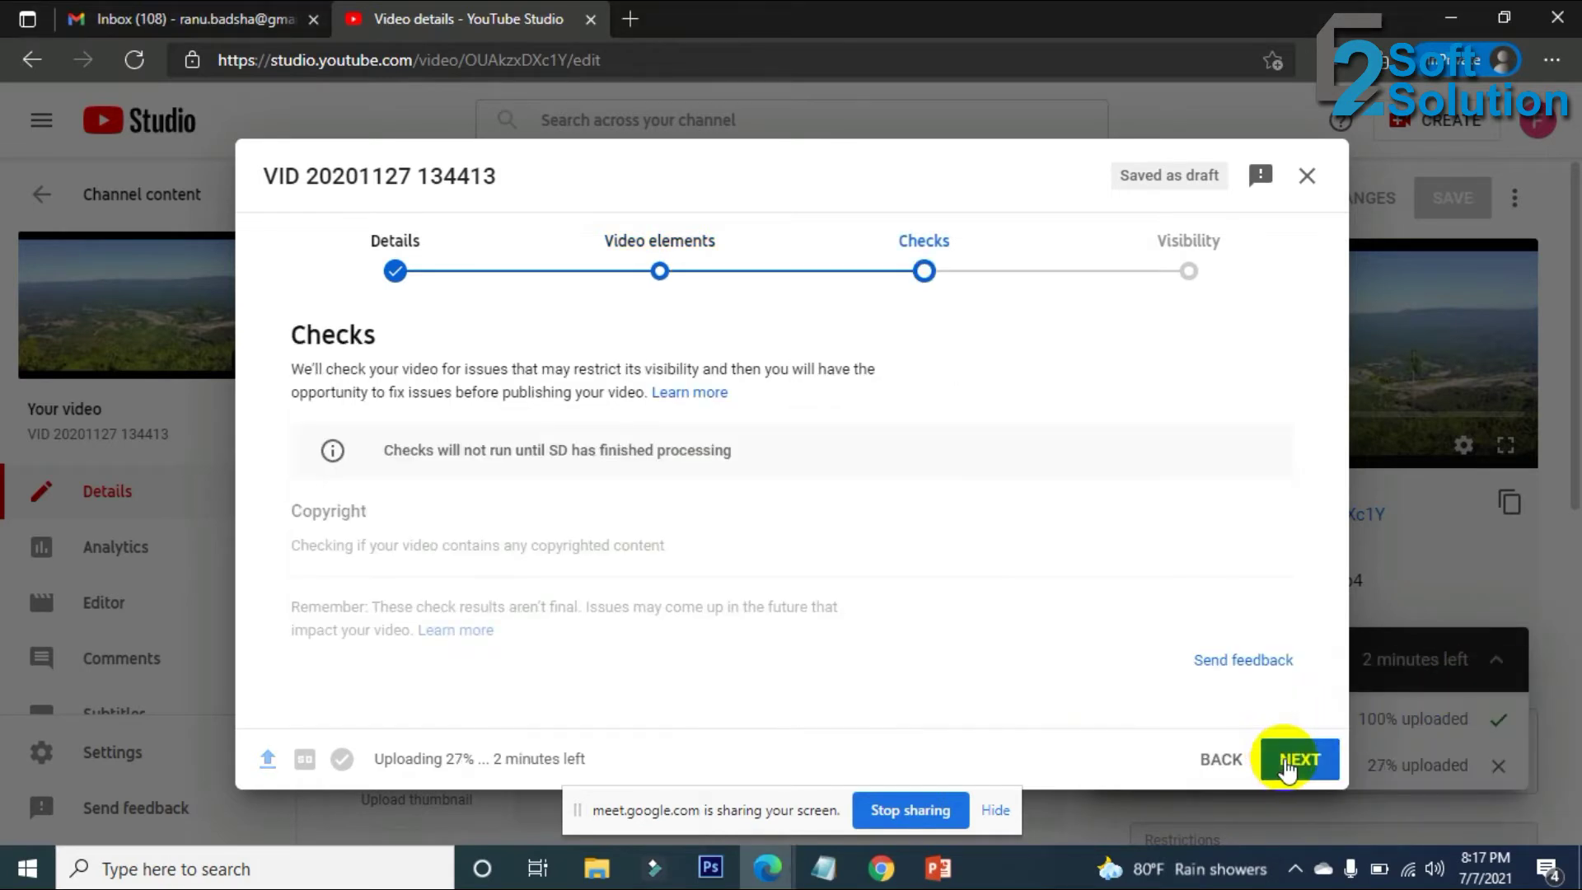
left_click(1286, 759)
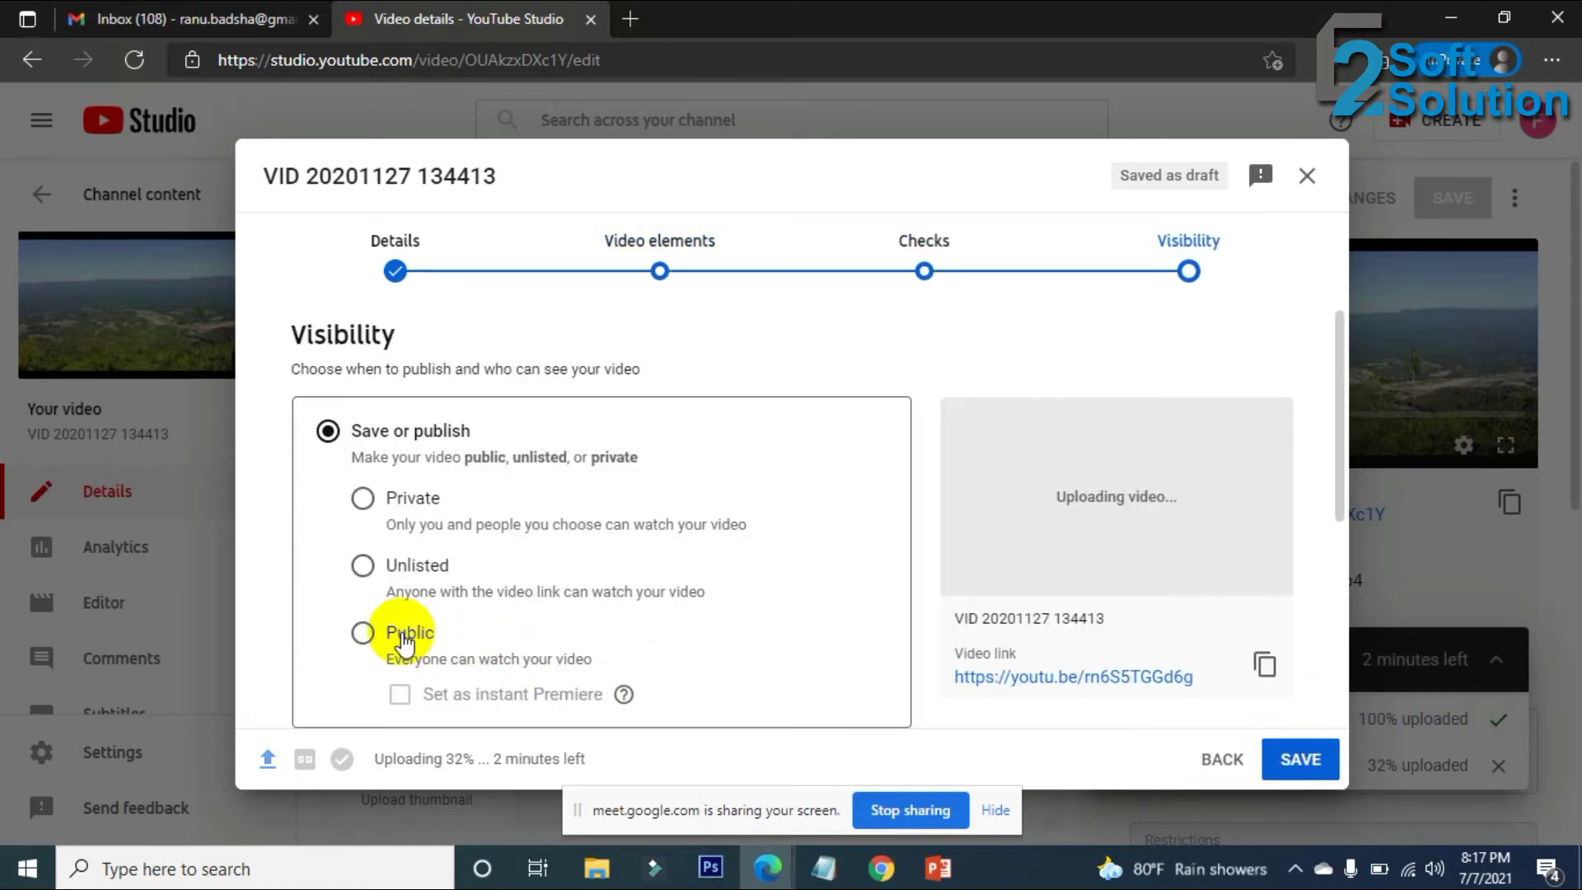
left_click(363, 632)
left_click(1256, 767)
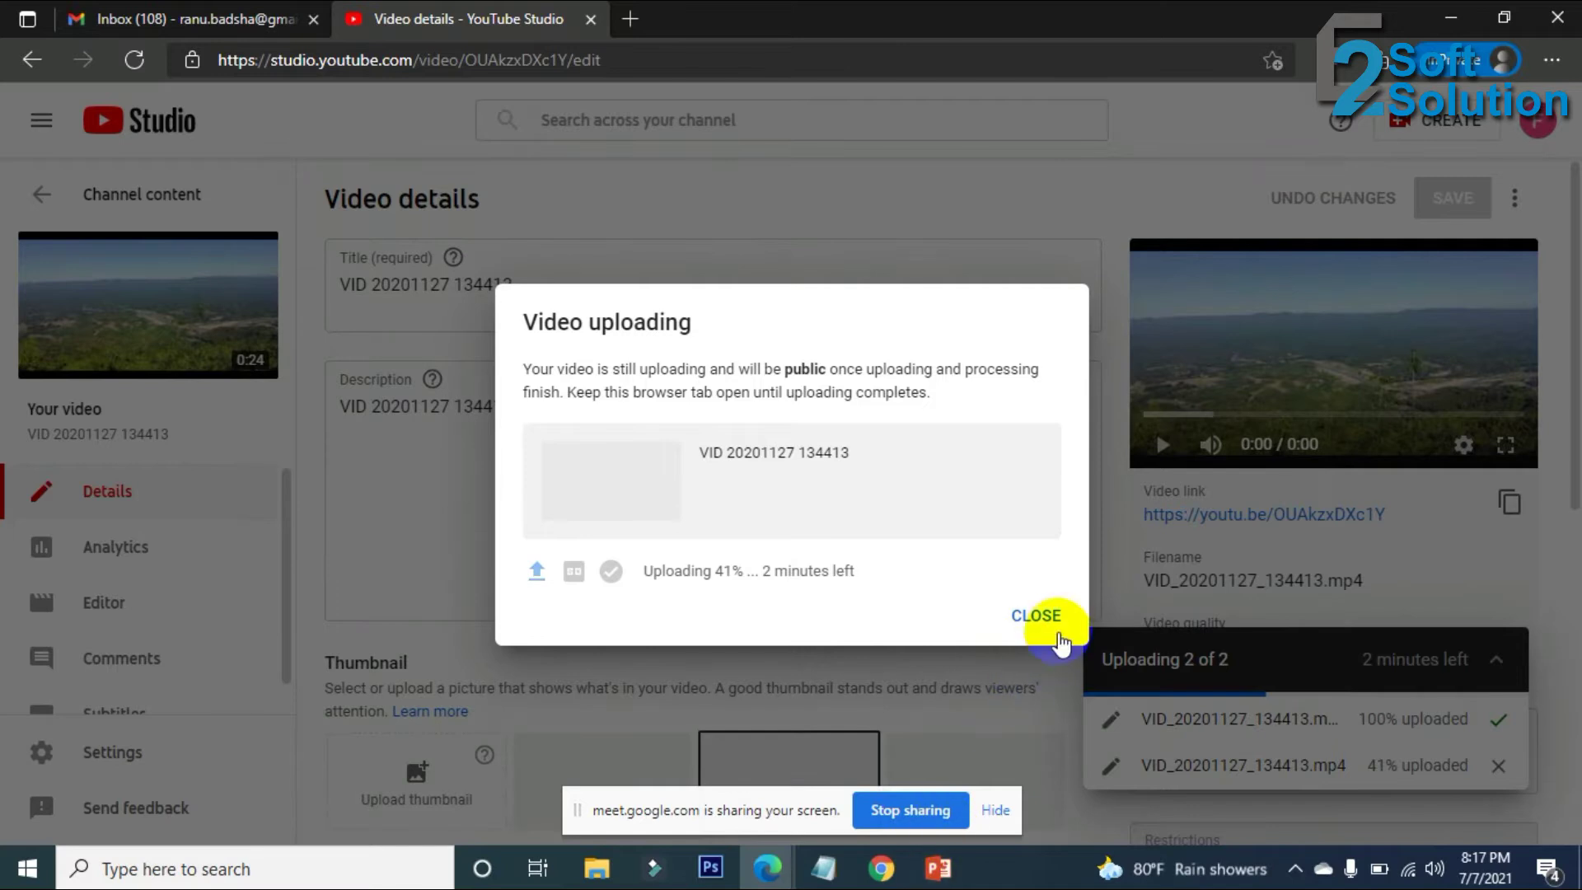
left_click(1061, 630)
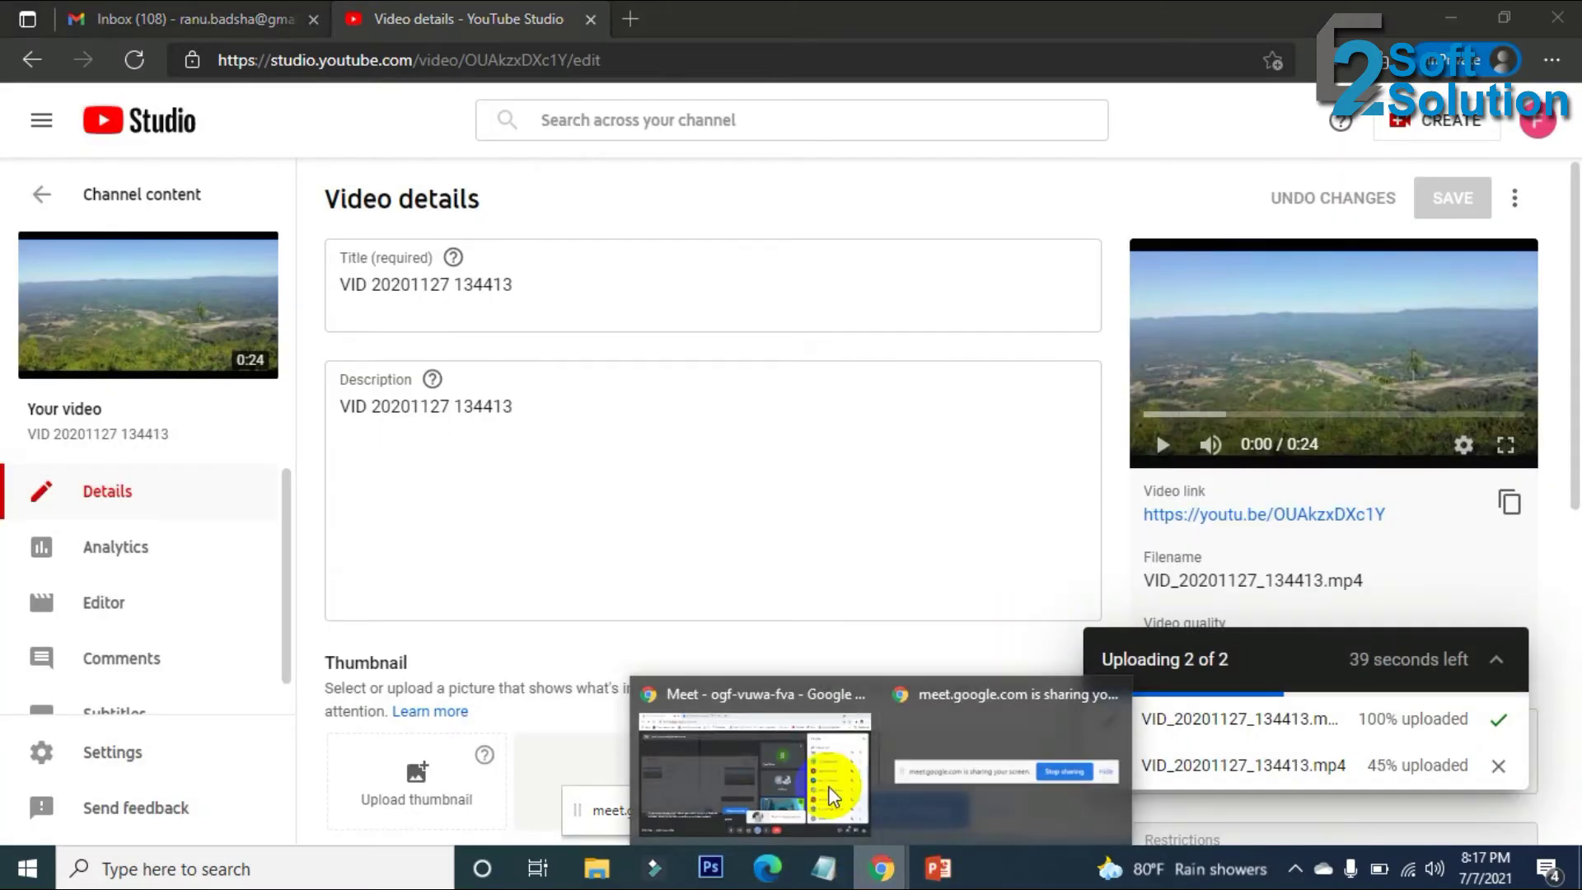
Let the next waiting participant into the Google Meet call and go back to the video details in YouTube Studio.
left_click(816, 762)
left_click(1029, 260)
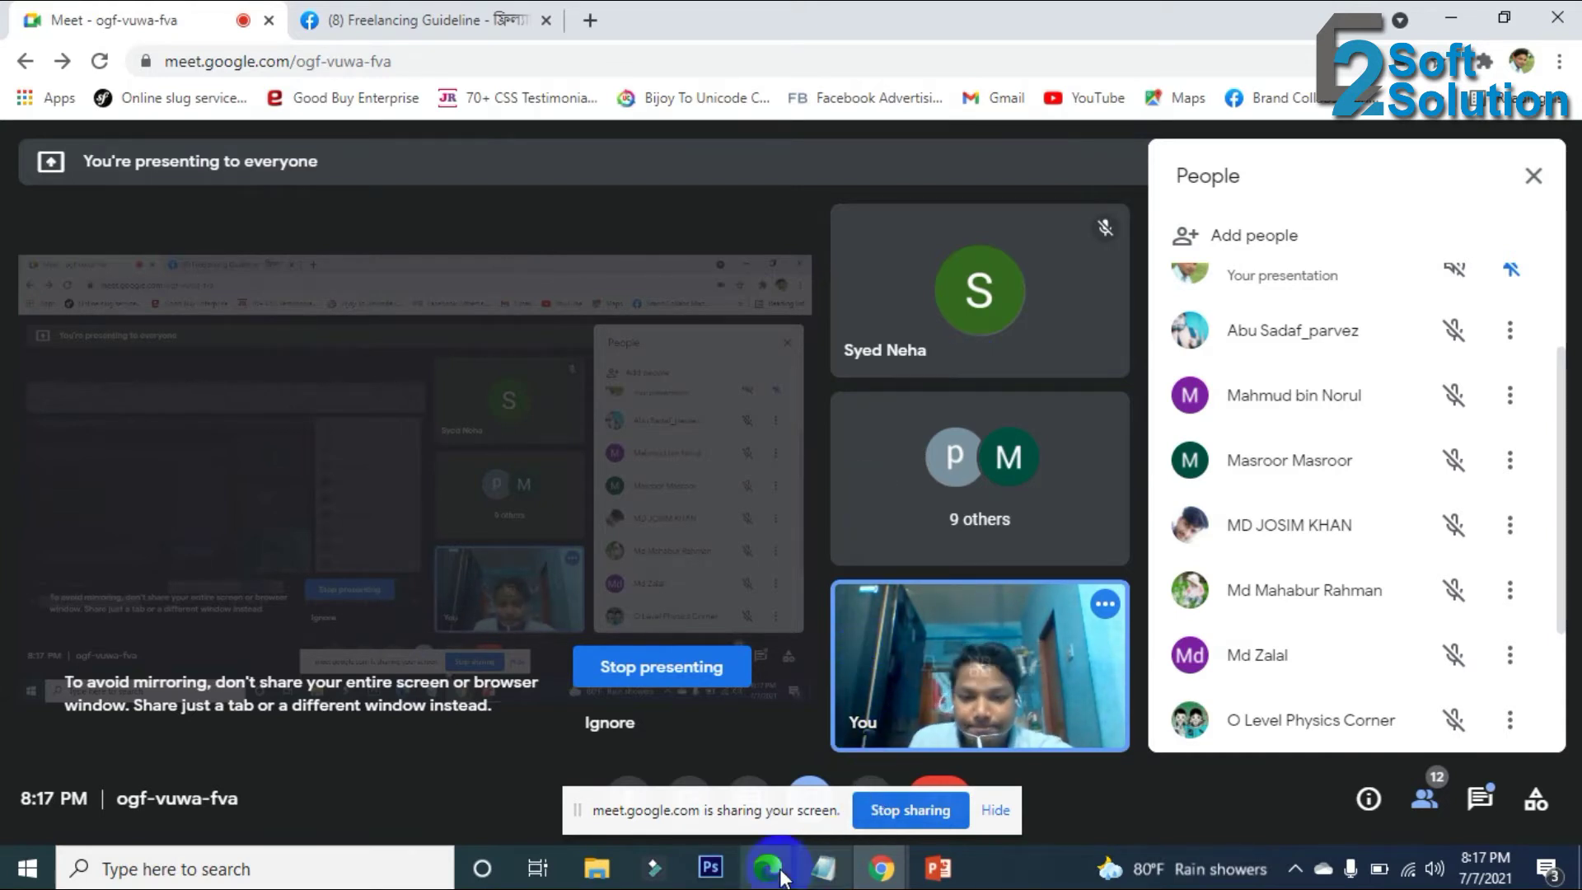
mouse_move(775, 861)
left_click(866, 794)
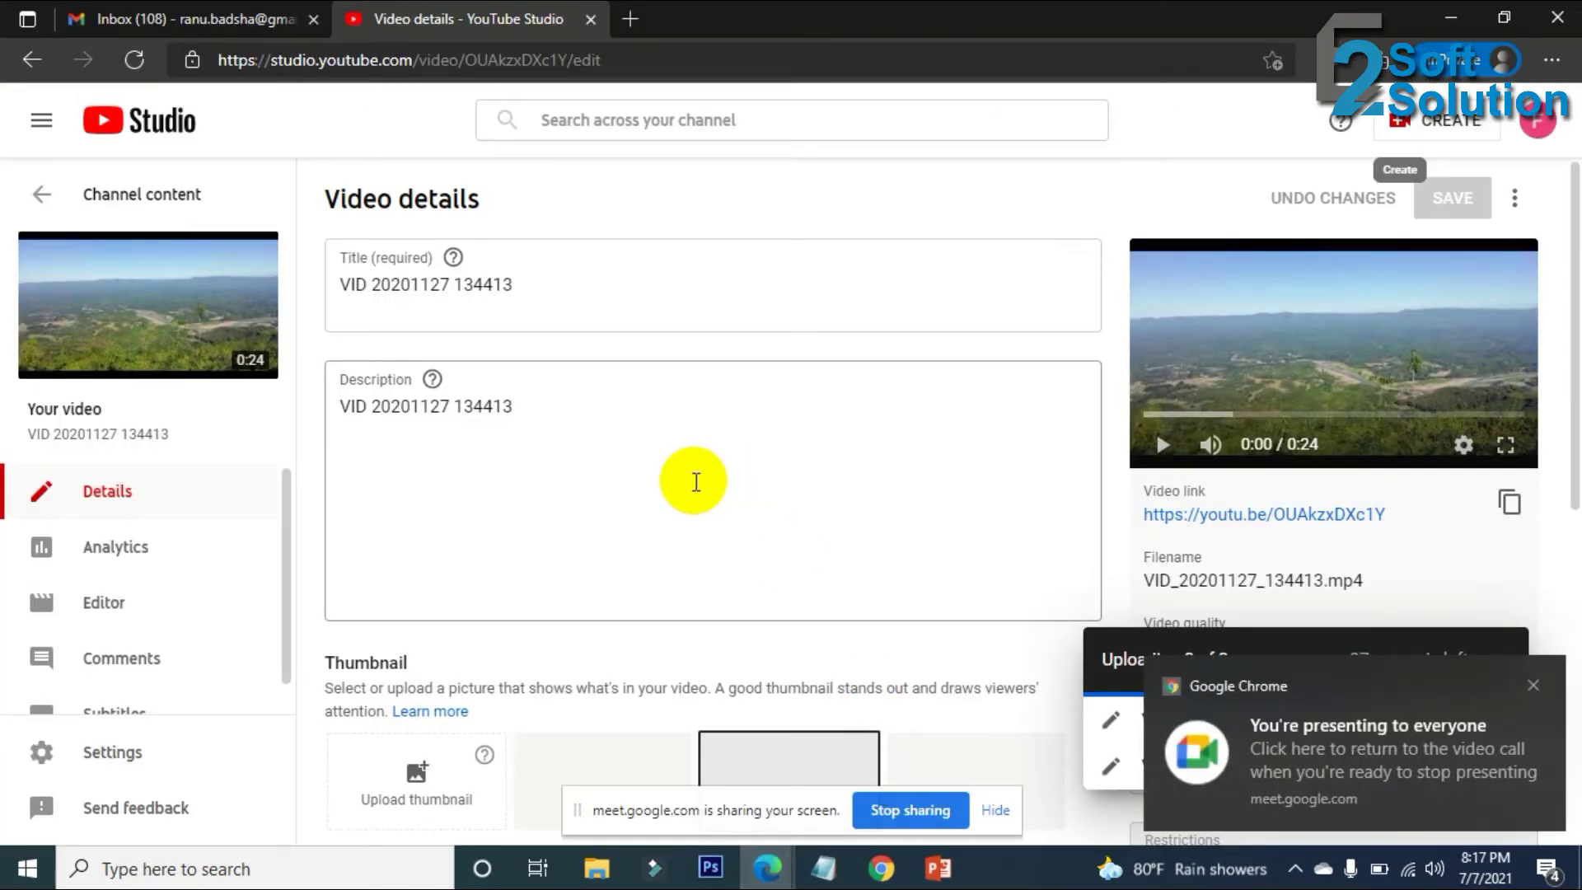
Look over the first video's details and return to the channel content list.
scroll(684, 483, "down", 9)
scroll(678, 536, "up", 9)
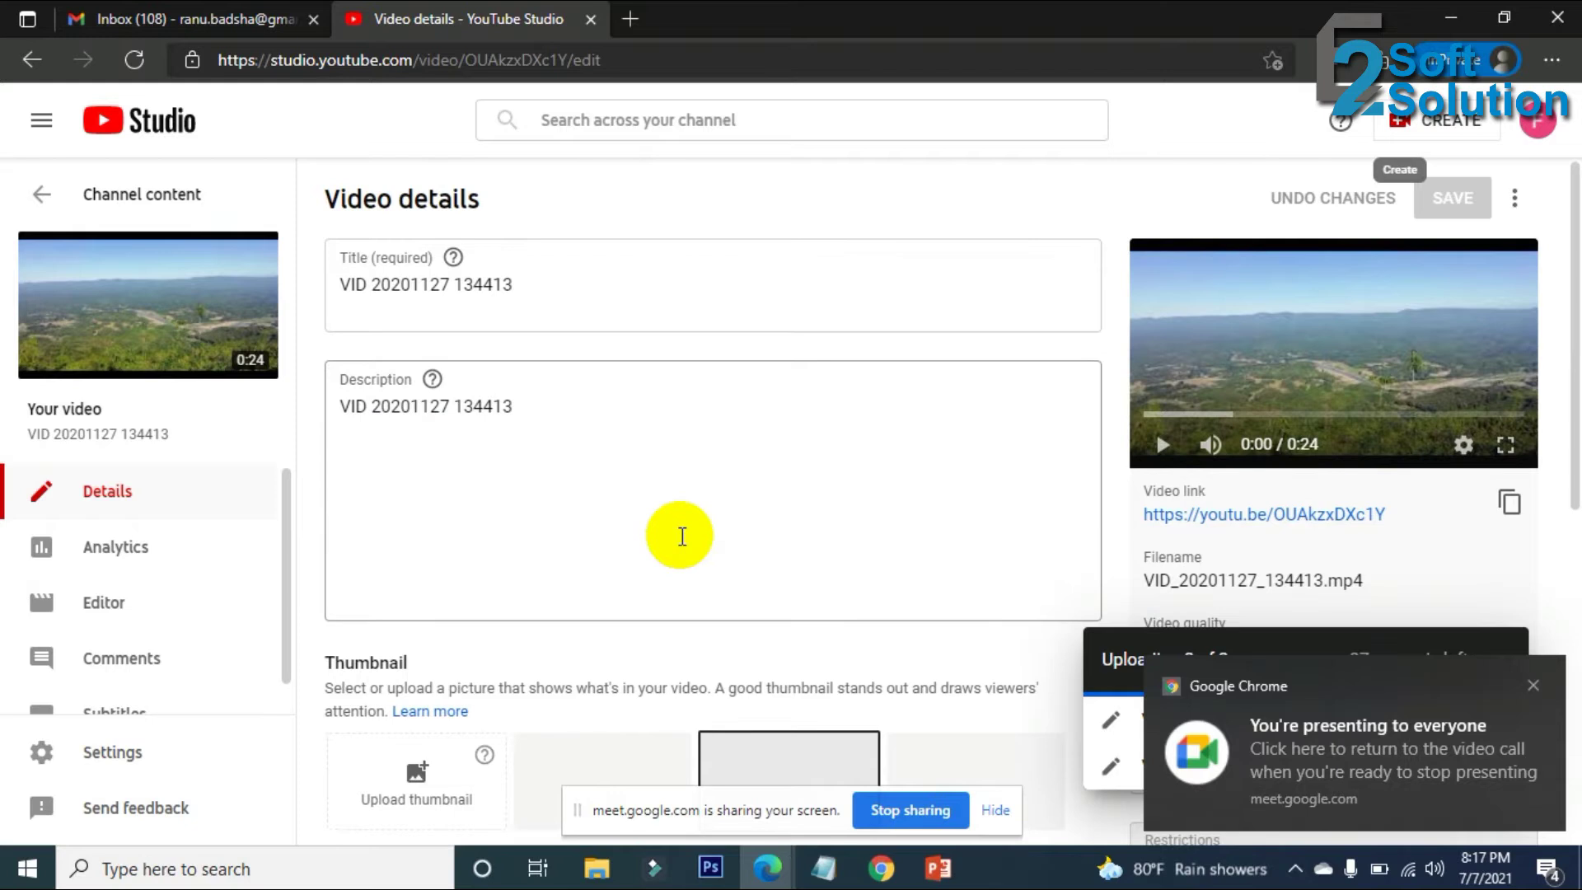
left_click(43, 197)
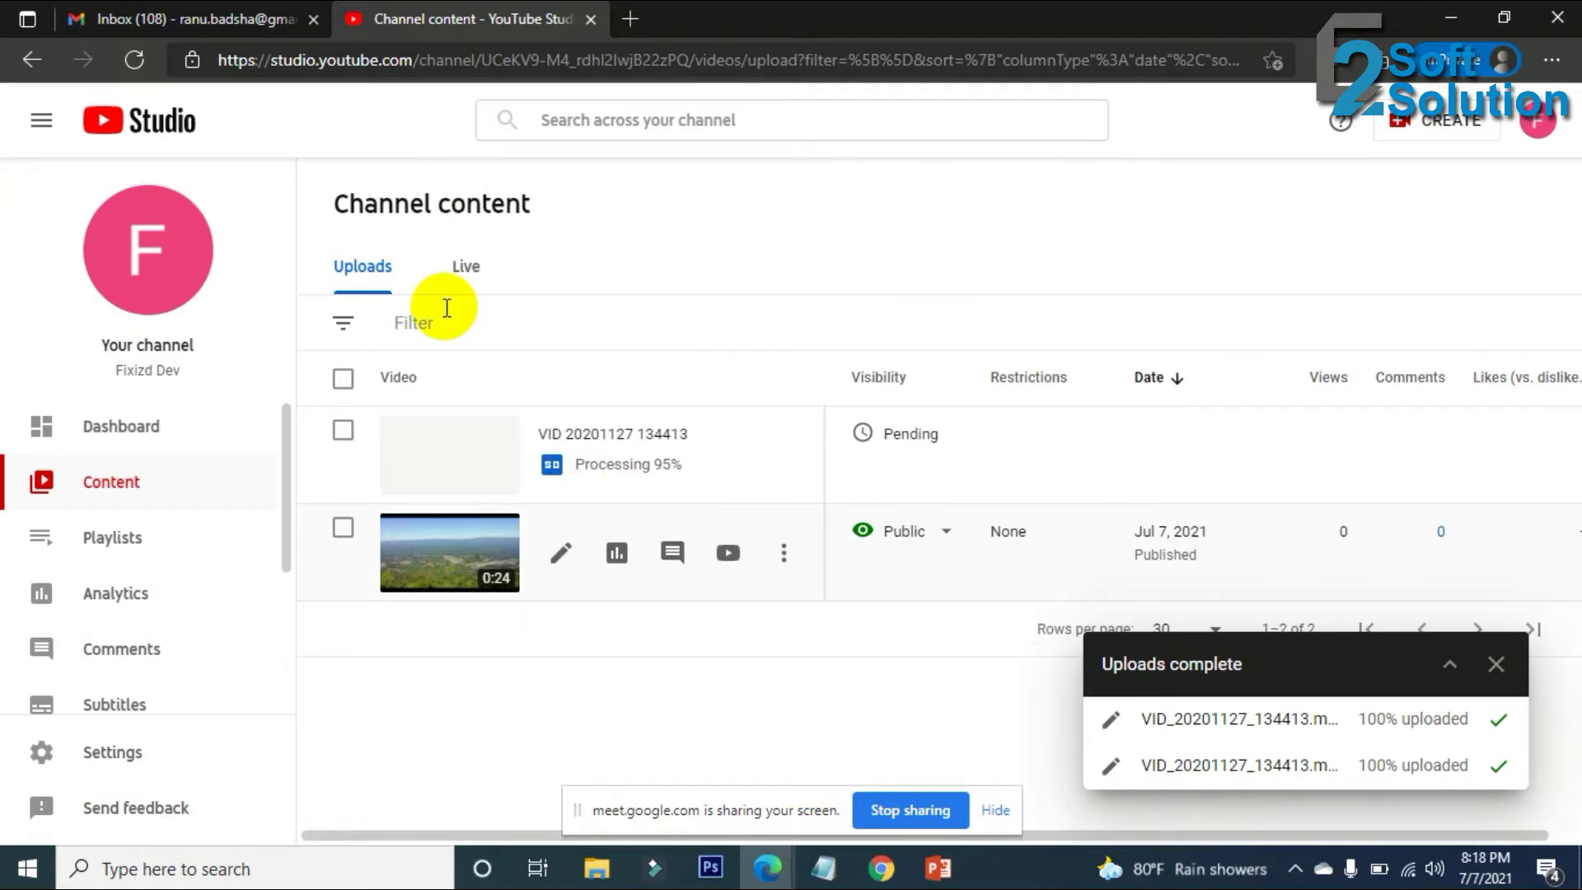
Go from the channel dashboard to the Fixizd Dev channel page on YouTube and open its channel customization.
left_click(121, 429)
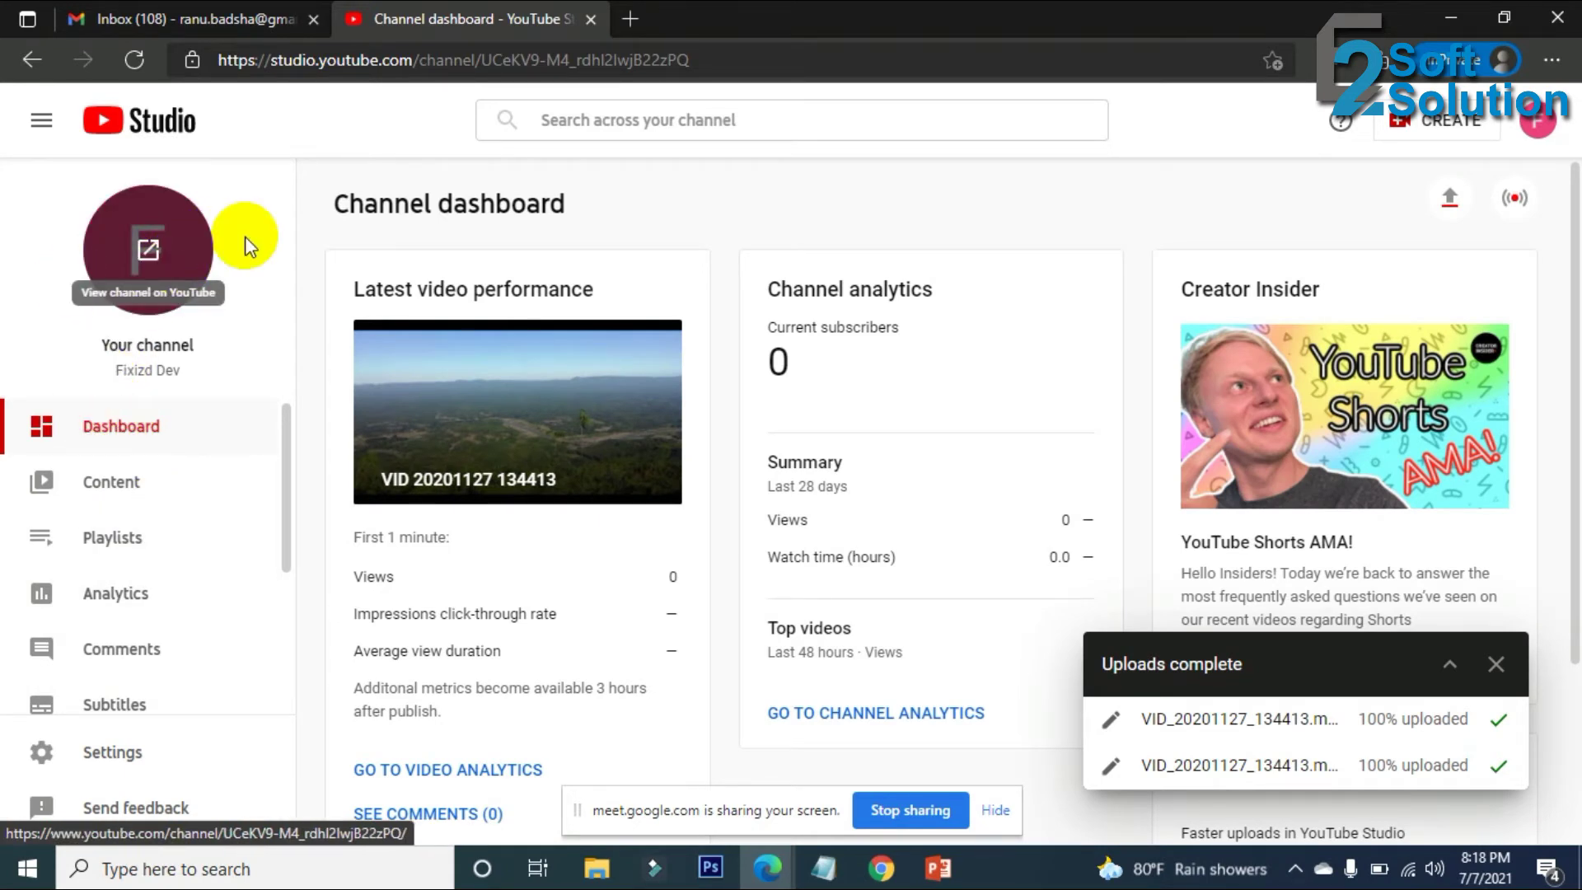
left_click(145, 247)
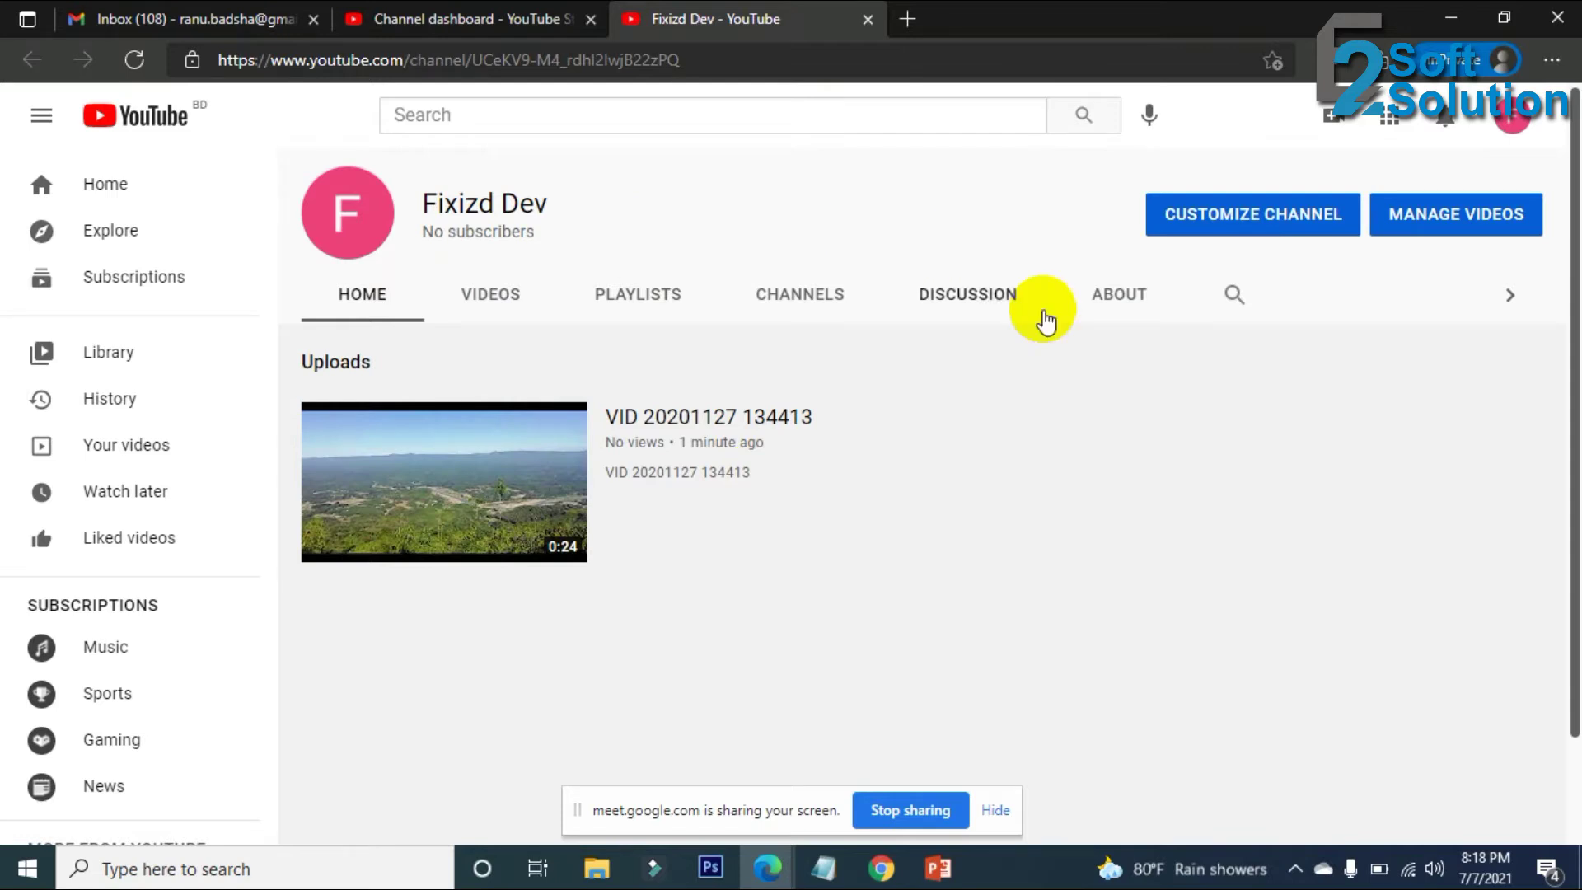
left_click(1278, 218)
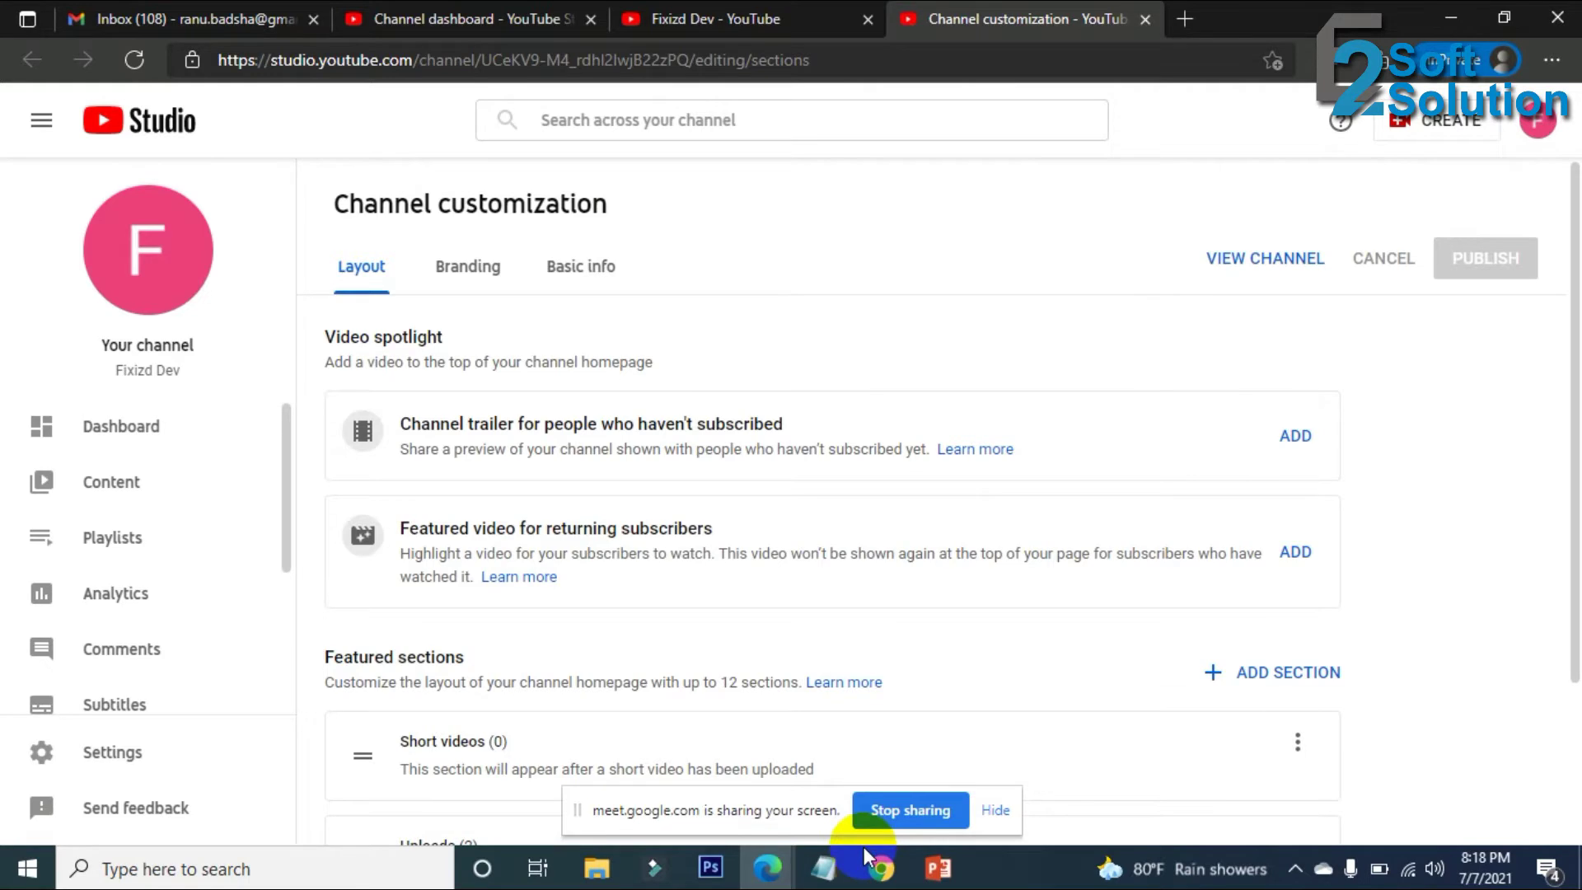
Admit another waiting participant to the Google Meet call and return to the channel customization page.
mouse_move(875, 861)
left_click(805, 758)
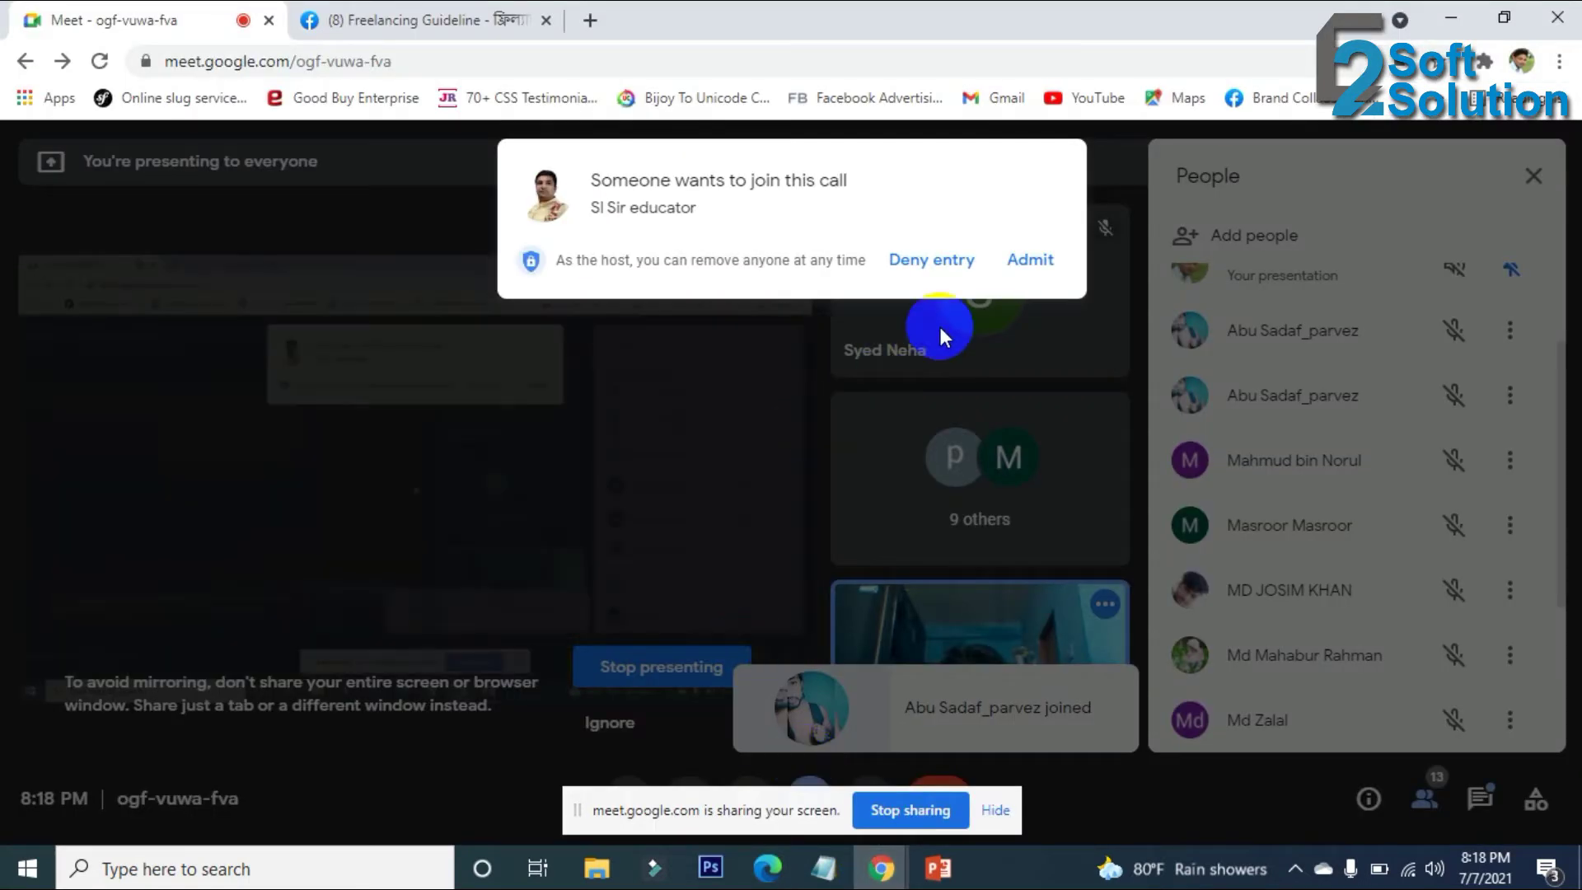
left_click(1030, 259)
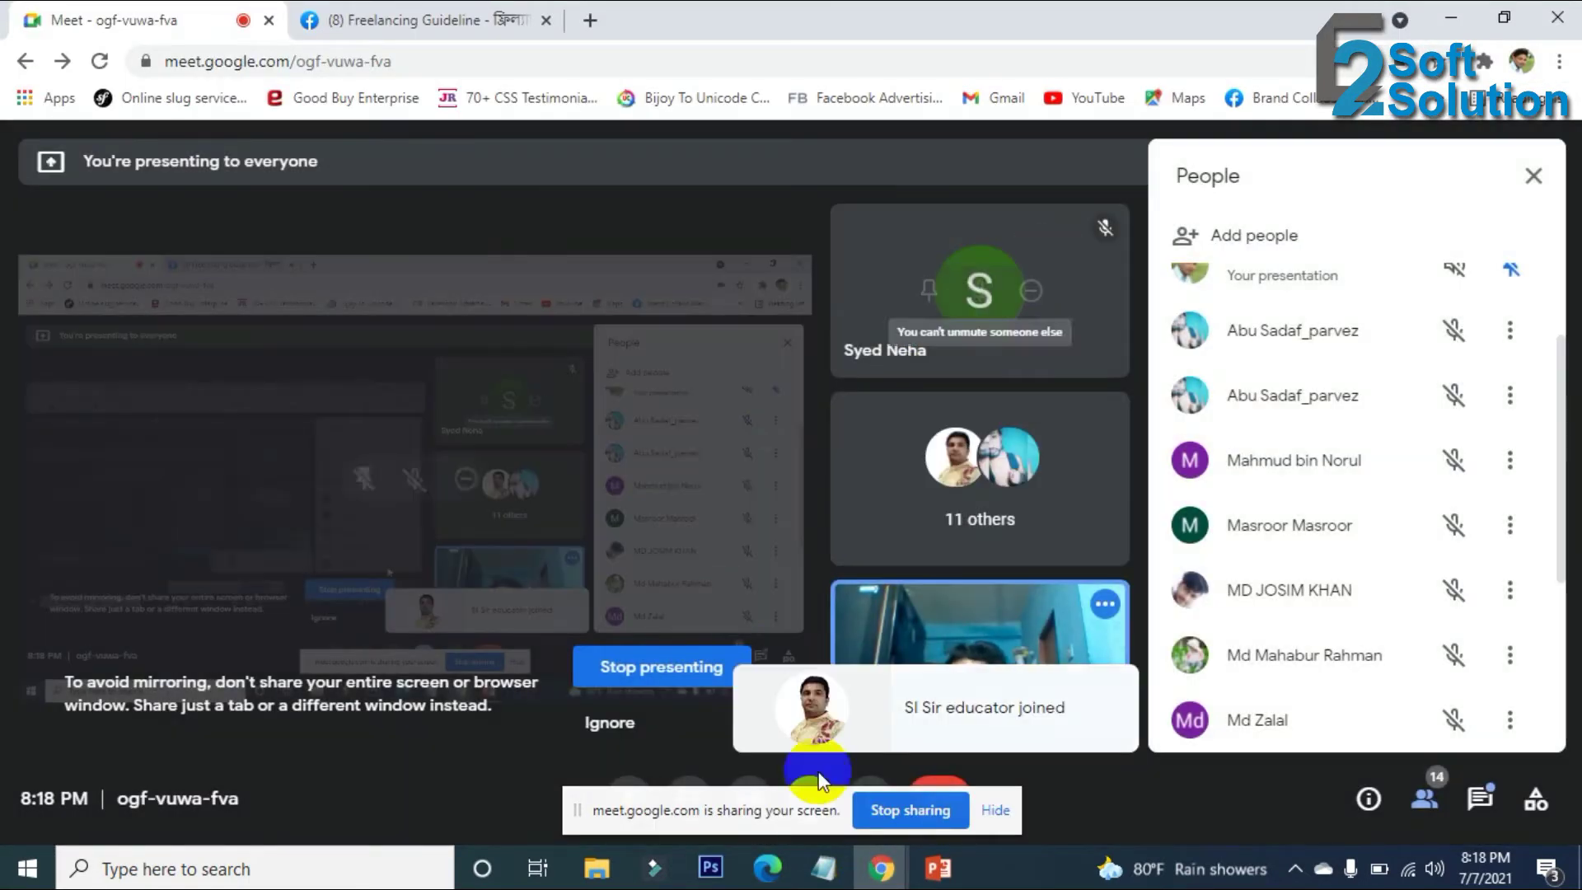
mouse_move(768, 865)
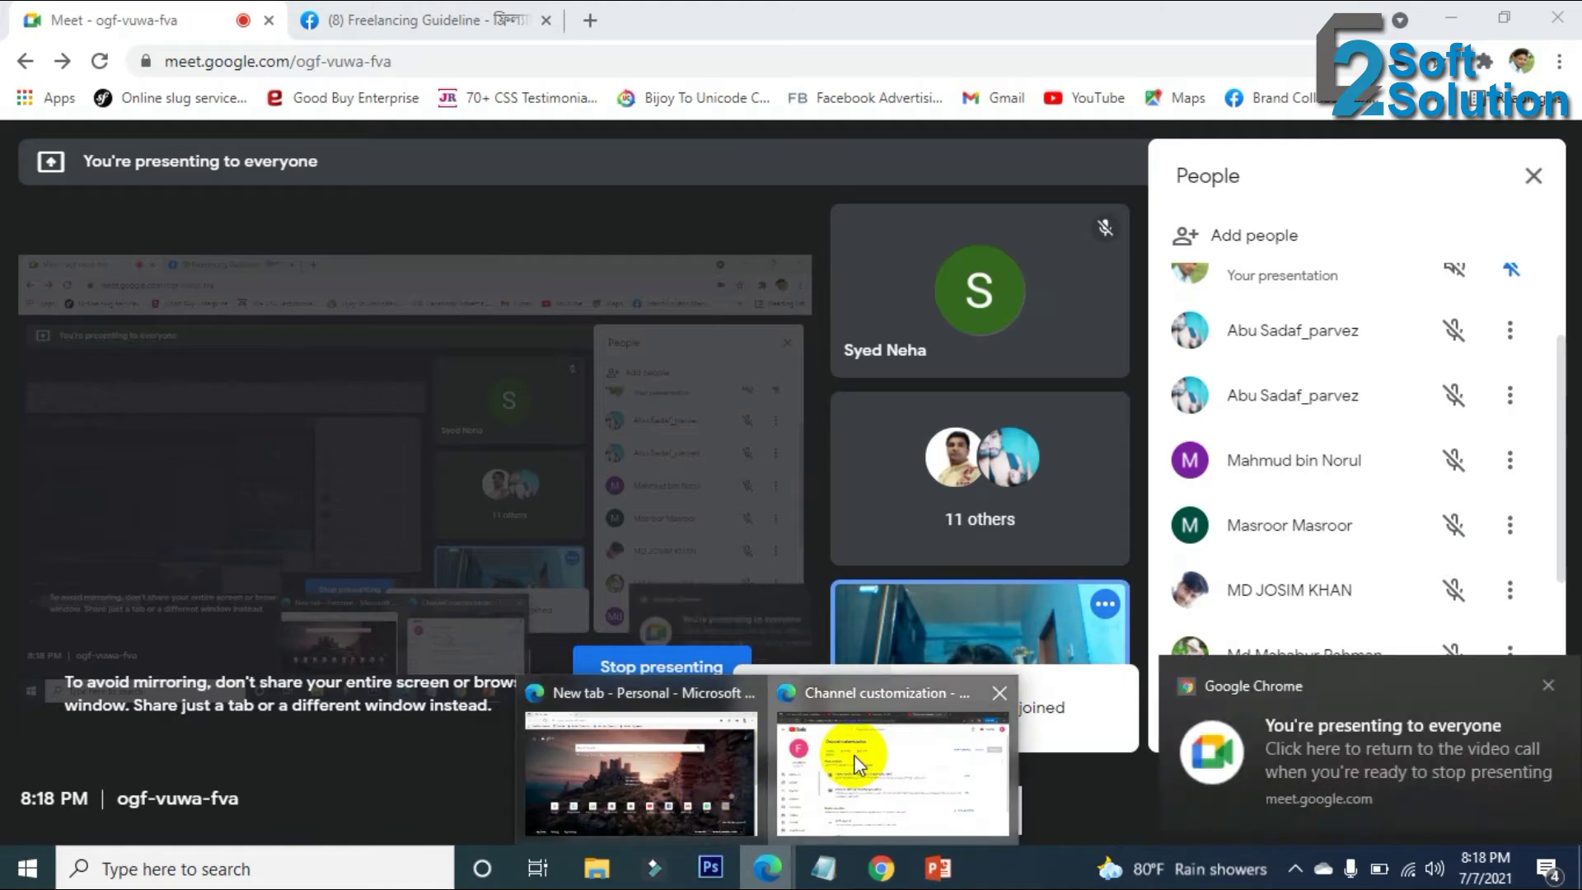
left_click(859, 764)
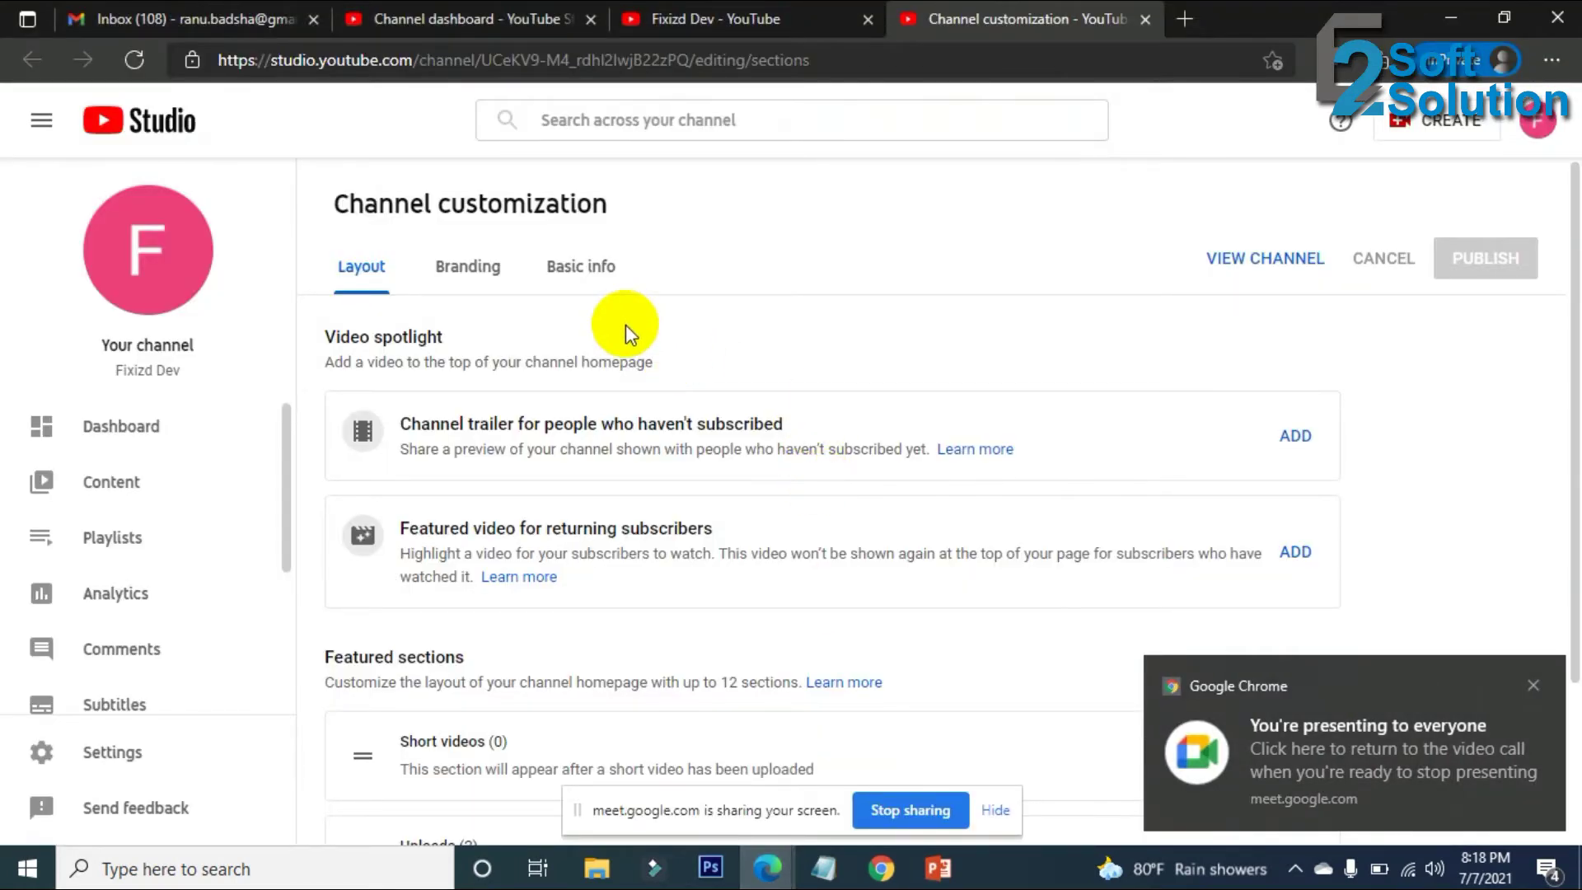
scroll(628, 330, "down", 1)
scroll(617, 367, "up", 1)
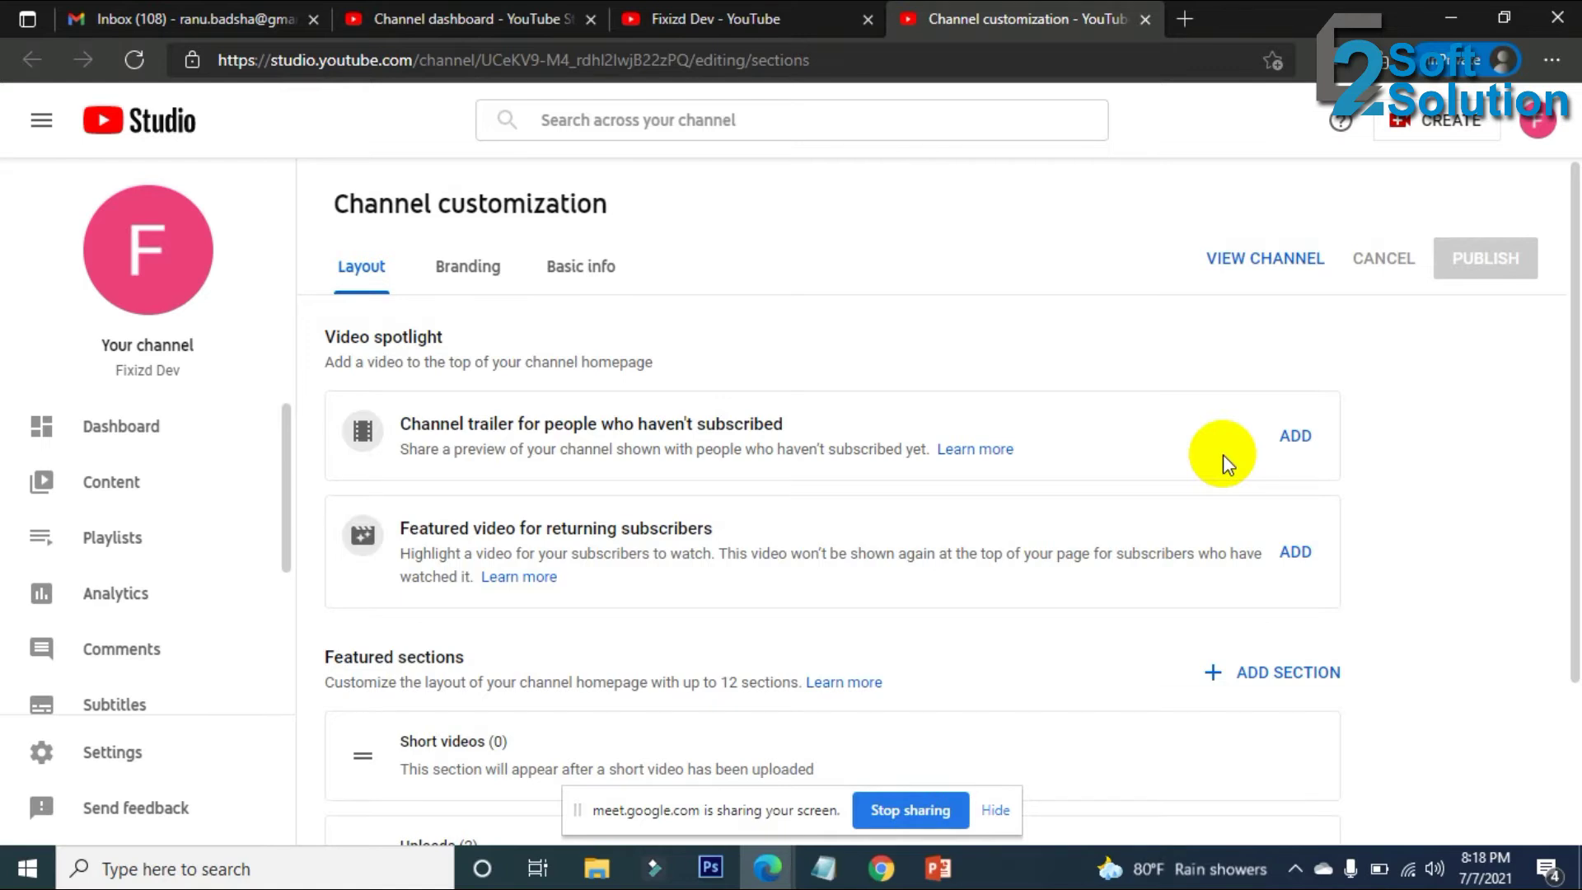
left_click(1292, 443)
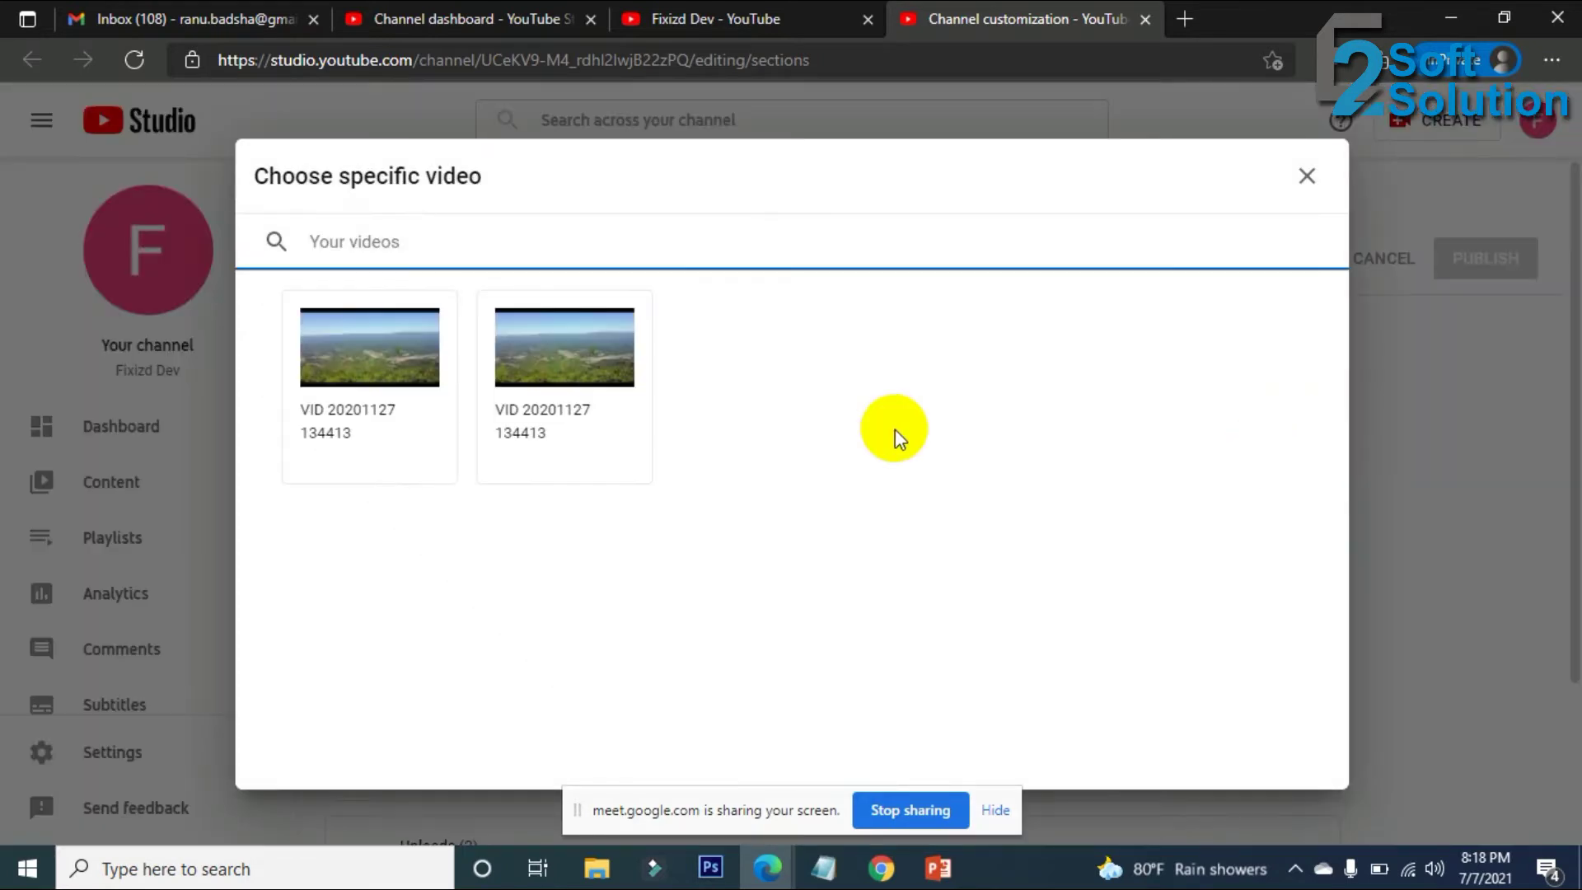
left_click(569, 366)
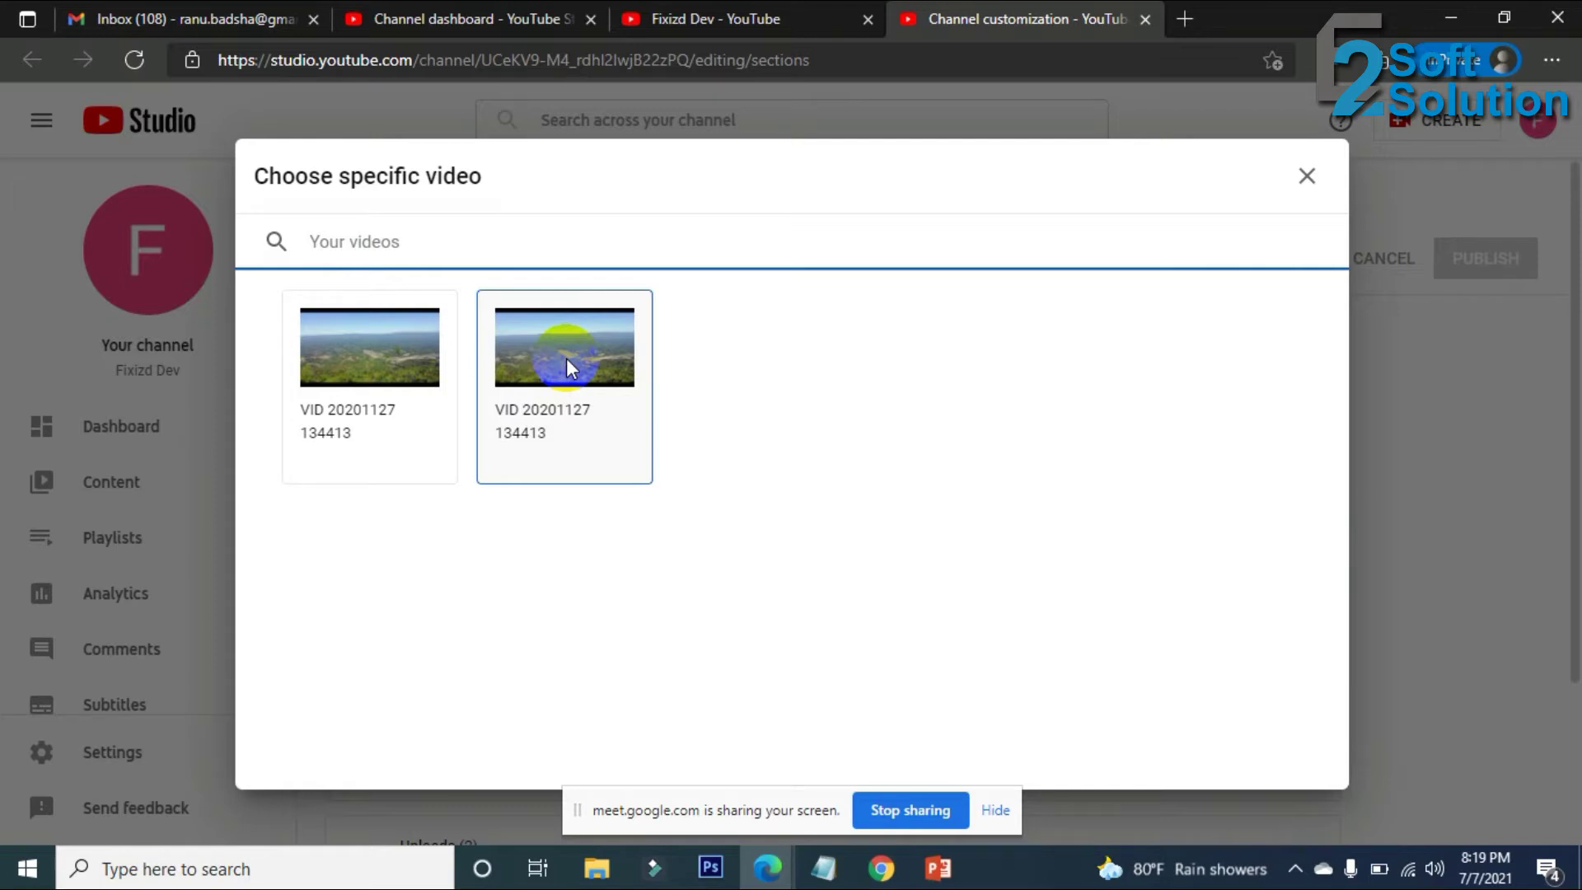
left_click(566, 358)
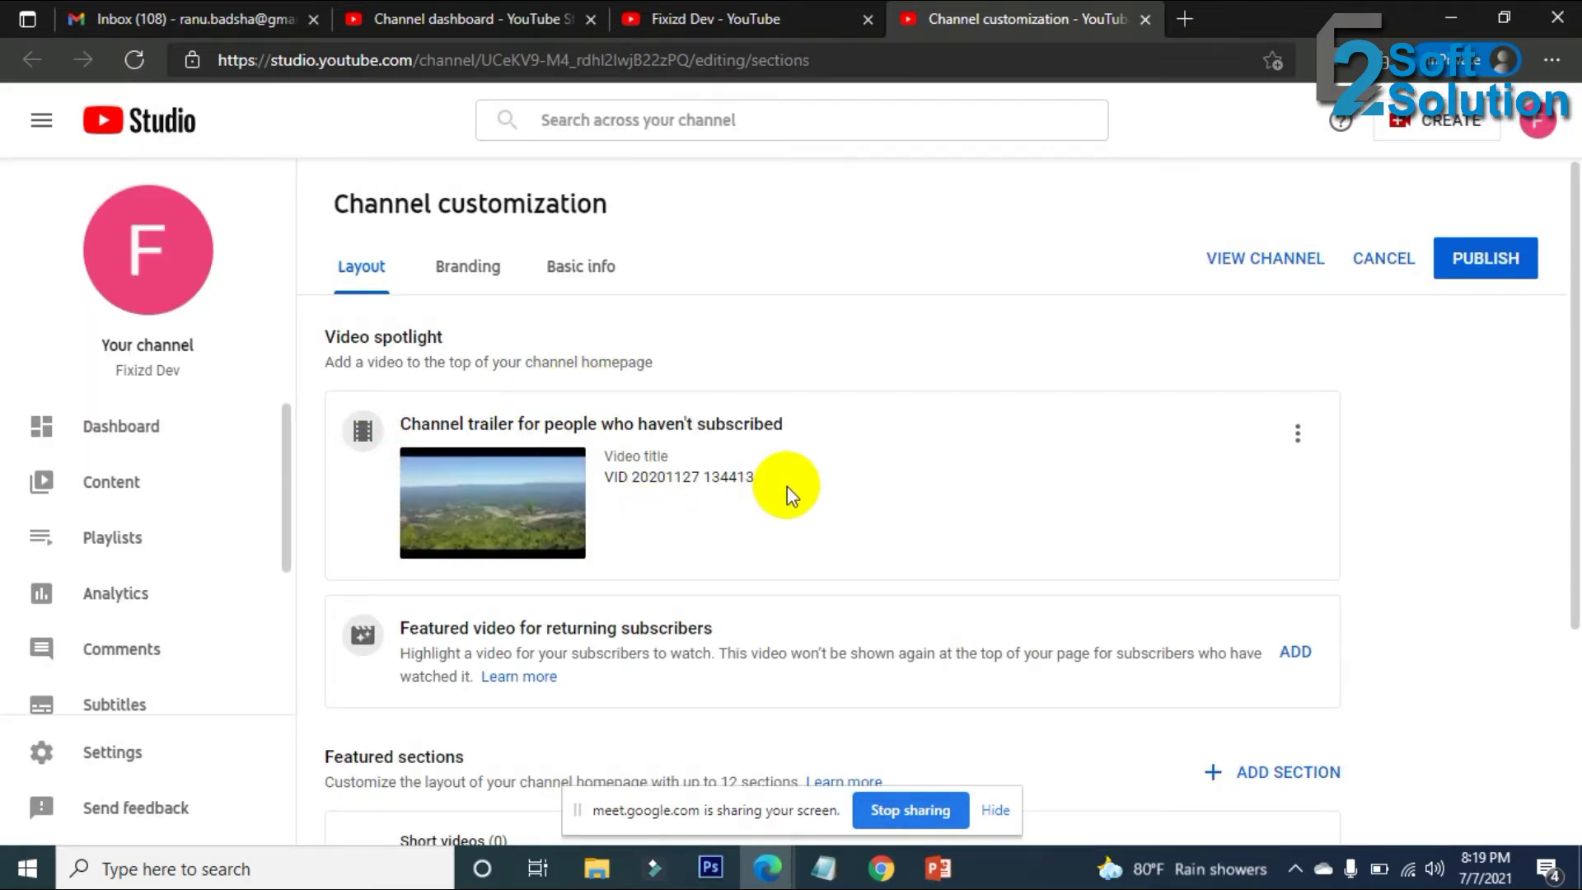
Copy the heading "Featured video for returning subscribers", check the Fixizd Dev channel page, and return to the channel customization.
scroll(788, 486, "down", 1)
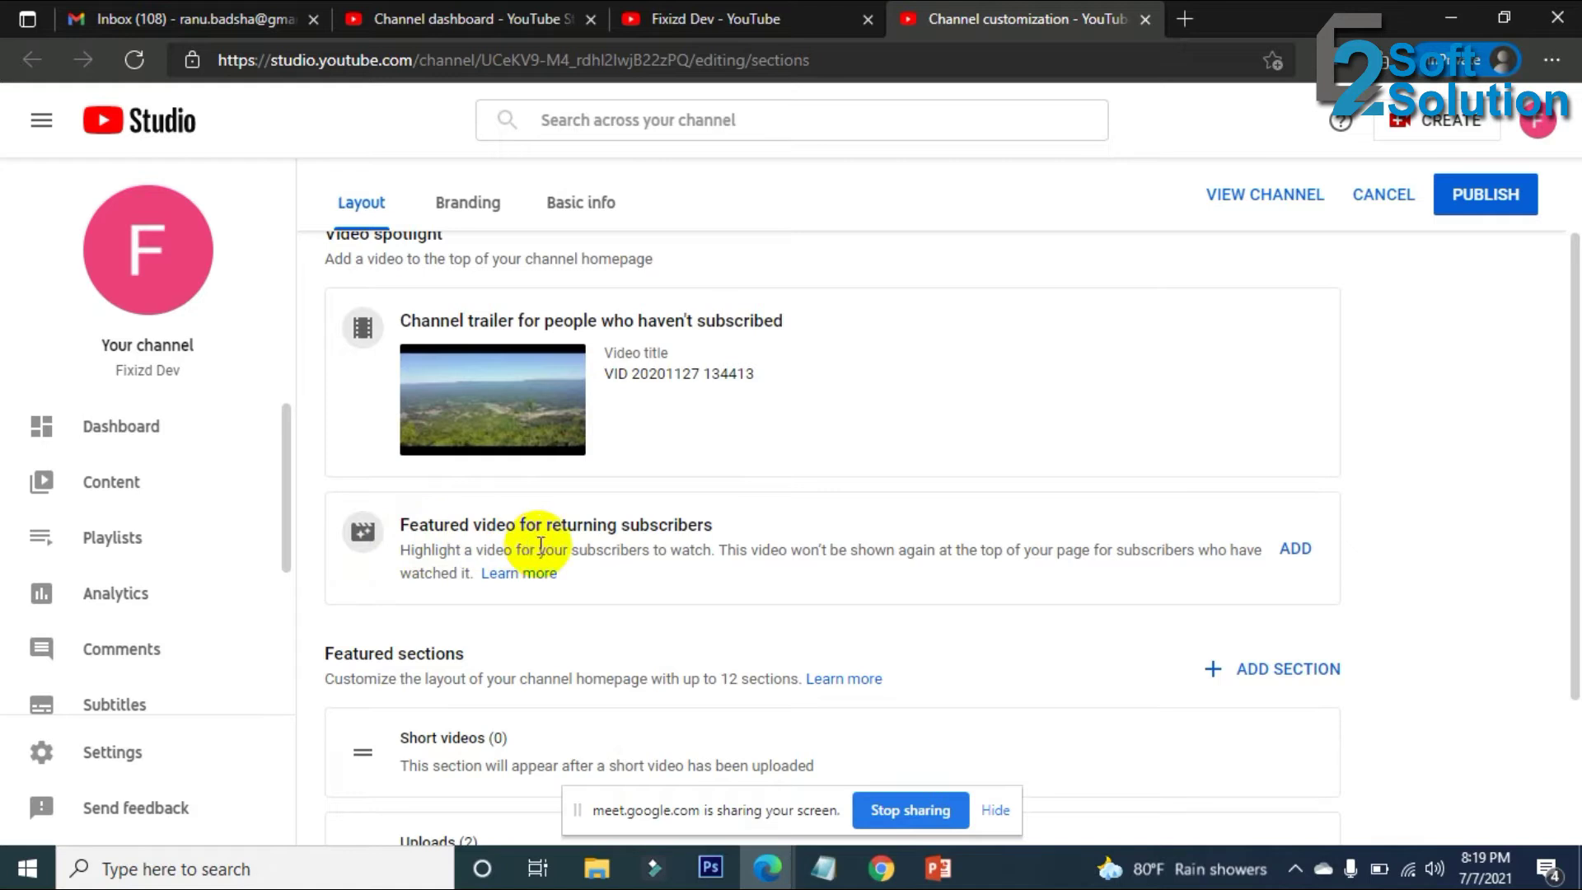
left_click_drag(738, 527, 401, 527)
triple_click(525, 525)
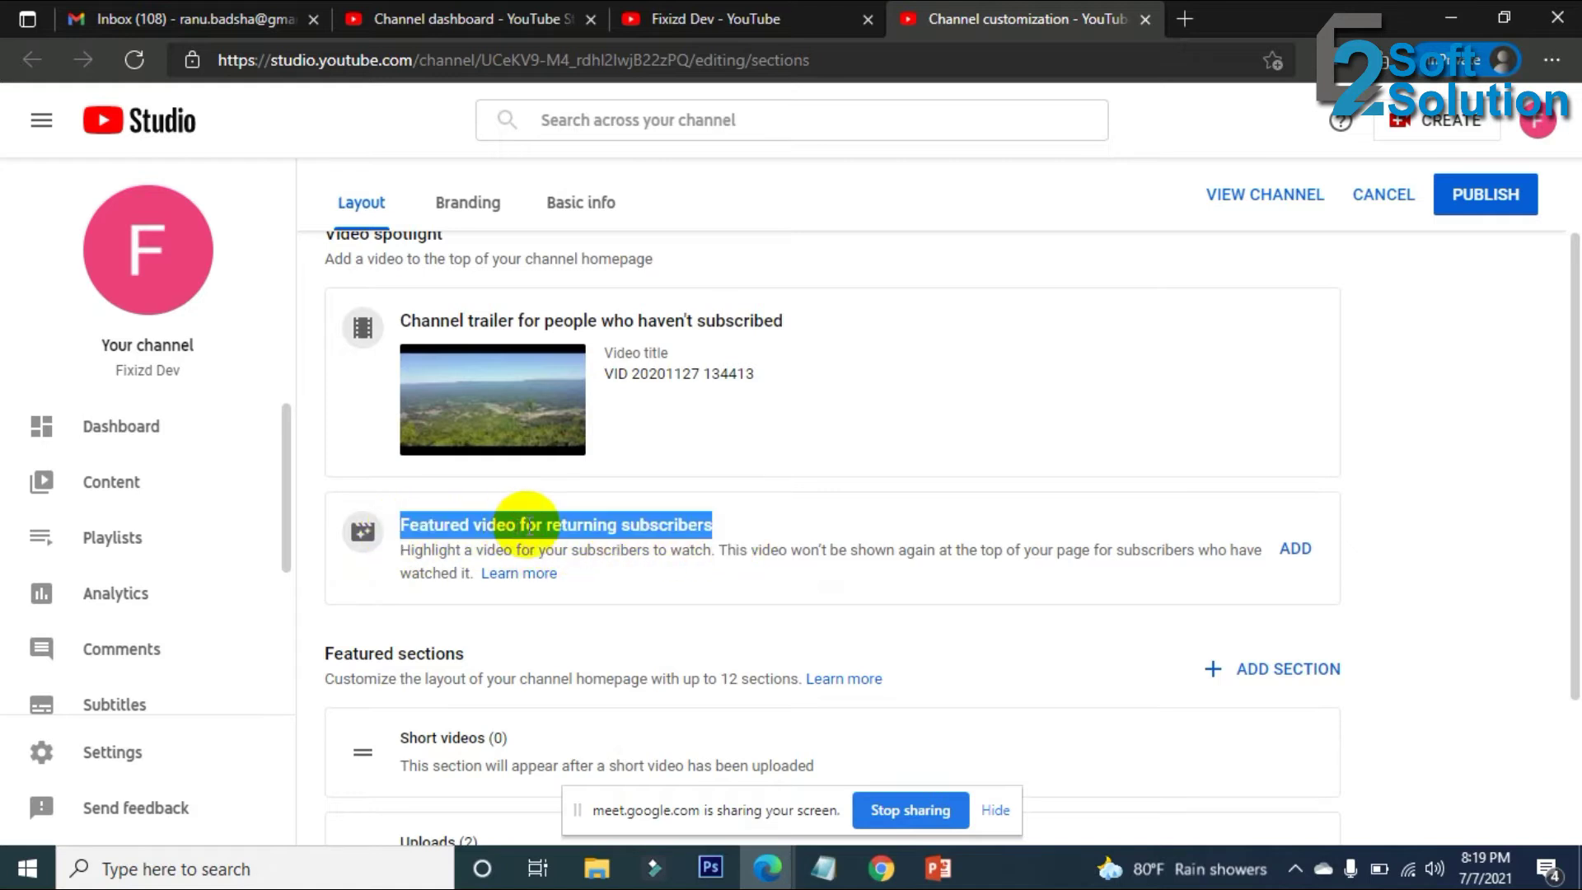
right_click(569, 525)
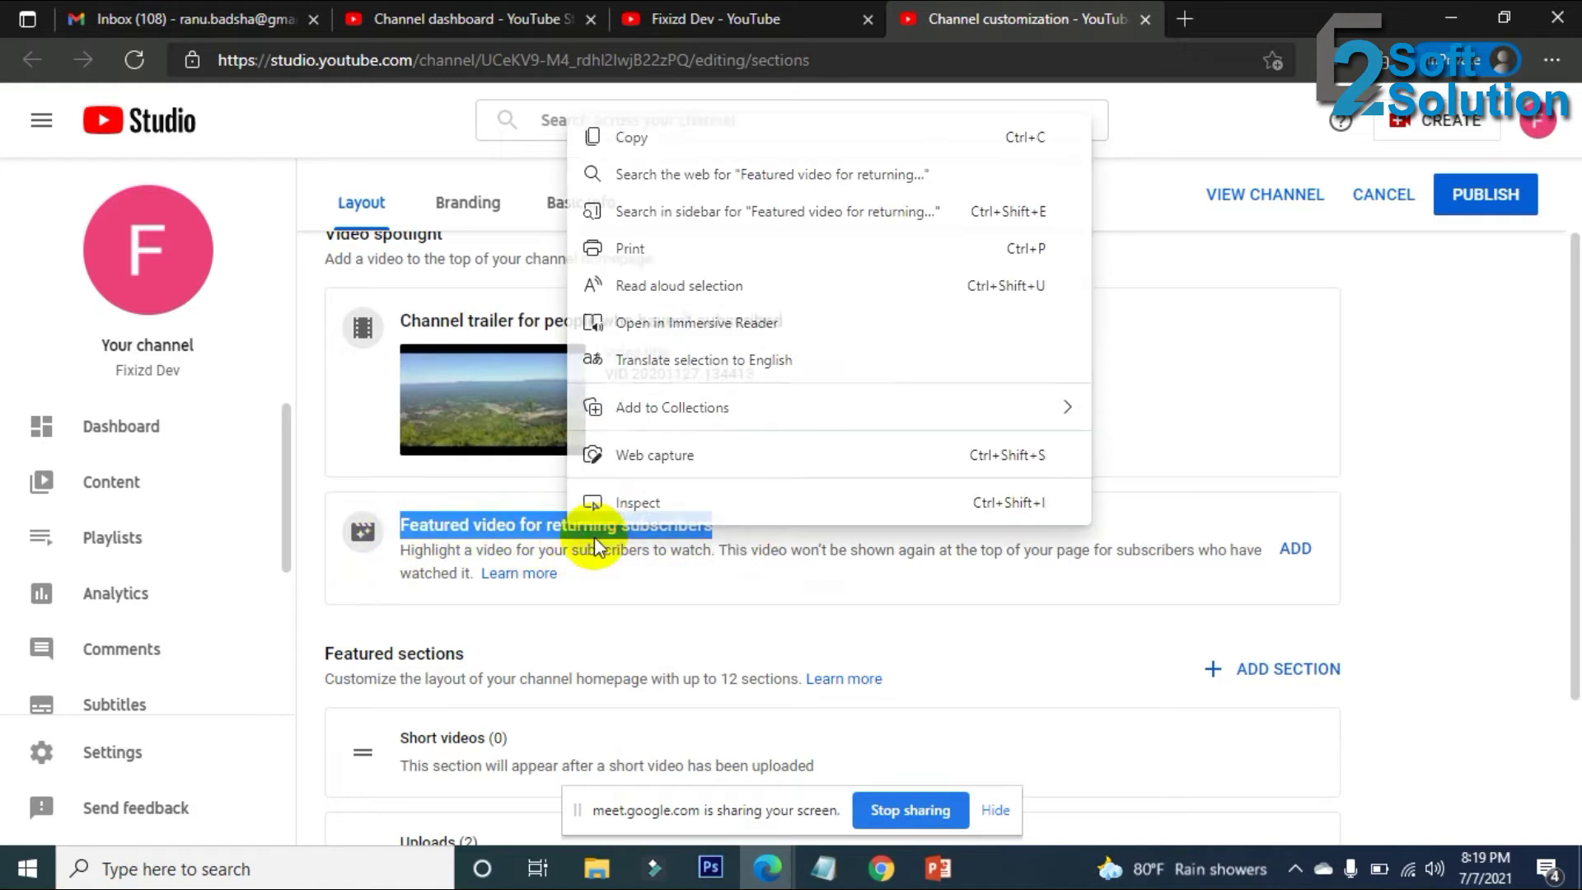
left_click(680, 125)
left_click(725, 18)
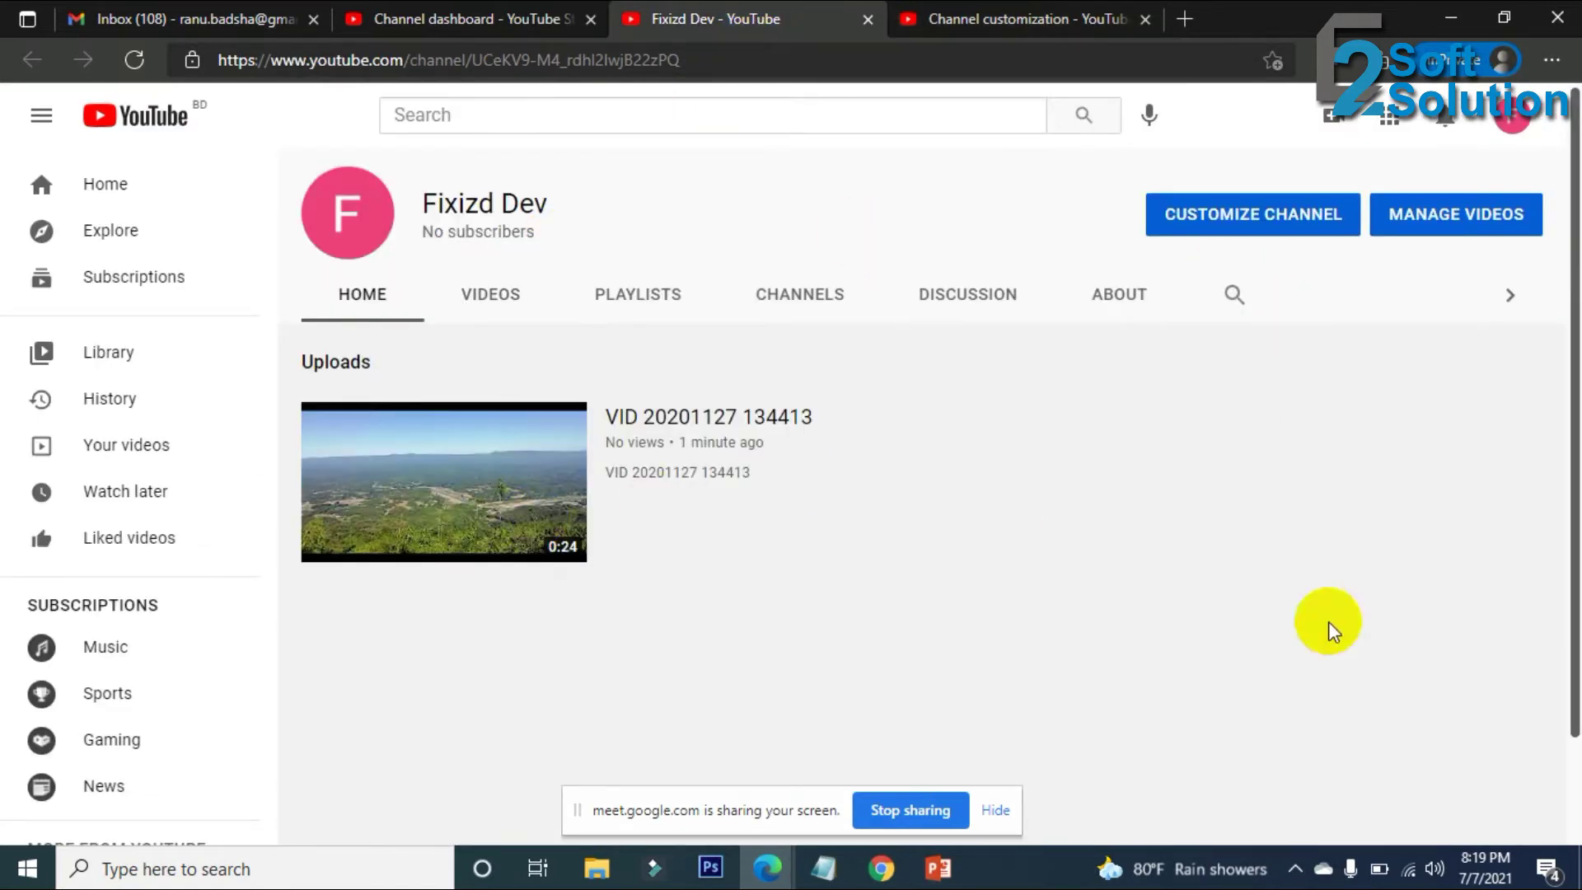
left_click(1006, 19)
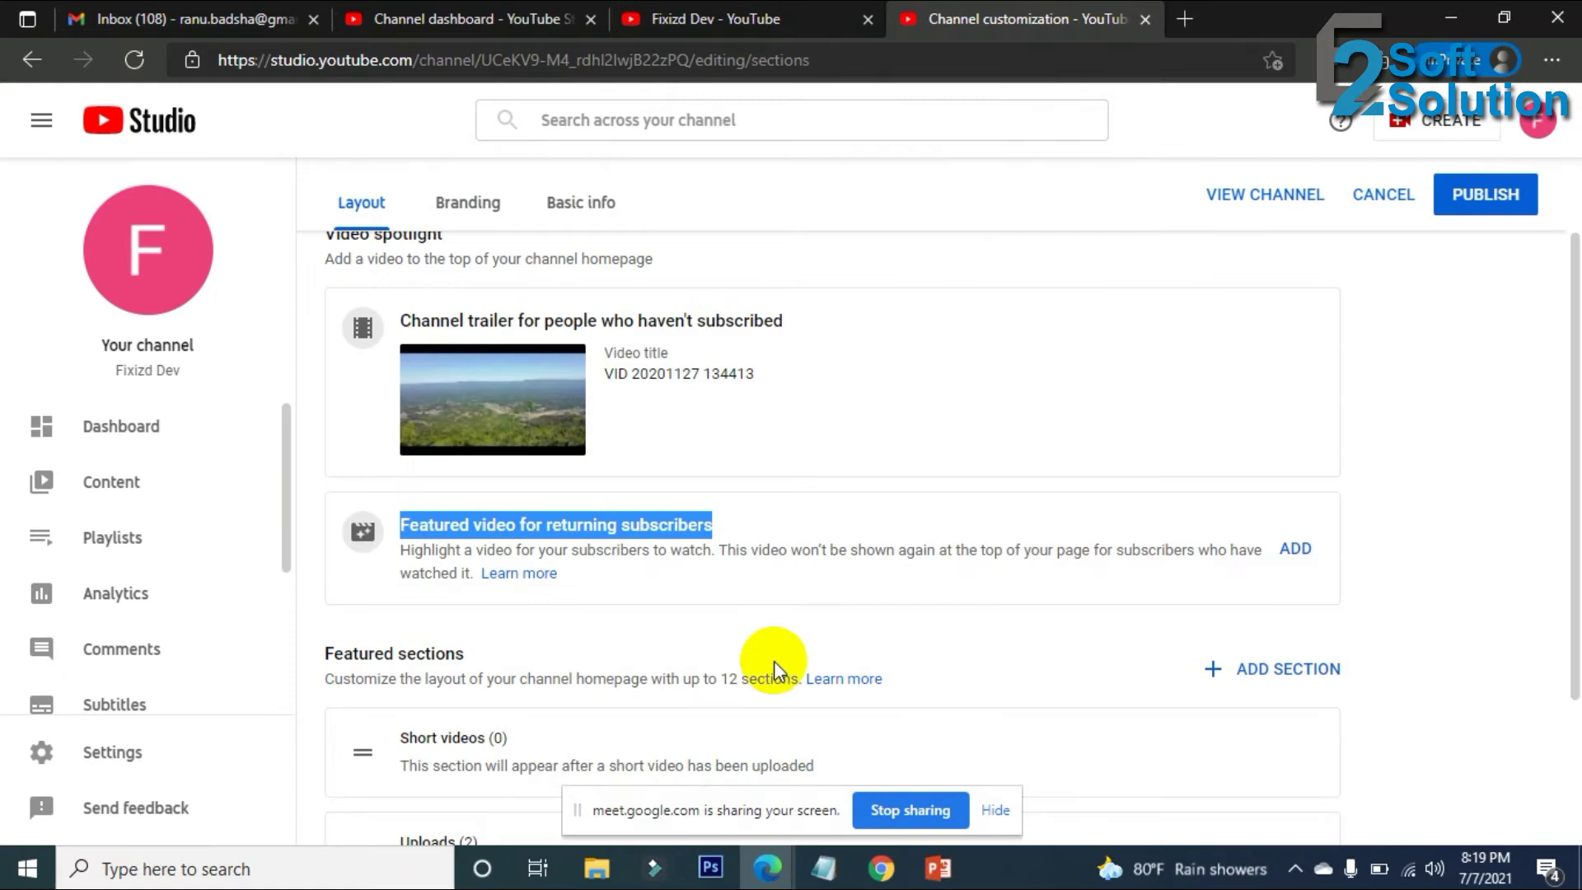
left_click(1299, 552)
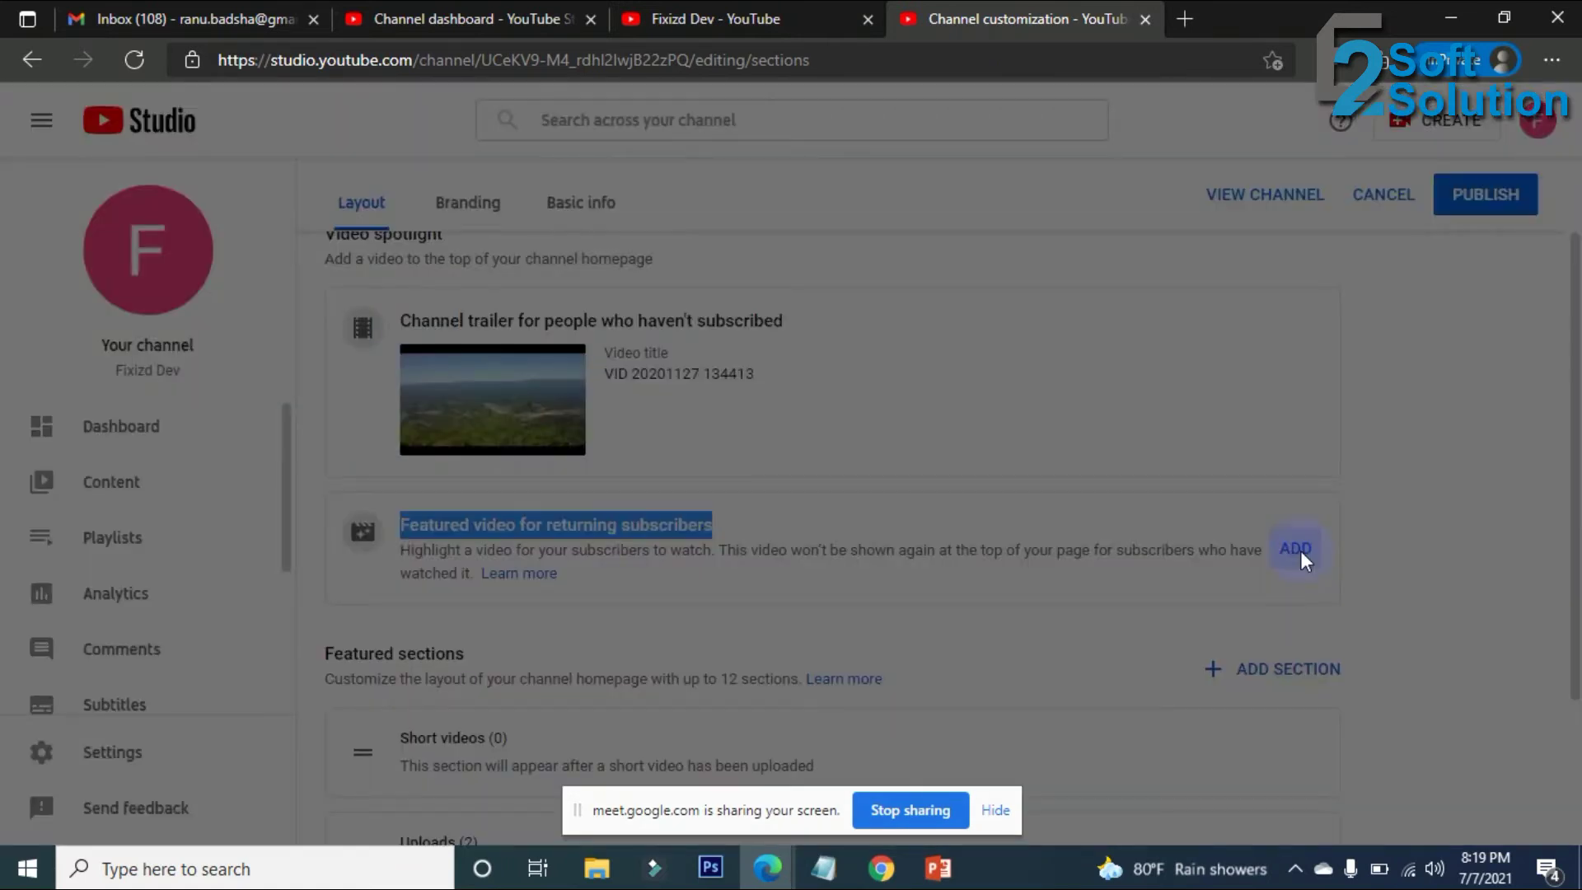
left_click(581, 396)
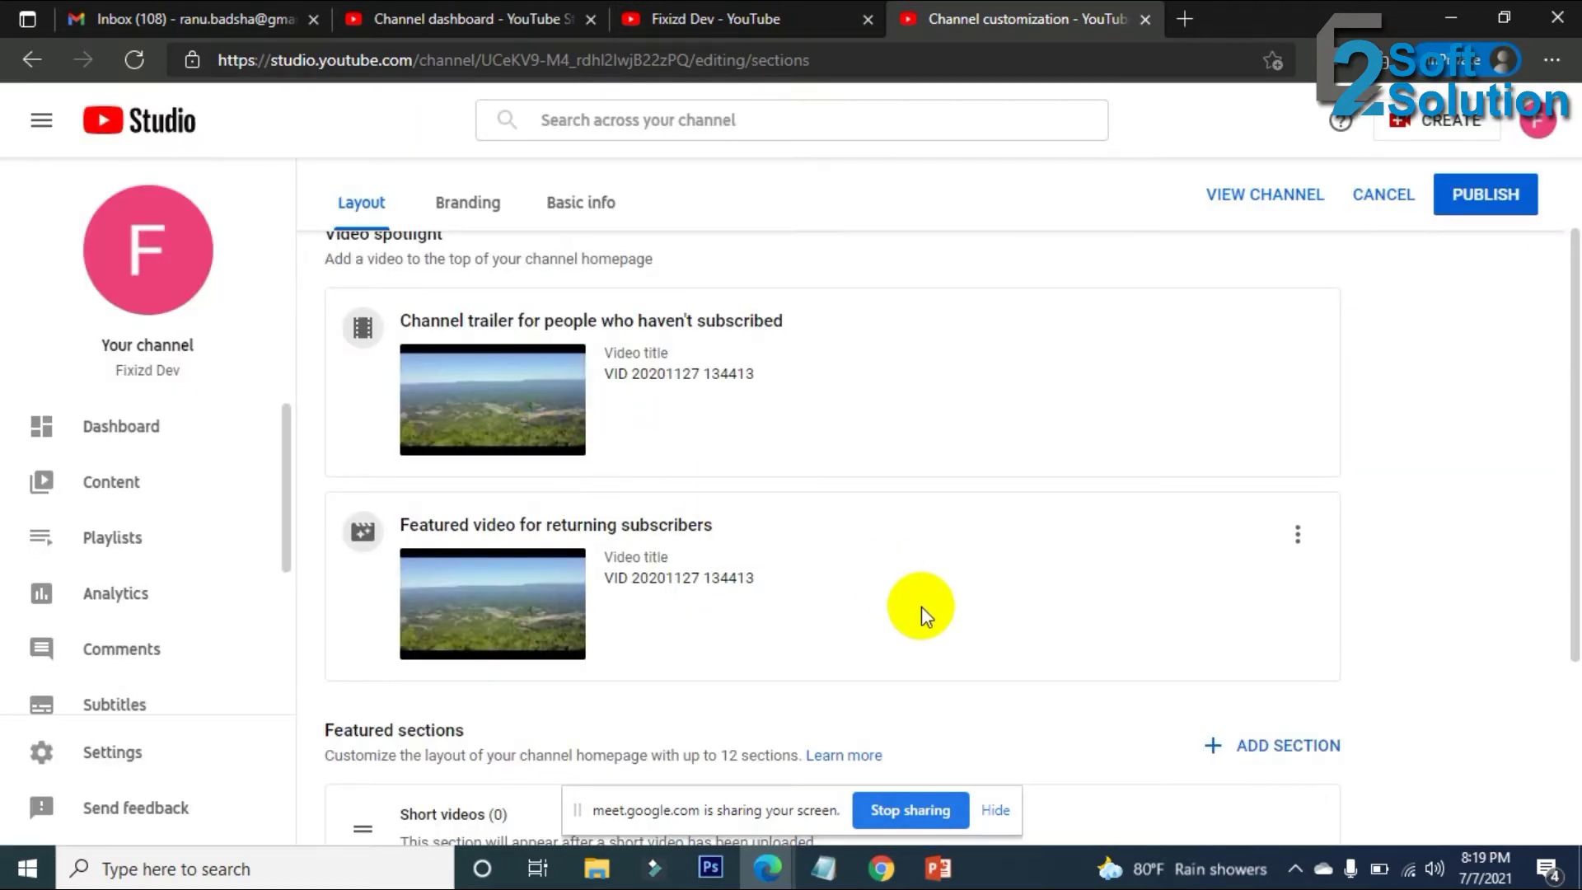
scroll(921, 609, "down", 4)
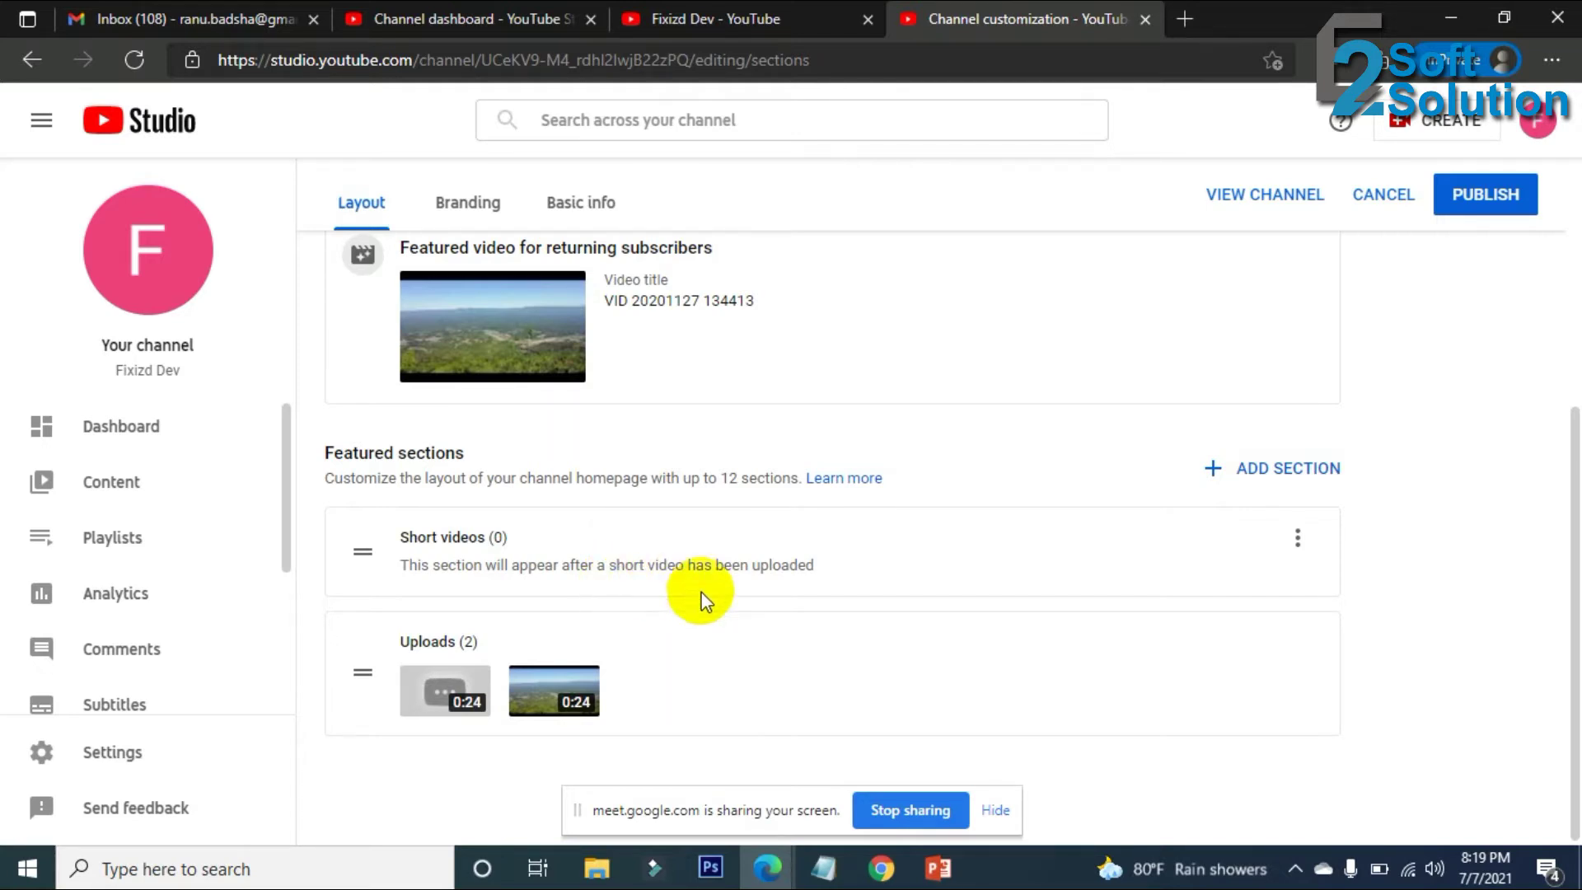
scroll(1017, 470, "up", 5)
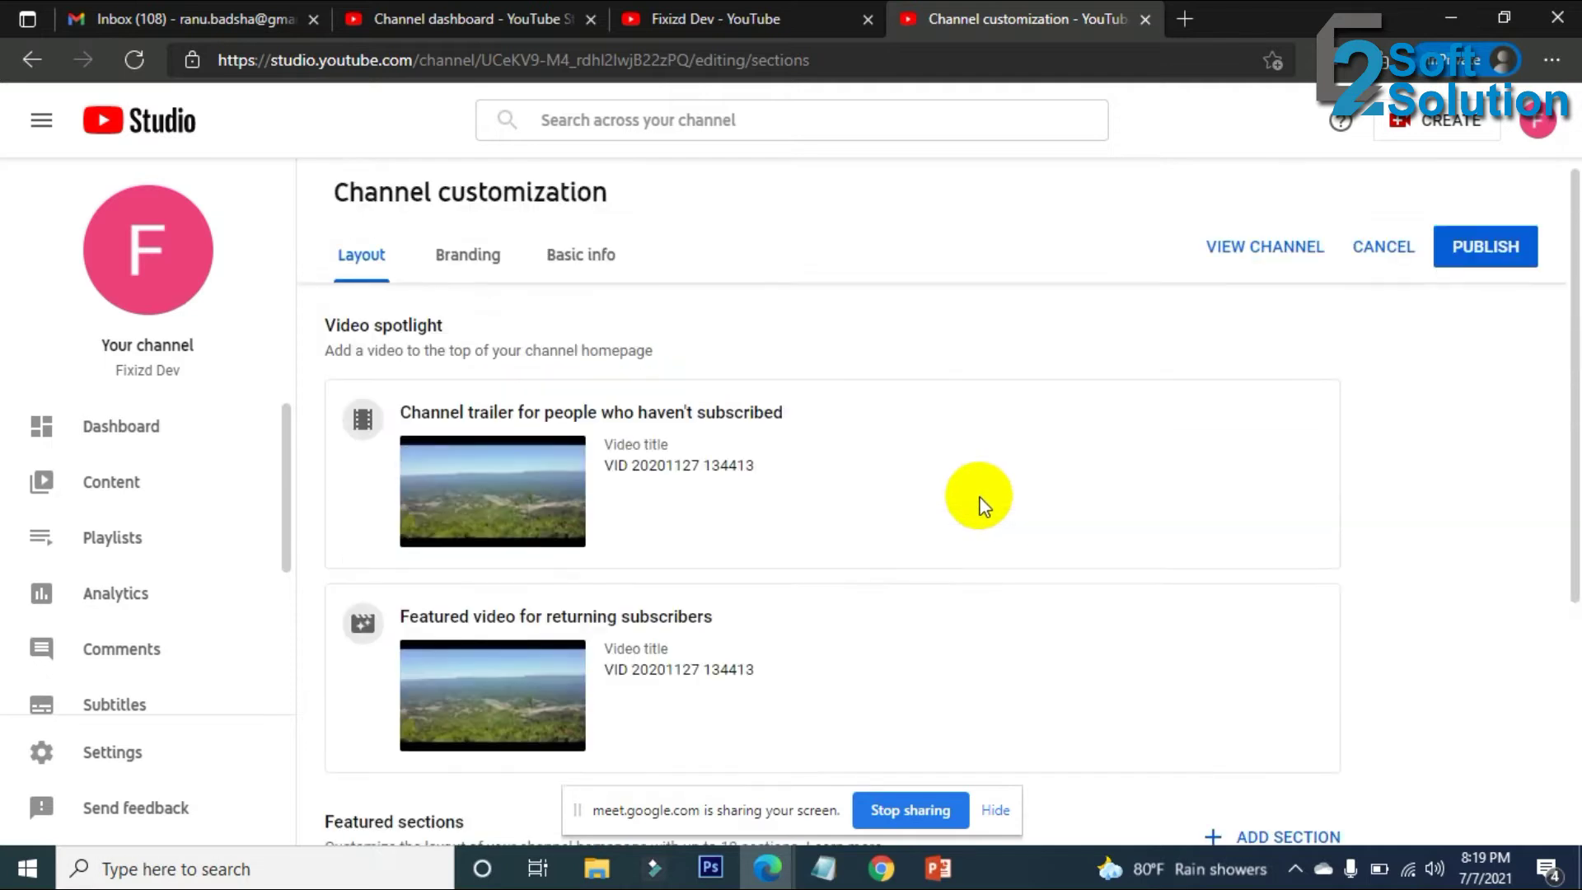
Go to the channel's branding settings and upload the JPG photo from the Desktop as the profile picture.
left_click(506, 262)
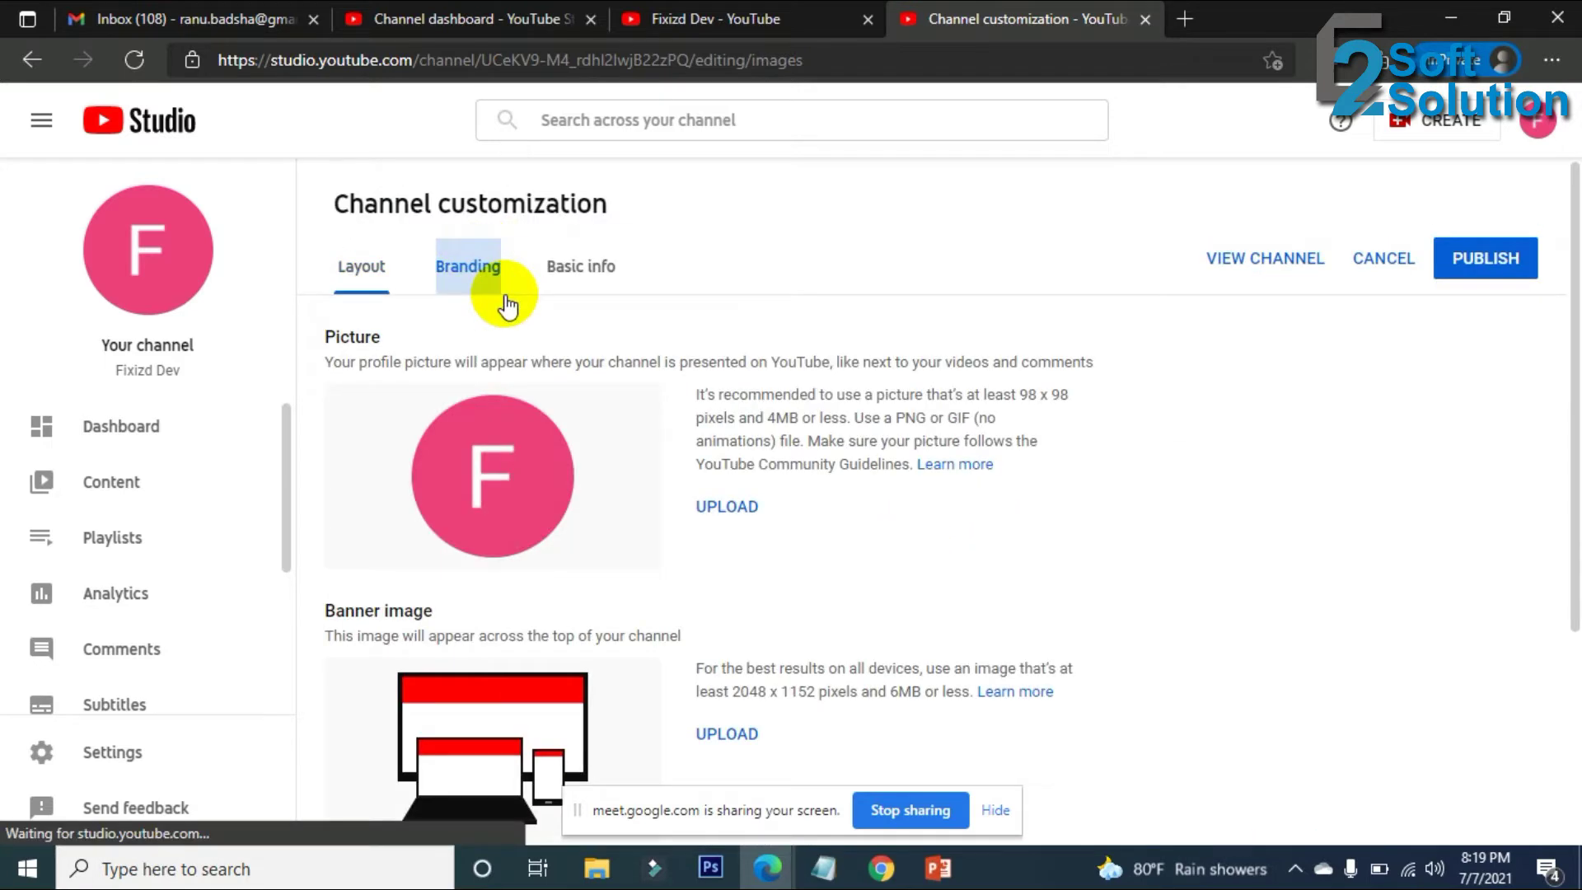
scroll(838, 497, "down", 1)
scroll(838, 497, "up", 2)
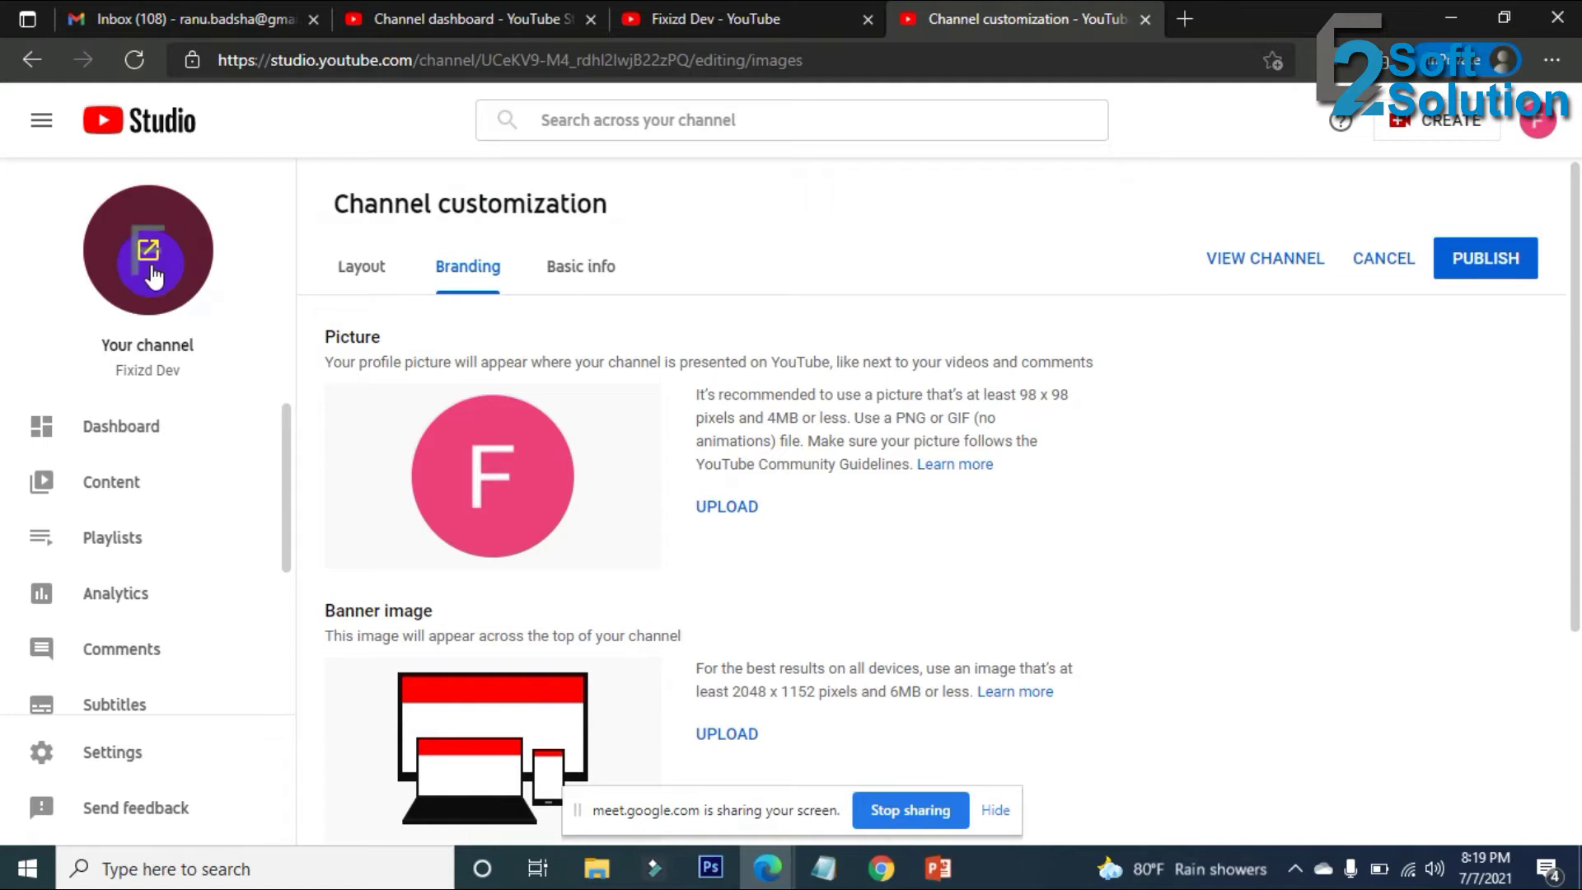
left_click(746, 512)
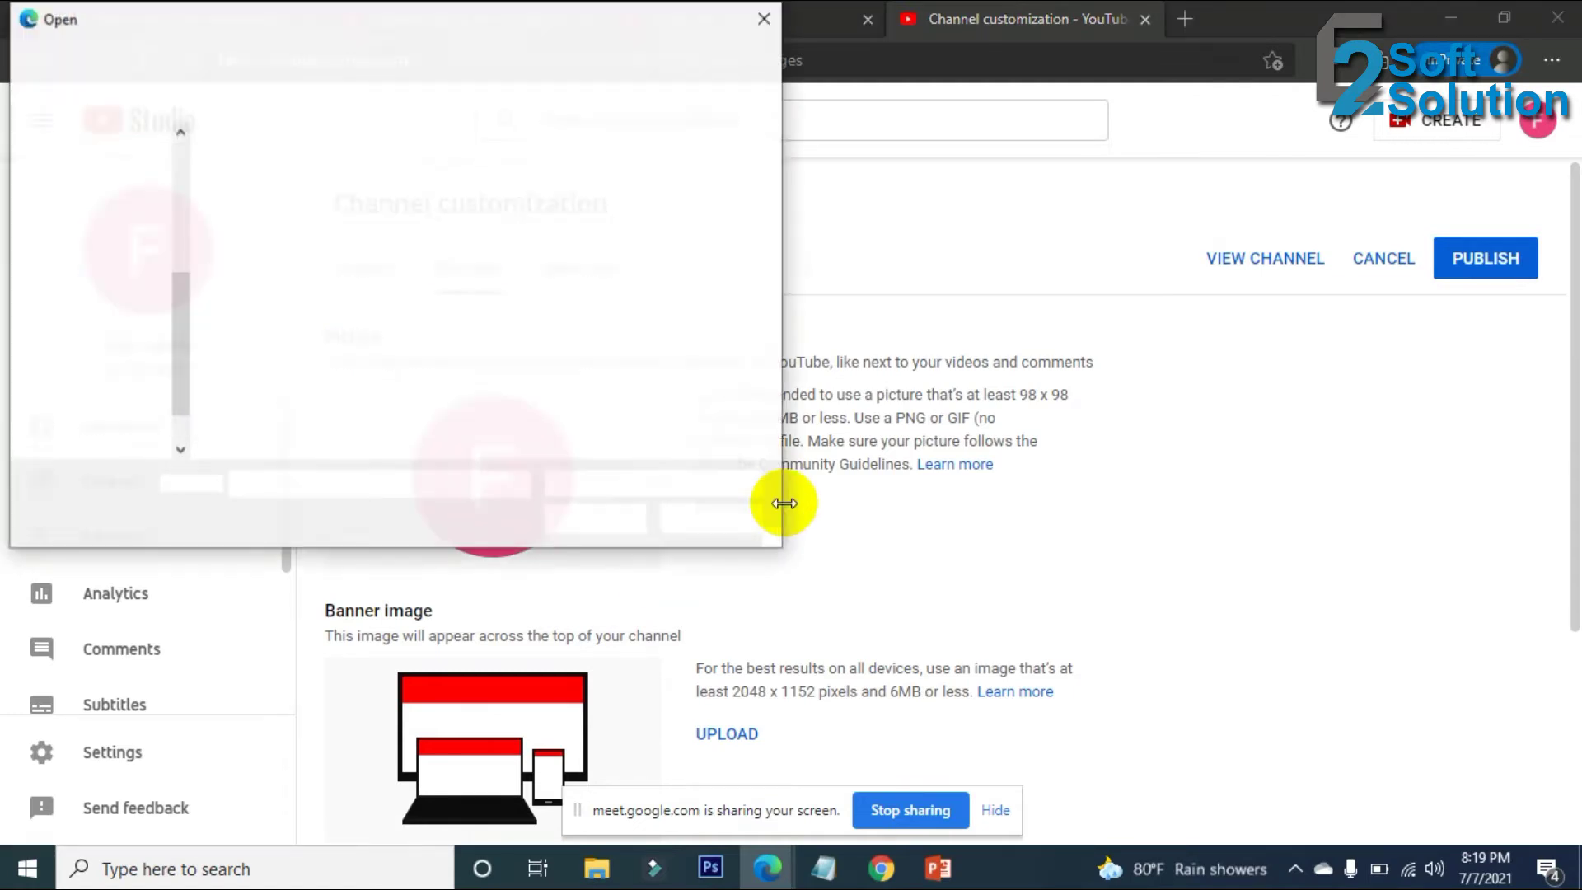
left_click(412, 197)
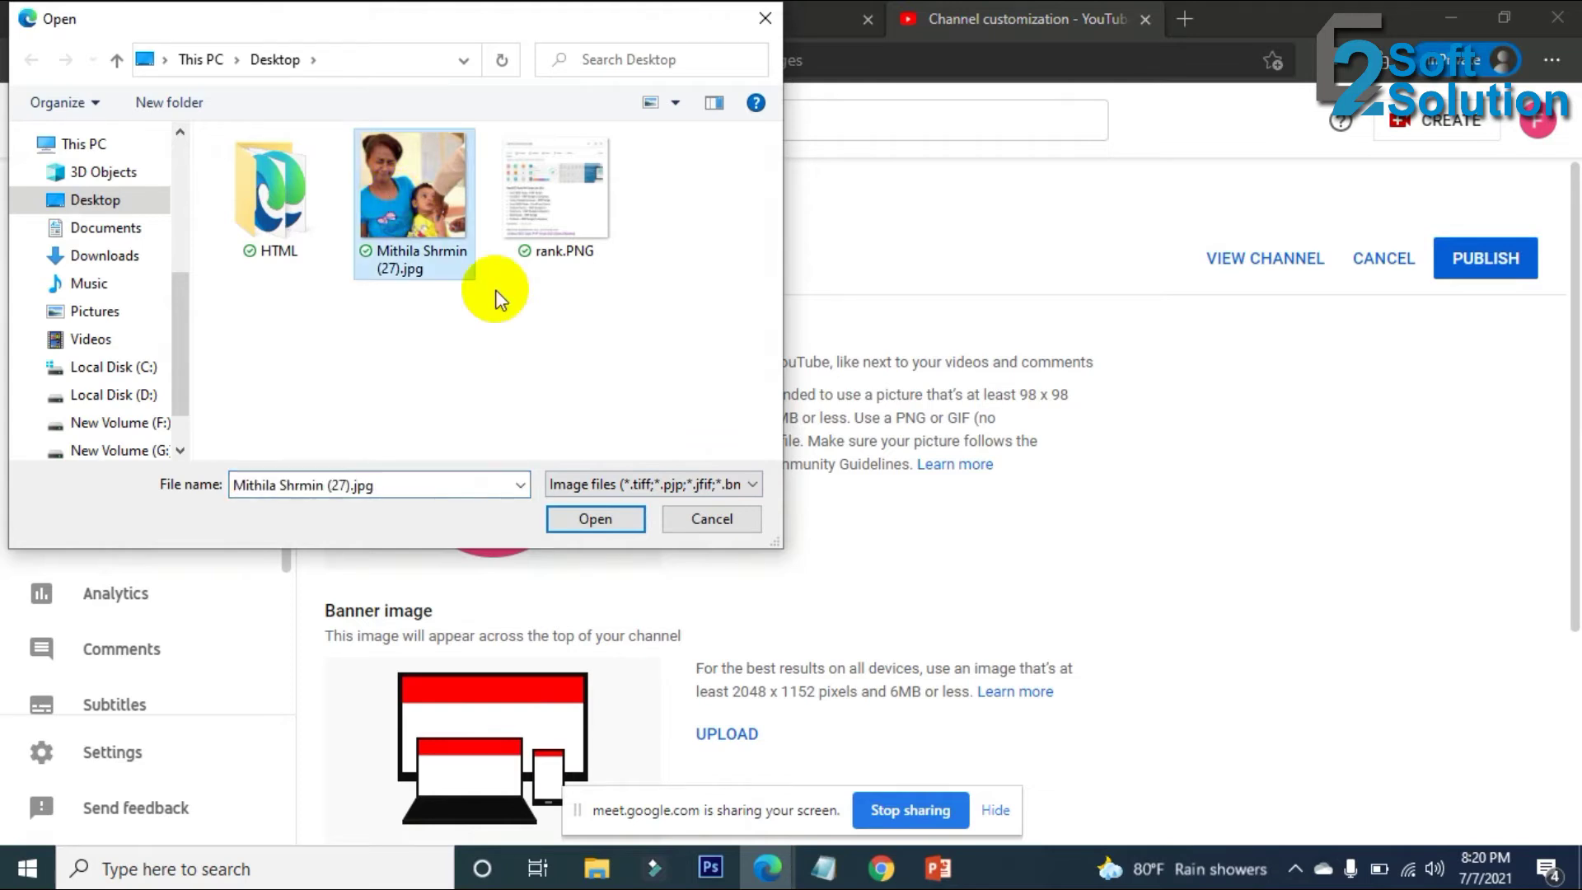
left_click(604, 517)
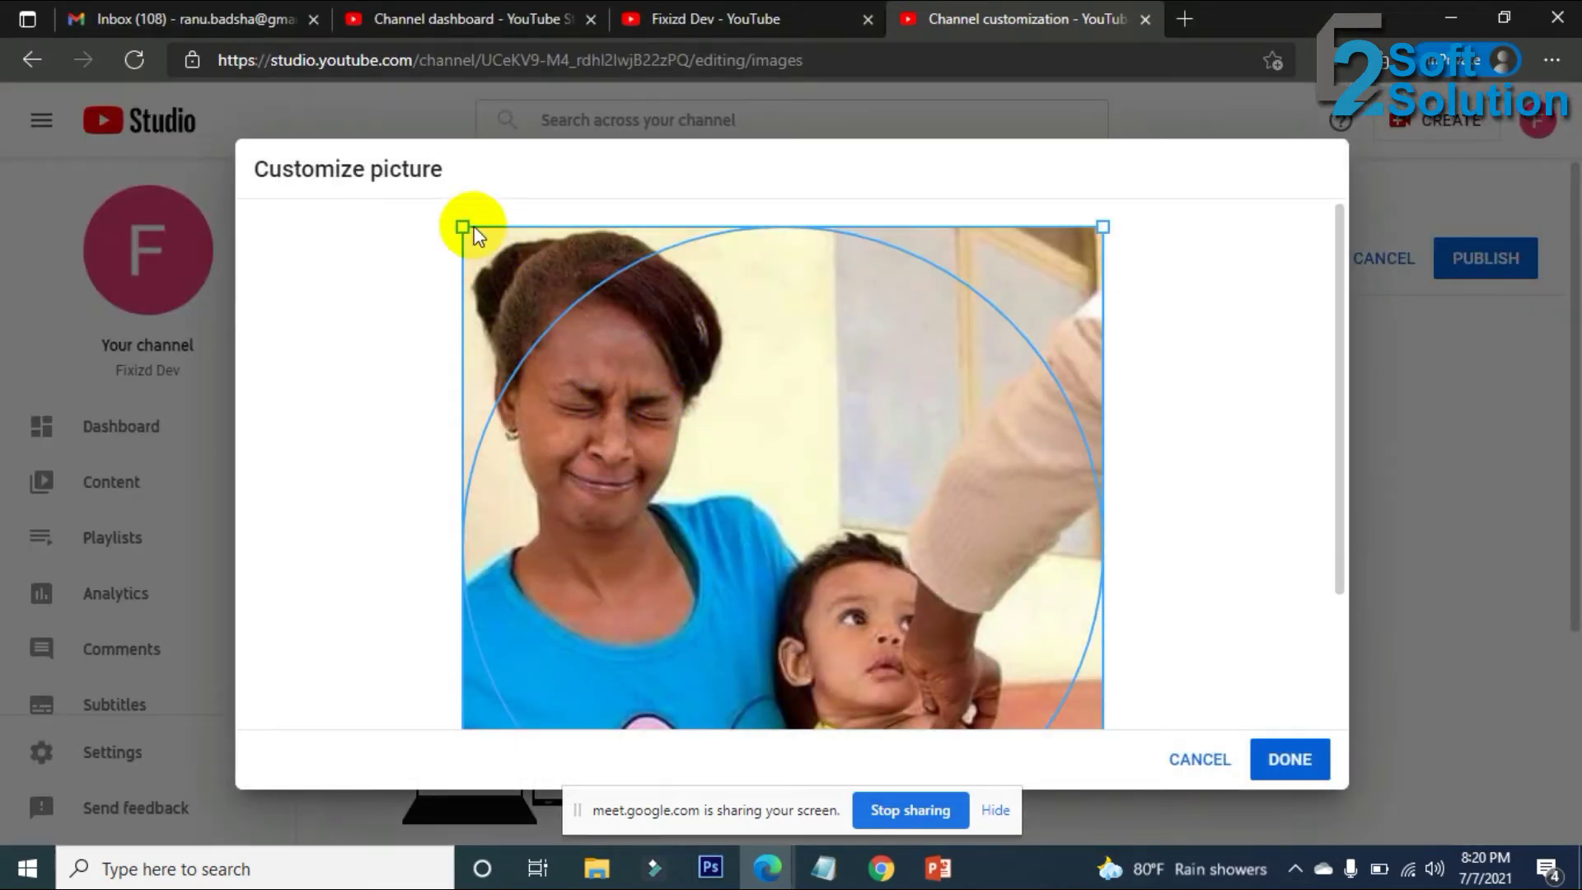
Crop the profile picture to its lower-right area around the baby and apply the crop.
left_click_drag(464, 243, 623, 412)
left_click_drag(707, 442, 816, 635)
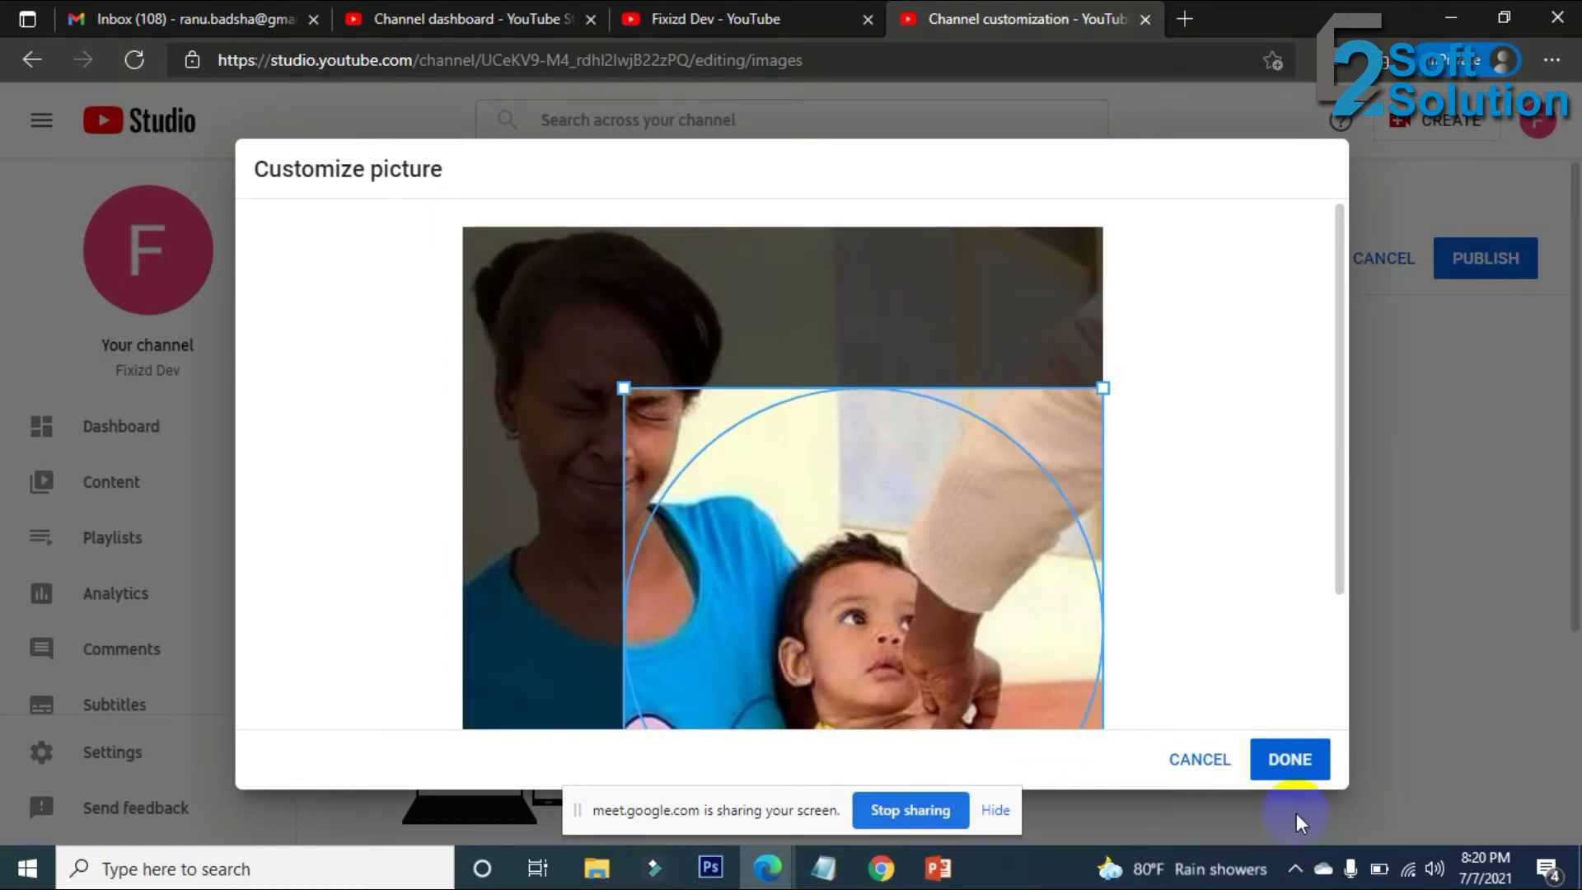
left_click(1297, 770)
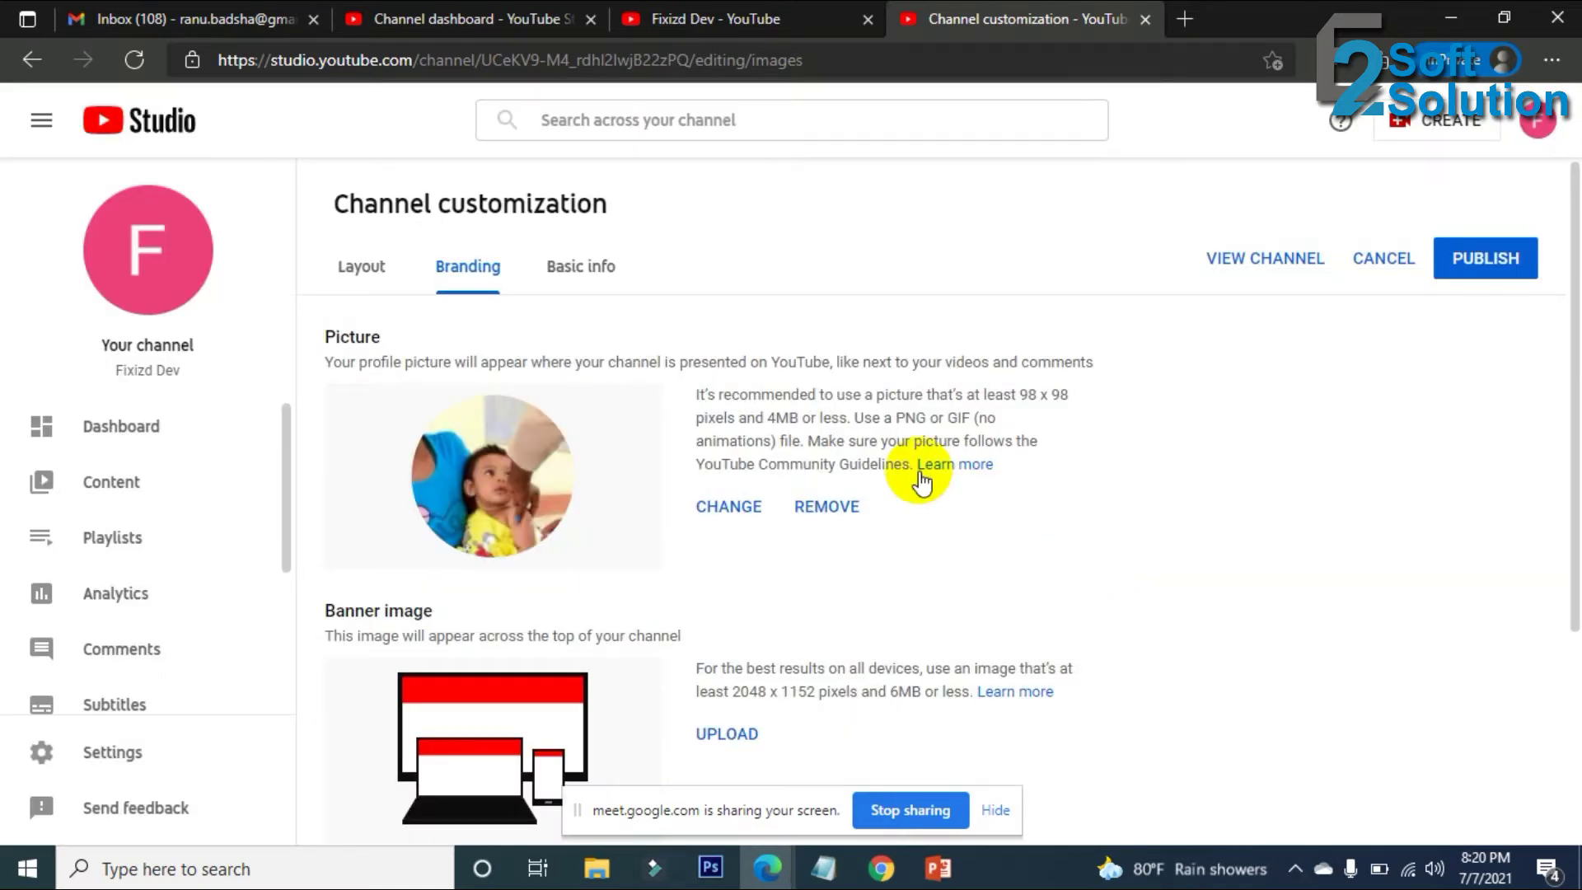
Read the recommended pixel dimensions and maximum file size for the channel's banner image.
scroll(996, 572, "down", 3)
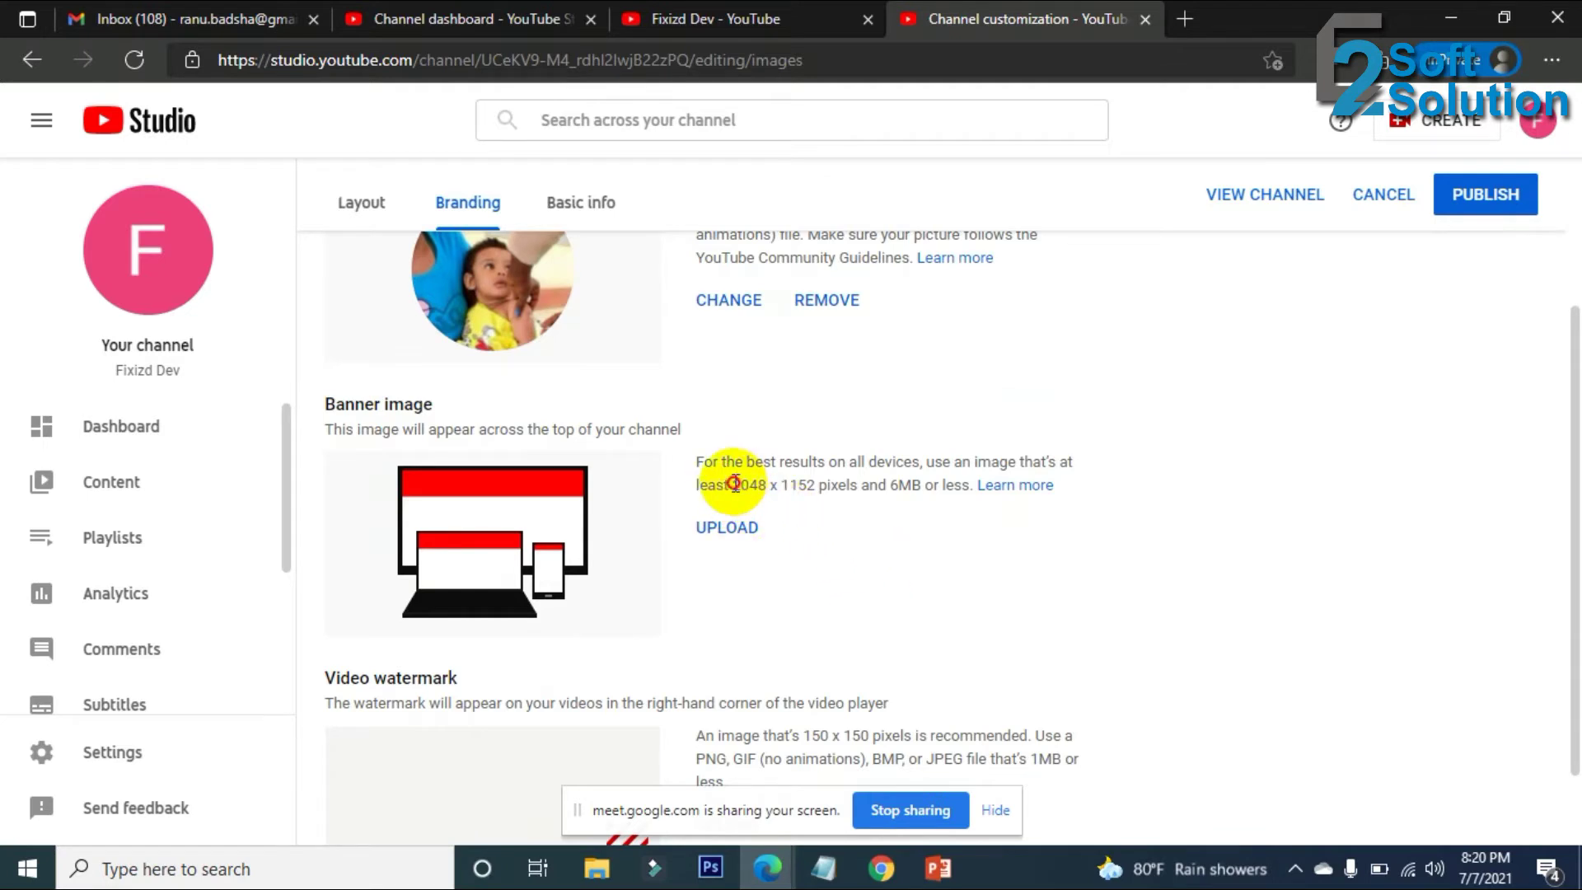
left_click_drag(734, 483, 766, 484)
double_click(798, 485)
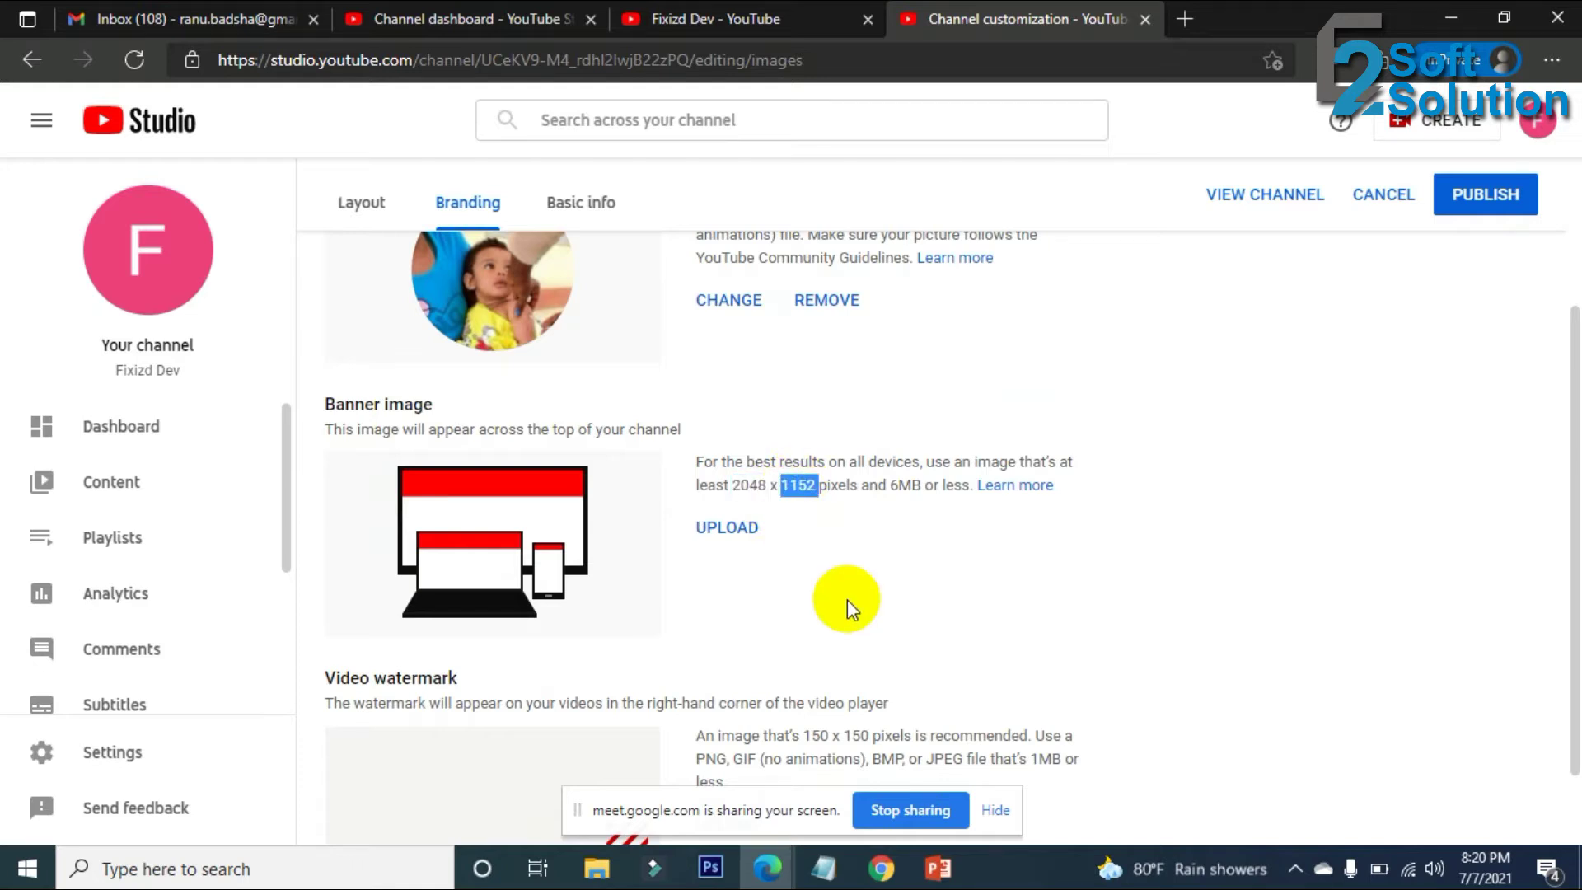
left_click(729, 485)
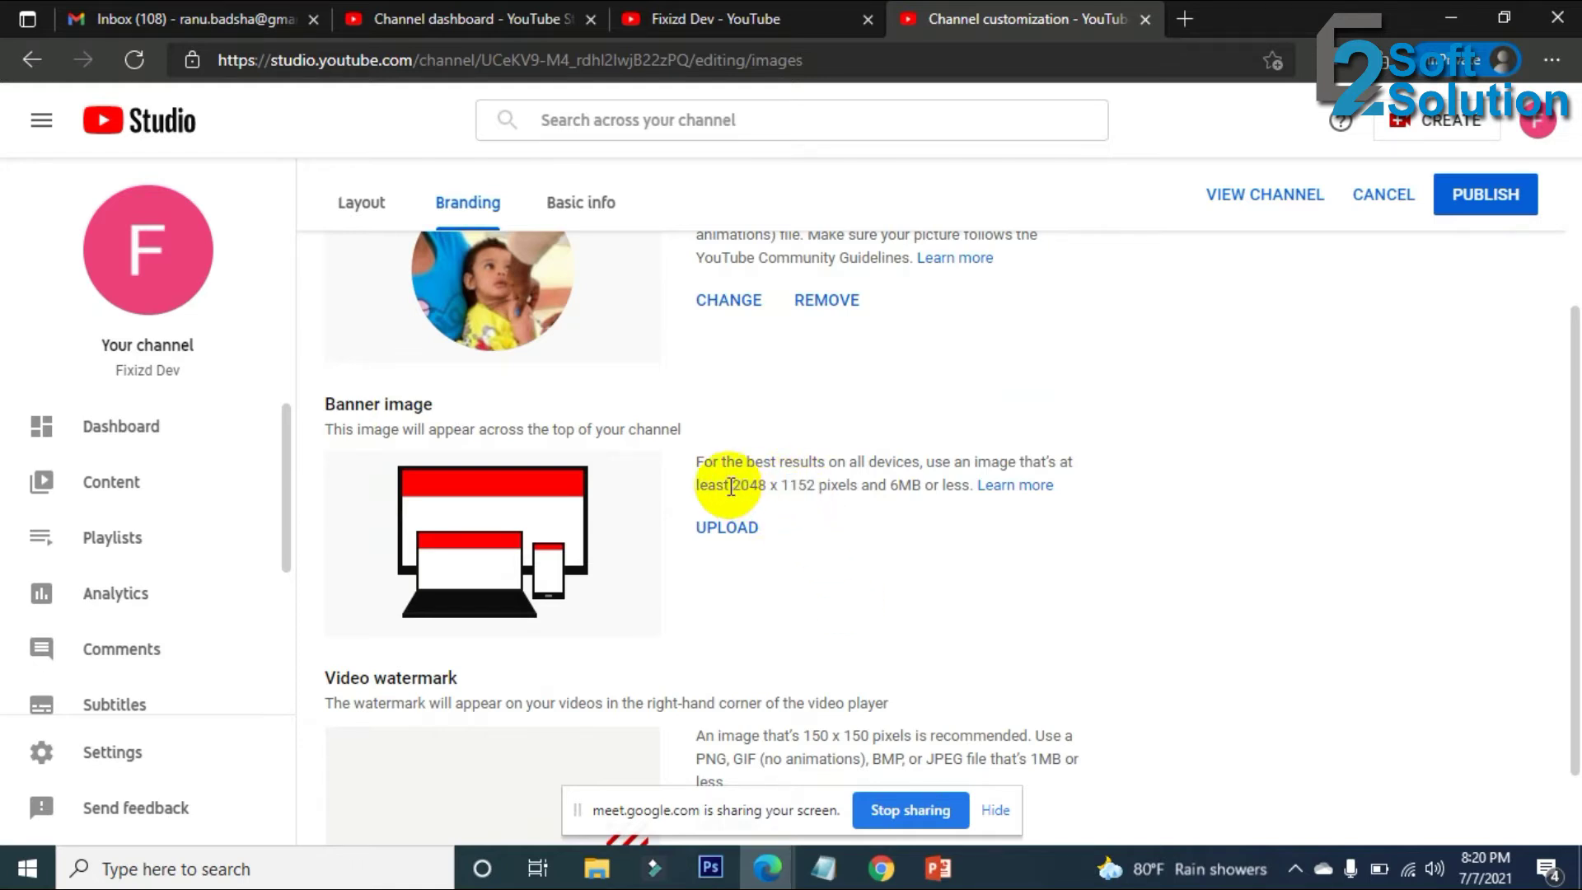
left_click_drag(731, 486, 766, 484)
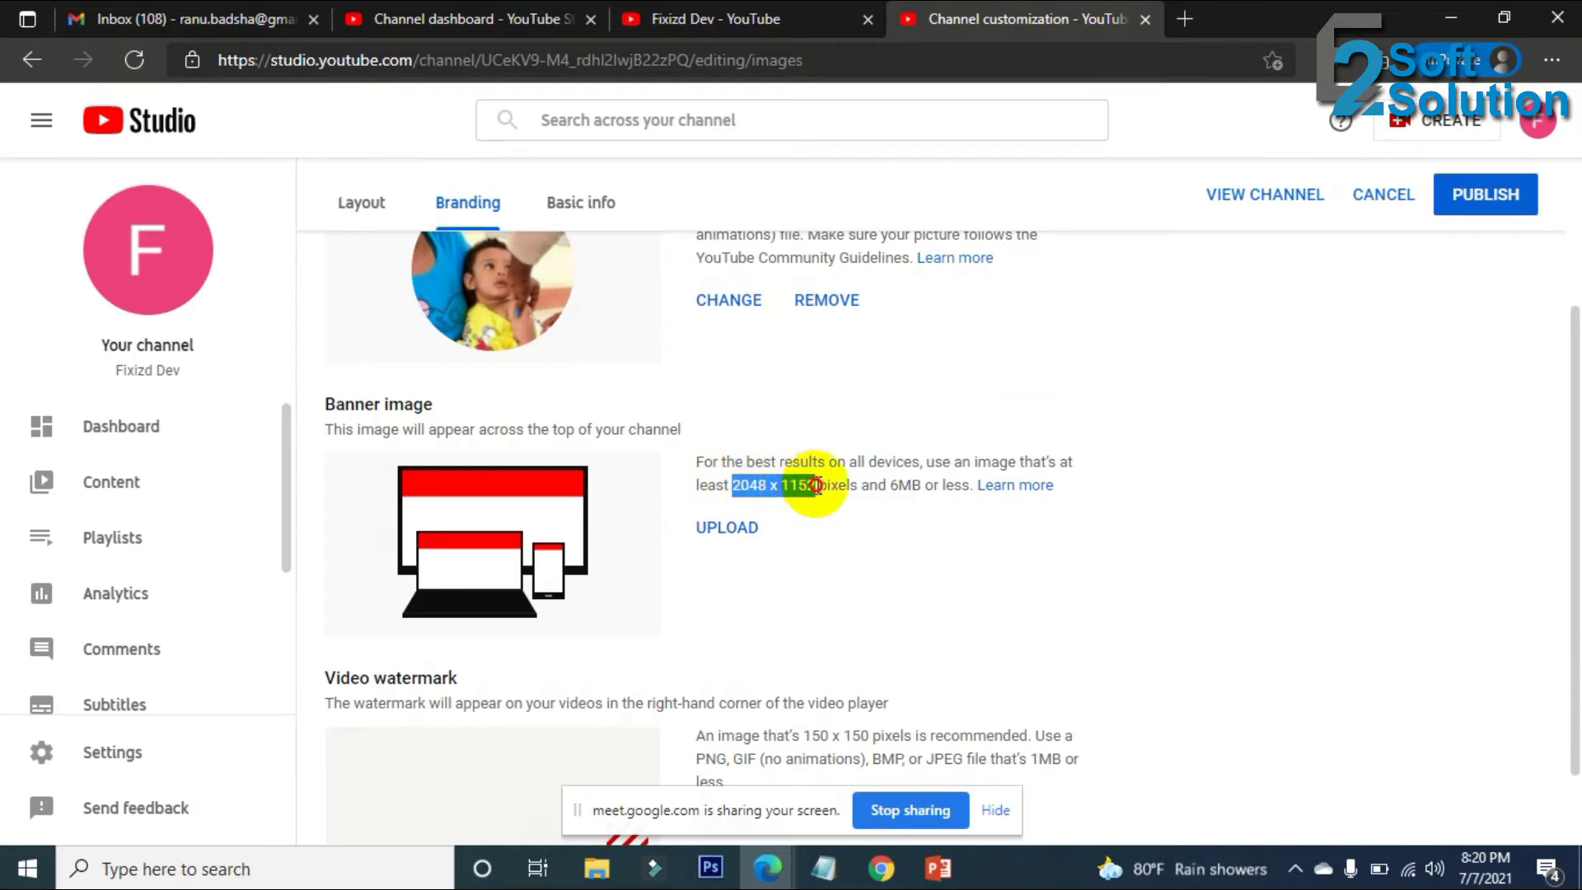
left_click(798, 542)
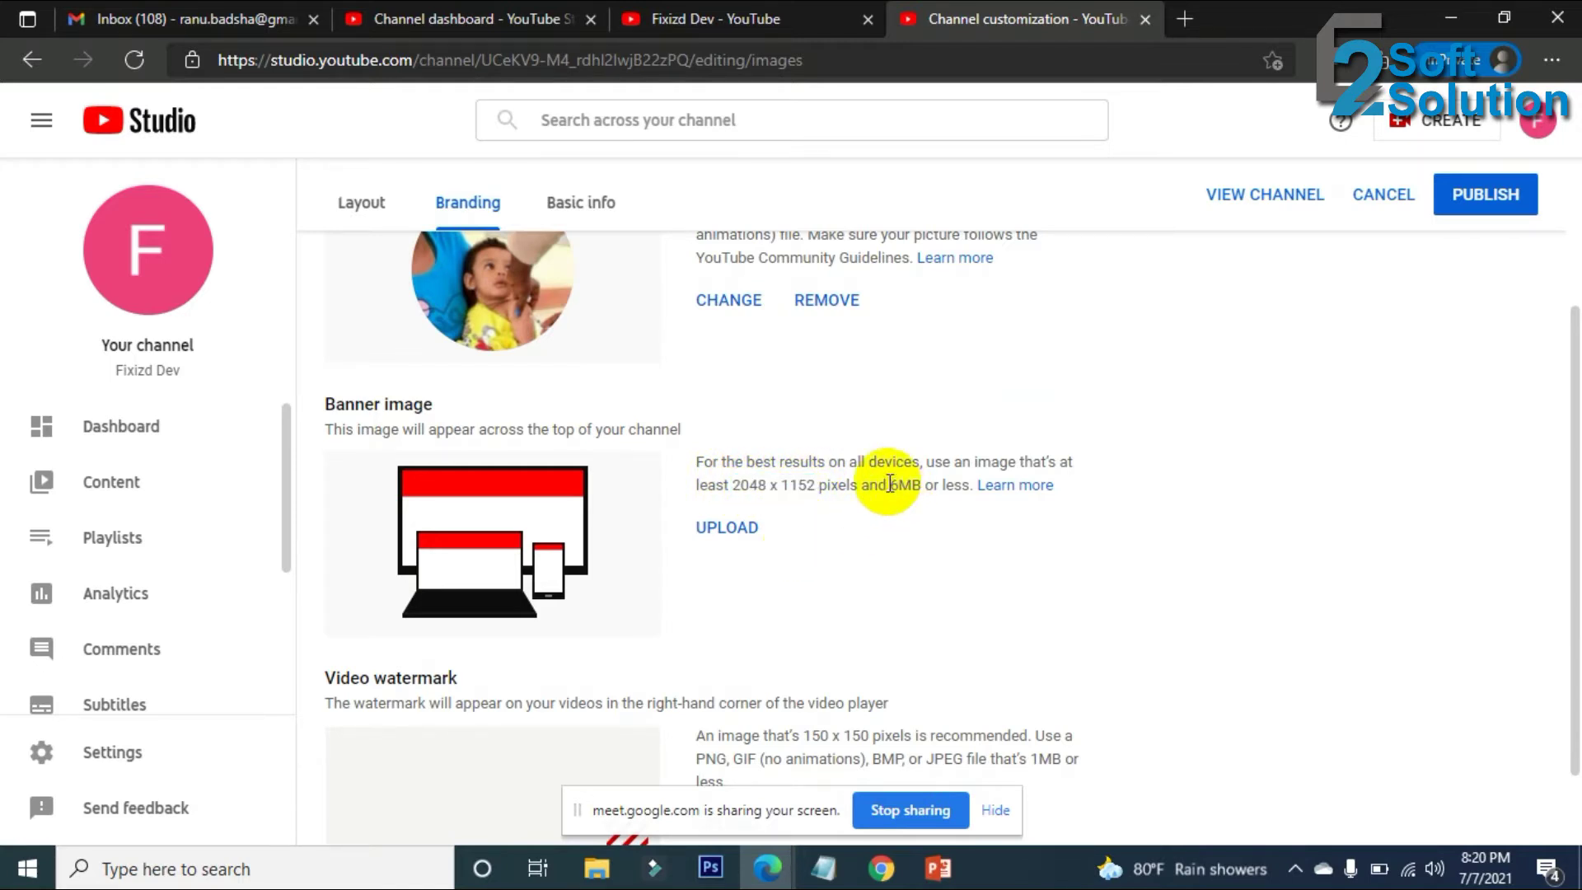
double_click(903, 486)
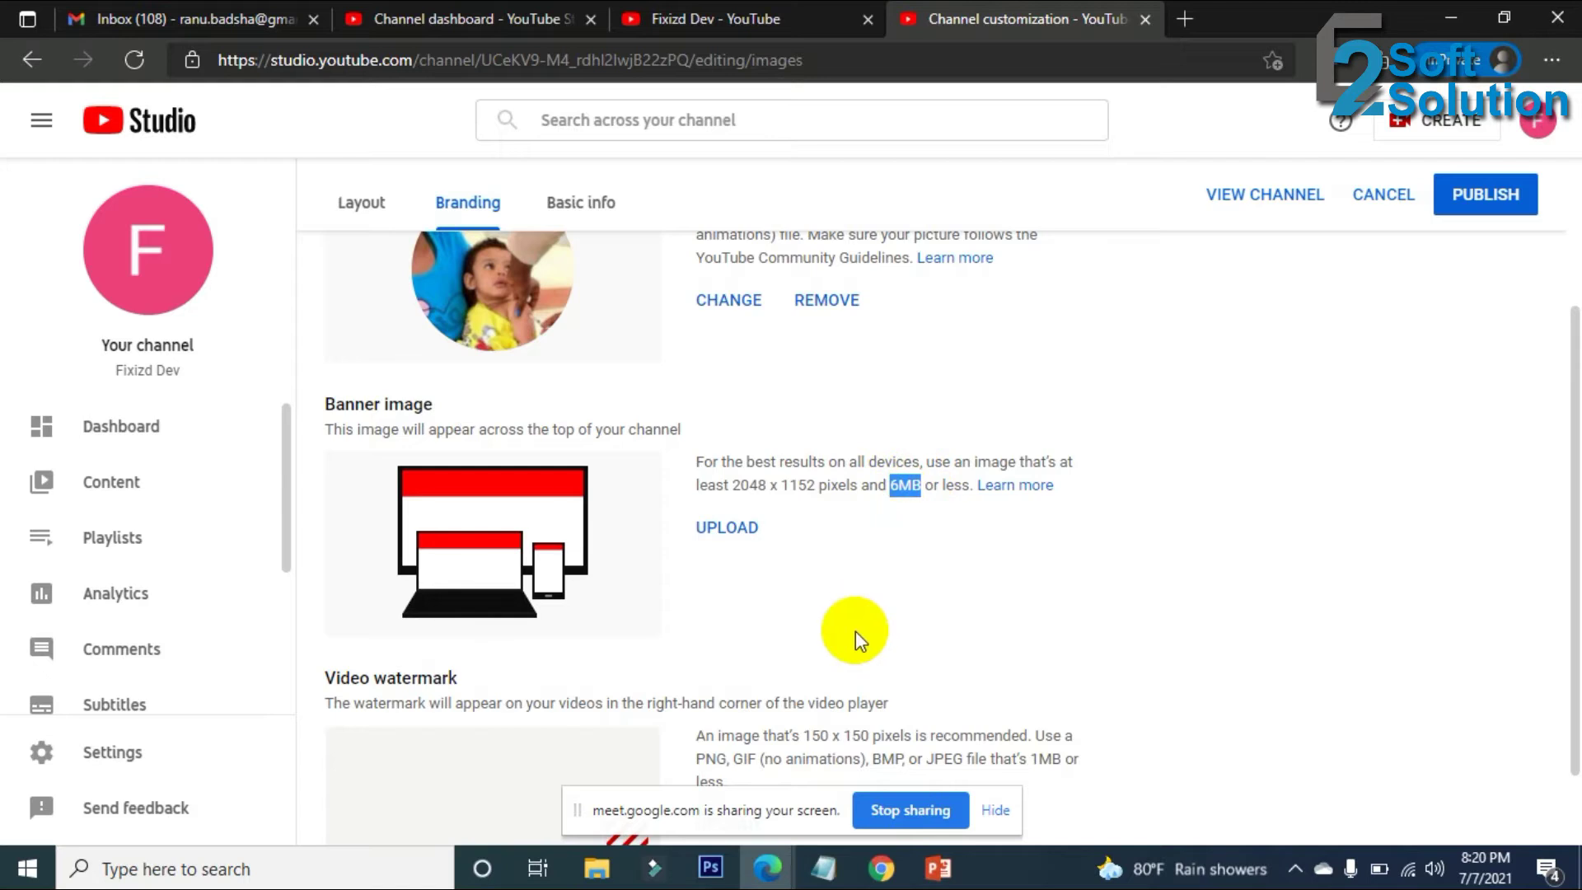
Switch to the Google Meet call, admit the waiting participant, and return to the channel's branding settings.
left_click(881, 869)
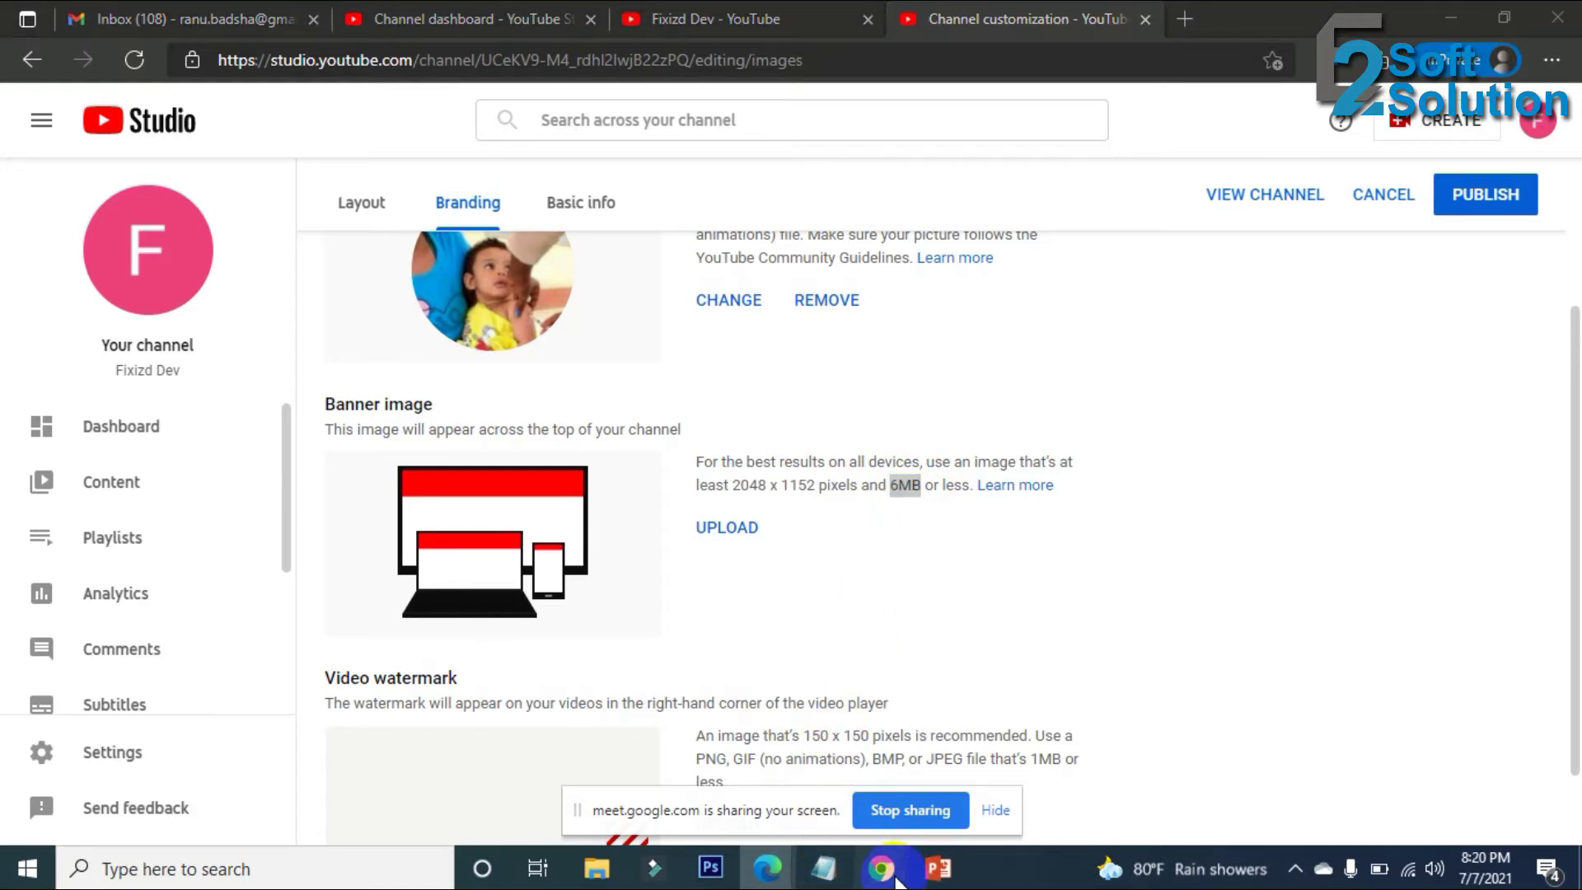
left_click(803, 754)
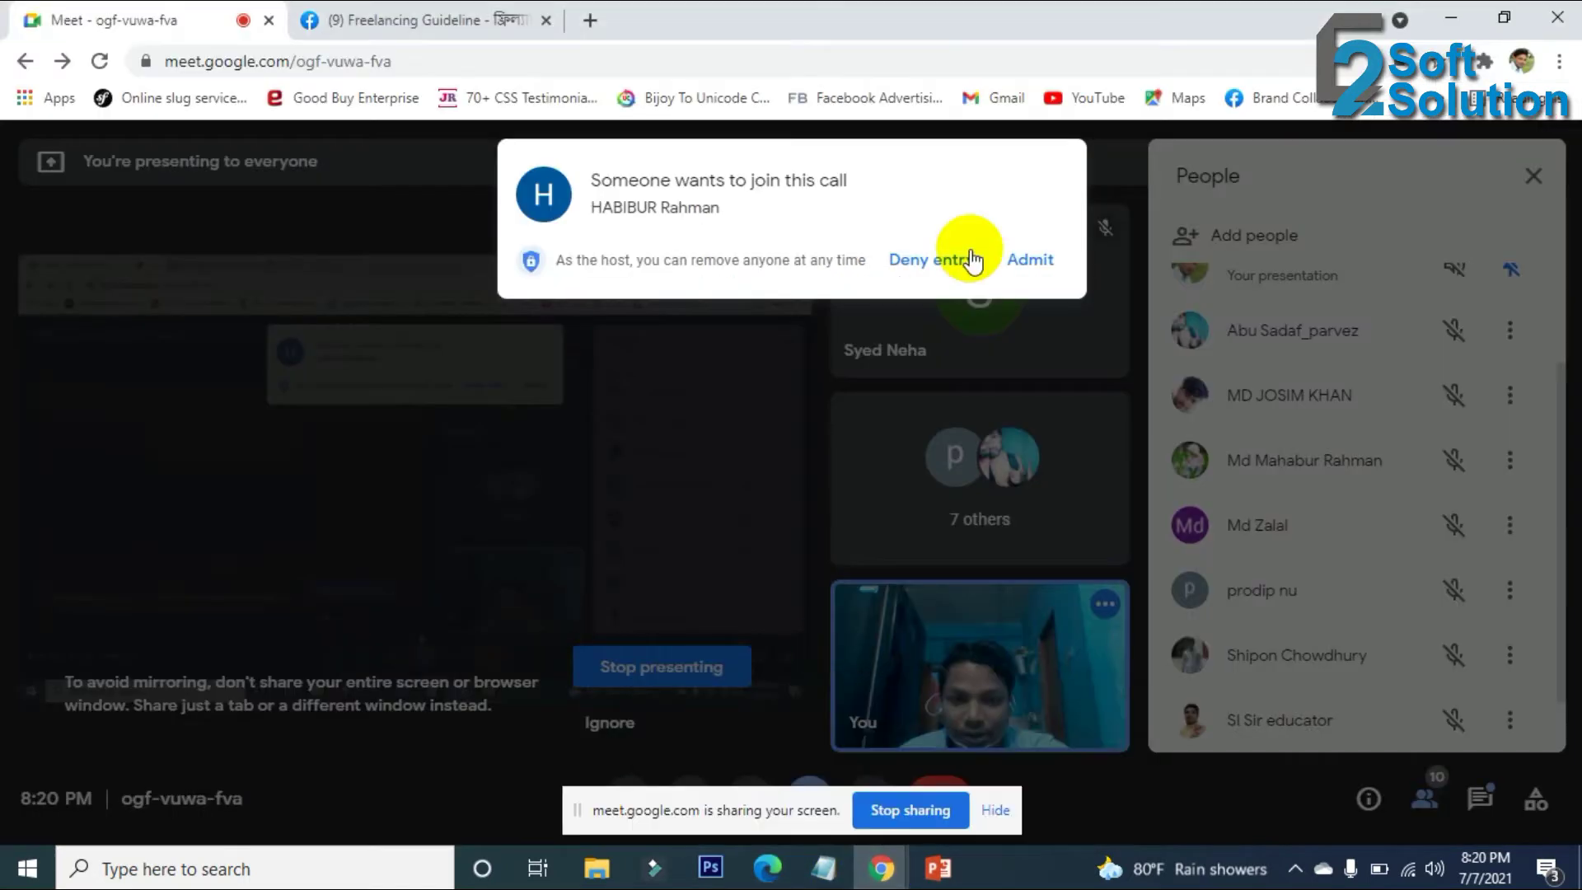
left_click(1031, 267)
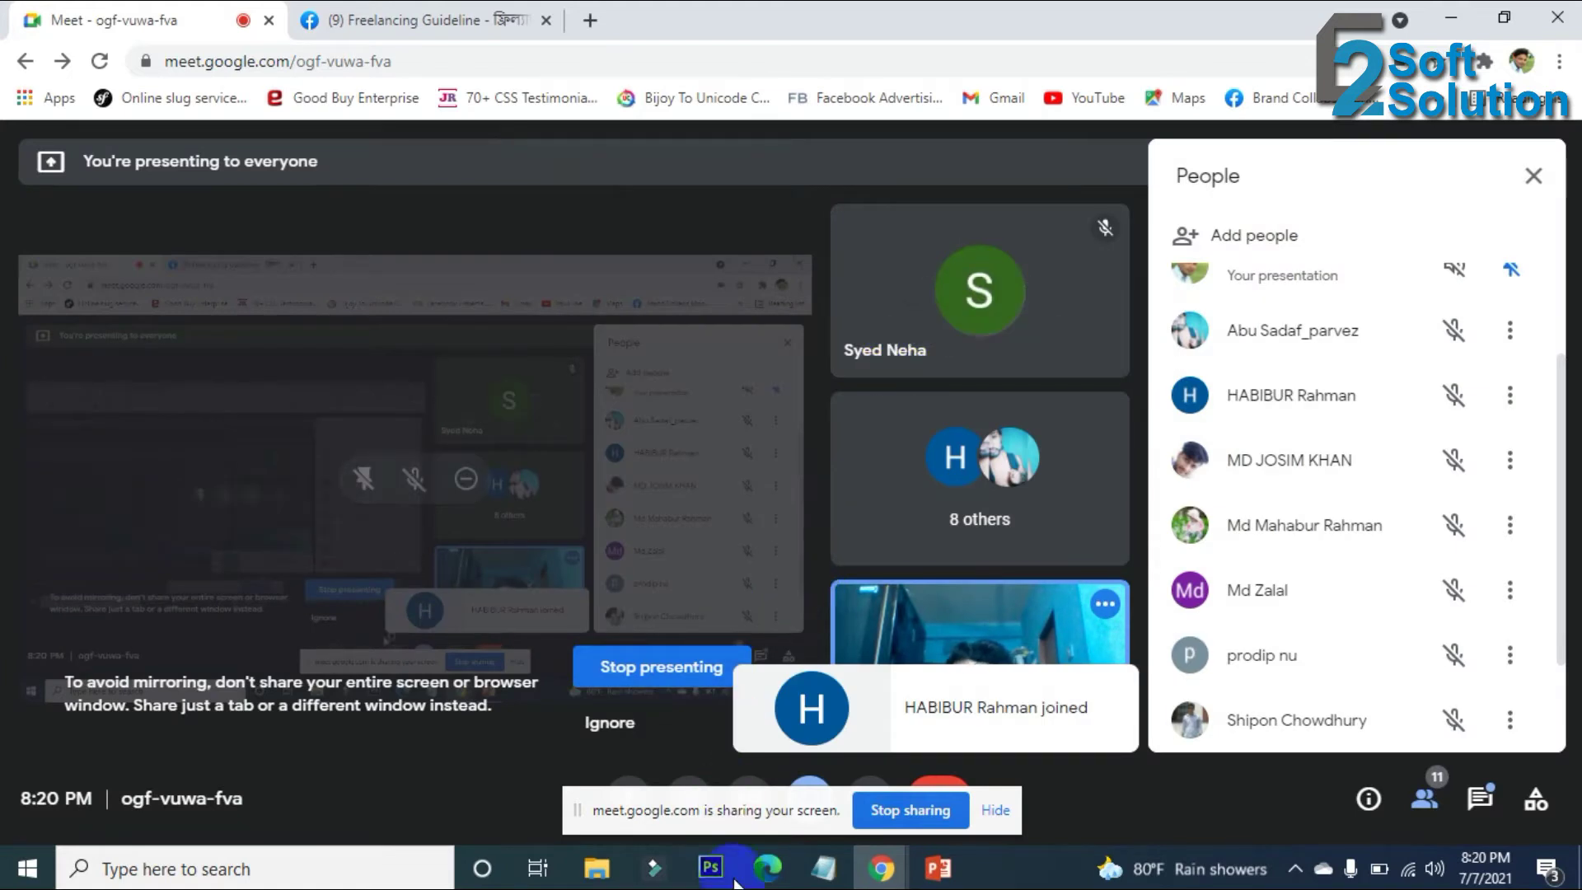
left_click(770, 872)
left_click(873, 787)
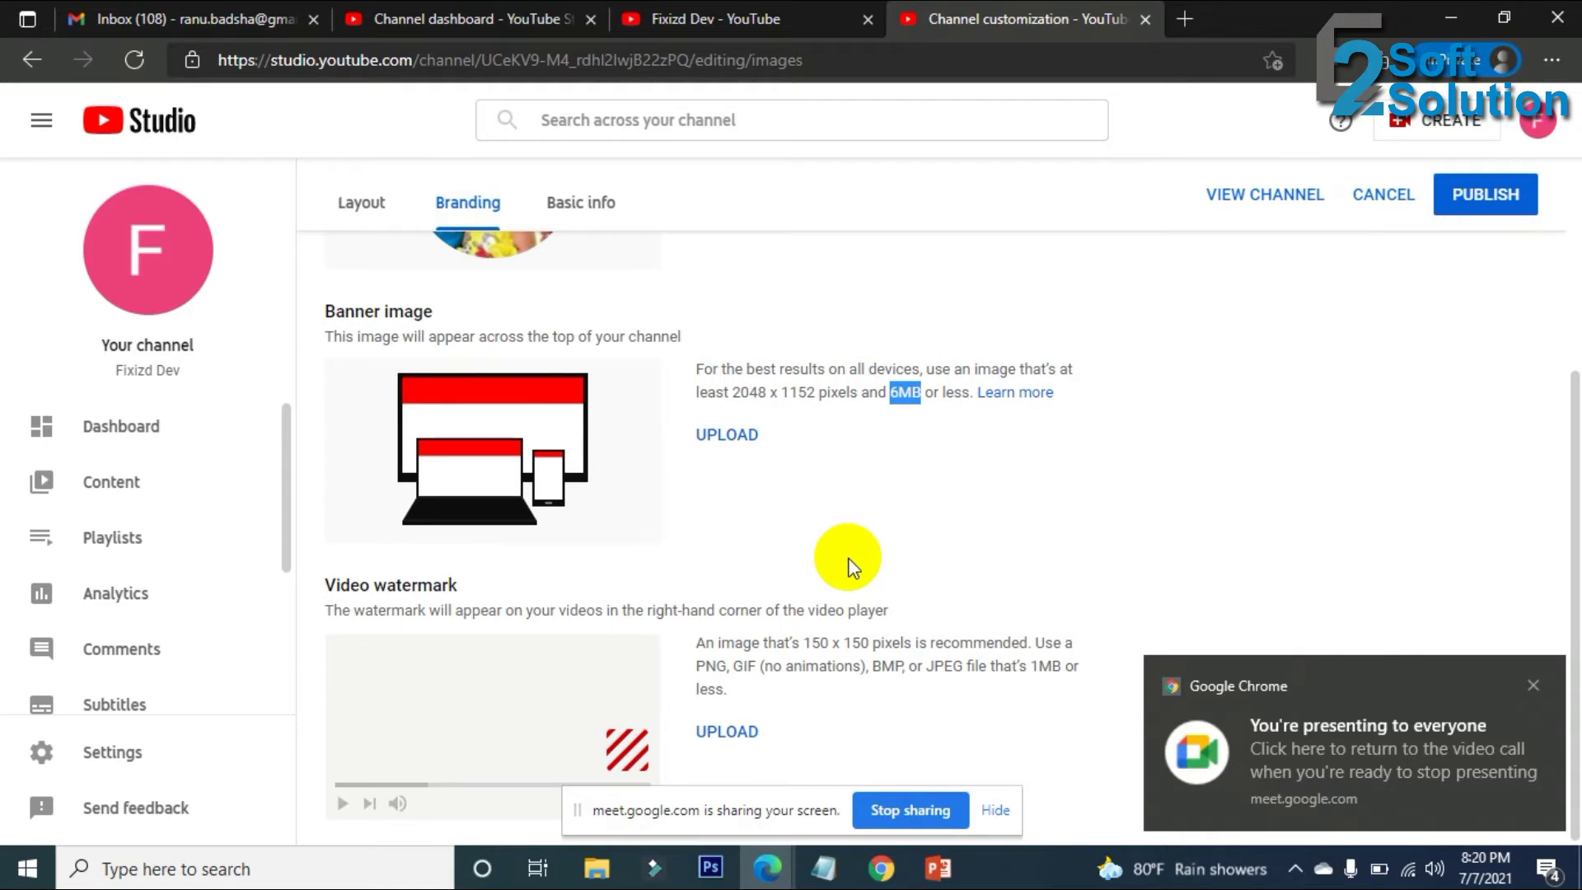
Glance at the Fixizd Dev channel page and open the YouTube home page in a new browser tab.
left_click(976, 33)
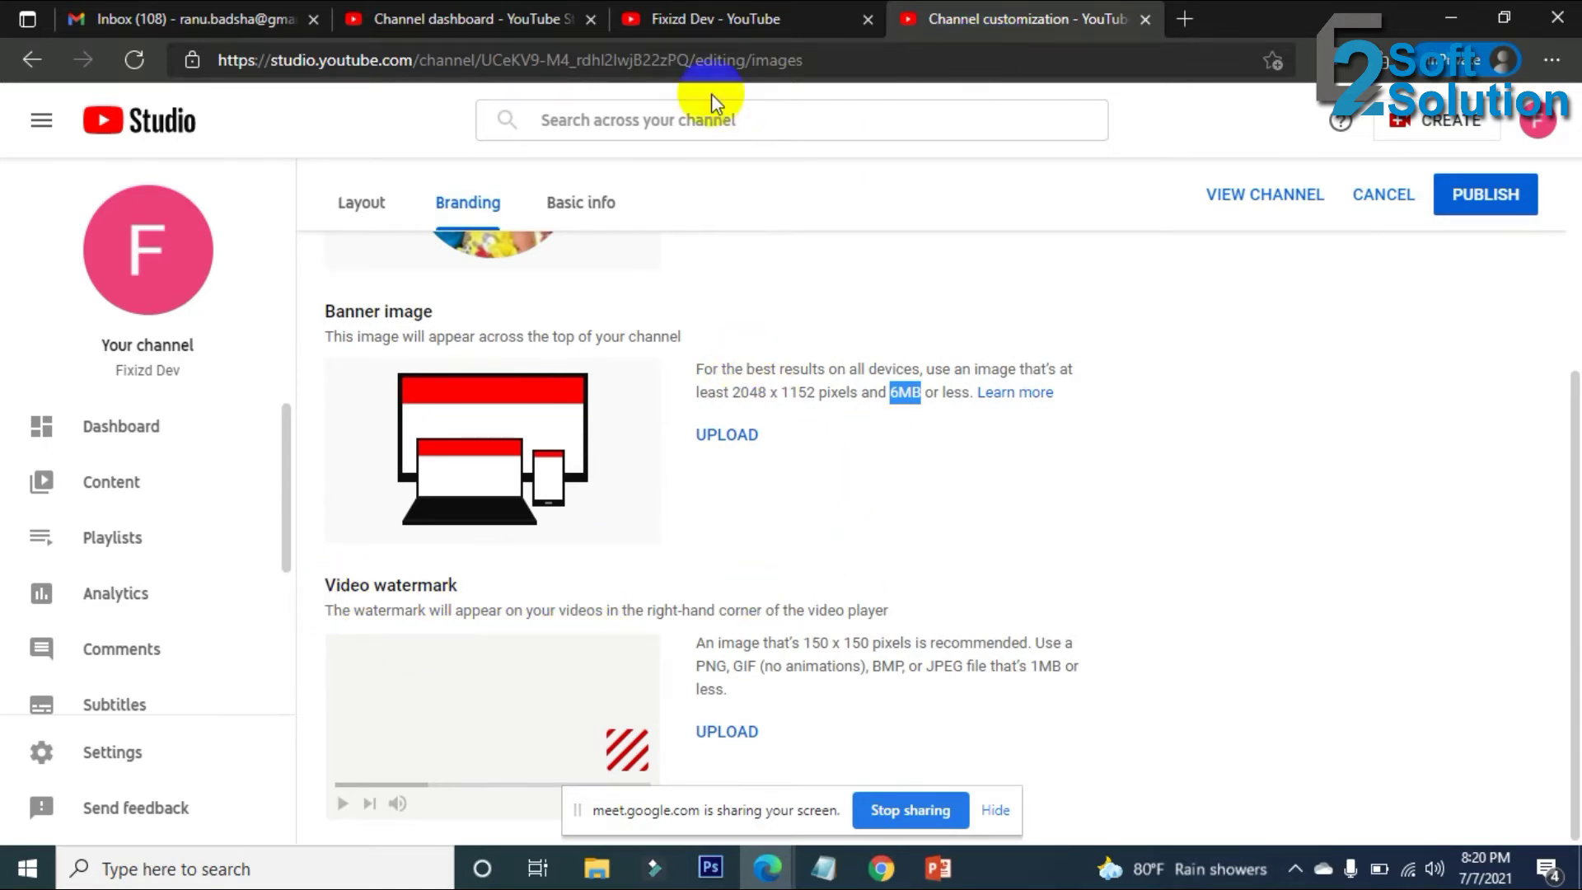
left_click(713, 20)
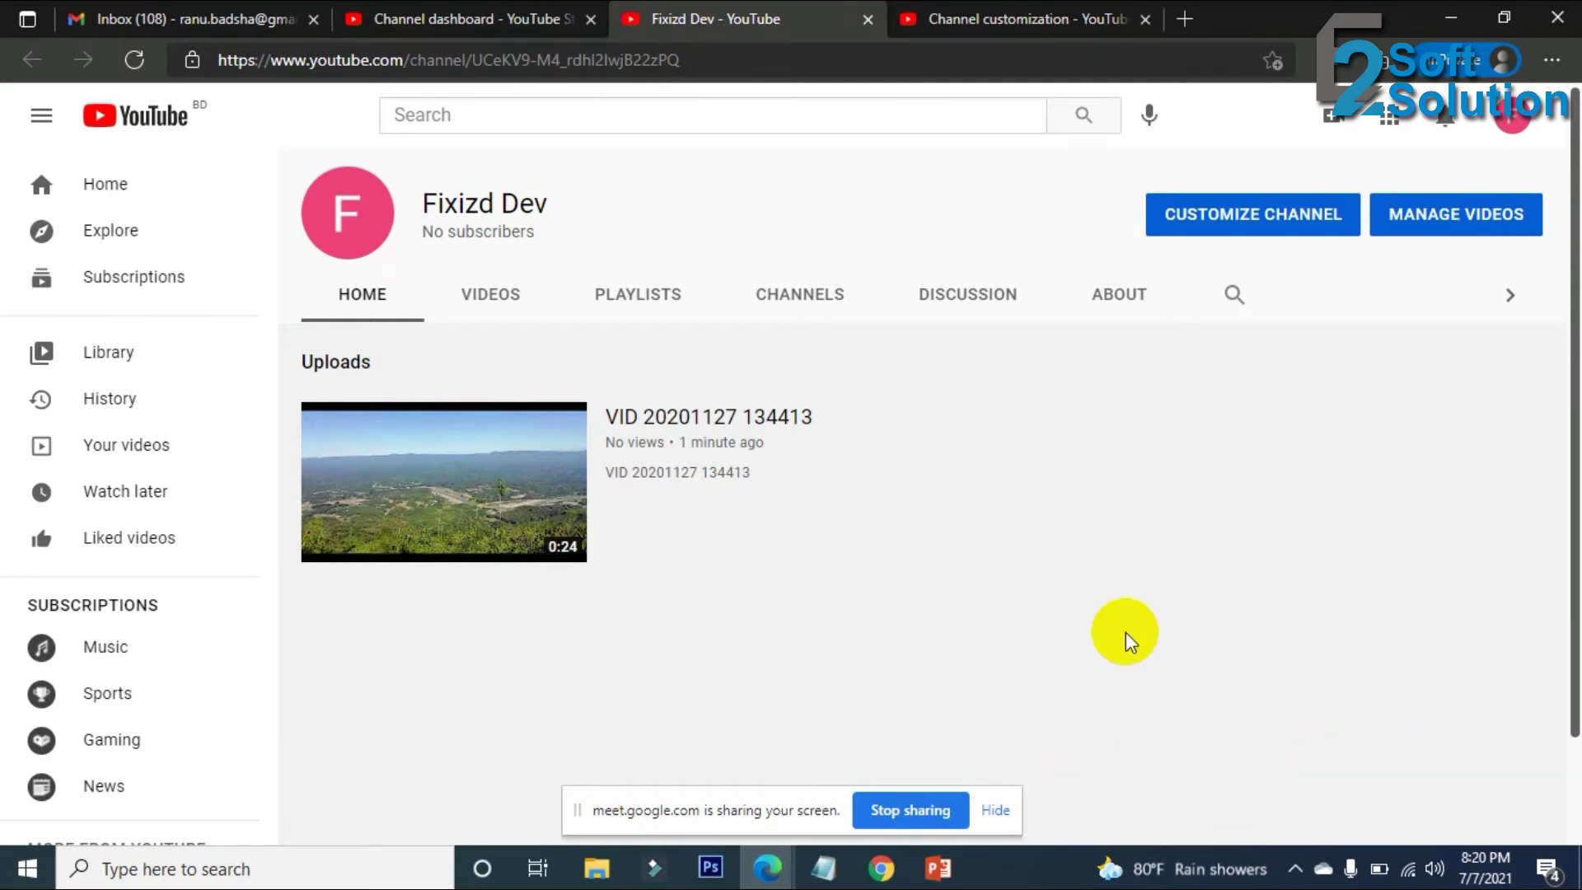
left_click(446, 31)
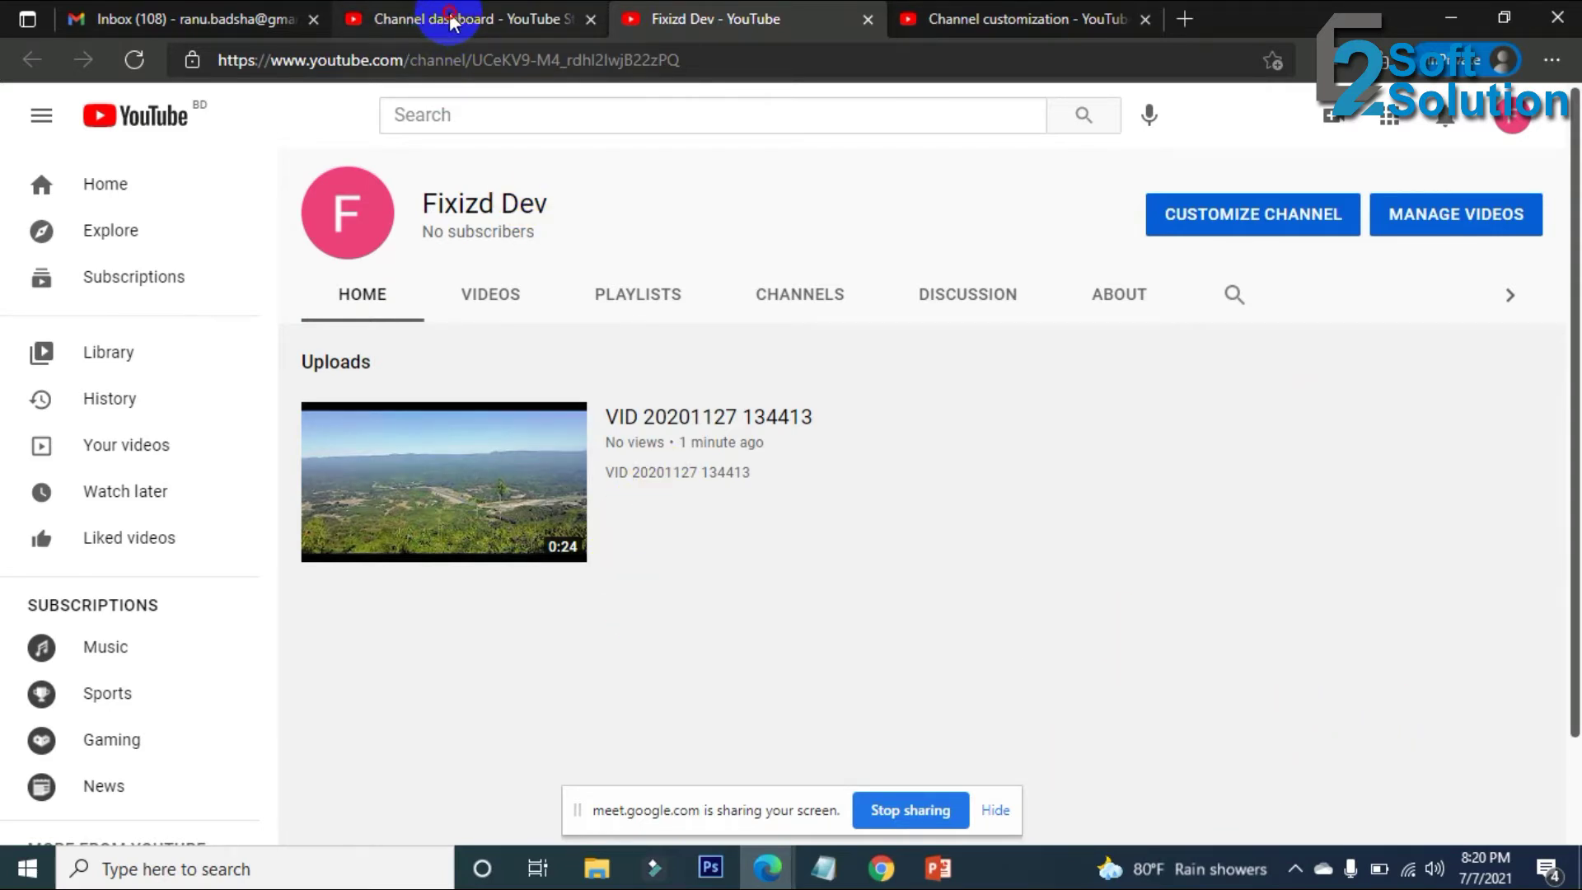
left_click(1188, 18)
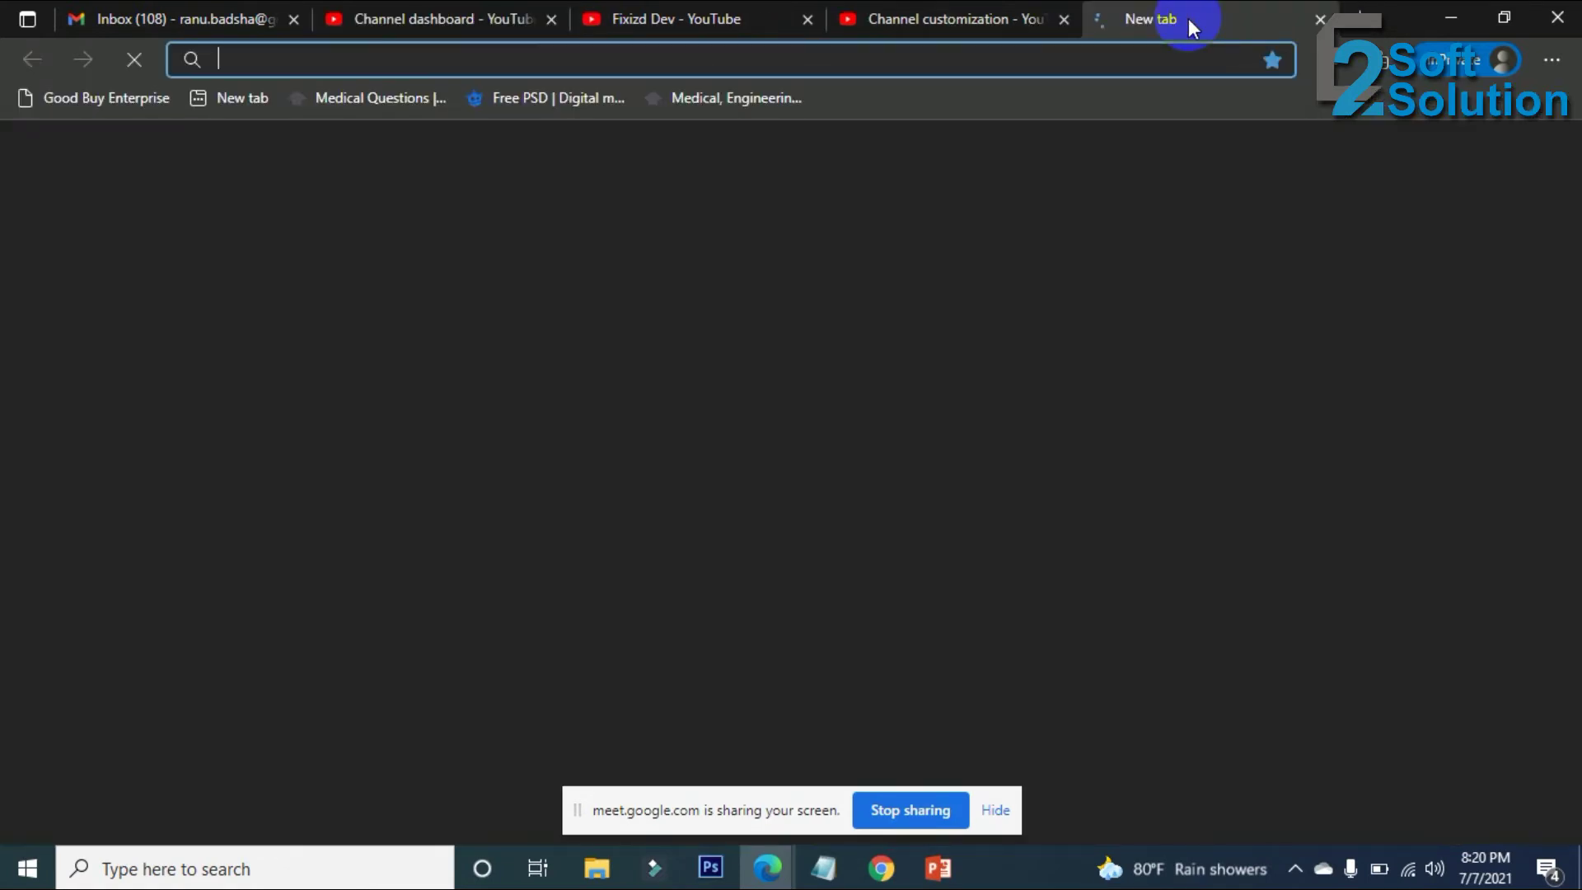
type("you")
key("Return")
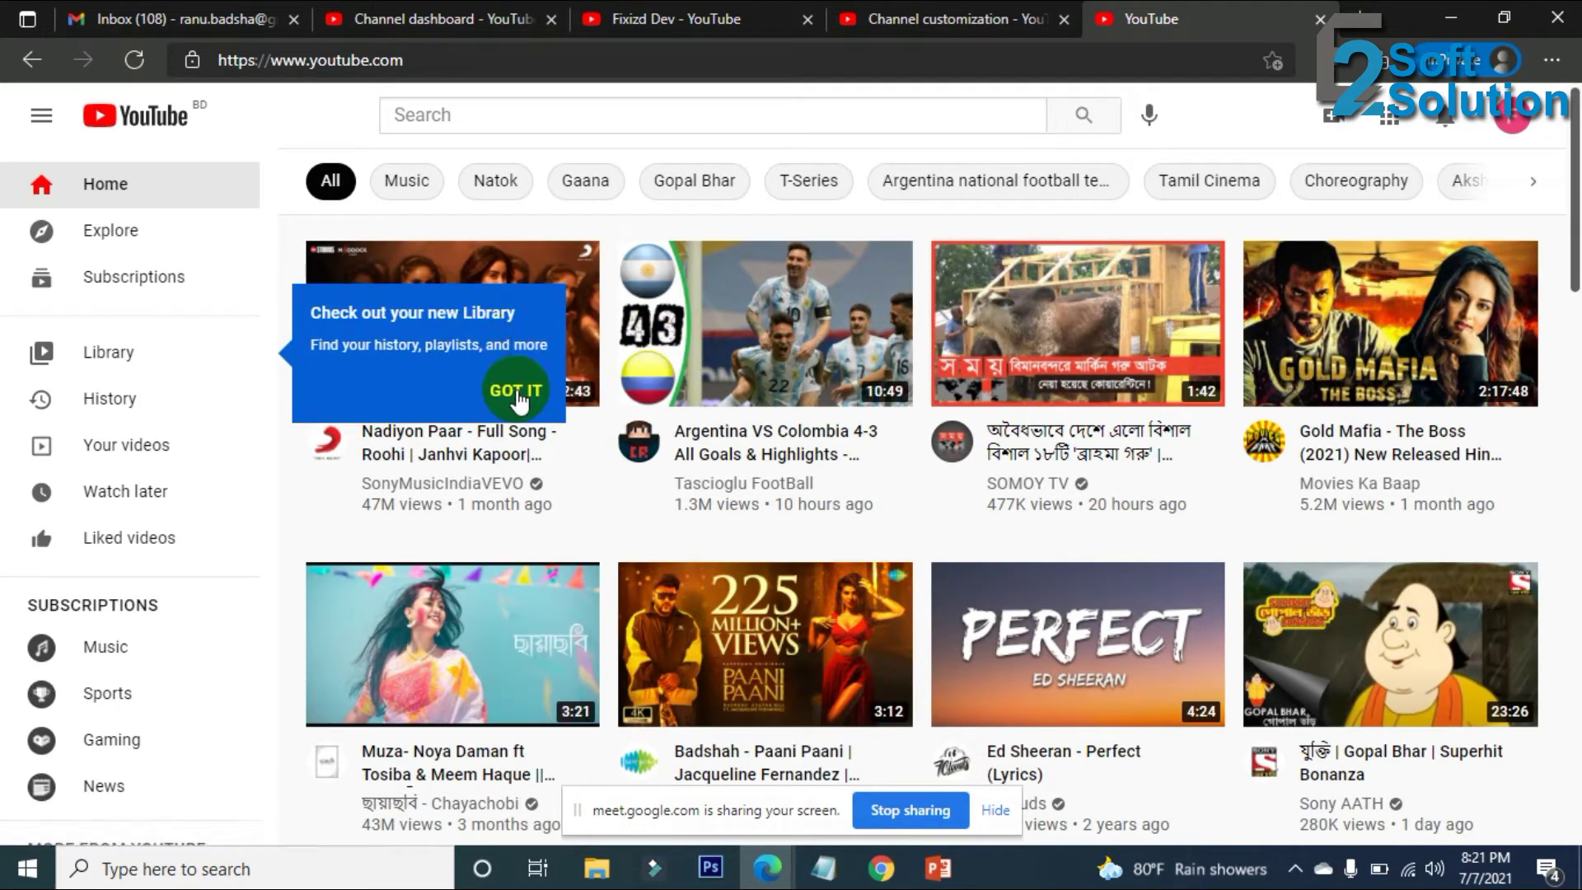
Dismiss the Library tip, open the Muza- Noya Daman video from the home page, skip its ad and pause it.
left_click(520, 401)
left_click(482, 646)
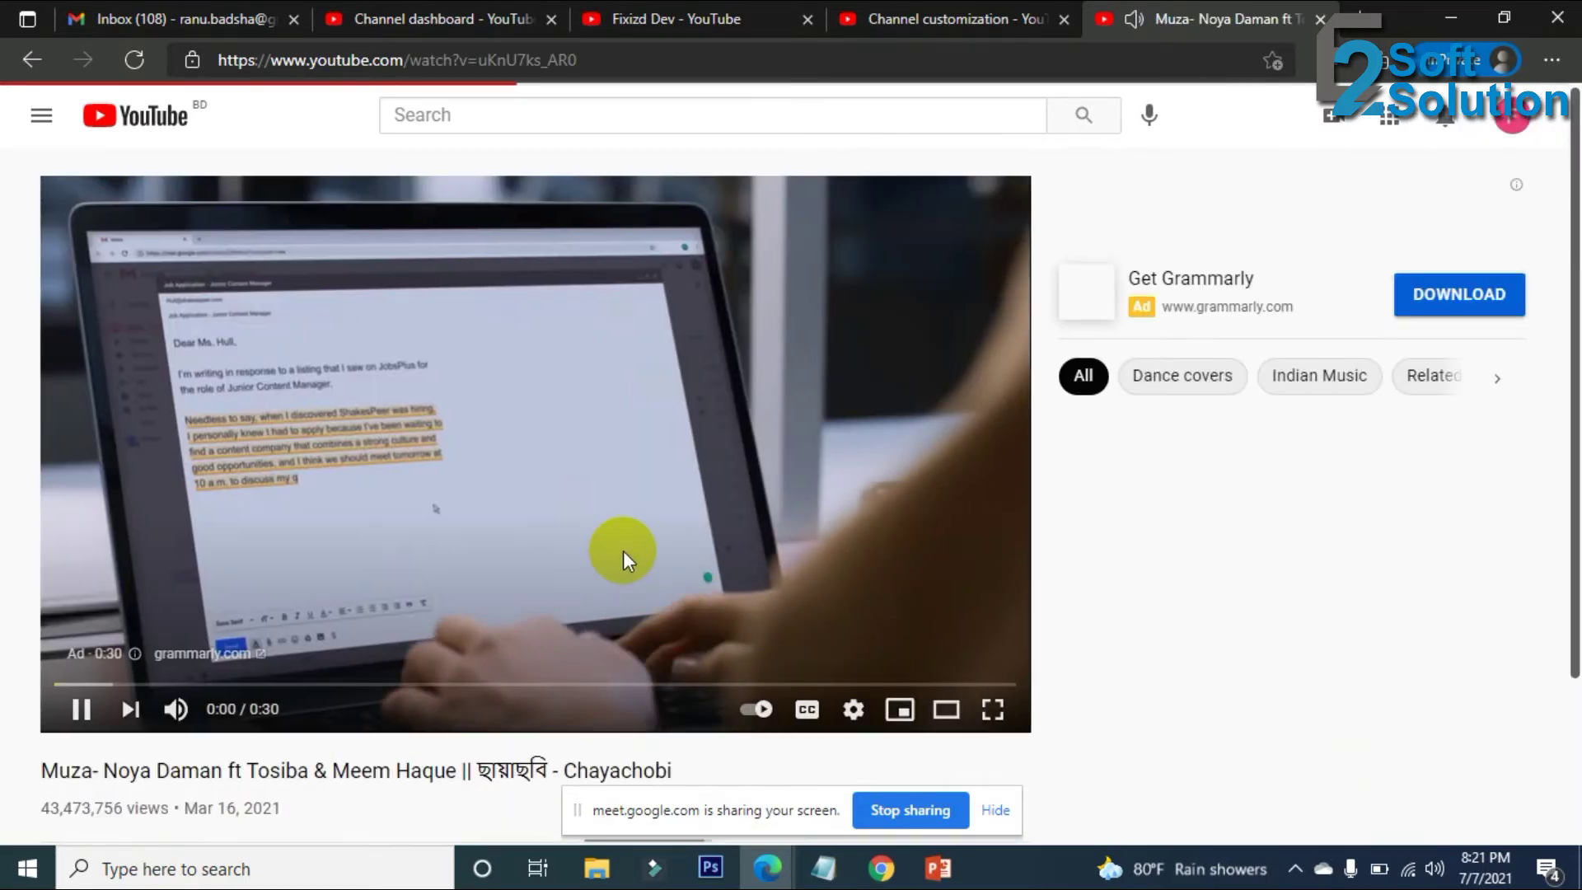
scroll(623, 550, "down", 1)
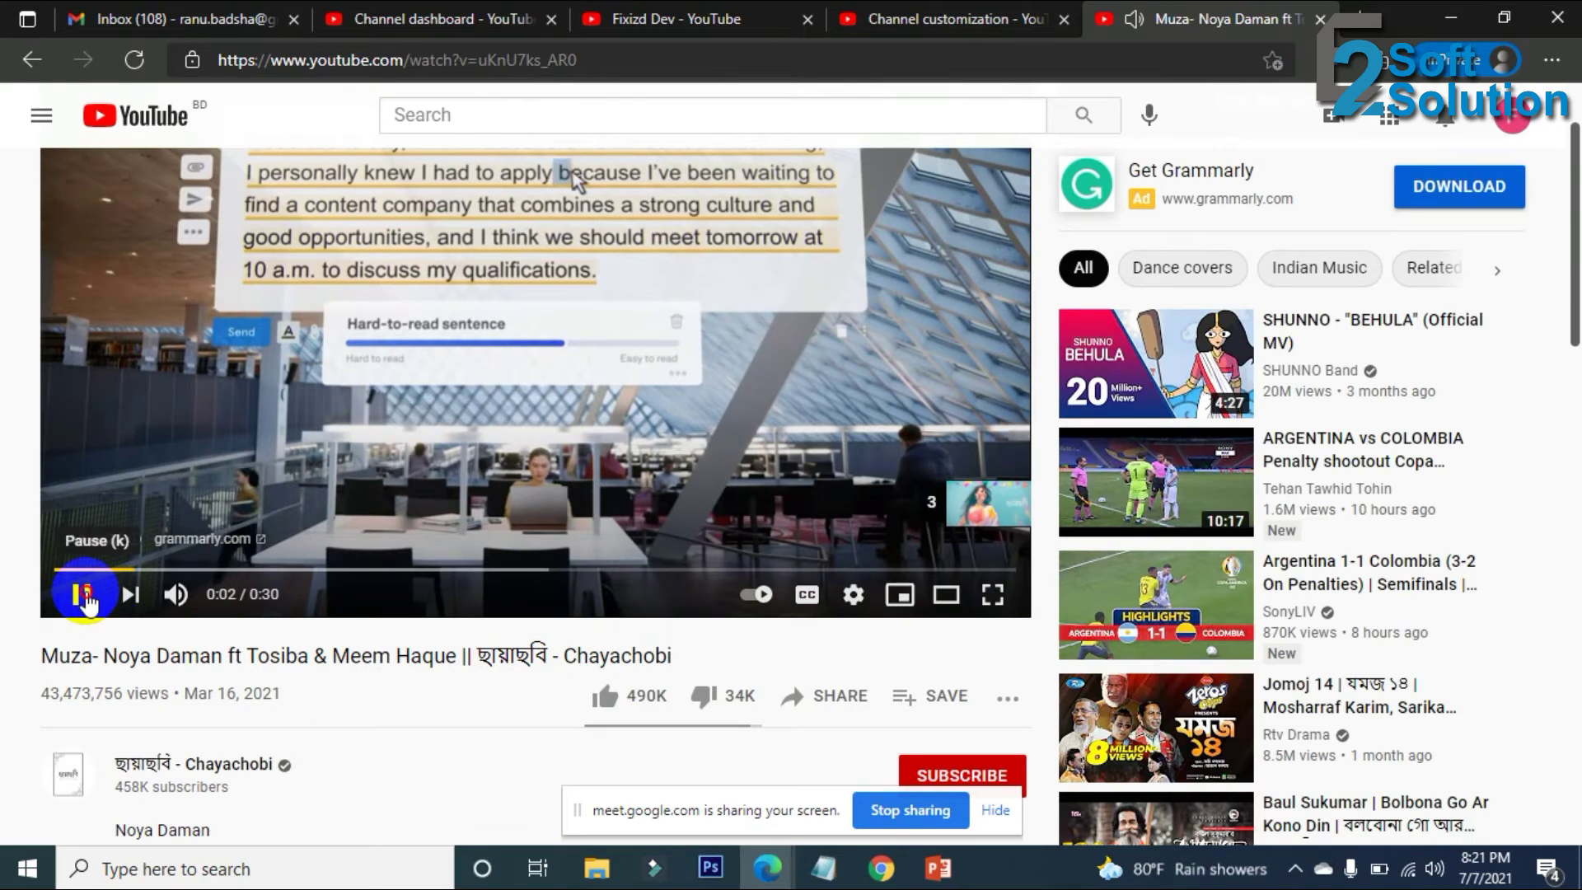
left_click(85, 600)
left_click(83, 595)
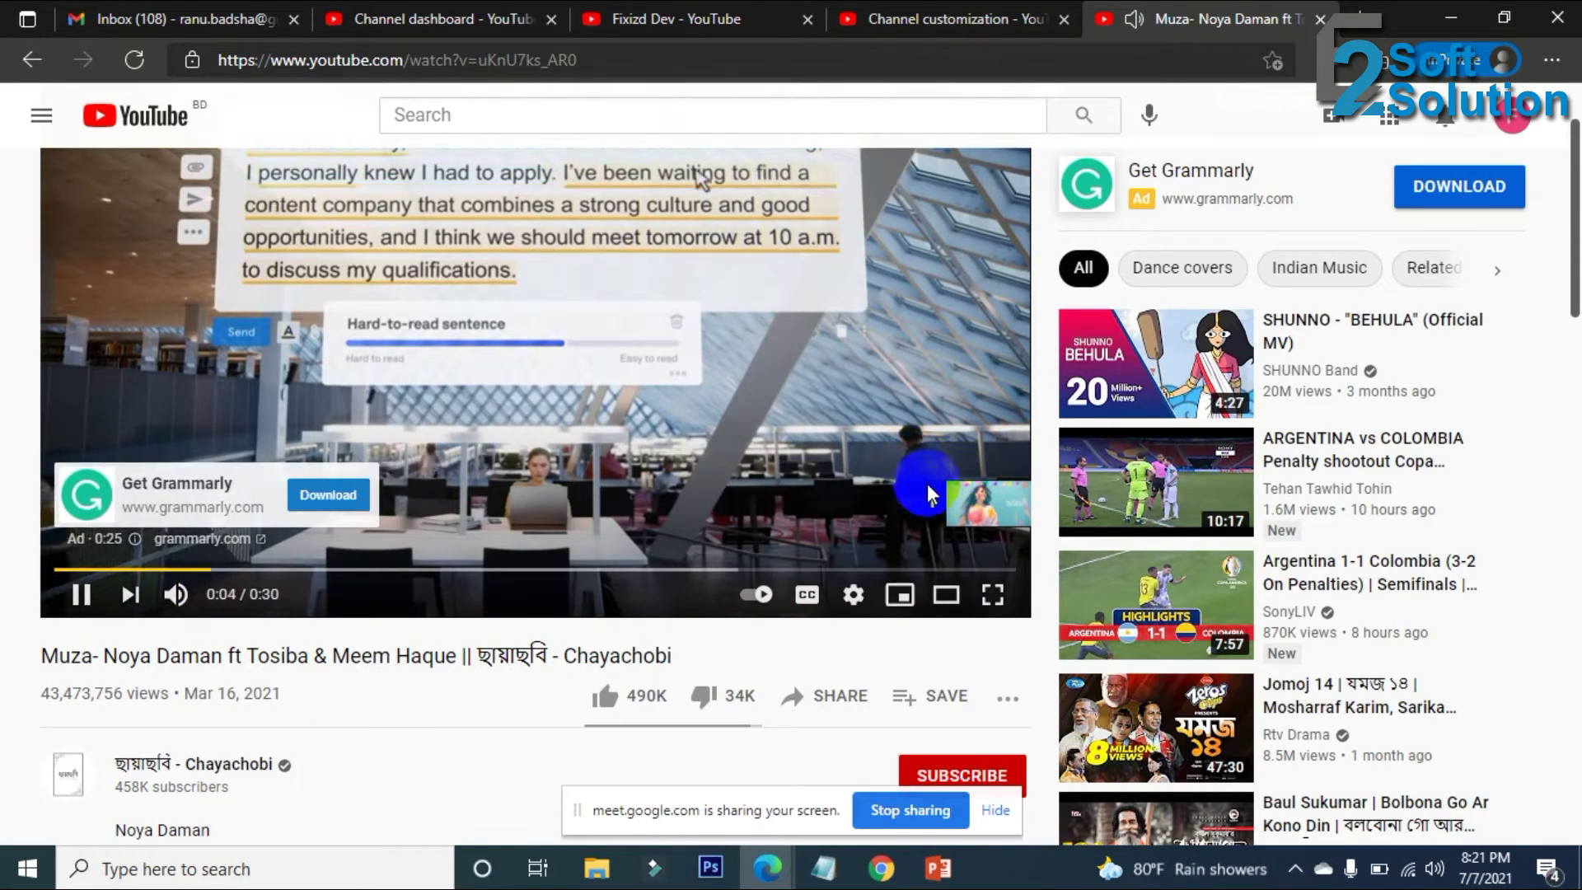
left_click(948, 504)
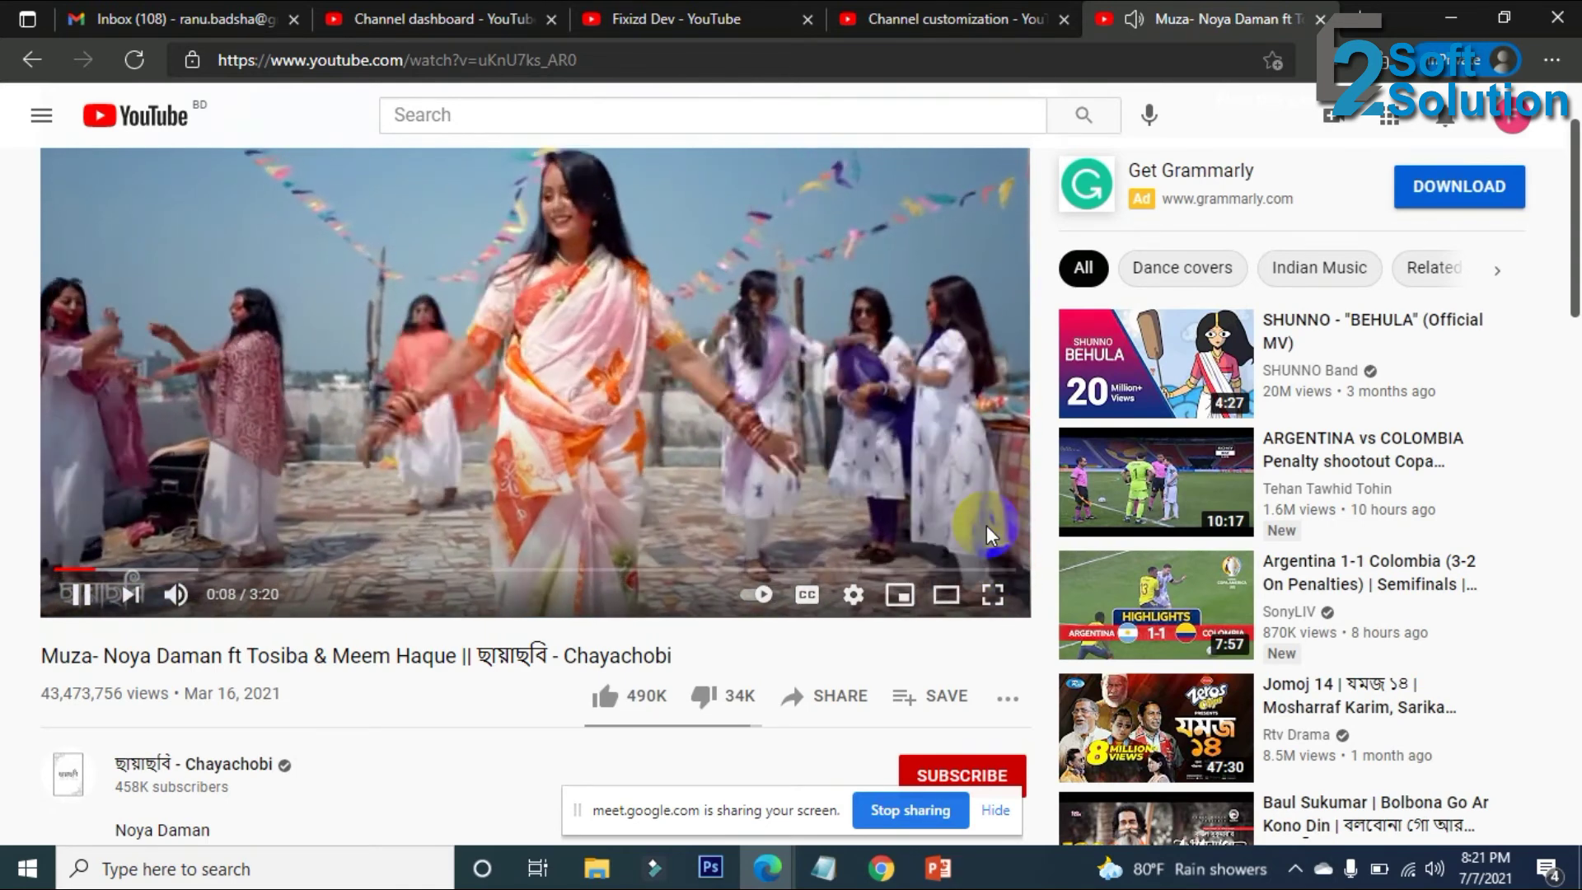
left_click(958, 531)
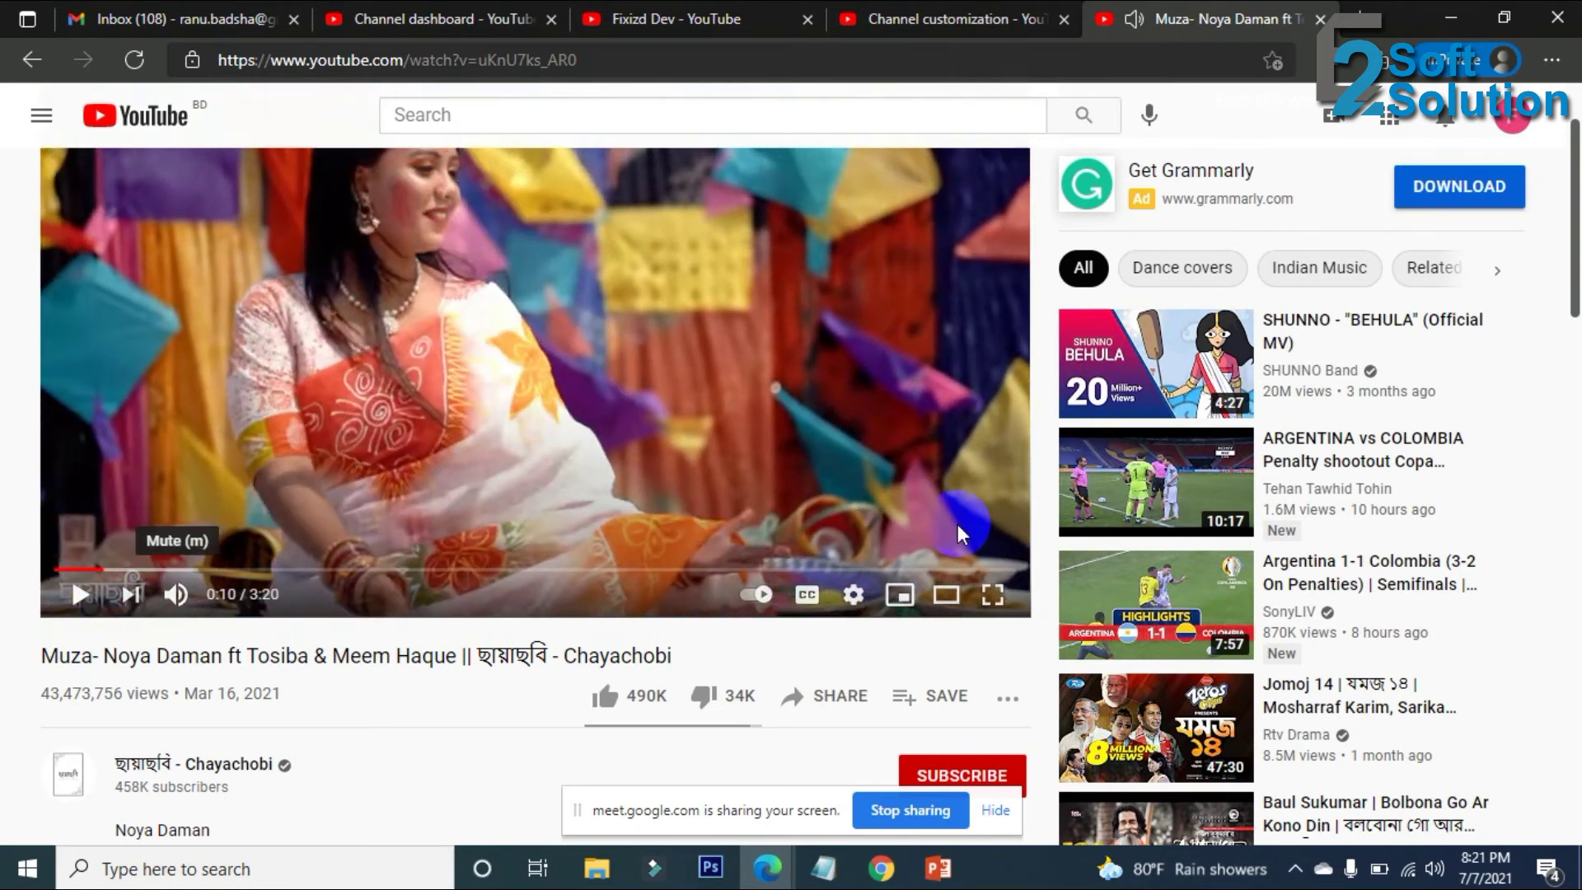
Open the Argentina 1-1 Colombia highlights video, pause it, and examine the SonyLIV watermark in the player.
left_click(1125, 581)
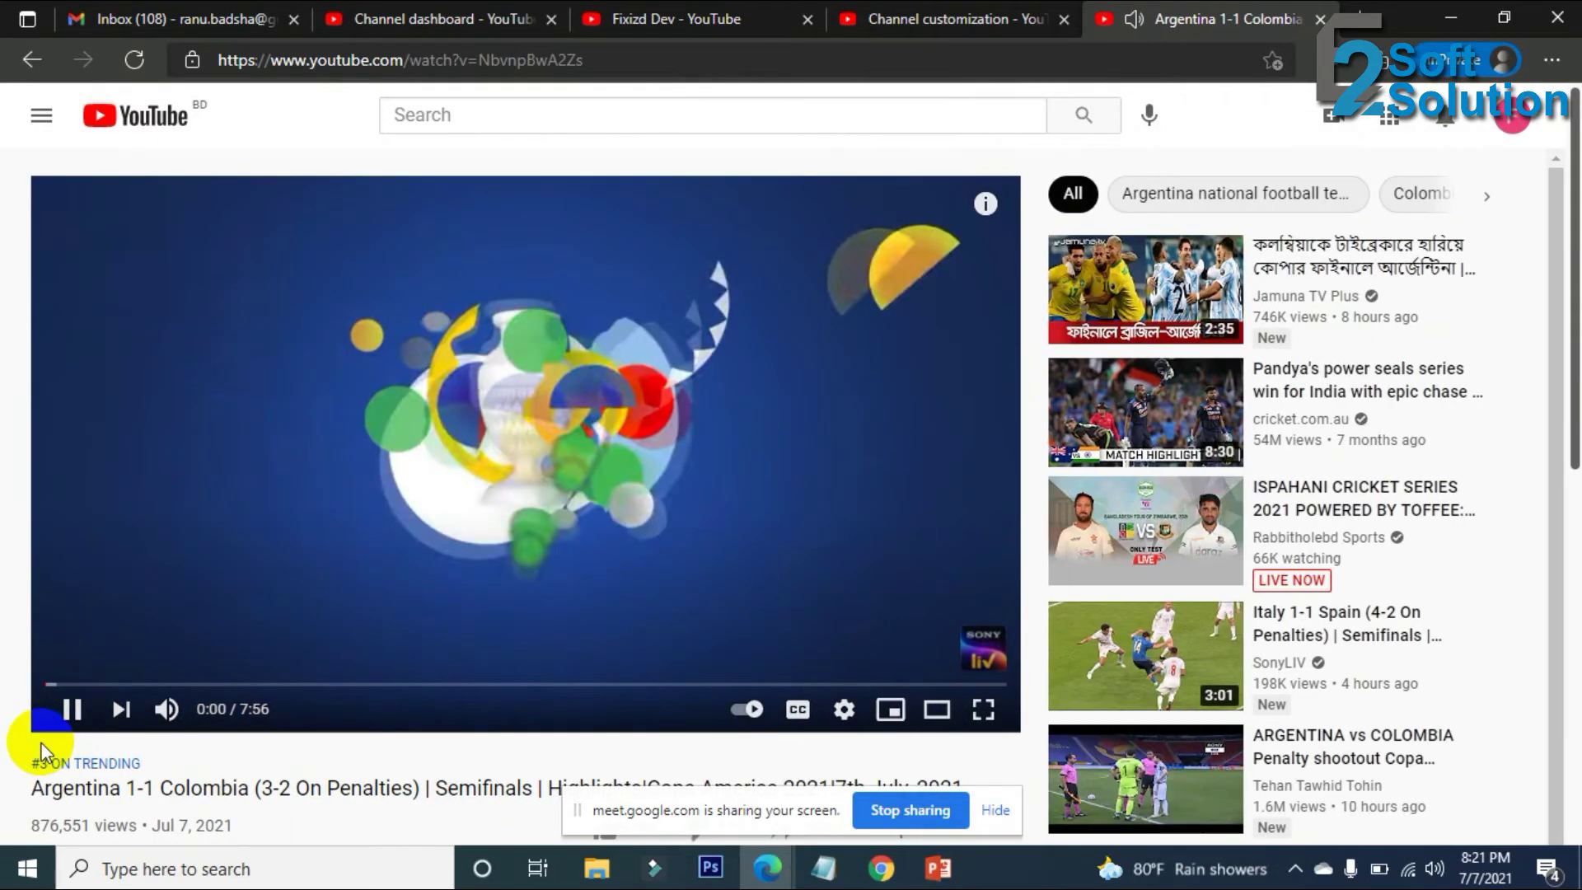
scroll(593, 512, "down", 1)
left_click(593, 513)
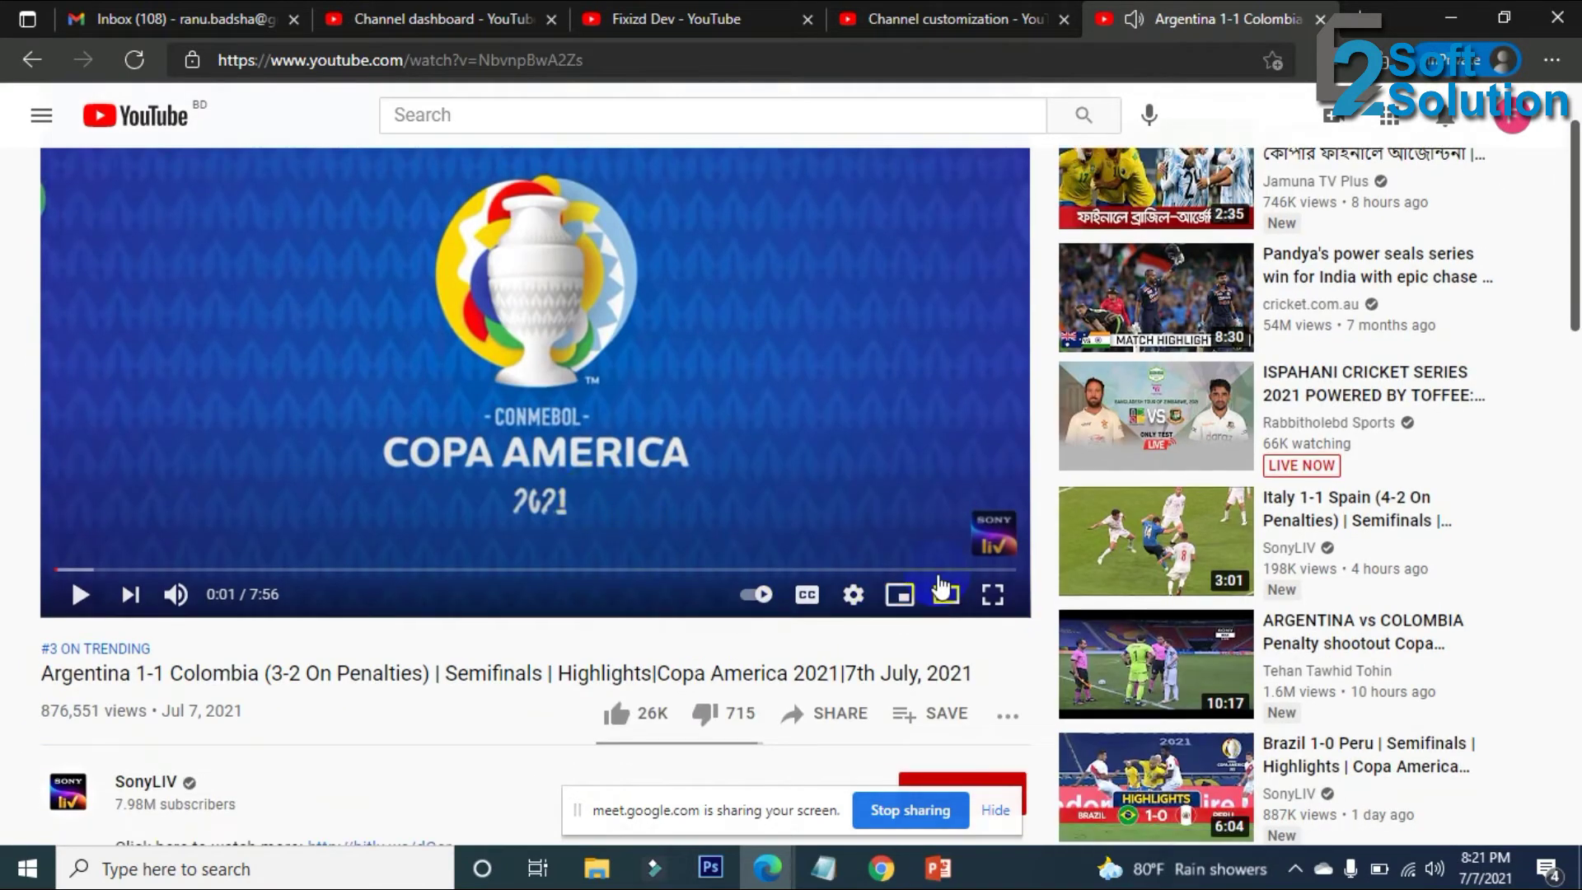
mouse_move(994, 551)
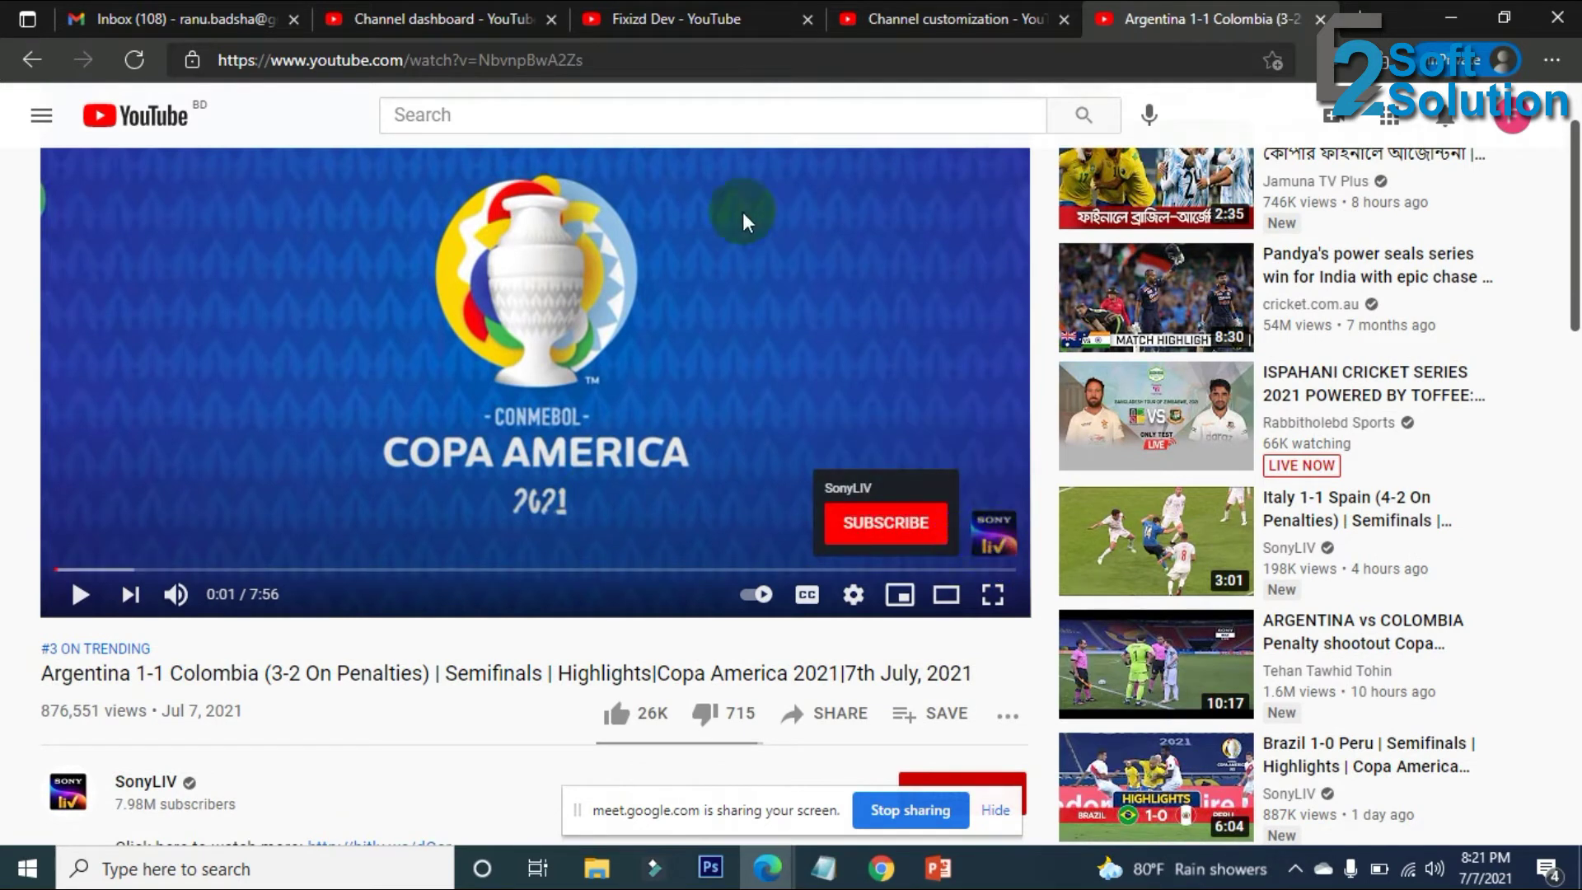
Upload the 220px Bangladesh post office logo PNG from Downloads as the channel's video watermark and accept its crop.
left_click(706, 18)
left_click(870, 20)
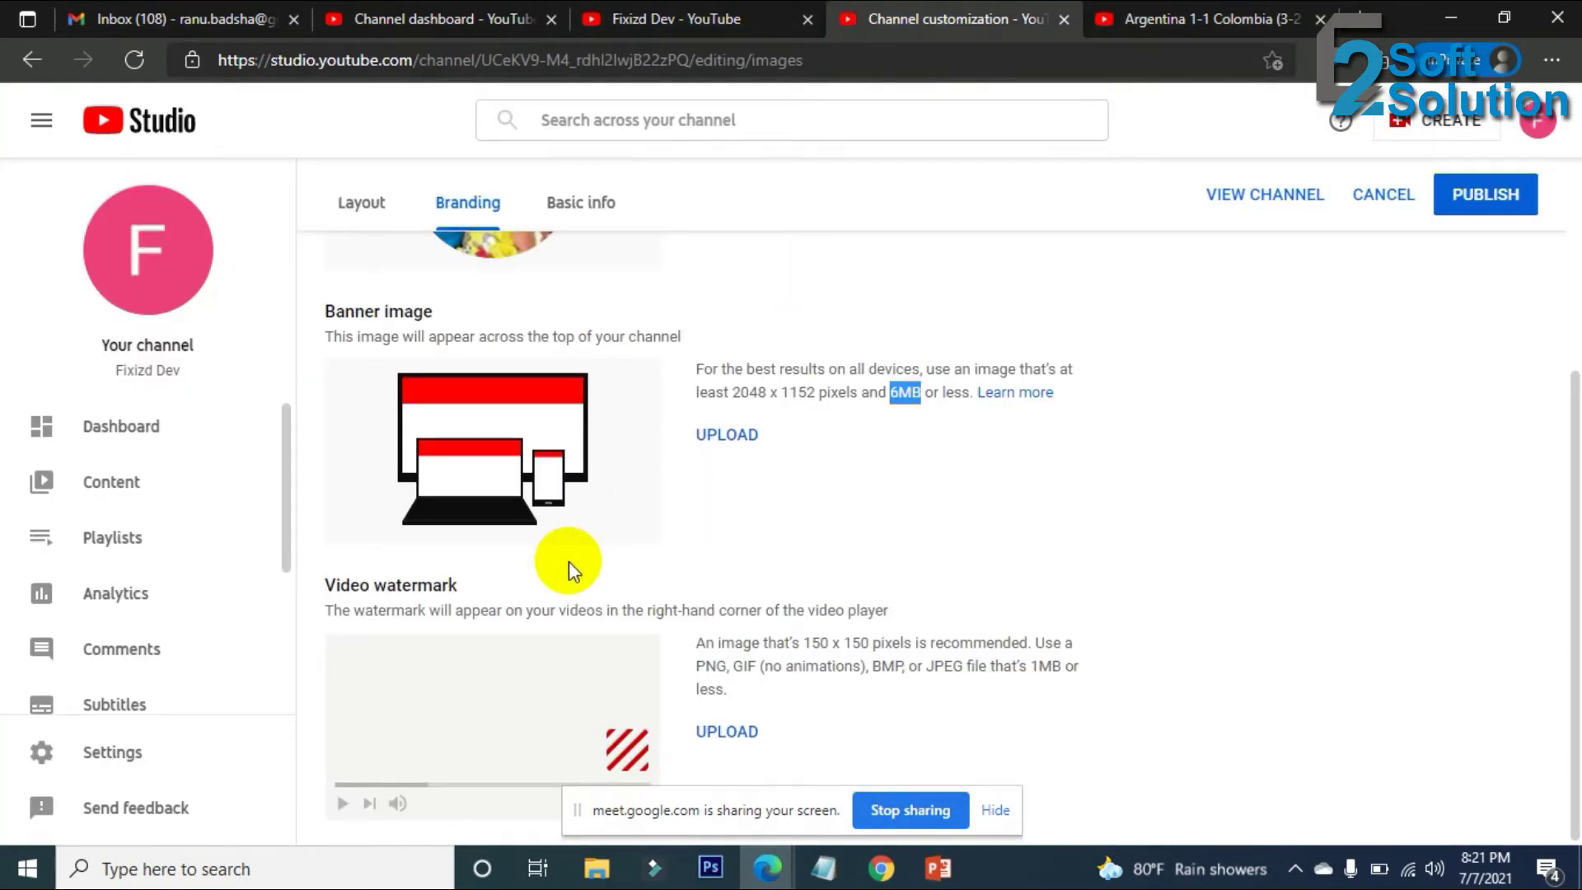
left_click(750, 733)
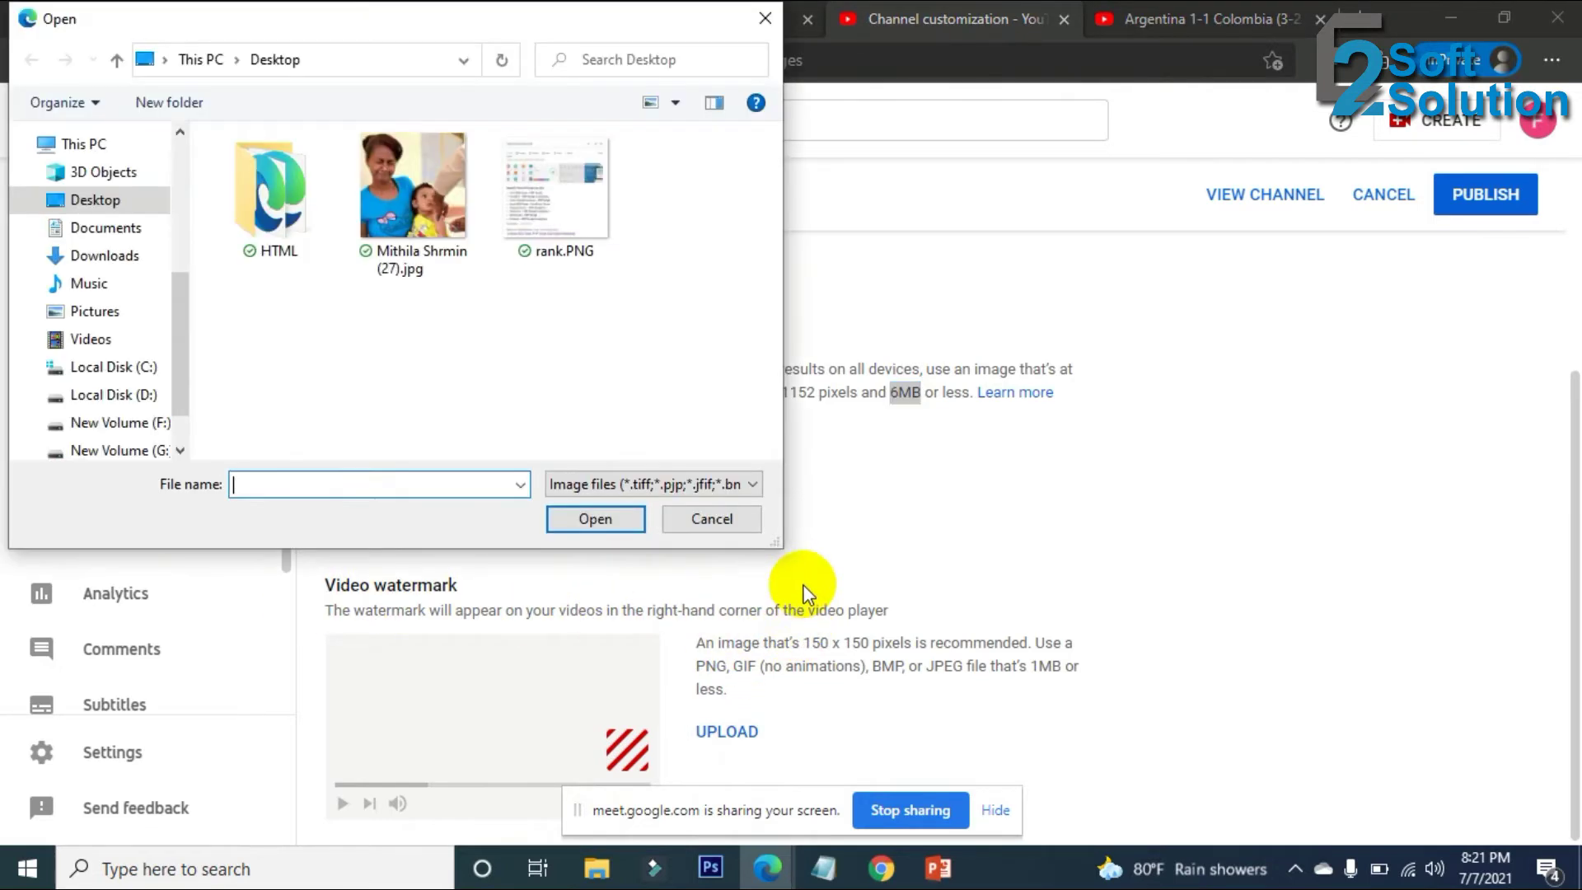
scroll(123, 367, "up", 2)
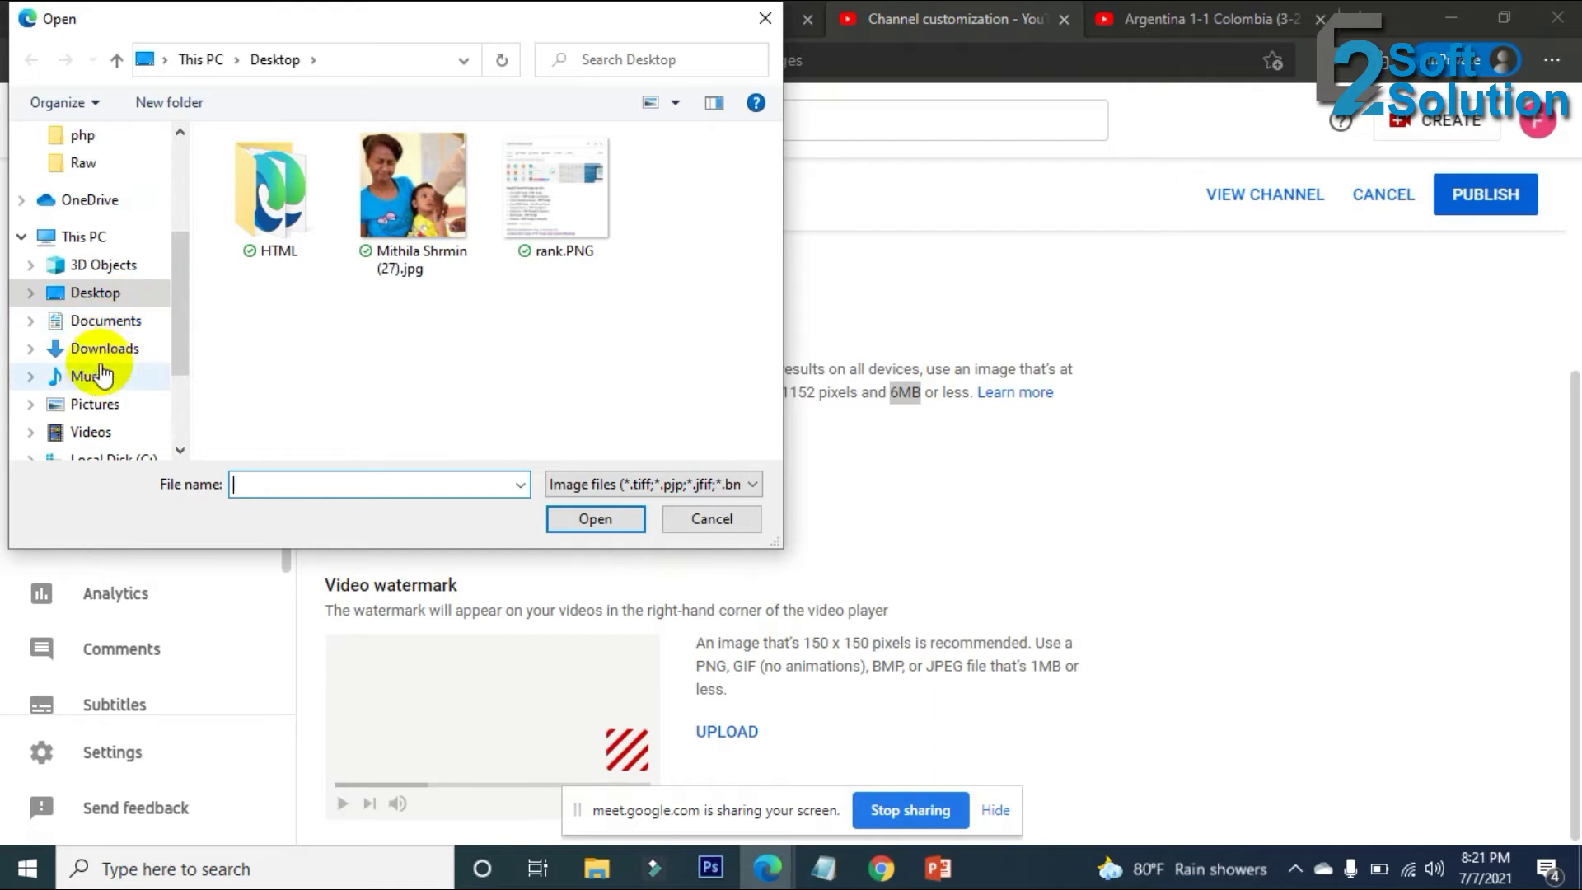
left_click(100, 349)
scroll(488, 347, "down", 5)
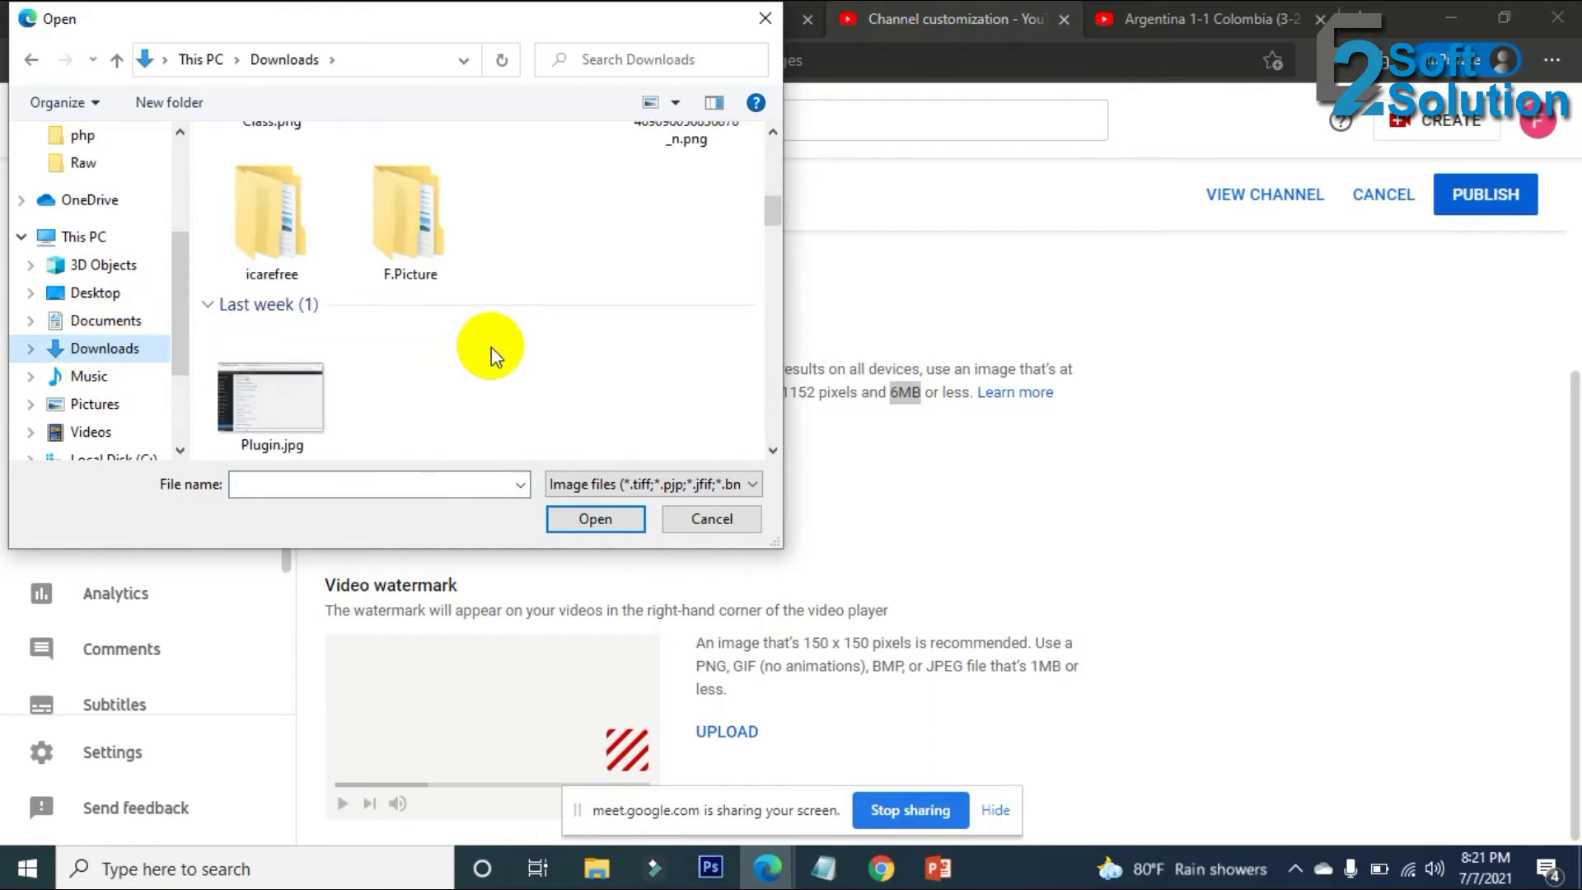
scroll(493, 356, "up", 2)
scroll(493, 356, "down", 6)
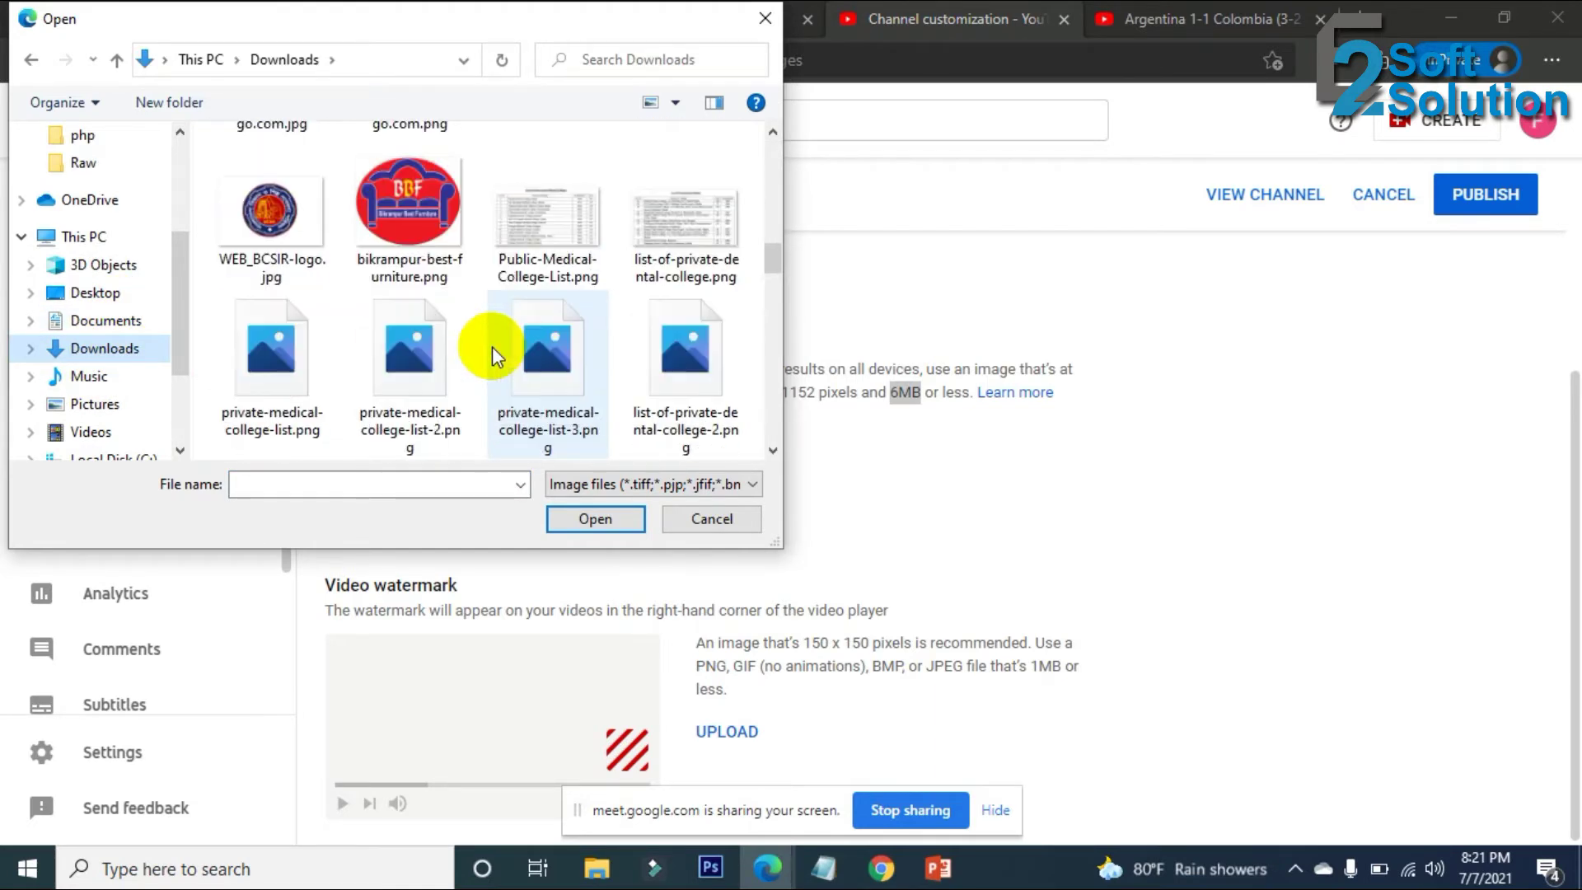
scroll(491, 347, "up", 2)
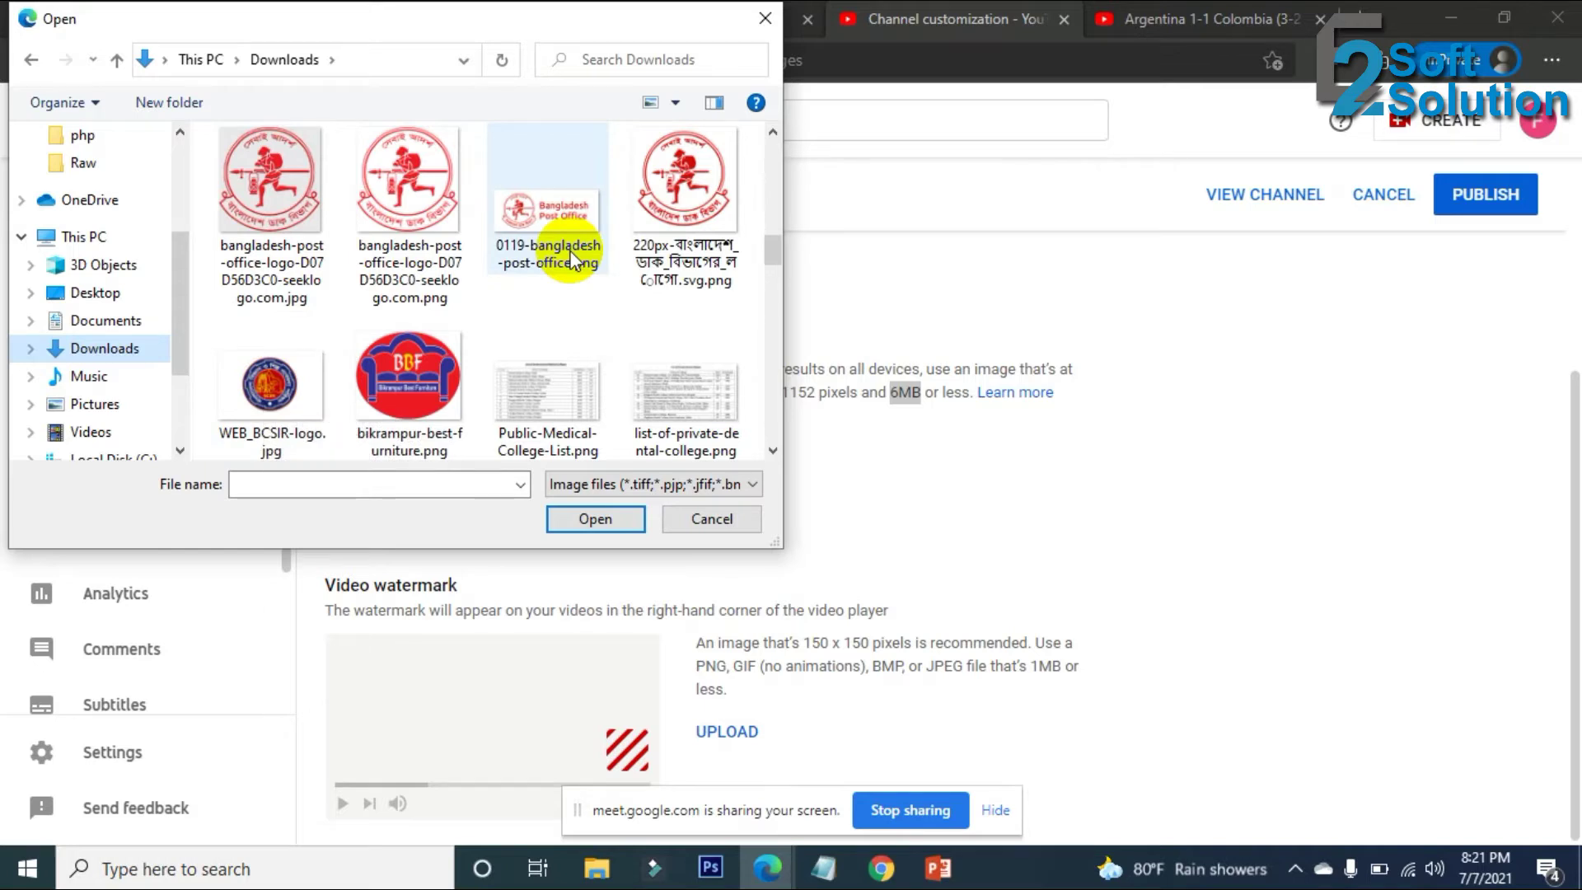
double_click(684, 190)
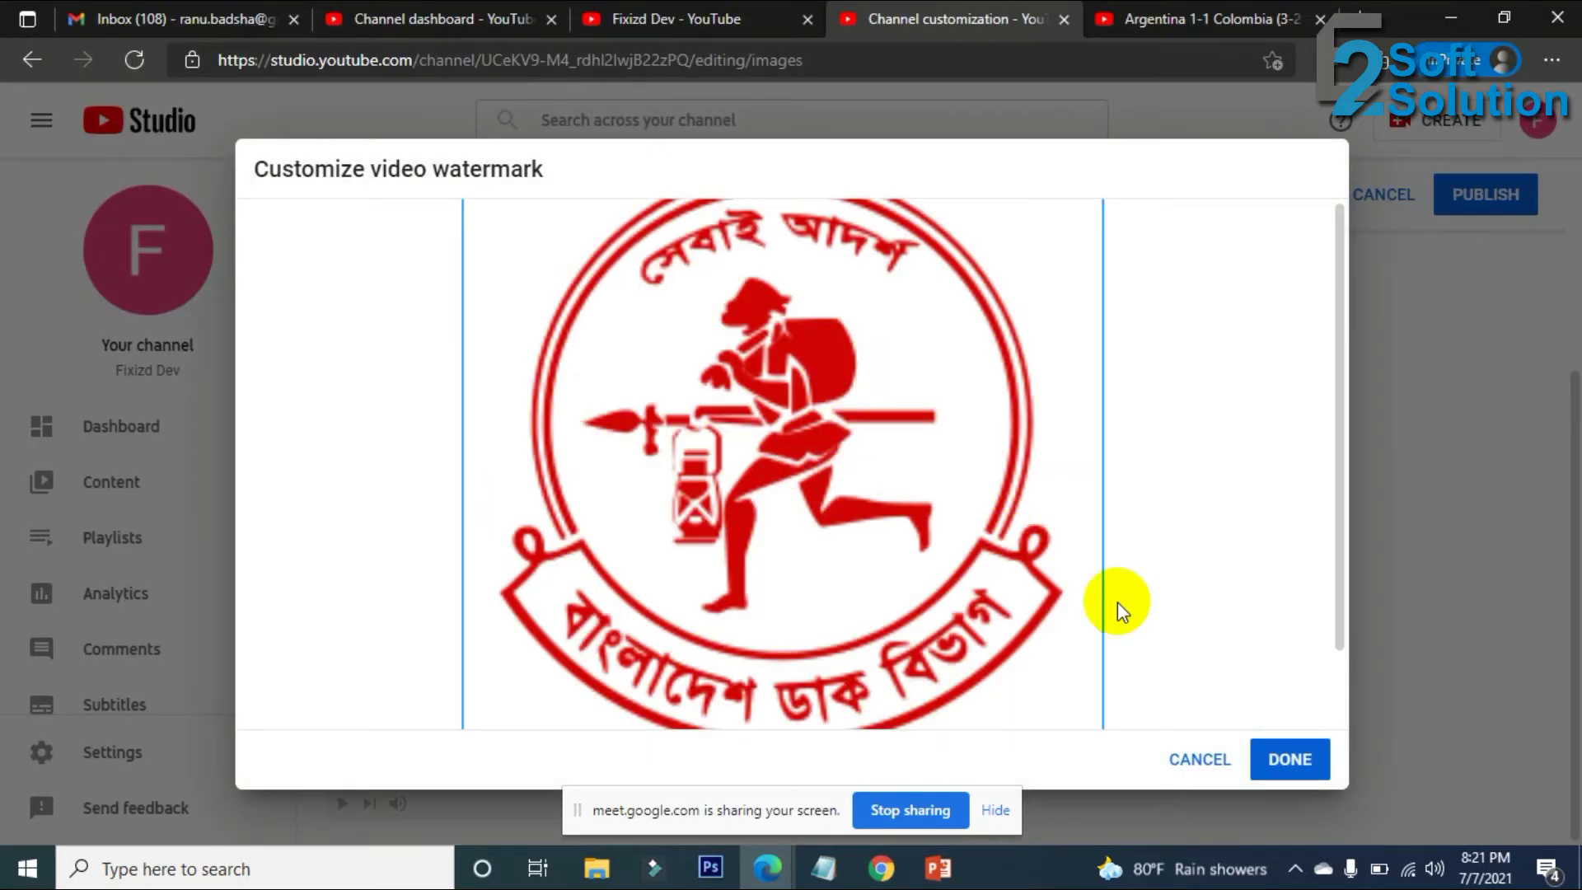
left_click(1281, 766)
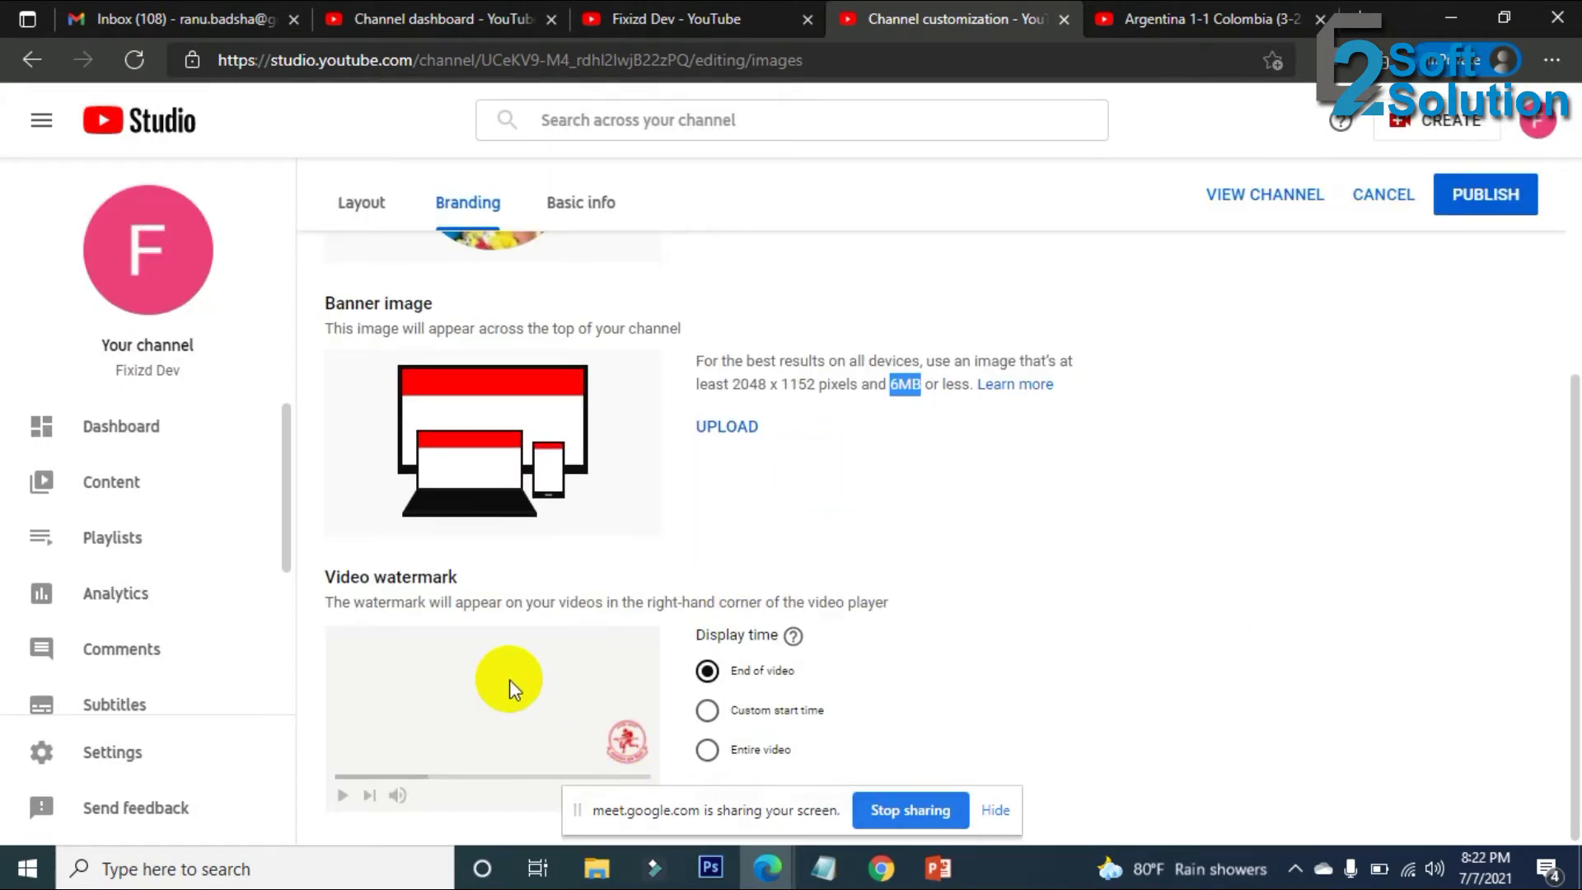
Compare the new watermark with the SonyLIV one on the paused highlights video, and return to the branding settings.
left_click(1203, 16)
mouse_move(1005, 527)
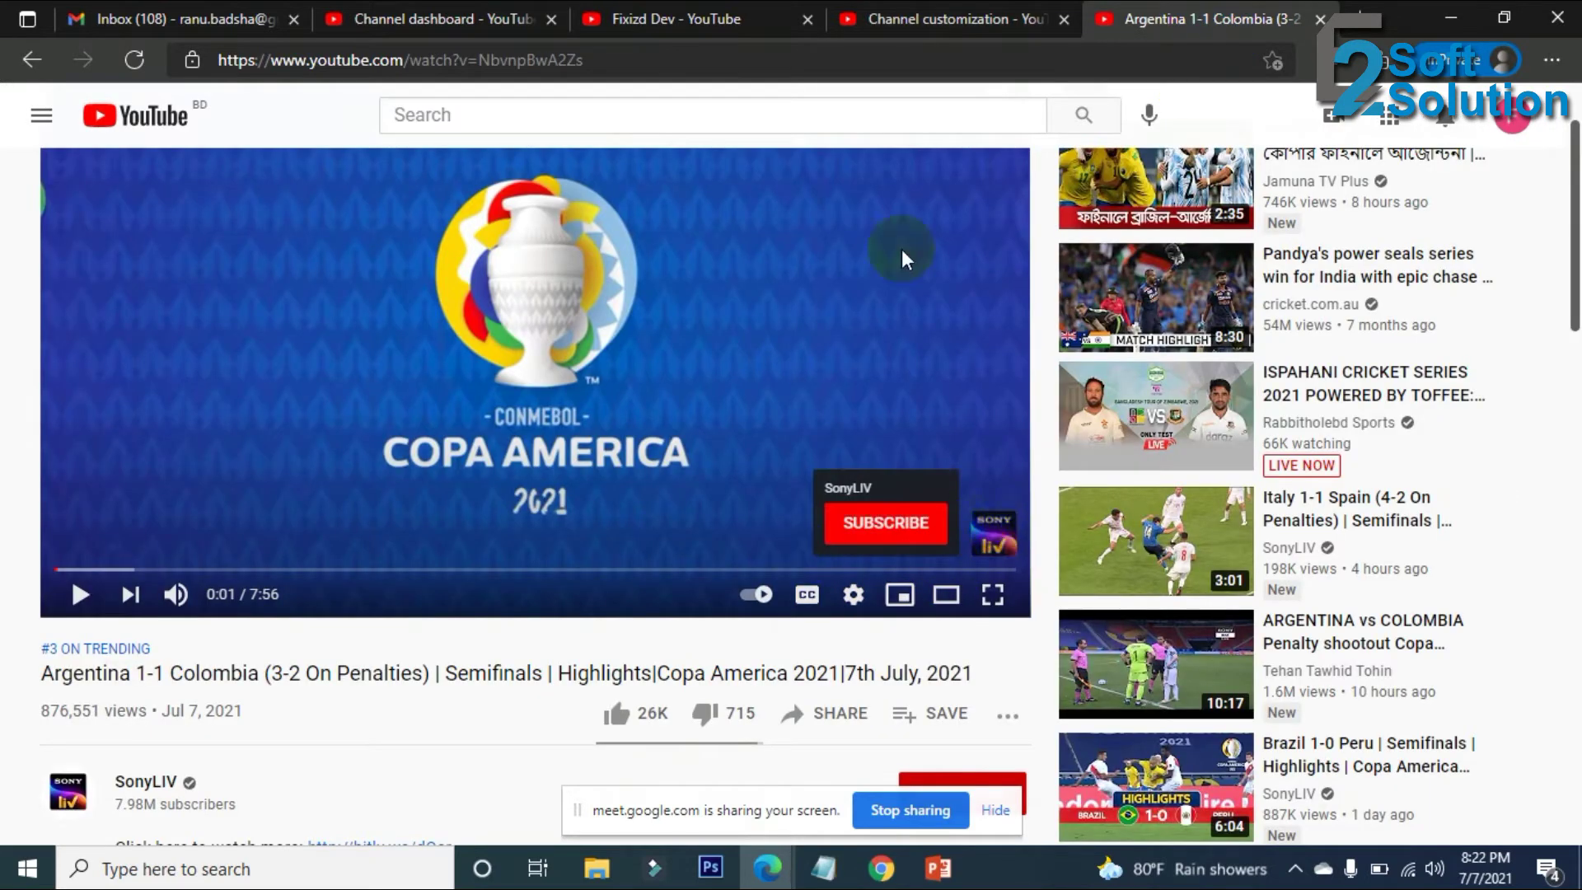
left_click(915, 18)
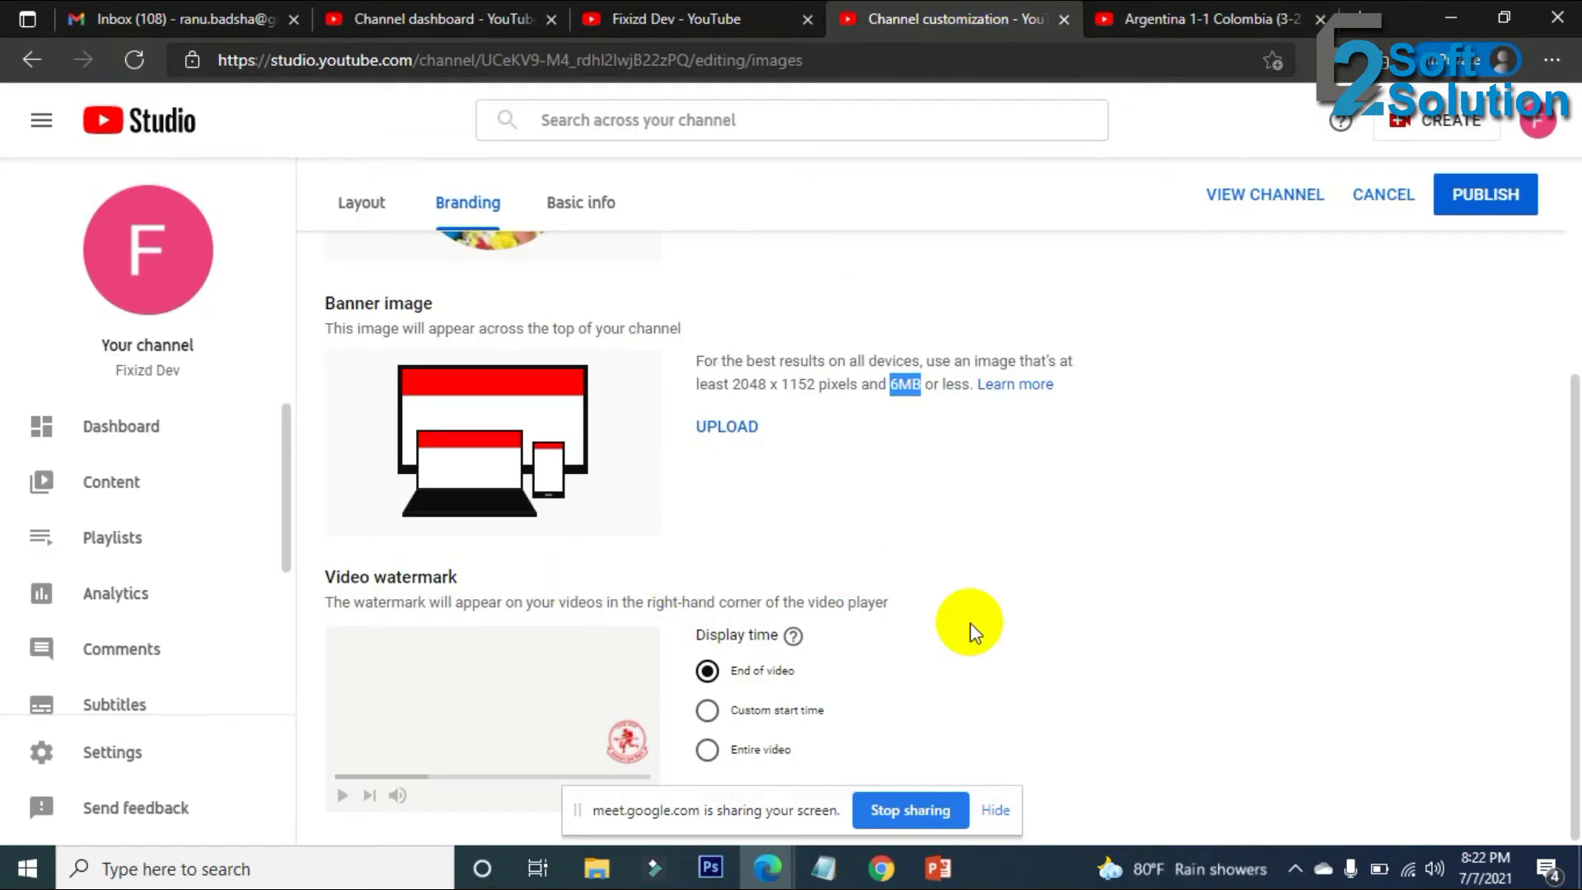
Open the channel's basic info settings and look over the empty description field and the channel URL.
scroll(733, 607, "up", 4)
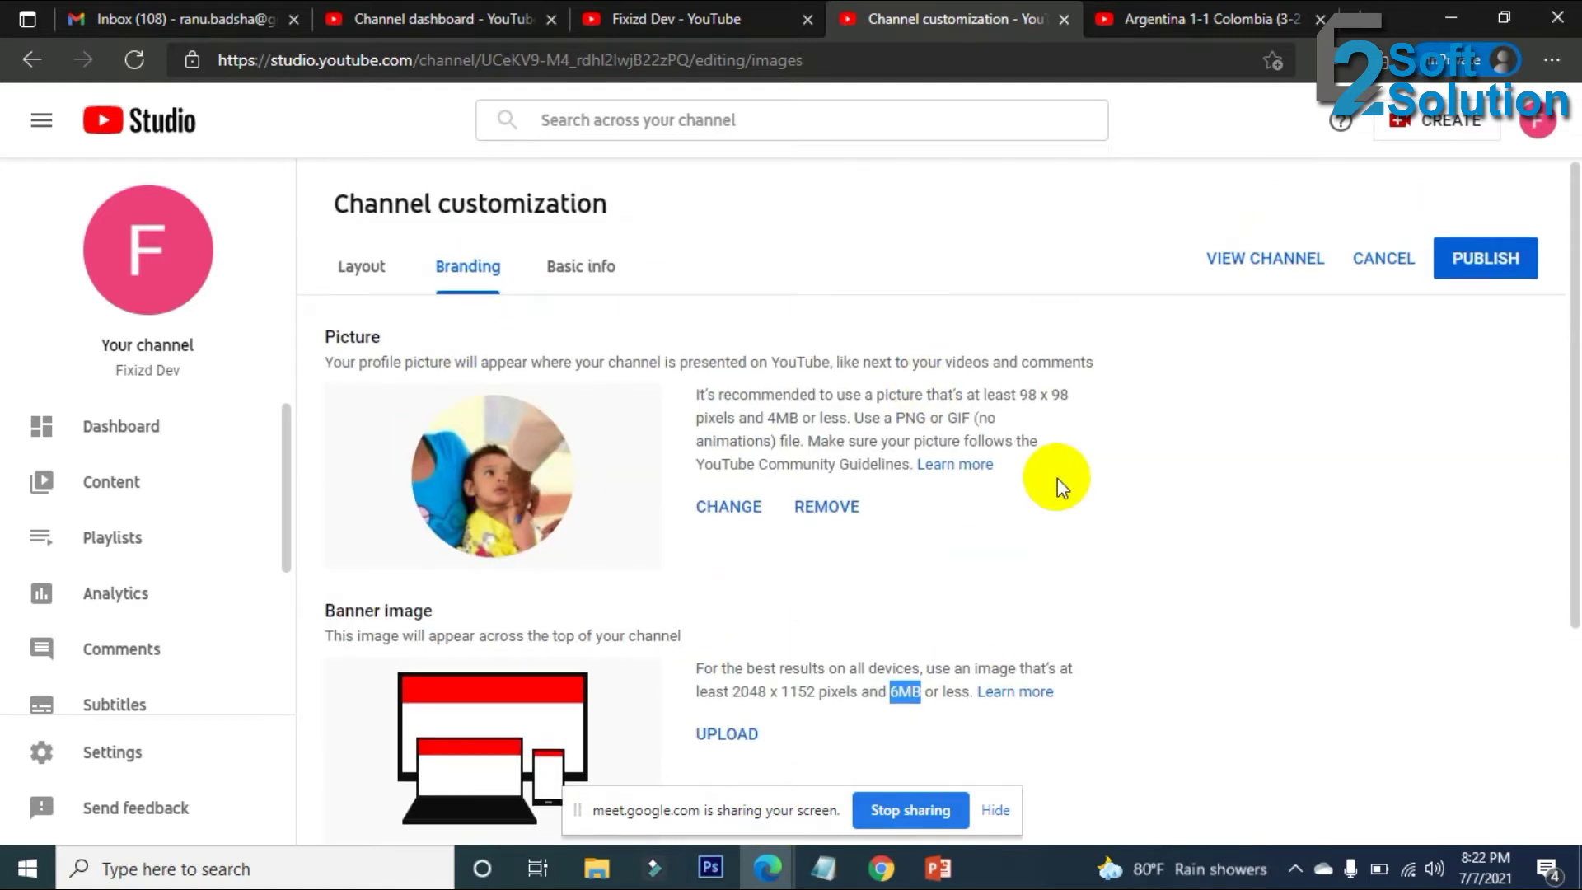
left_click(581, 266)
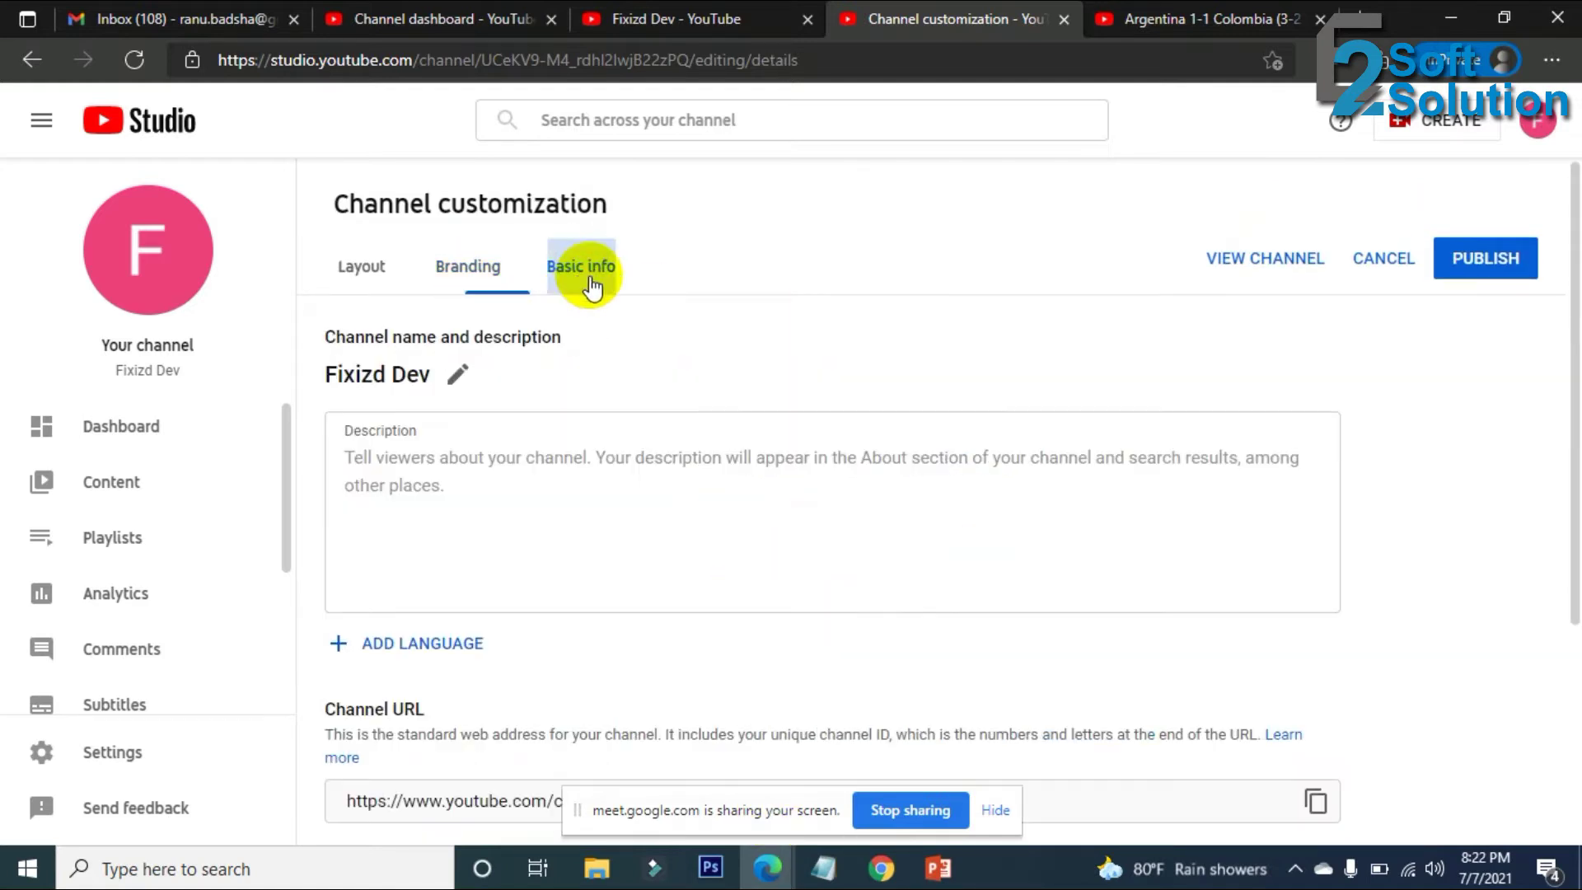
scroll(659, 449, "down", 1)
left_click(432, 399)
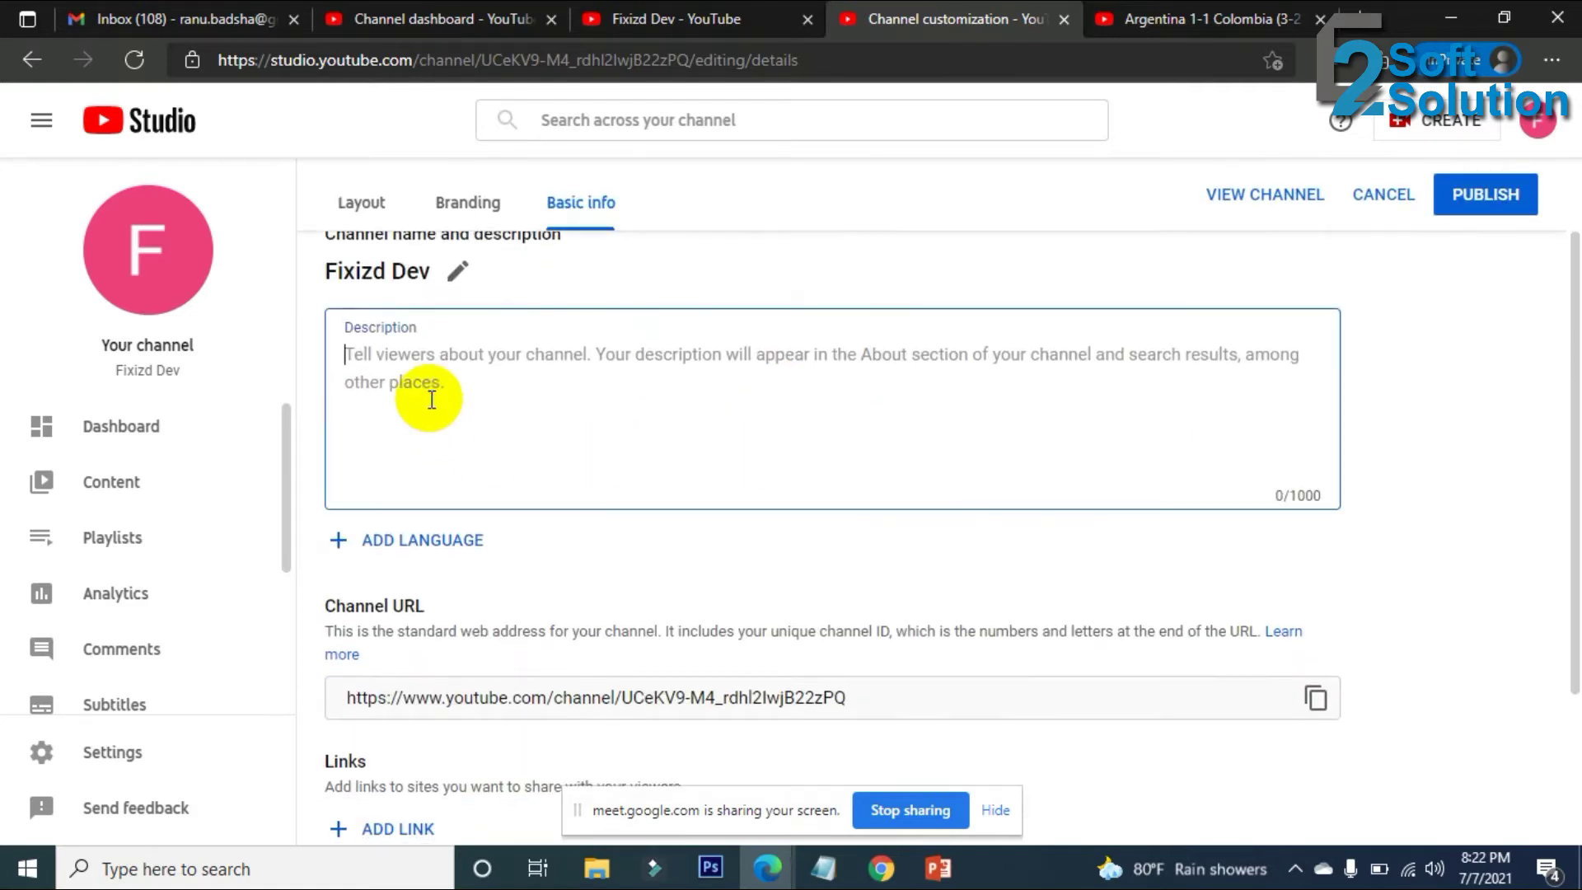
scroll(388, 412, "up", 1)
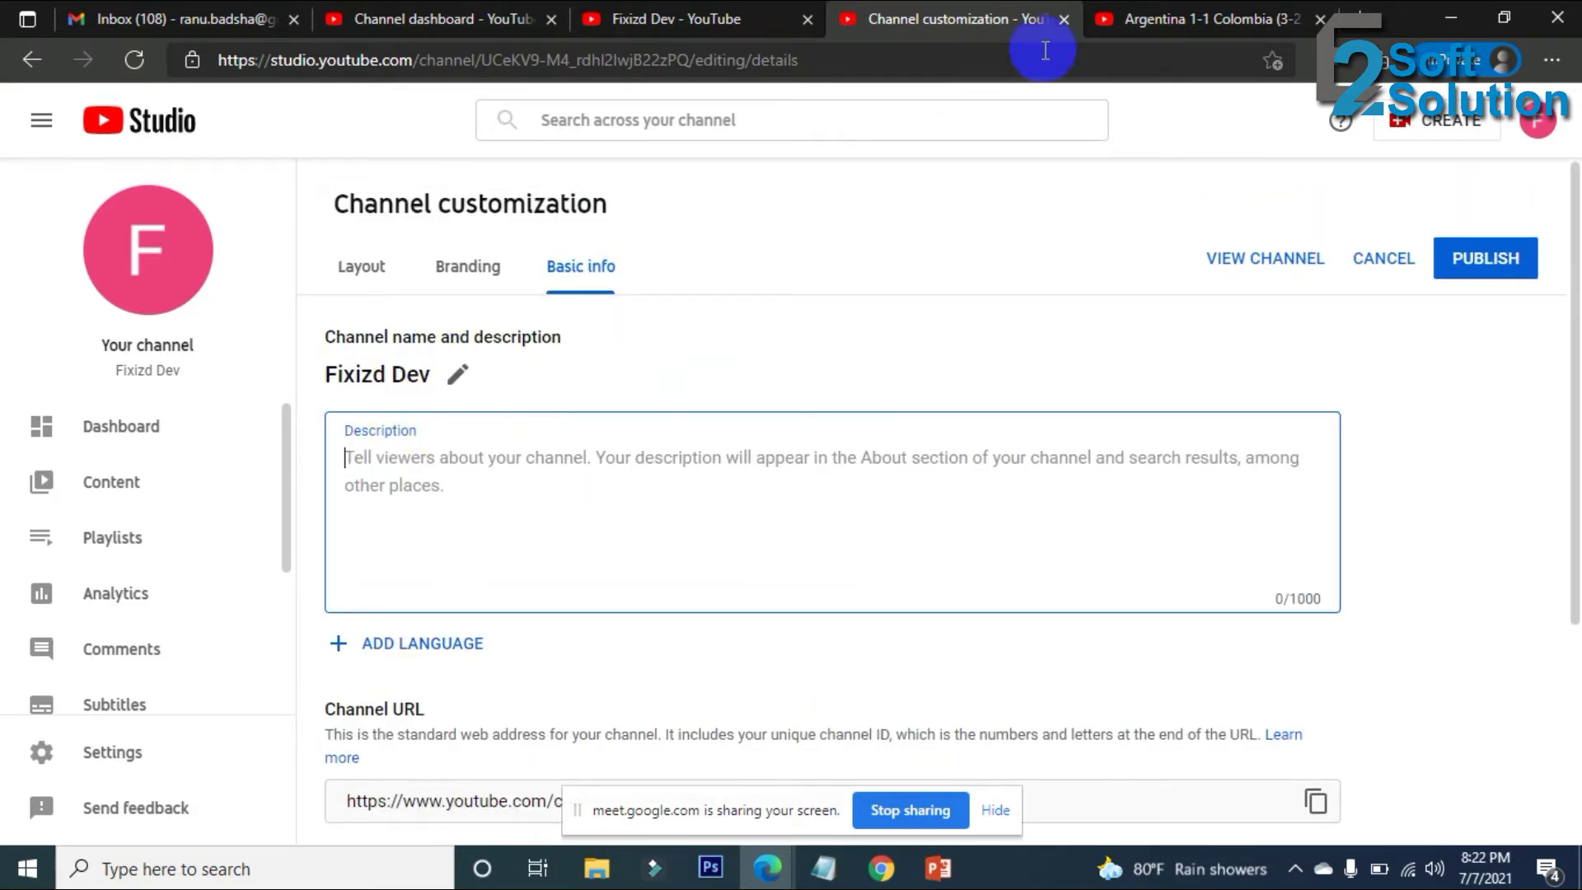
left_click(1223, 27)
left_click_drag(410, 60, 585, 60)
type("e2")
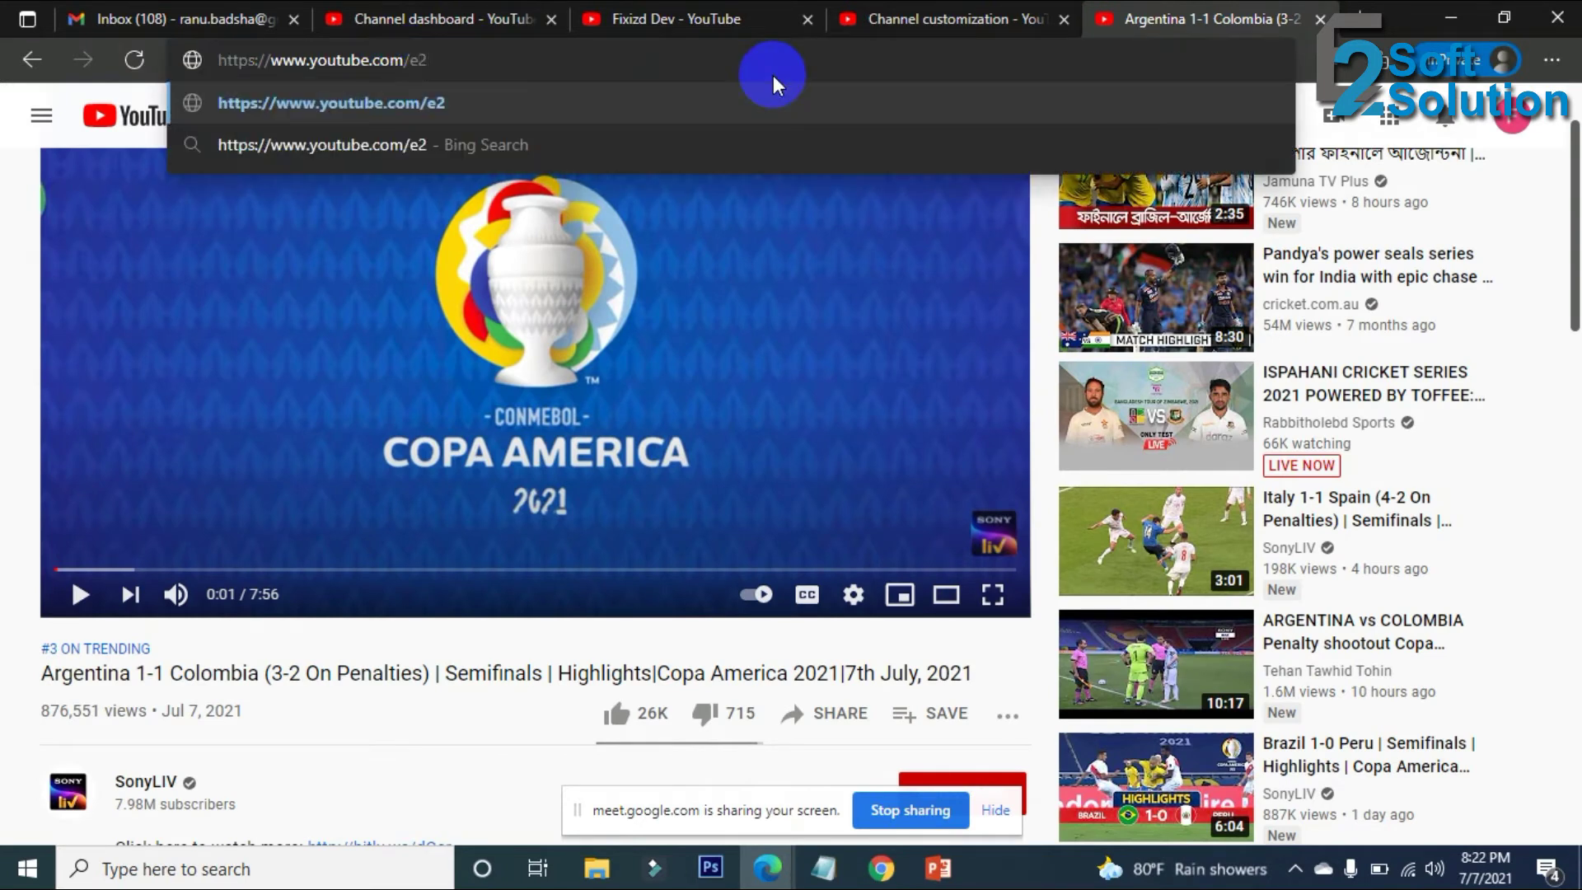
type("soft")
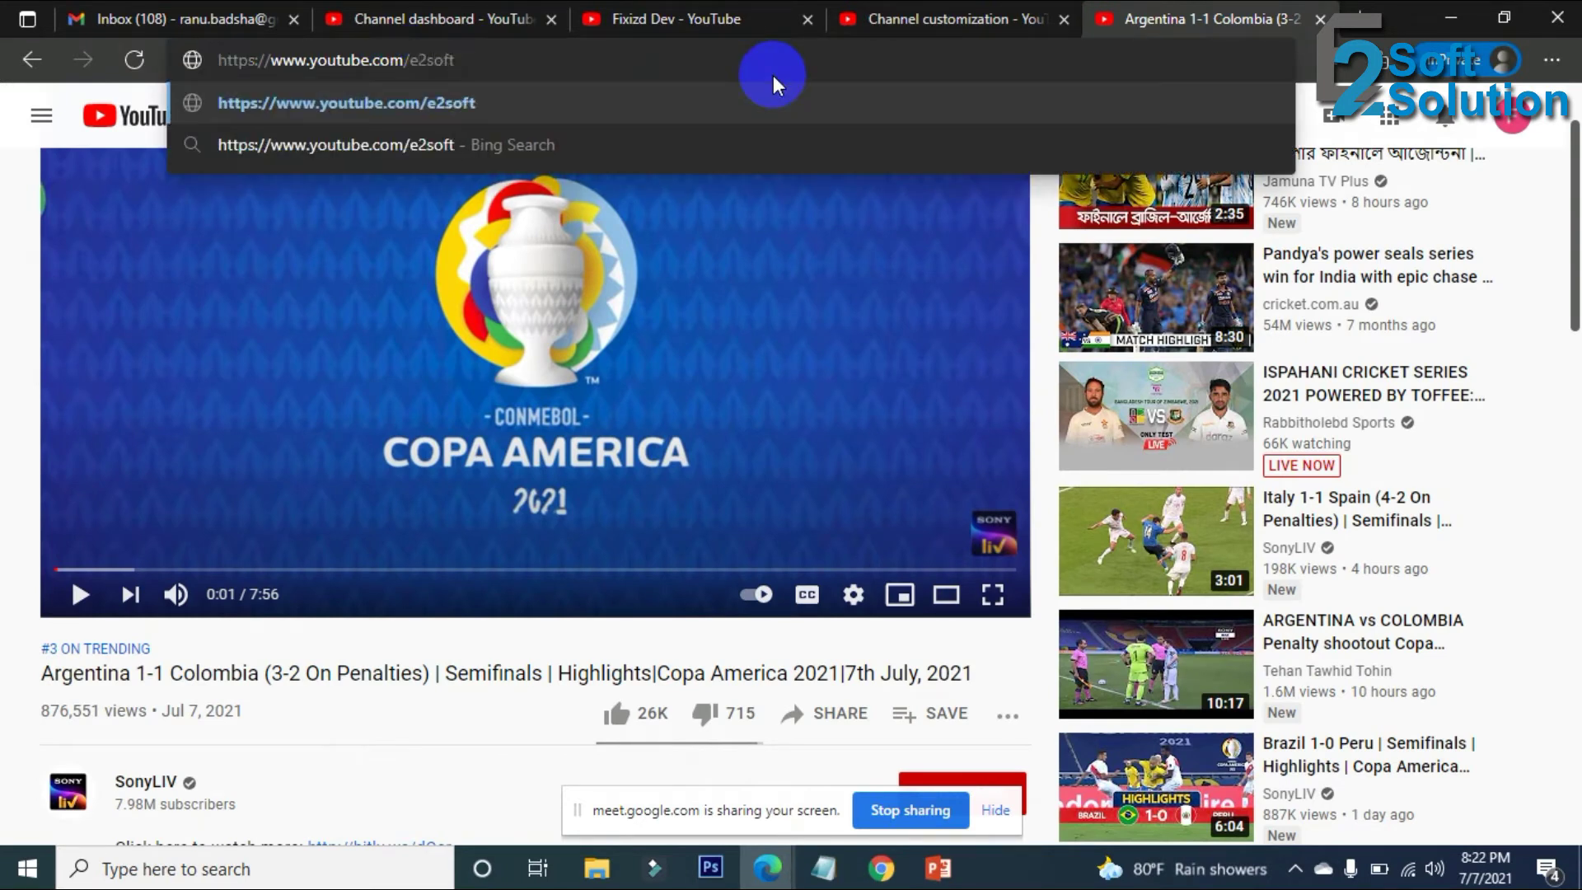
type("sol")
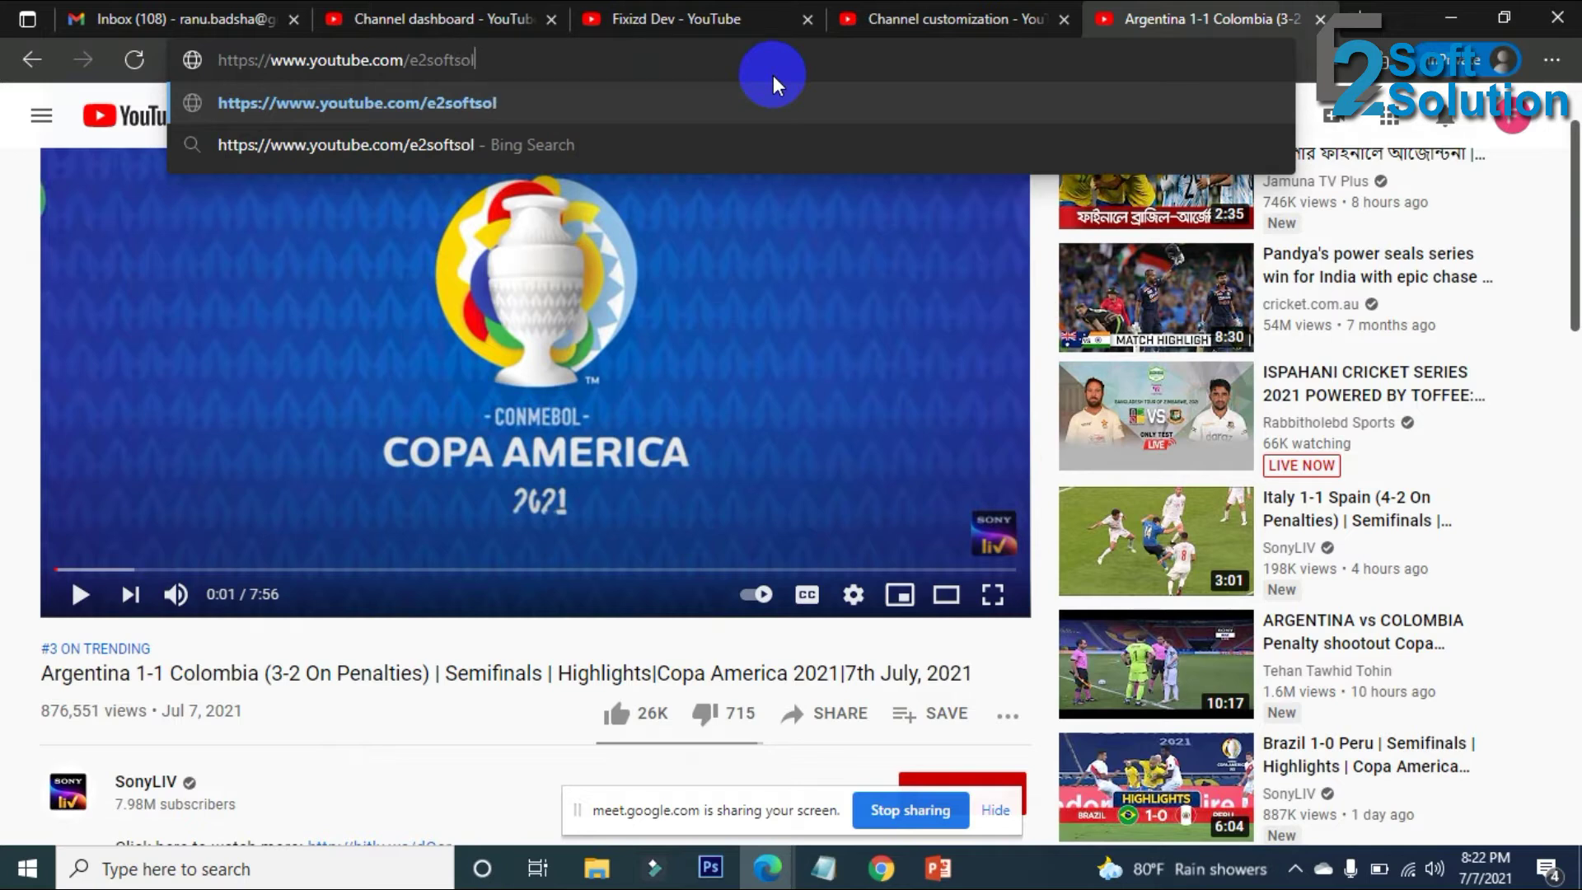
type("ution")
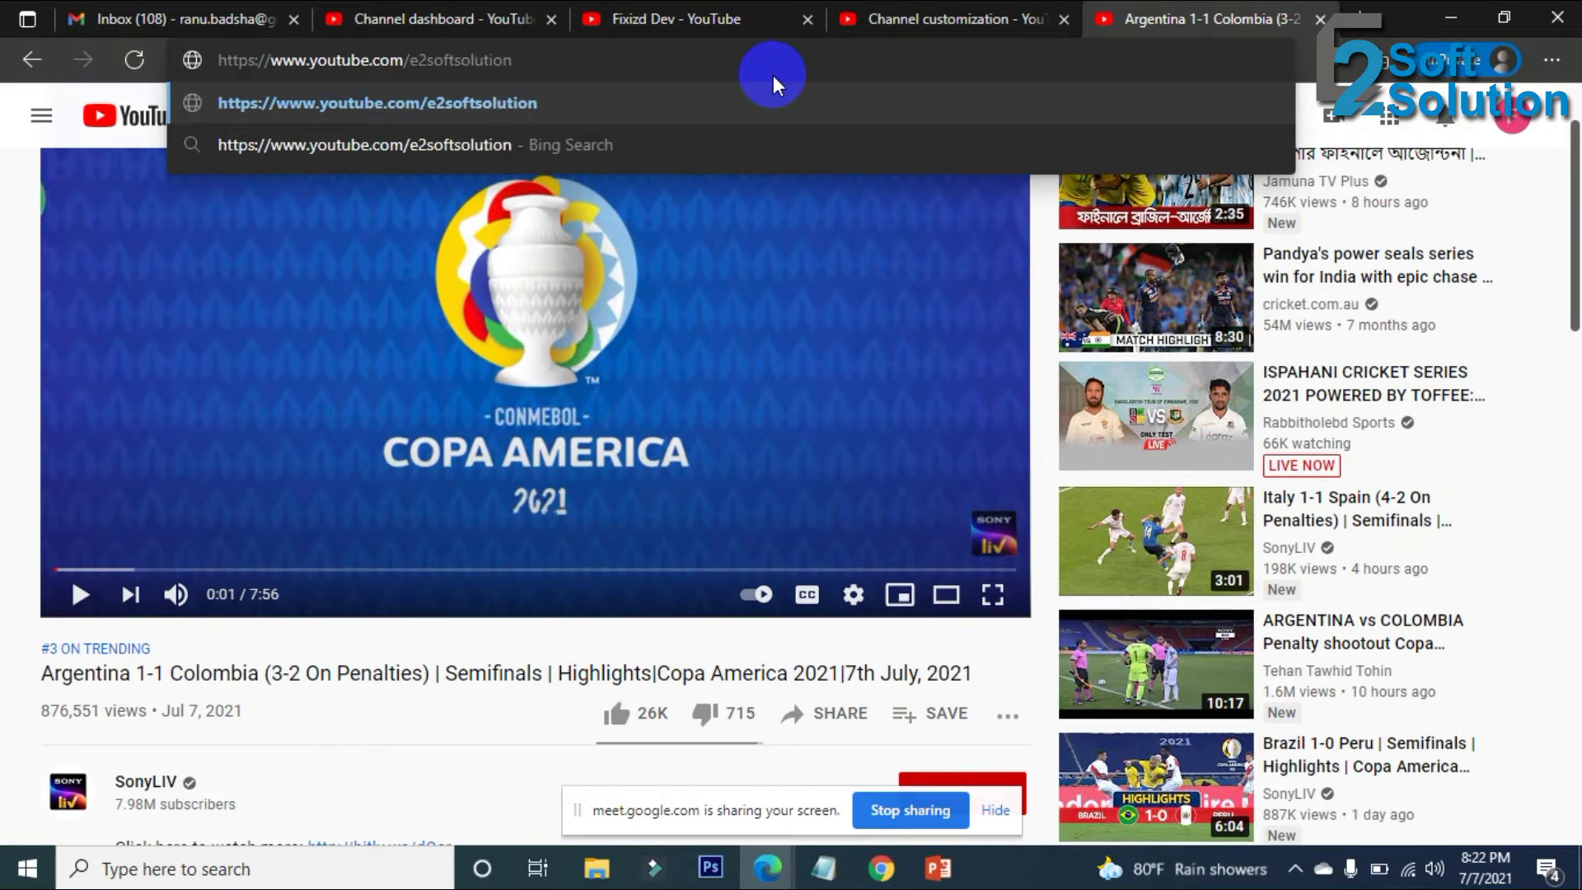
key("Return")
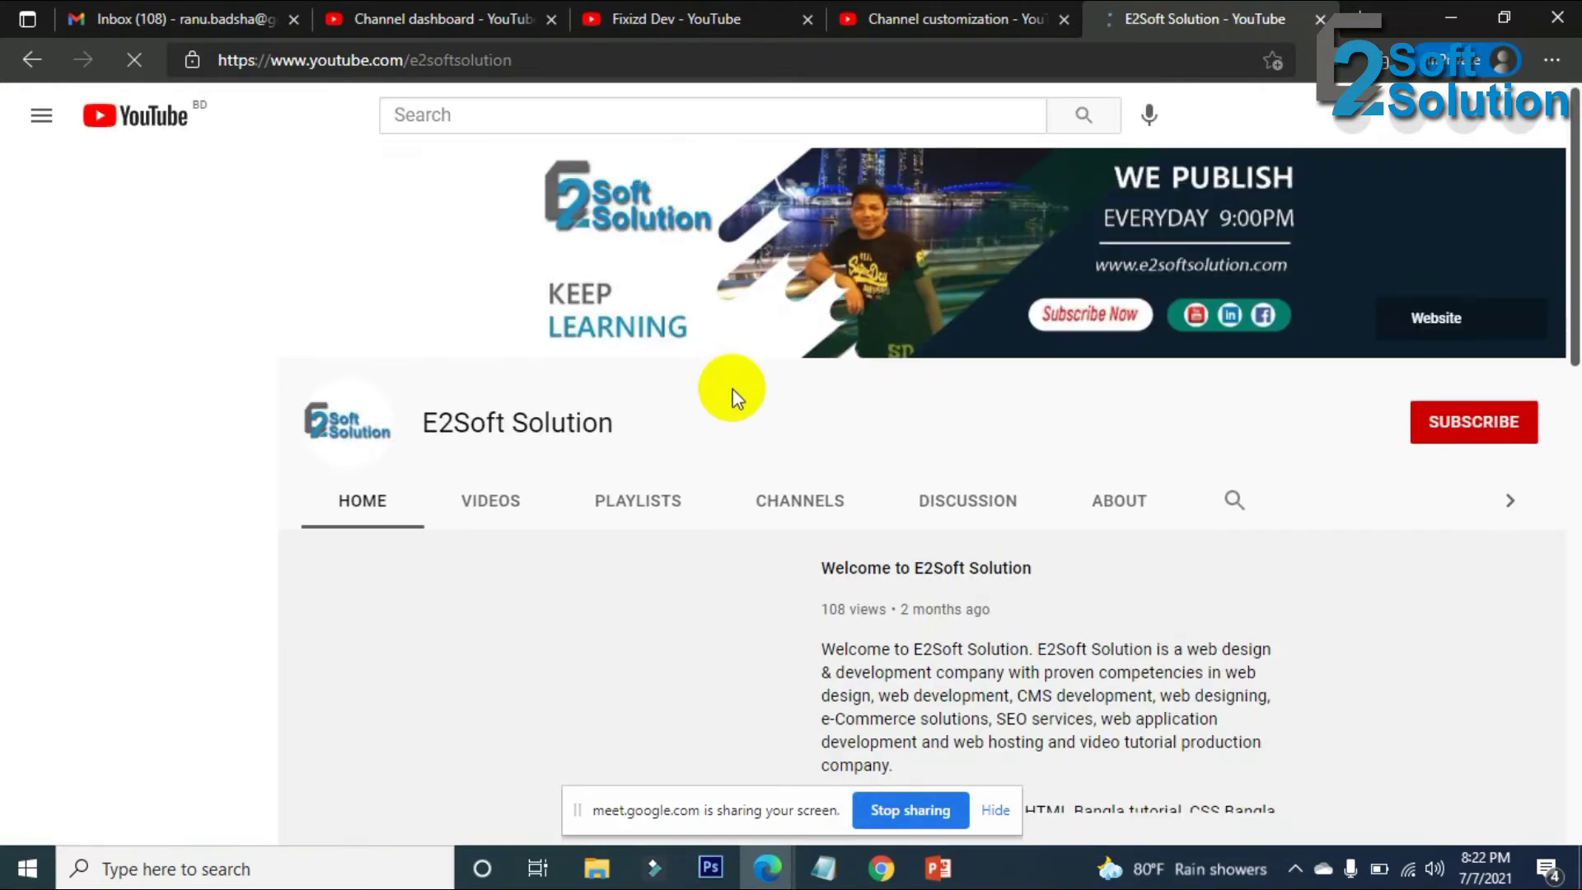
Pause the E2Soft Solution welcome video and read the channel's description in its About section.
scroll(643, 476, "down", 3)
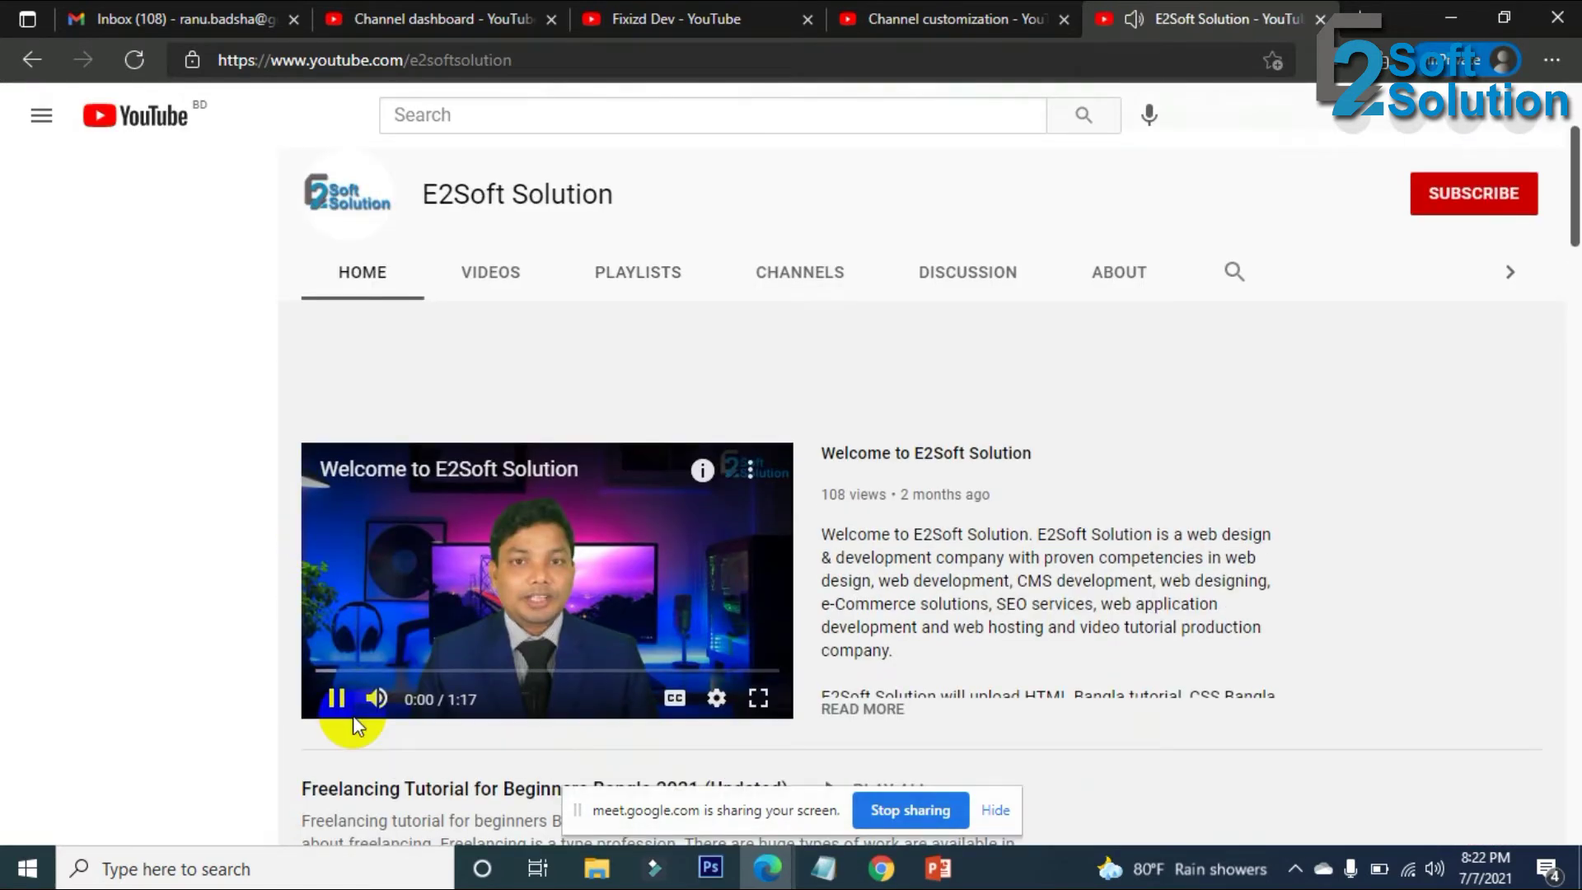
left_click(337, 698)
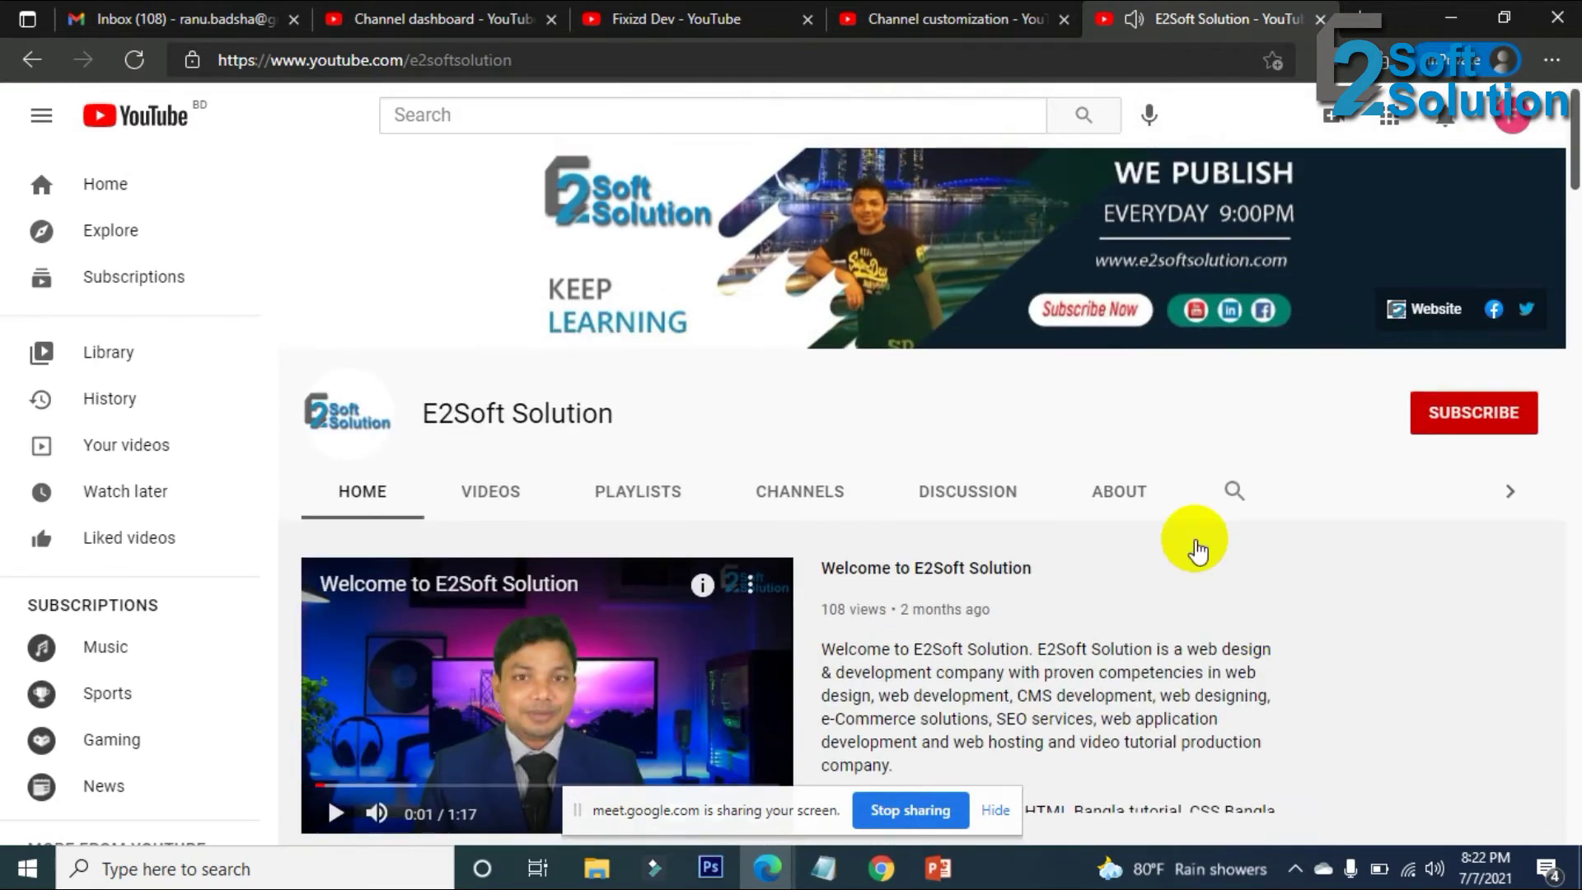
left_click(1126, 500)
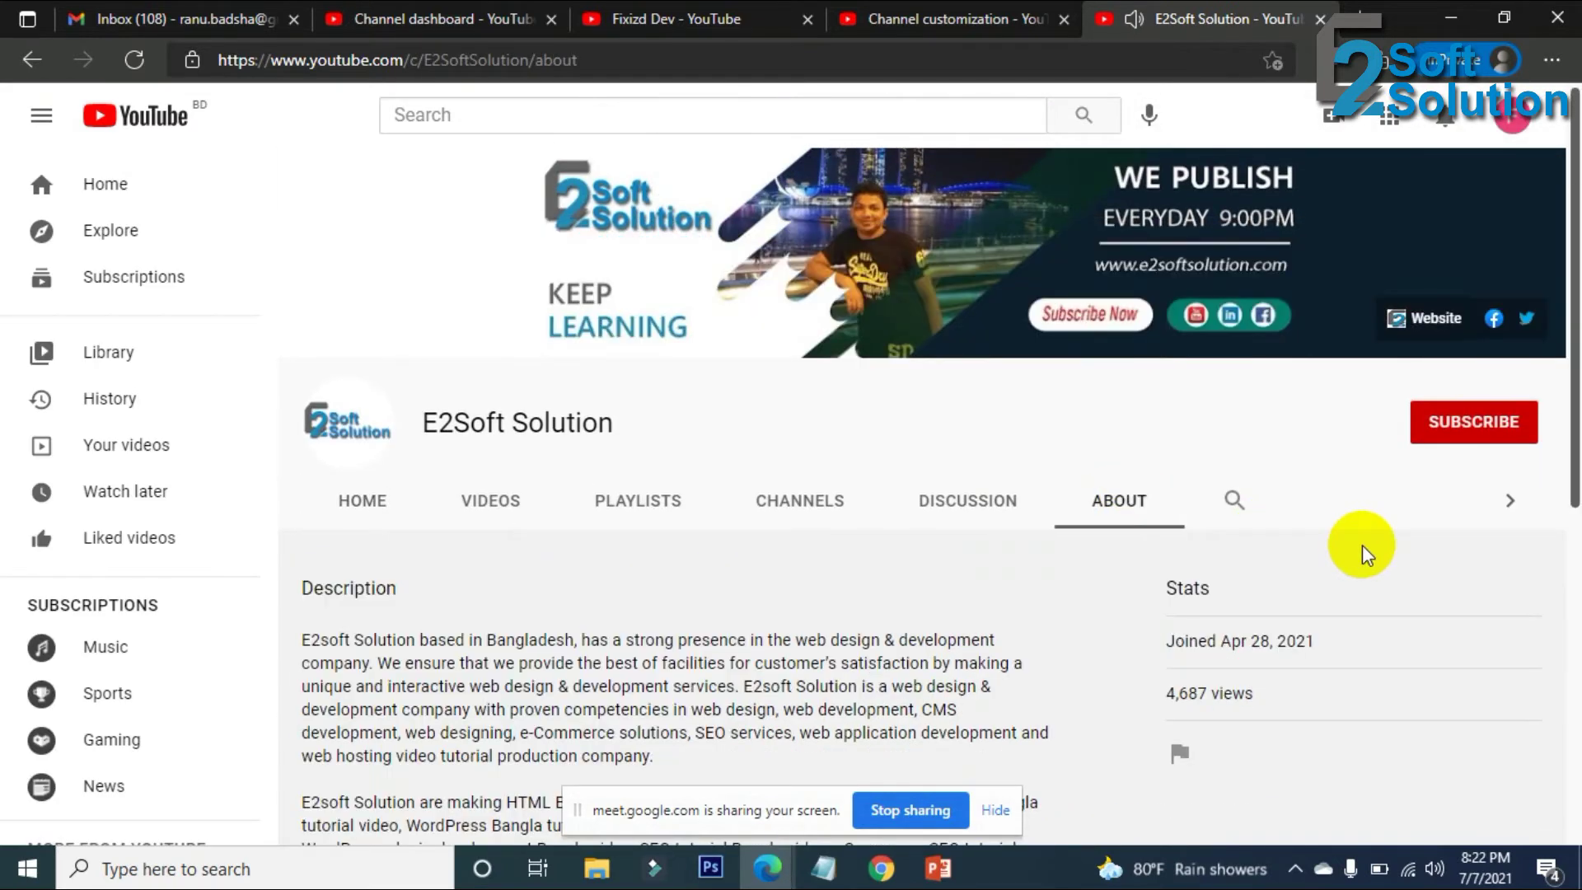
scroll(1359, 547, "down", 2)
scroll(723, 593, "down", 3)
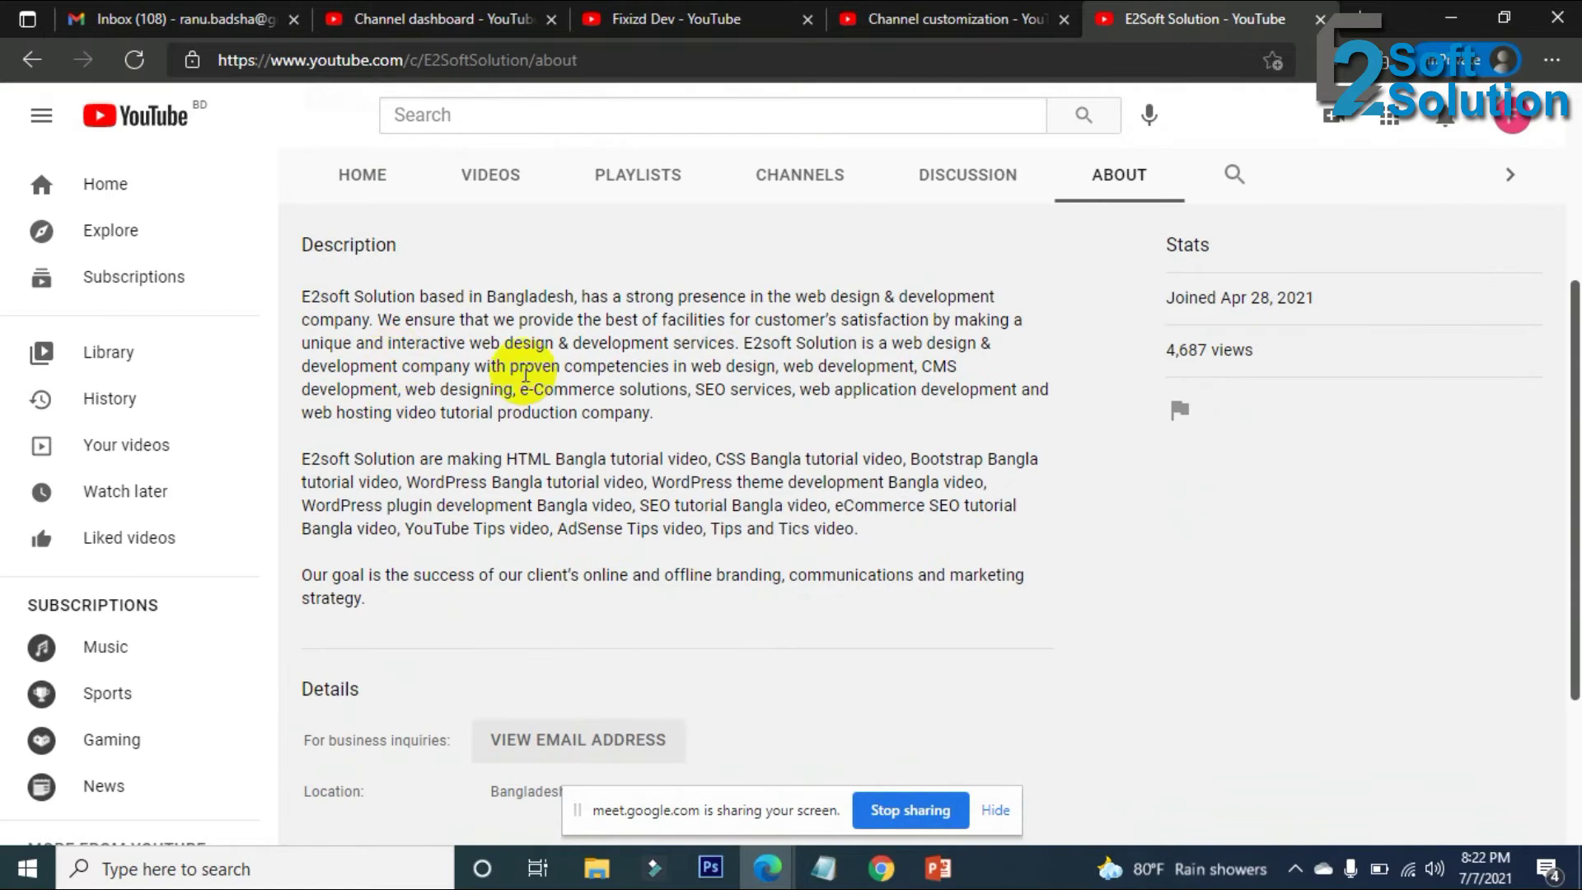
scroll(558, 557, "up", 3)
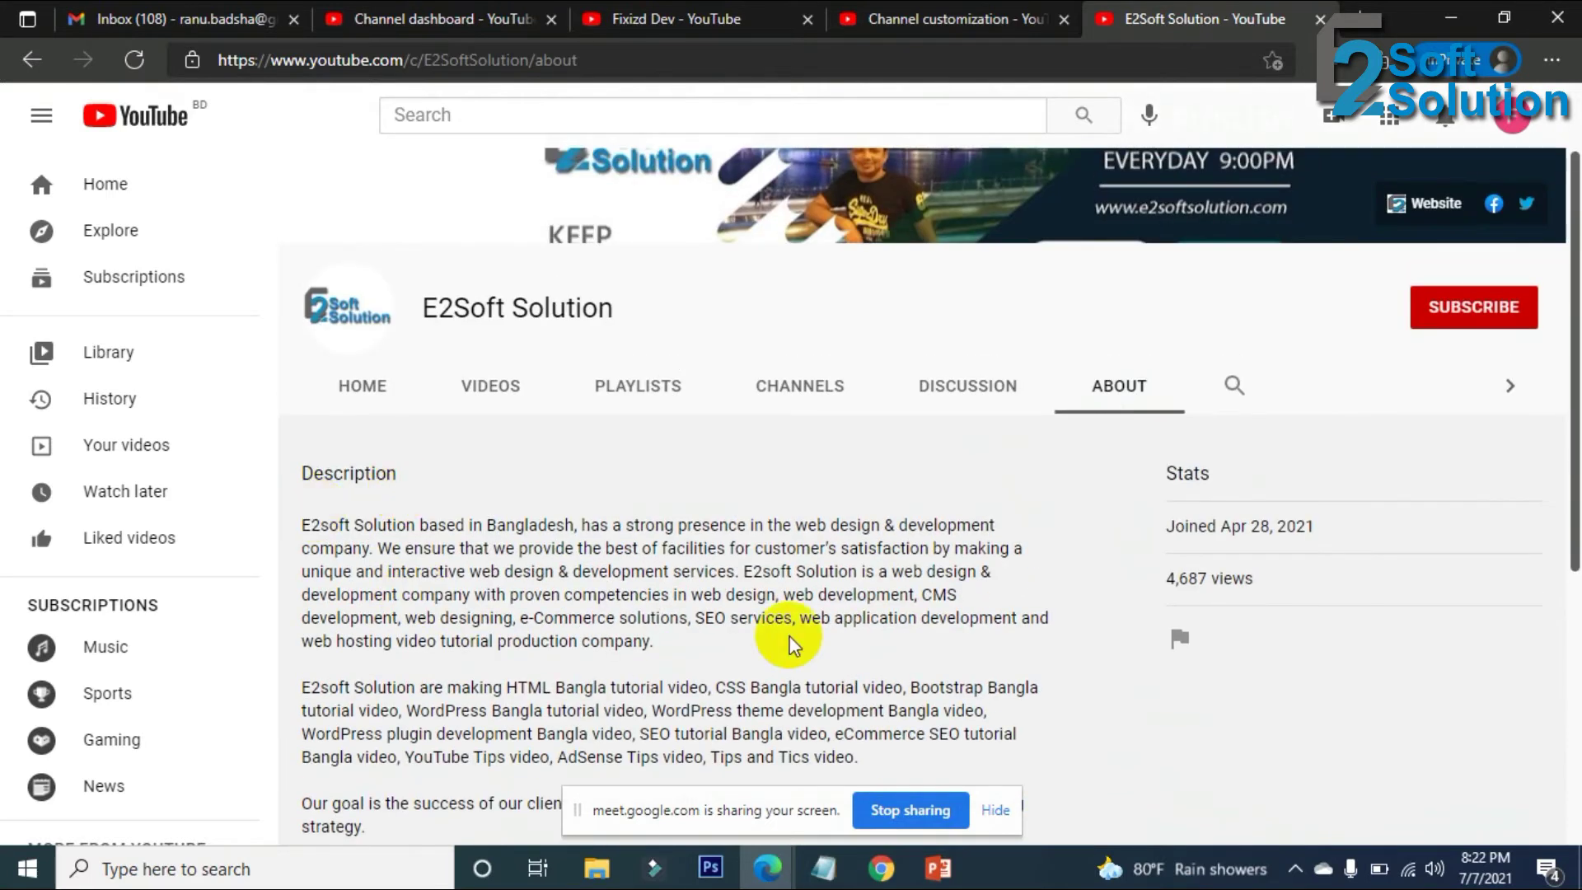
Switch back to the Fixizd Dev basic info settings and enter "Featured video for returning subscribers" in the channel description.
left_click(993, 20)
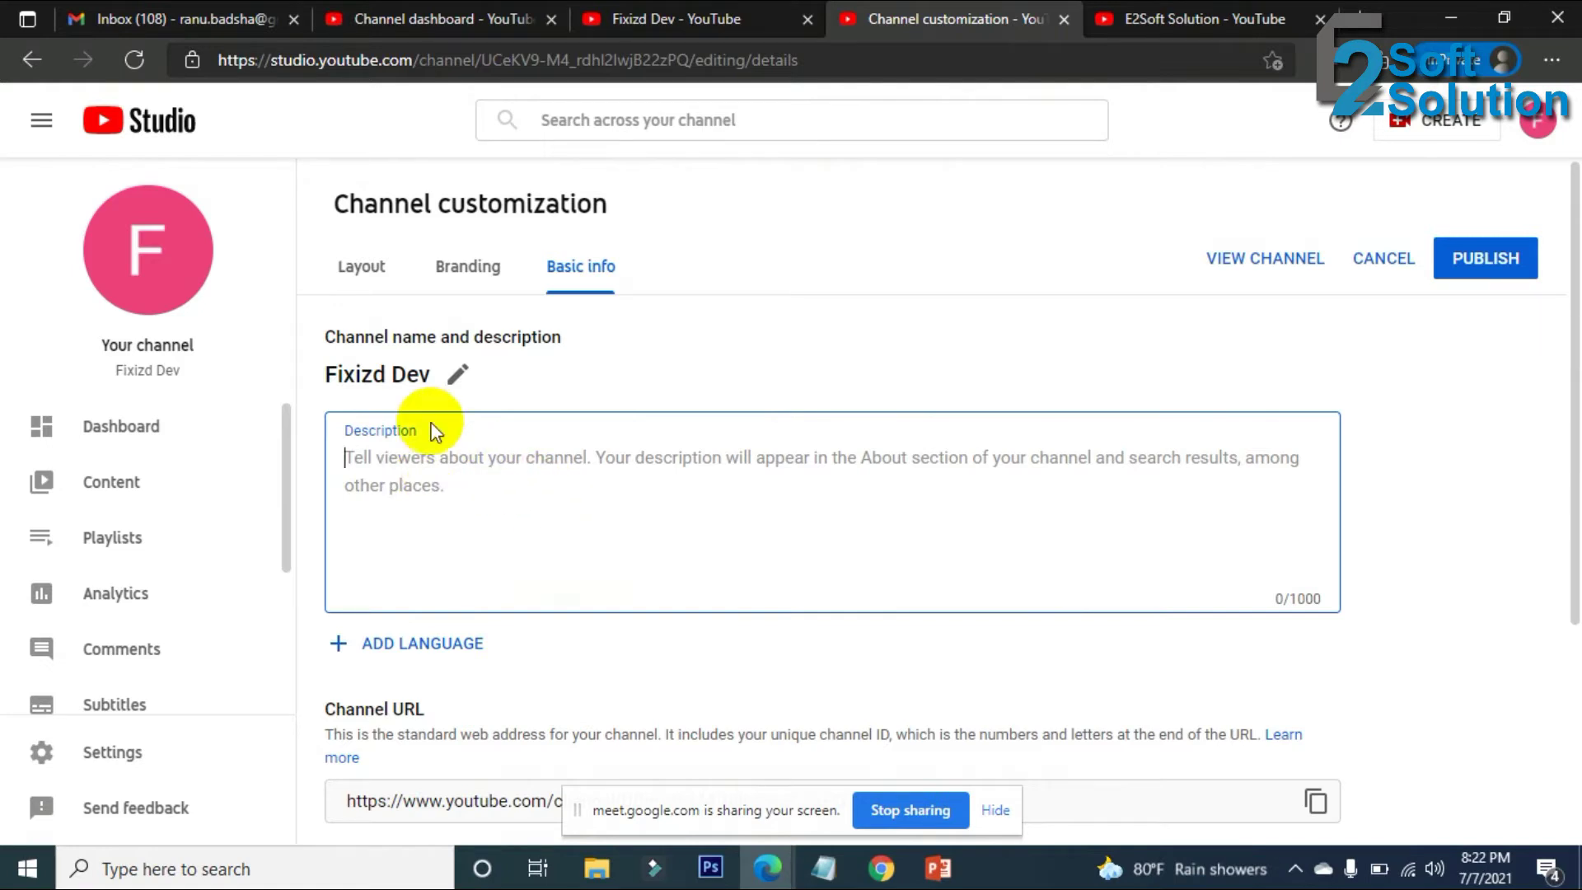
left_click_drag(442, 380, 343, 374)
key("ctrl+c")
left_click(343, 398)
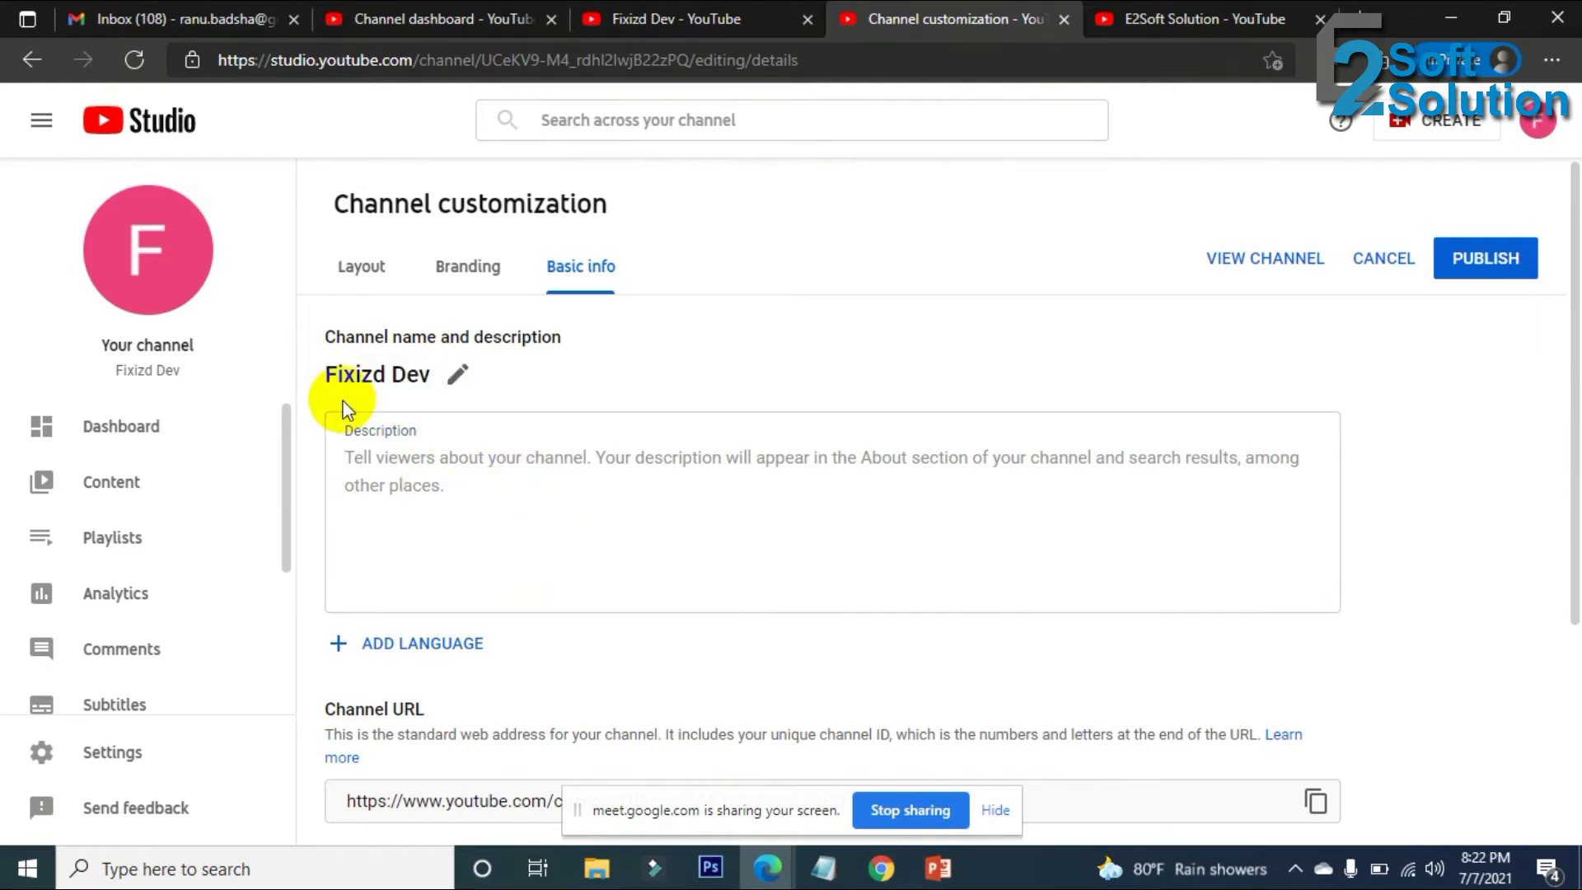
left_click(431, 467)
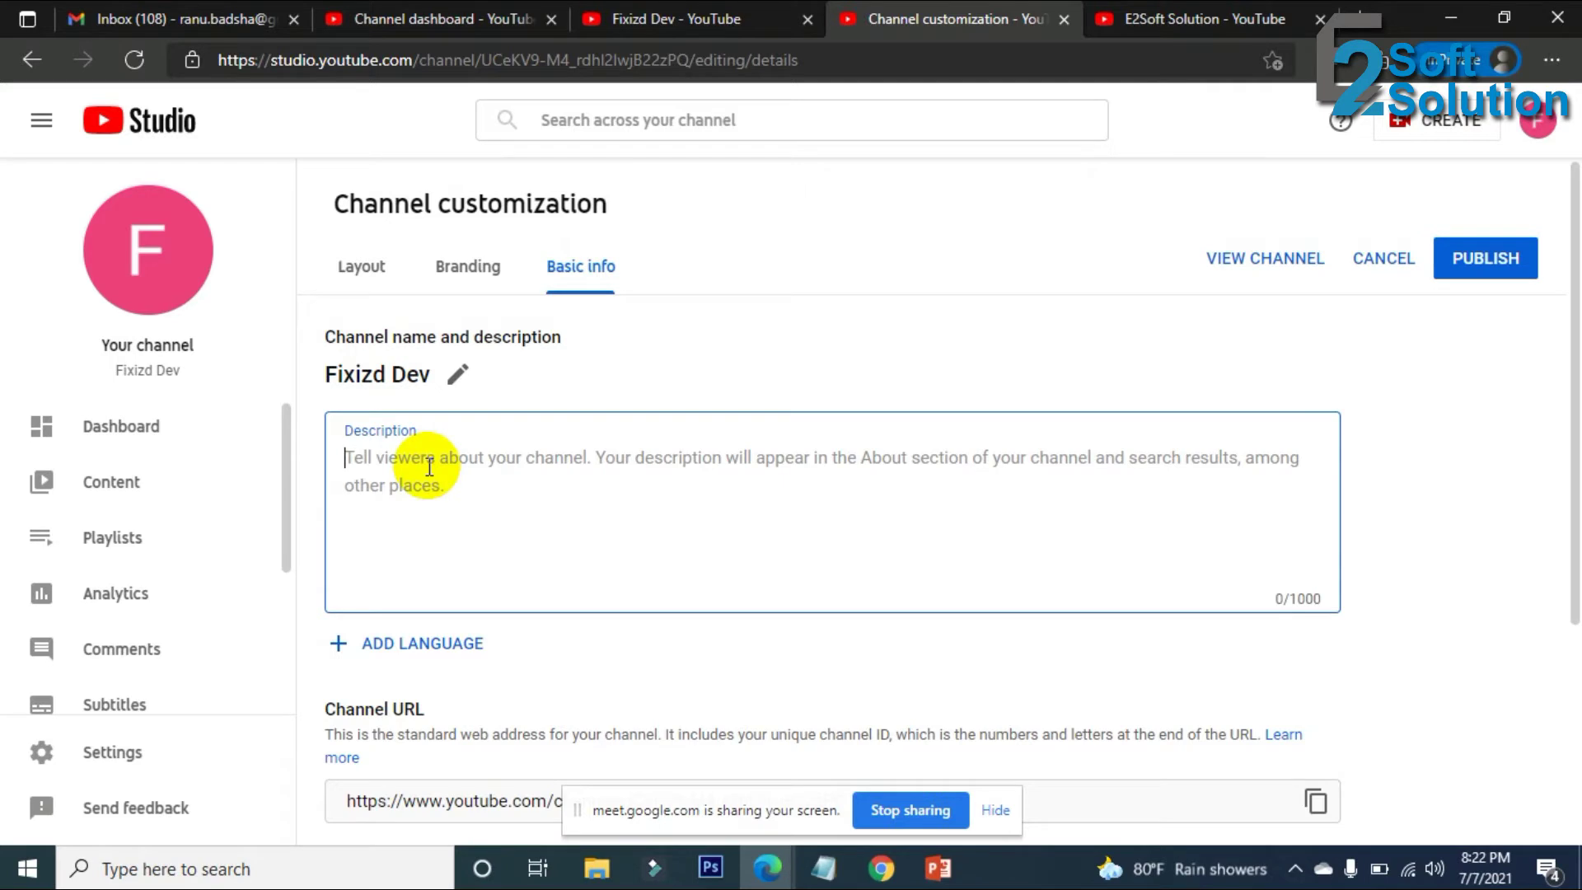
type("Featured video for returning subscribers")
Replace the description text with "Fixizd Dev klsdfjklsdnfsdmn fjsdflkjsdlfjsdlfj Fixizd Dev", using the copied channel name.
left_click_drag(430, 377, 334, 374)
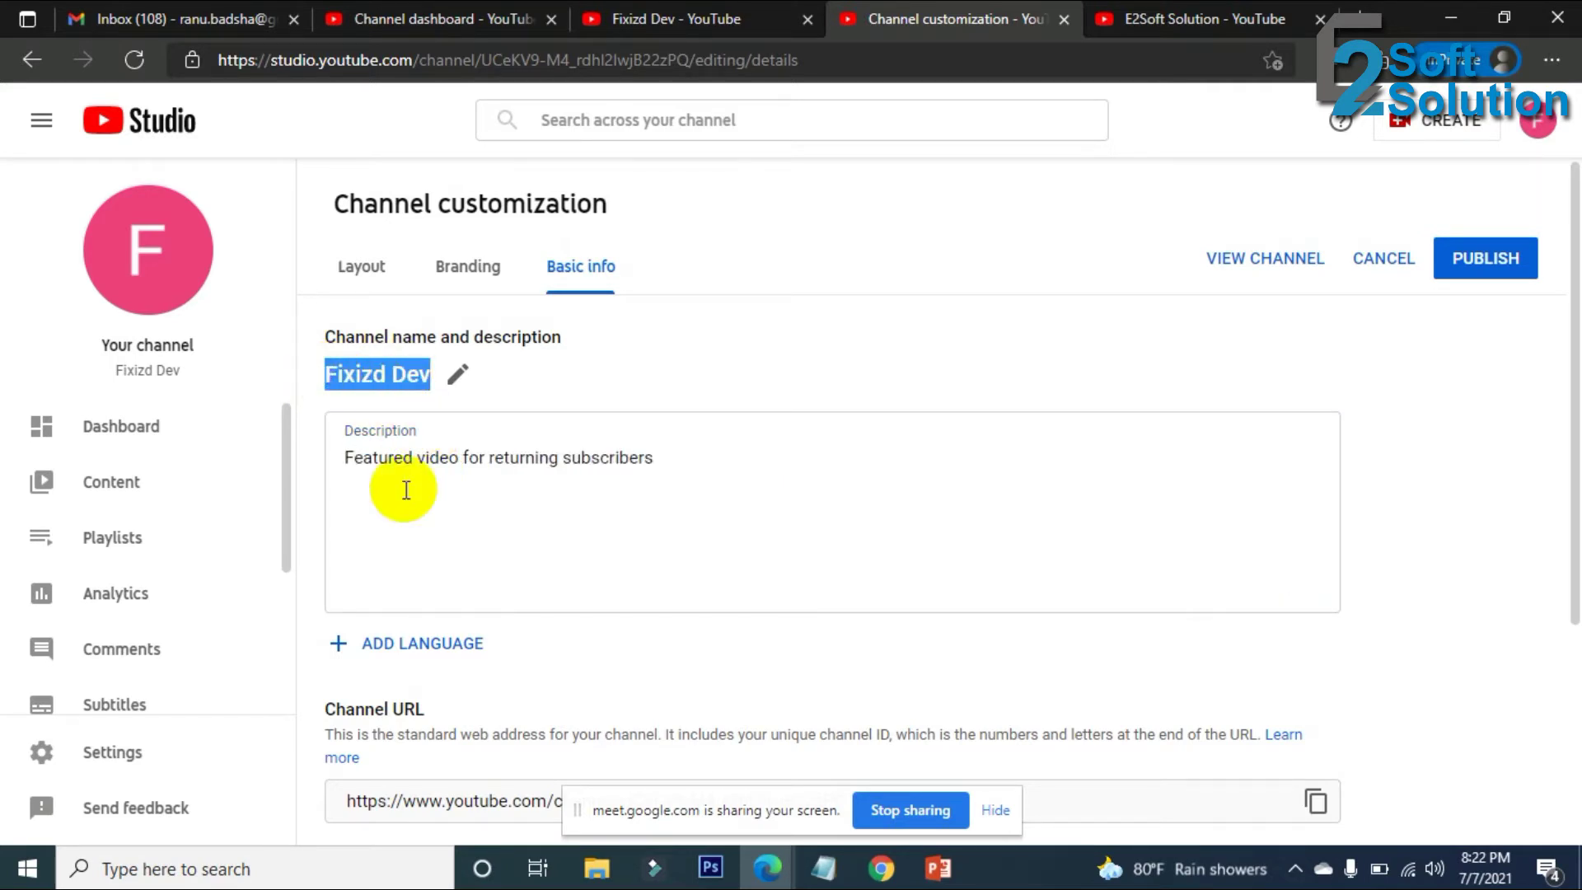
left_click(459, 463)
left_click_drag(769, 462, 279, 461)
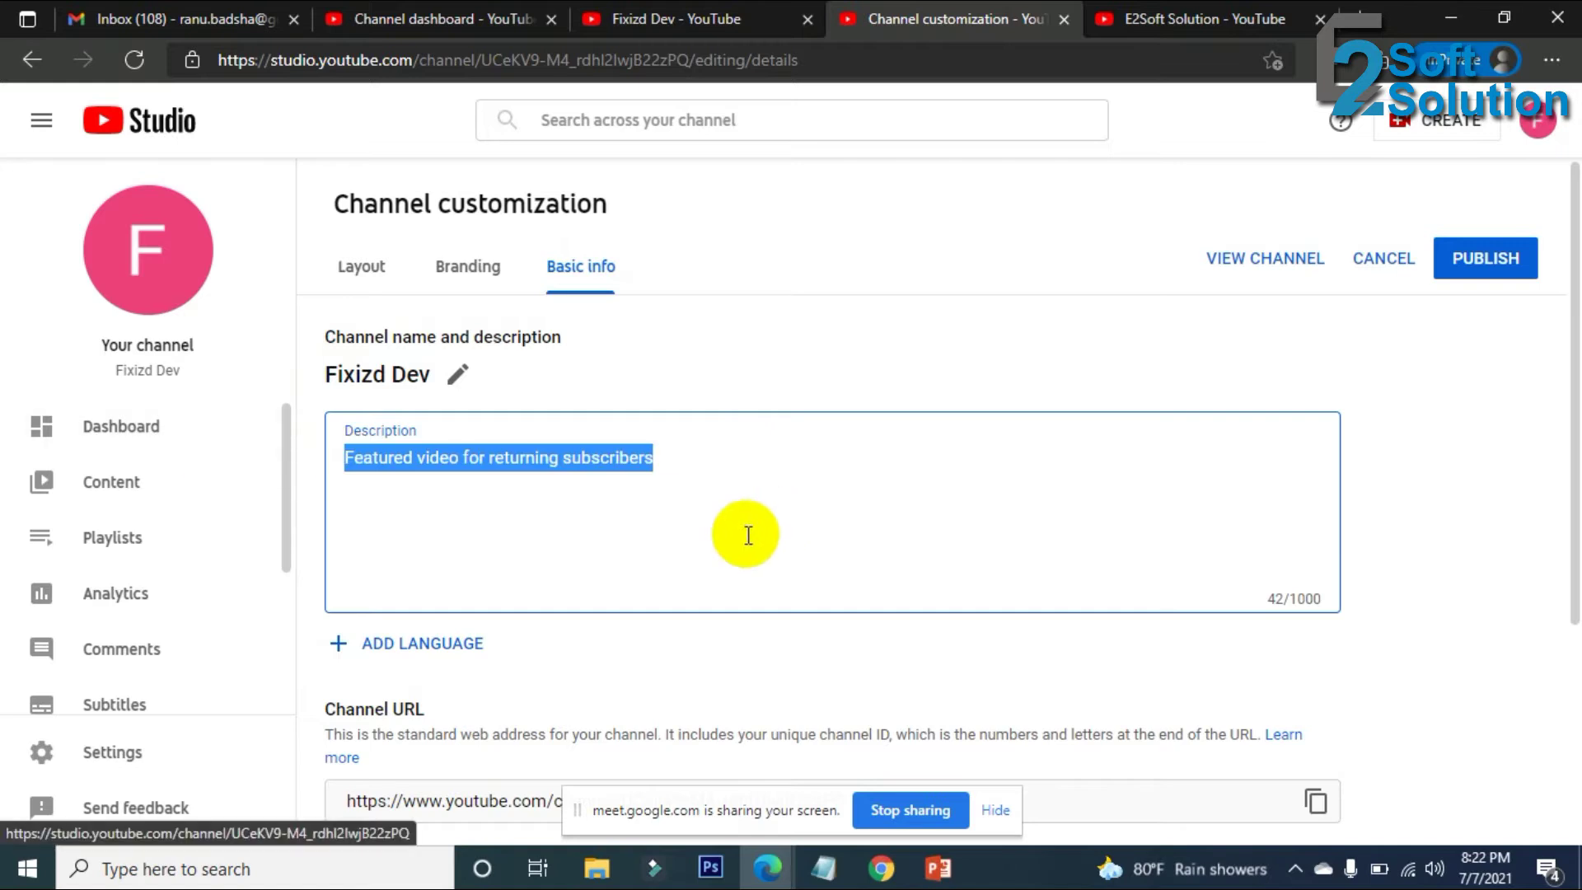
key("ctrl+v")
left_click(492, 459)
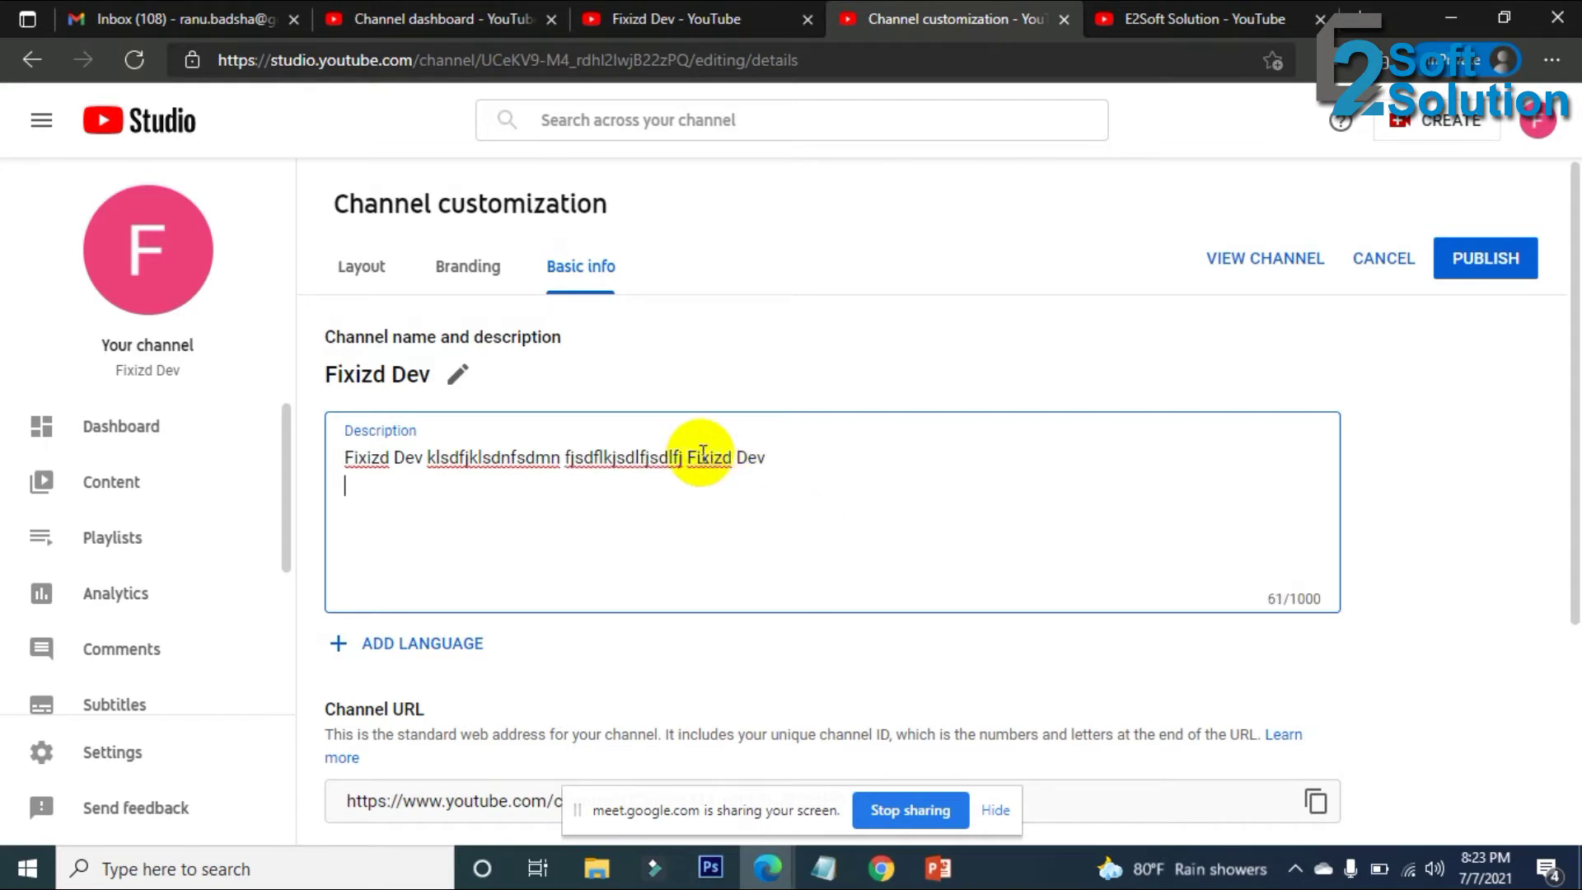
left_click_drag(691, 459, 837, 462)
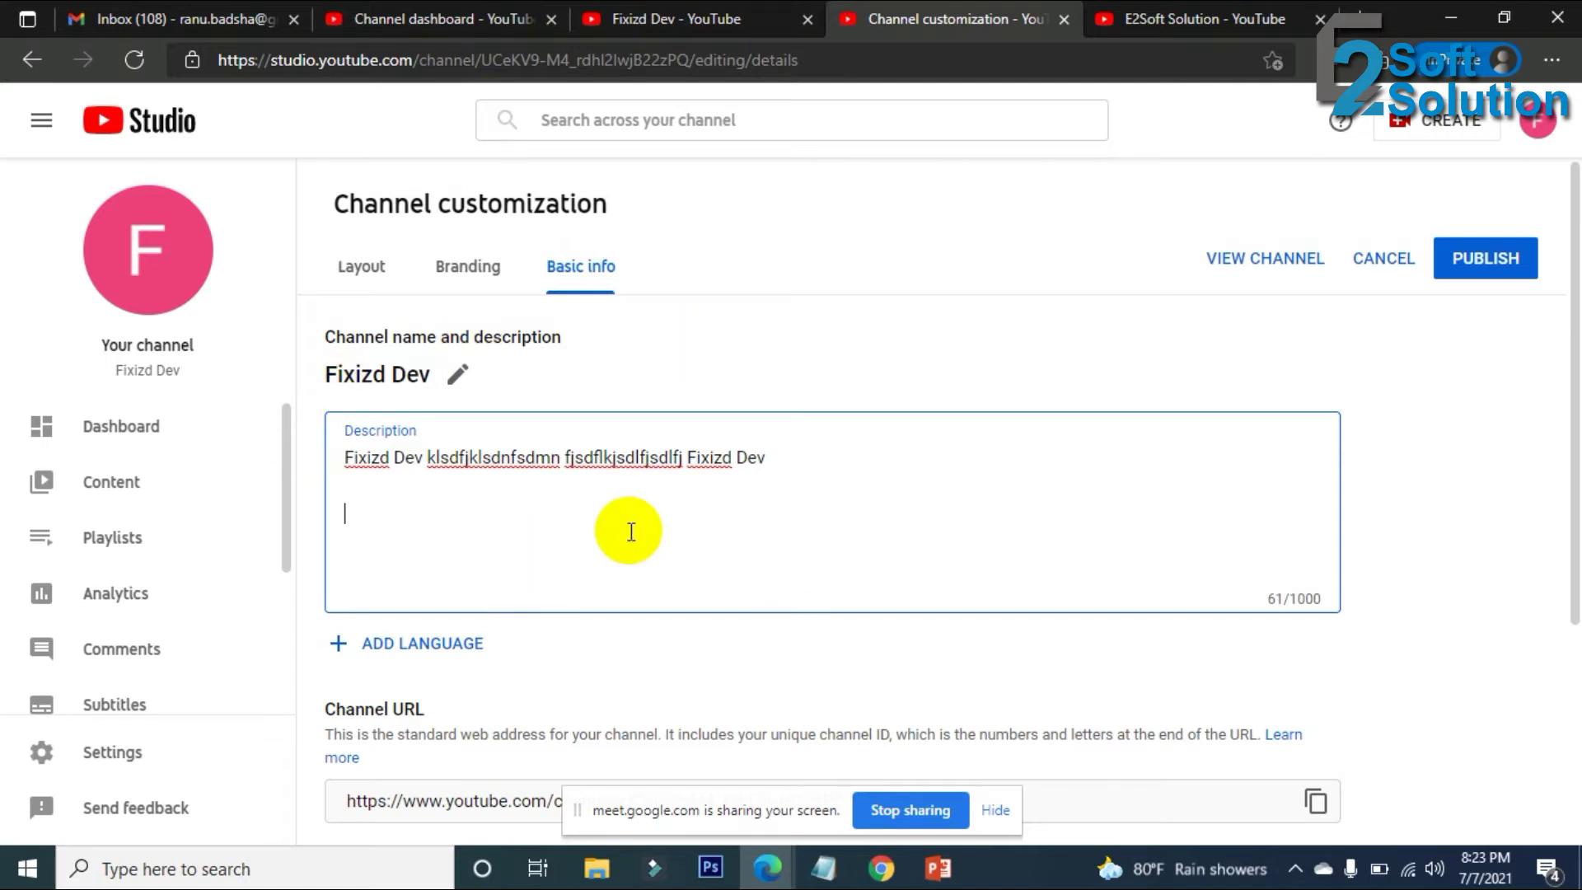
Compare the Channel URL in the basic info settings with the custom web address of the E2Soft Solution channel.
scroll(632, 532, "down", 3)
scroll(648, 542, "down", 1)
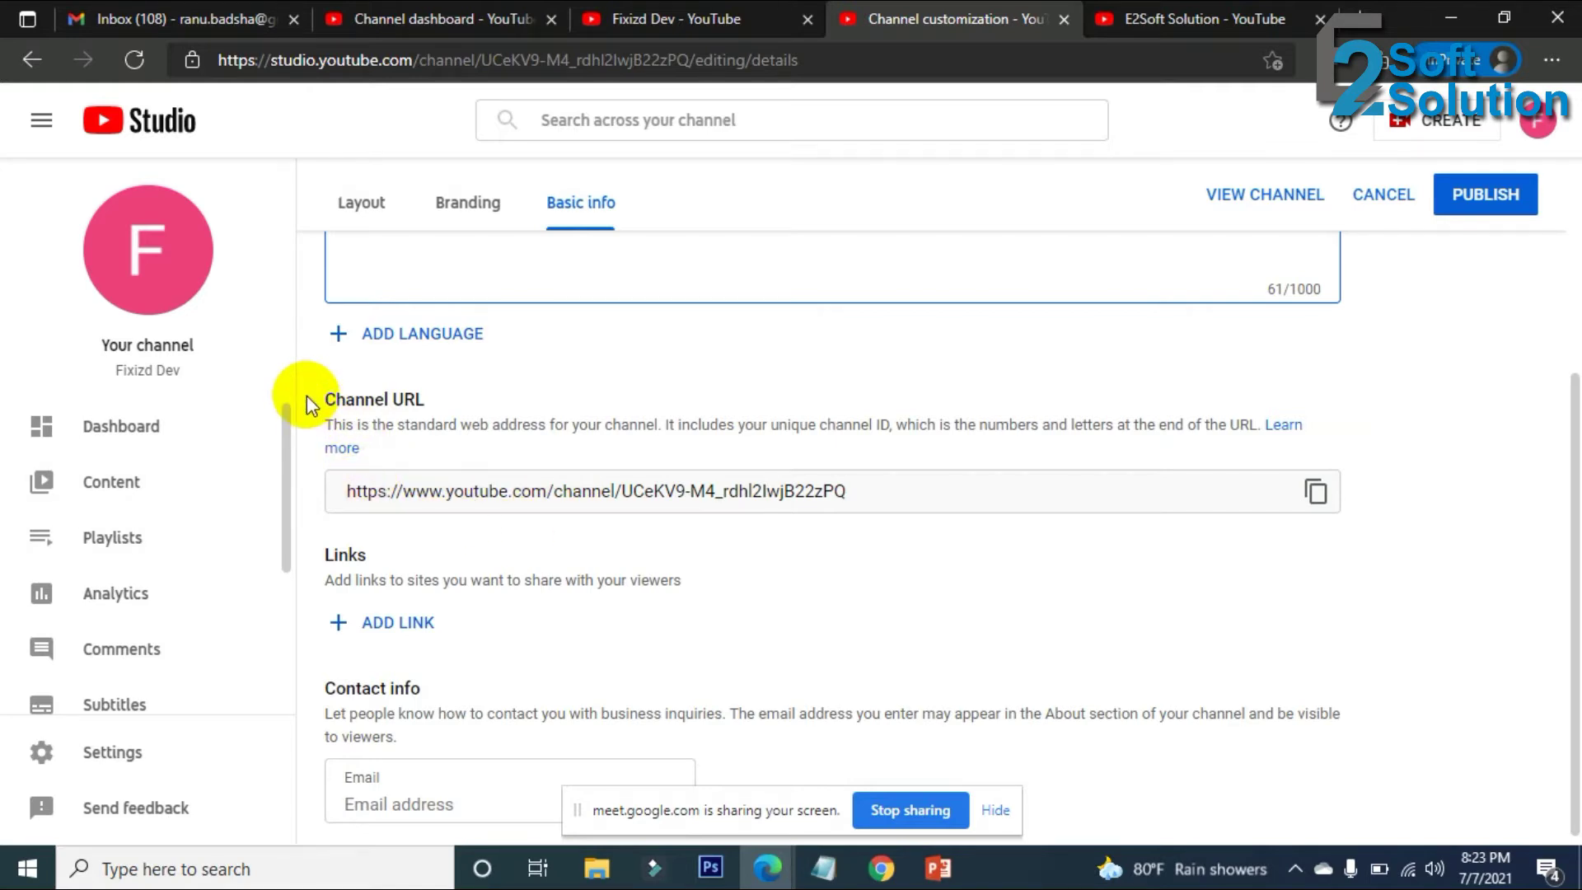
left_click_drag(313, 400, 417, 404)
left_click(507, 403)
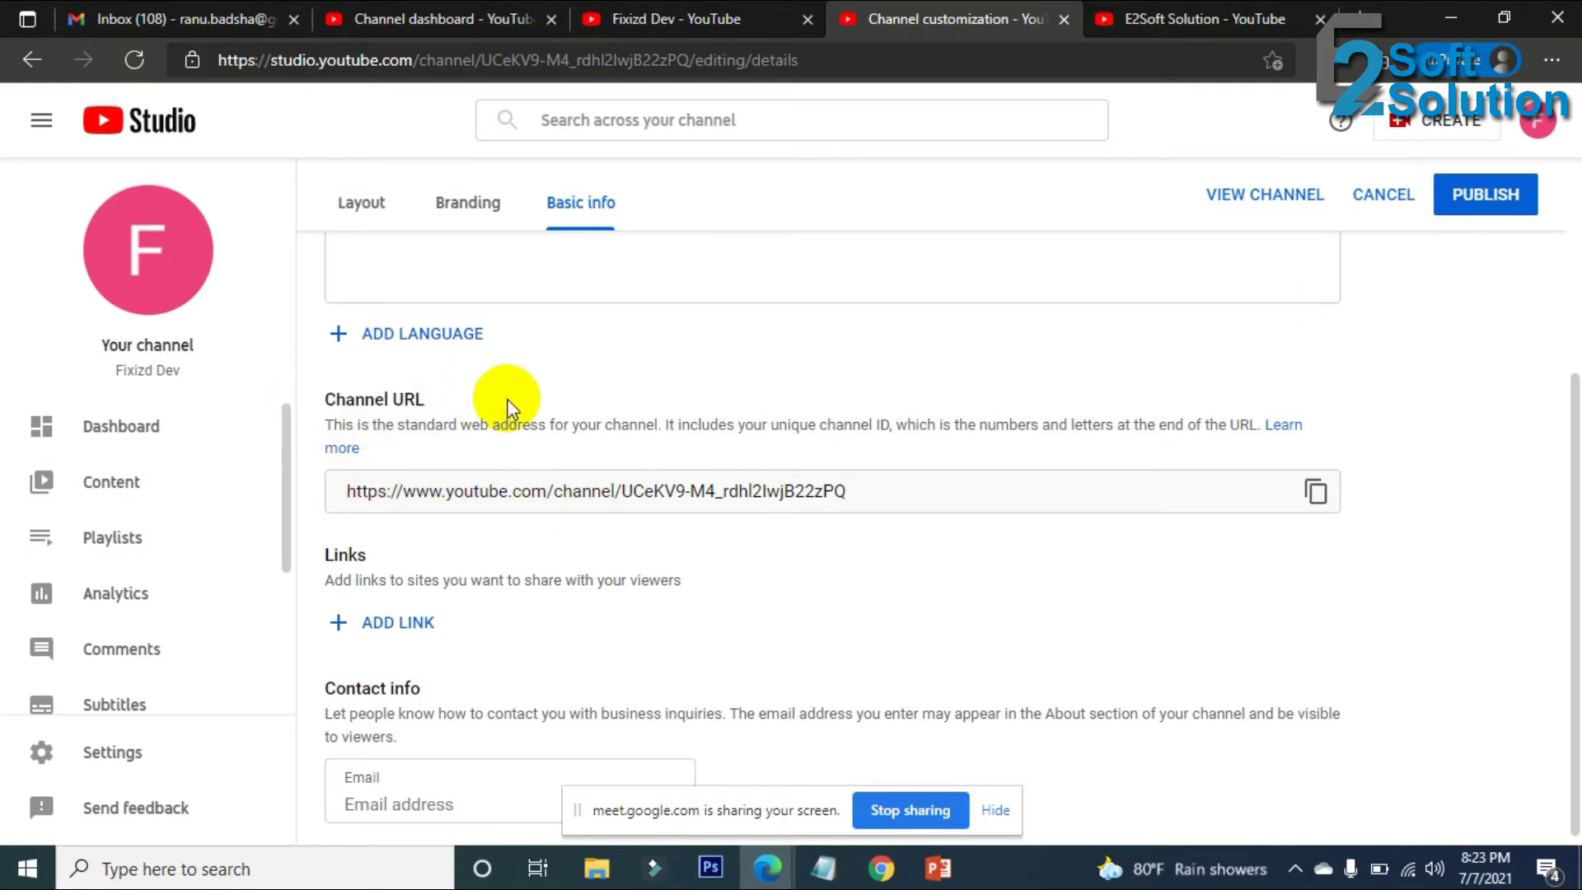
left_click(1150, 27)
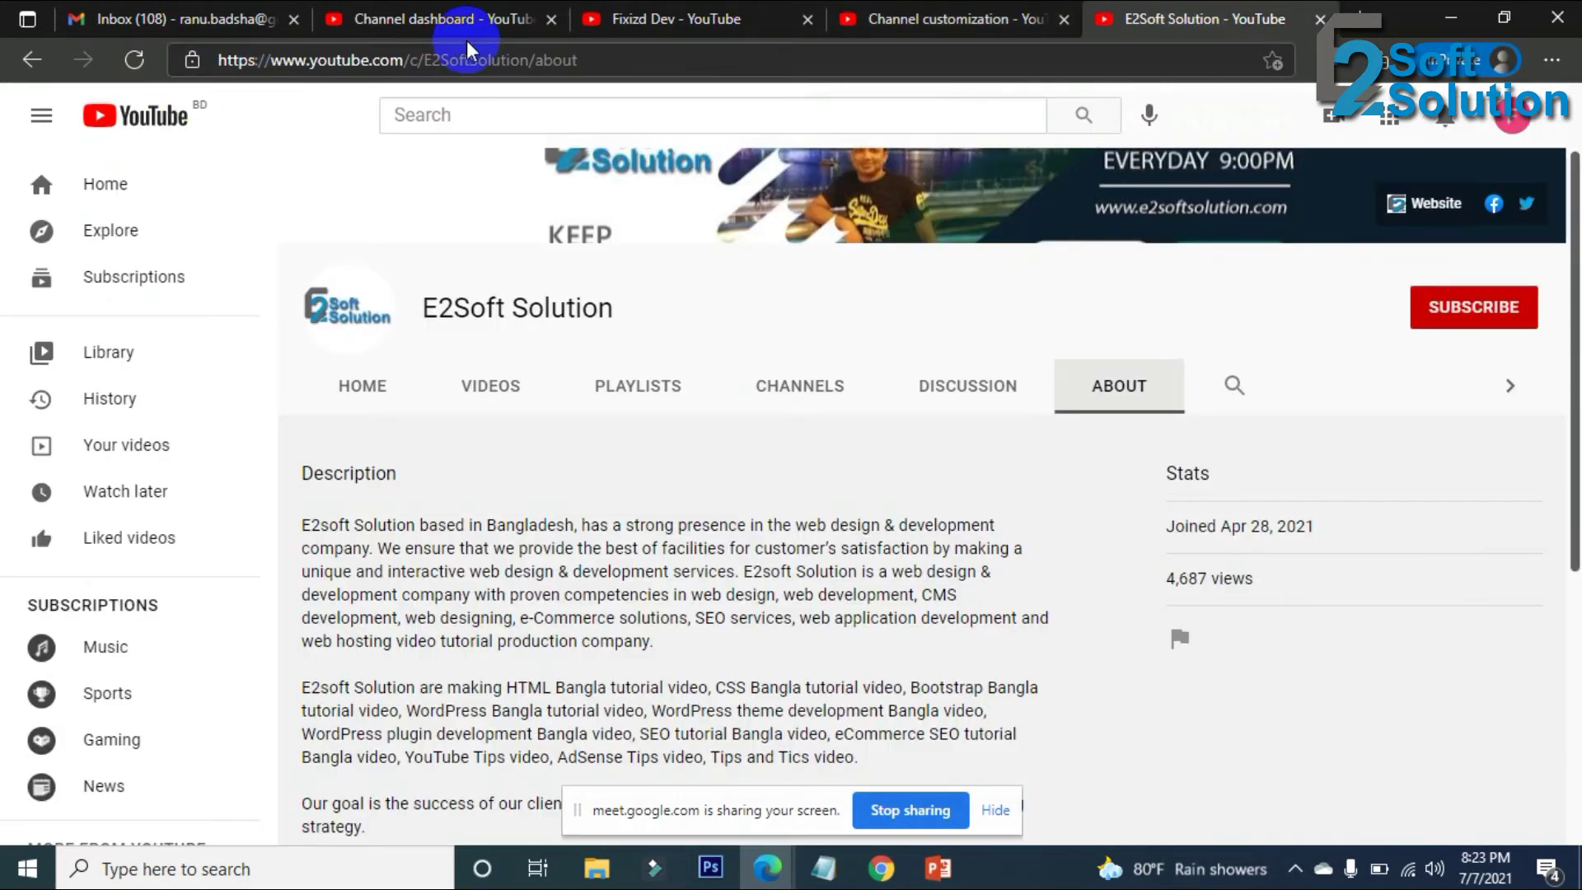
left_click(295, 62)
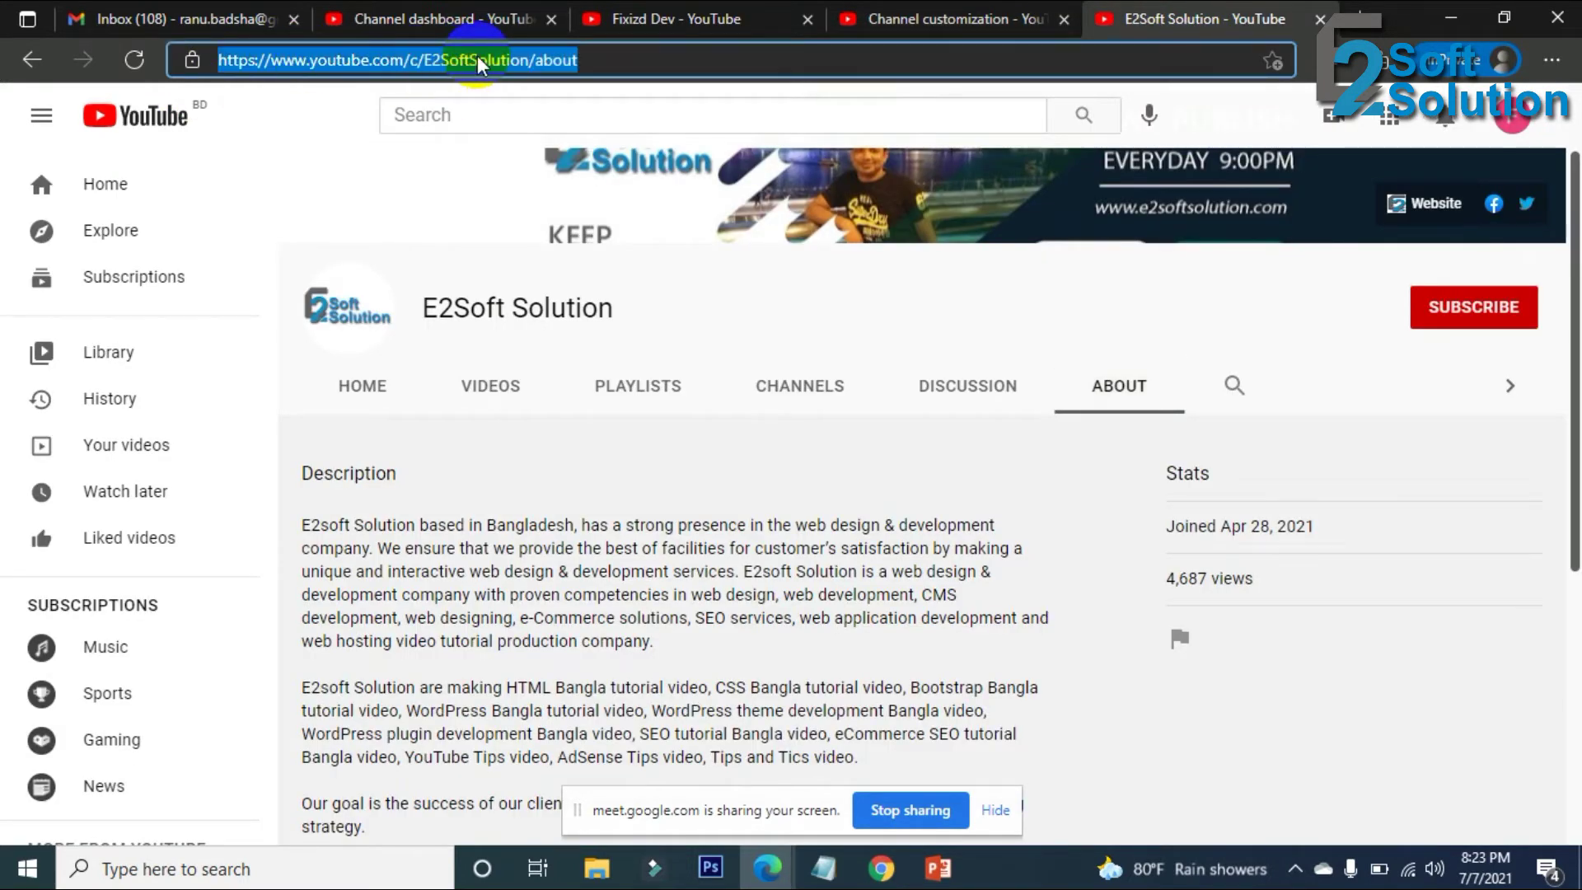
left_click(956, 18)
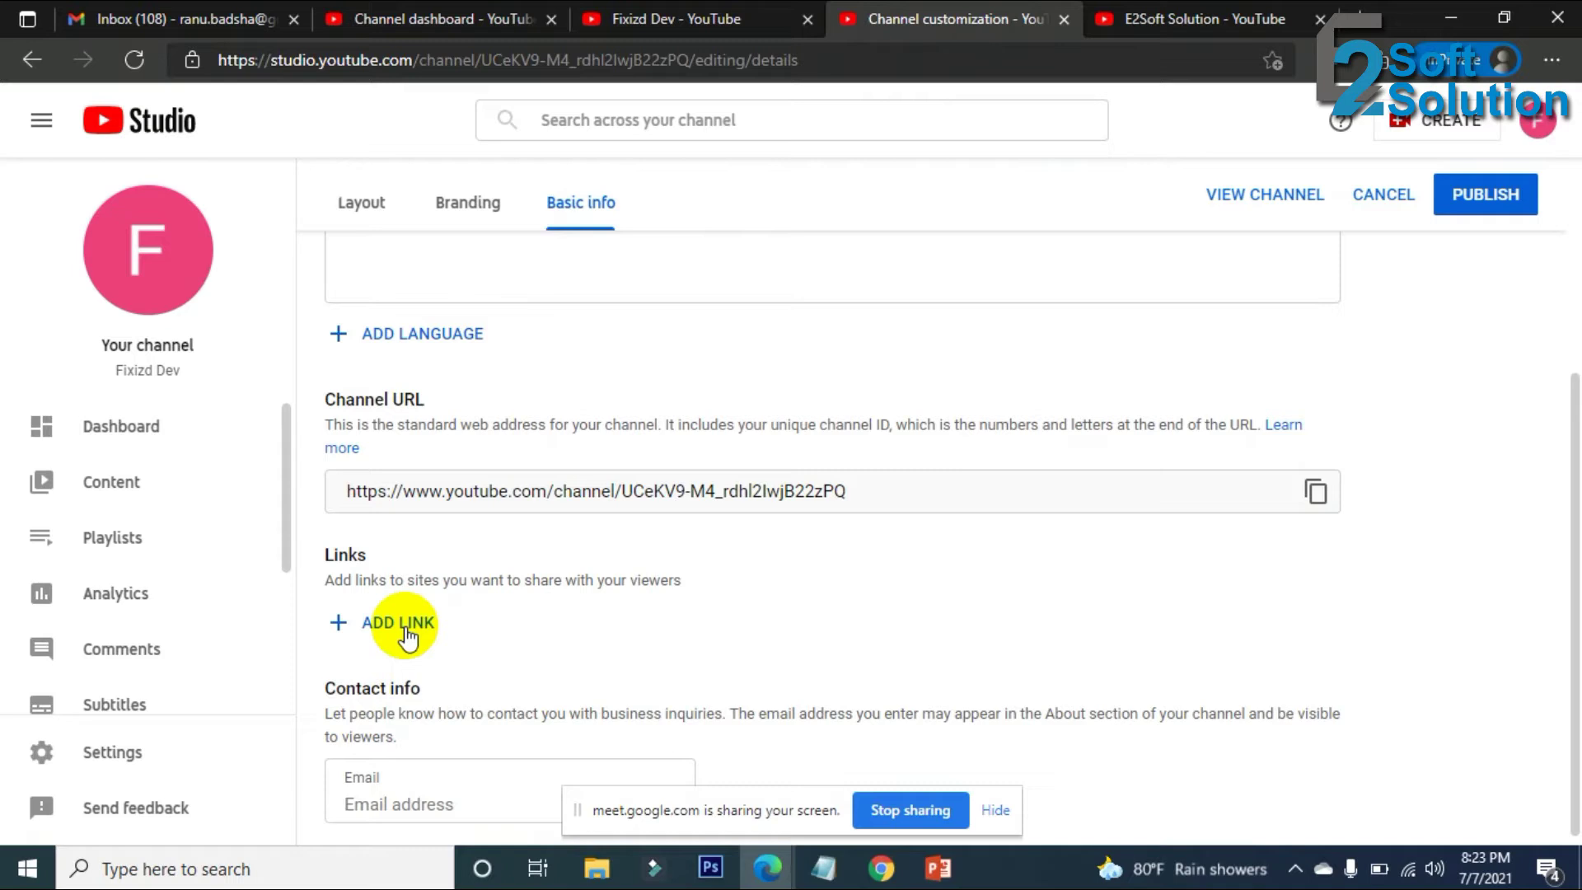
Publish the new channel description, and look at the channel's playlists page before returning to the customization settings.
scroll(754, 490, "up", 5)
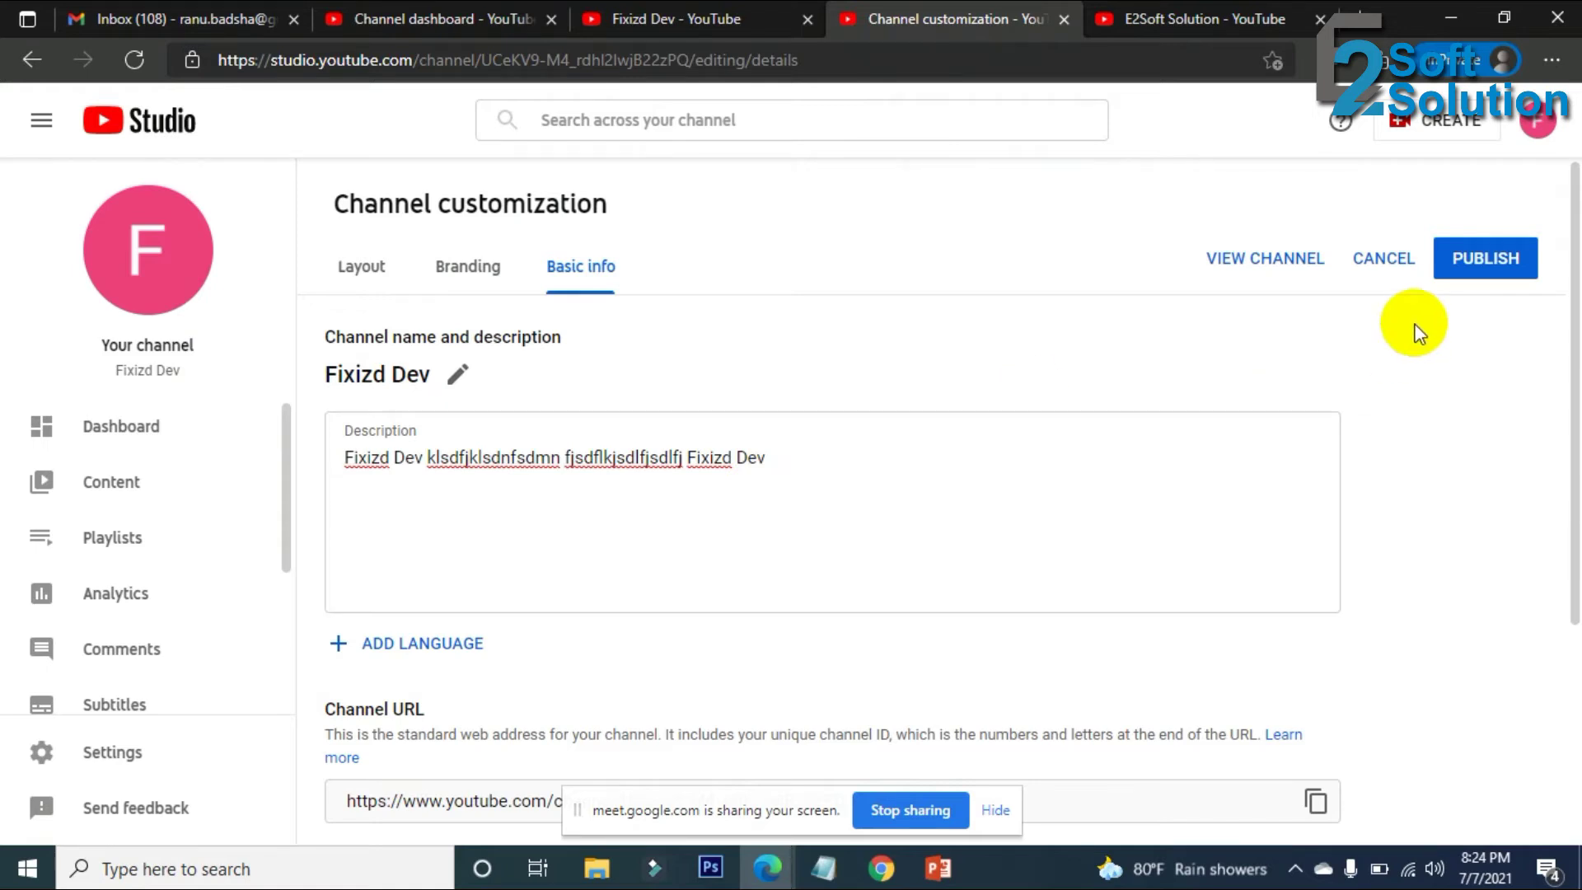
left_click(1488, 262)
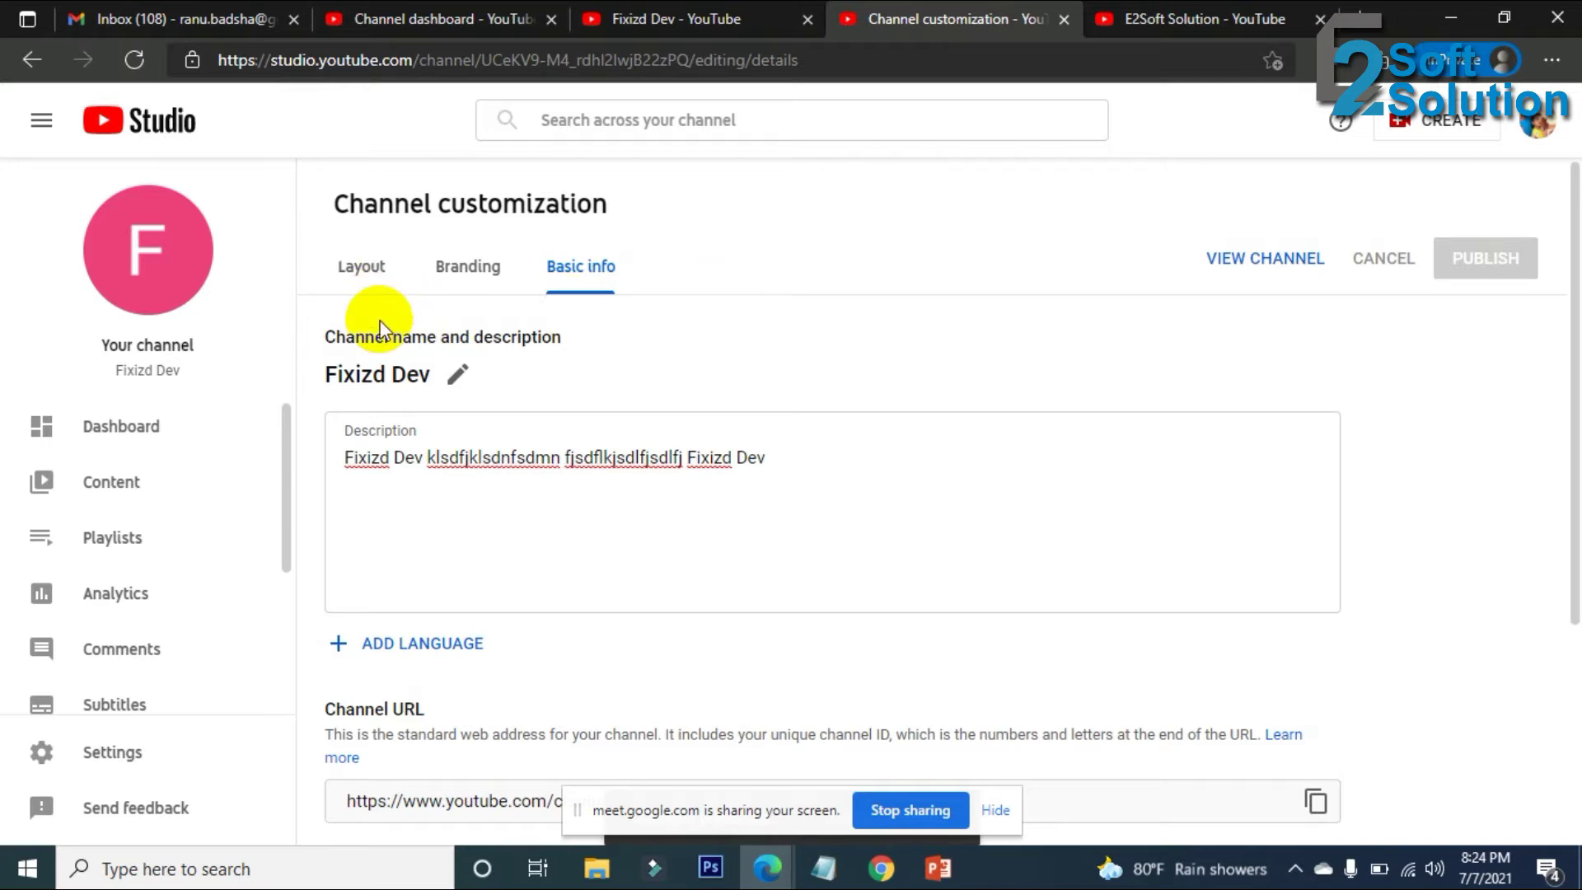
left_click(125, 543)
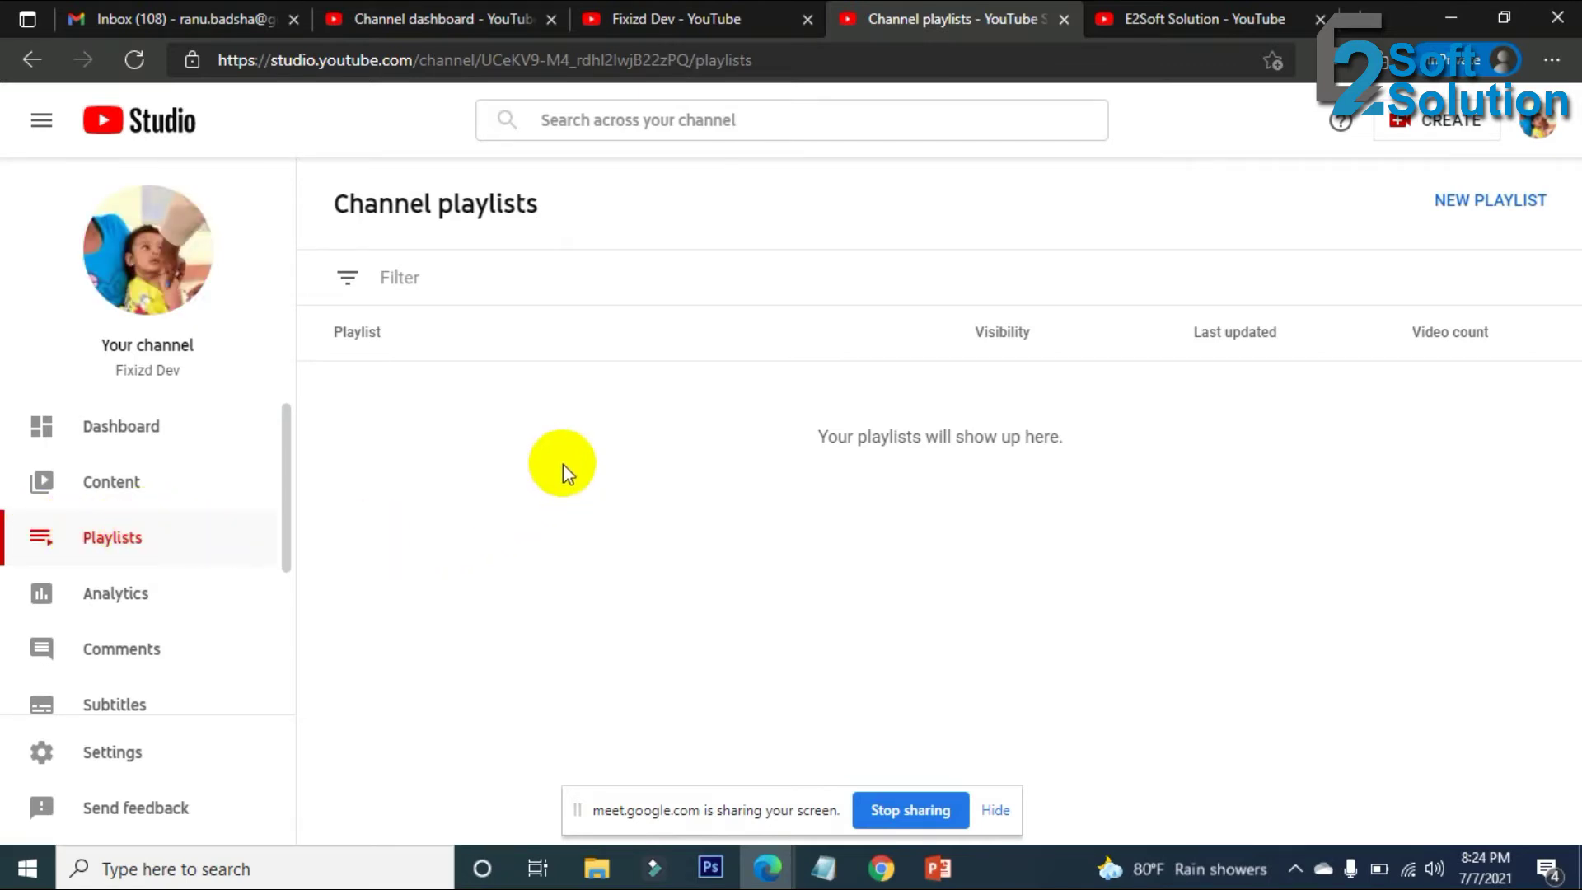
left_click(32, 59)
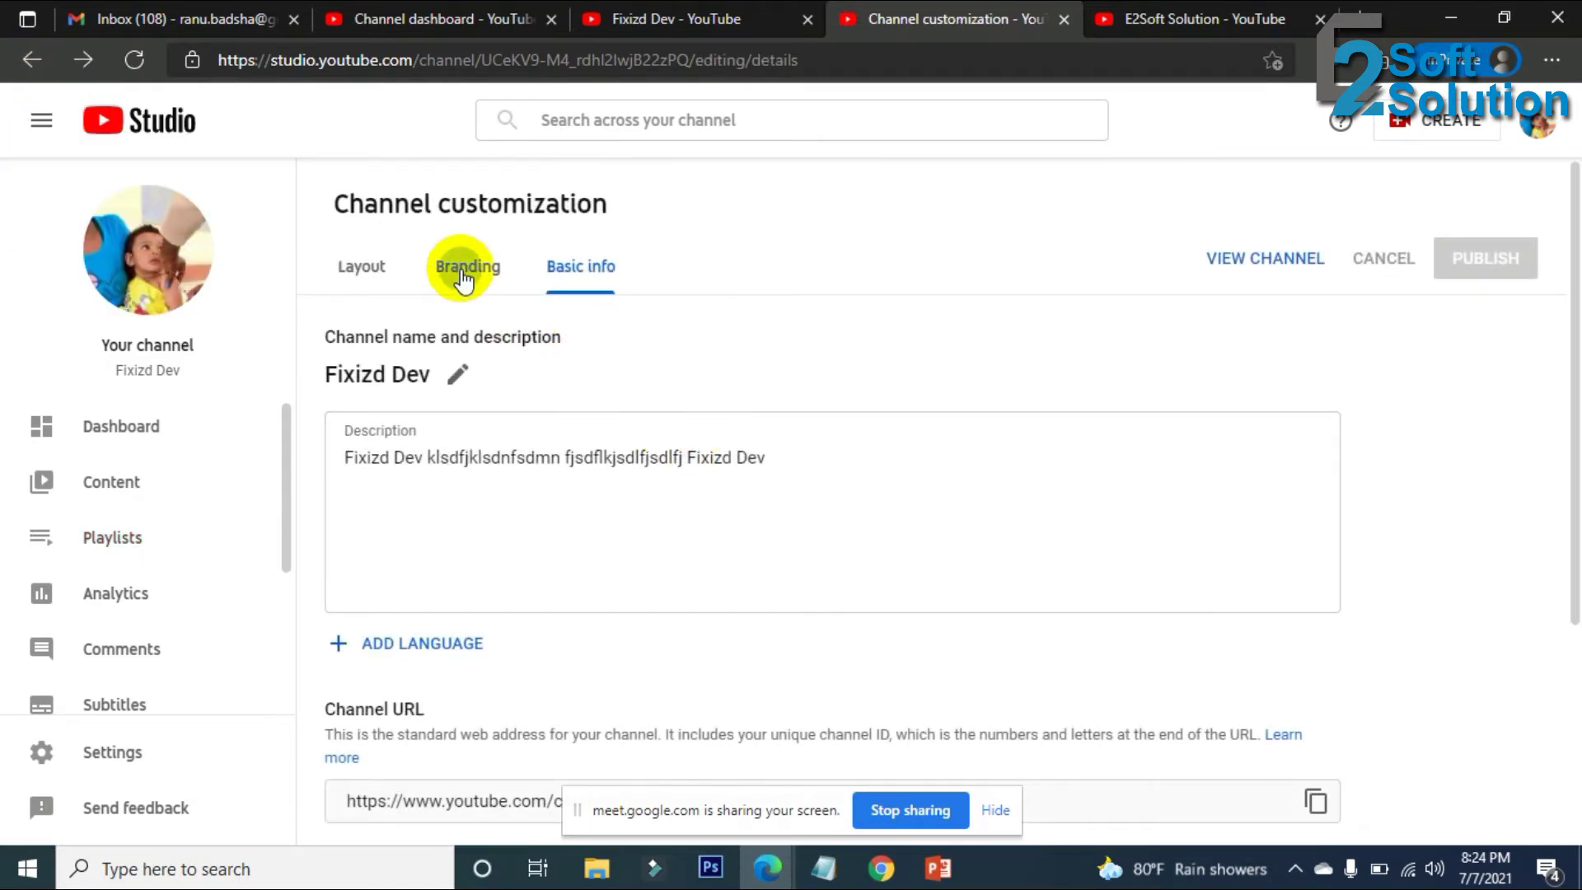
Upload "admissionlearning banner.jpg" from the logos folder as the channel's banner image in the branding settings, keeping the proposed crop.
left_click(464, 272)
scroll(643, 536, "down", 2)
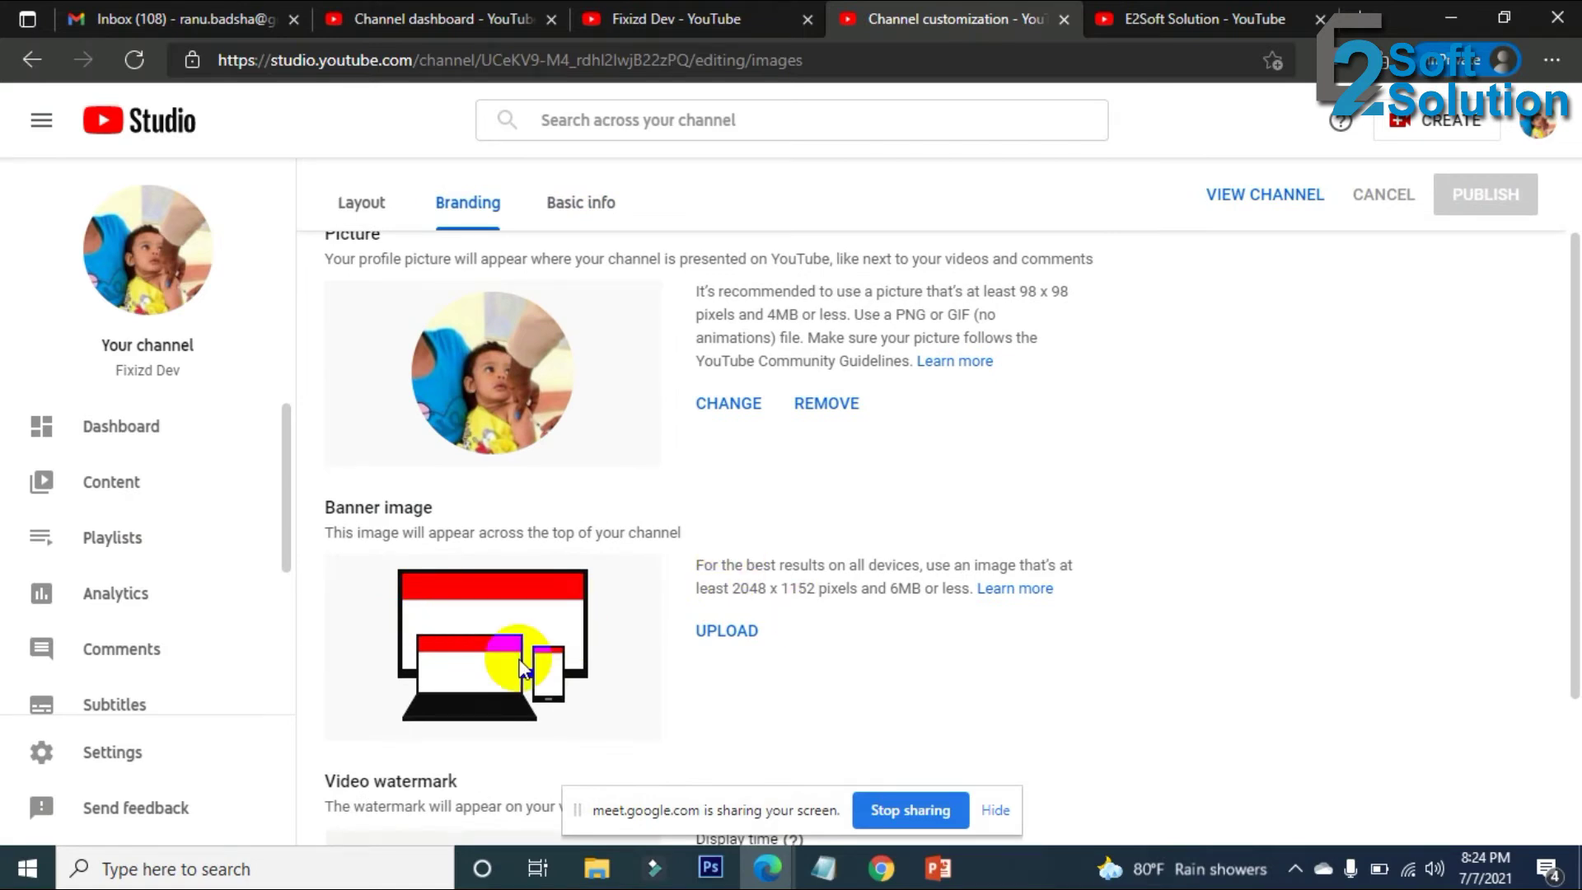
left_click(725, 633)
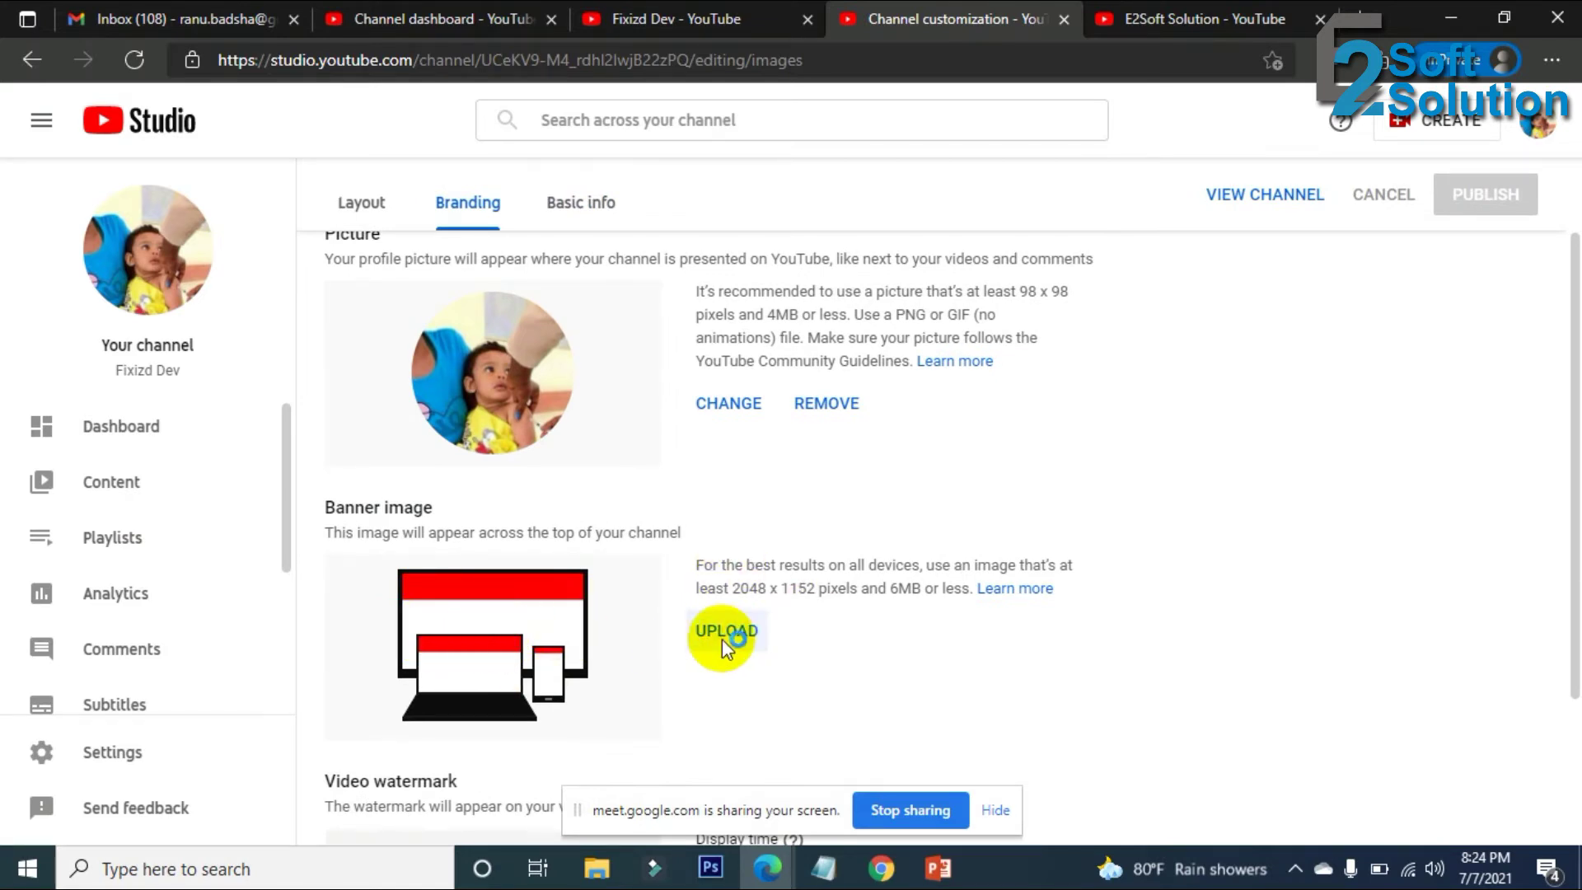
scroll(132, 381, "up", 2)
scroll(128, 362, "up", 1)
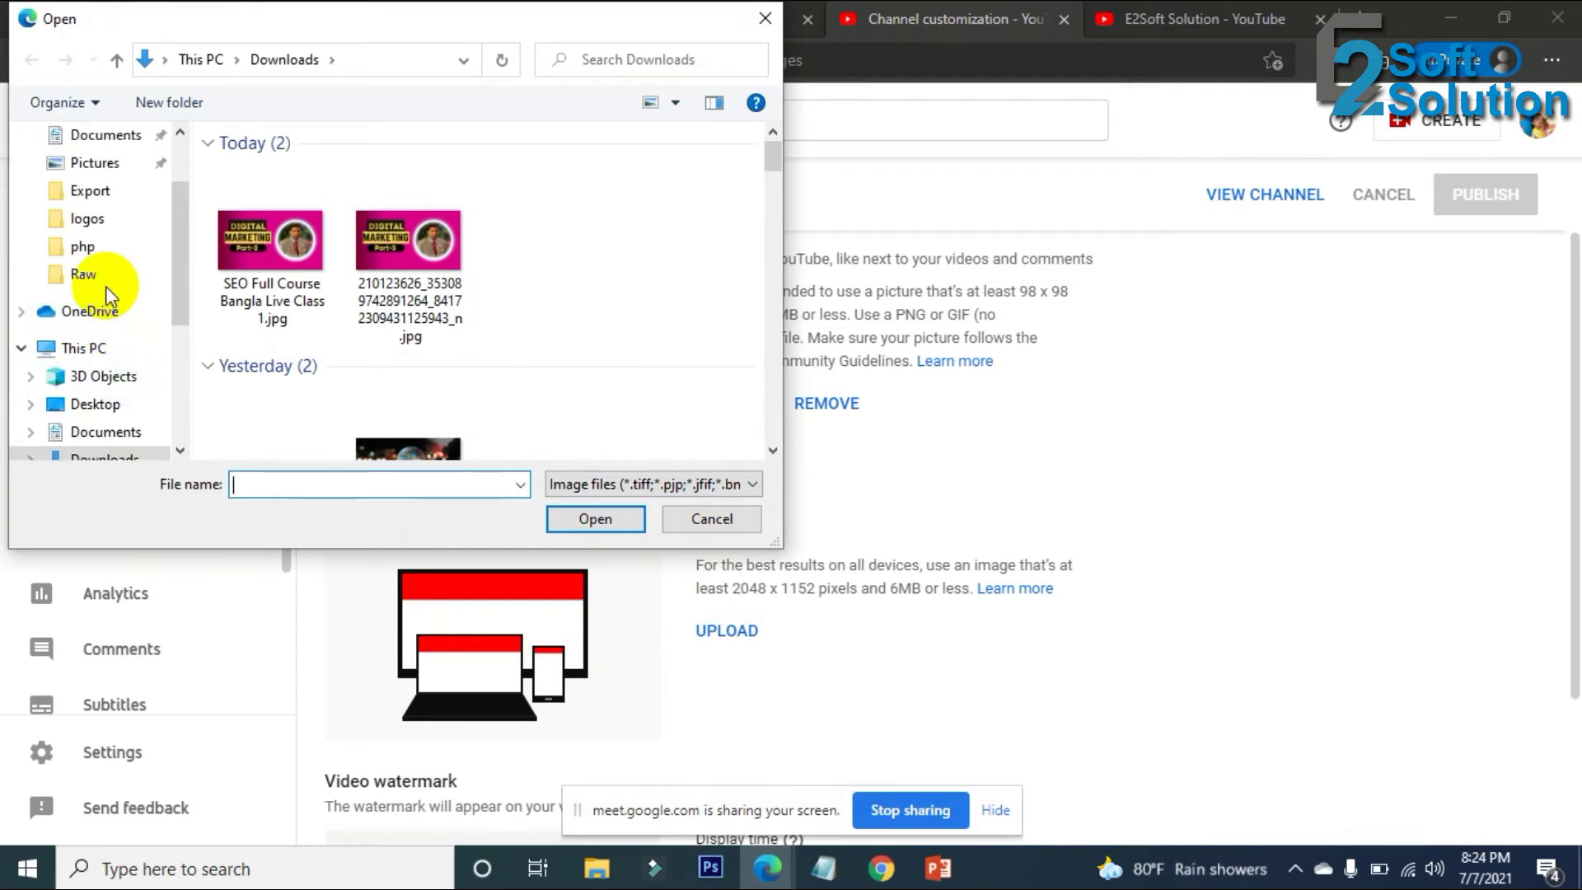
left_click(96, 229)
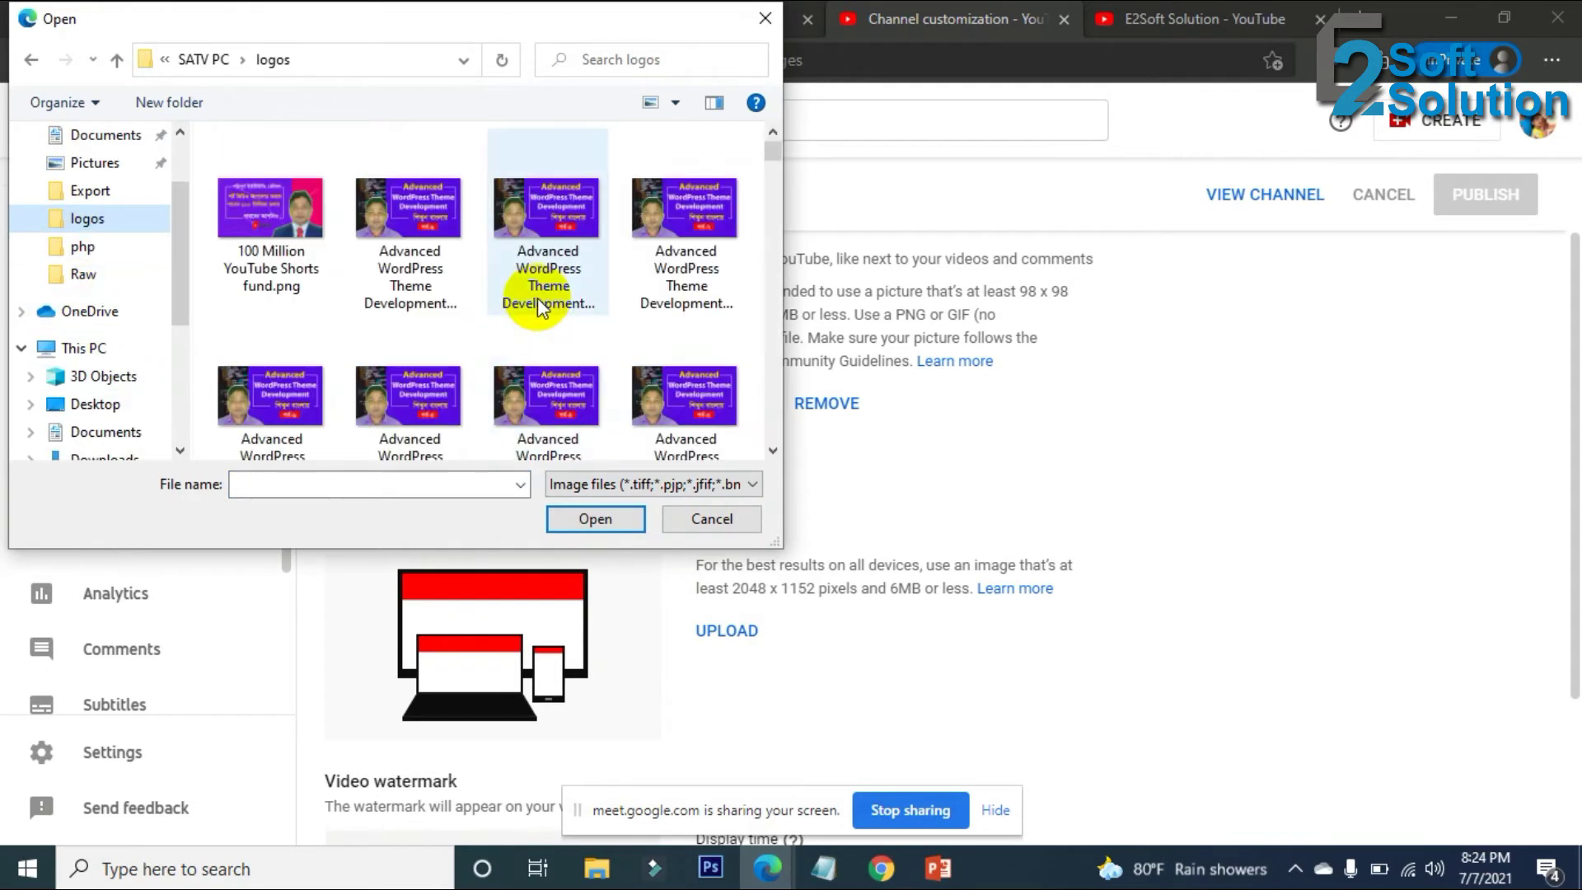
scroll(532, 303, "down", 1)
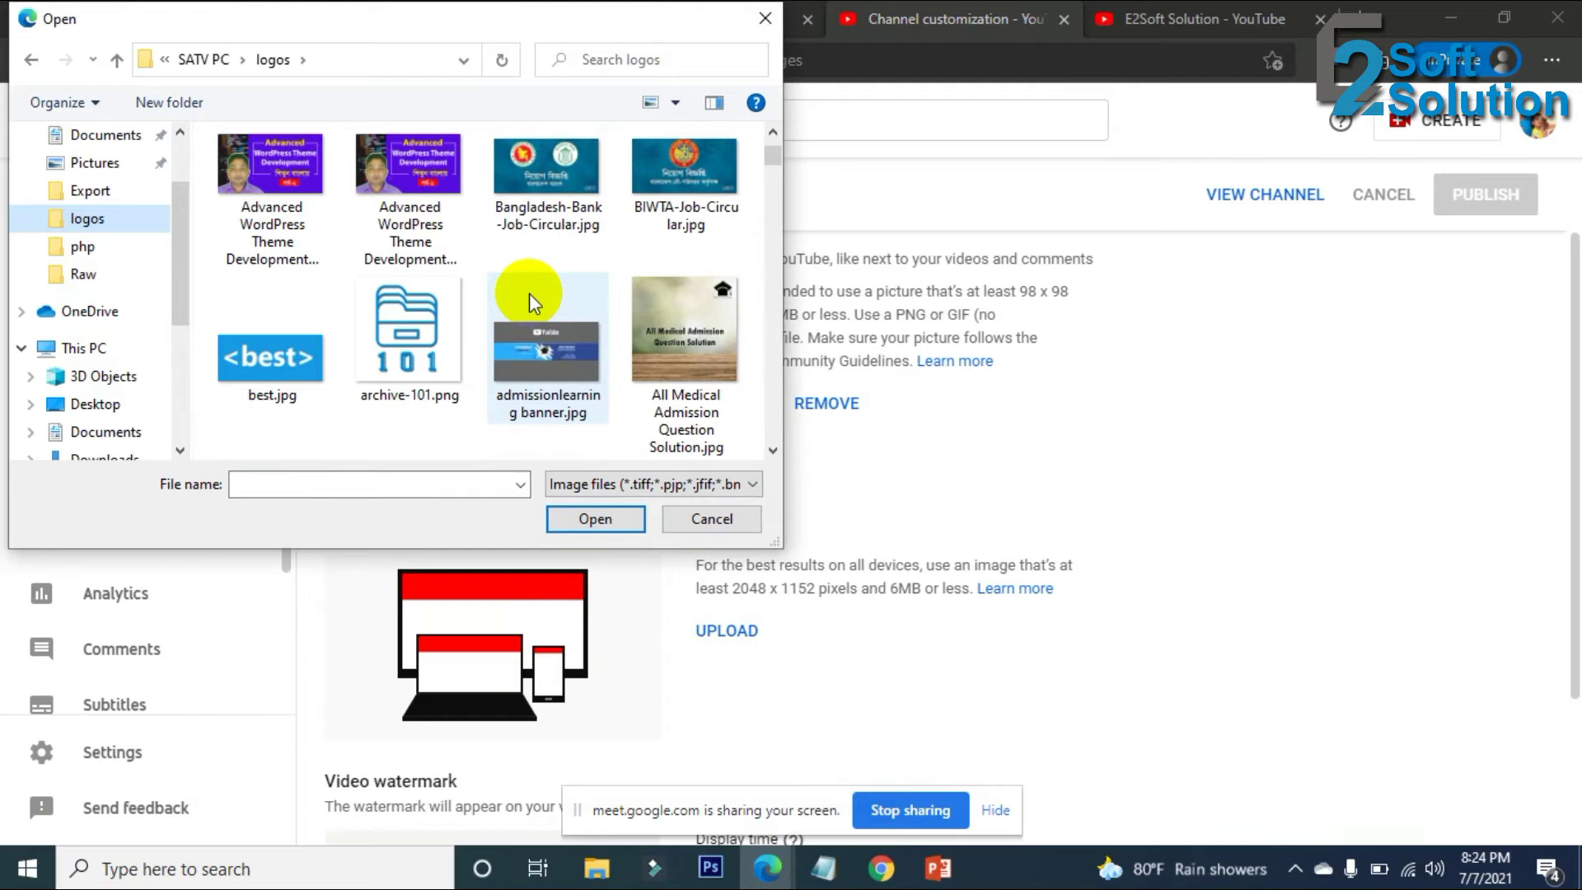
left_click(542, 369)
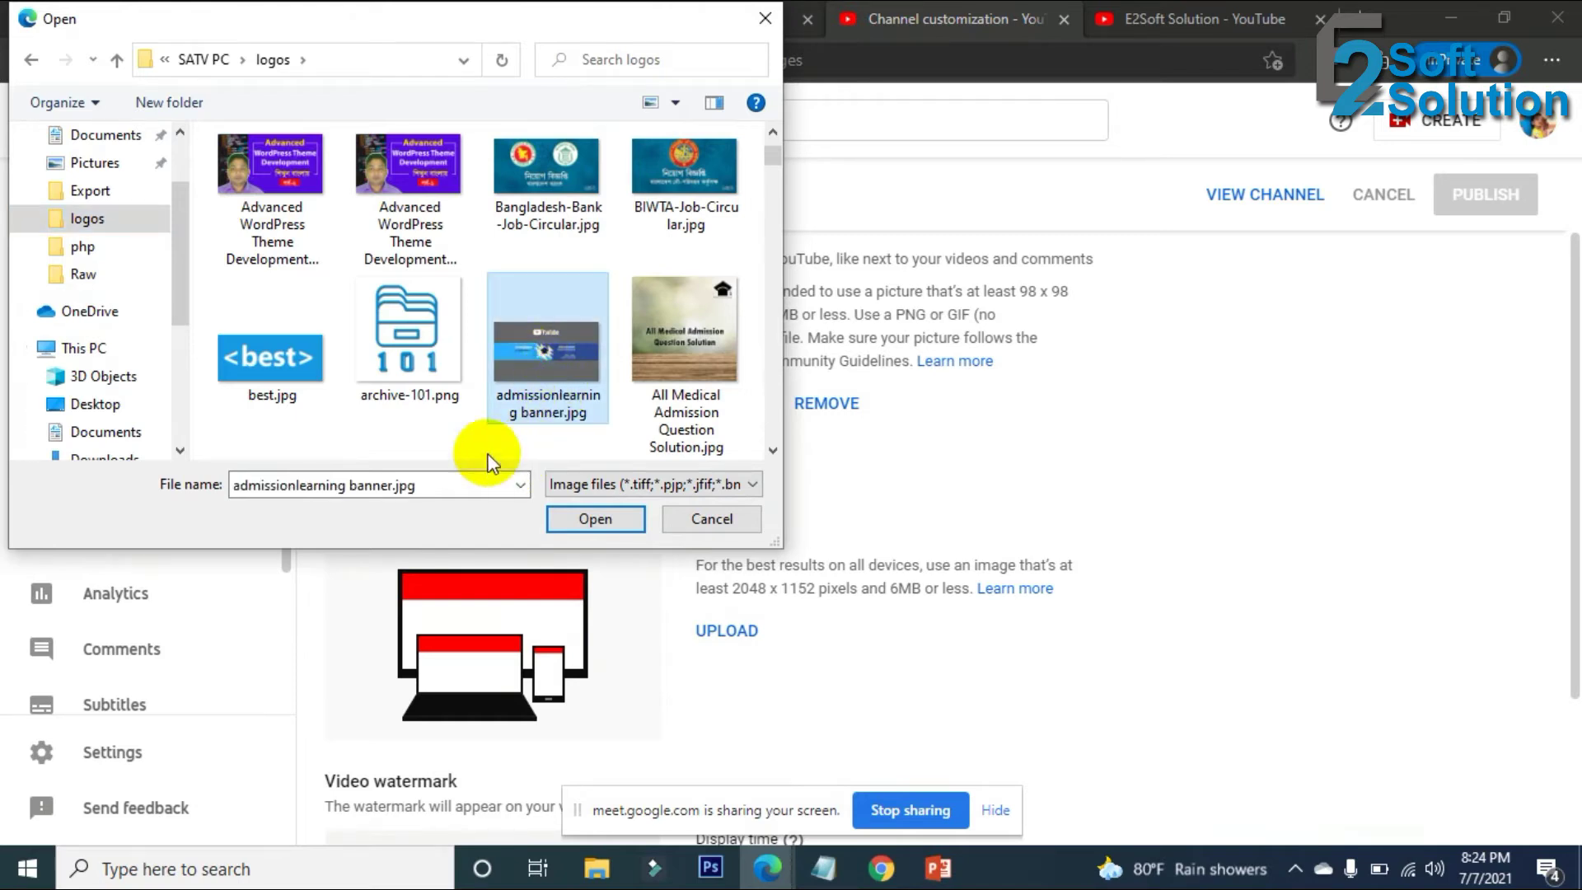
left_click(599, 522)
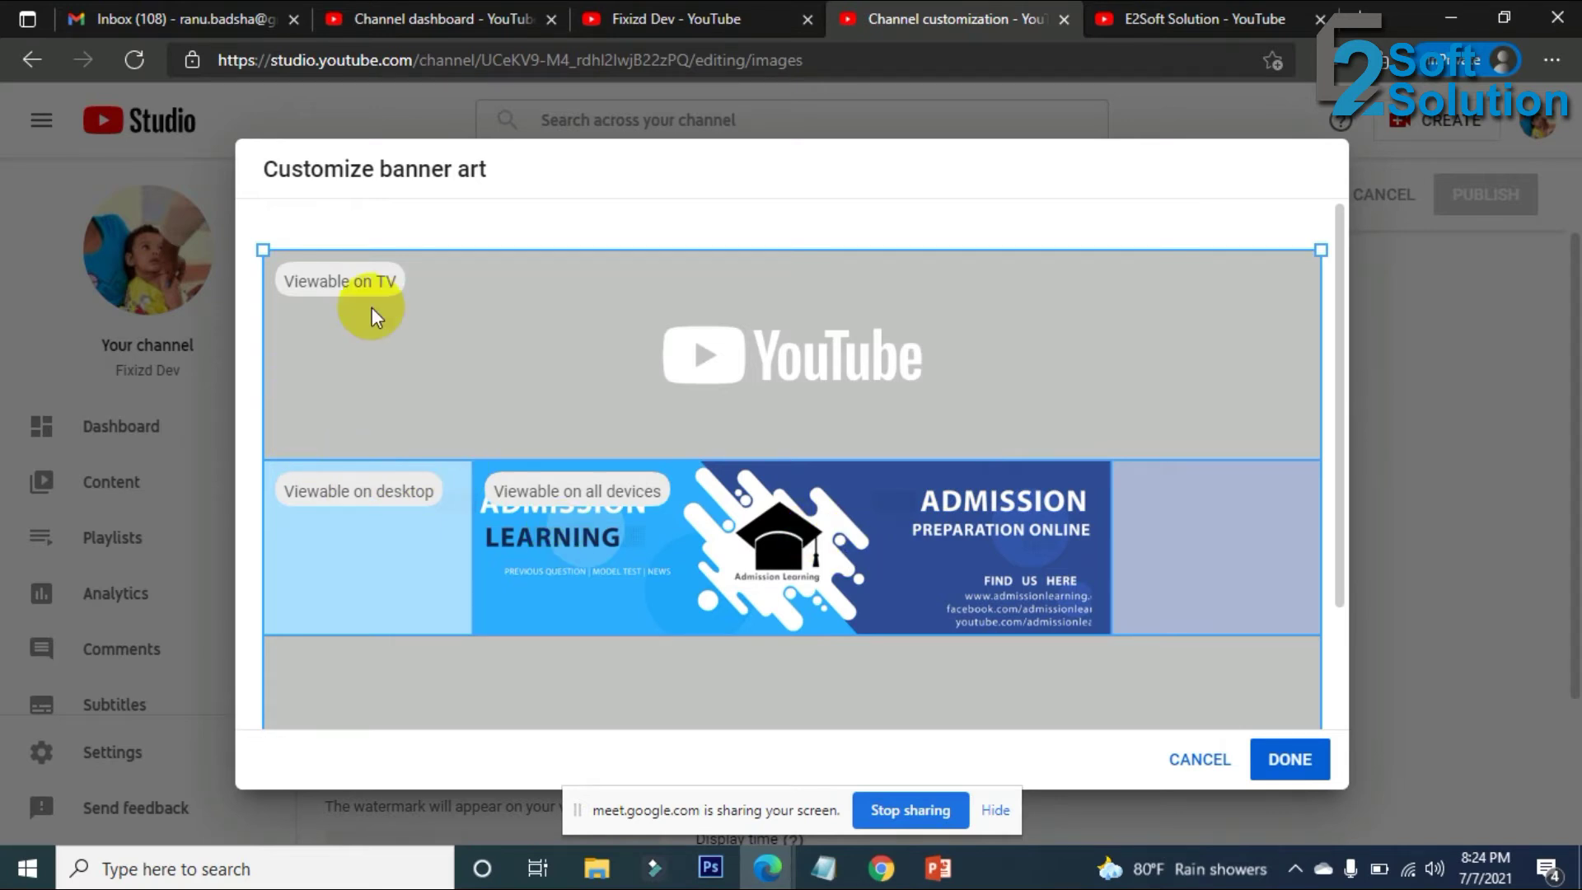
left_click(1288, 758)
Check the recommended banner image dimensions and publish the branding changes.
left_click(506, 537)
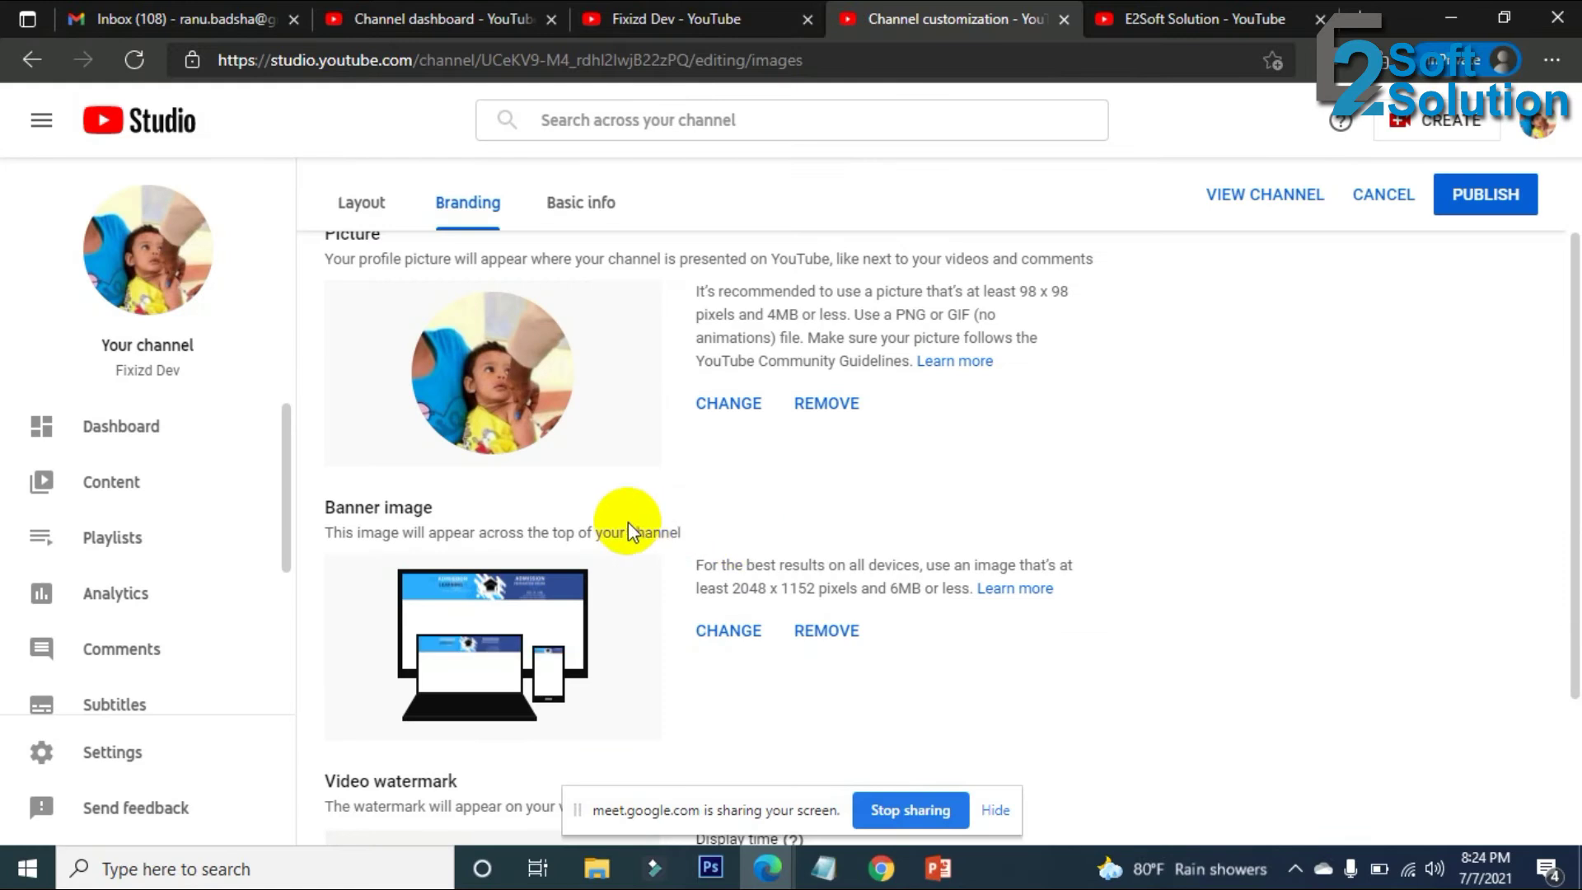
left_click_drag(732, 588, 820, 589)
left_click(848, 590)
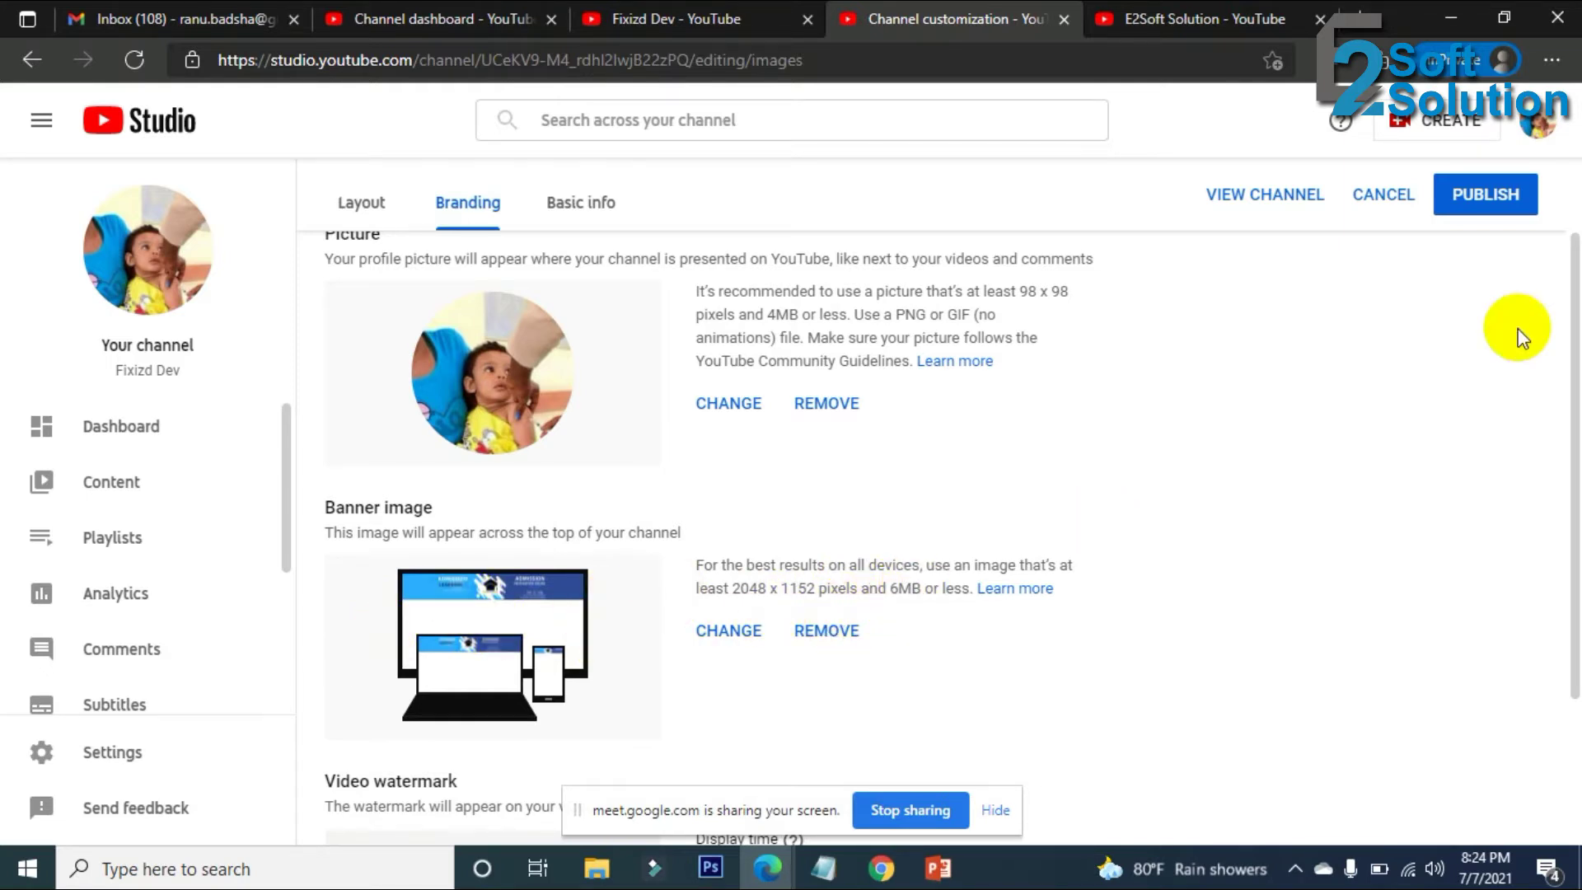
left_click(1481, 193)
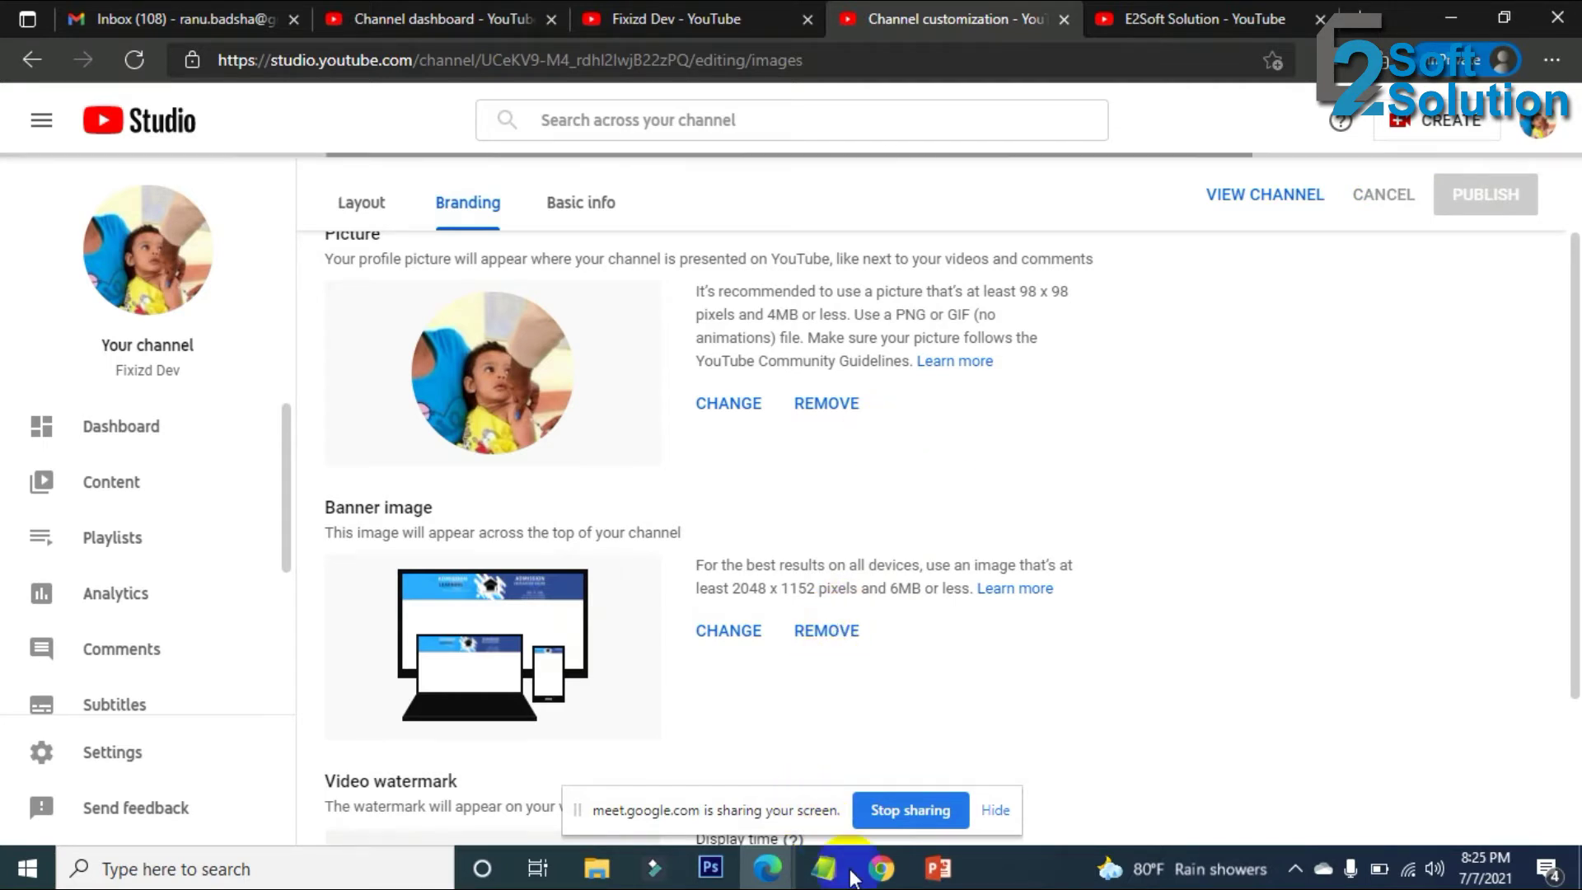
mouse_move(881, 869)
mouse_move(862, 753)
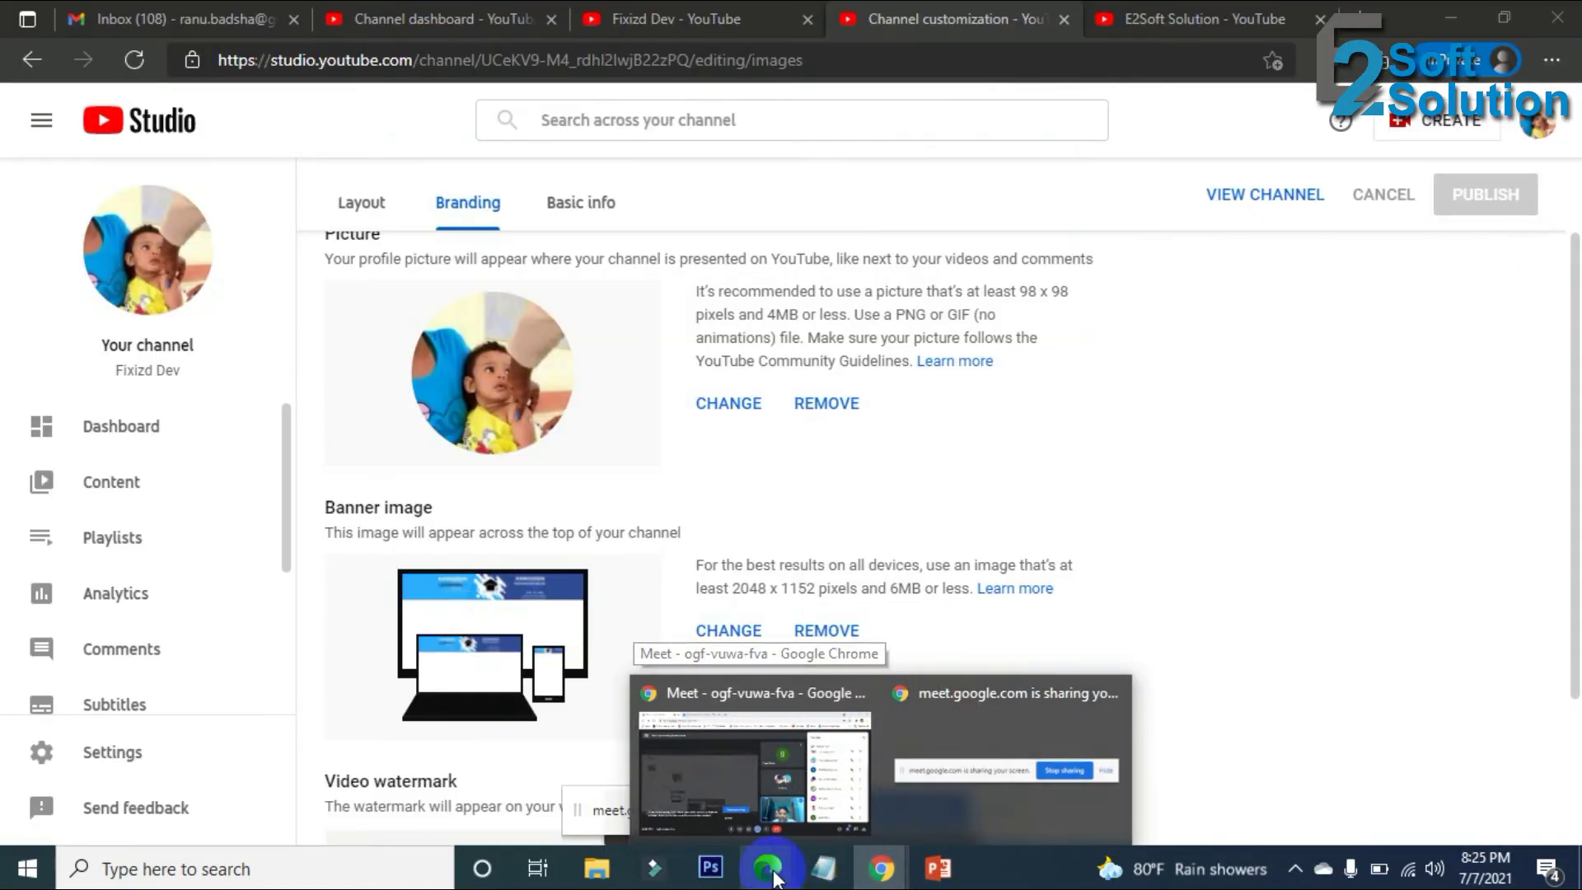
mouse_move(775, 861)
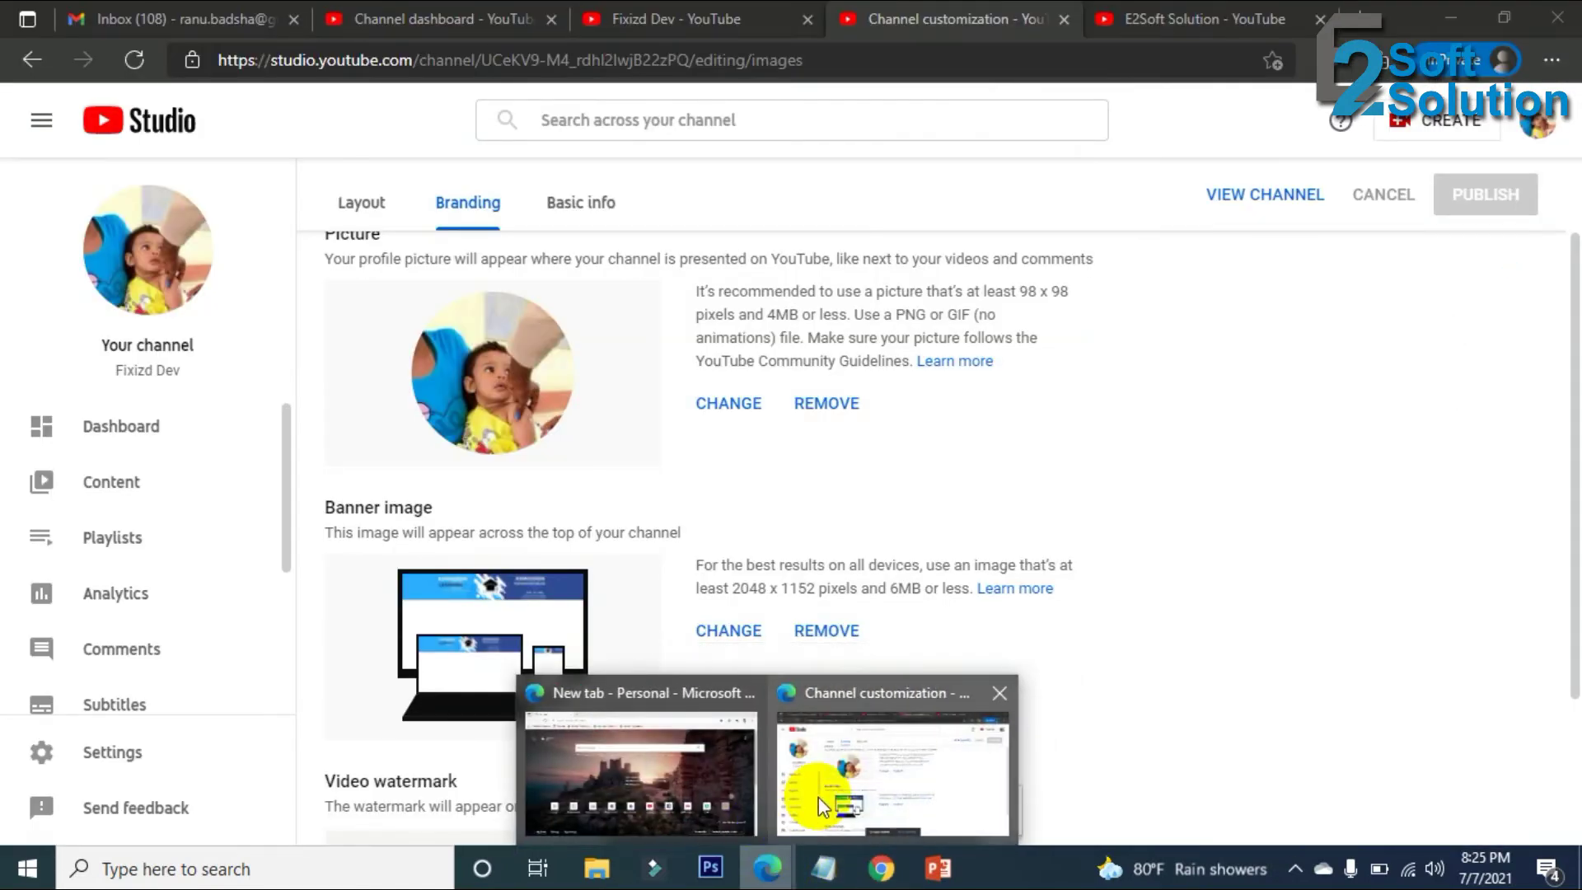
left_click(819, 798)
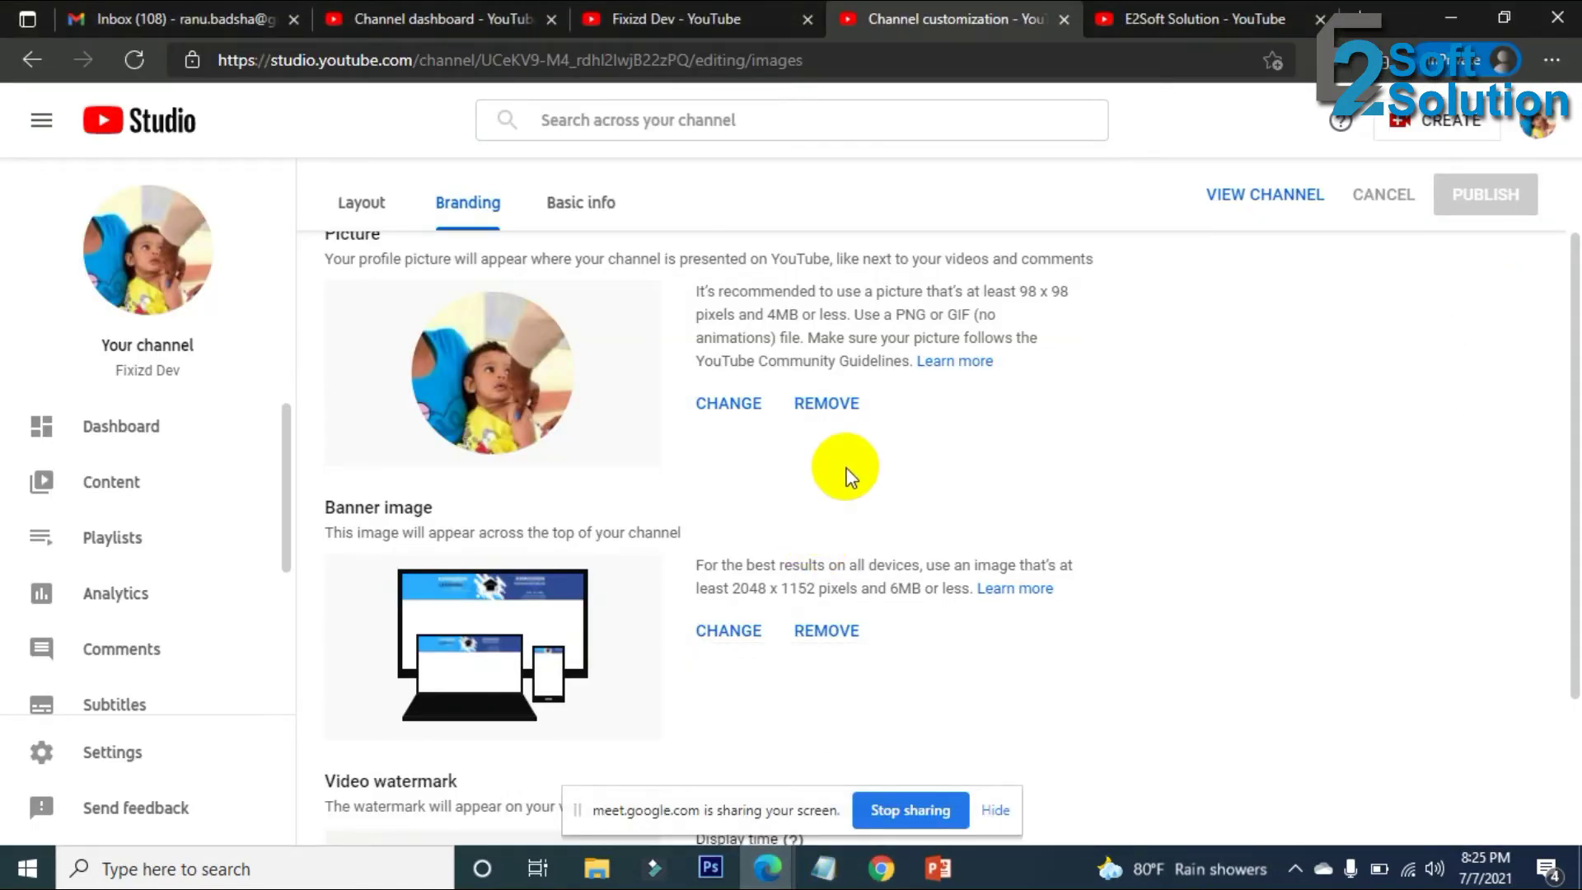
Review the channel's basic info, branding and layout settings, including the links, video watermark and featured sections.
scroll(812, 530, "down", 3)
scroll(1081, 411, "up", 5)
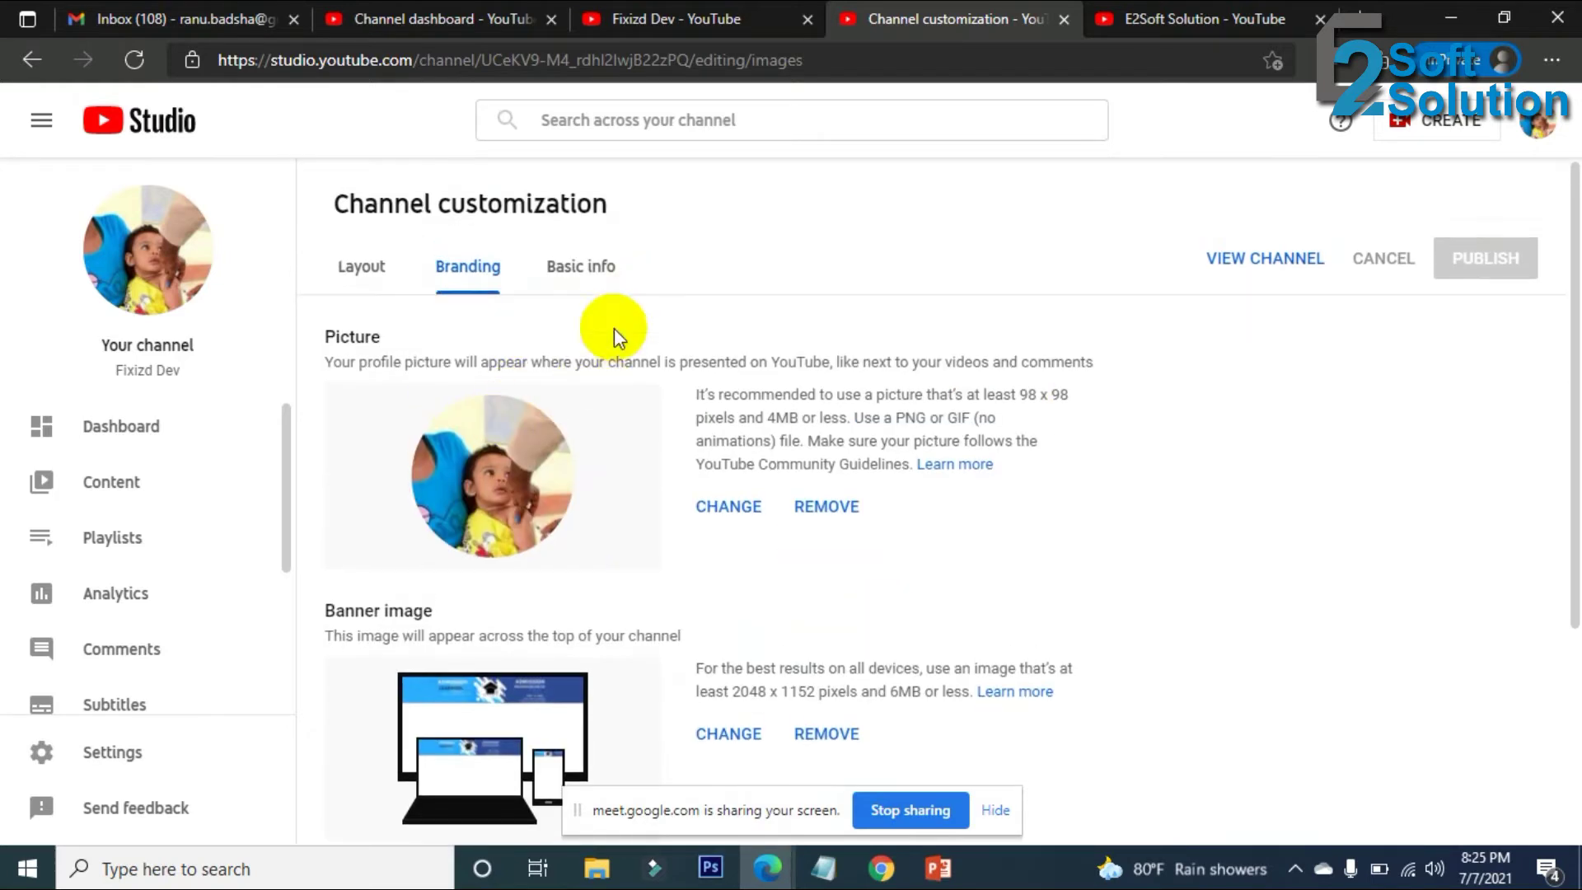
left_click(581, 276)
scroll(724, 566, "down", 4)
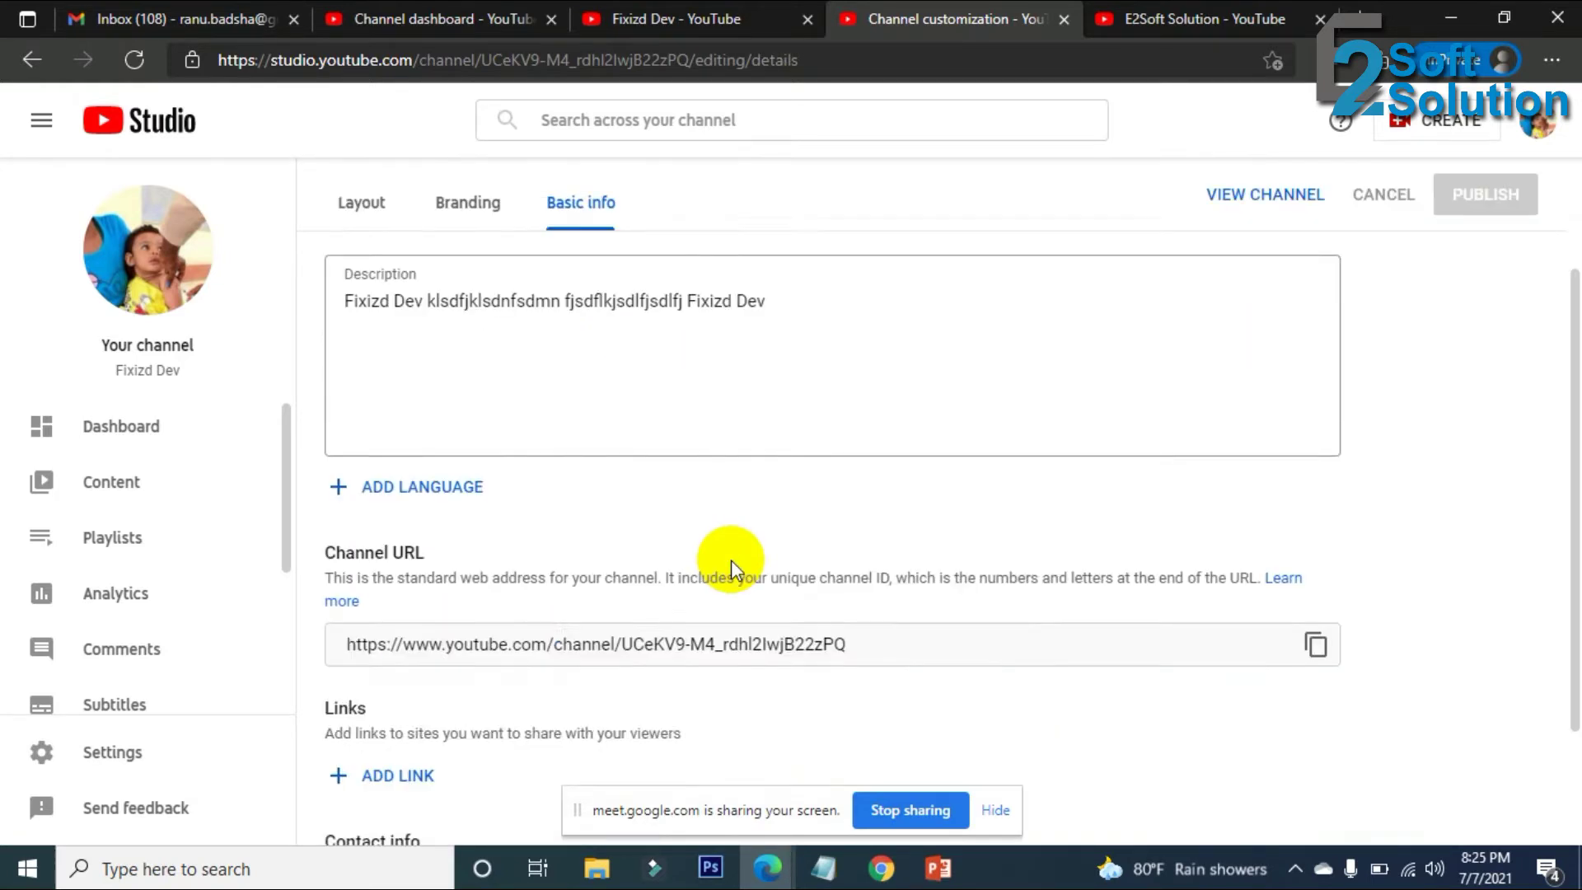
scroll(723, 581, "up", 4)
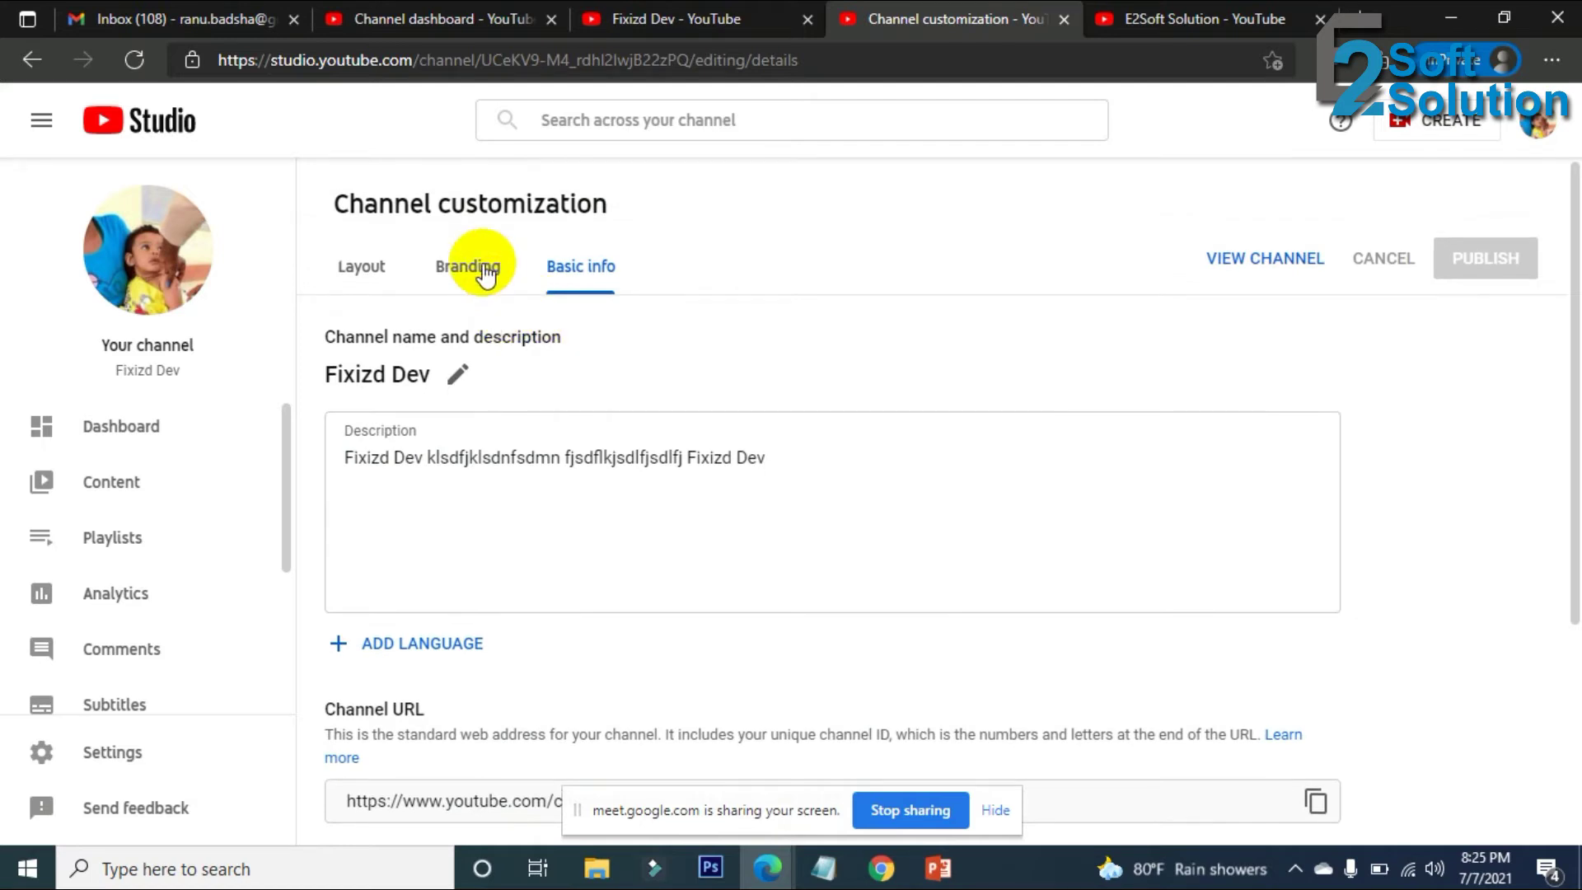
left_click(485, 270)
scroll(785, 567, "down", 4)
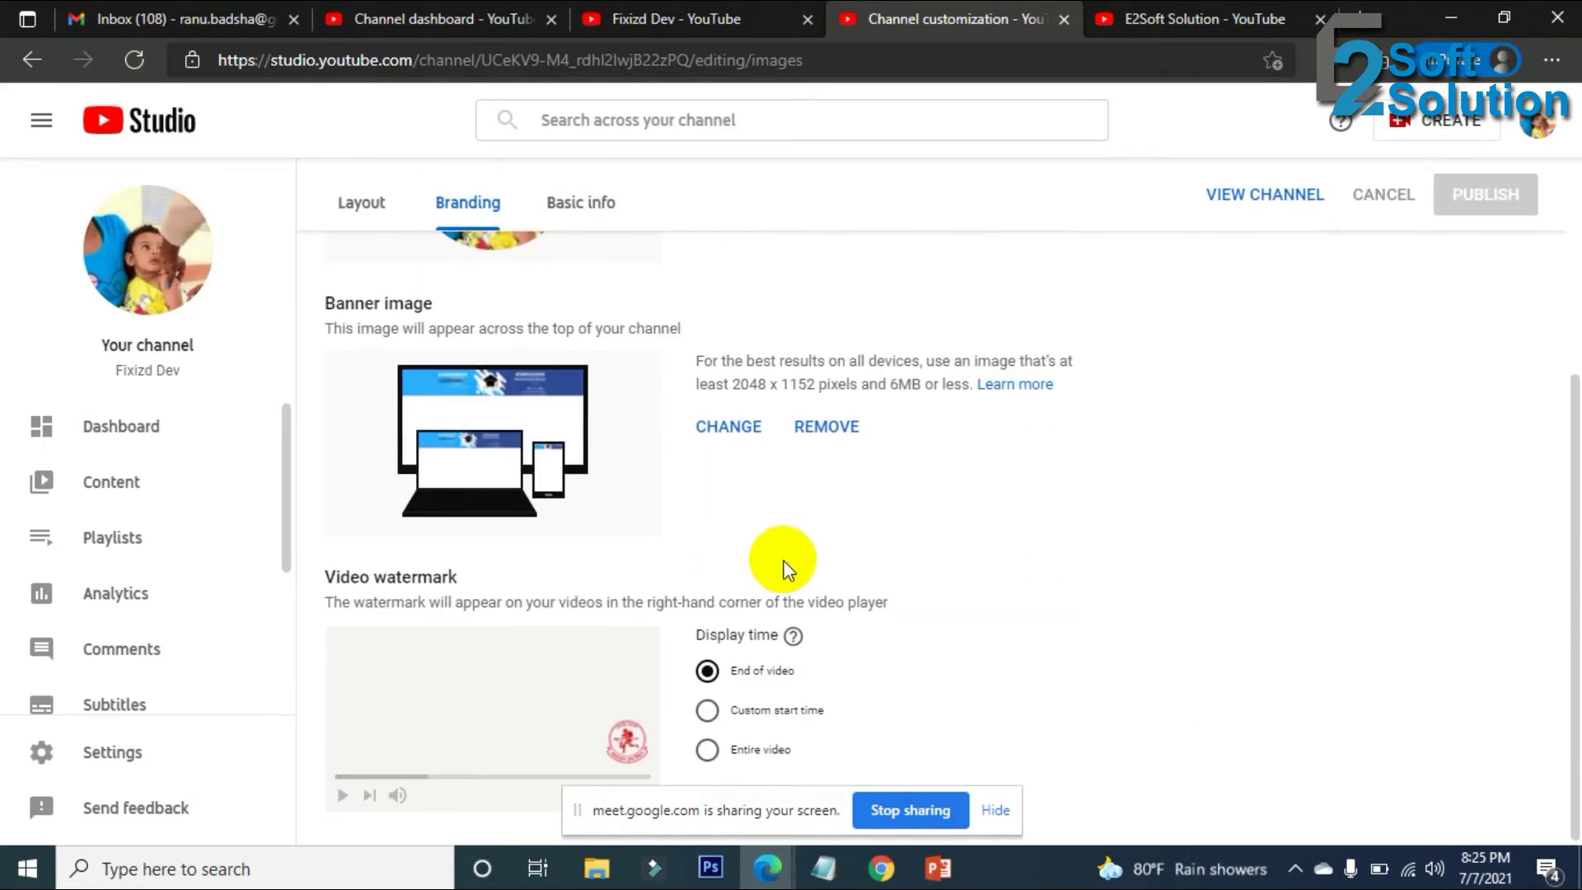
scroll(788, 564, "up", 4)
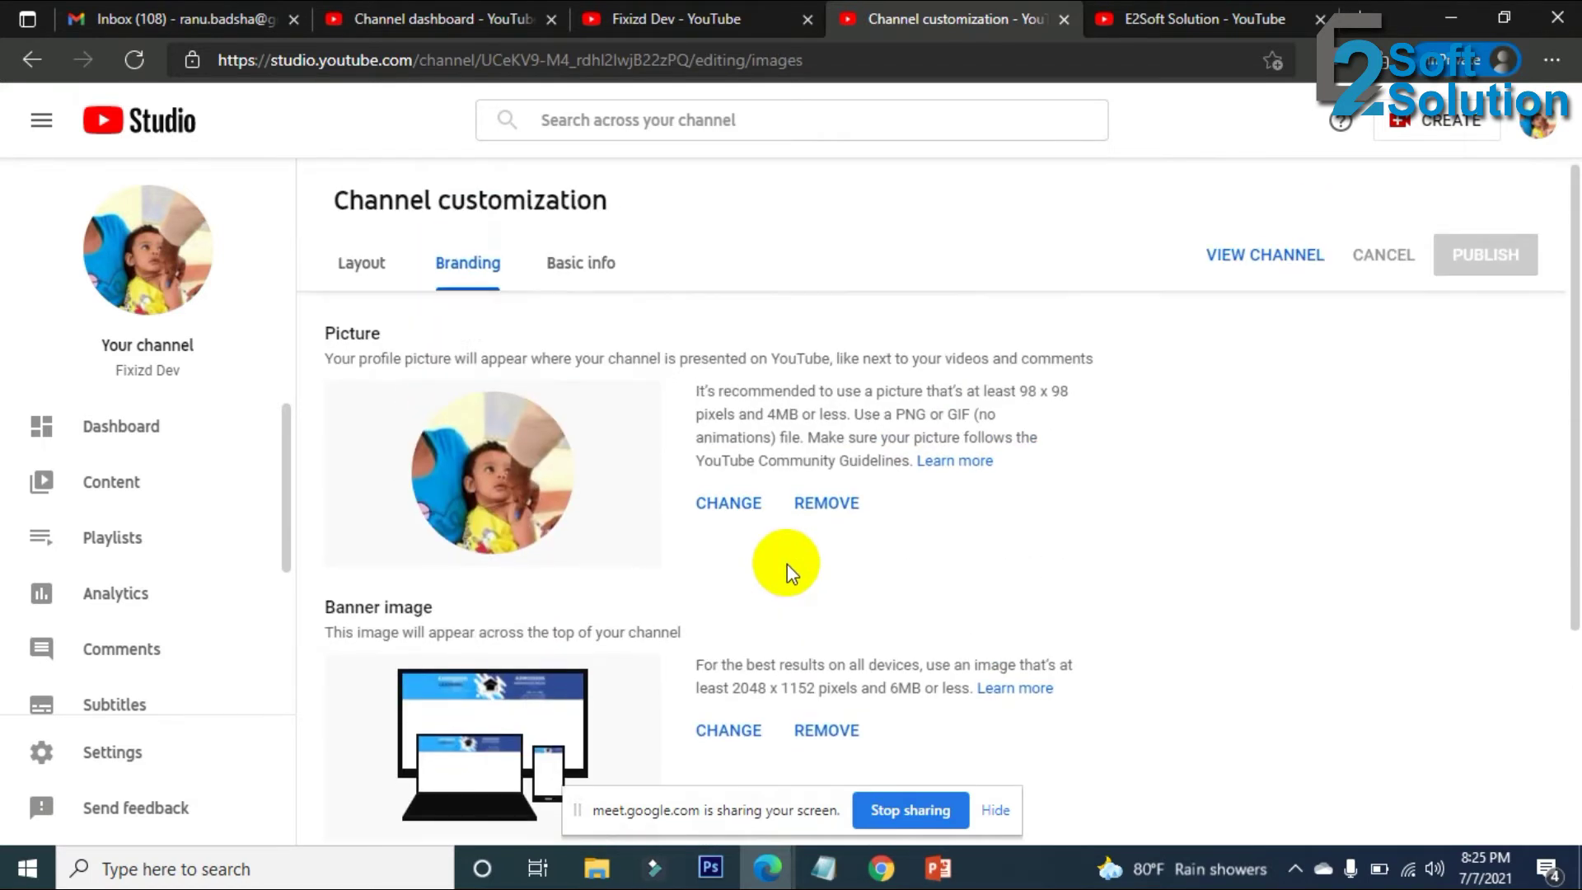
left_click(361, 265)
scroll(984, 546, "down", 4)
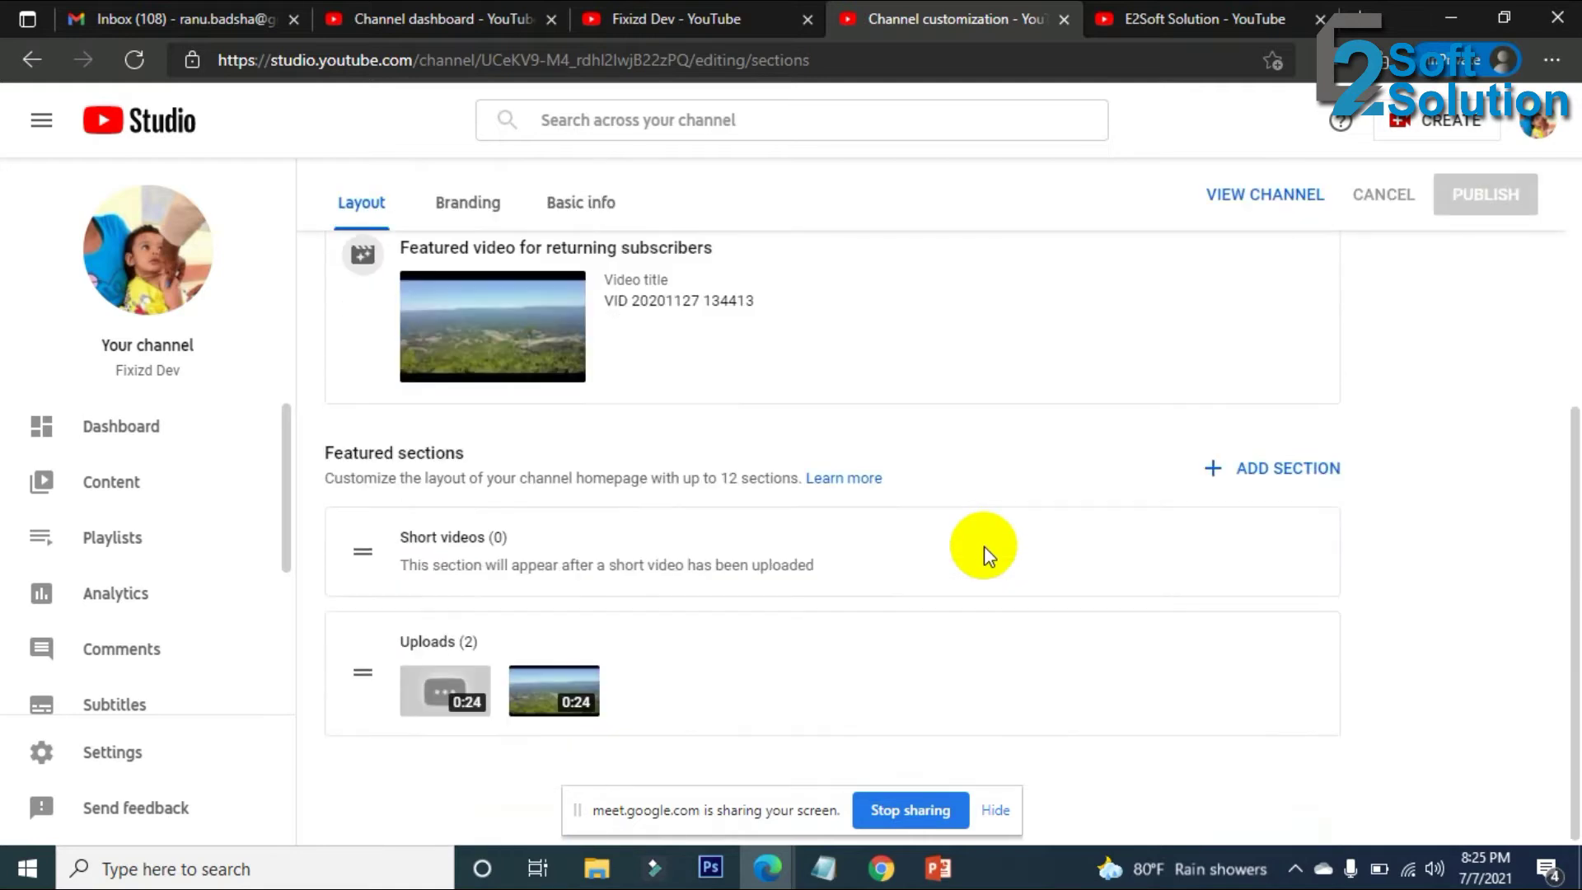
View the public Fixizd Dev channel page with its new banner, pause the trailer video, and close that page.
scroll(984, 545, "up", 5)
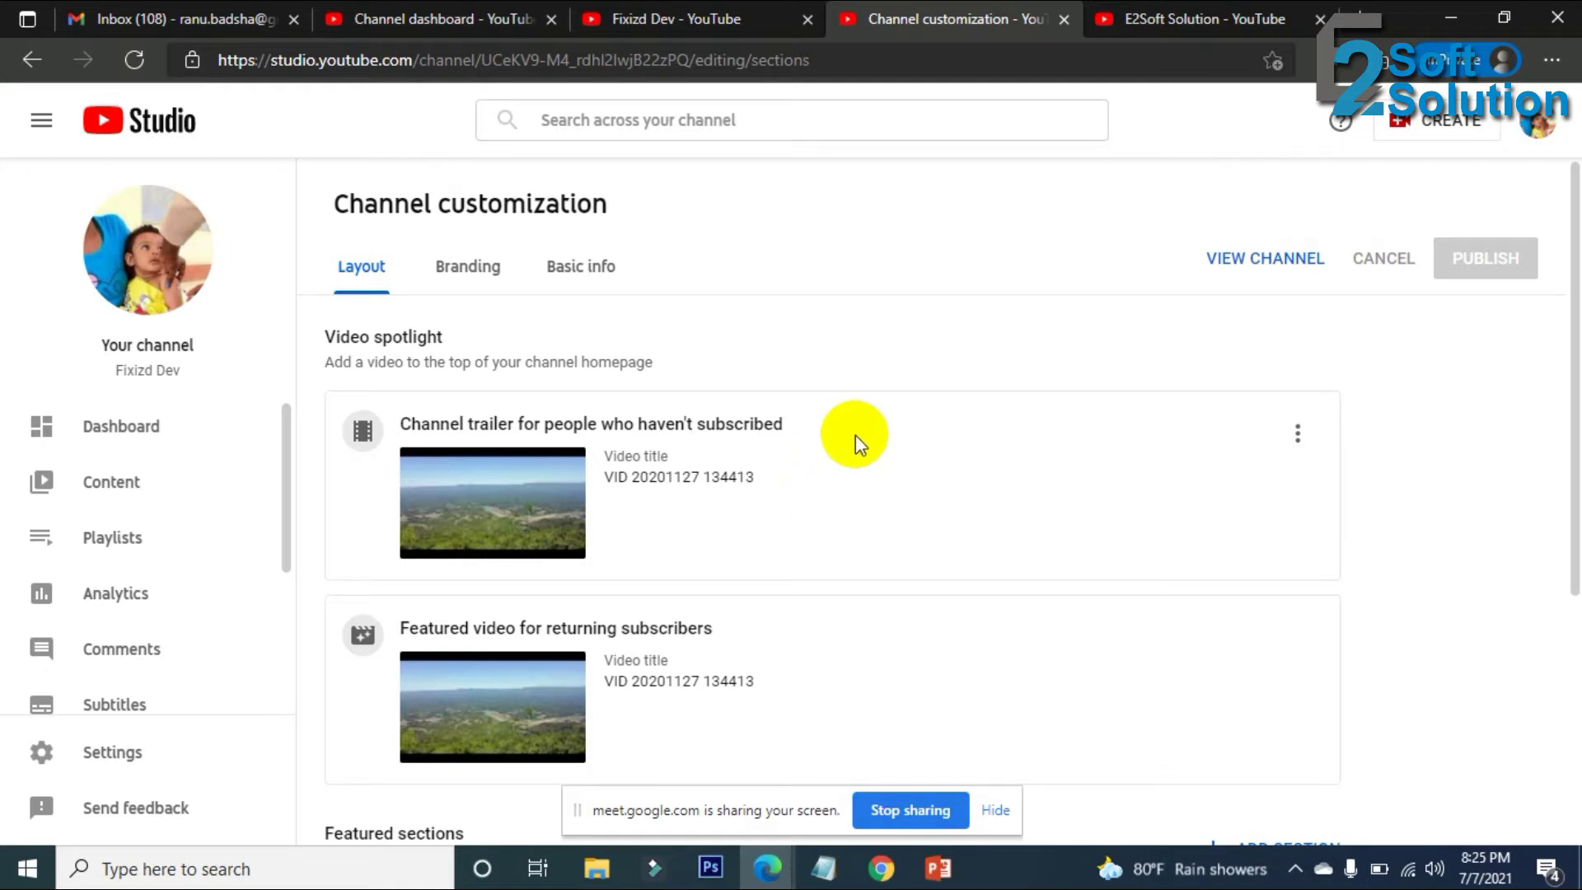
left_click(158, 262)
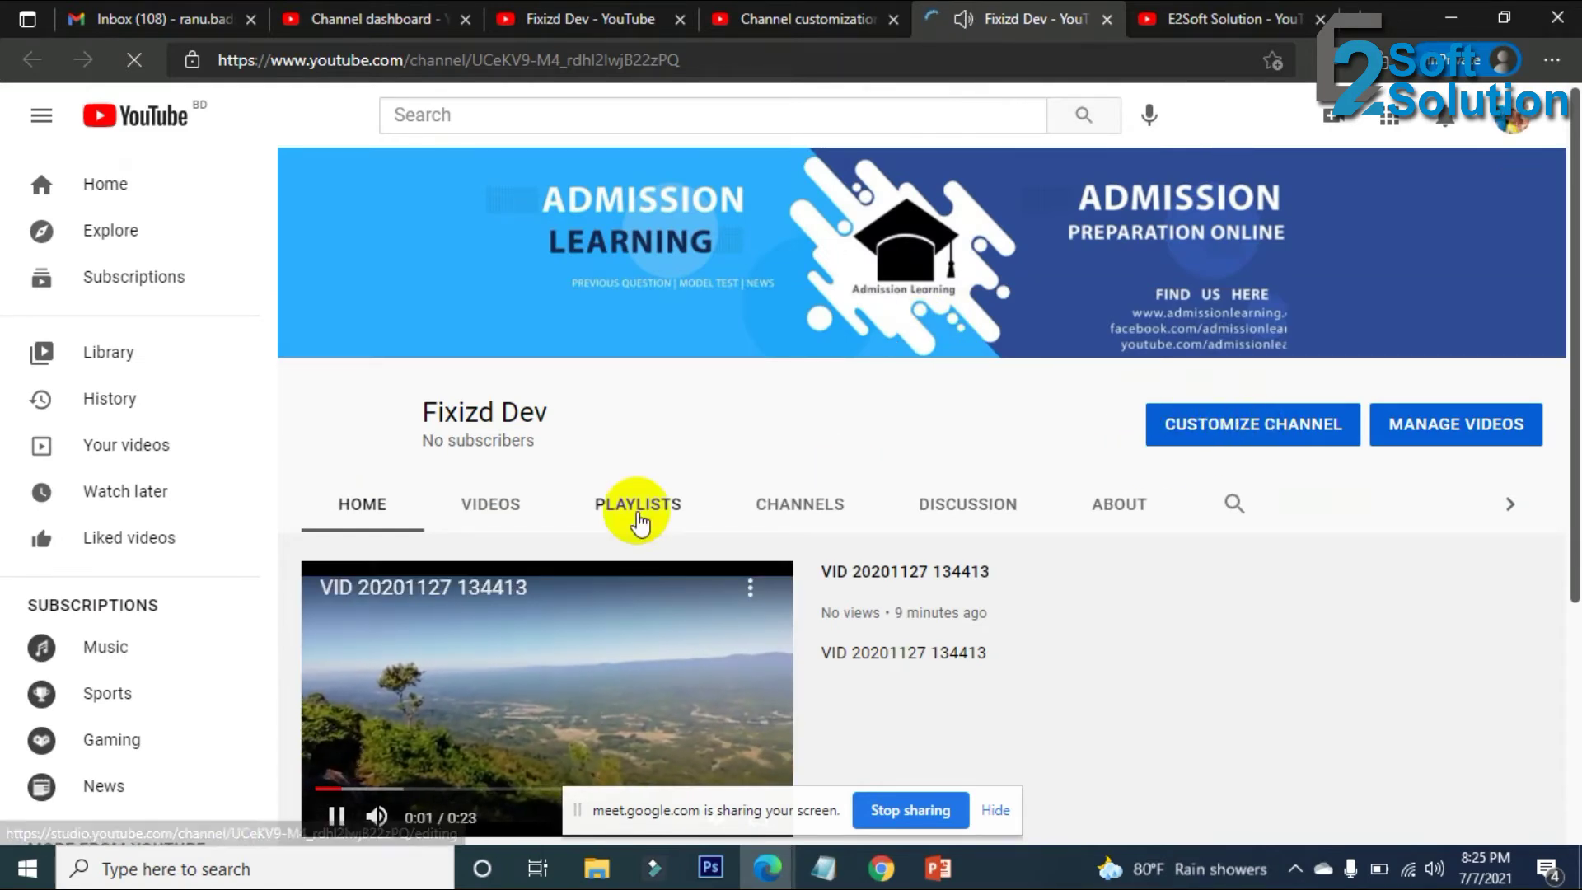
left_click(336, 818)
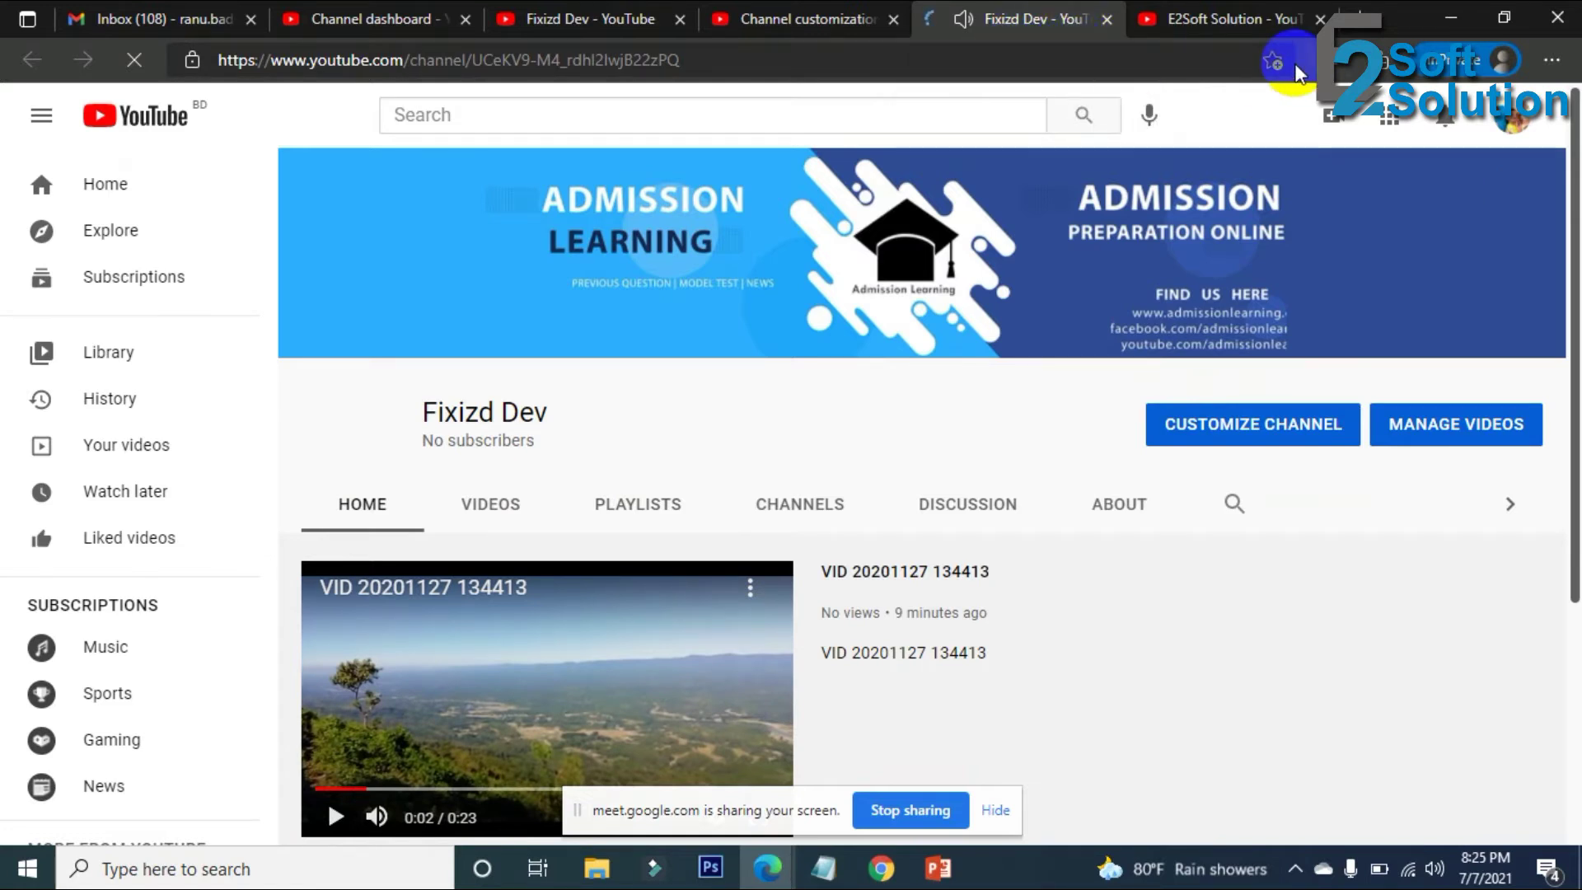
left_click(1109, 19)
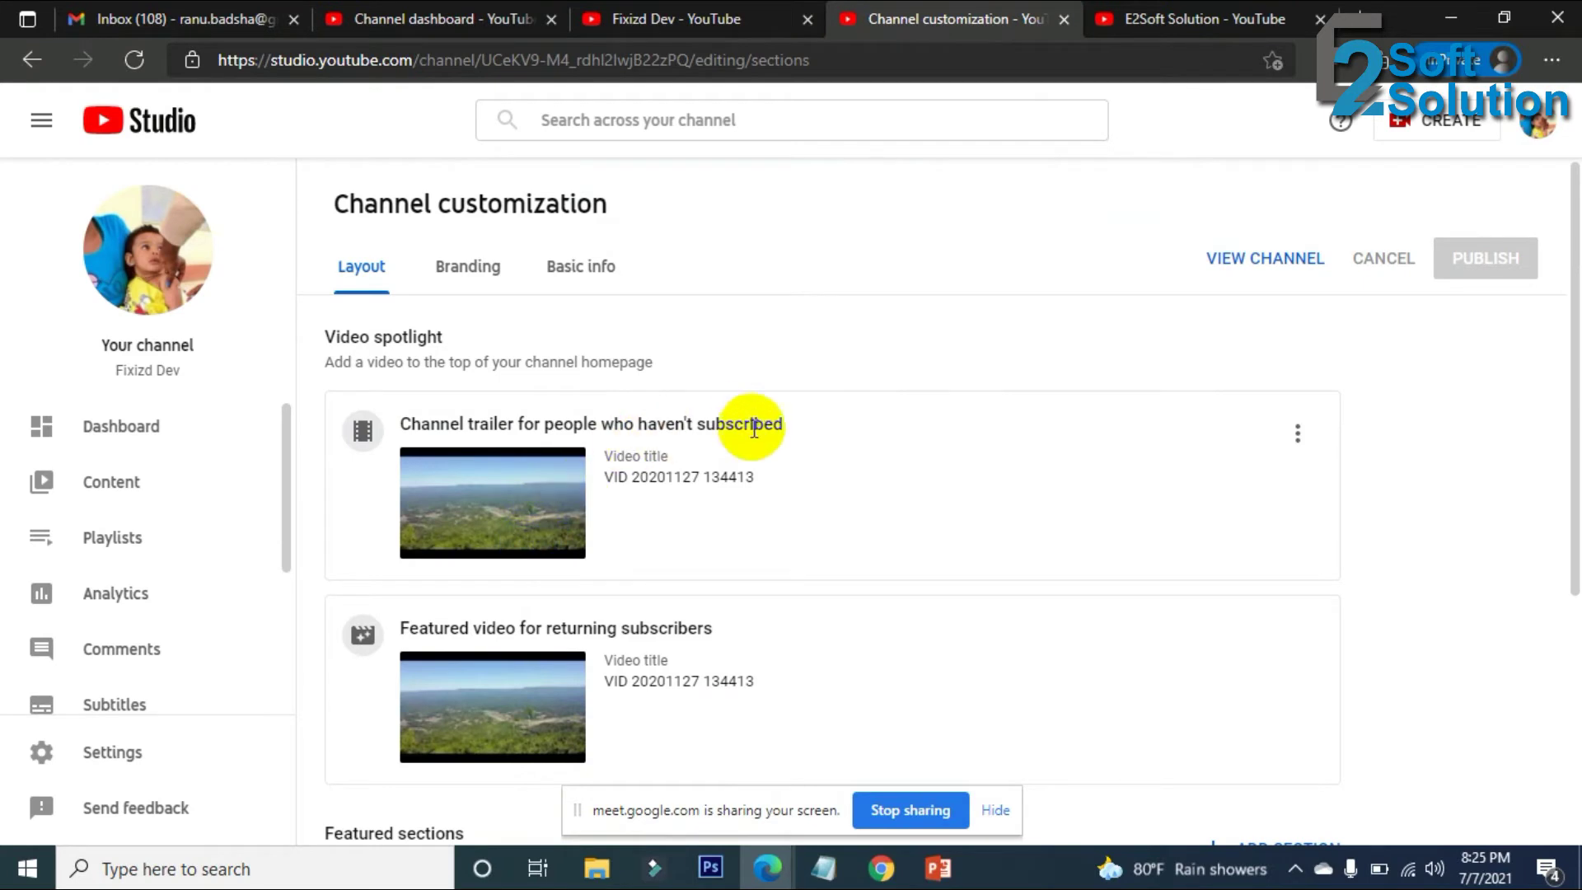
Look at the E2Soft Solution channel's about page, highlighting its channel name.
left_click(1269, 19)
left_click_drag(420, 309, 662, 311)
left_click(661, 312)
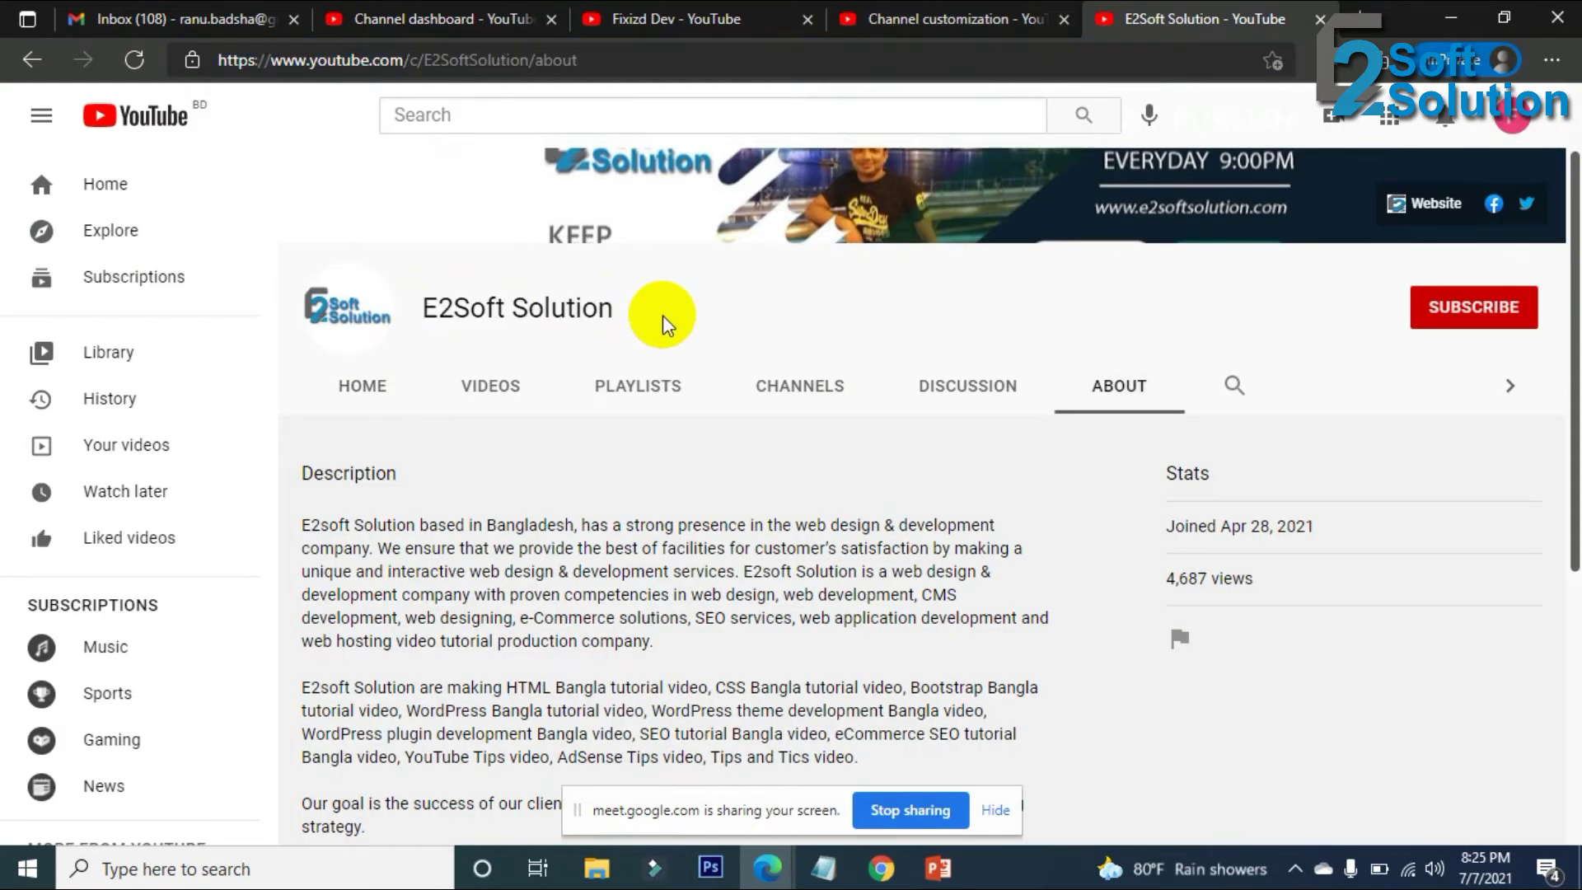
left_click_drag(427, 308, 646, 308)
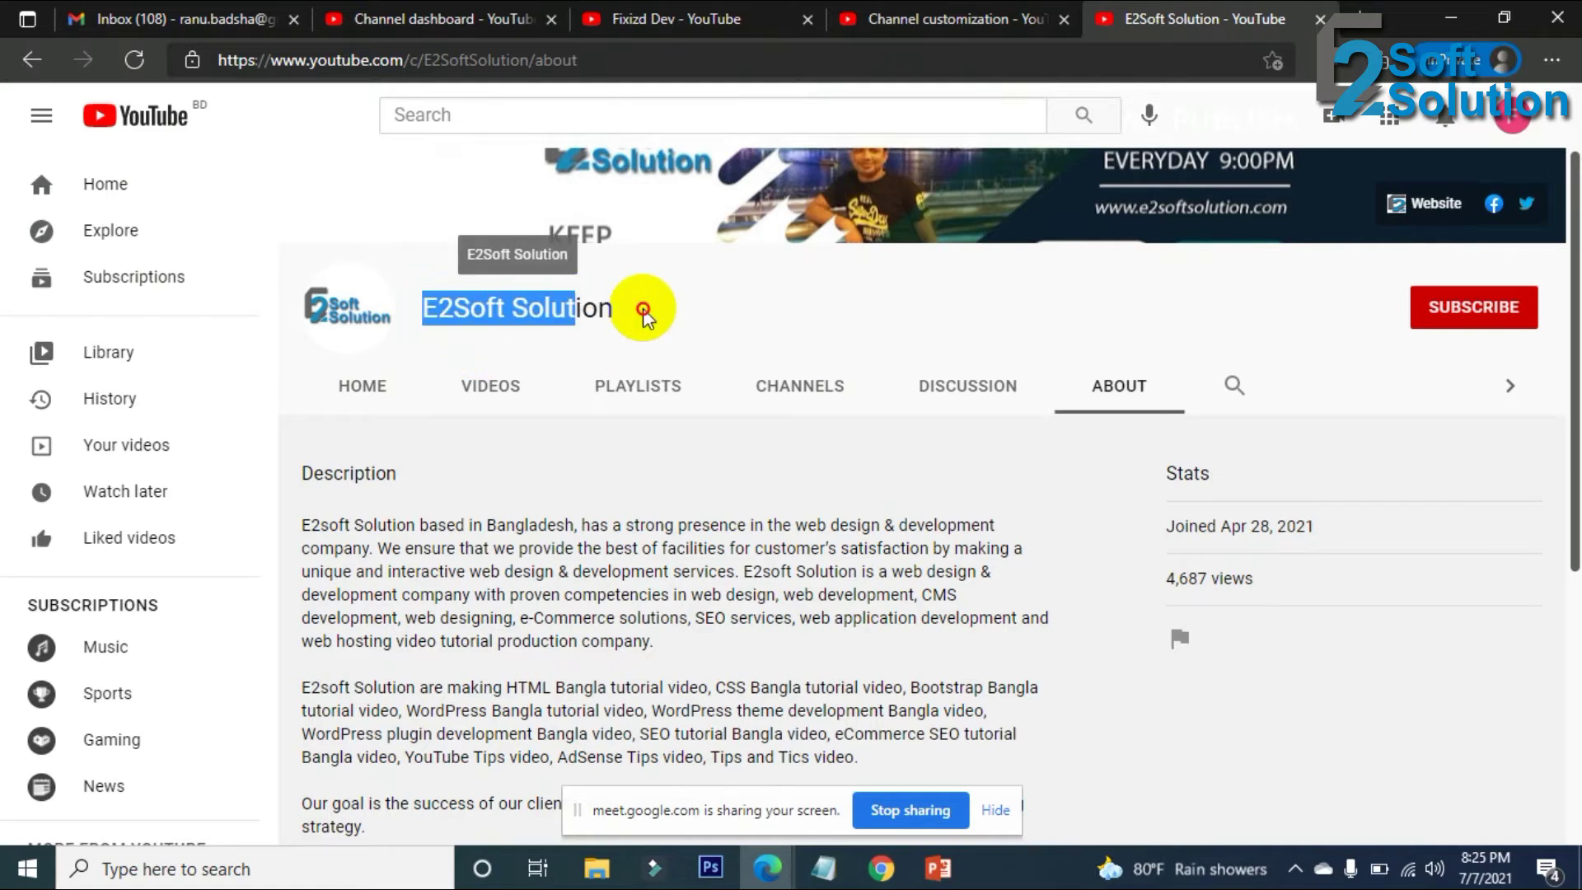
right_click(581, 306)
left_click(633, 324)
left_click(659, 318)
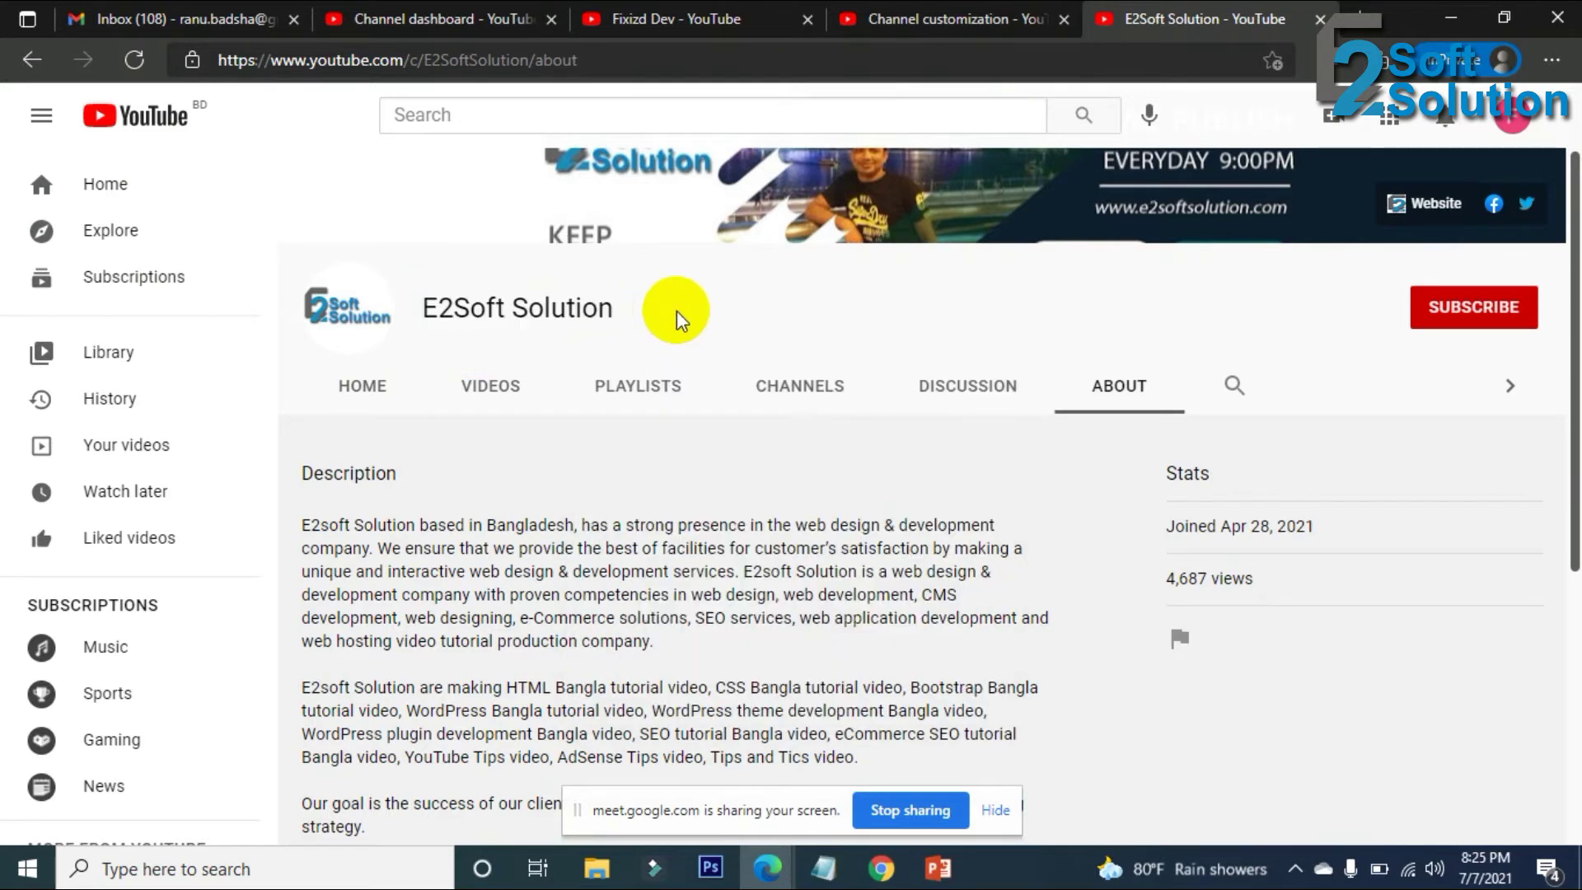
Close the outdated Fixizd Dev channel page and the channel dashboard page, keeping the channel customization page open.
left_click(672, 25)
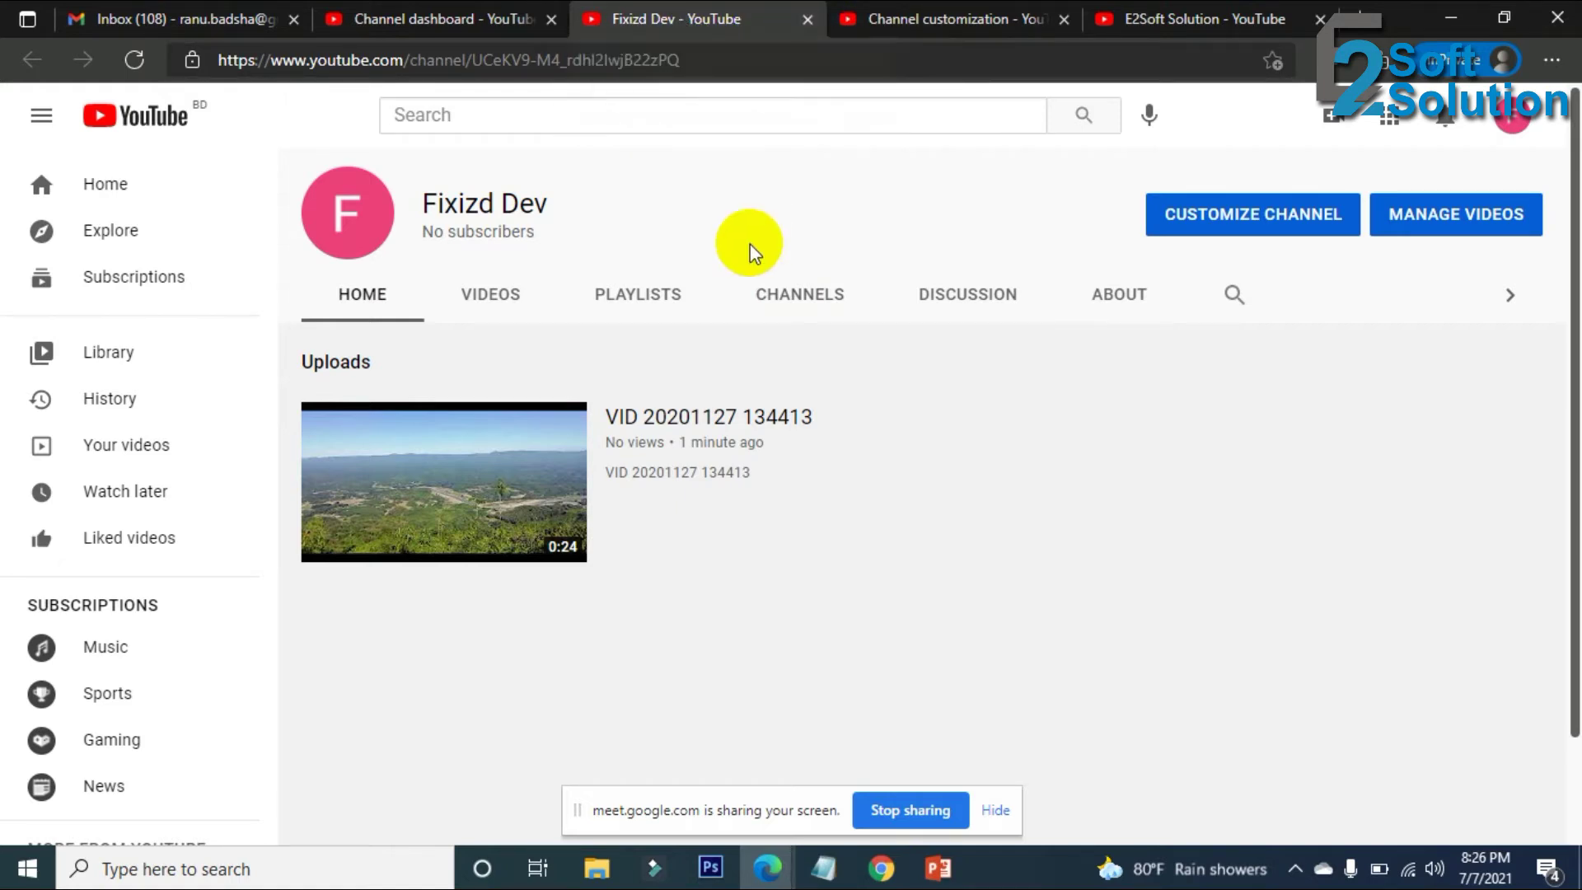
left_click(927, 23)
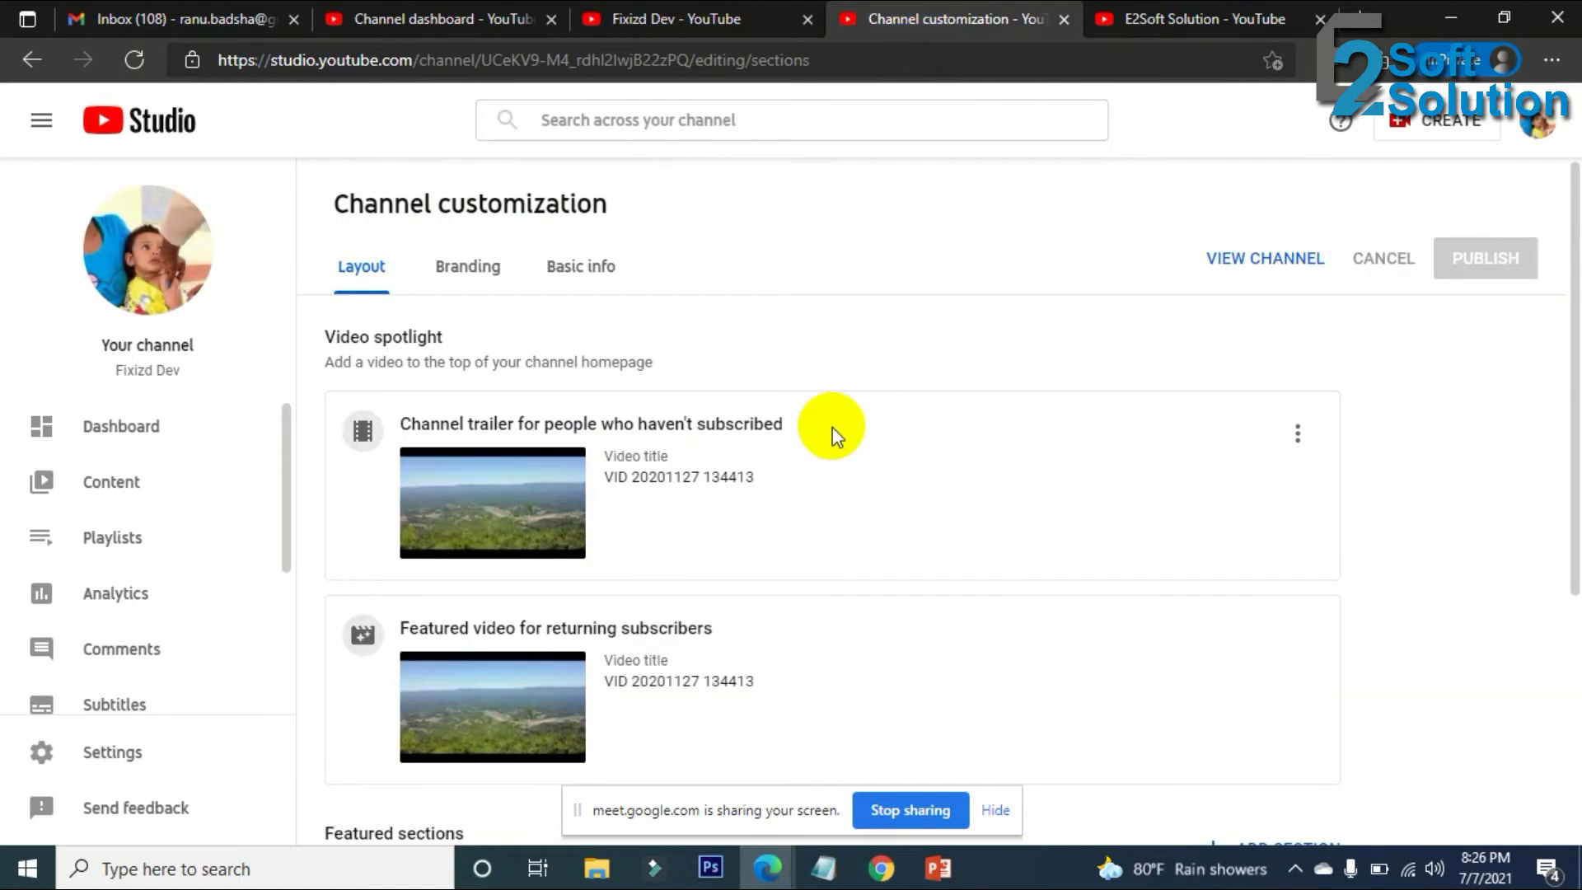
left_click(806, 19)
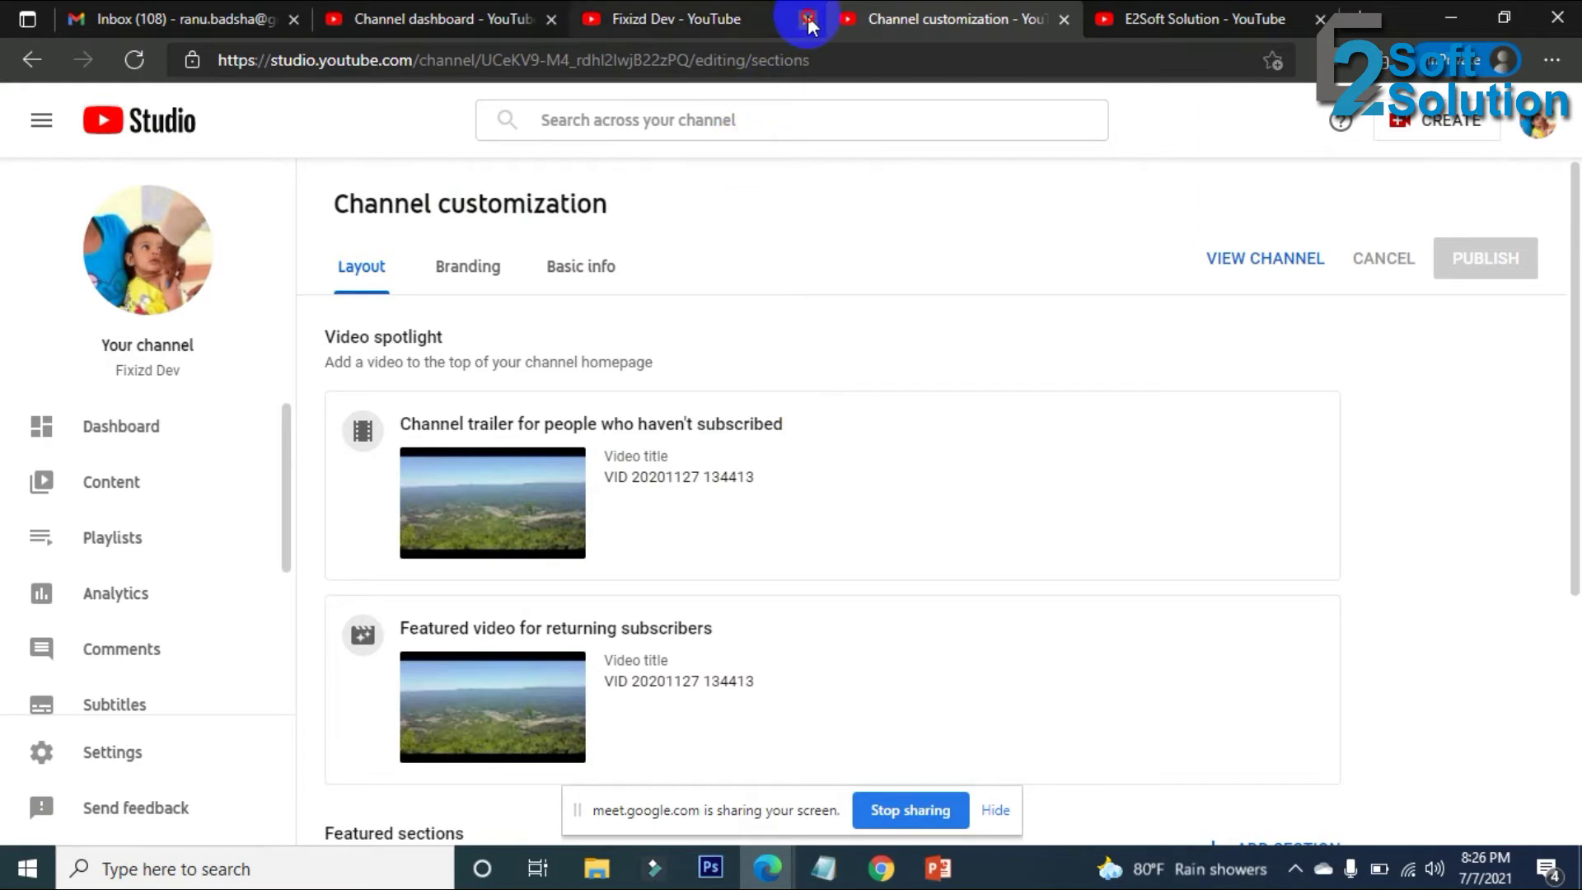
left_click(510, 26)
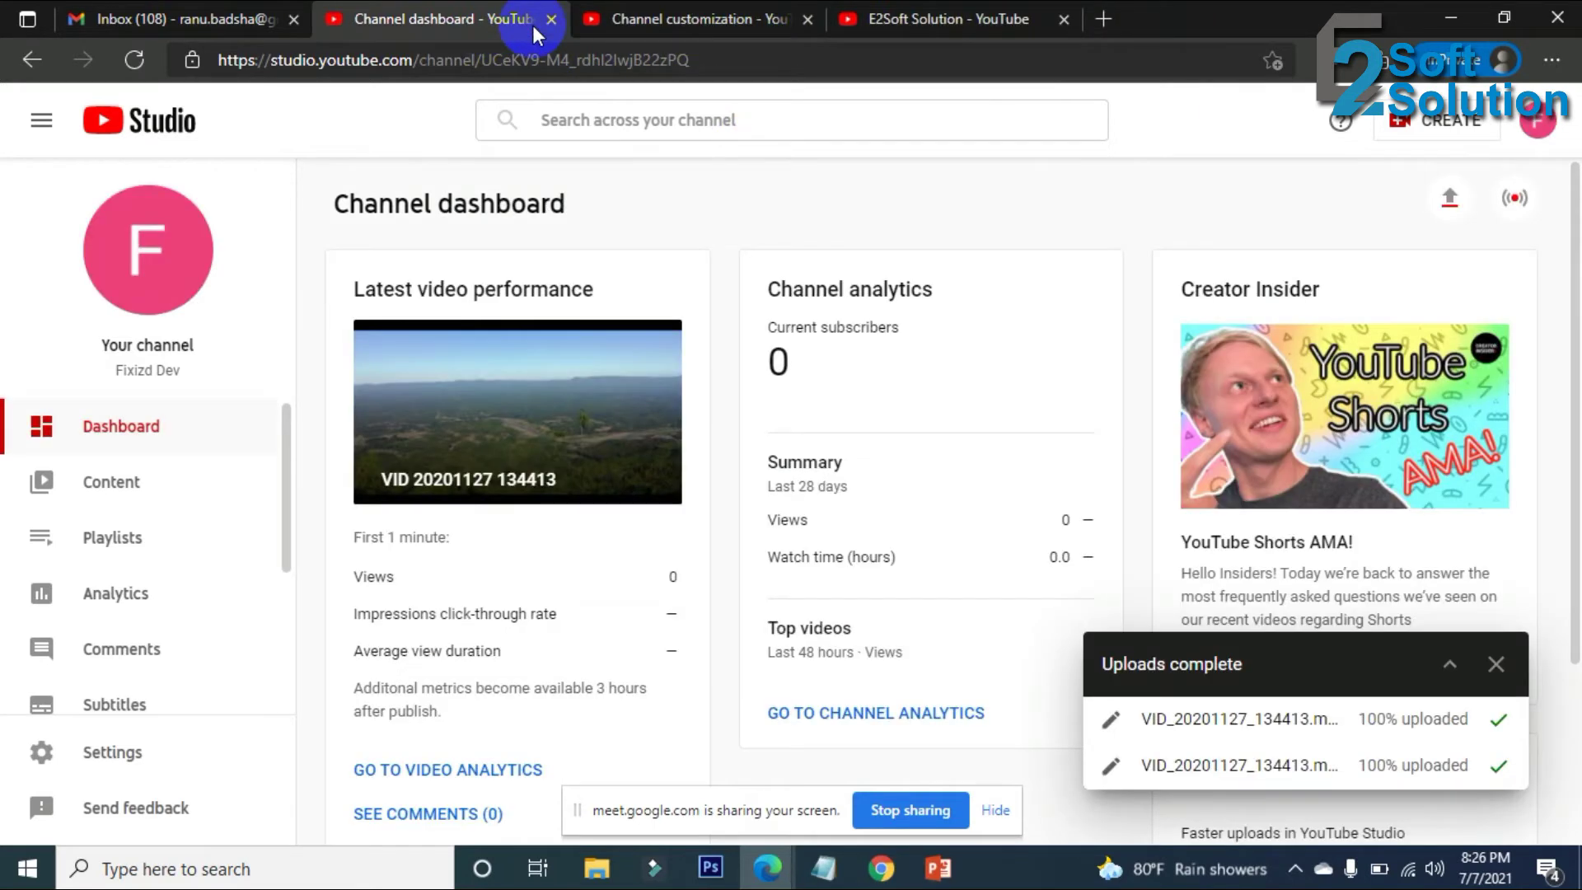
left_click(549, 20)
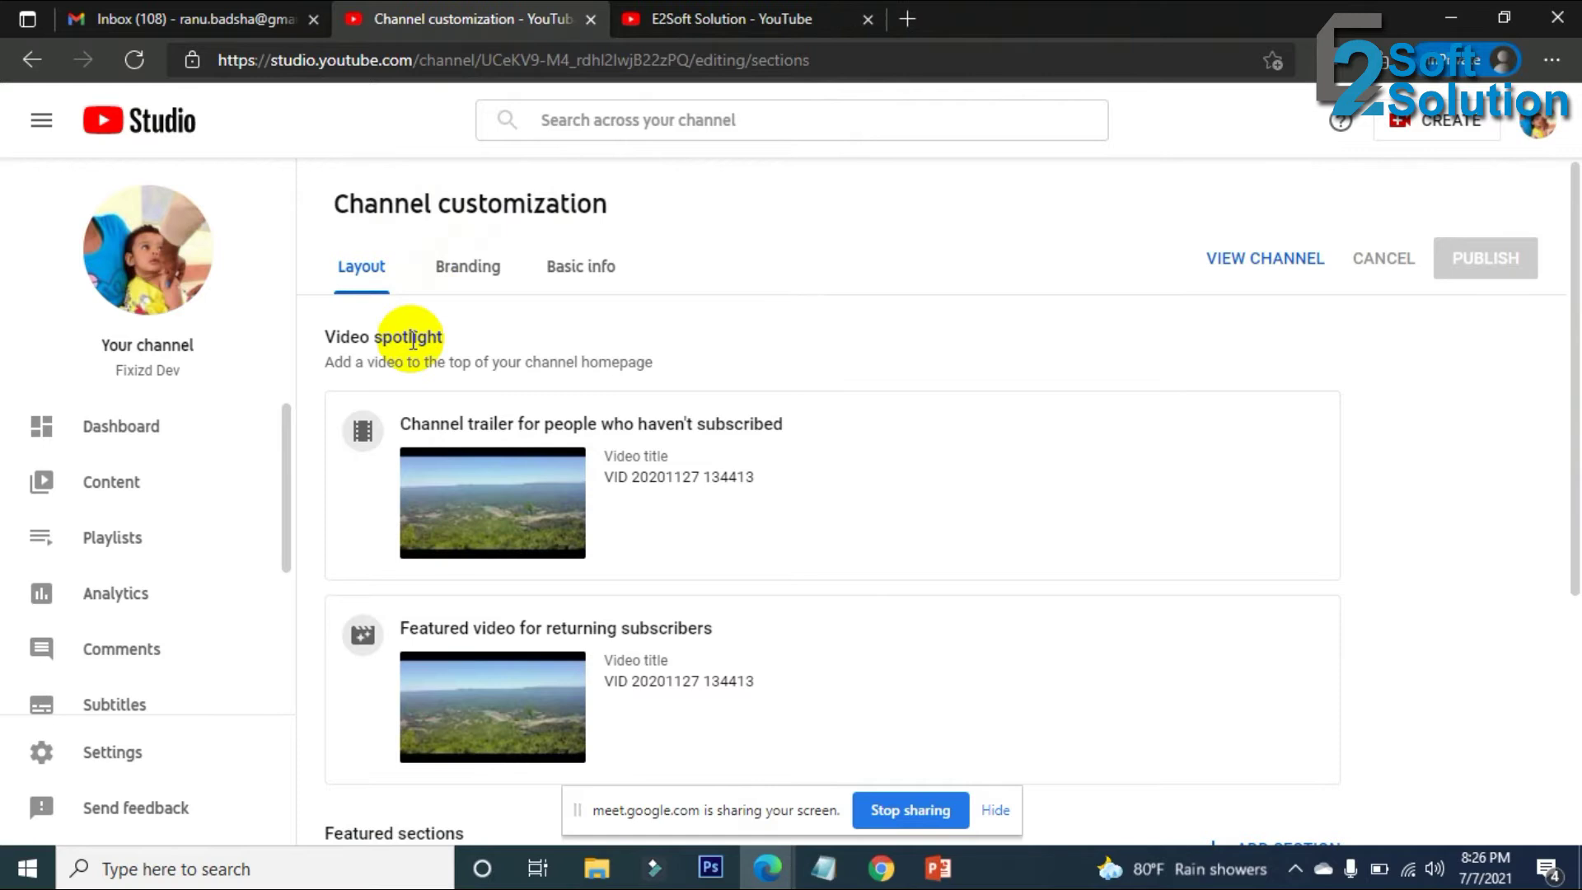
Open the channel's playlists page in Studio, and examine the trailer and playlist sections on the E2Soft Solution channel's home page.
left_click(112, 544)
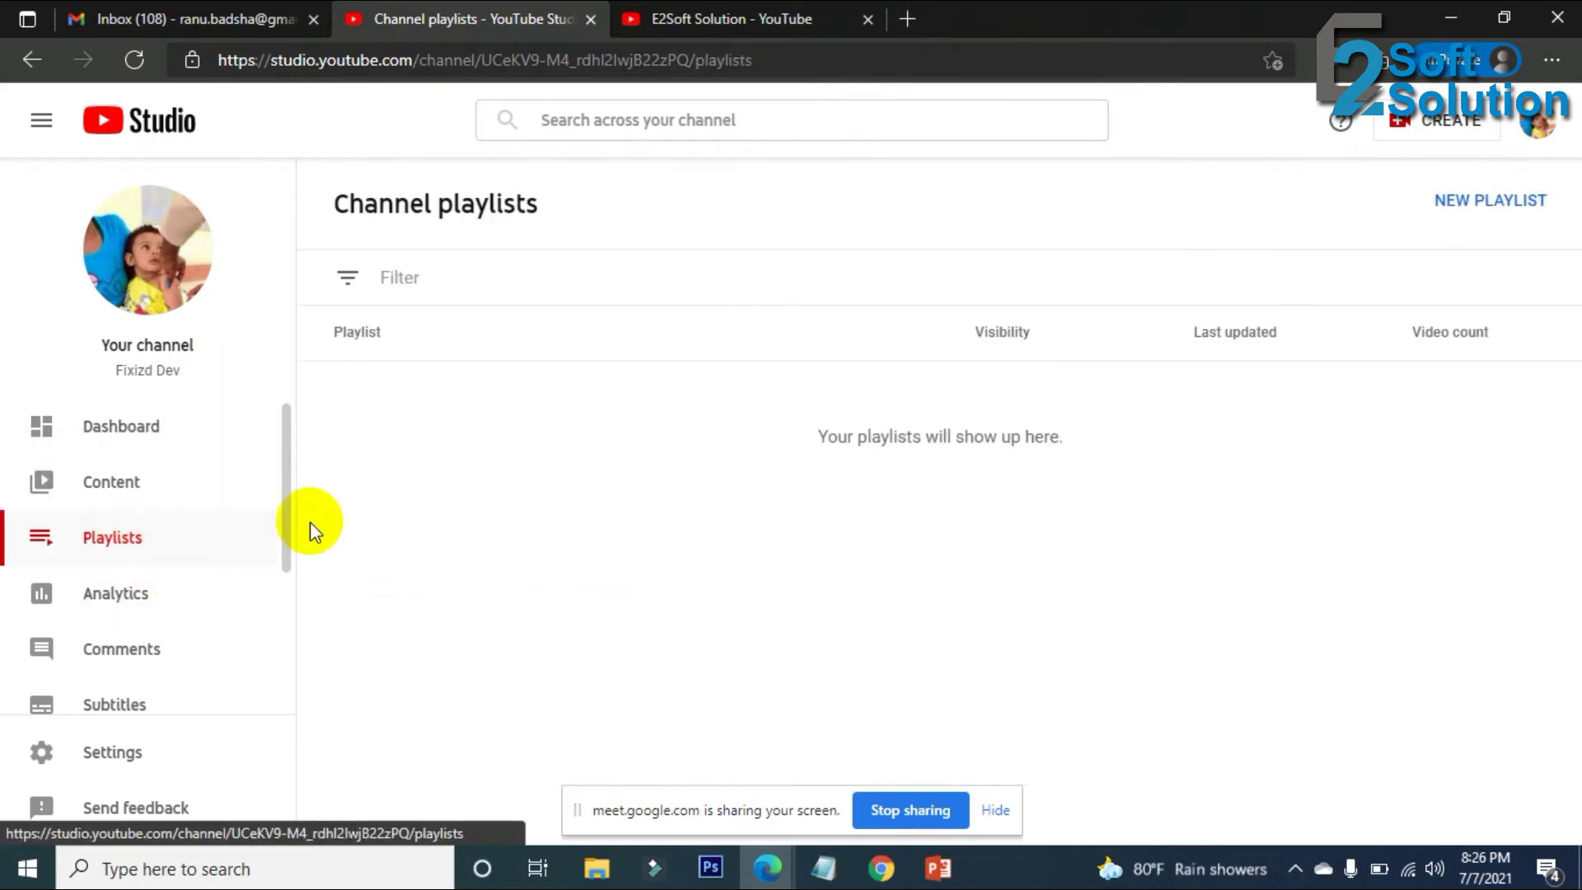
left_click(778, 26)
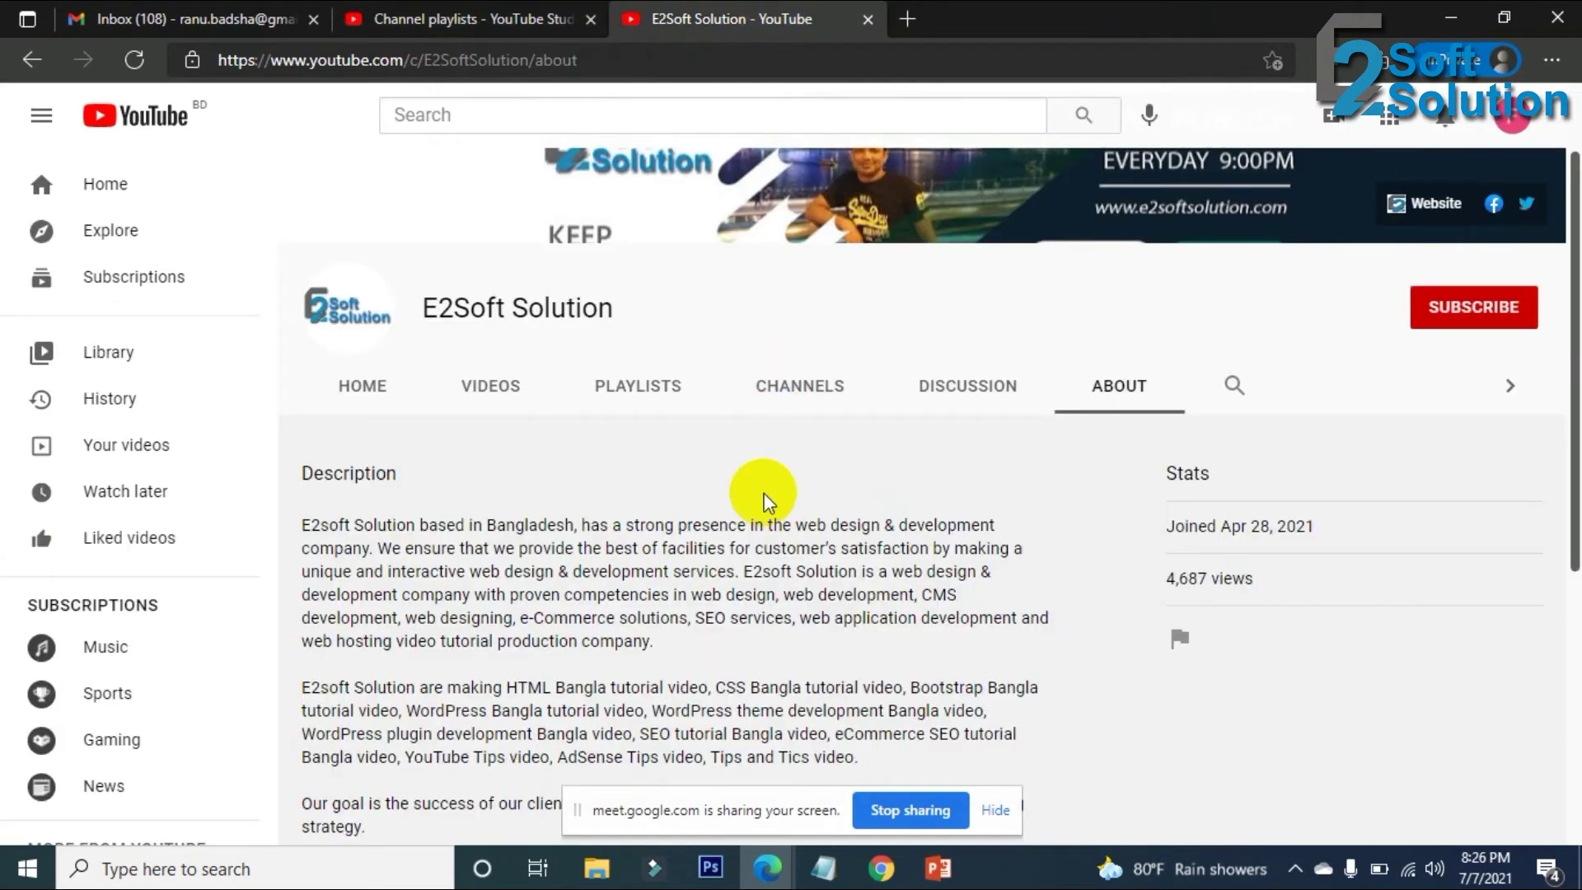
left_click(376, 392)
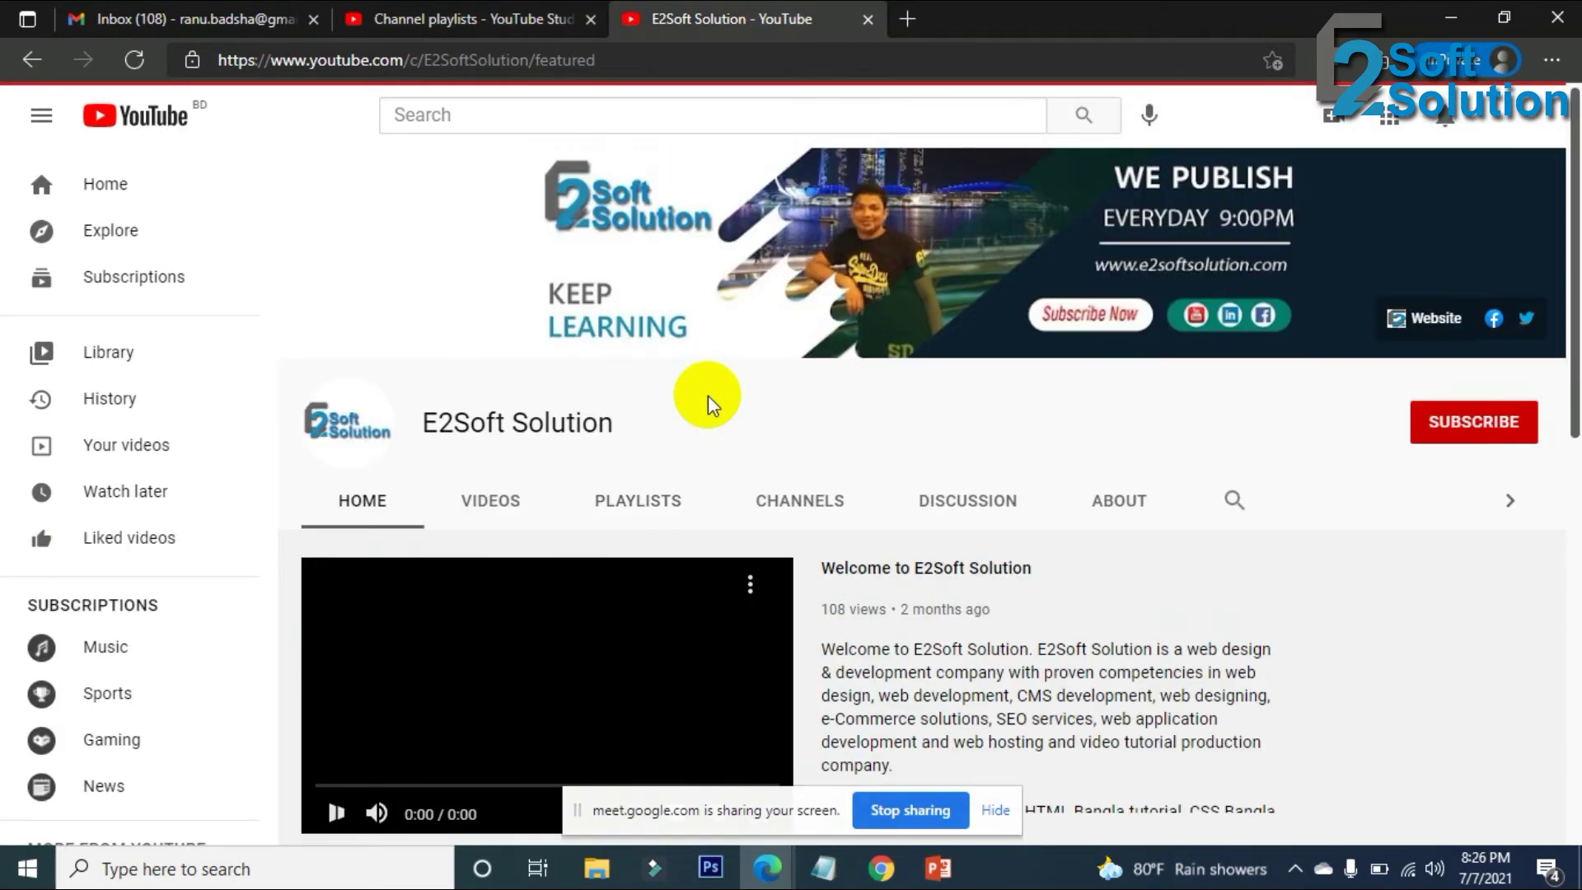
left_click(338, 584)
left_click(338, 583)
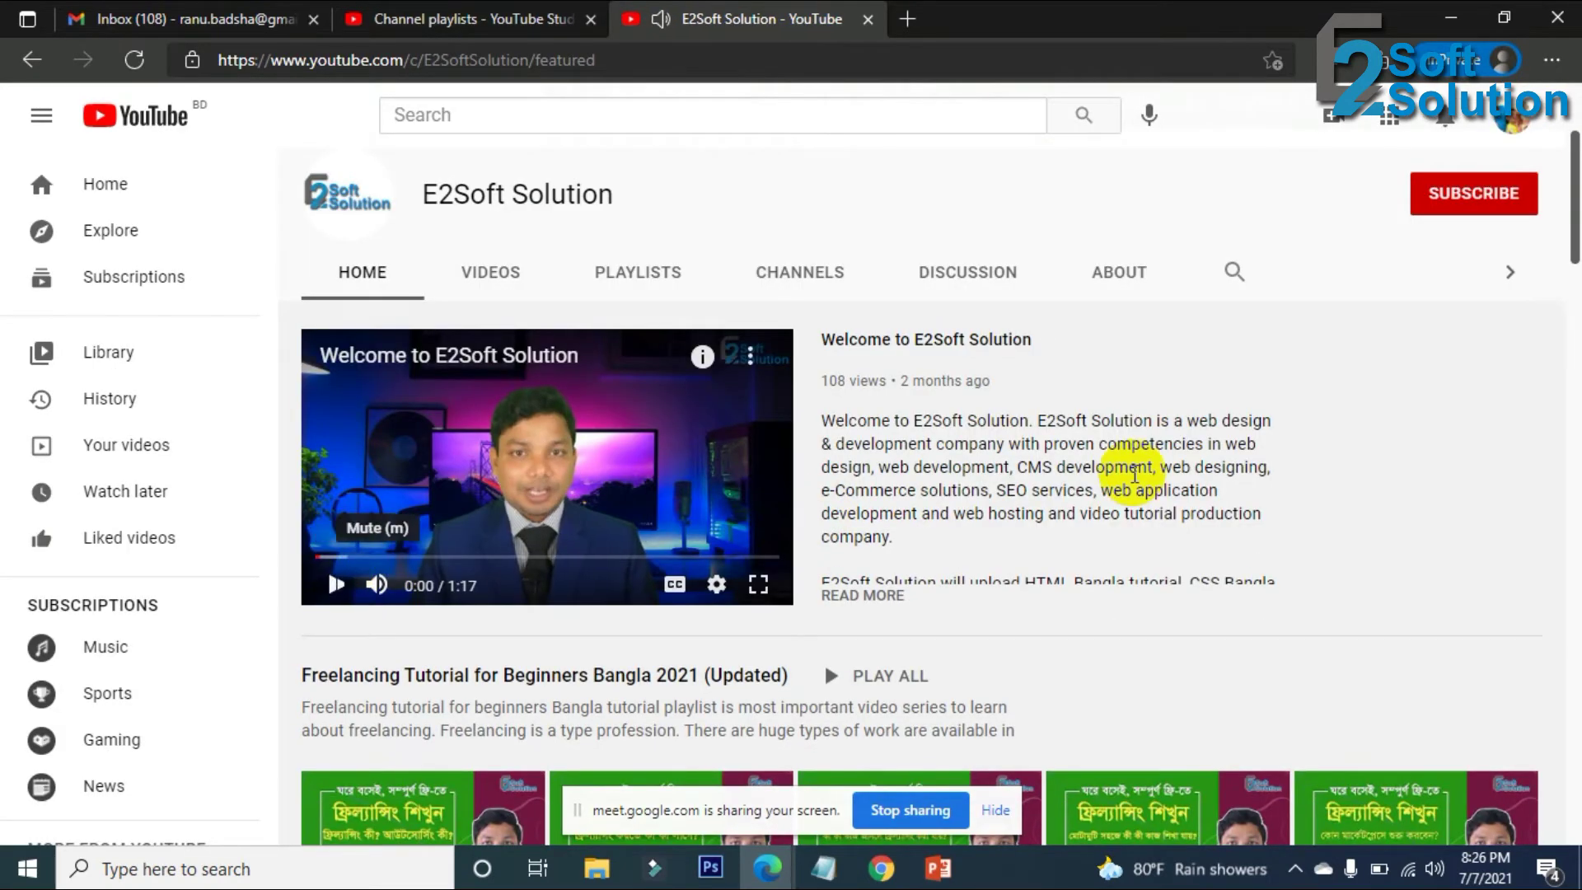
scroll(1137, 470, "down", 3)
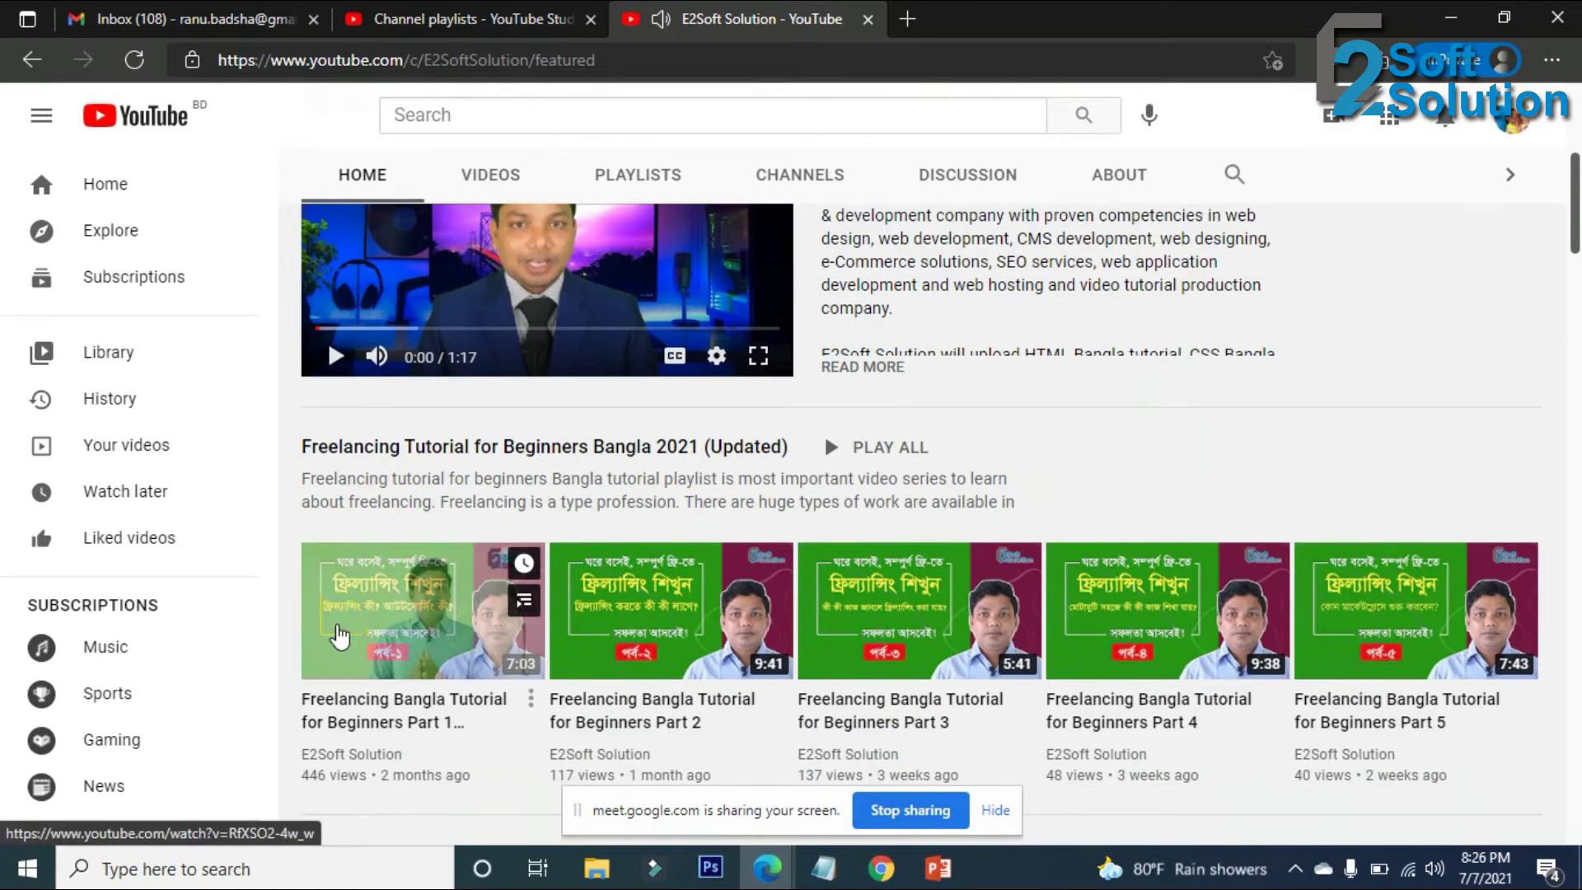
scroll(1032, 633, "down", 4)
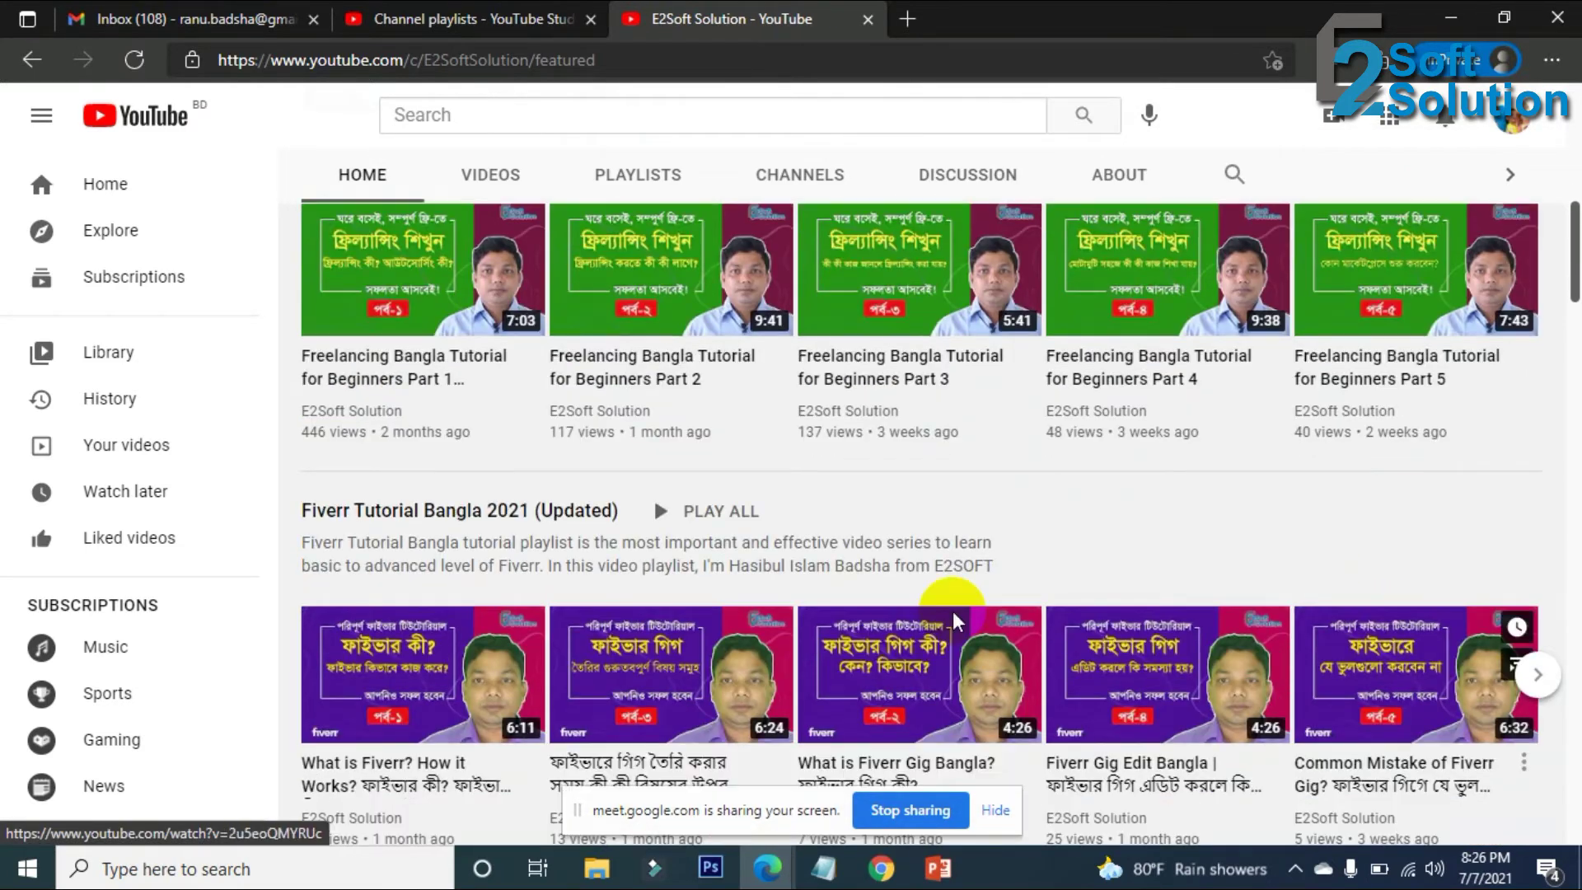
scroll(857, 581, "down", 7)
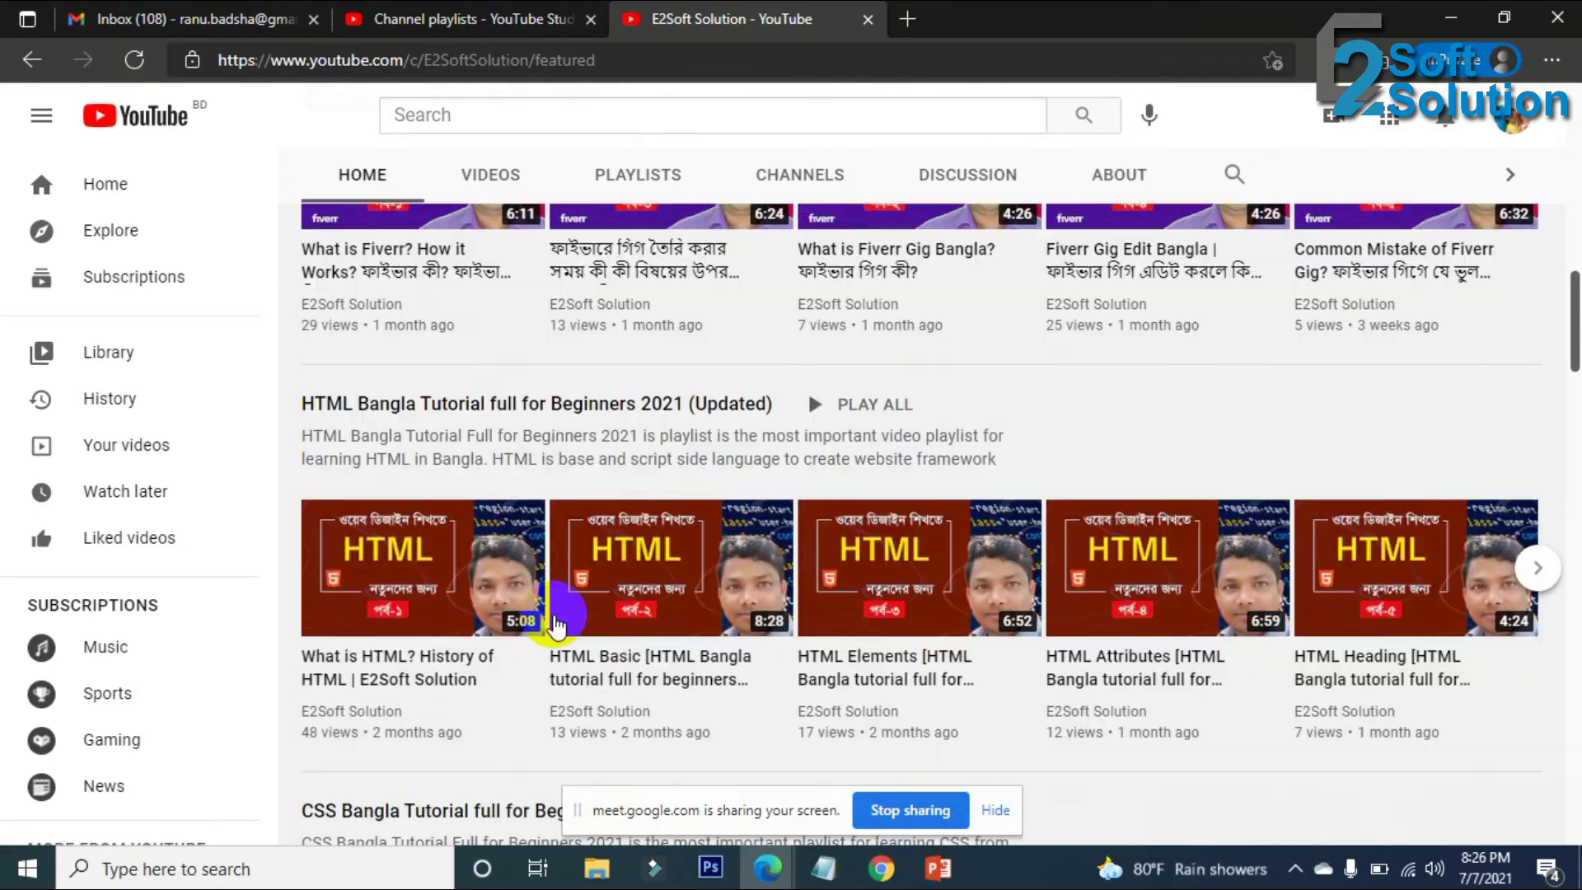
scroll(614, 526, "down", 7)
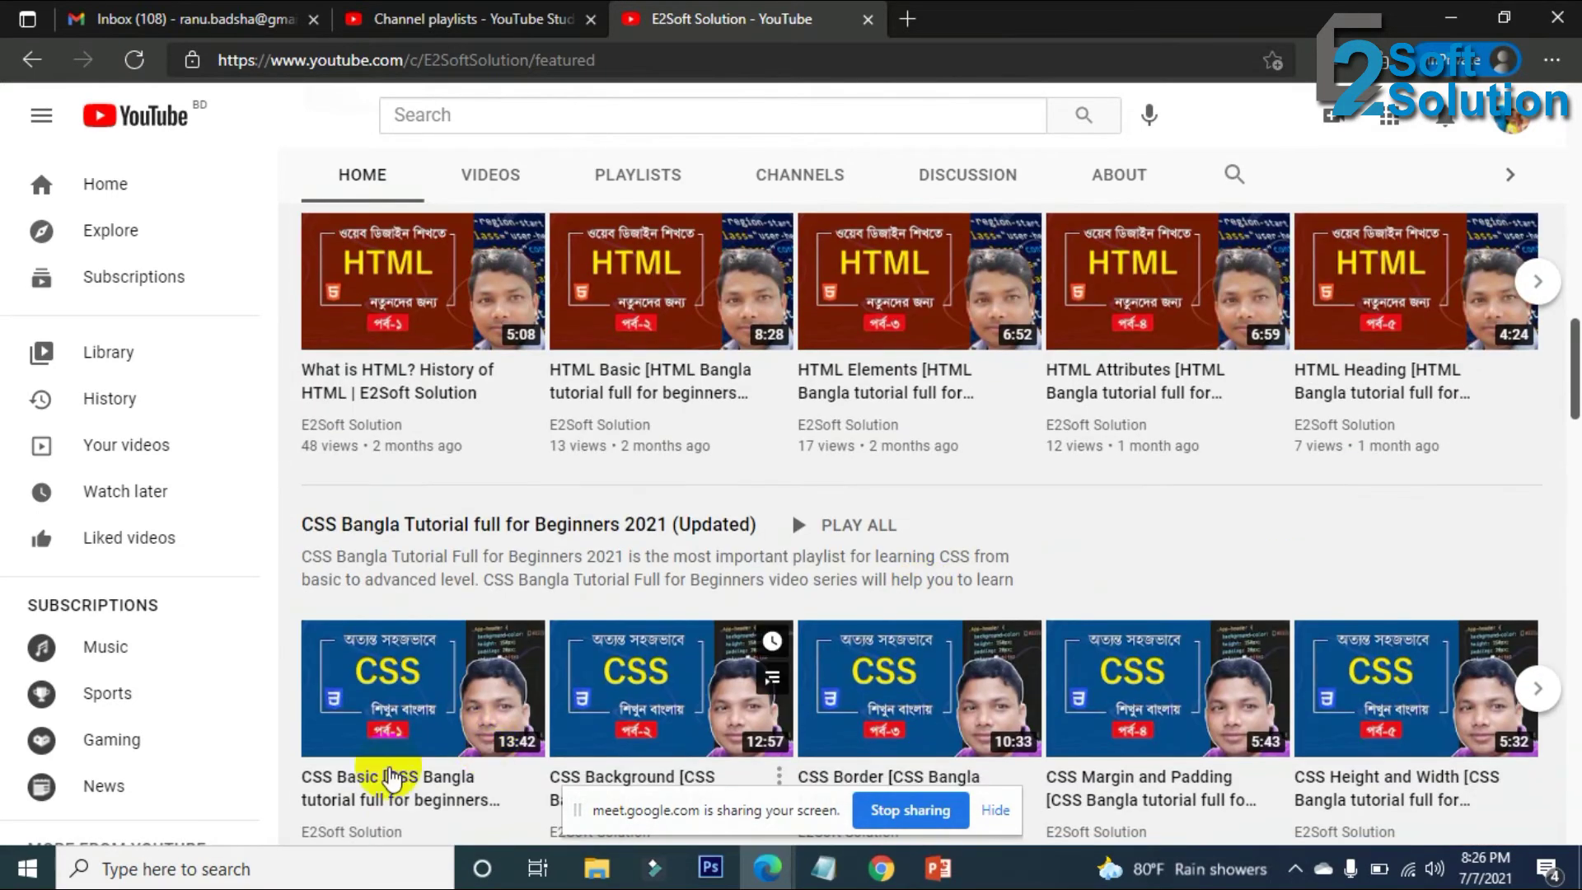
scroll(369, 740, "down", 10)
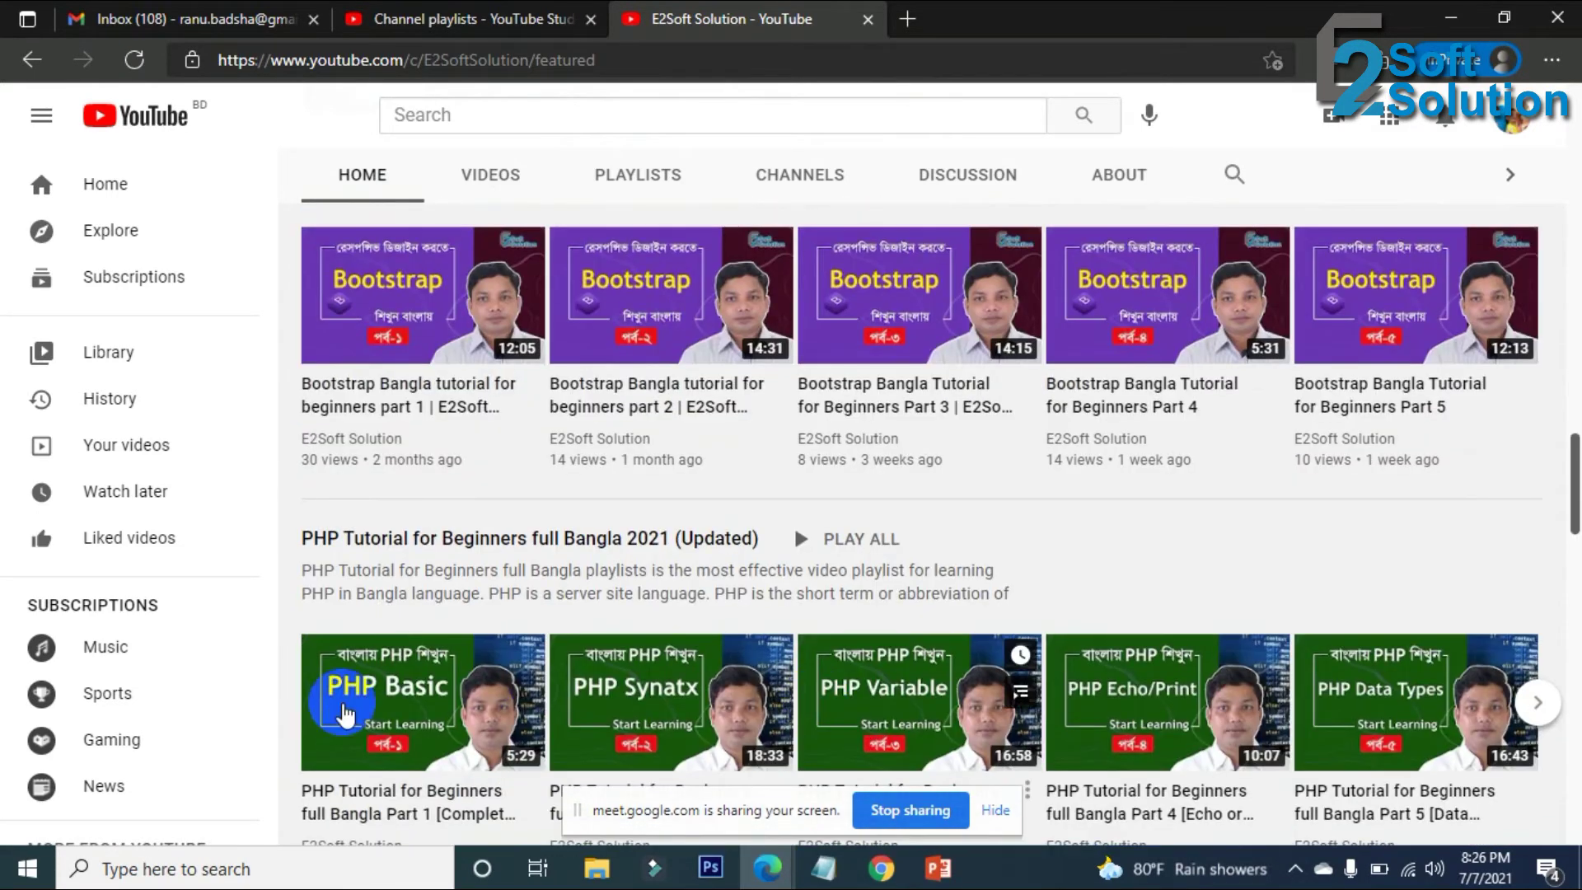
scroll(506, 715, "down", 10)
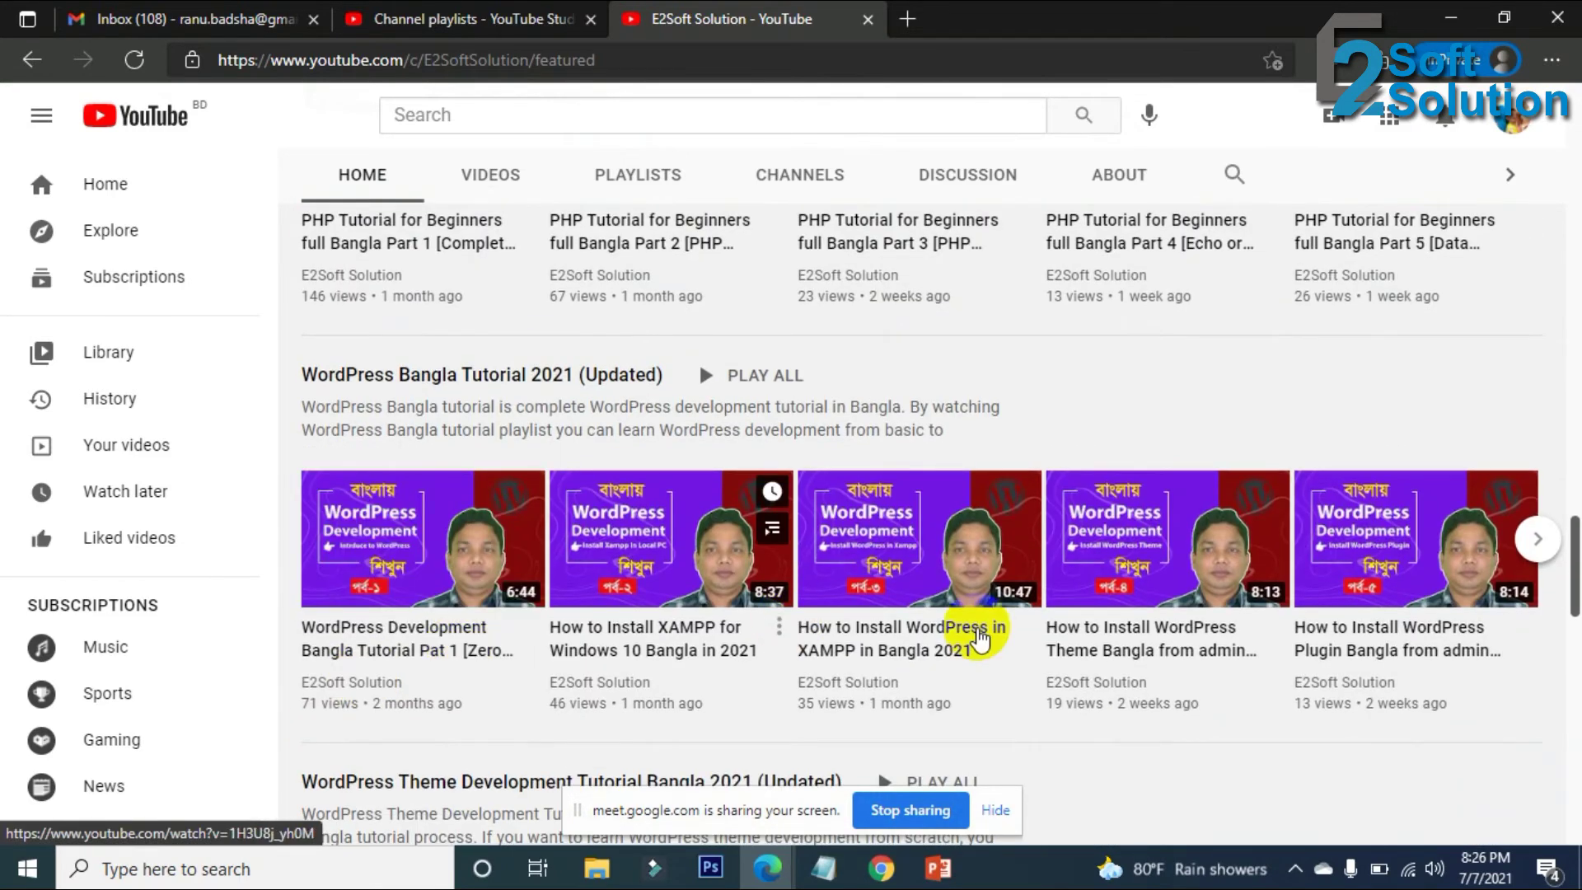
scroll(1013, 698, "down", 7)
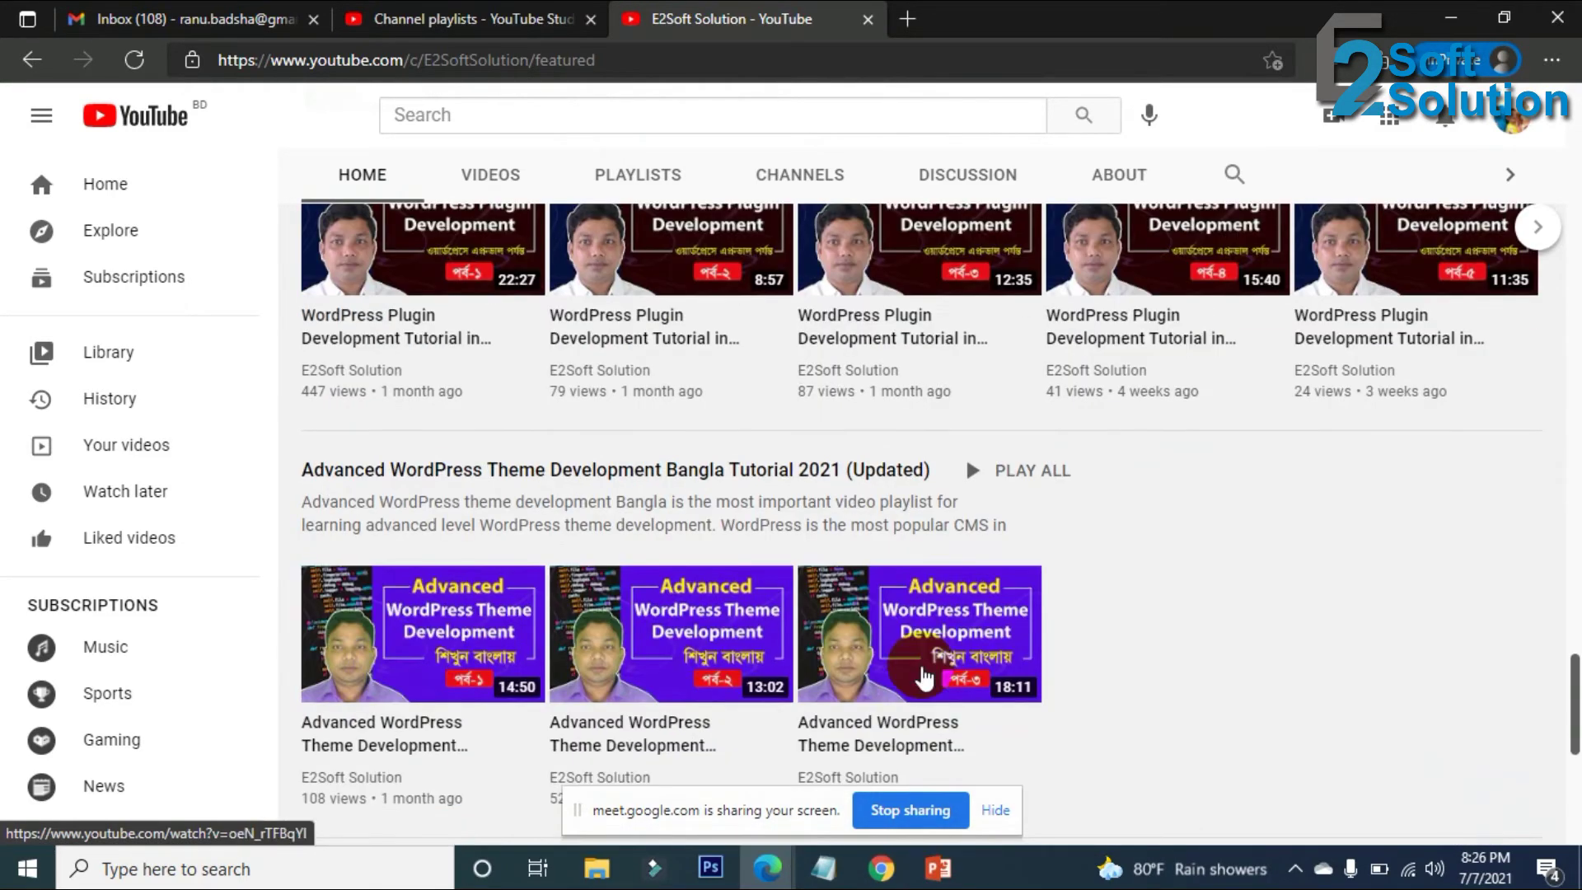
scroll(1236, 634, "down", 5)
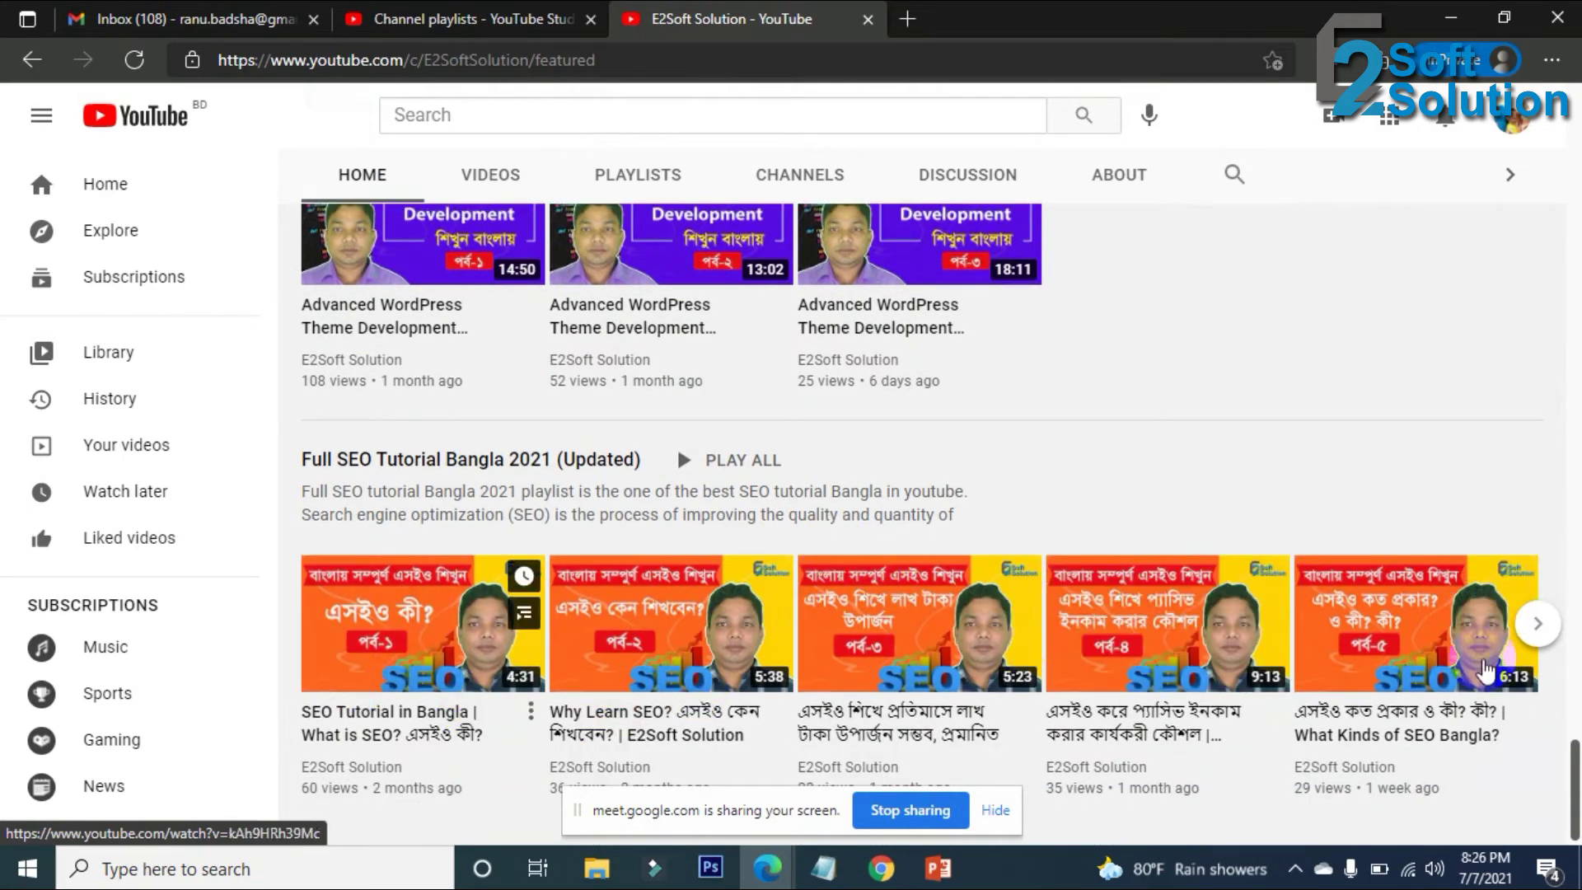
scroll(894, 682, "up", 6)
scroll(895, 682, "down", 20)
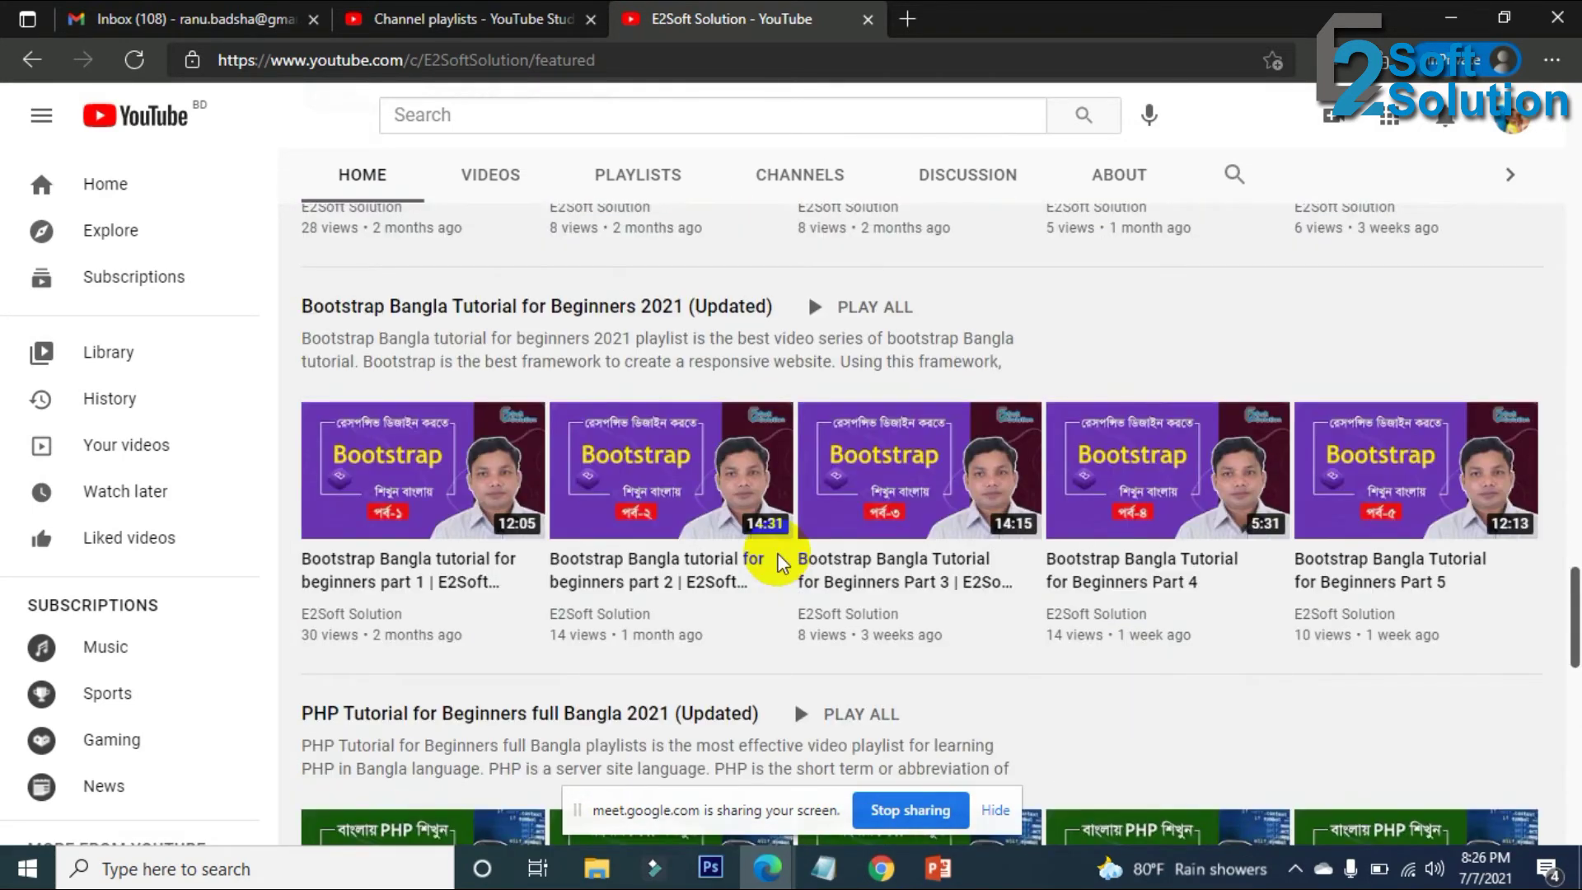
Create a public playlist titled "Test List" on the Fixizd Dev channel, and open the channel's content list.
left_click(515, 32)
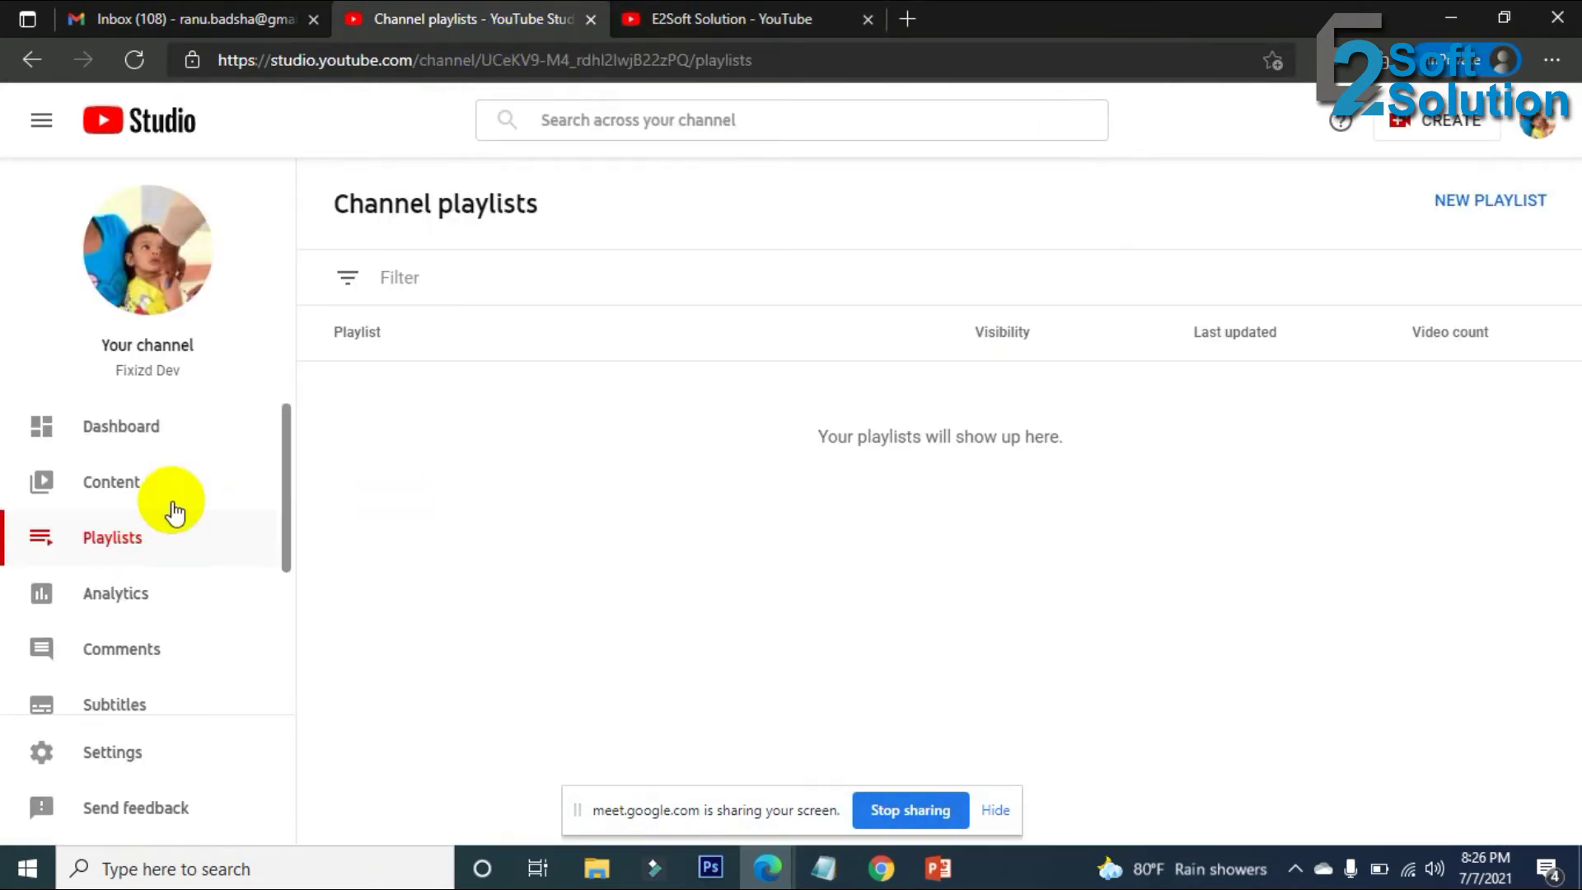
left_click(1488, 203)
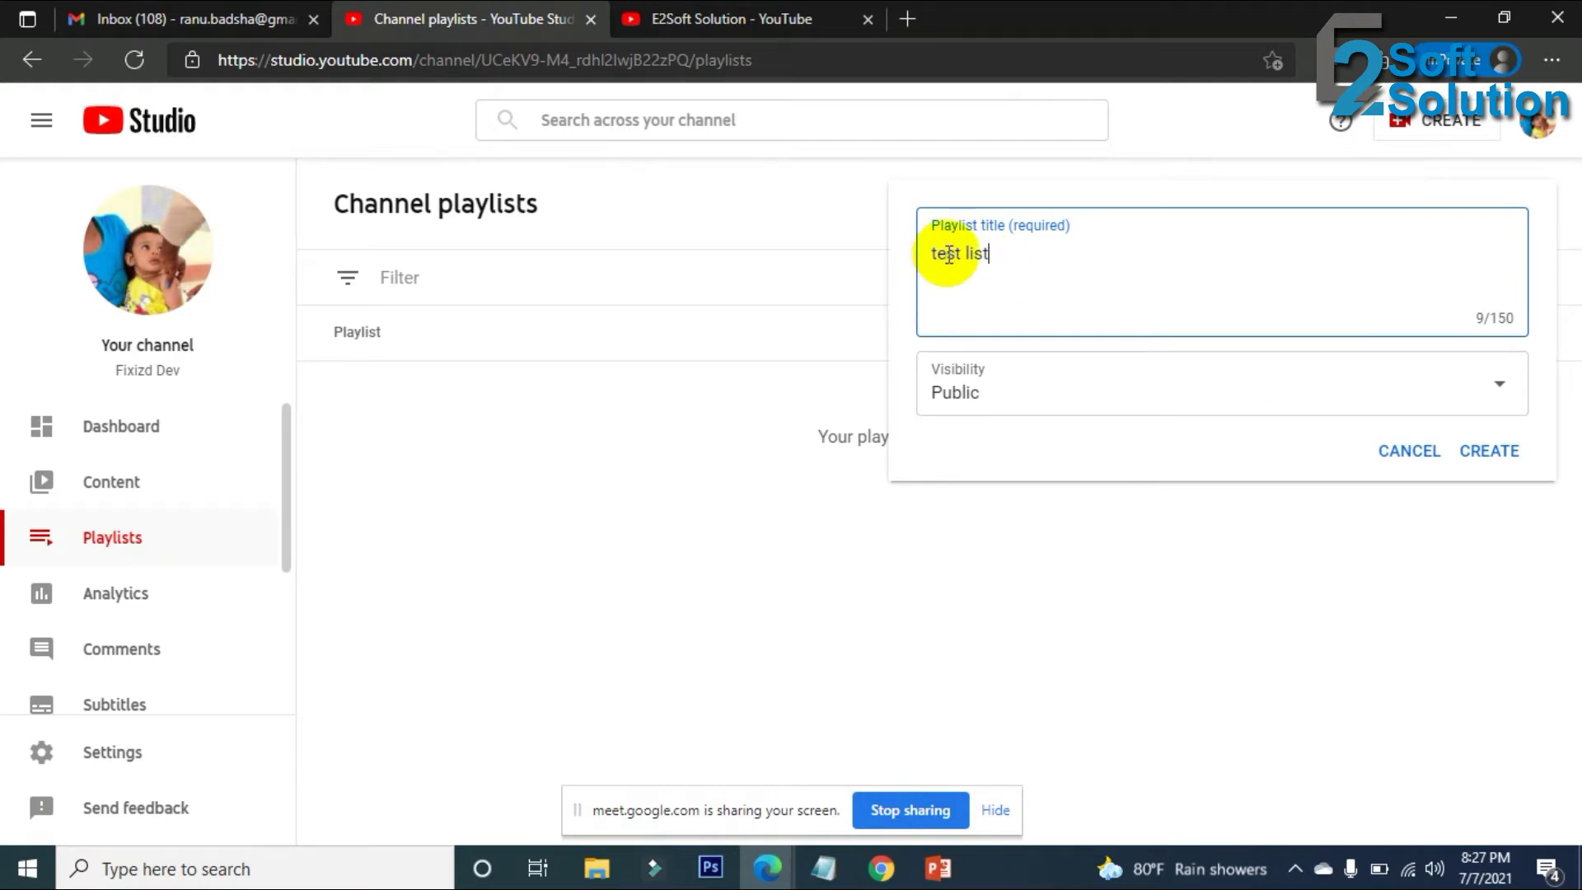
type("T")
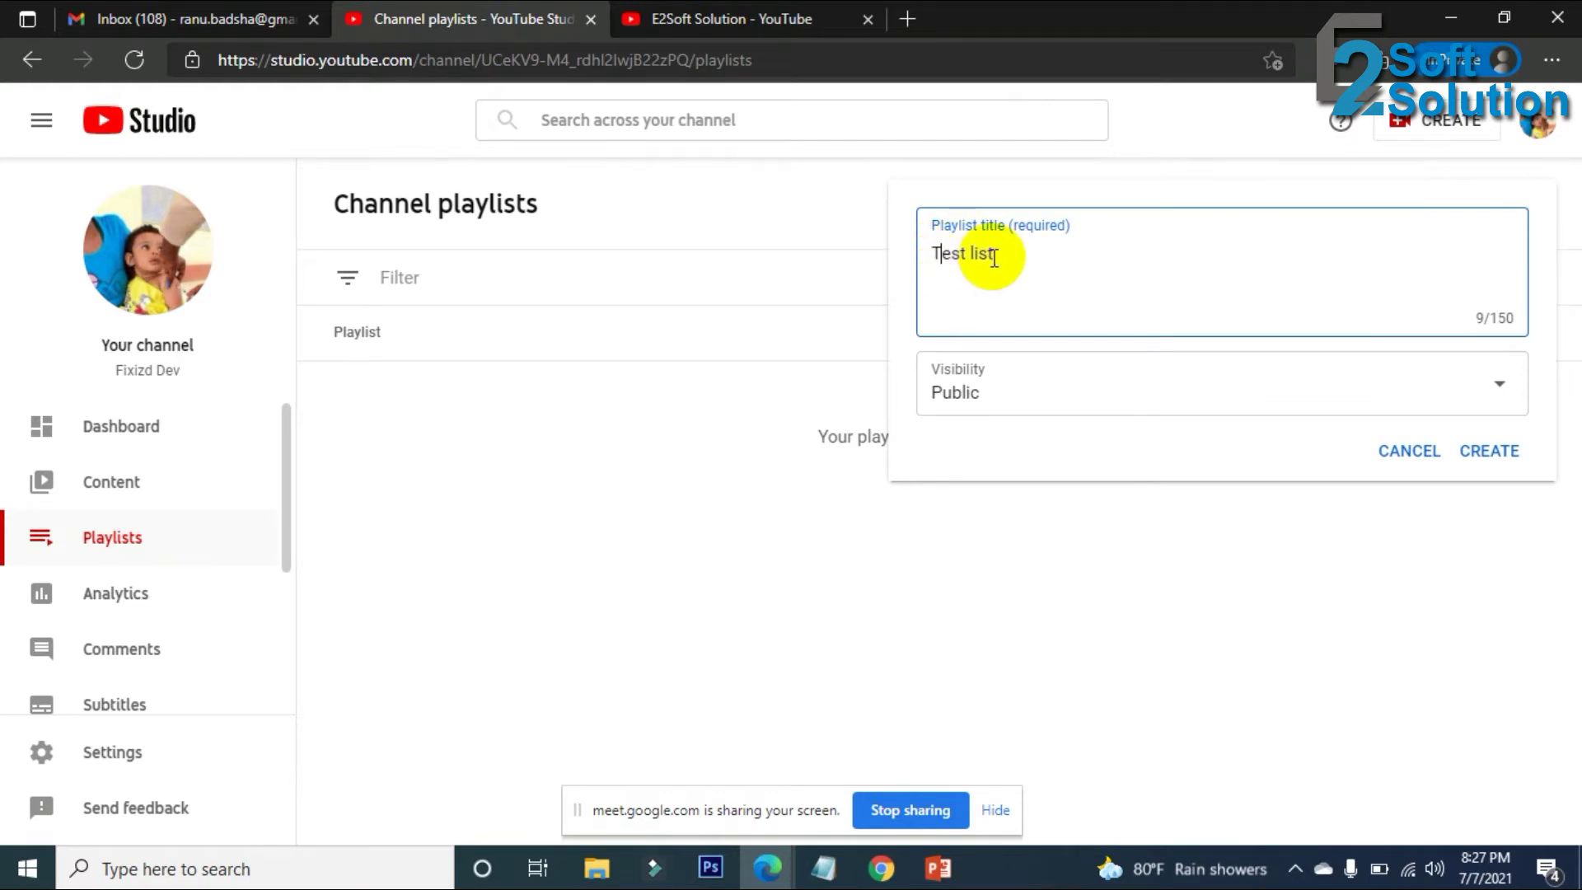
key("shift+Right")
type("L")
left_click_drag(1038, 261, 881, 271)
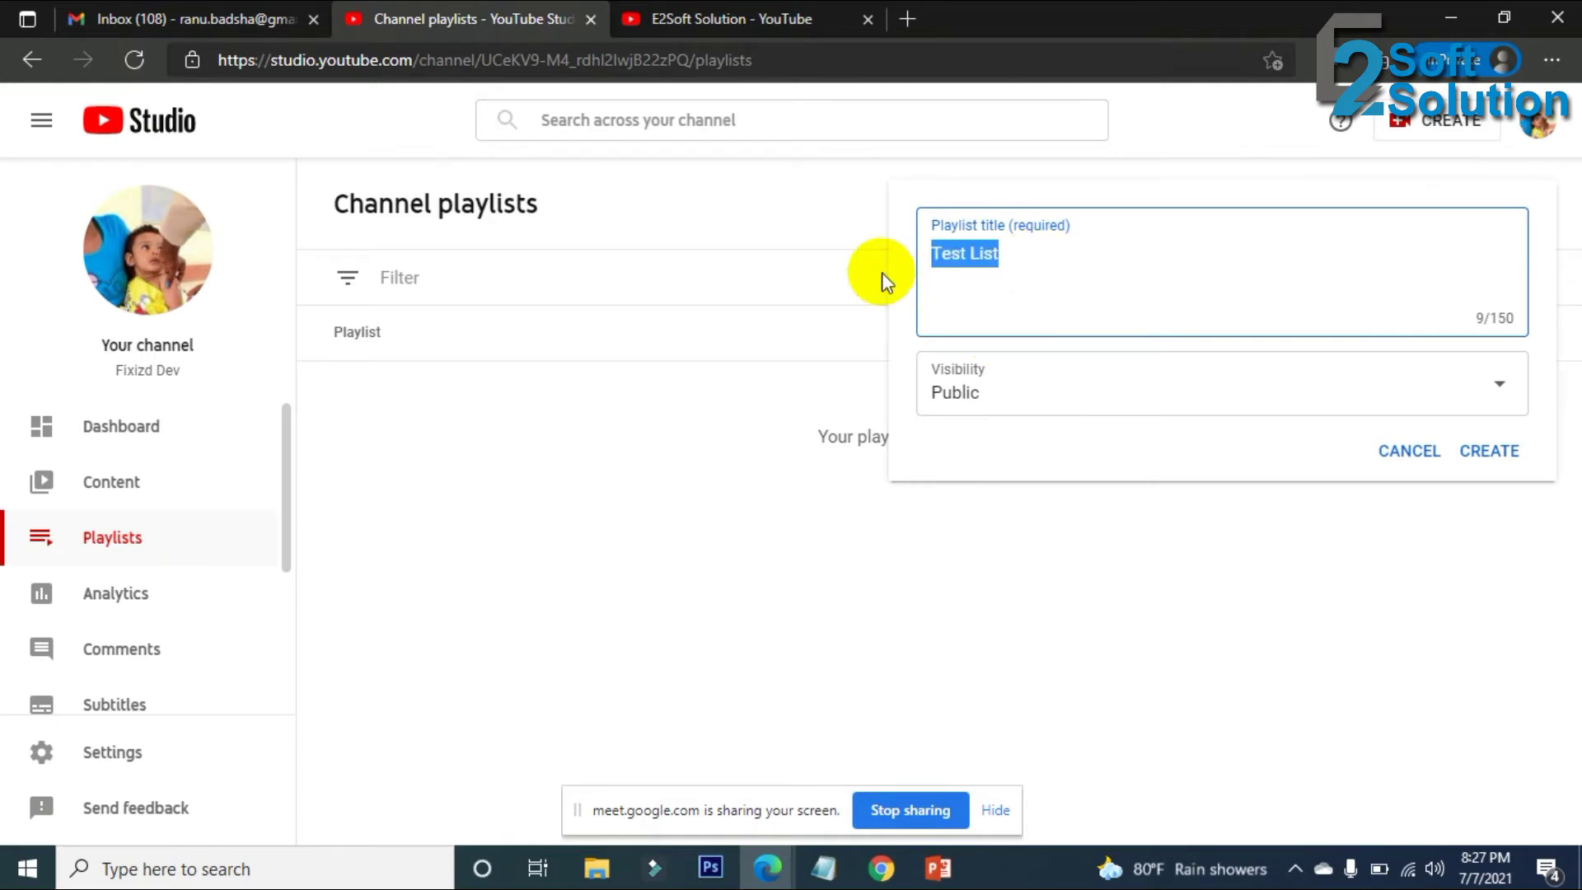
left_click(1501, 460)
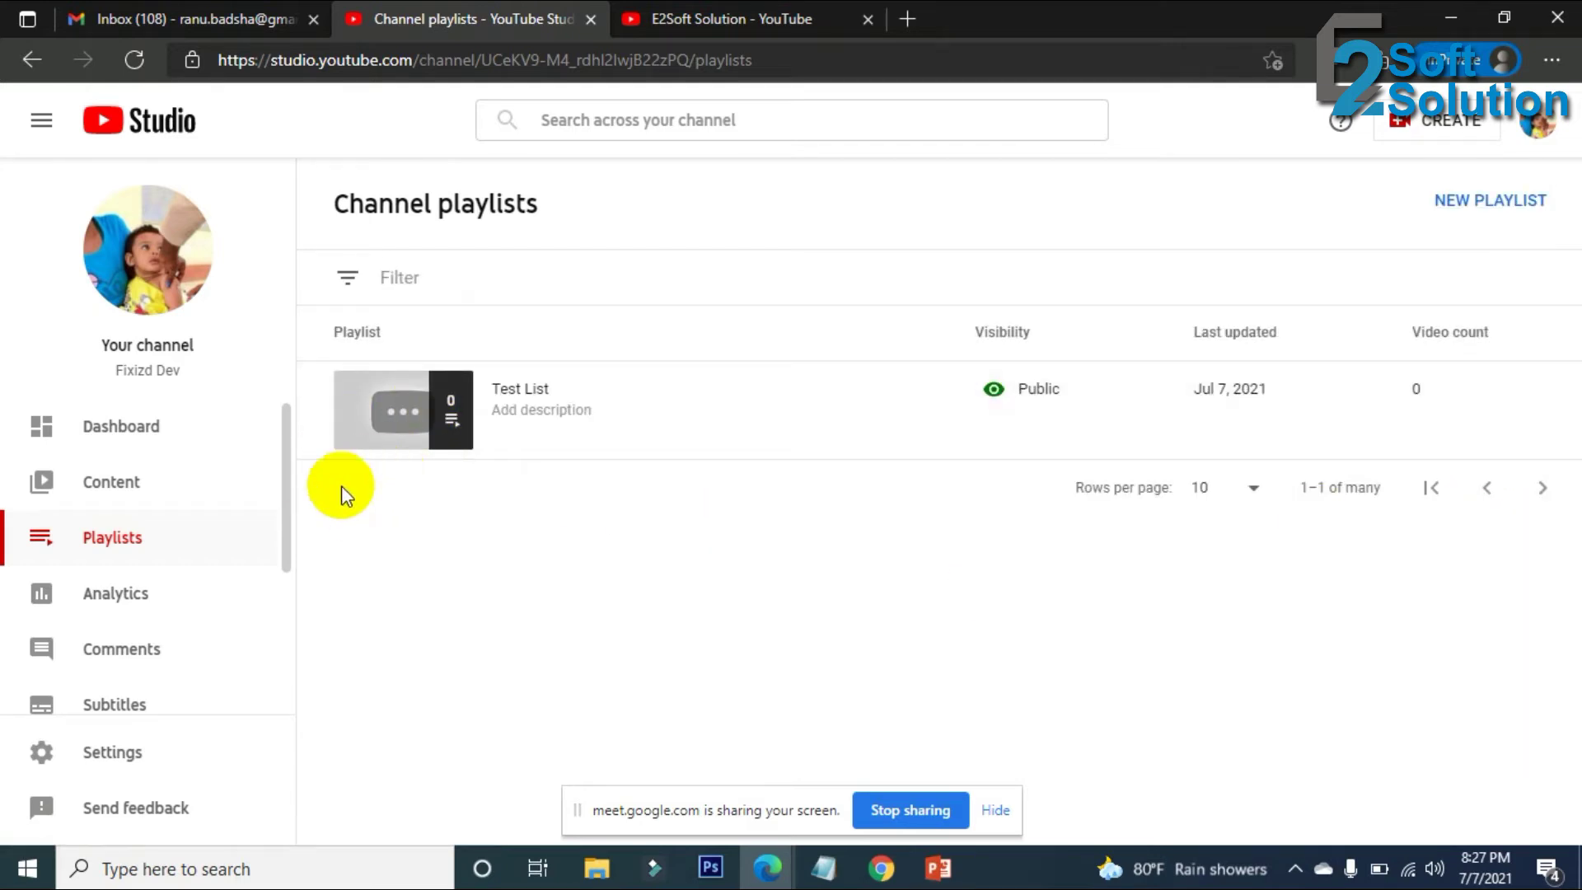
left_click(142, 489)
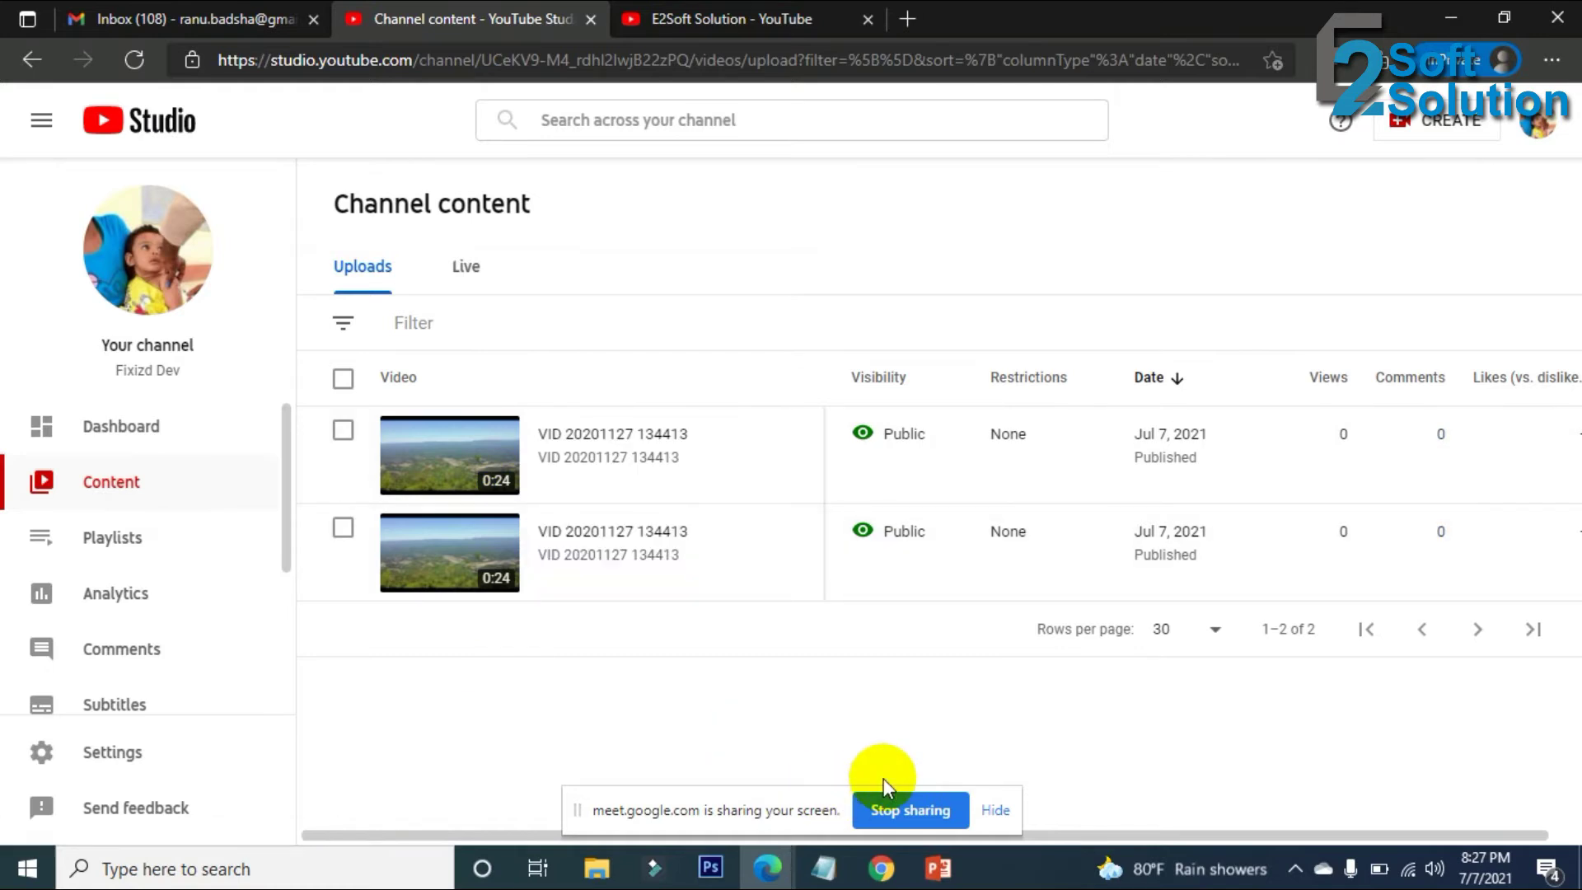
Switch to the Google Meet call, admit the waiting participant, and return to the channel content page in YouTube Studio.
mouse_move(883, 872)
left_click(838, 803)
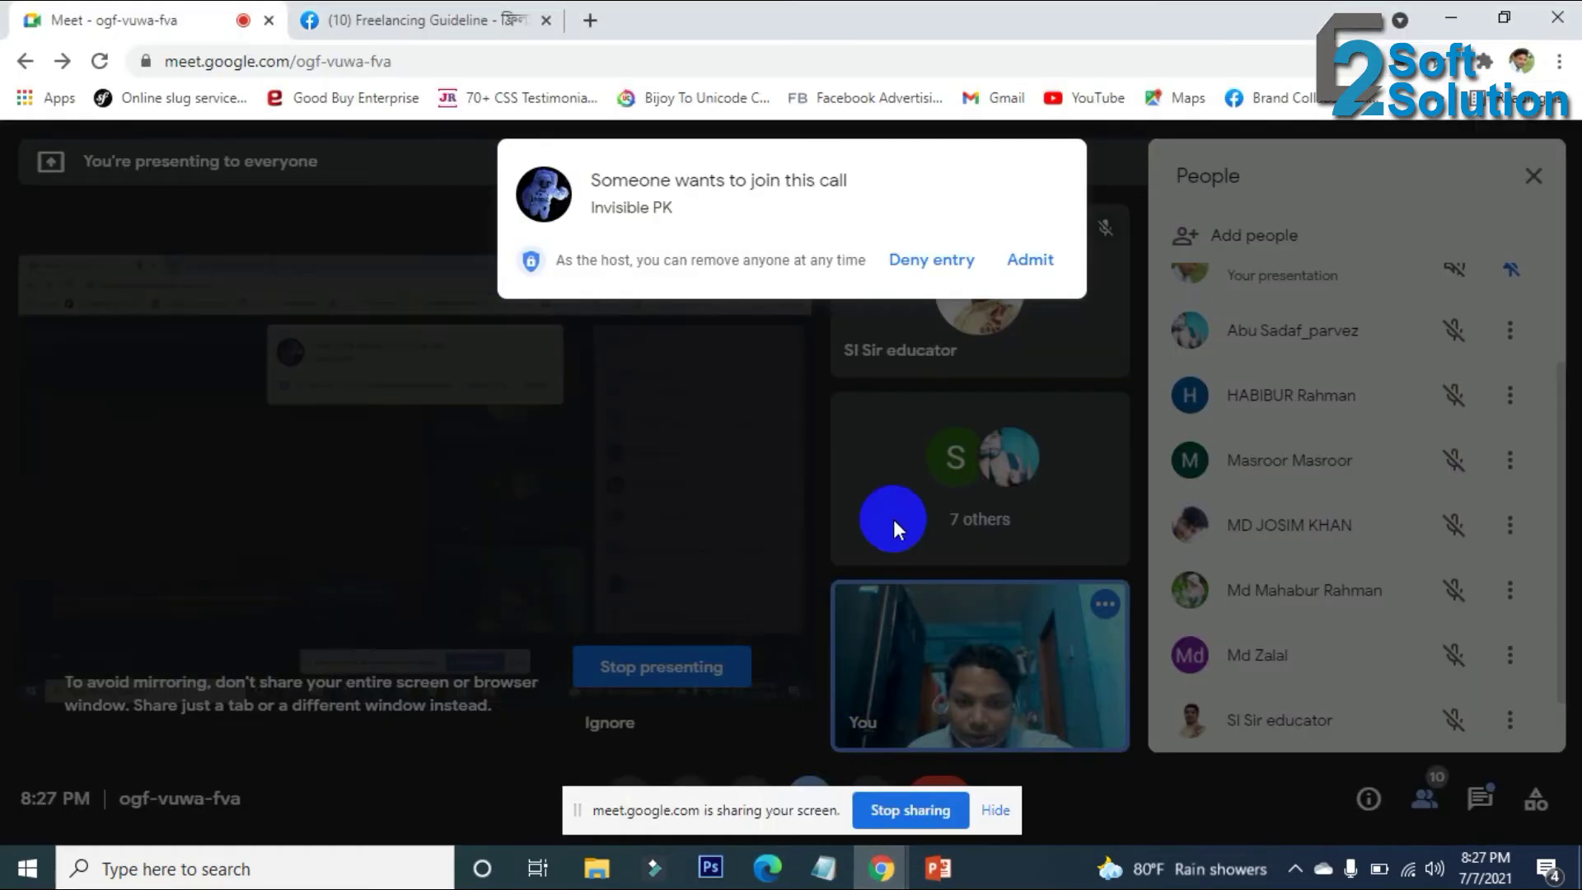
left_click(1032, 262)
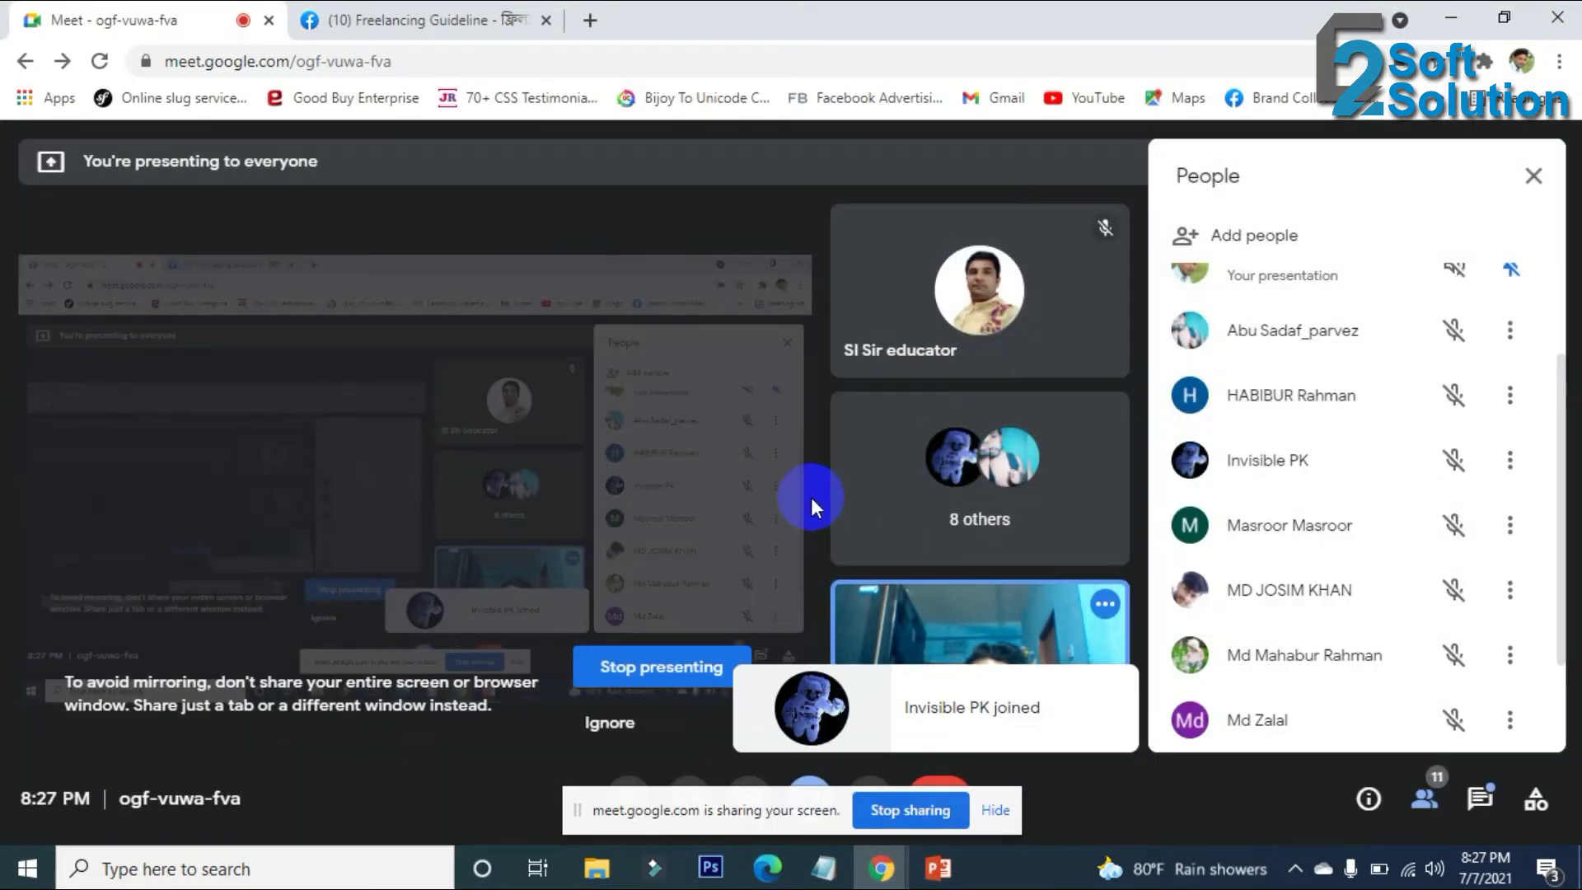
mouse_move(775, 873)
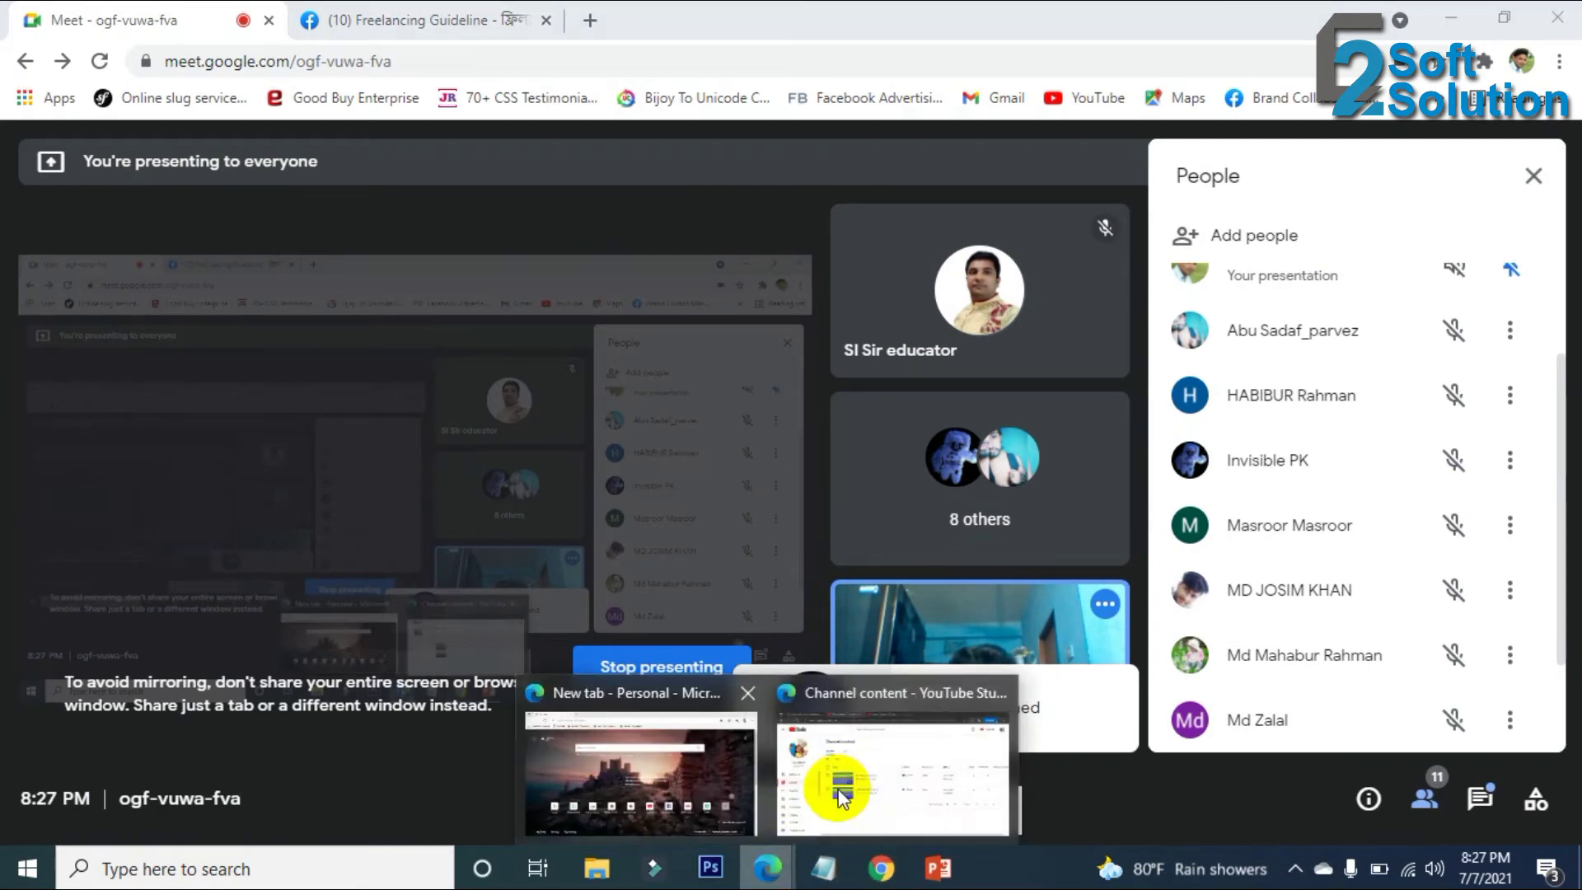
left_click(838, 783)
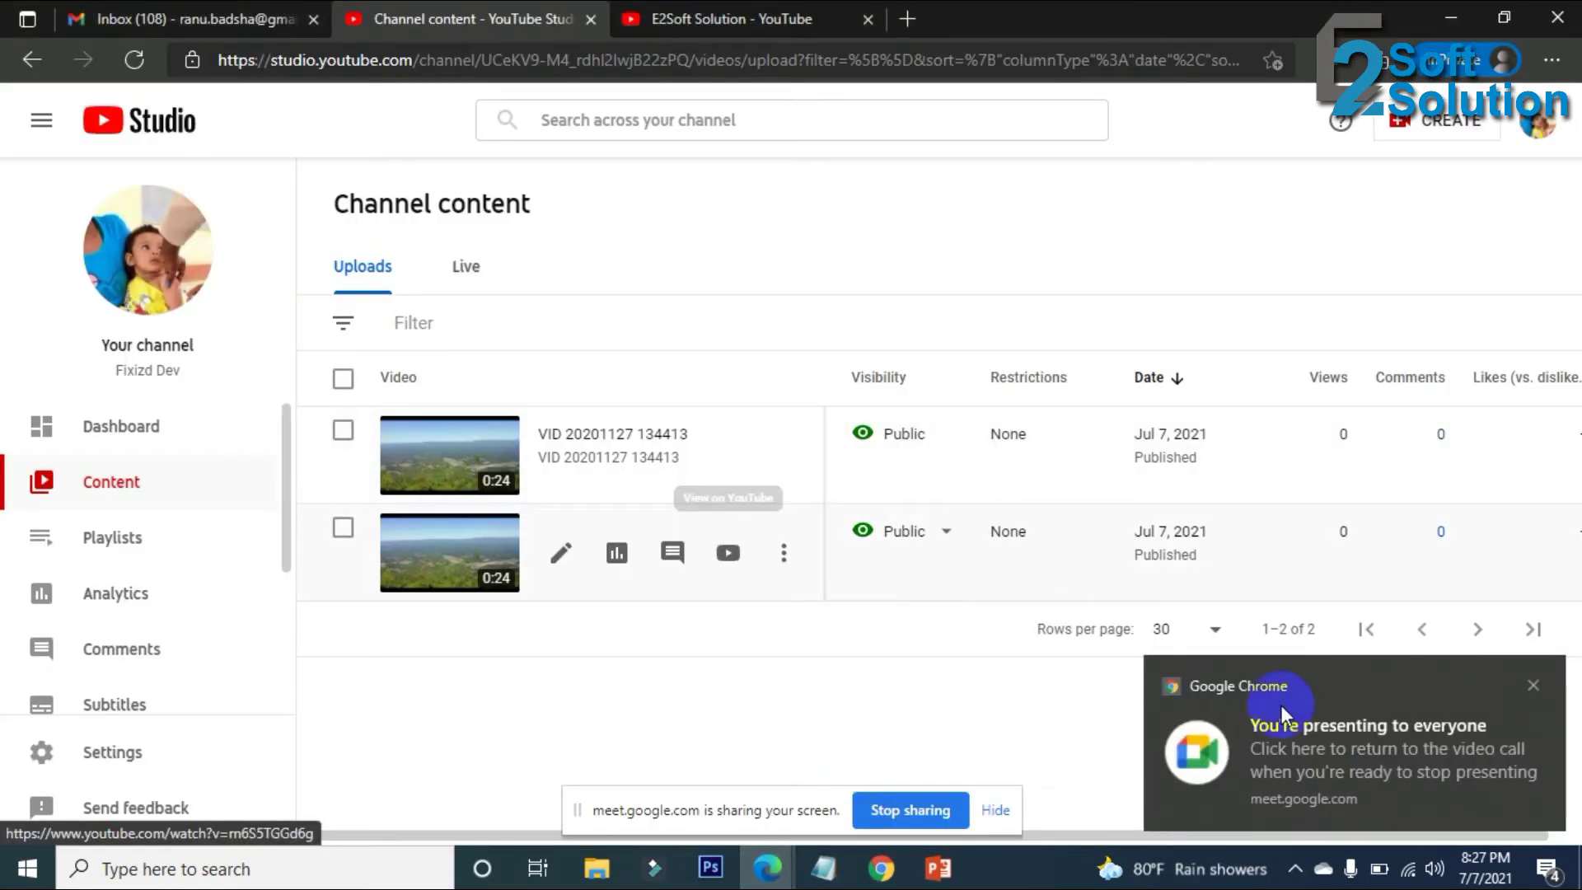
left_click(1532, 686)
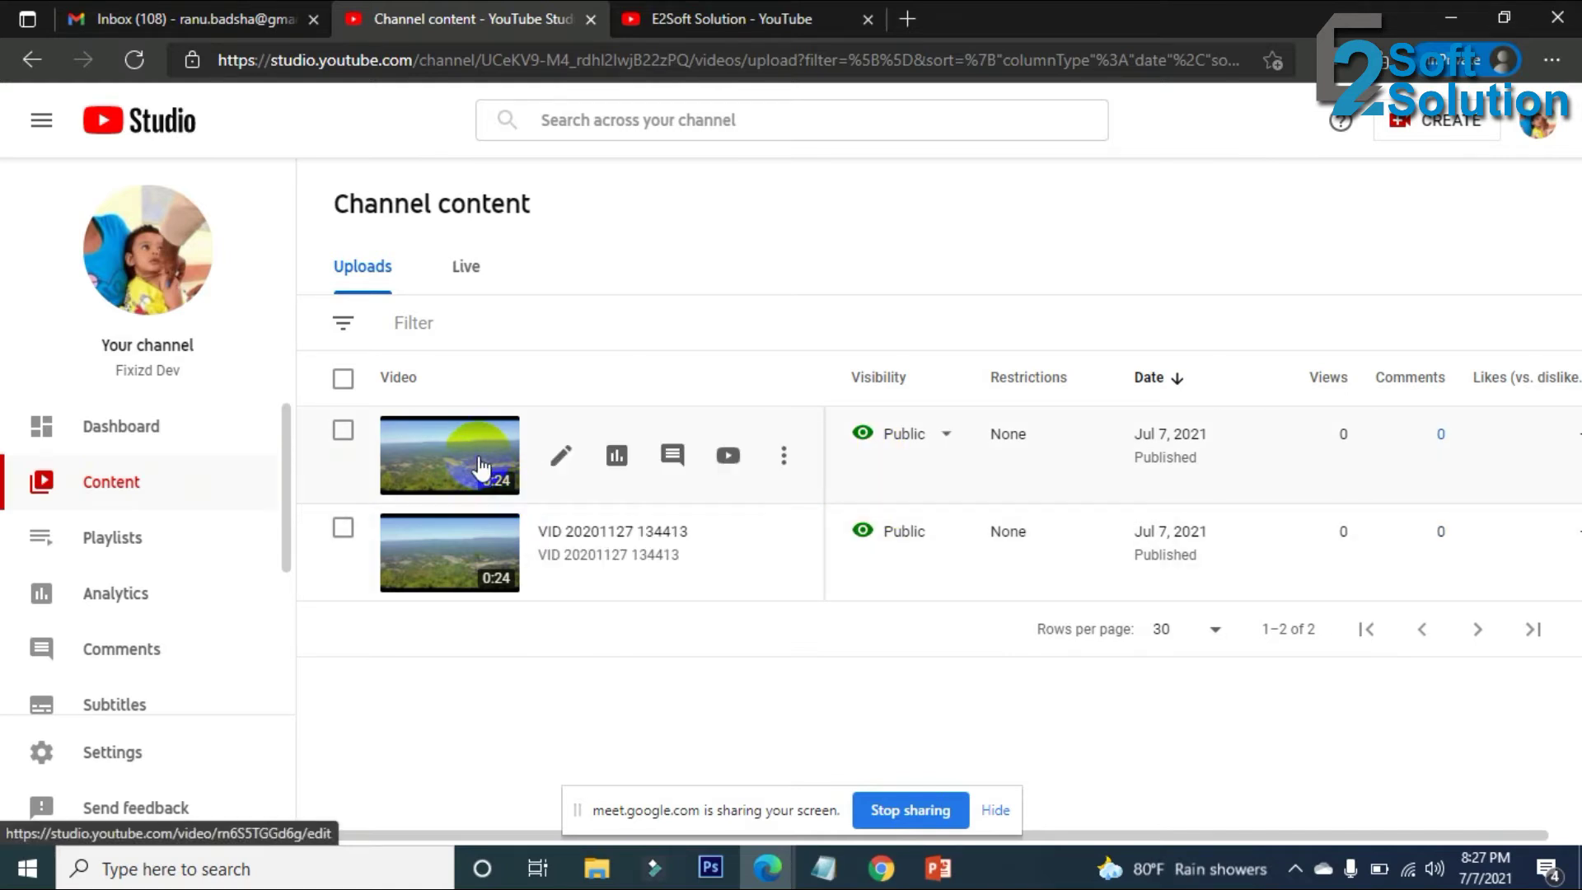
left_click(729, 455)
left_click(481, 18)
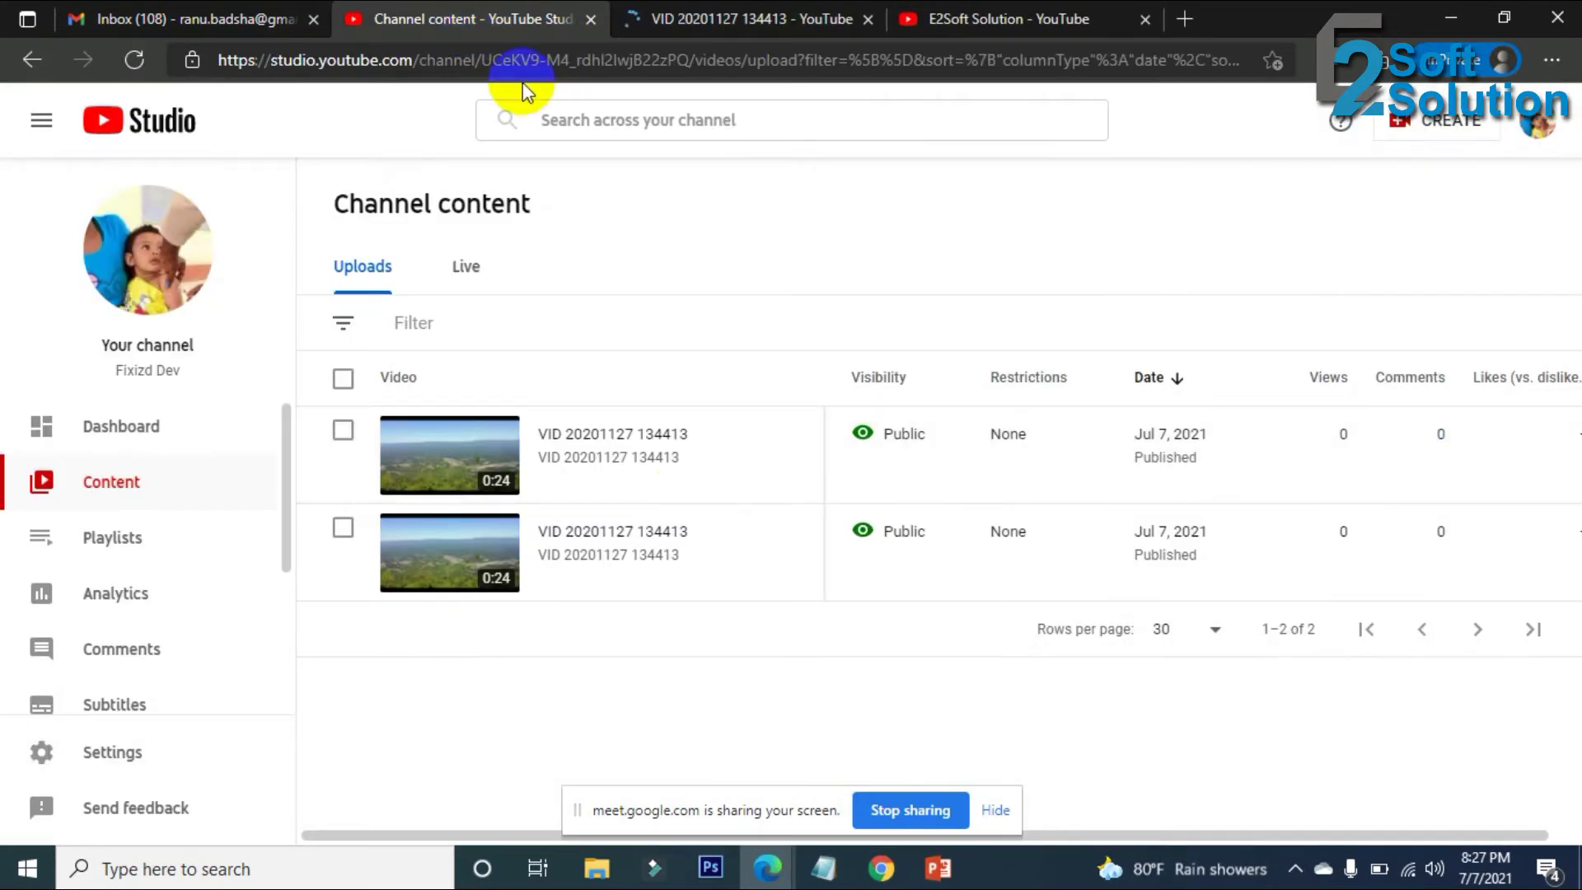
left_click(742, 556)
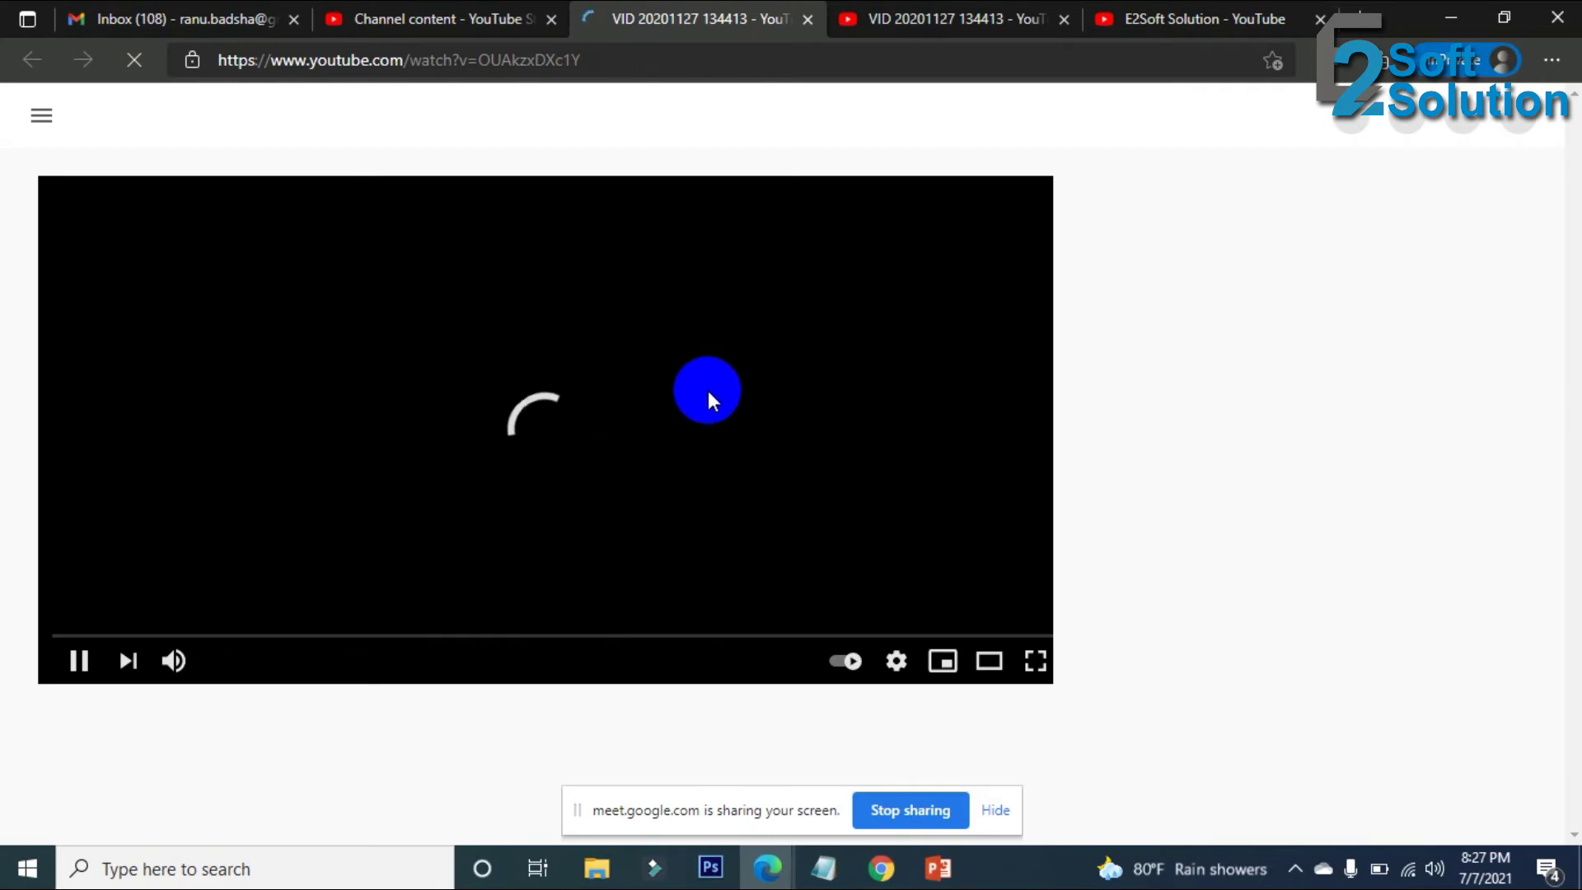
left_click(910, 18)
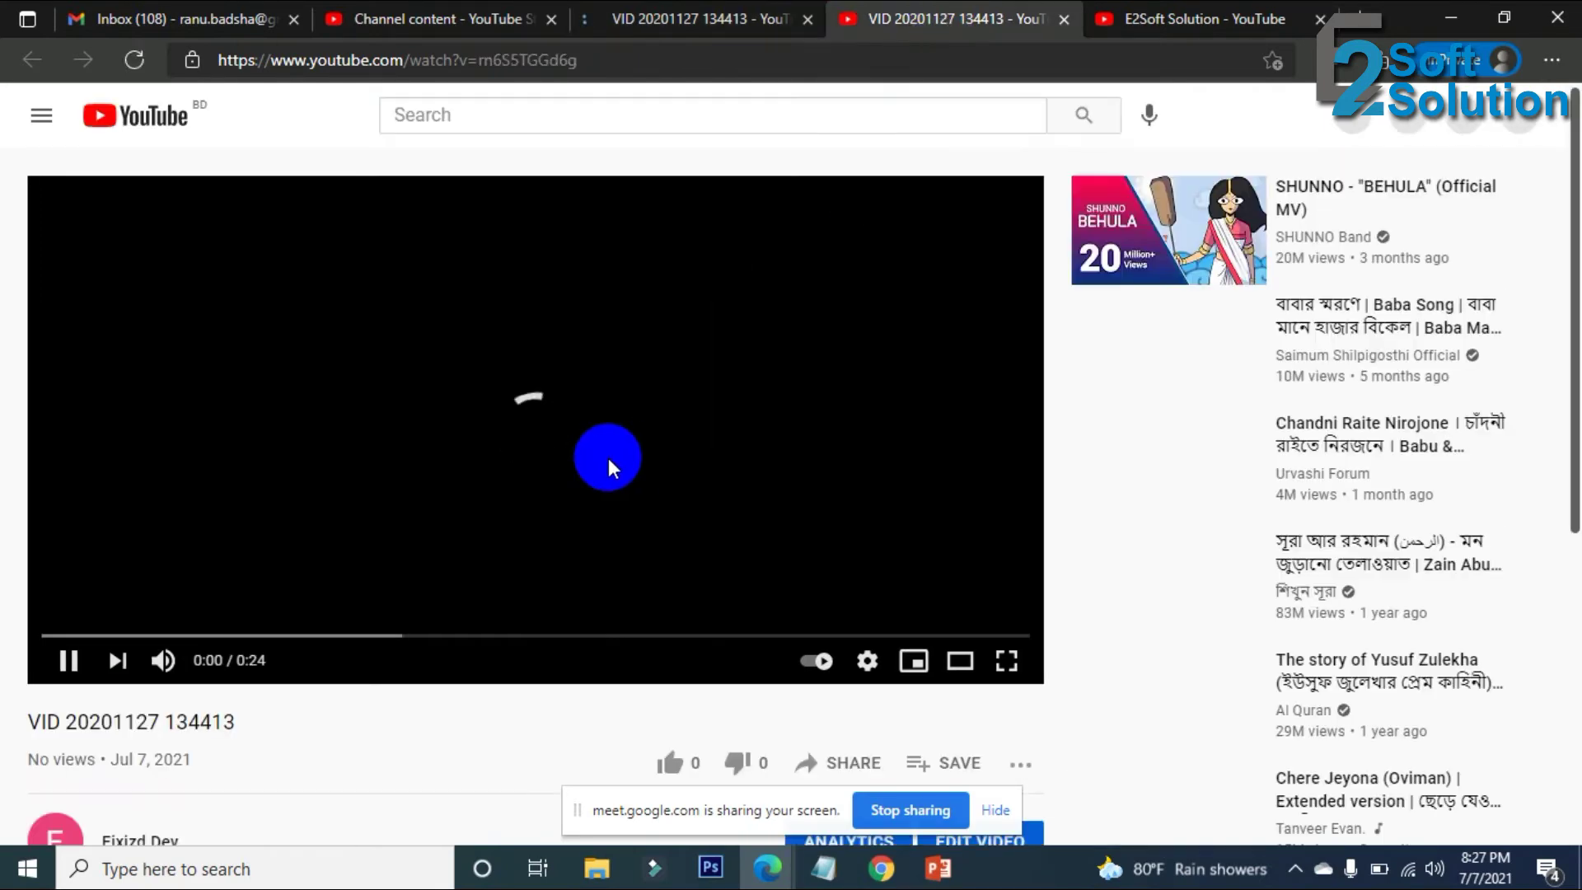
scroll(608, 459, "down", 1)
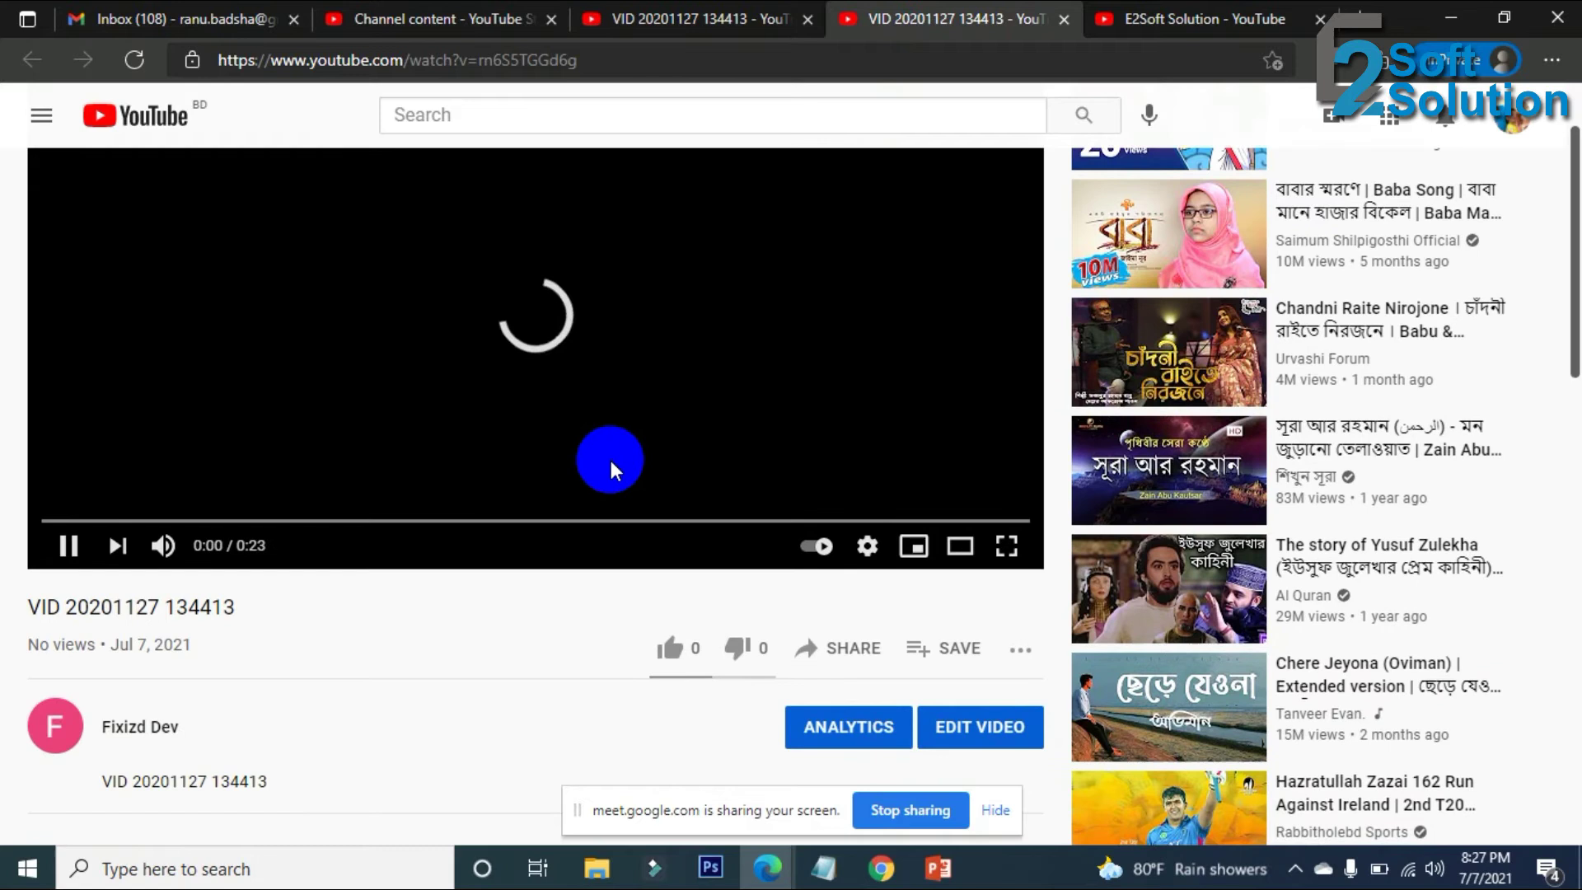
scroll(611, 462, "up", 1)
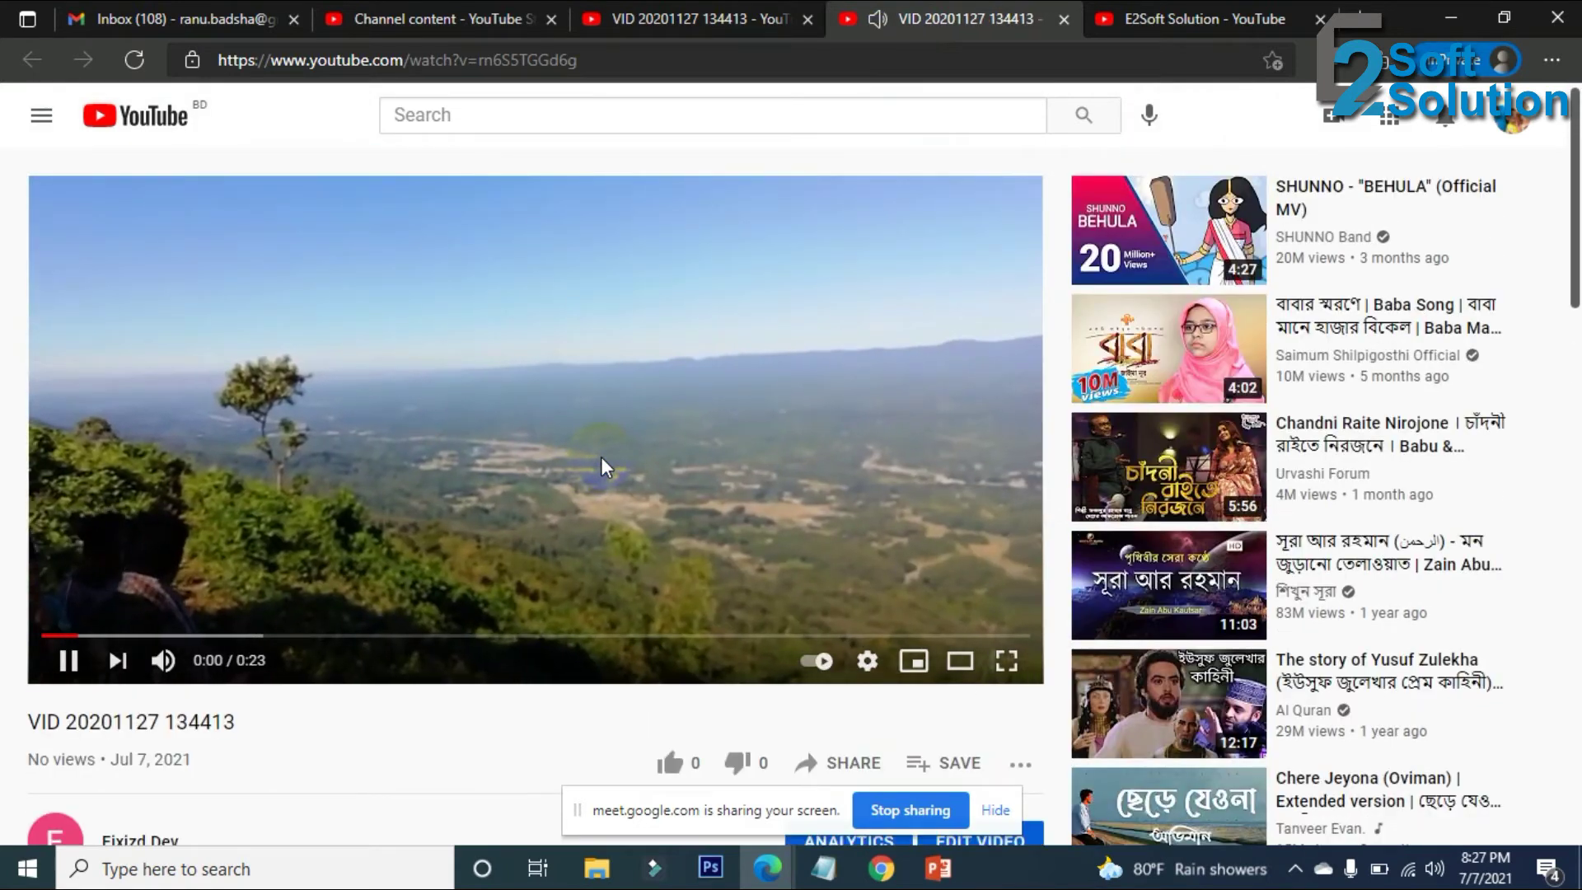
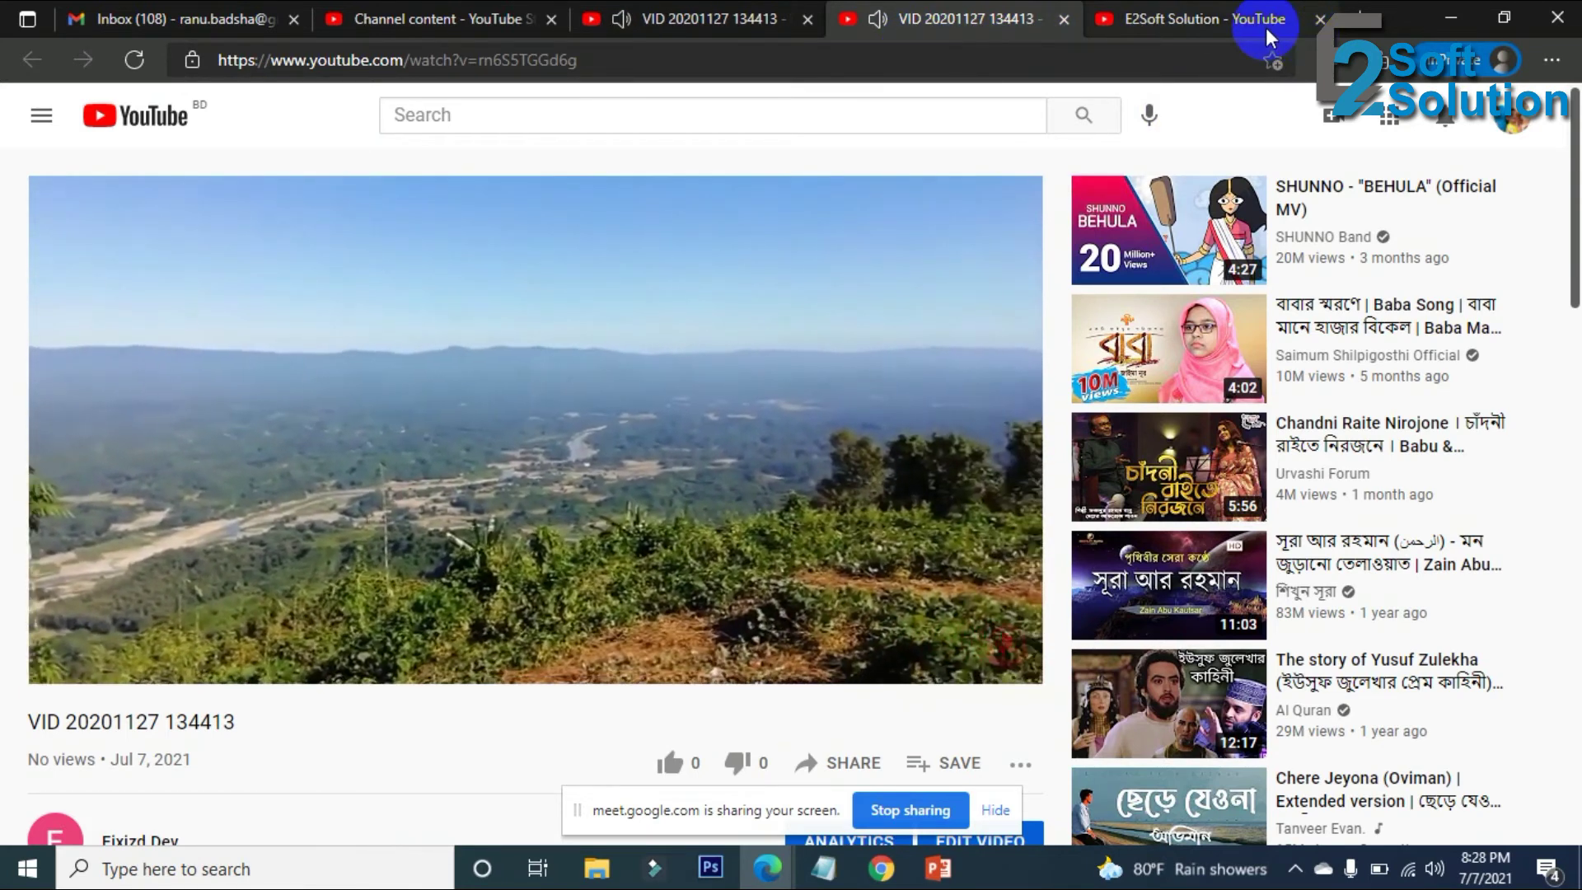
left_click(1063, 19)
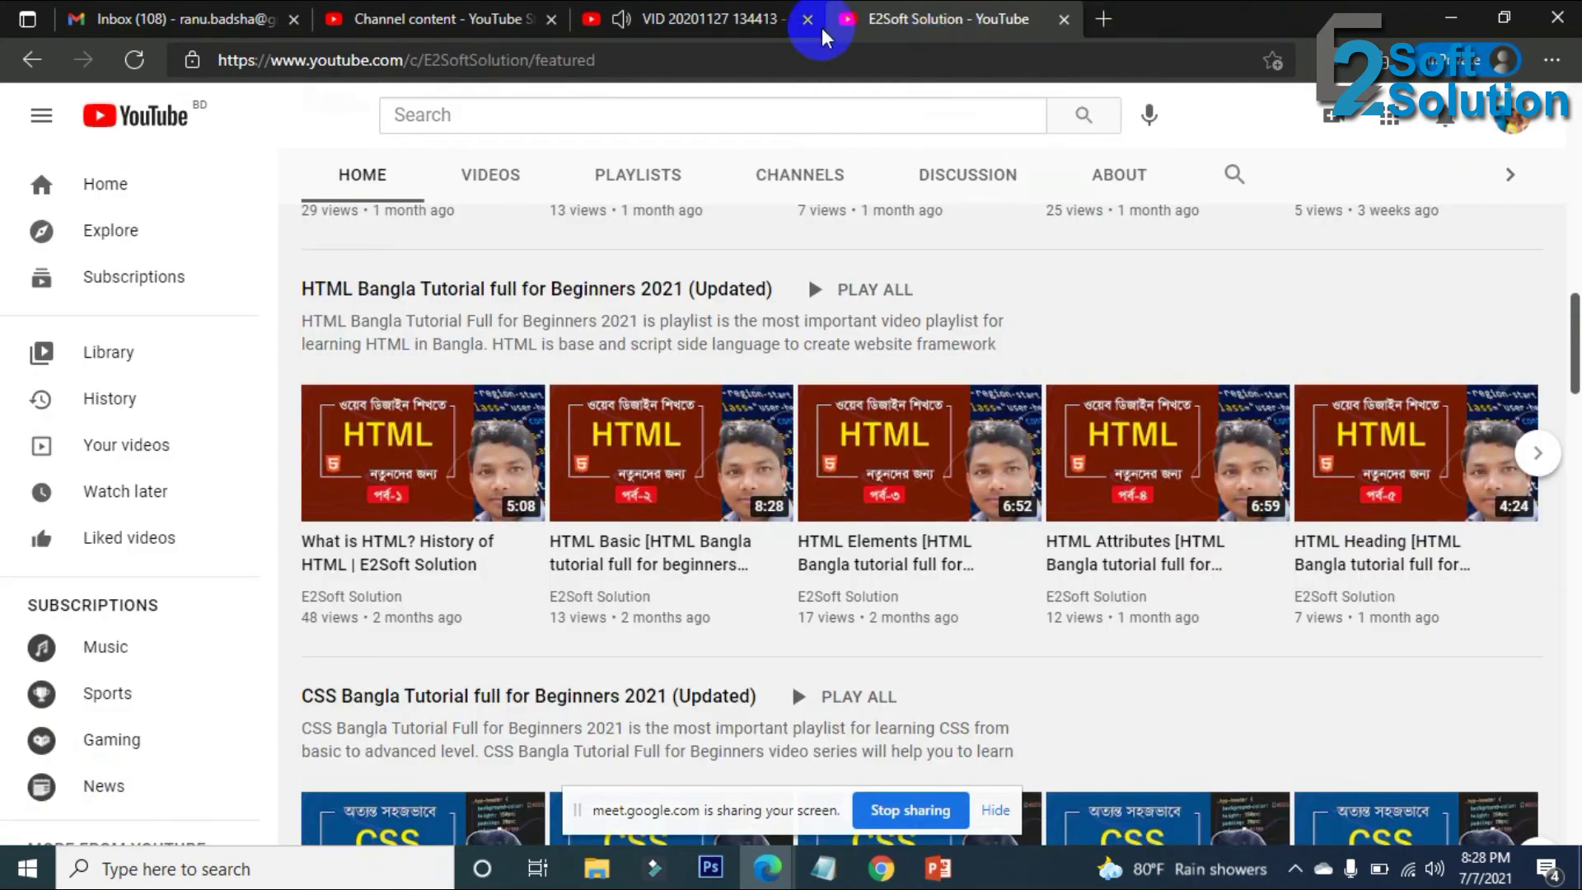
left_click(758, 25)
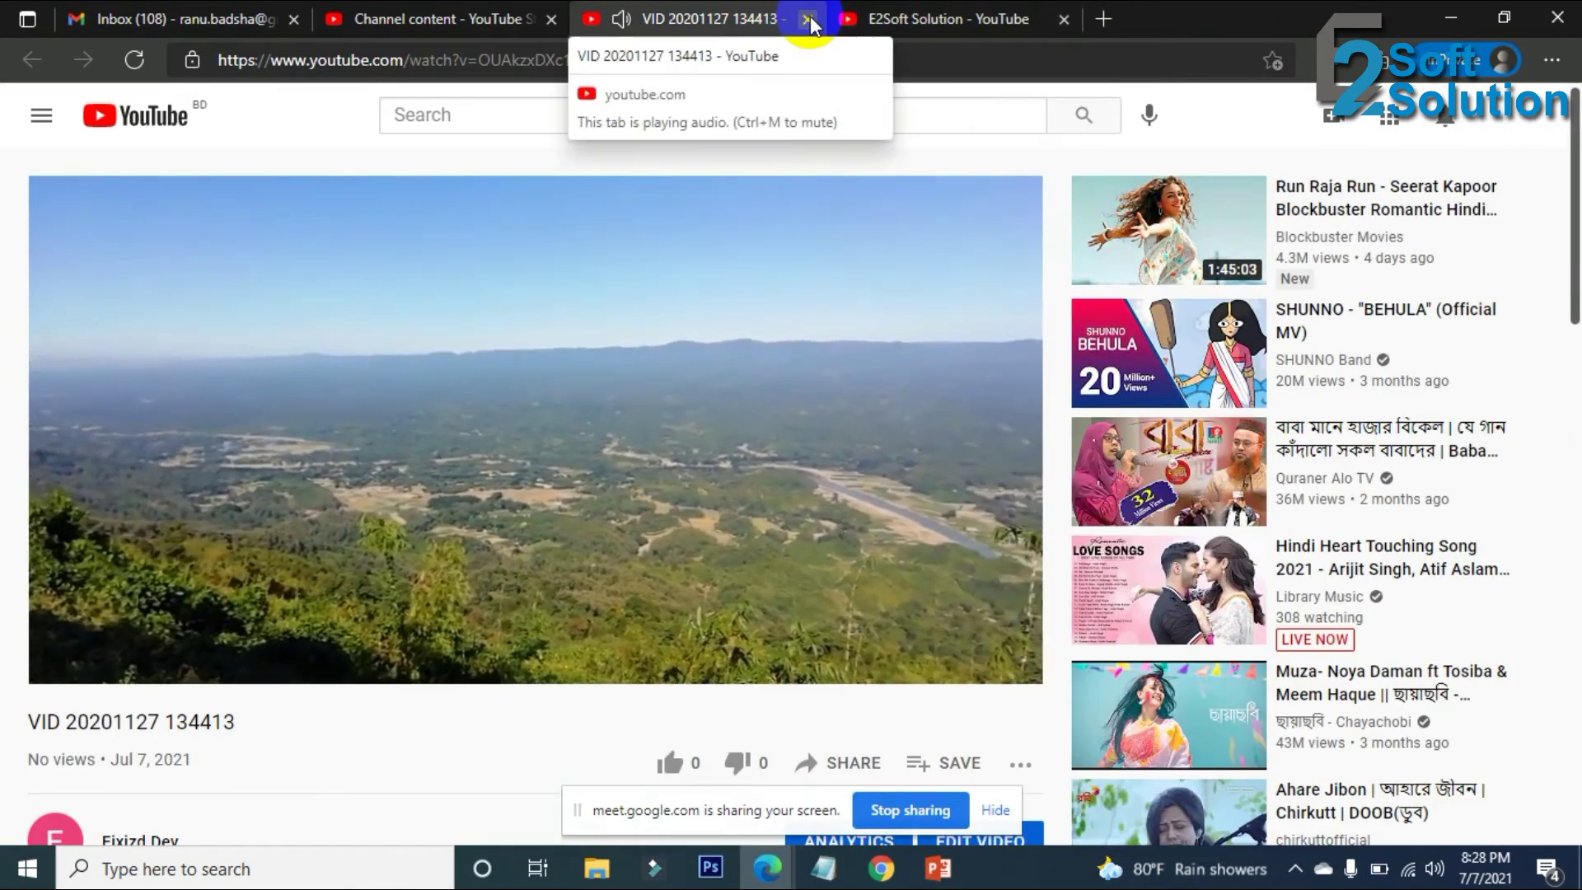
left_click(809, 18)
left_click(477, 18)
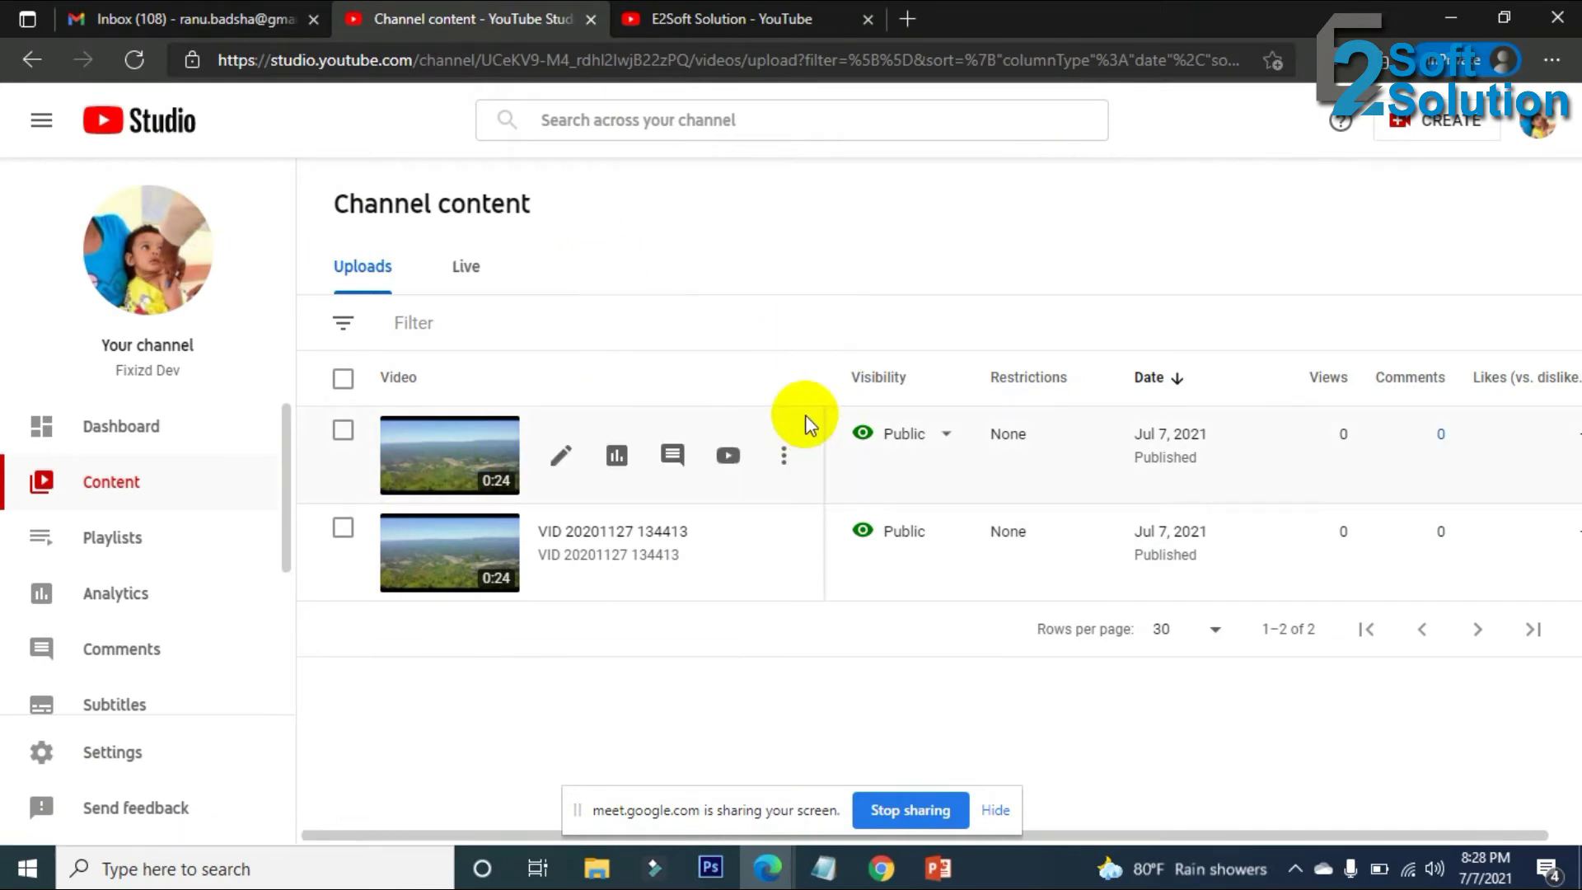
Refresh the channel content list and open the second listed video's YouTube page in a new tab.
right_click(1106, 202)
left_click(1165, 275)
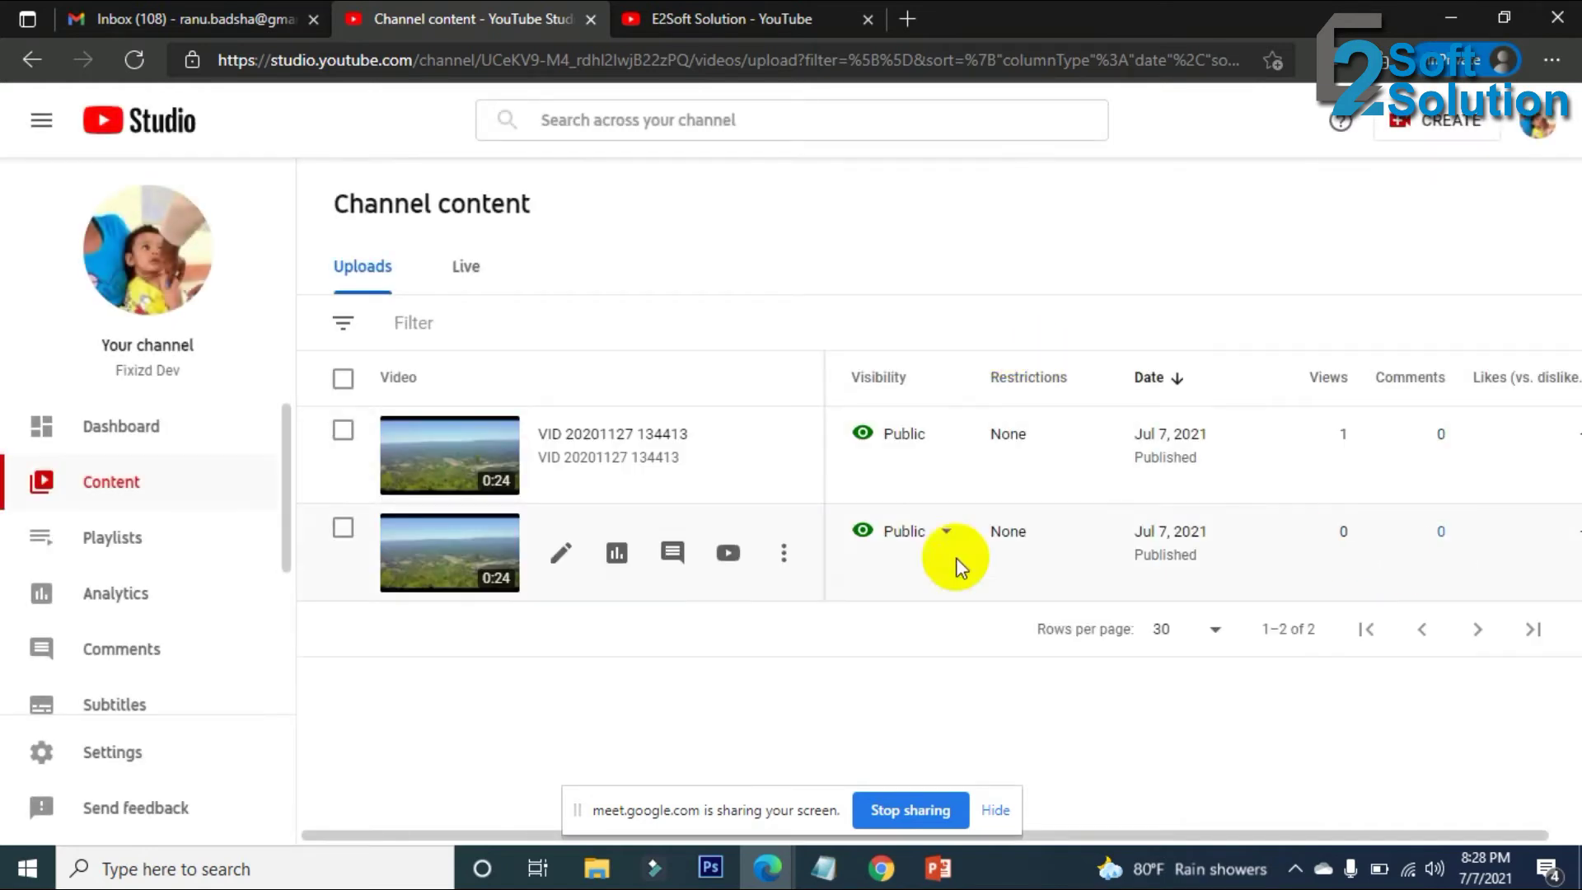
right_click(740, 567)
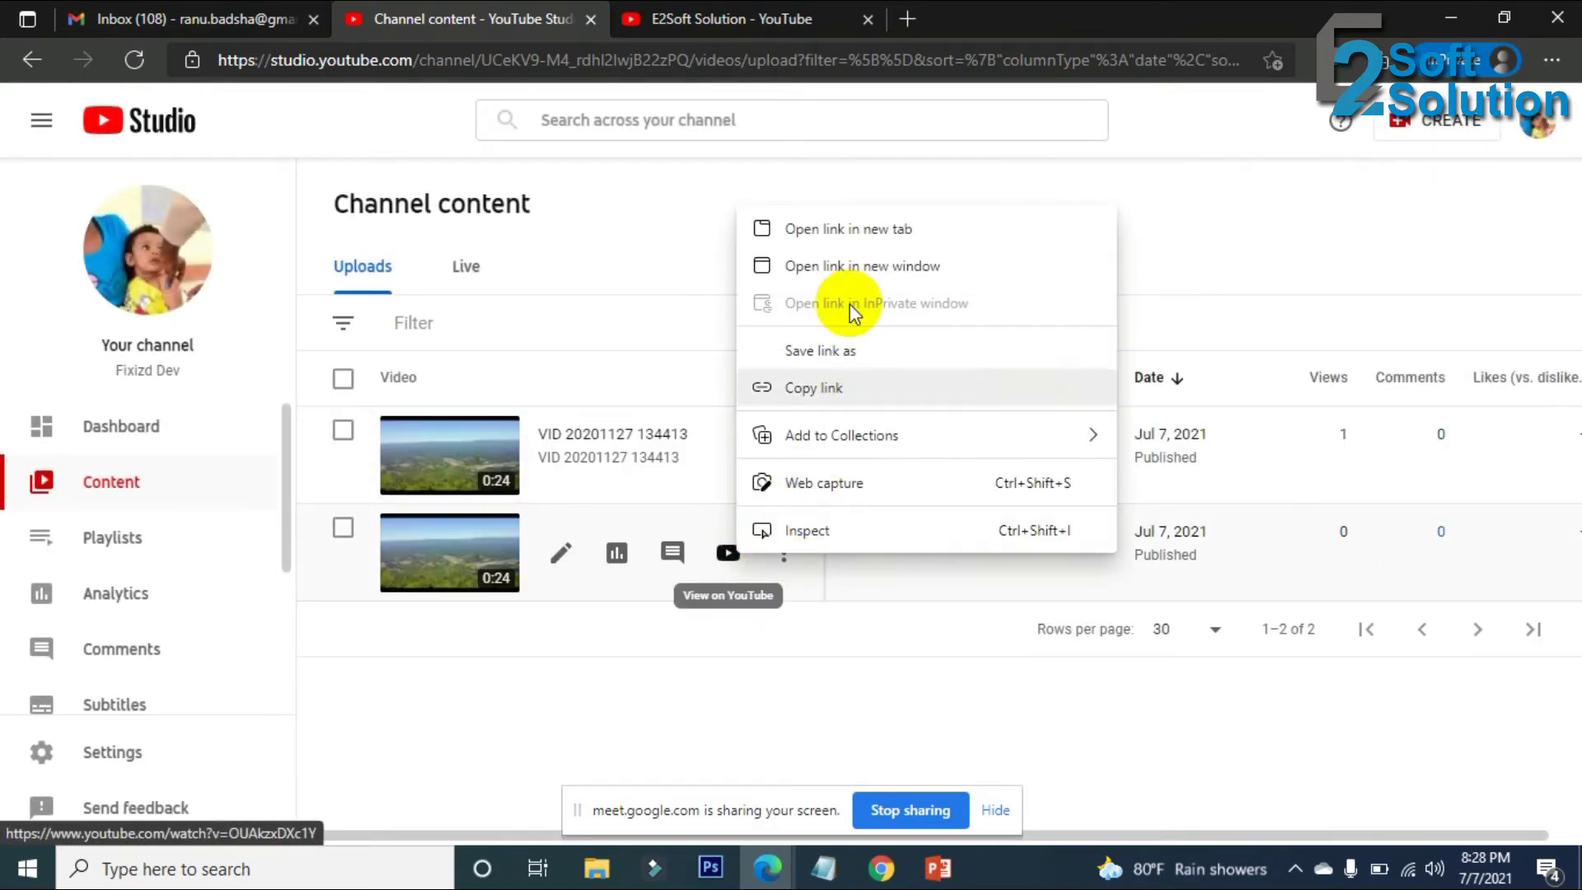
left_click(861, 228)
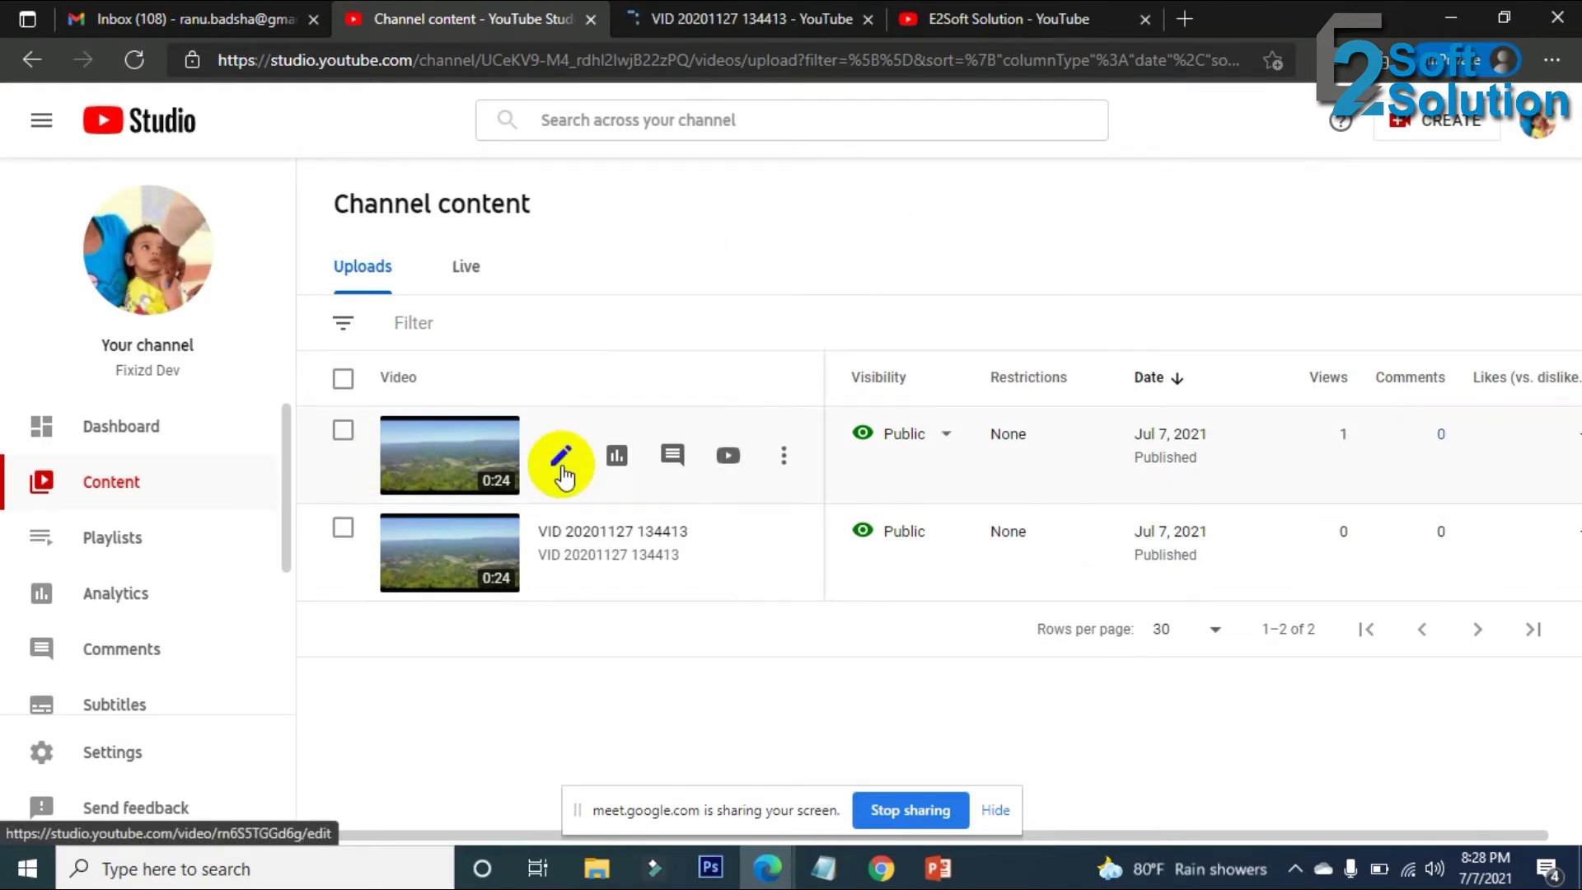
Open the details of the first listed video and assign it to the Test List playlist.
left_click(559, 459)
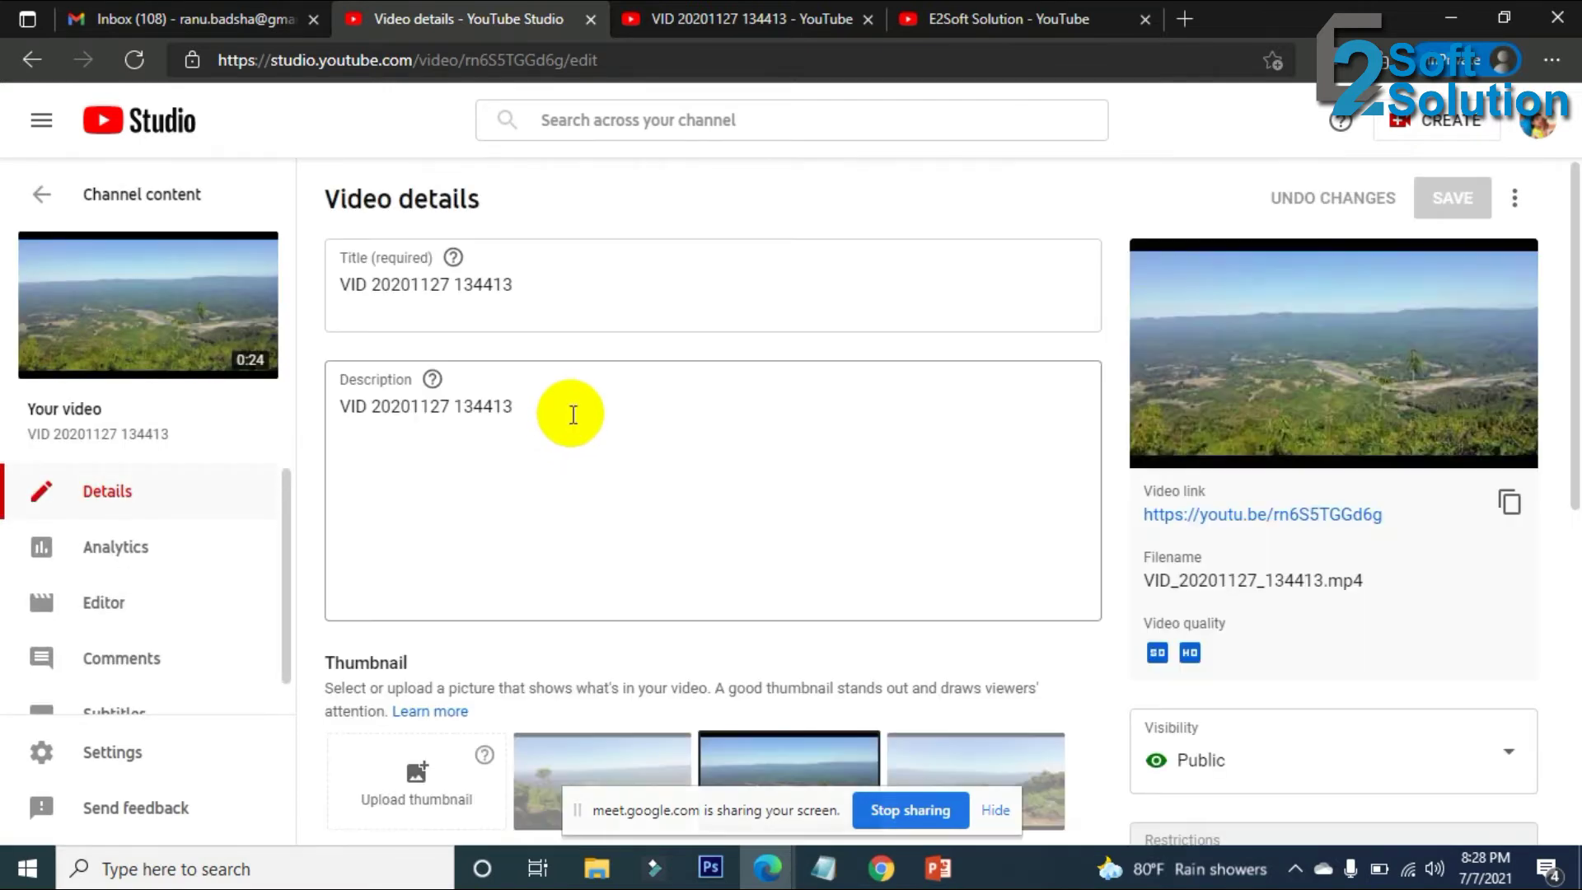
scroll(578, 407, "down", 4)
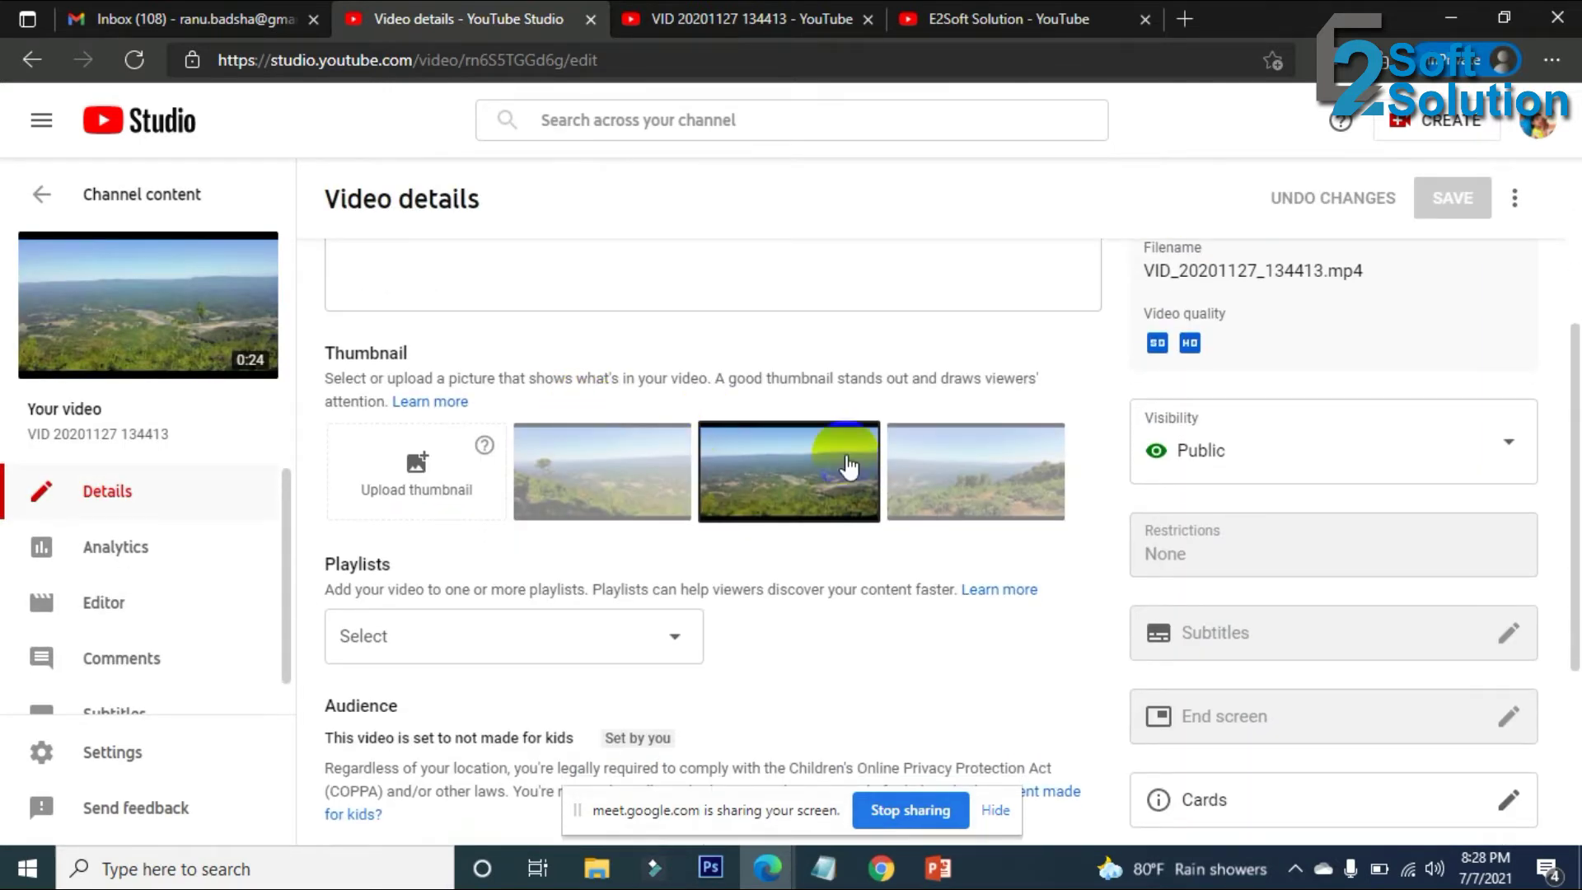
left_click(600, 641)
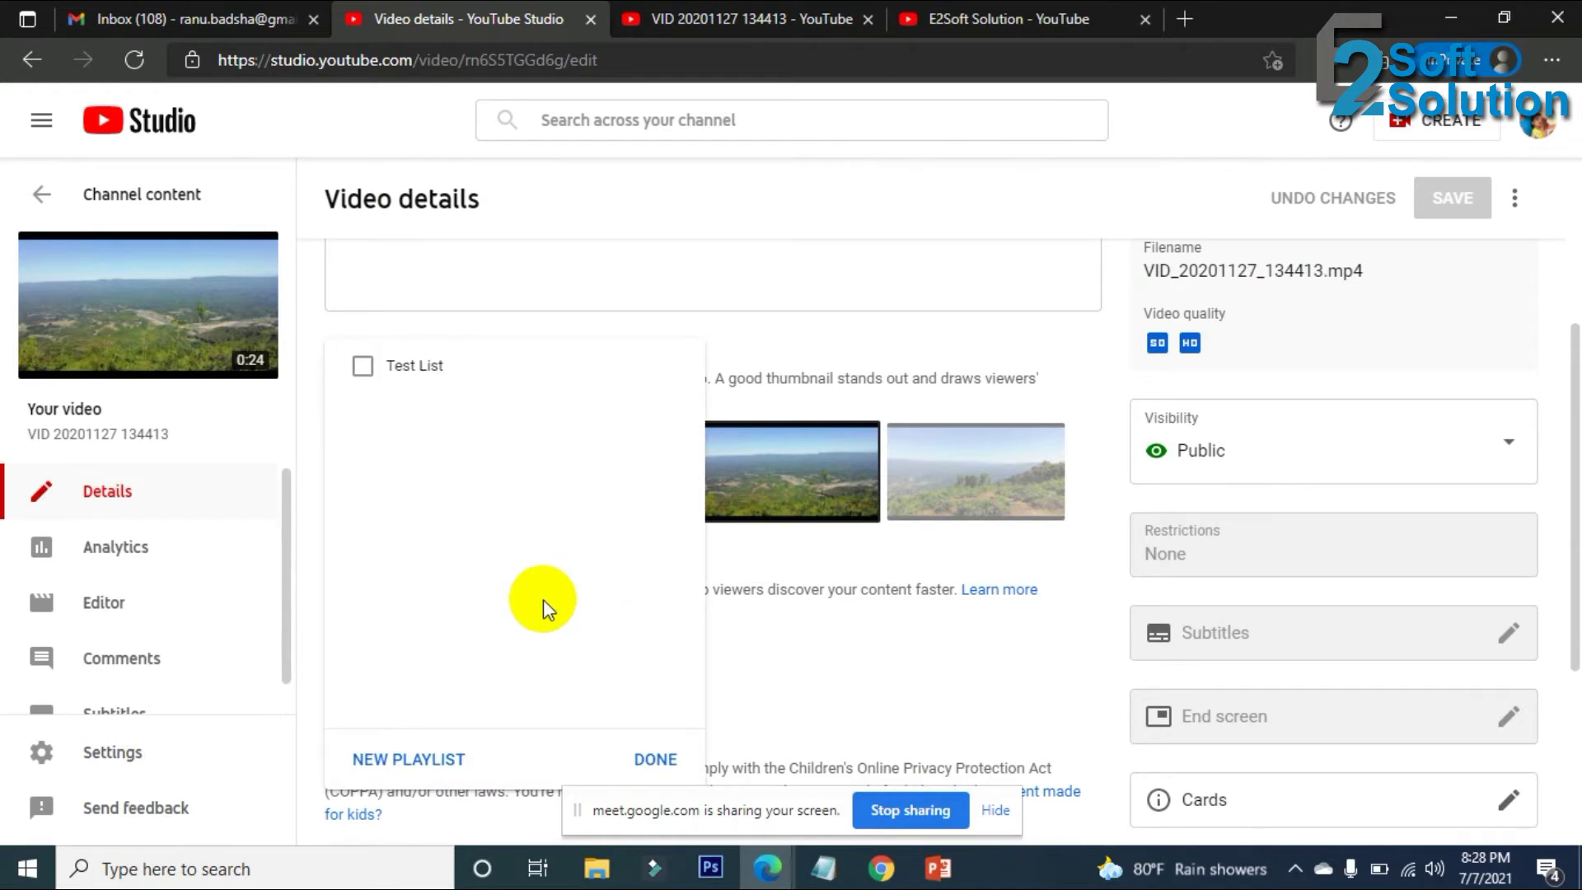
left_click(862, 684)
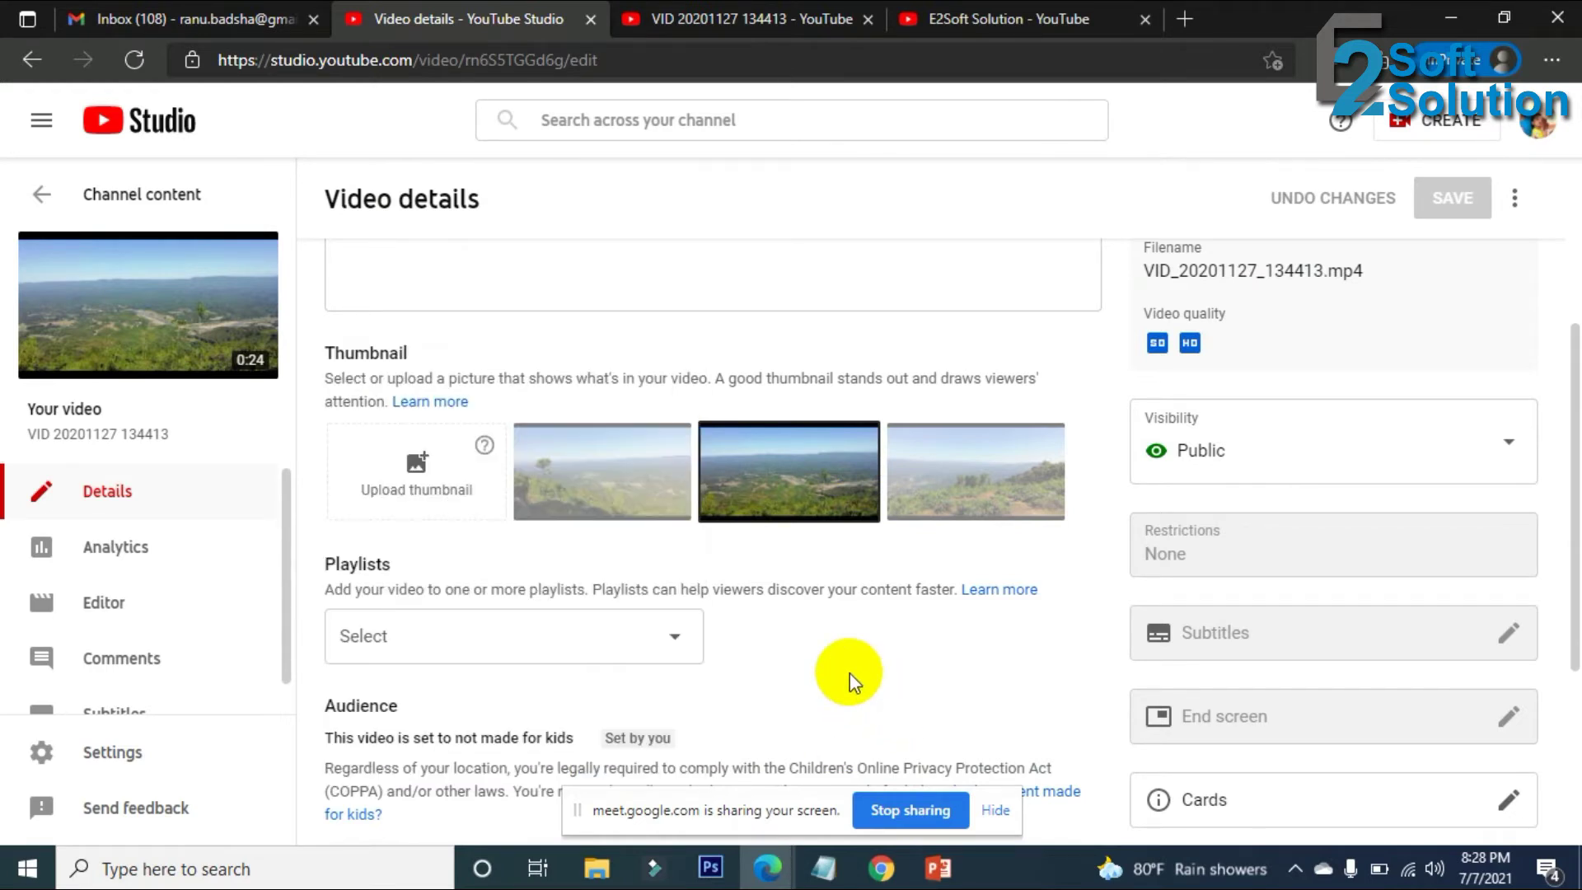
scroll(849, 673, "down", 2)
scroll(808, 626, "up", 5)
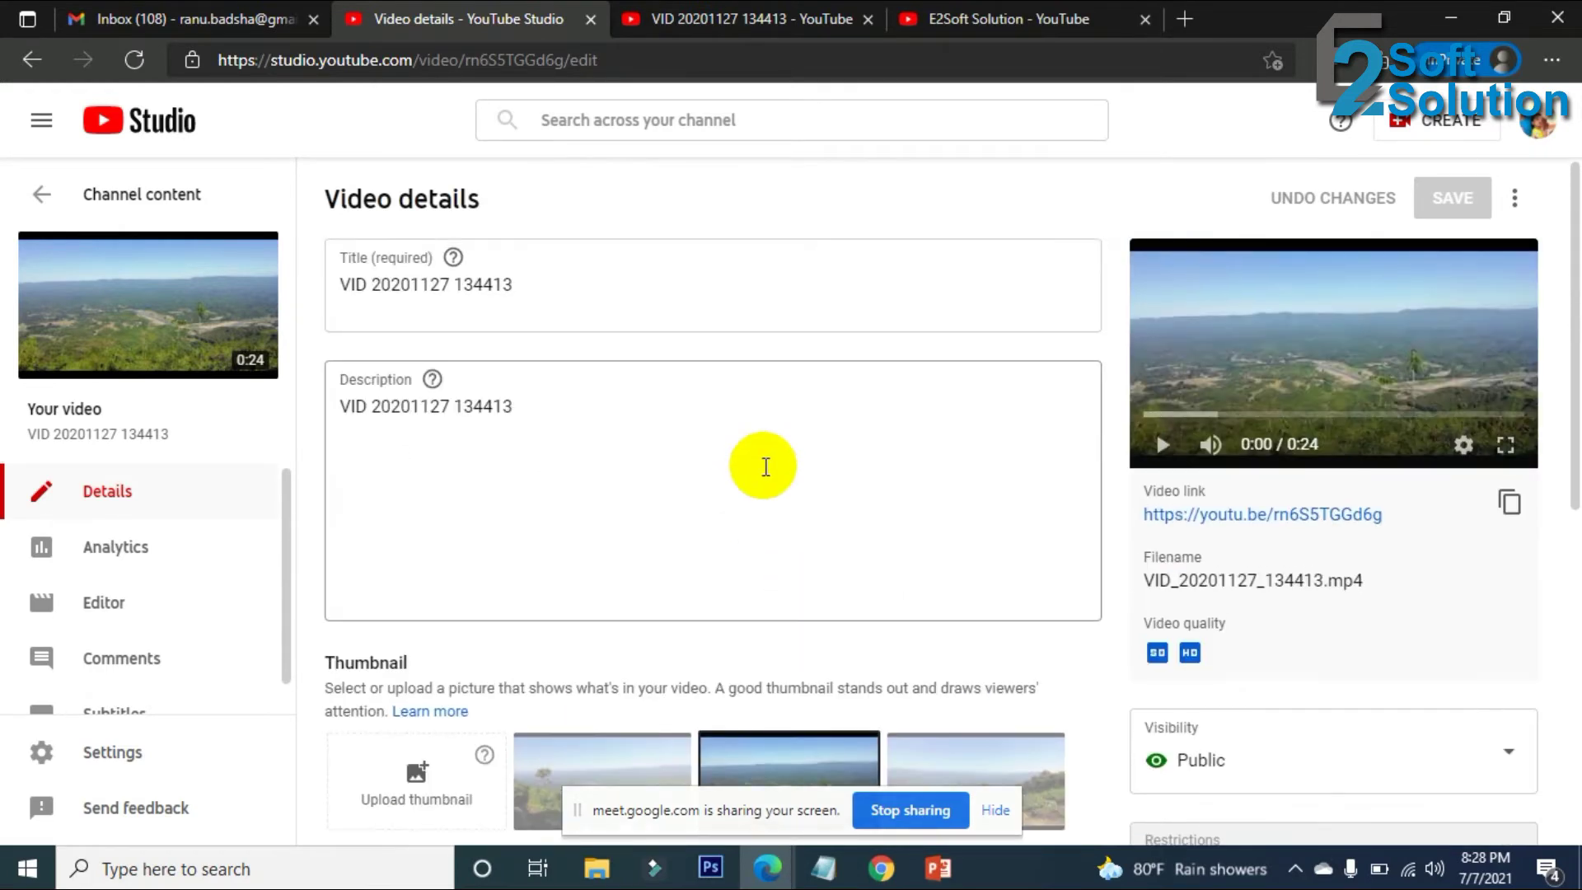
scroll(766, 468, "down", 5)
left_click(472, 534)
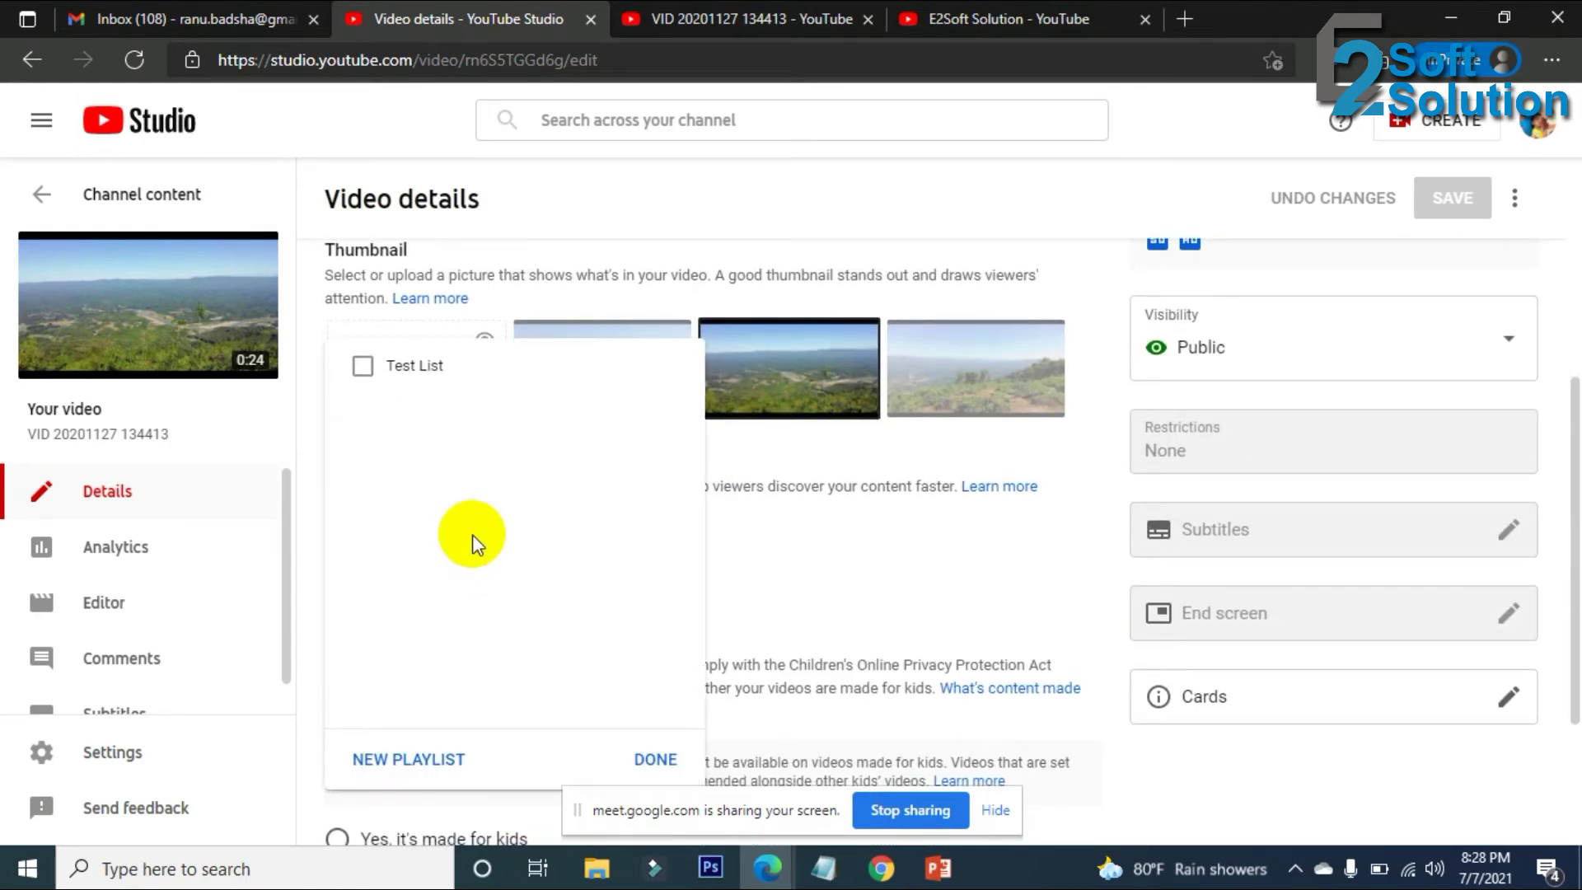
left_click(420, 369)
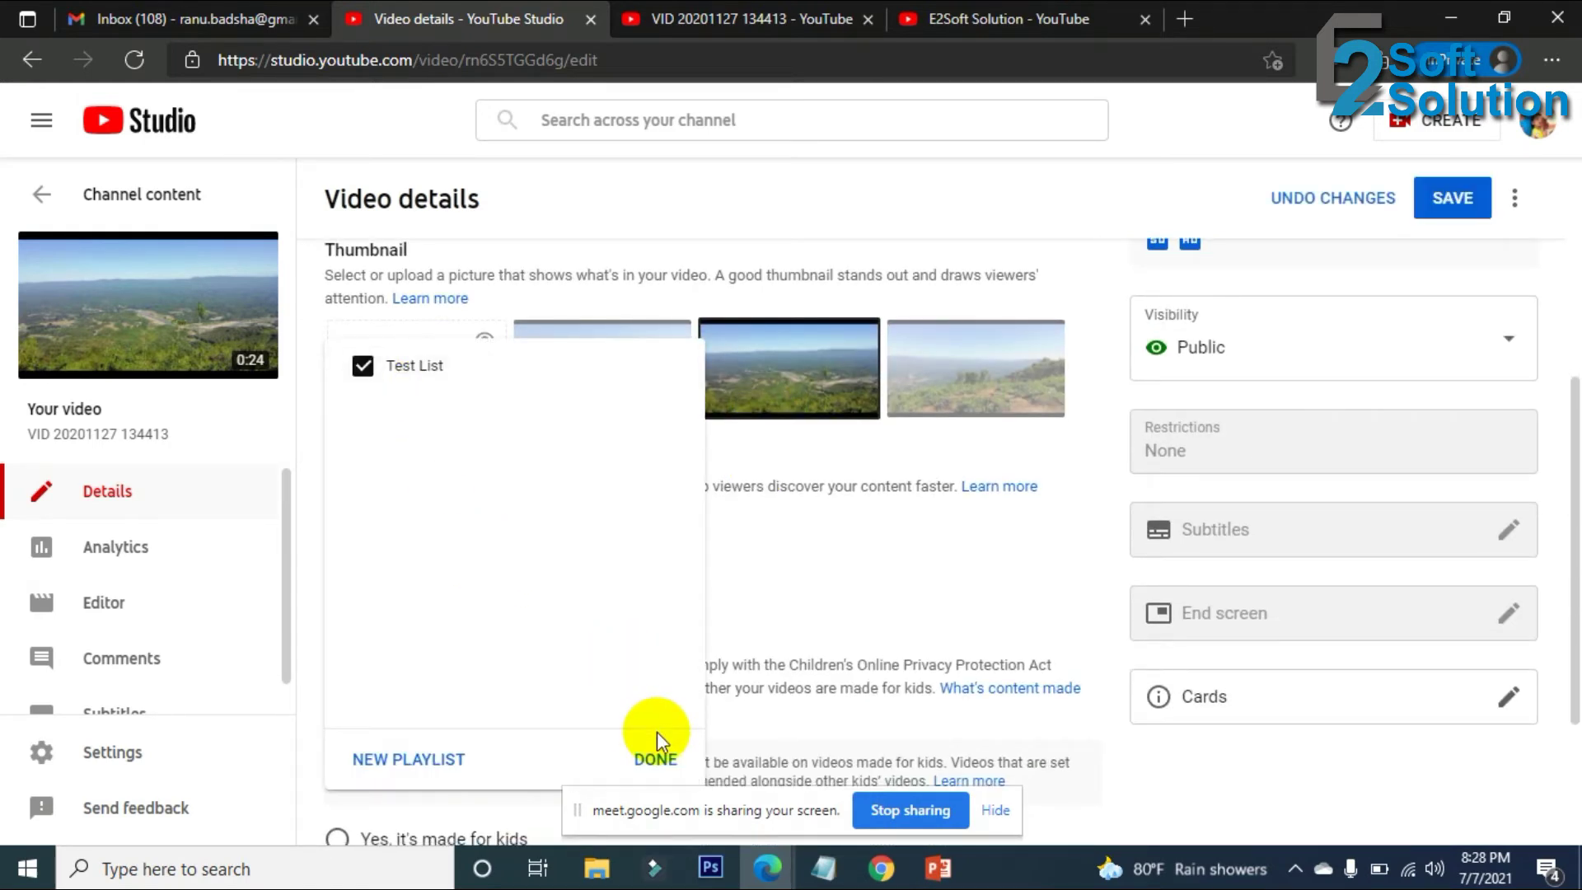
left_click(655, 760)
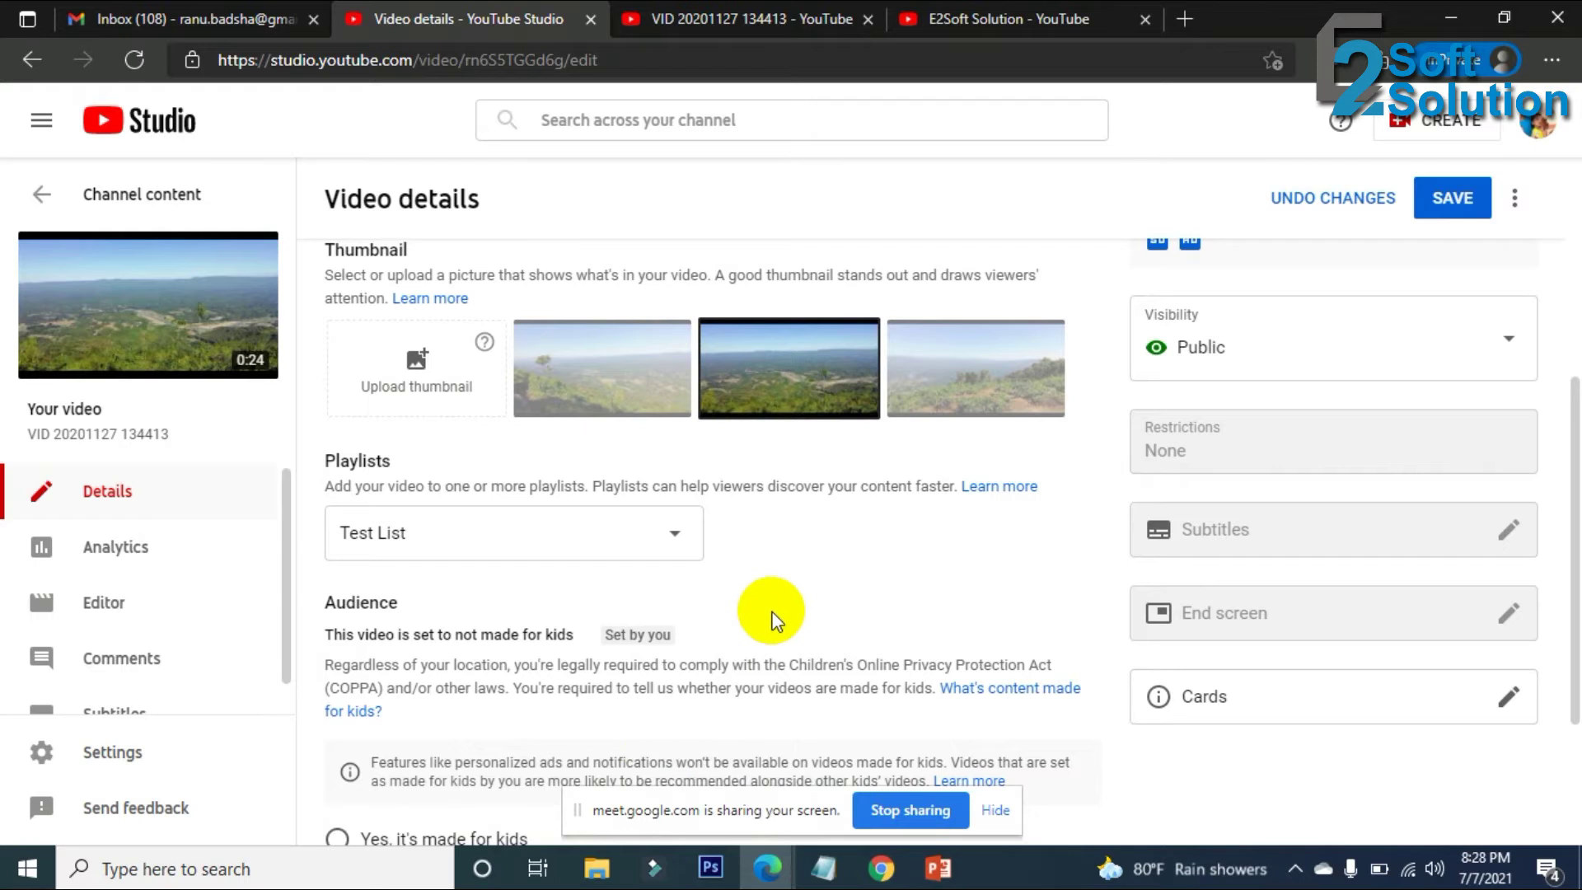
Review the first video's remaining details and save its playlist change.
scroll(1368, 466, "up", 5)
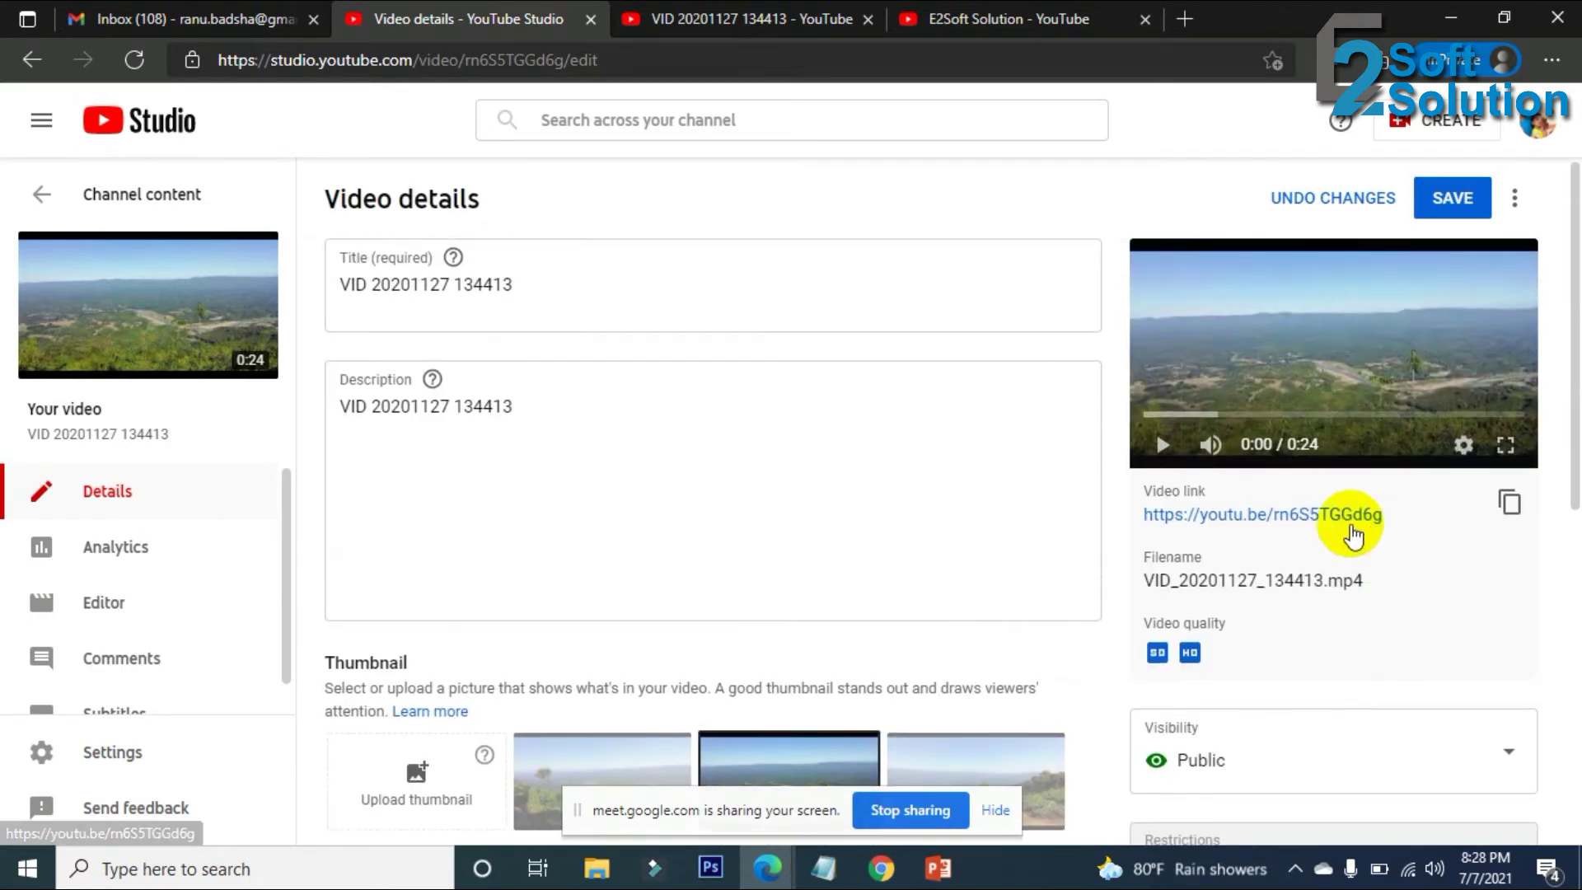
scroll(1170, 577, "down", 6)
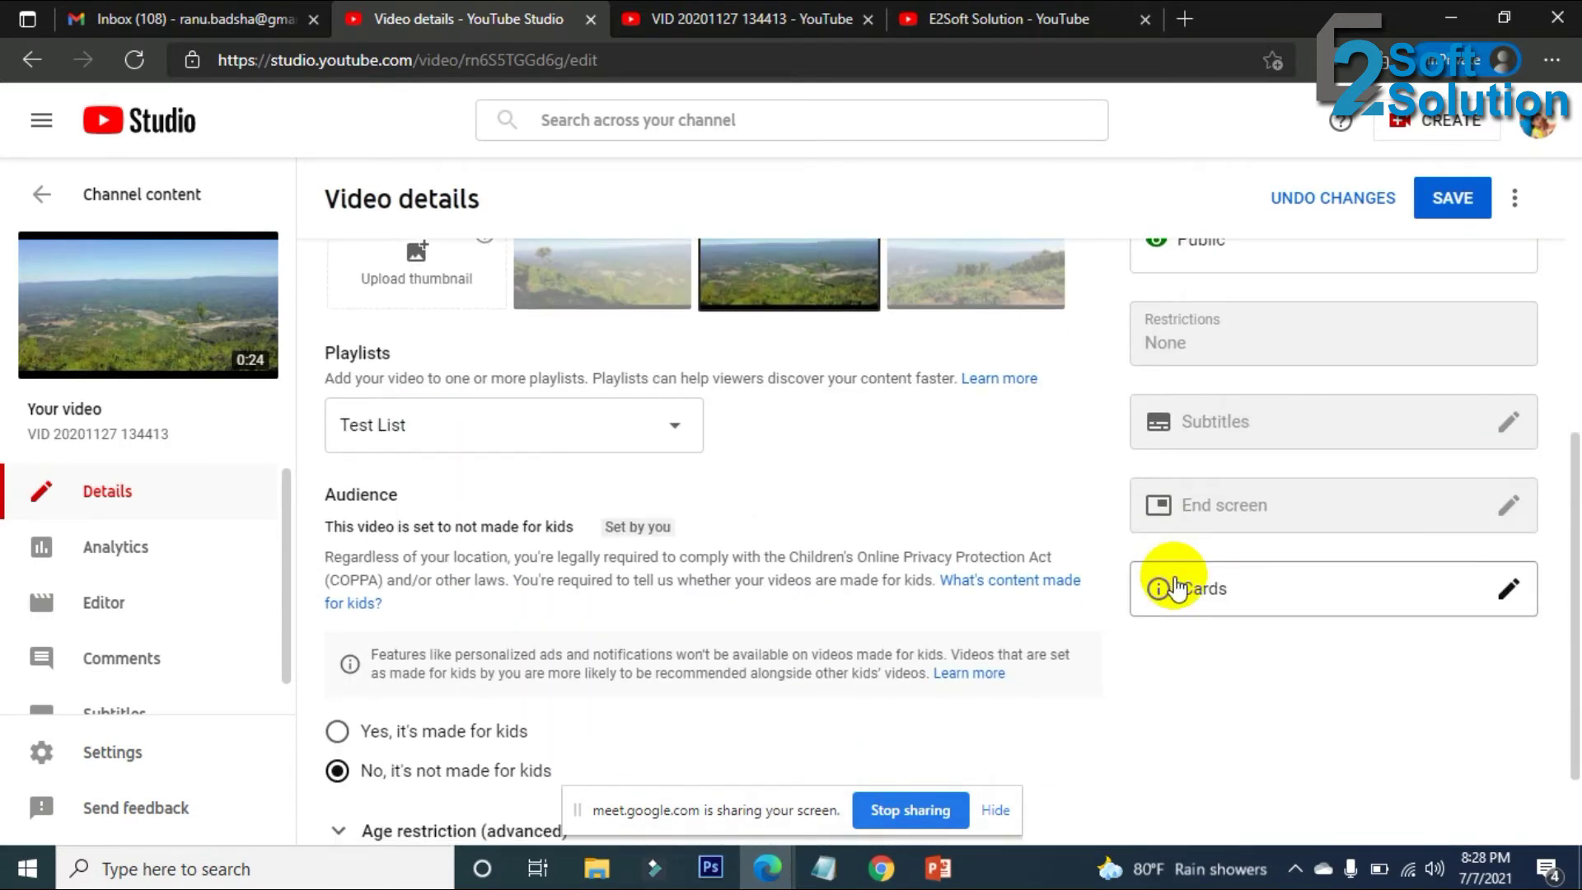
scroll(1195, 618, "down", 2)
scroll(1211, 646, "up", 6)
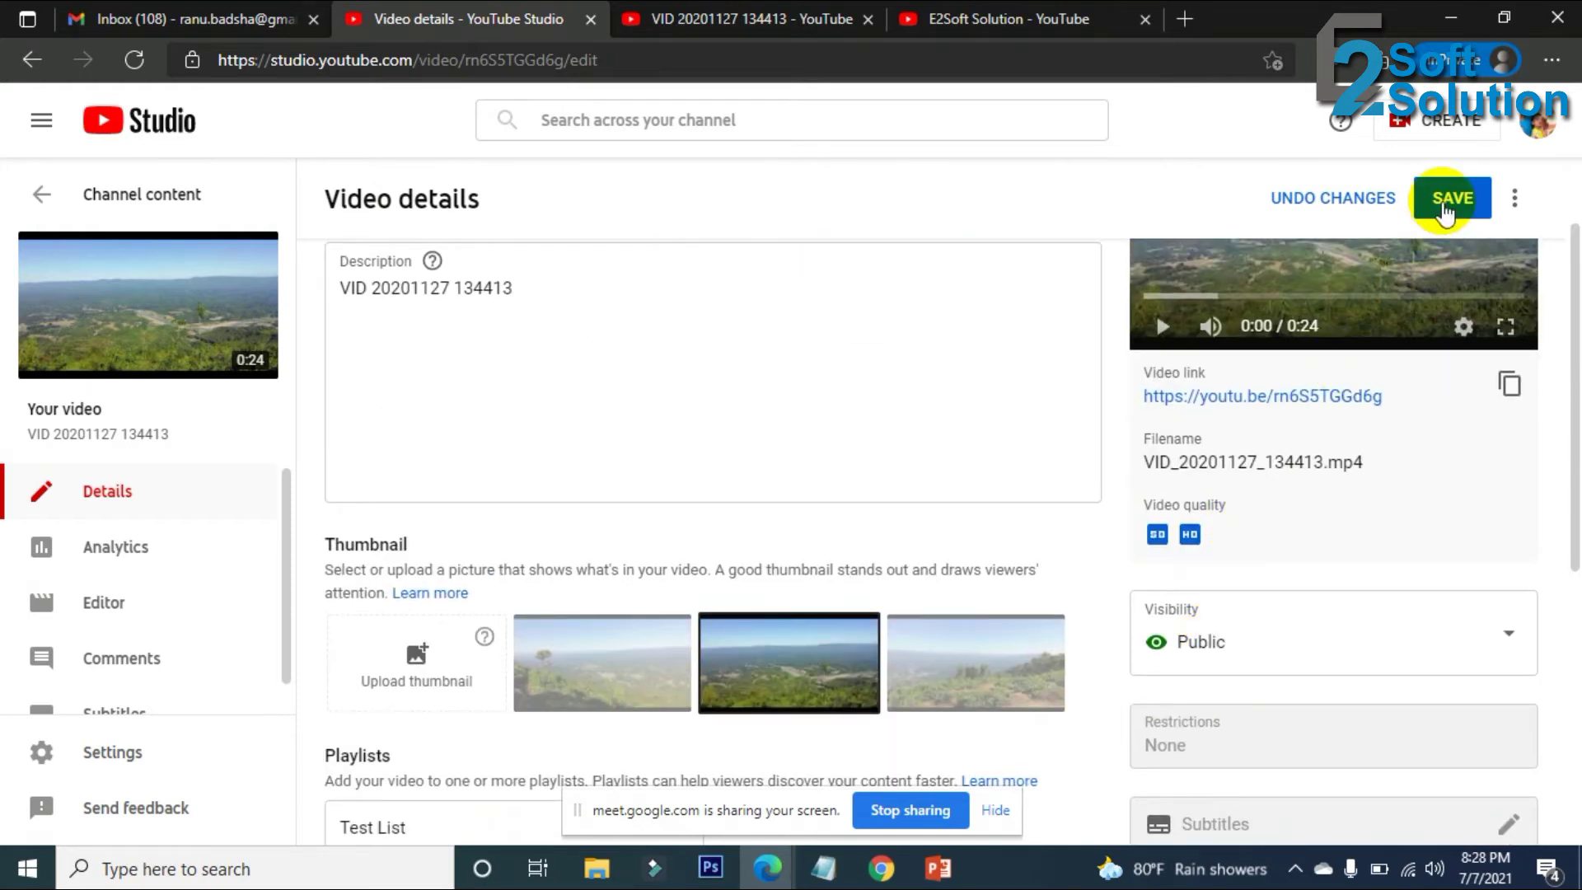
left_click(1444, 208)
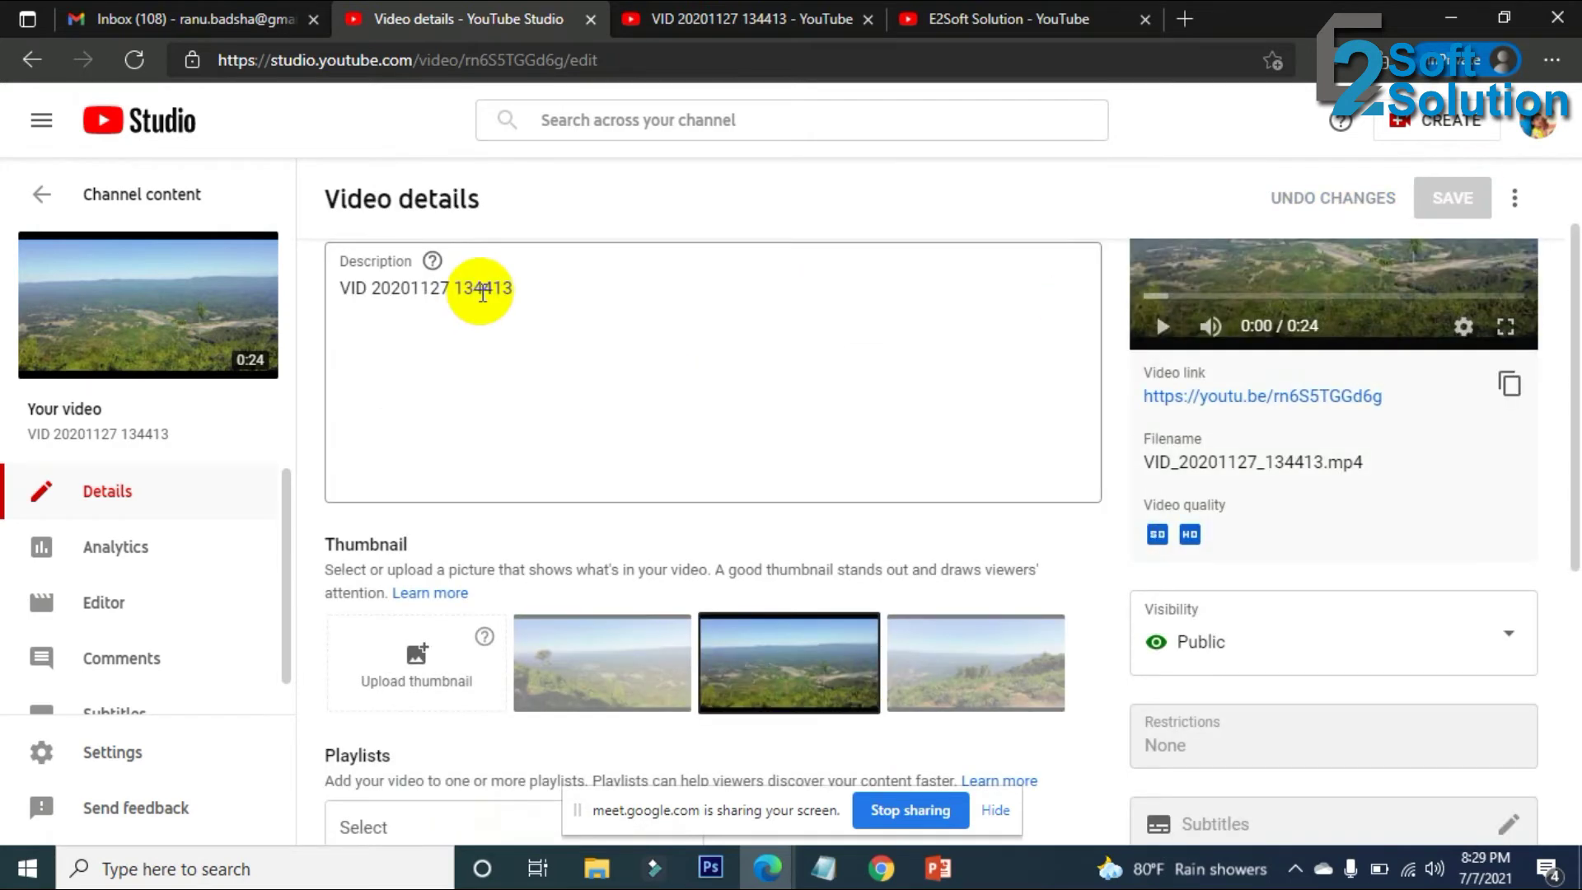
Open the second video's details for editing from its watch page and close the first video's details tab.
left_click(717, 19)
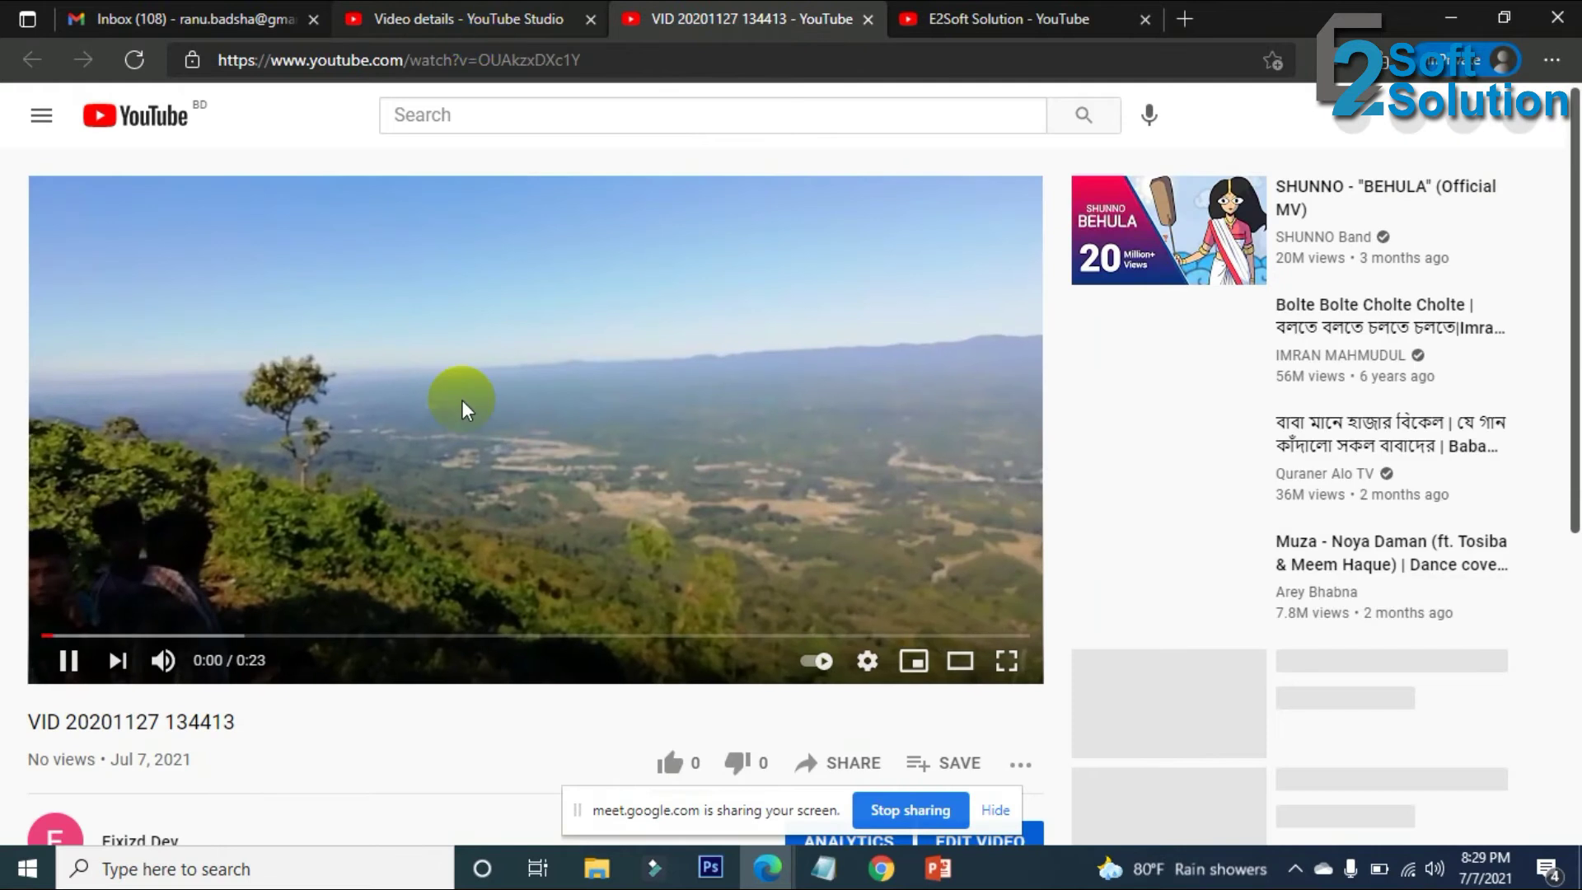
scroll(461, 399, "down", 3)
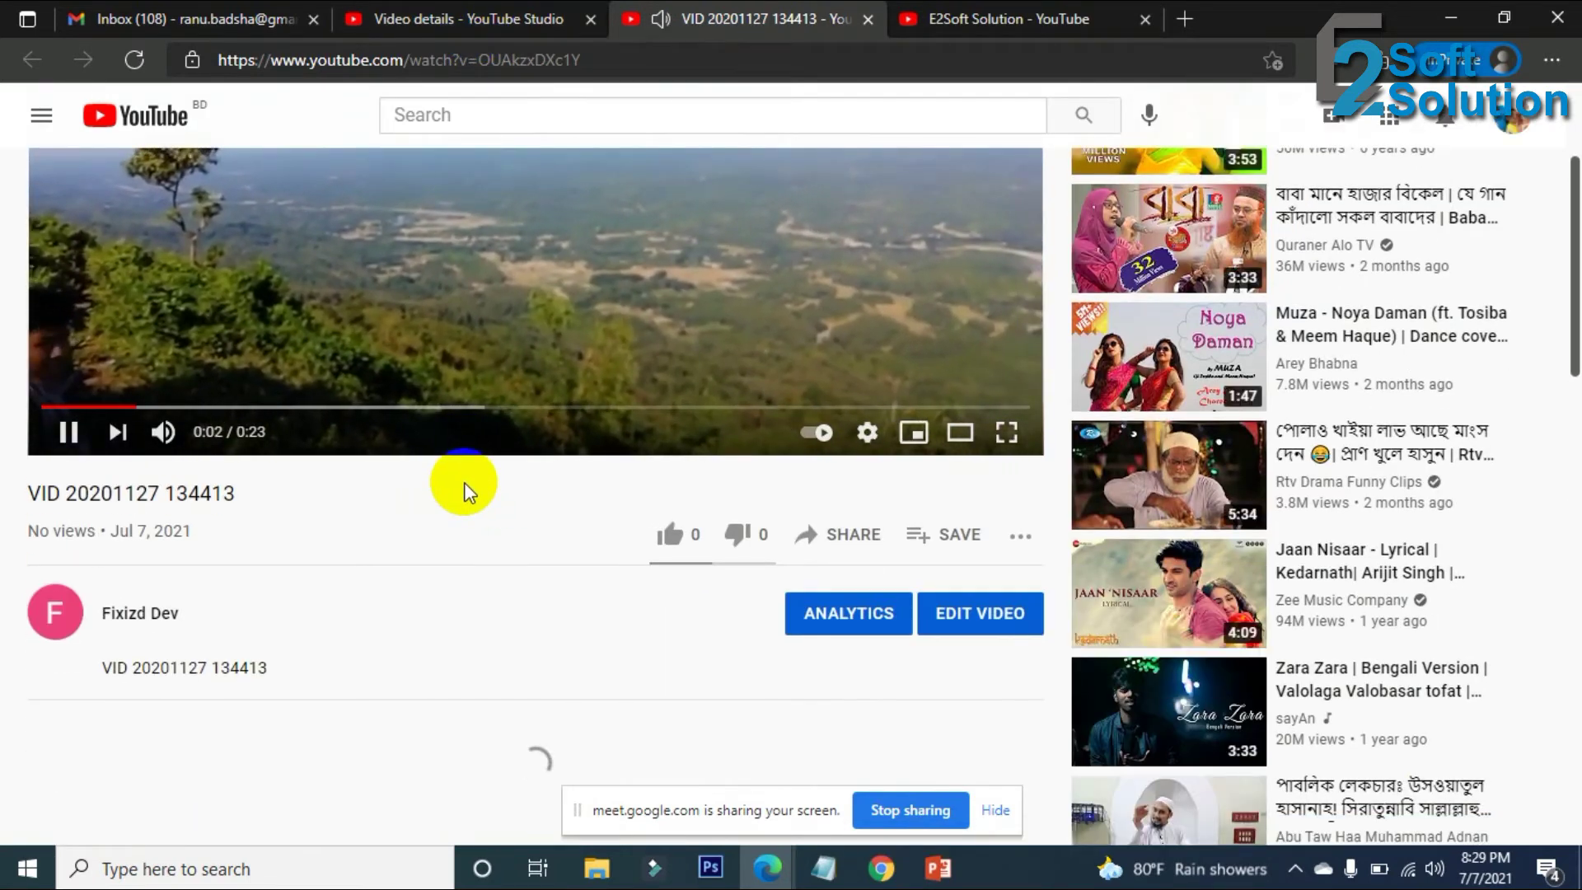
left_click(995, 618)
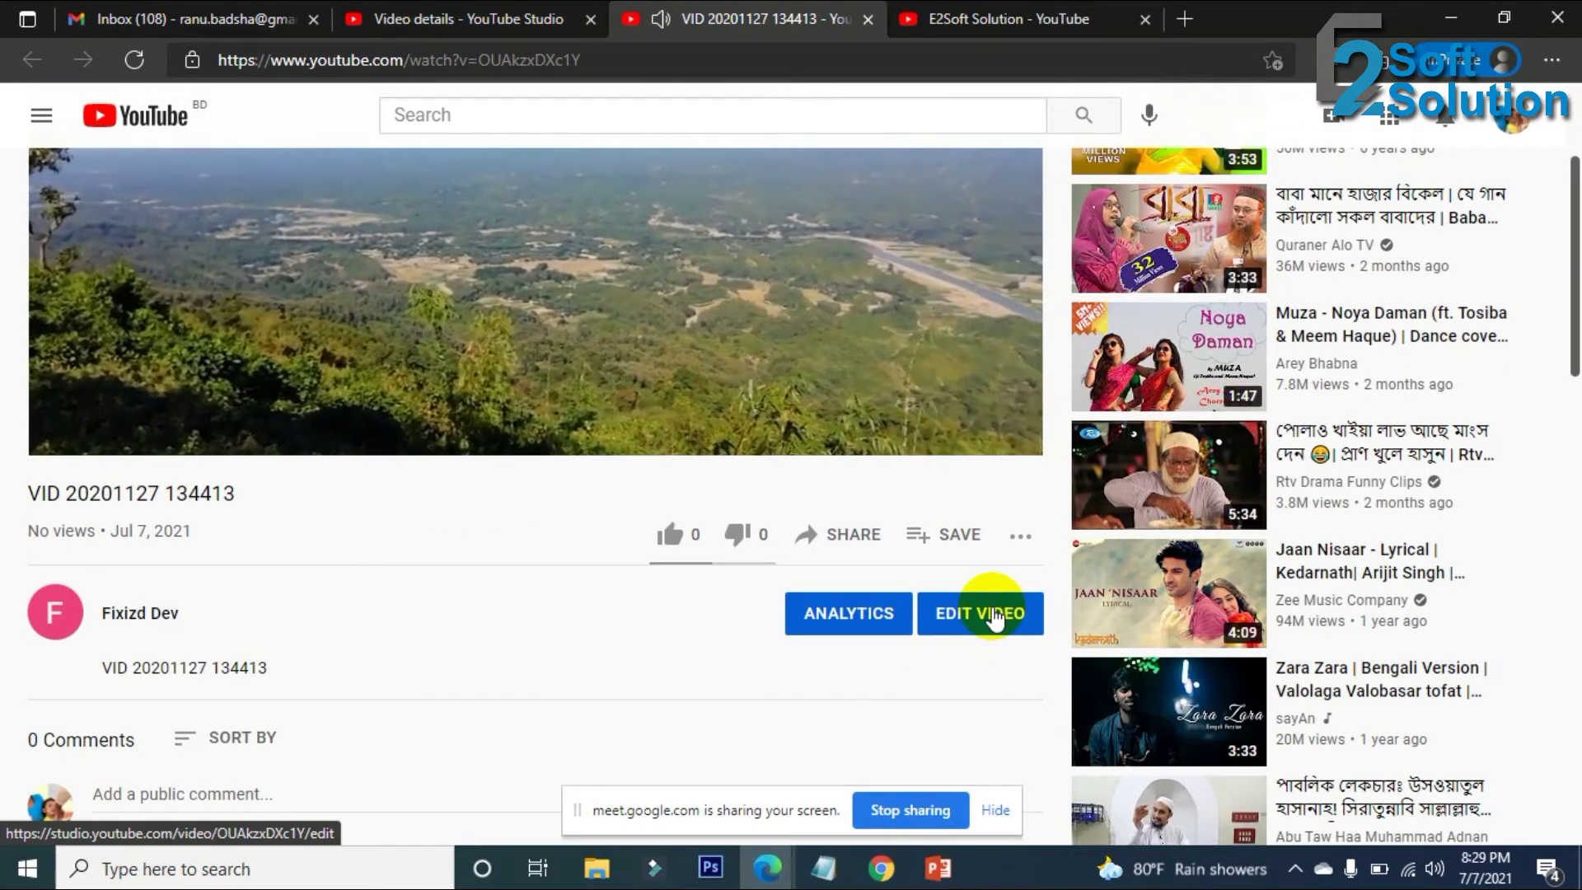
left_click(796, 443)
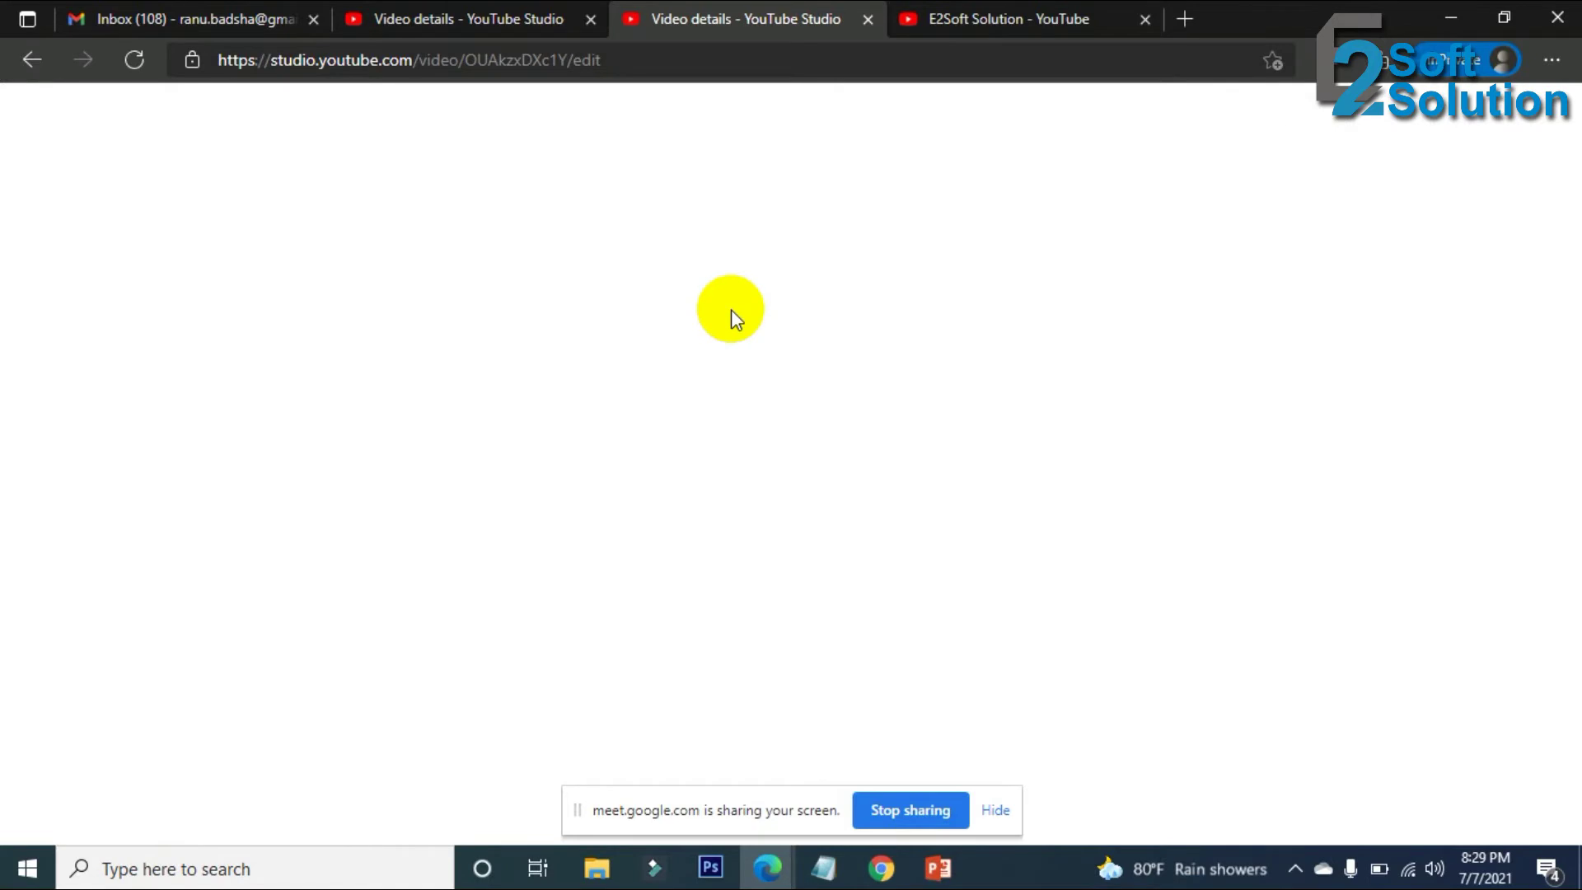
left_click(531, 20)
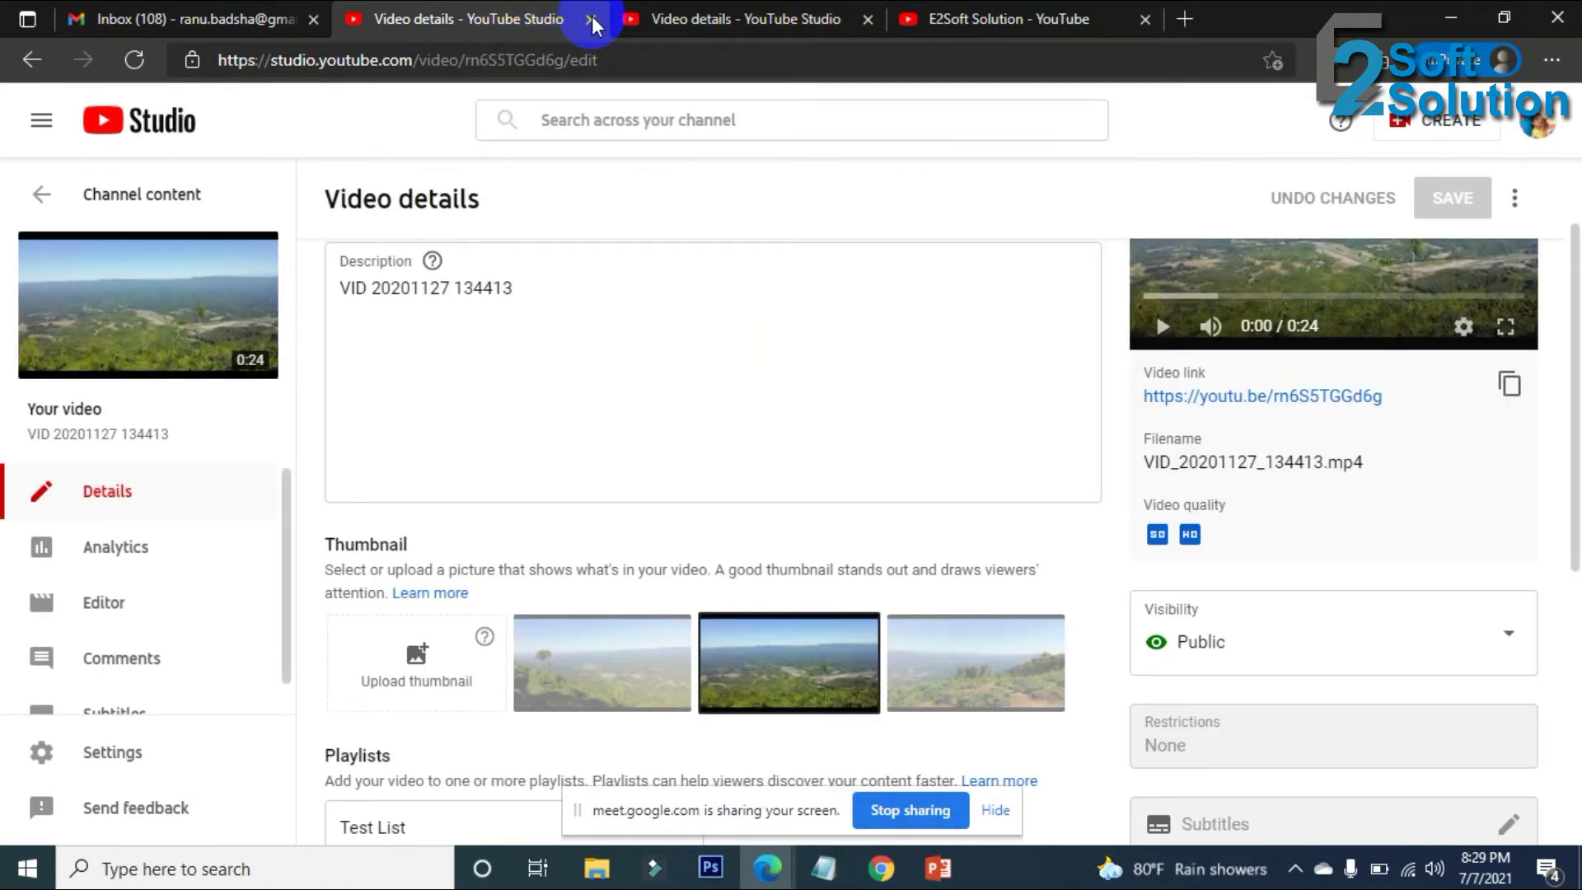
left_click(592, 21)
Assign the second video to the Test List playlist and save the change.
scroll(766, 428, "down", 4)
left_click(738, 498)
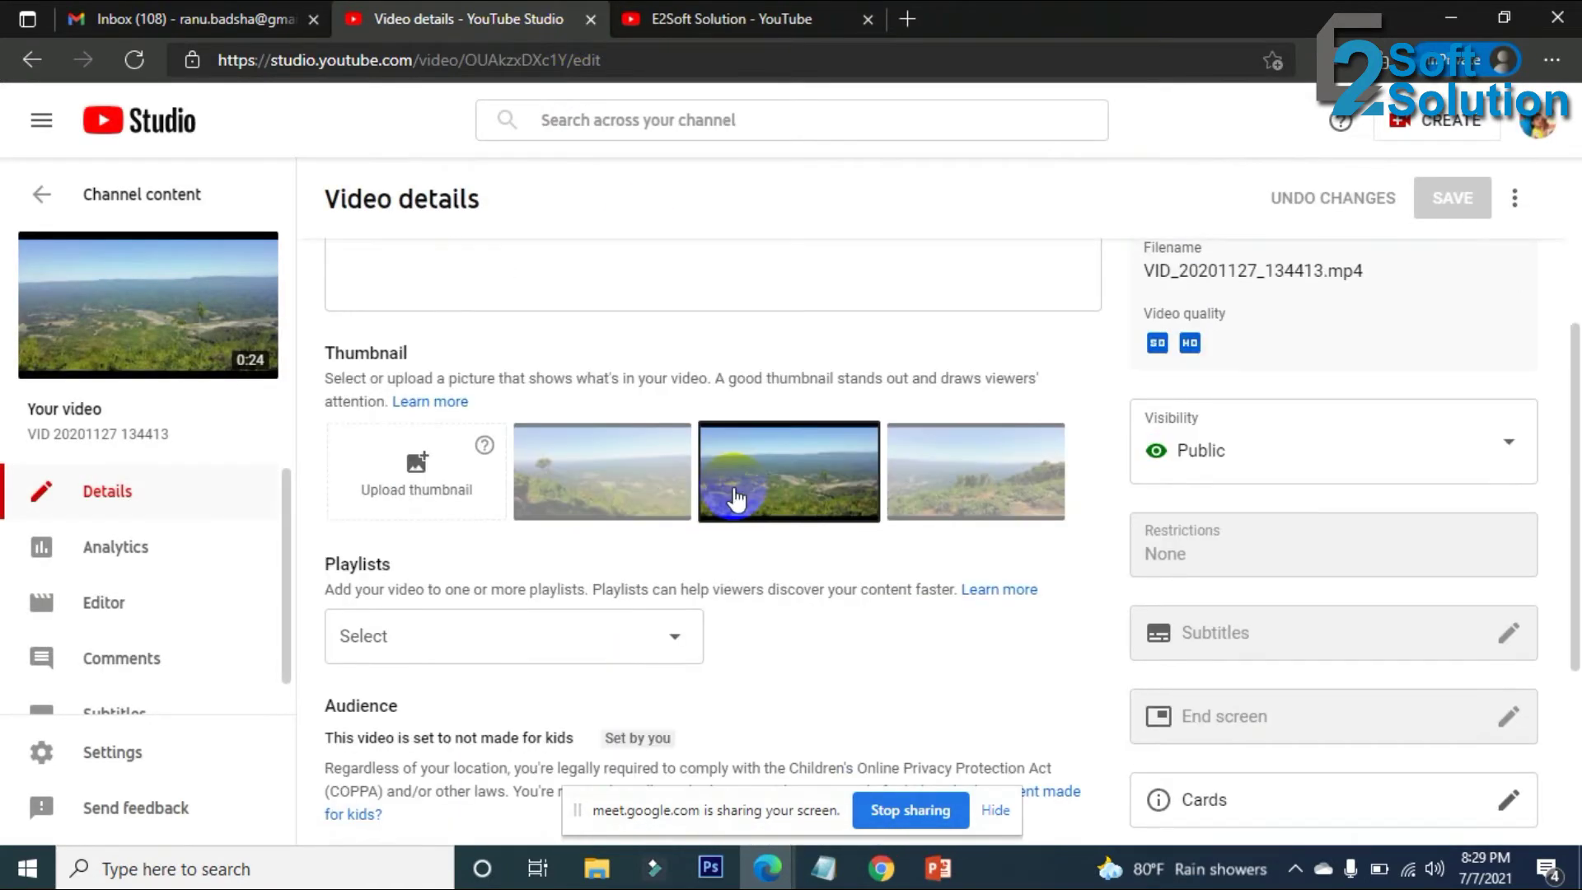
scroll(738, 498, "down", 1)
left_click(610, 554)
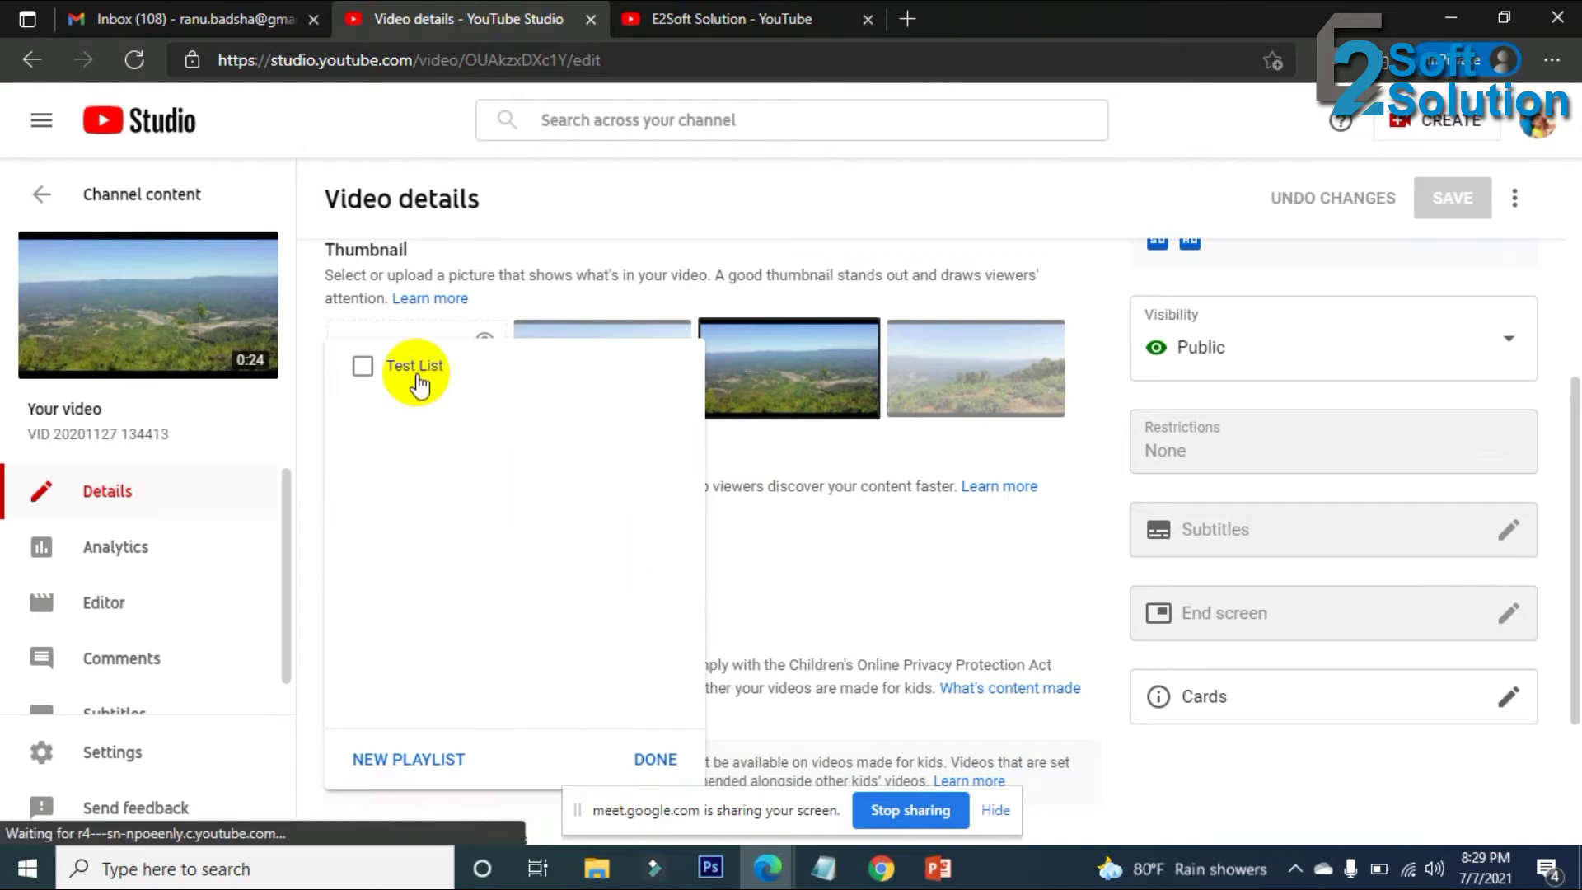
left_click(416, 371)
left_click(656, 760)
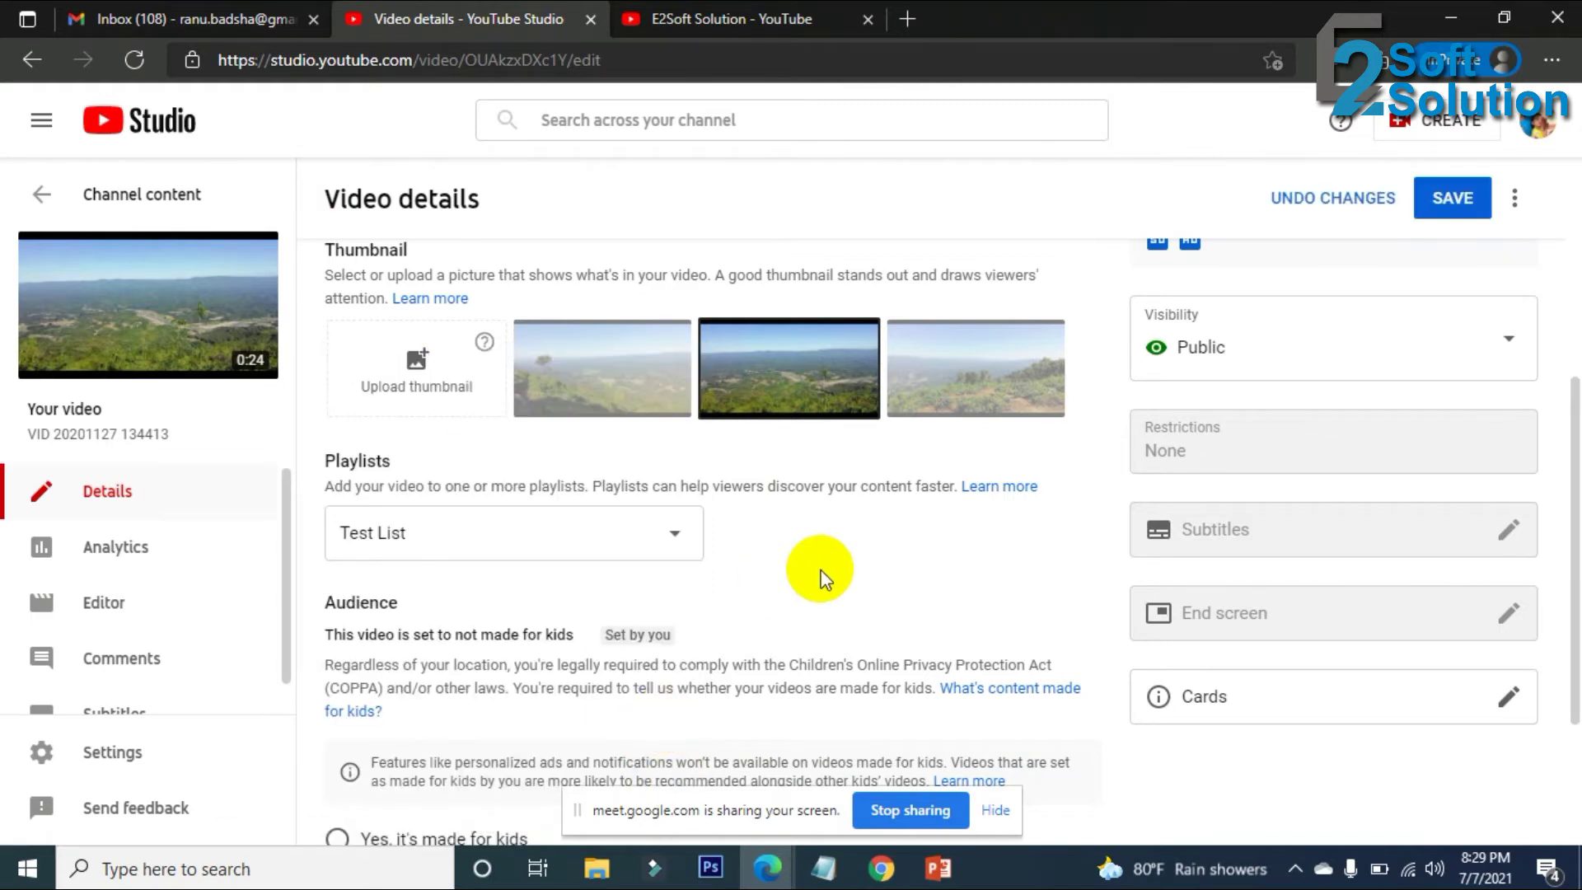
scroll(833, 567, "up", 2)
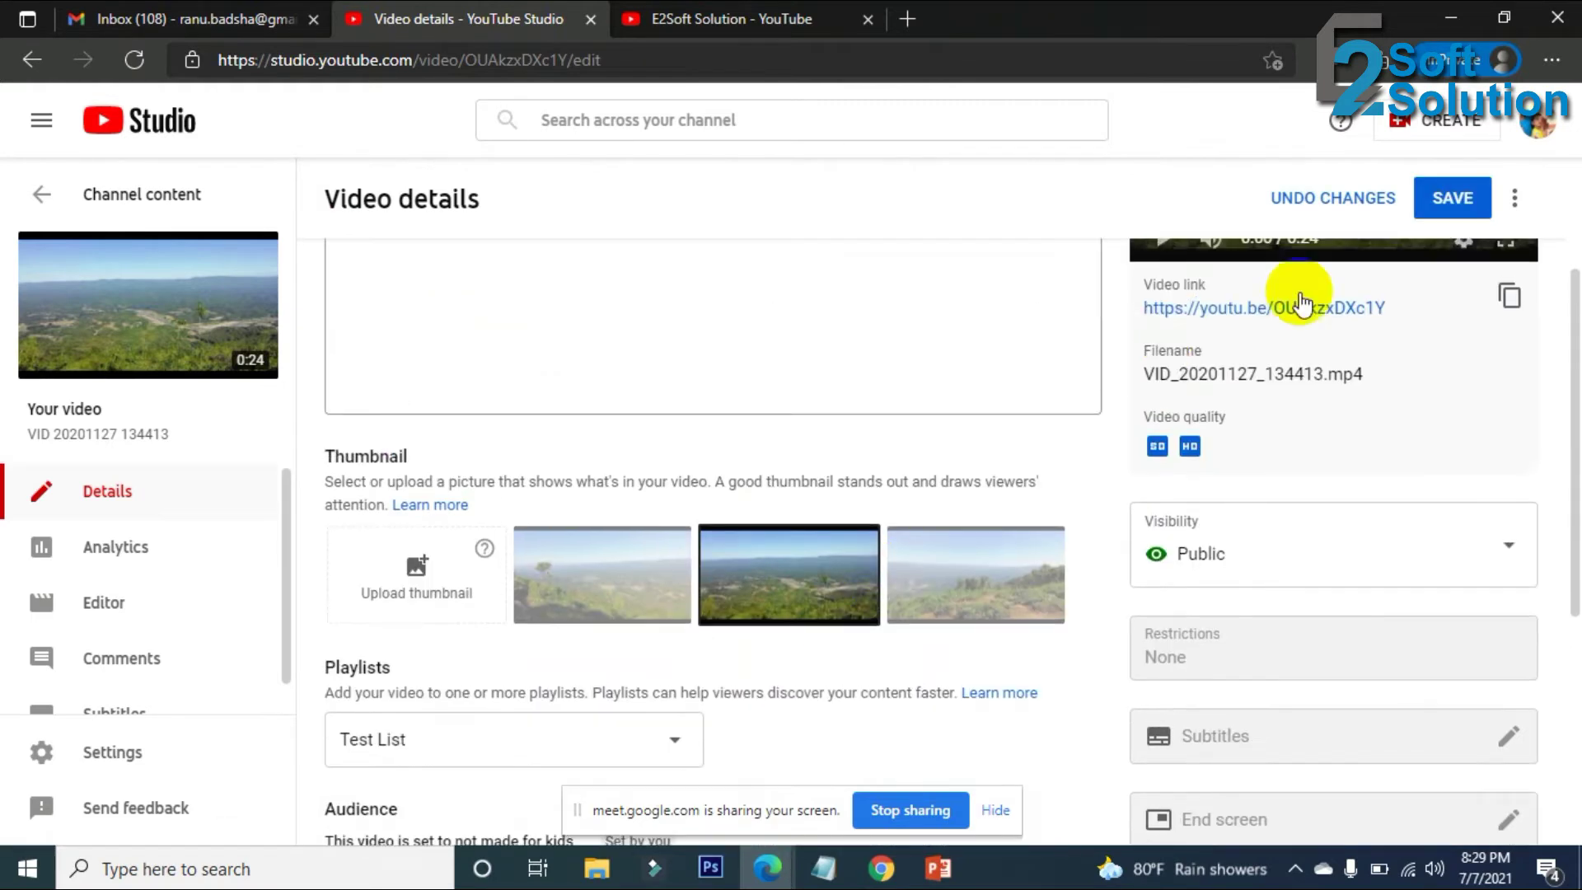
left_click(1462, 211)
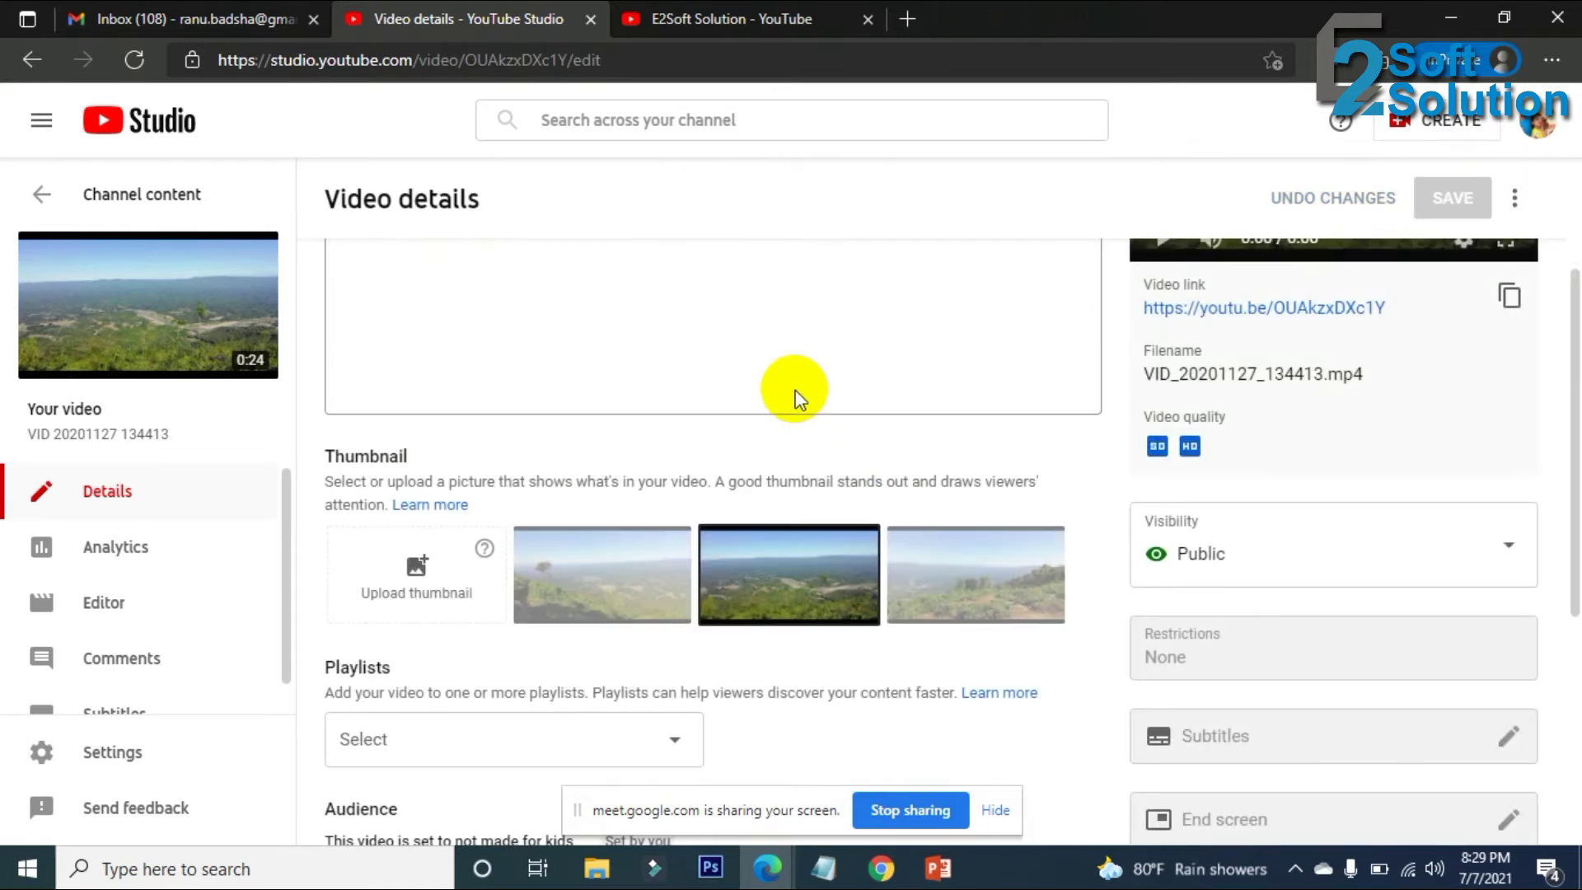
scroll(784, 391, "up", 4)
Open your own channel's public page from the Studio channel content page and start customizing the channel.
left_click(701, 23)
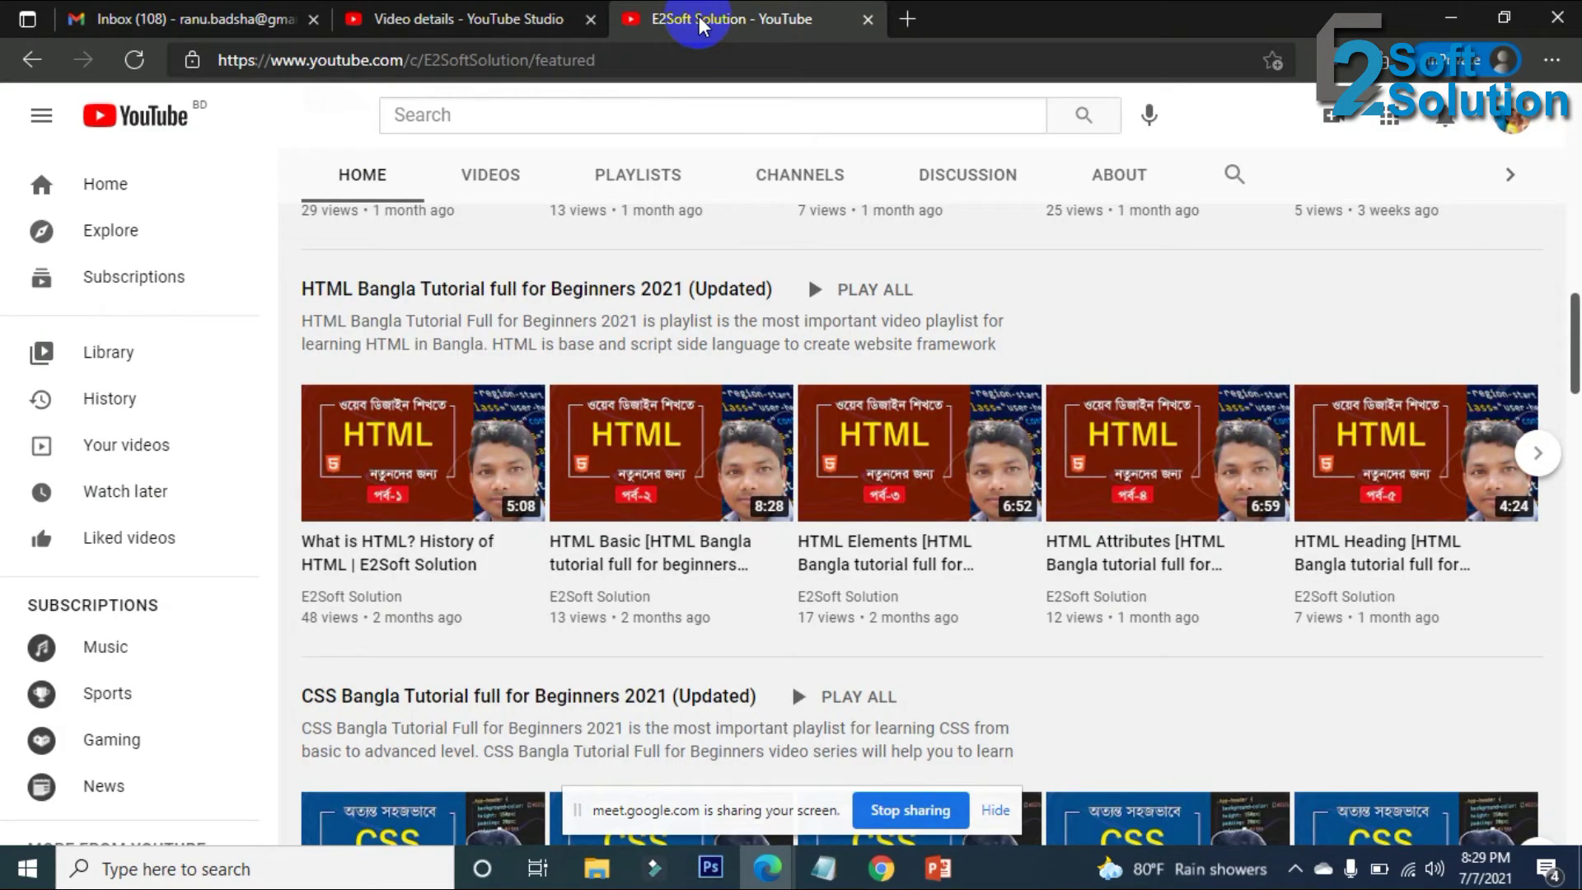
left_click(465, 18)
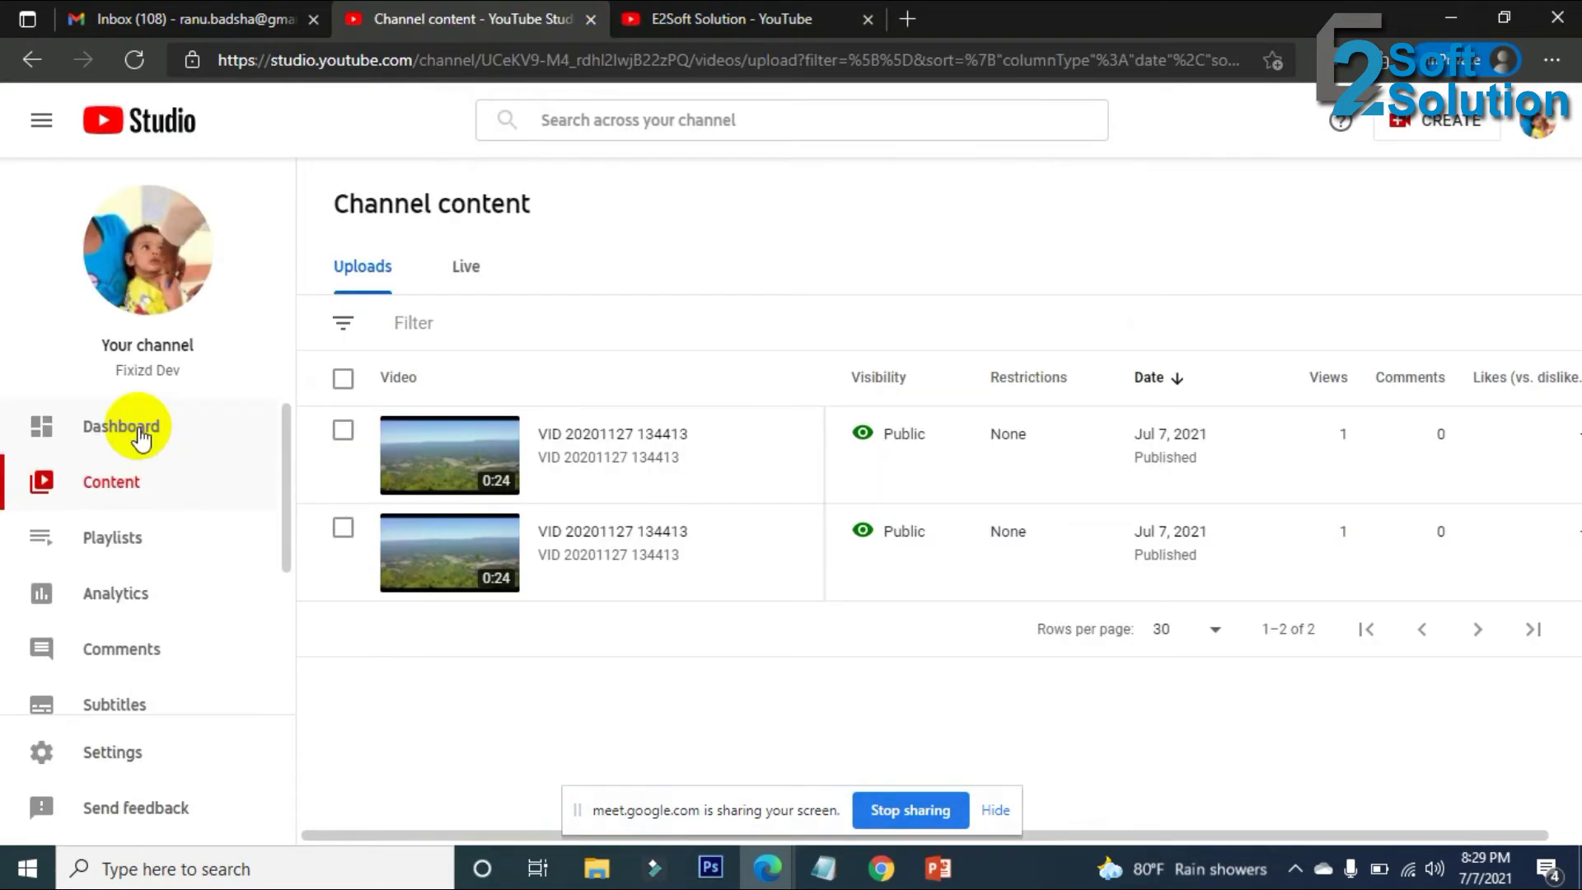
left_click(149, 256)
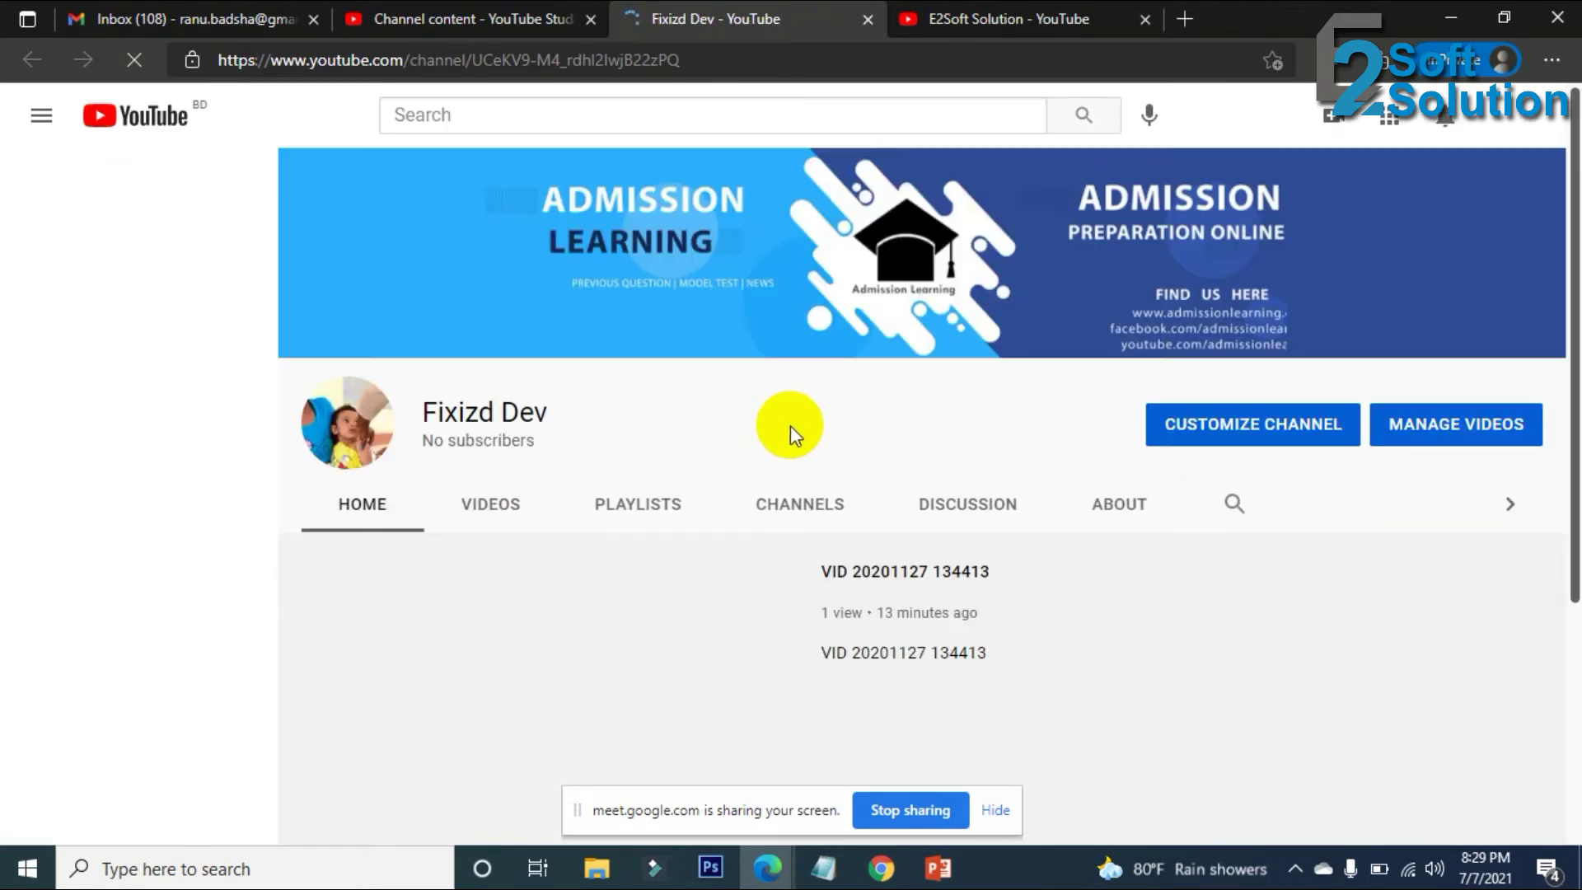
scroll(786, 425, "down", 3)
scroll(1158, 527, "down", 1)
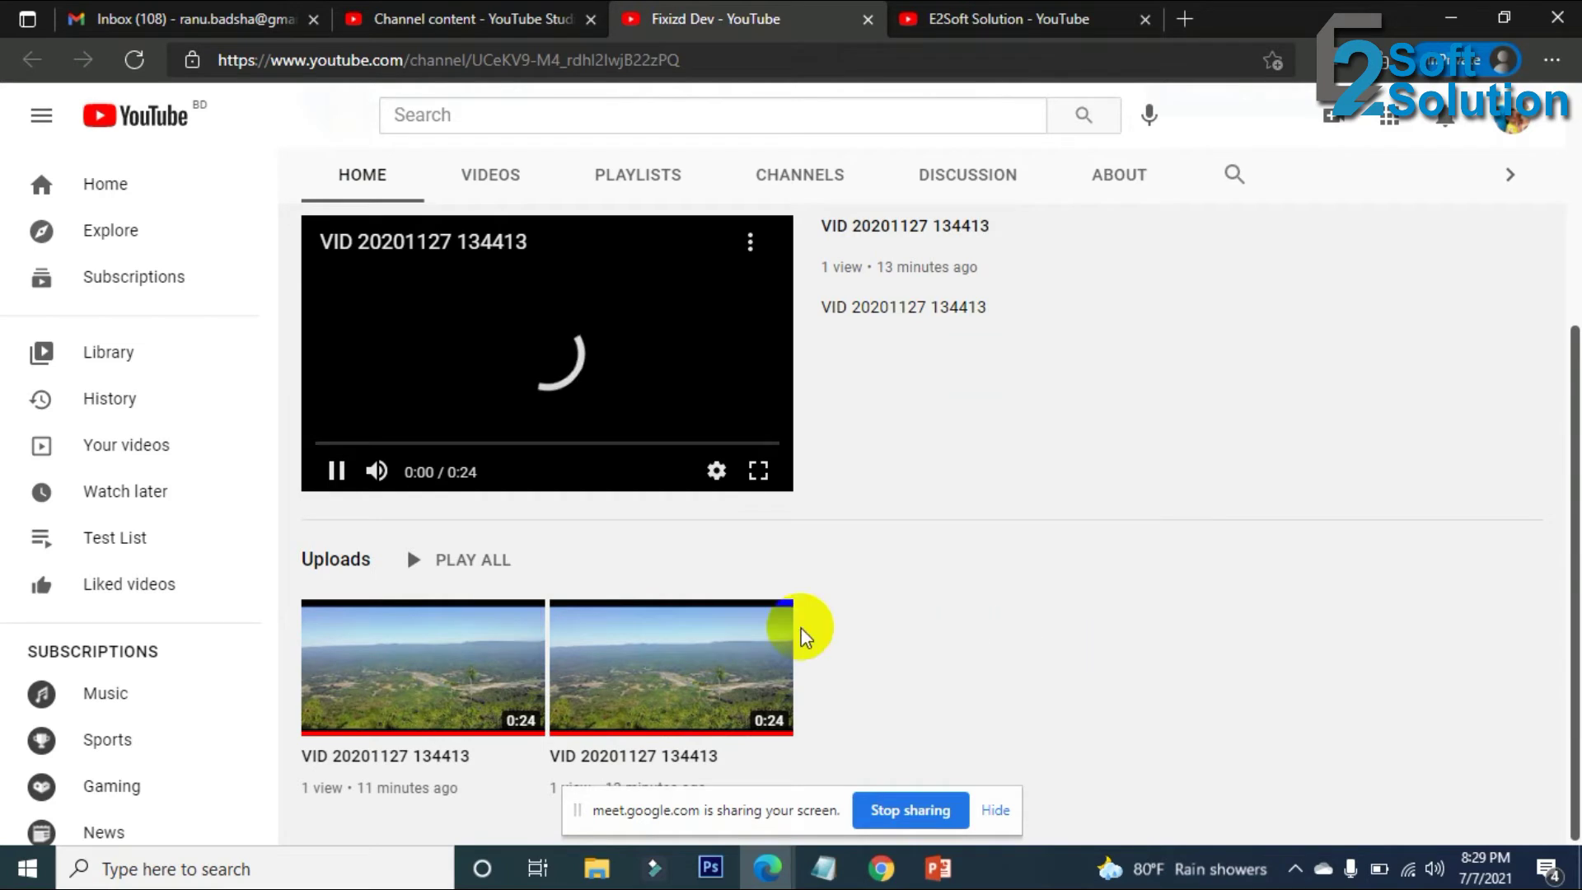
scroll(971, 540, "up", 1)
scroll(1040, 516, "up", 3)
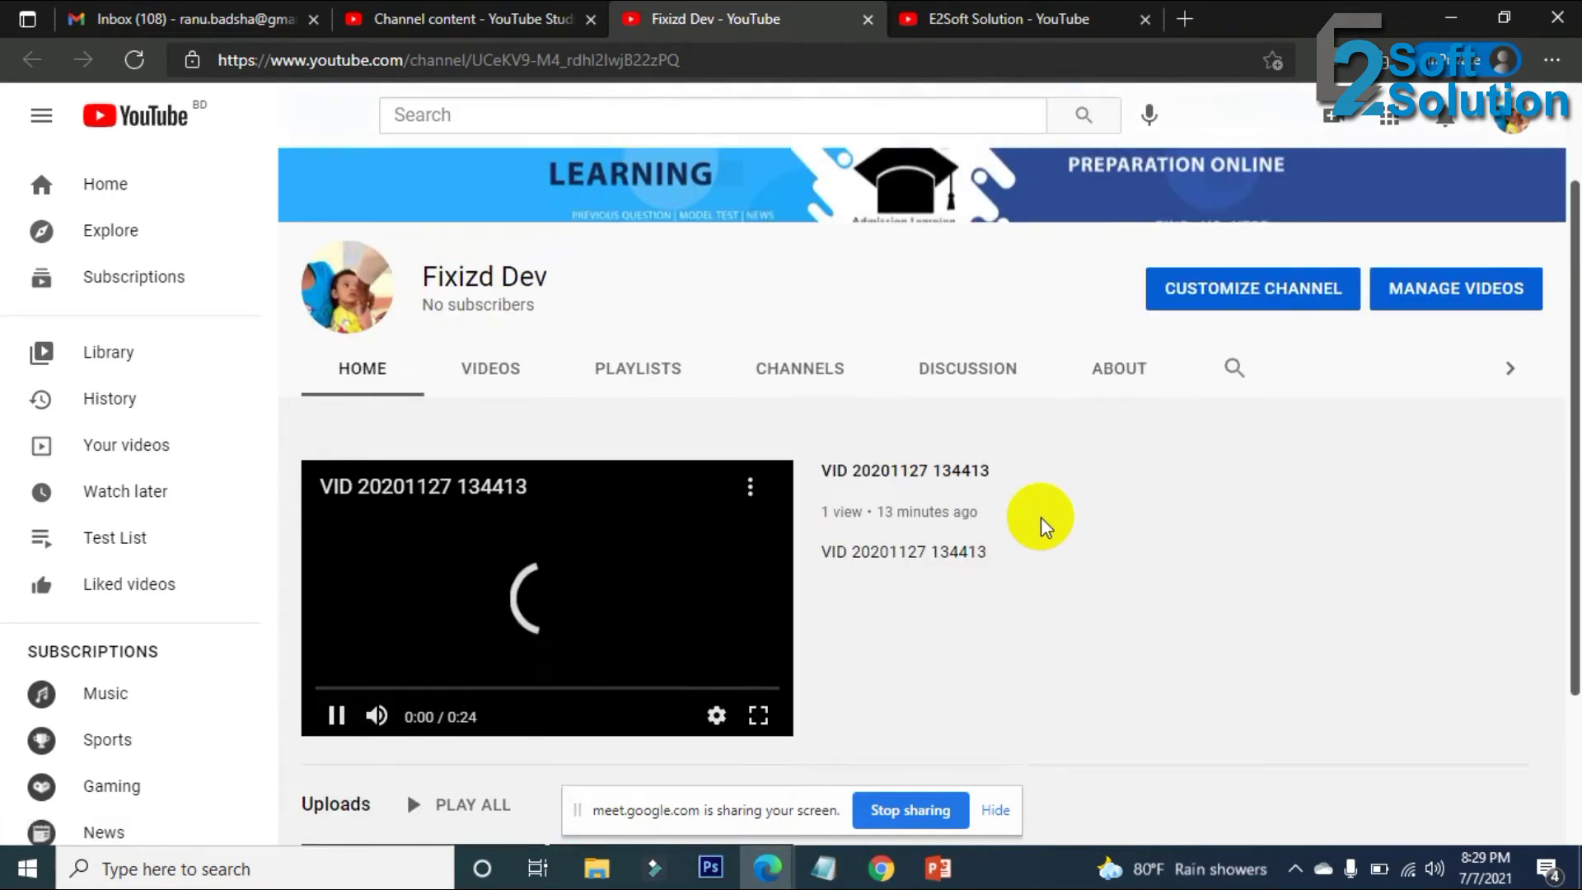
left_click(1248, 424)
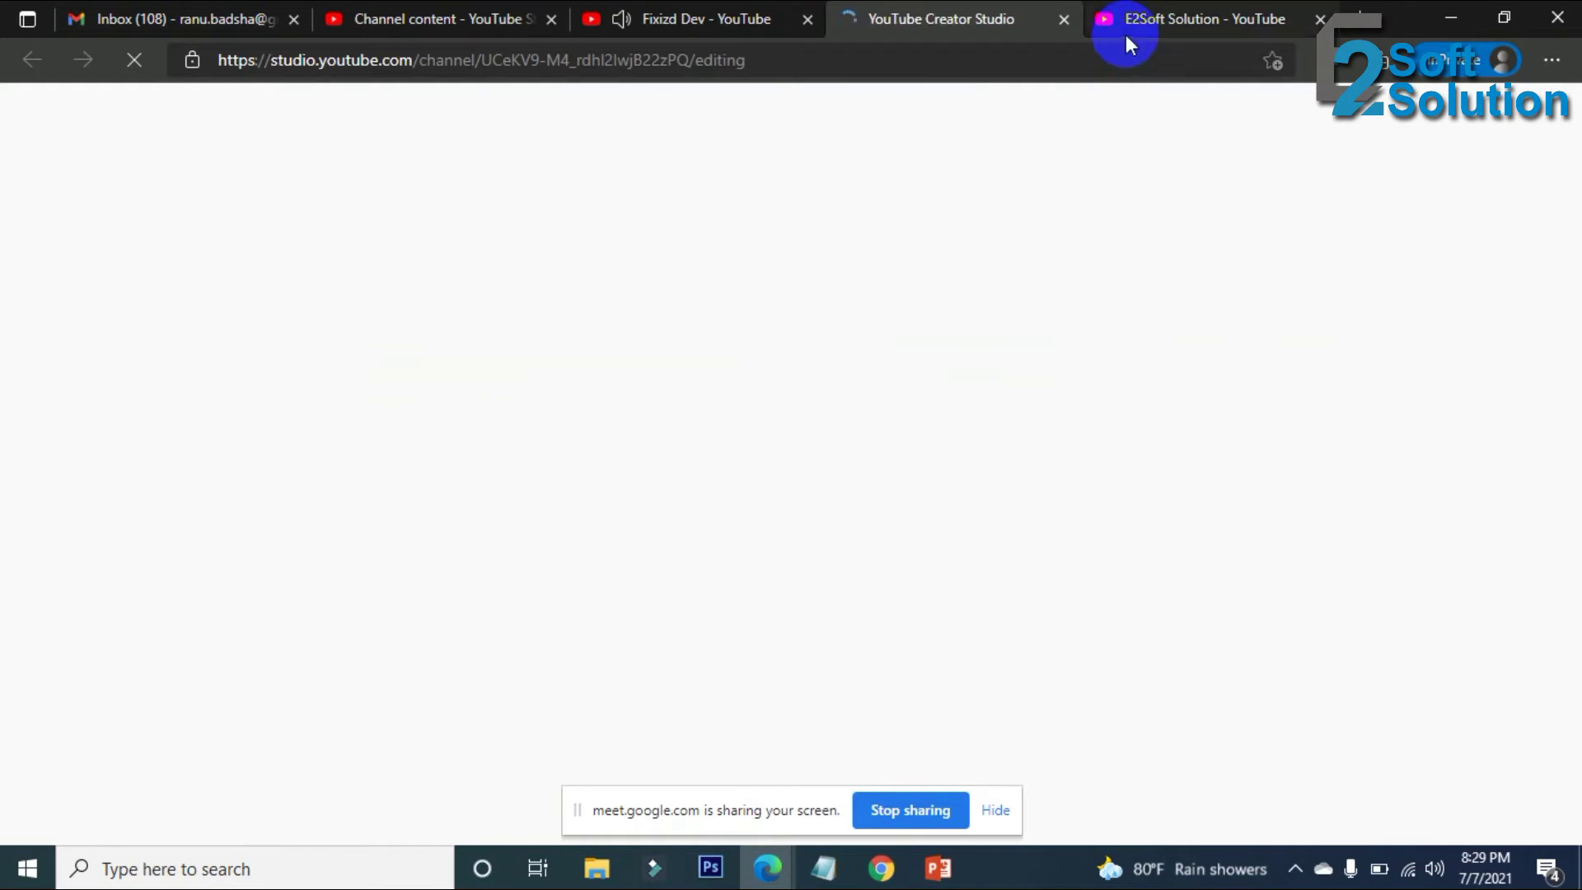
Close the E2Soft Solution channel tab and add a single-playlist section for Test List to your channel's featured sections.
middle_click(1179, 18)
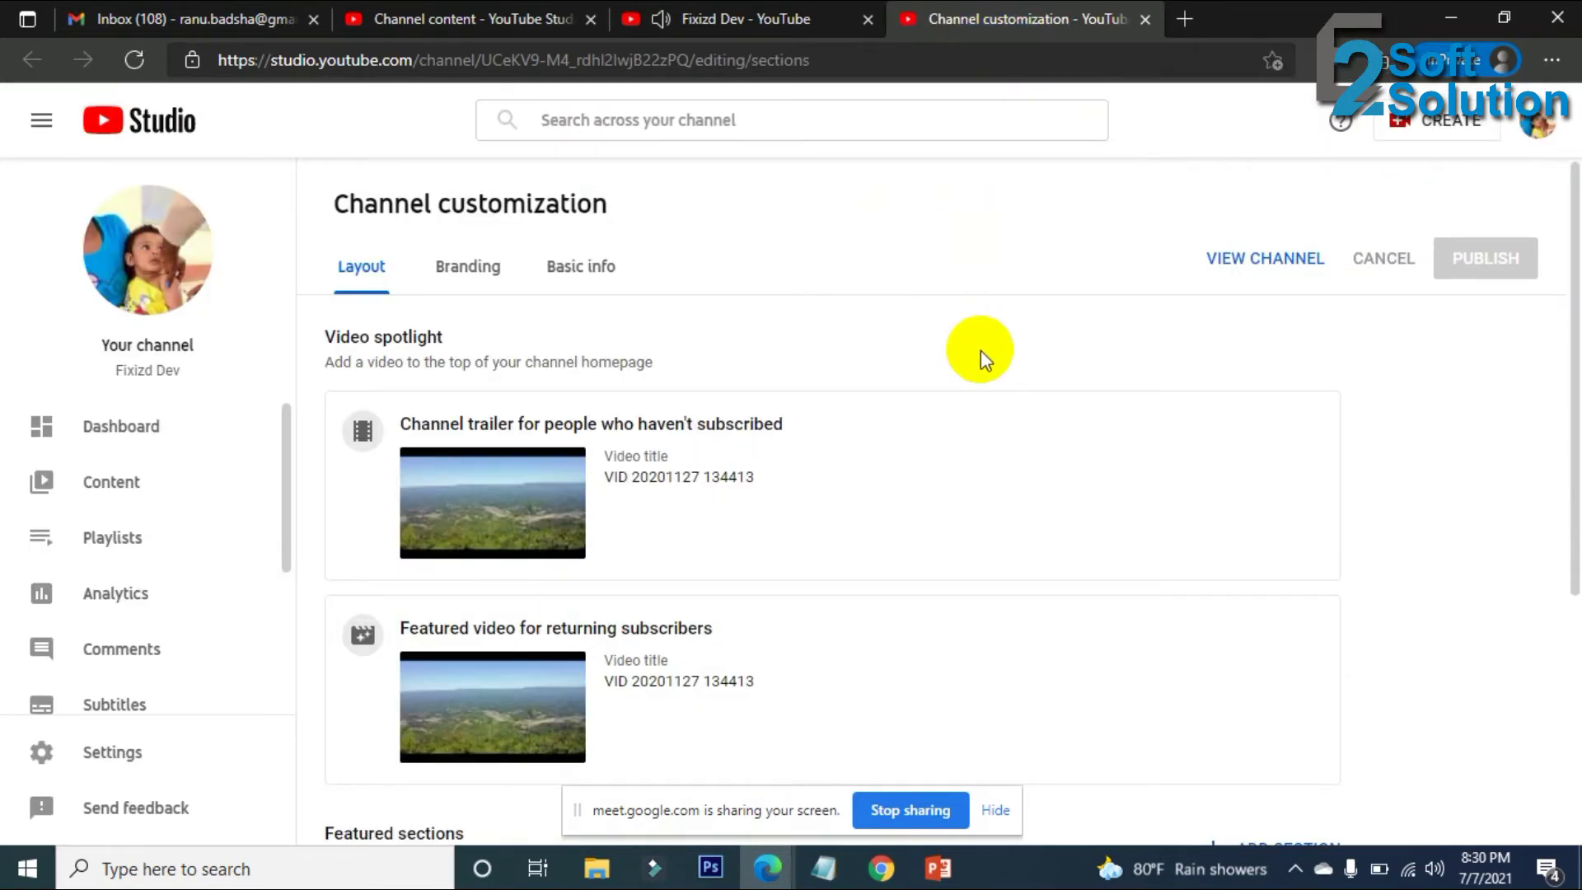
scroll(723, 399, "down", 5)
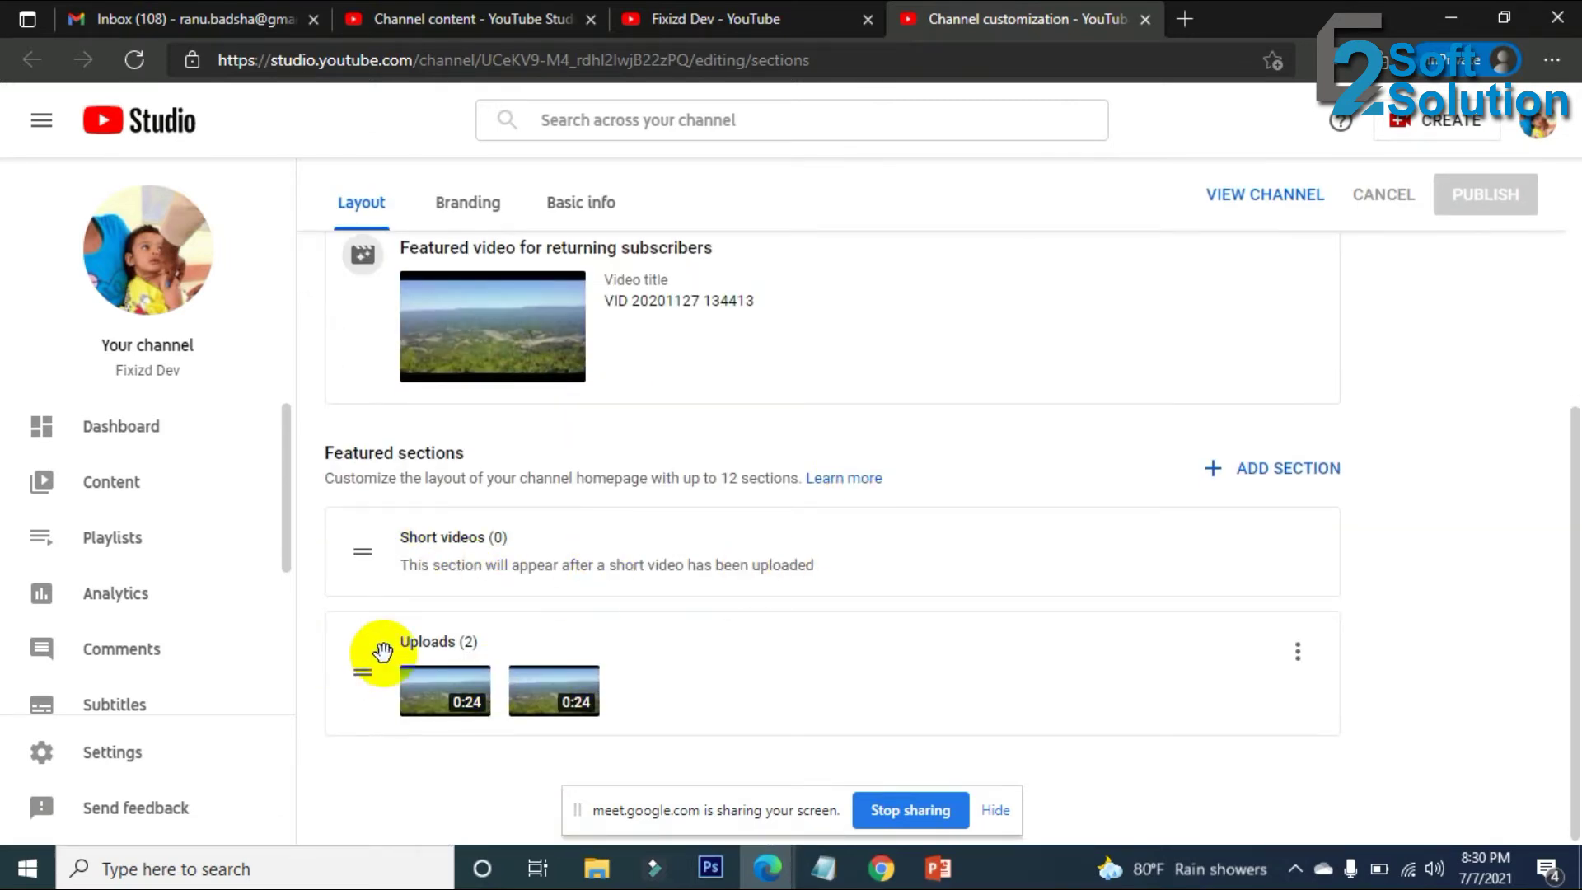
left_click(1298, 476)
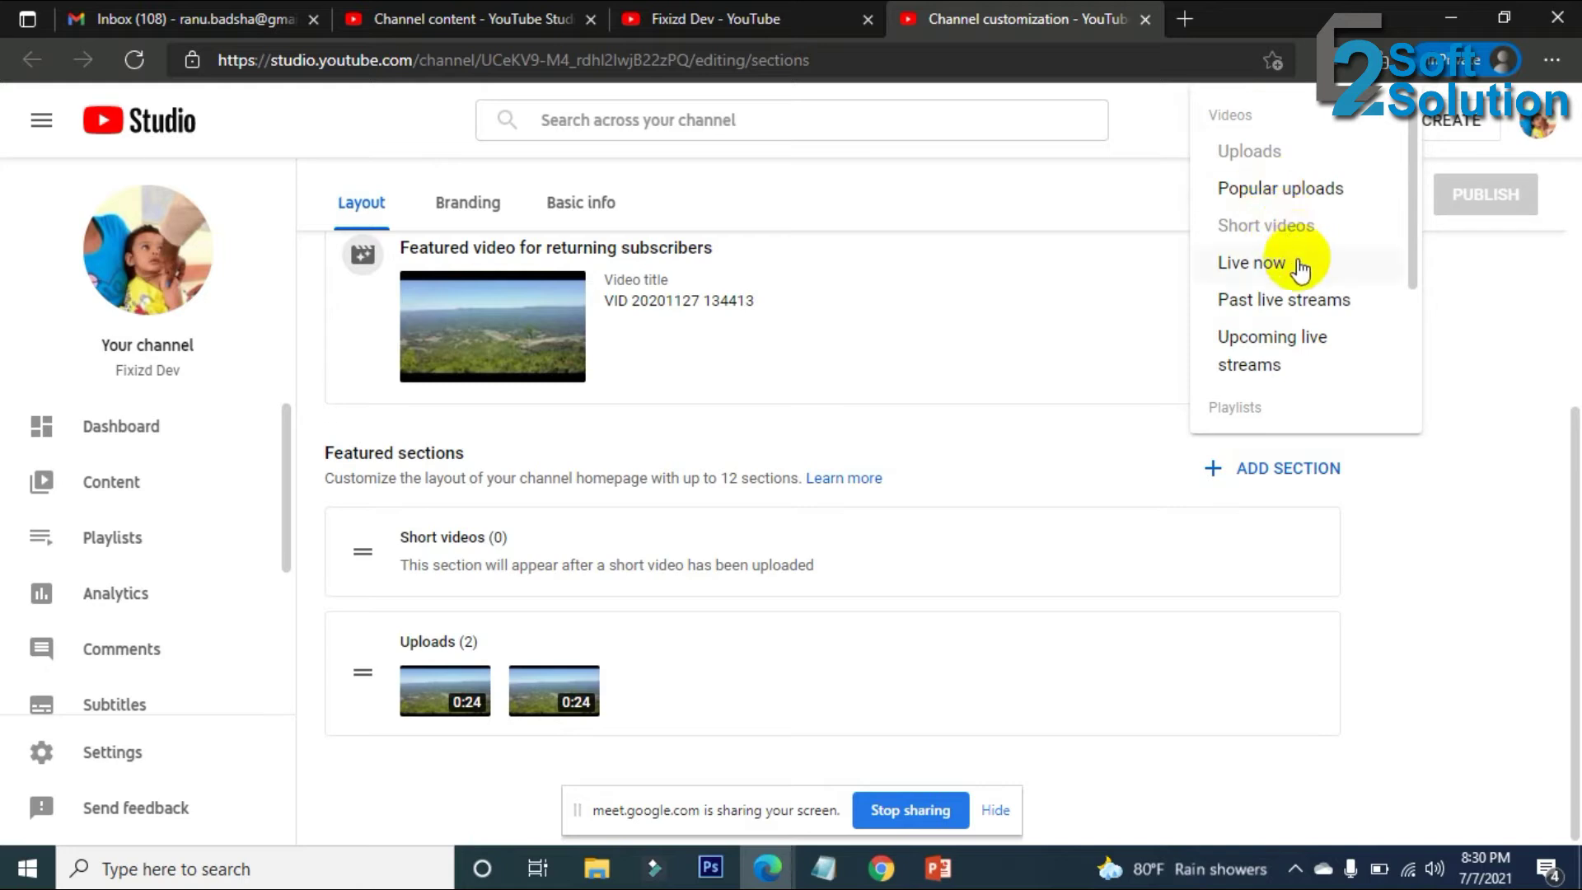
scroll(1279, 360, "down", 3)
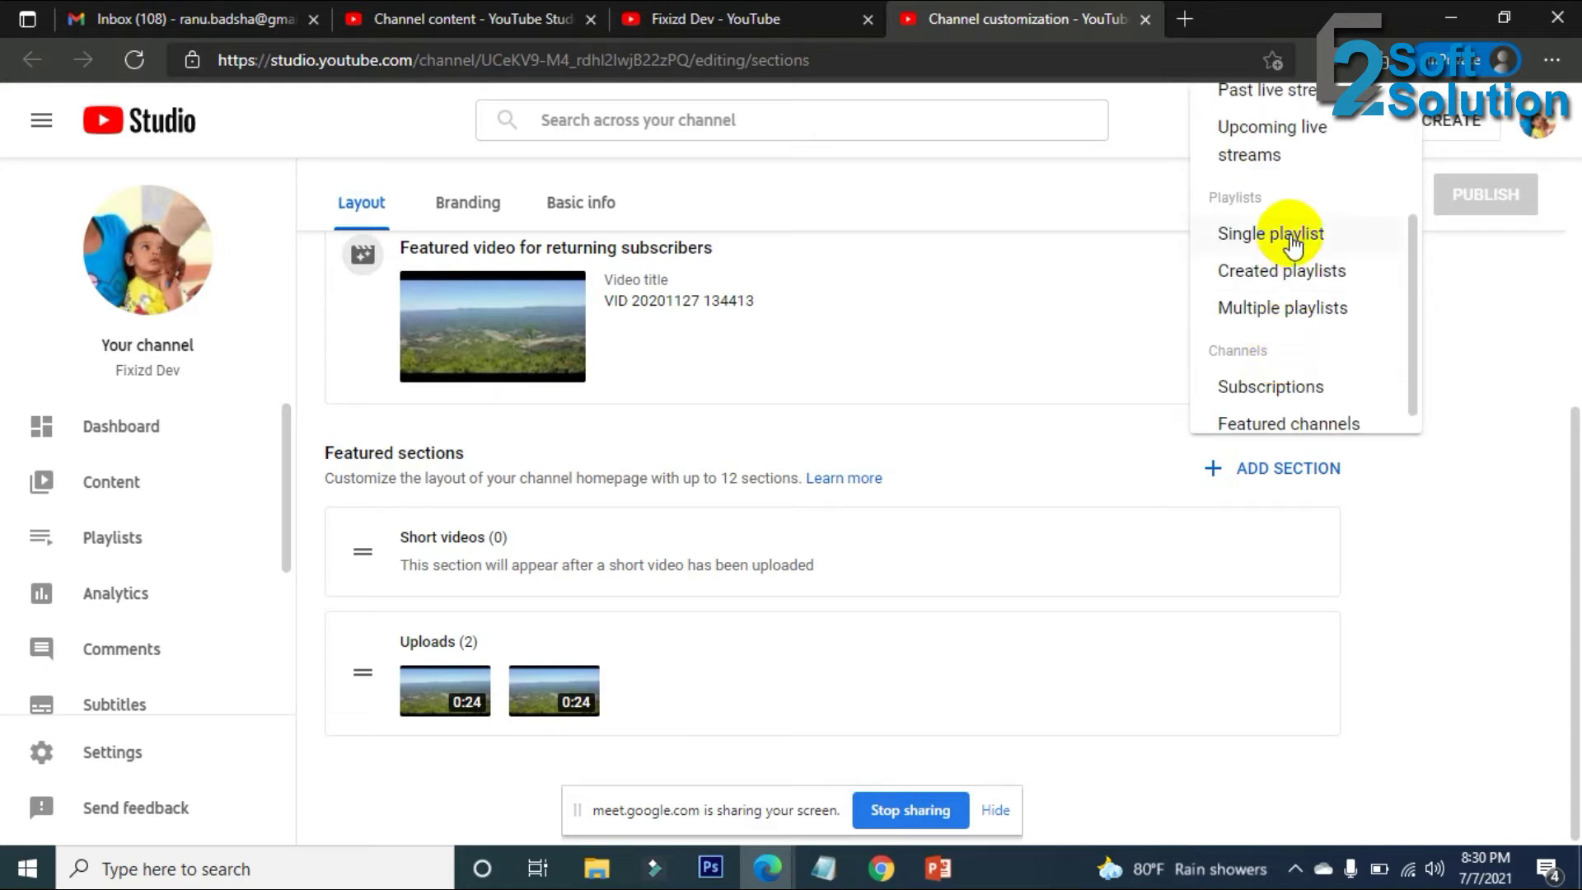
scroll(1292, 245, "up", 2)
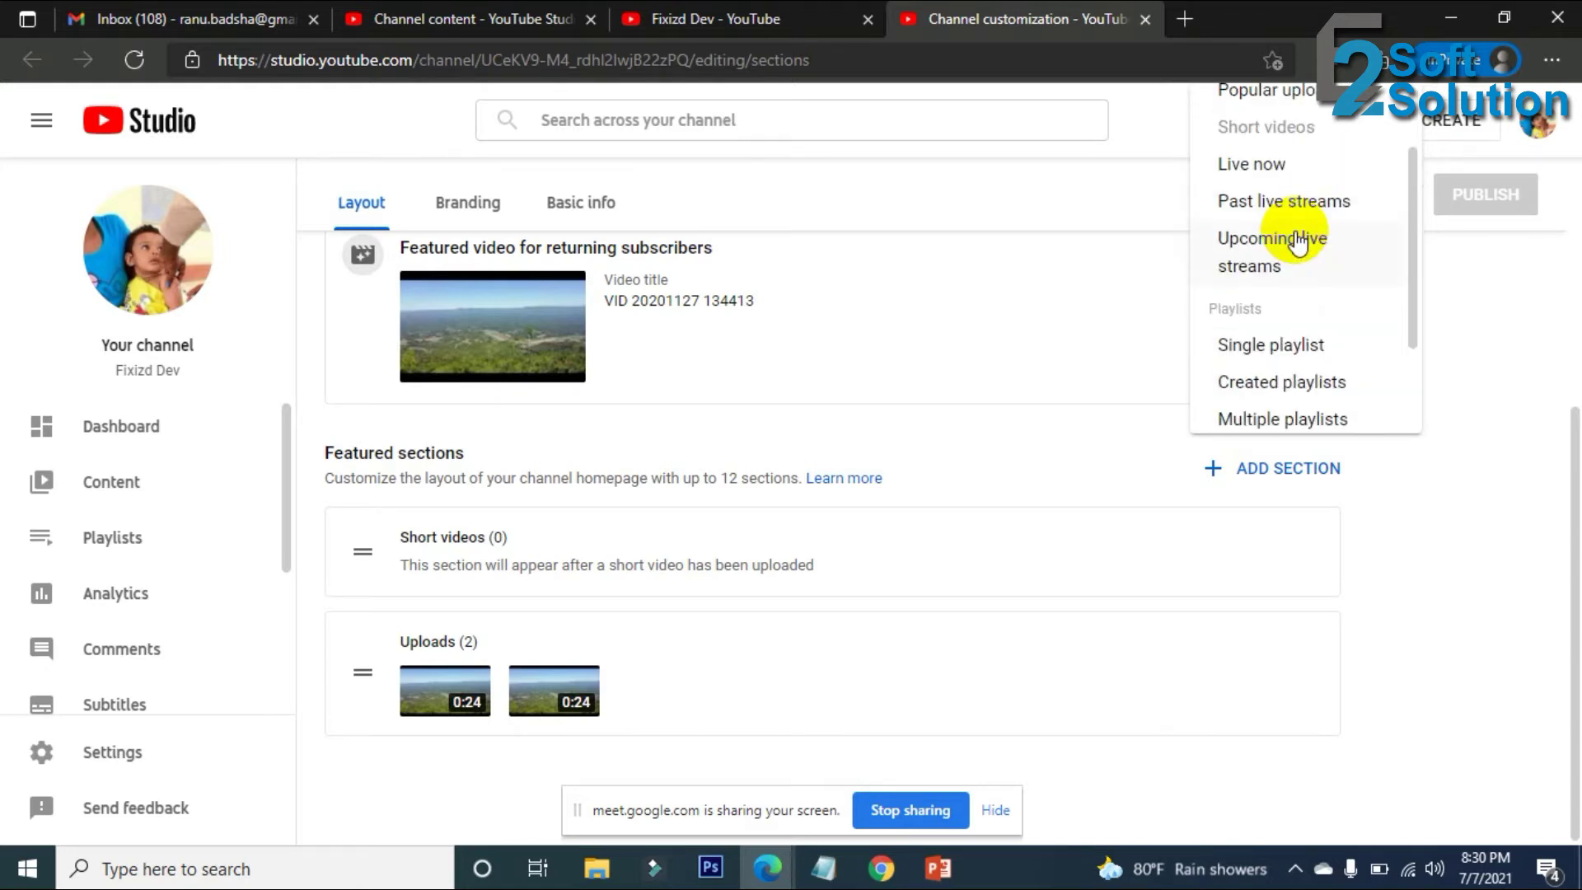
scroll(1286, 262, "down", 2)
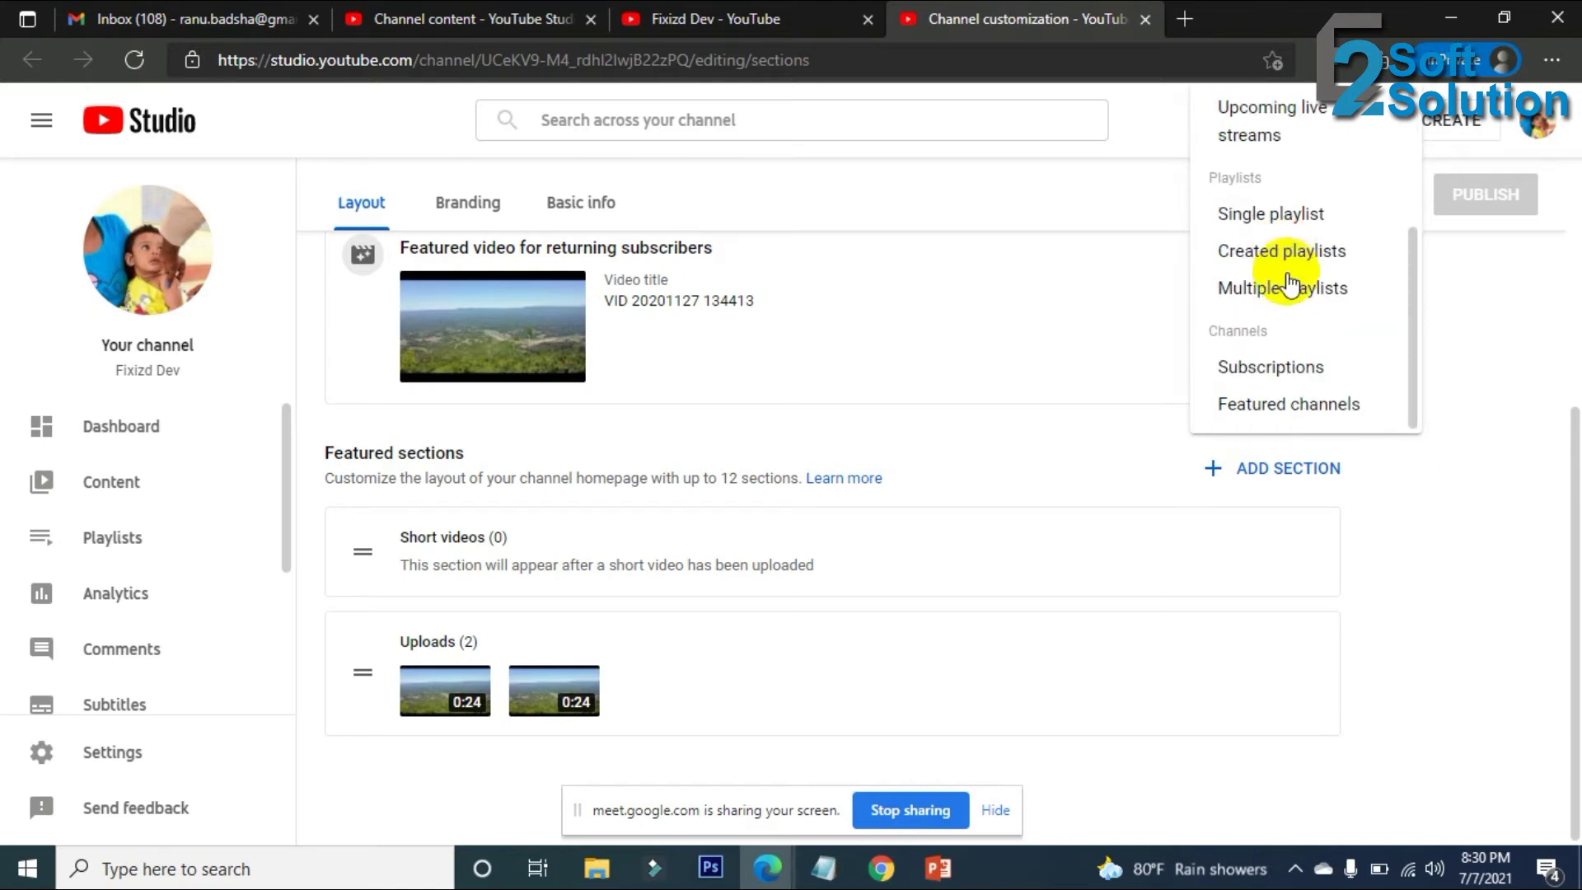
left_click(1300, 216)
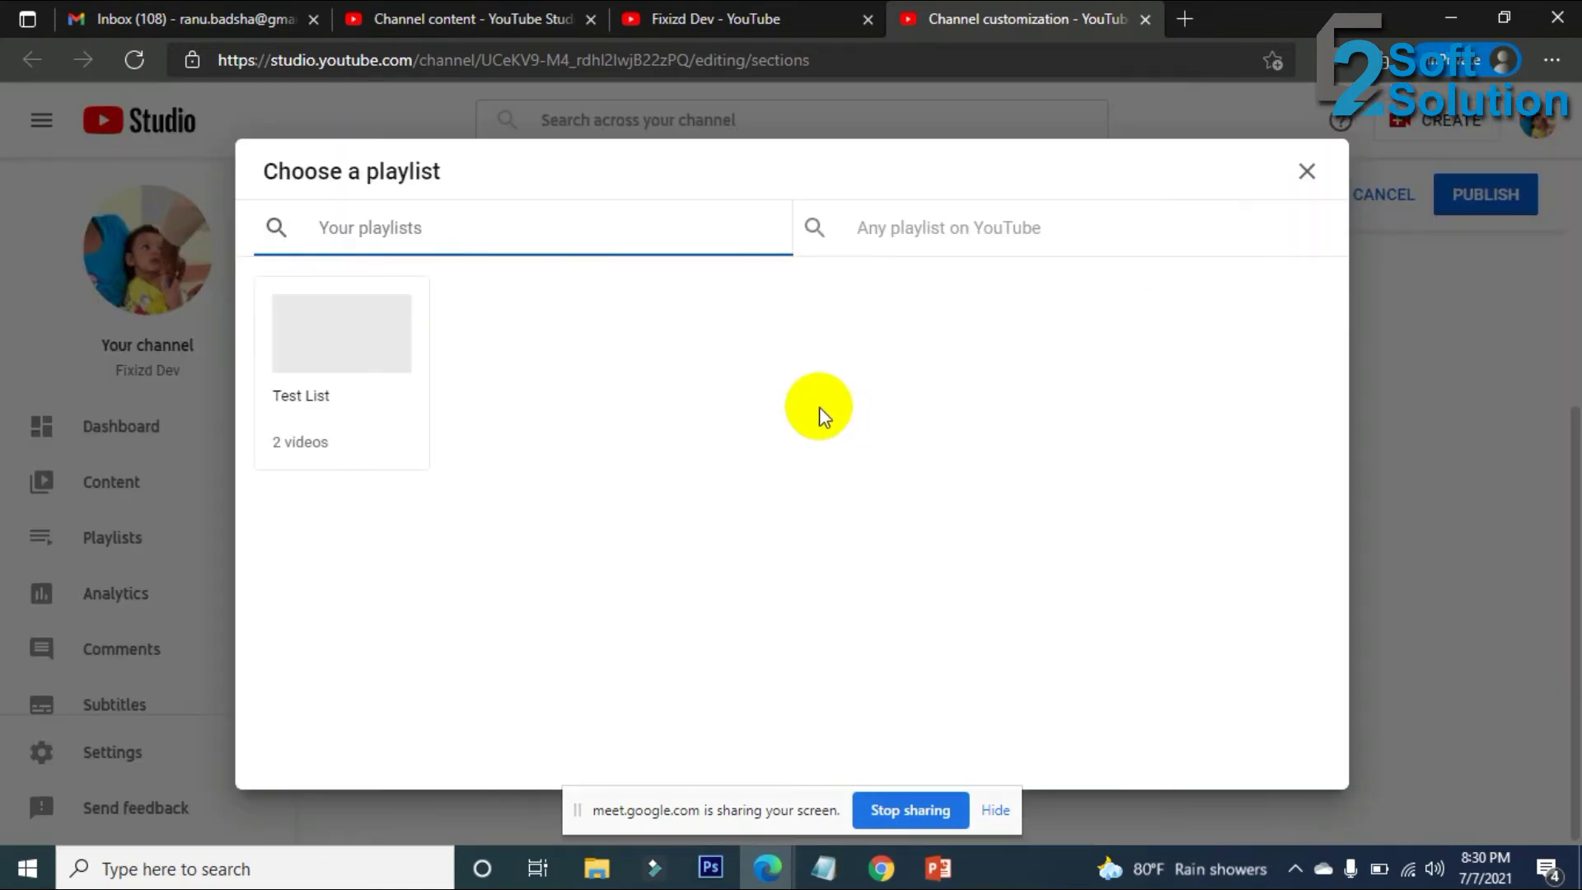
left_click(353, 348)
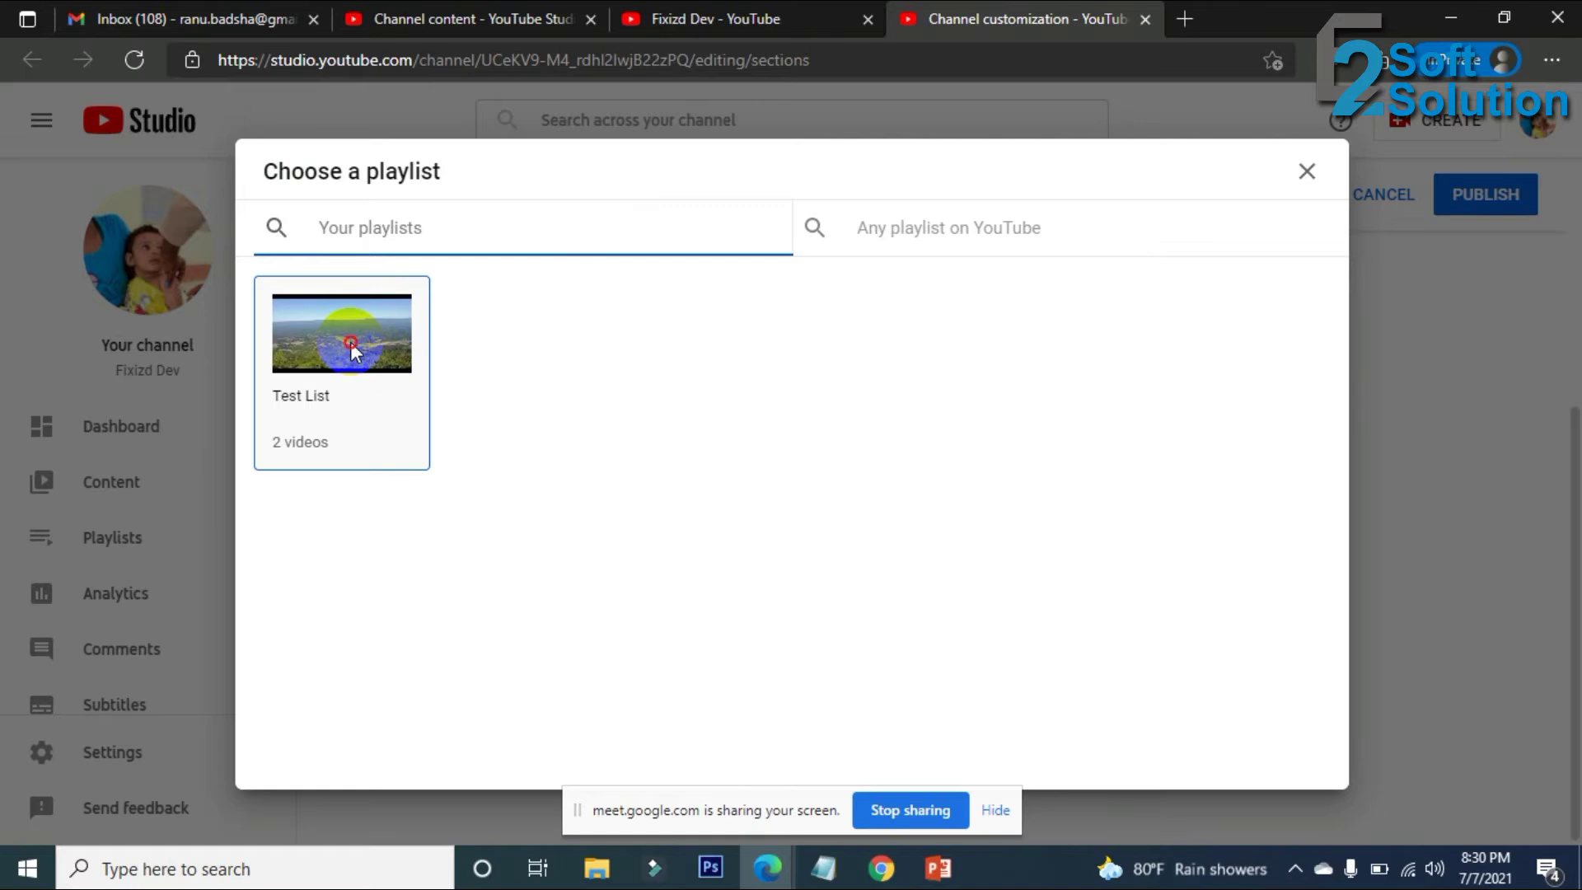
Add a second single-playlist section to the channel's featured sections, choosing the Test List playlist again.
scroll(976, 511, "down", 2)
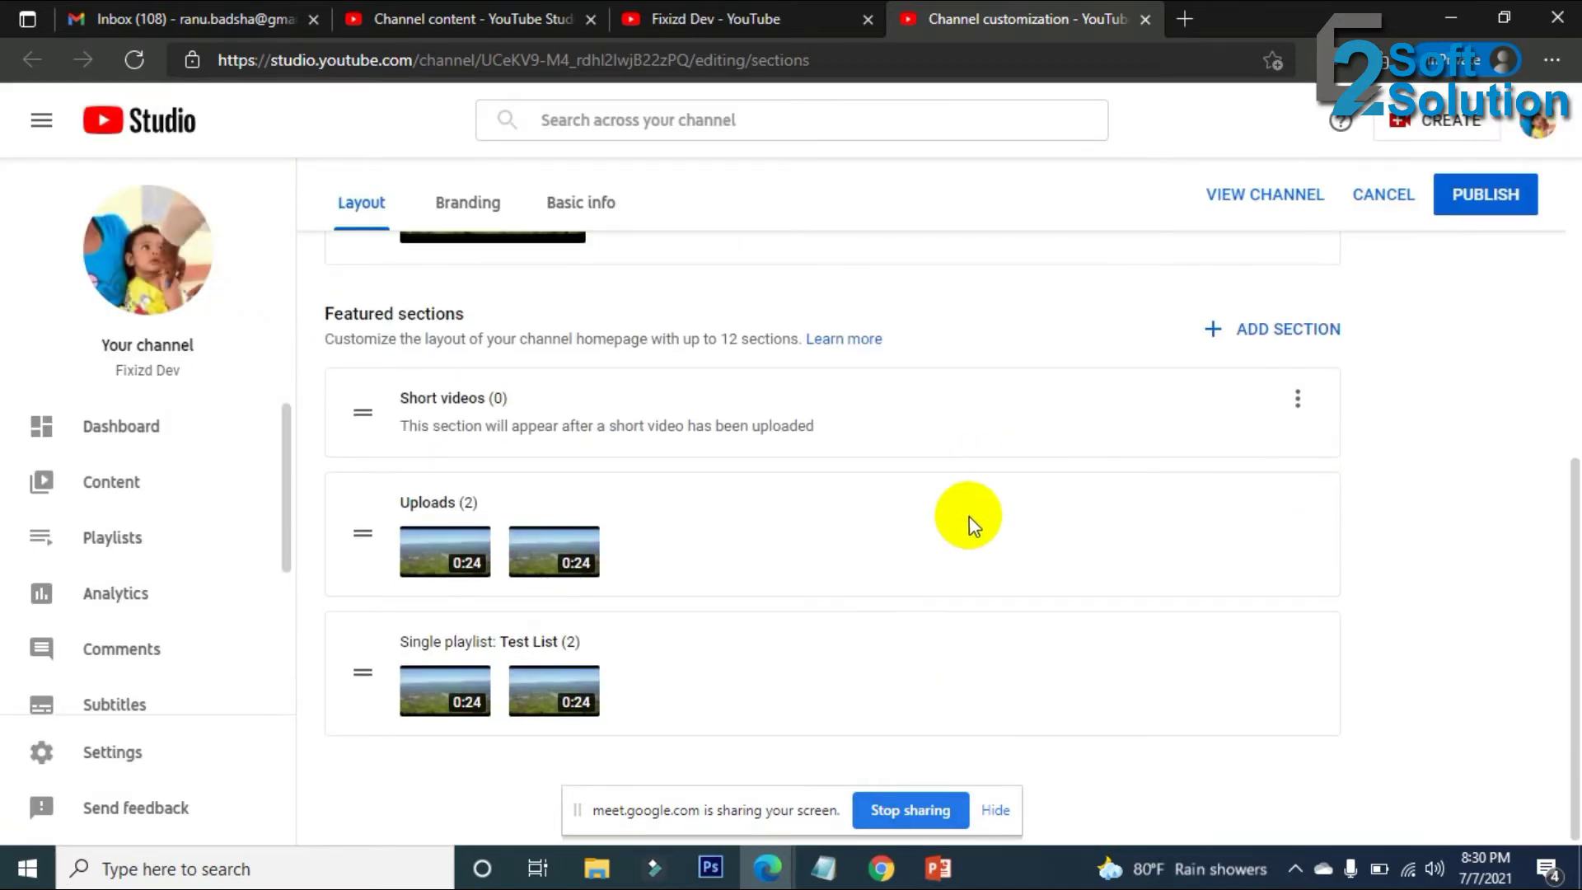
left_click(1301, 338)
scroll(1203, 495, "down", 2)
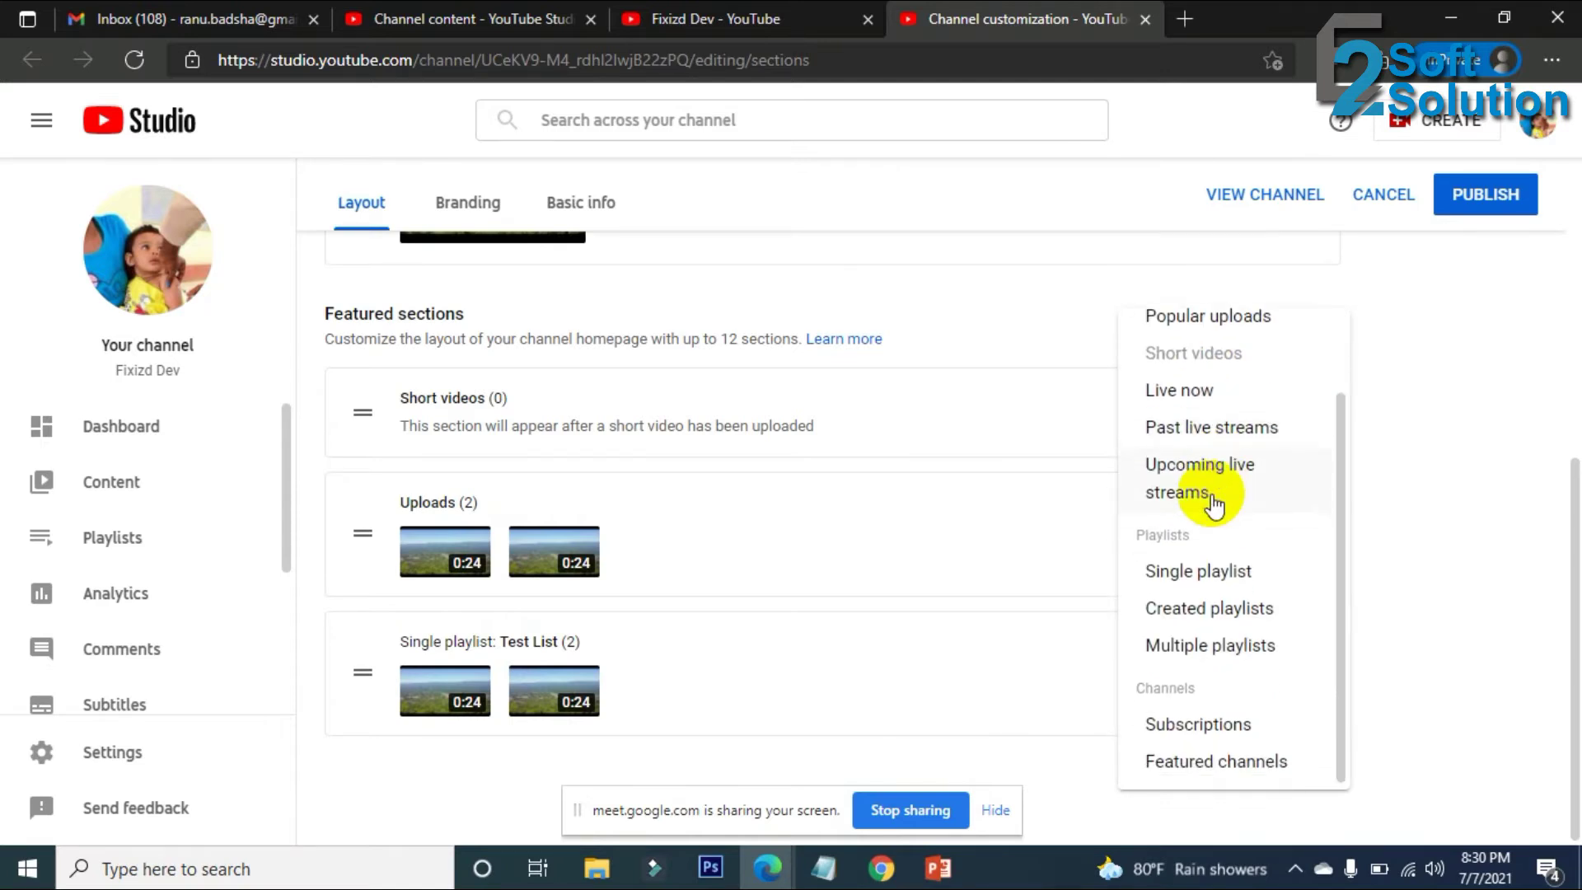
left_click(1197, 571)
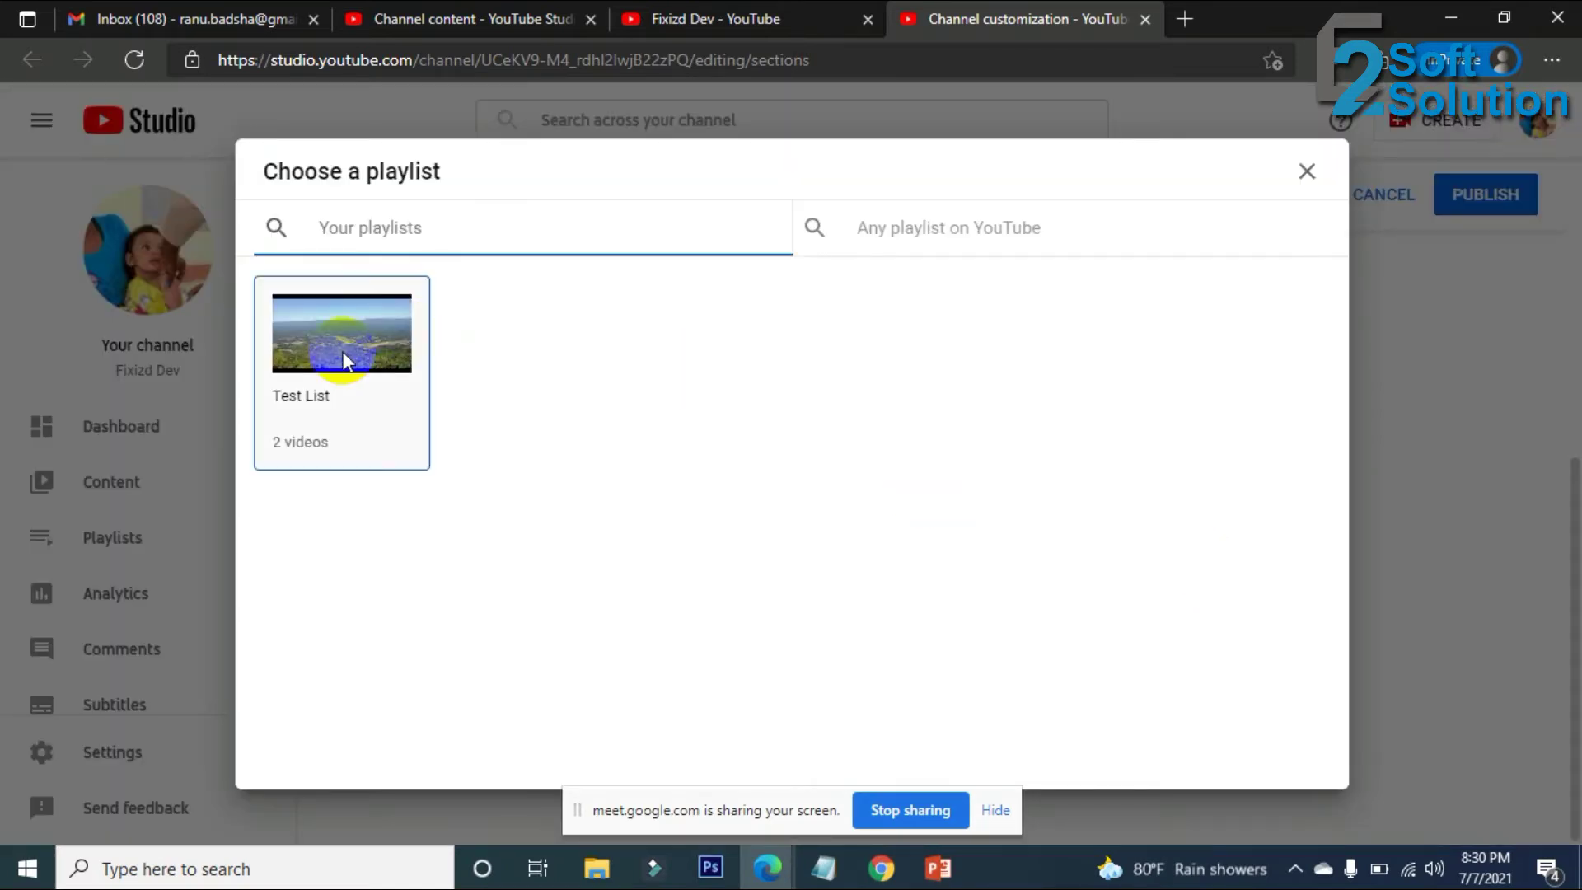
left_click(342, 351)
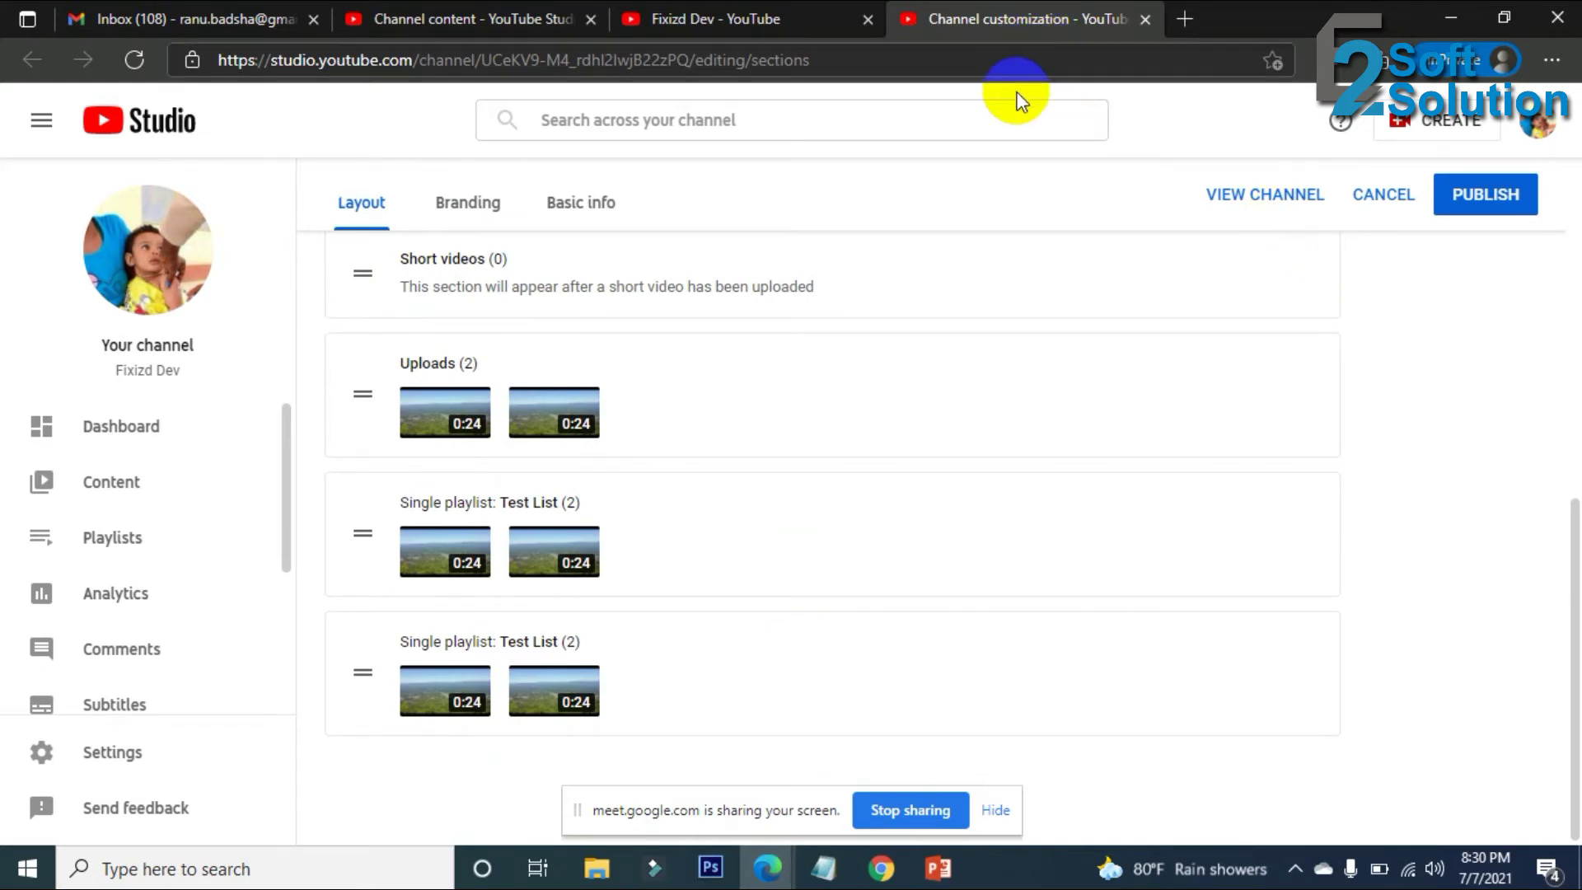
left_click(796, 21)
left_click(1038, 20)
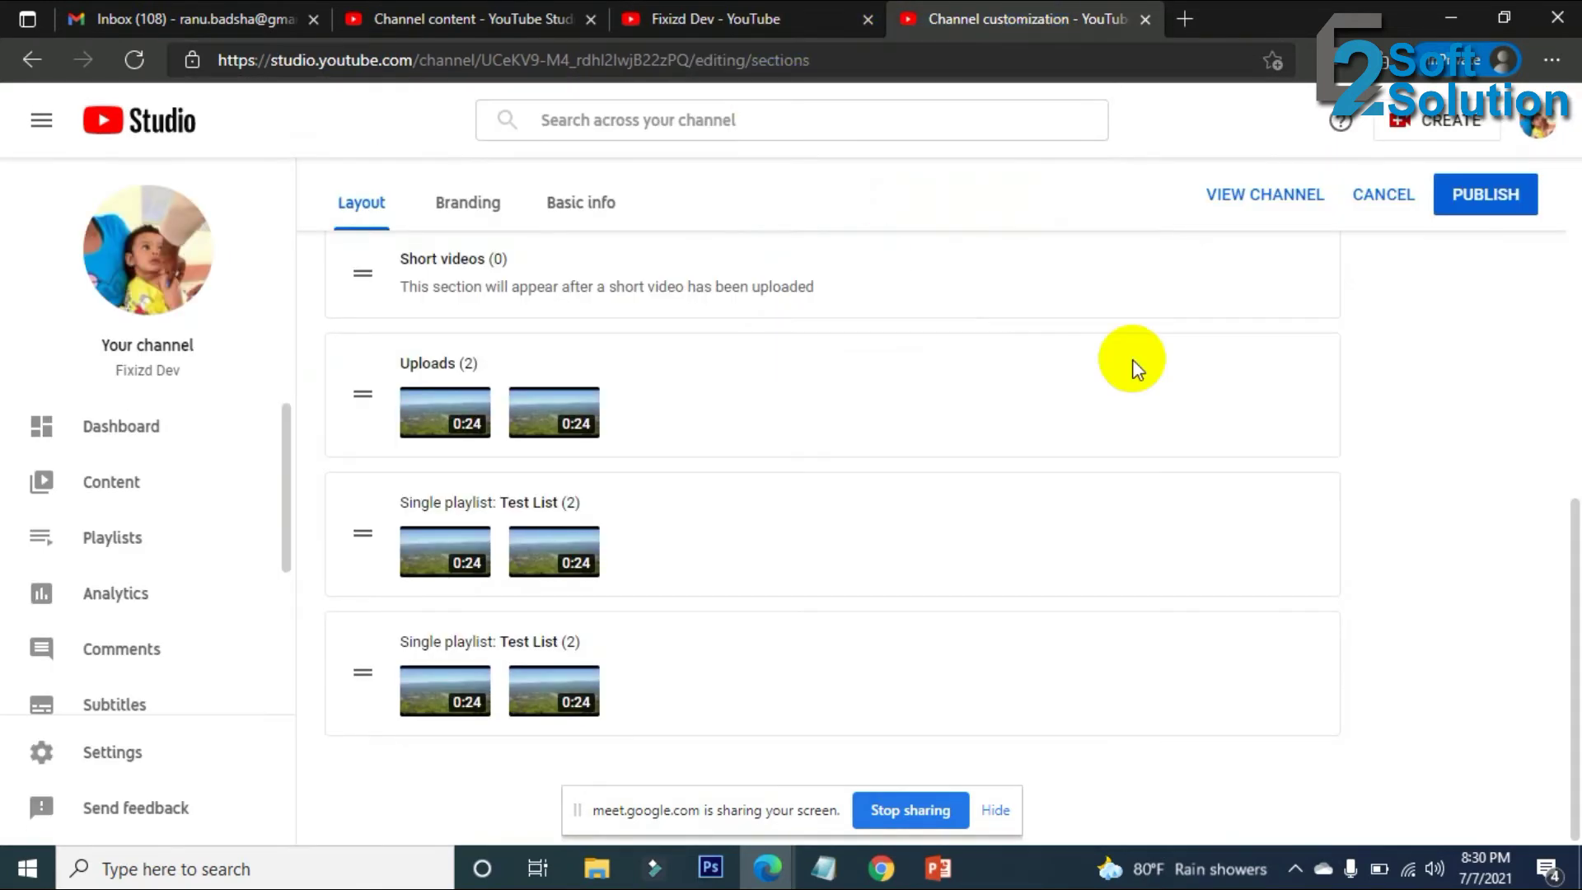
Add a third single-playlist section using Test List to the channel's featured sections.
scroll(1139, 606, "up", 4)
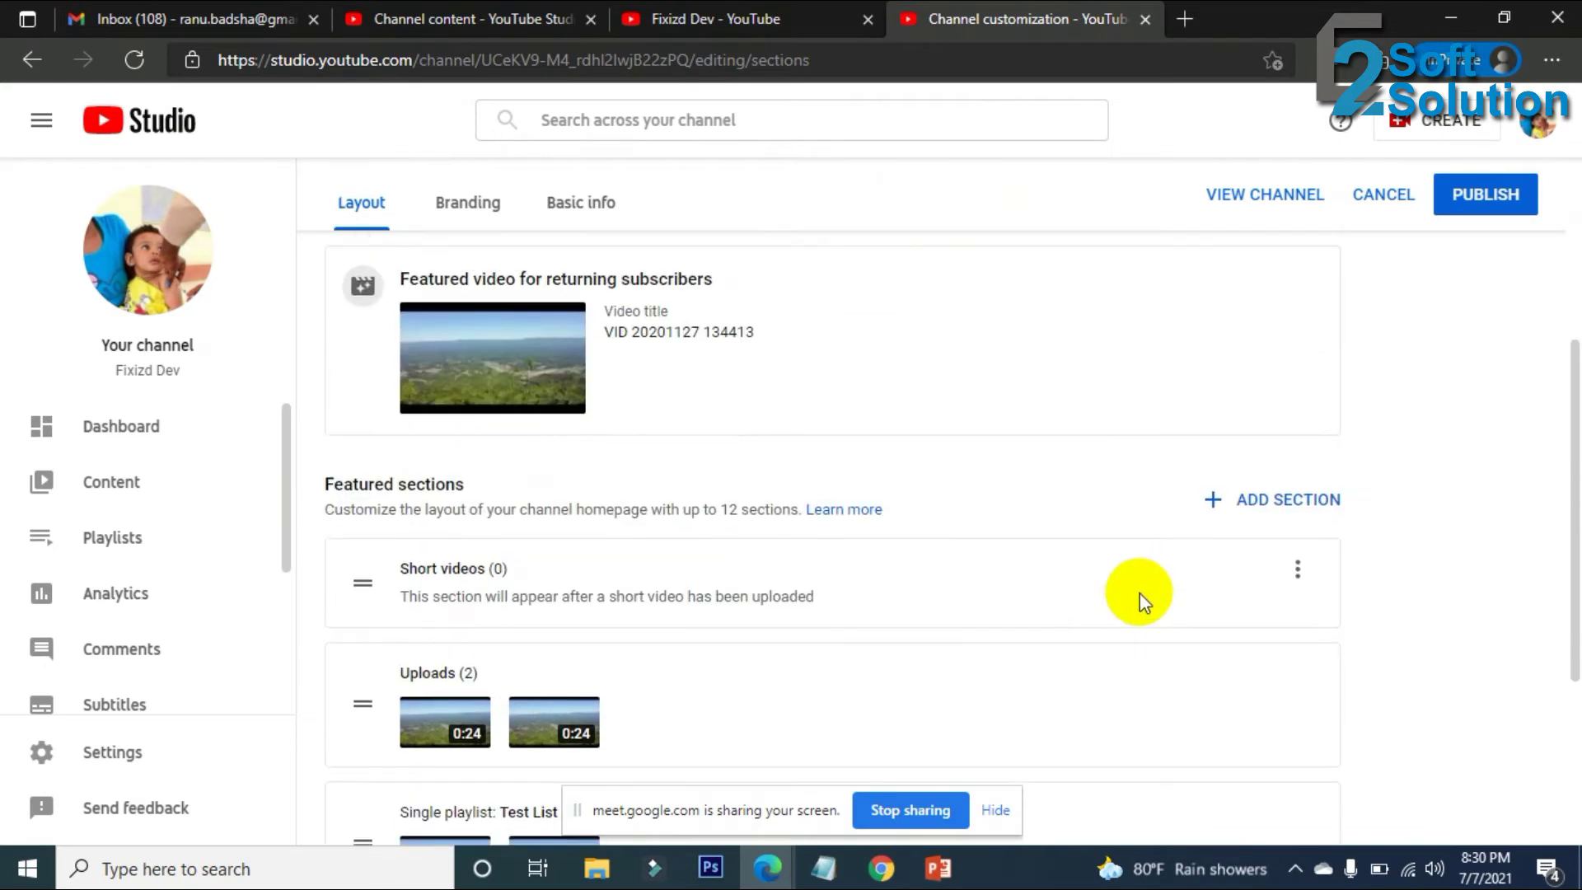
left_click(1216, 504)
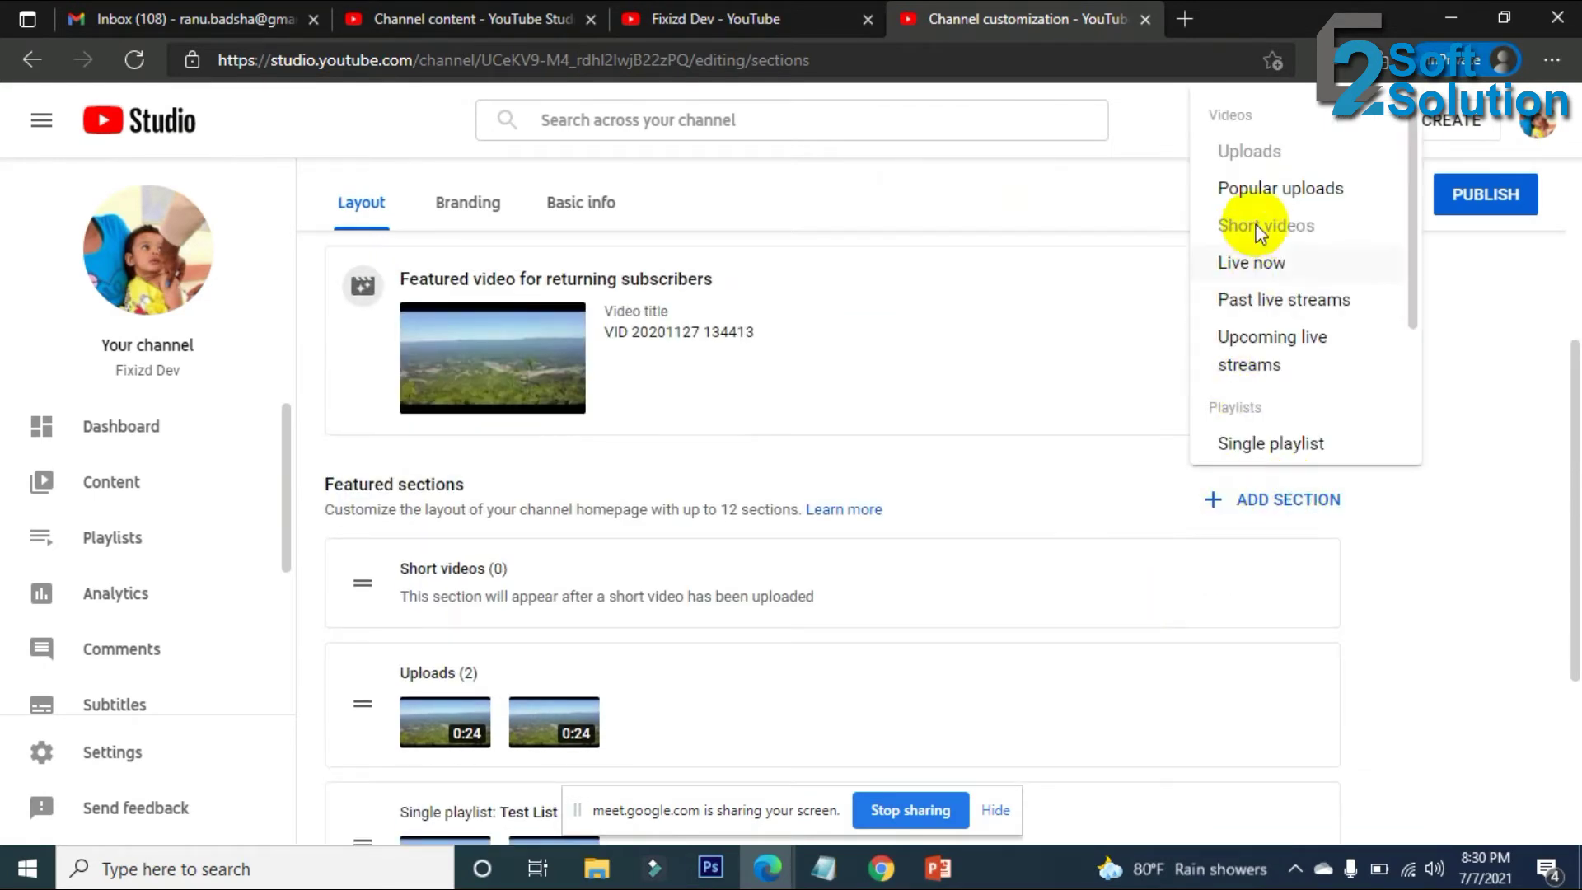
scroll(1292, 323, "down", 2)
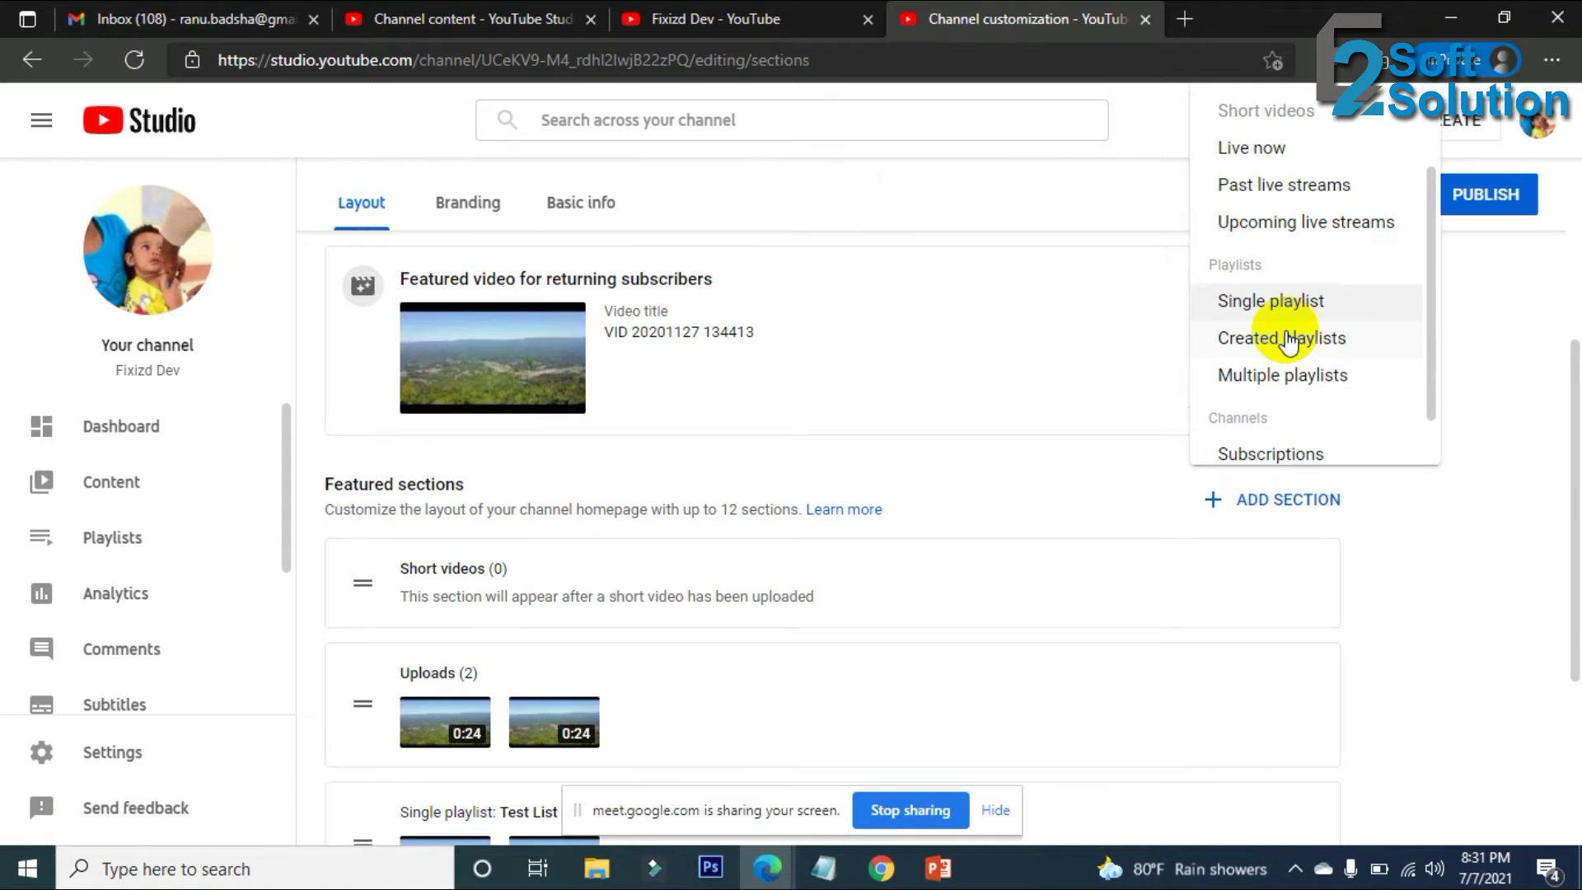
left_click(1294, 328)
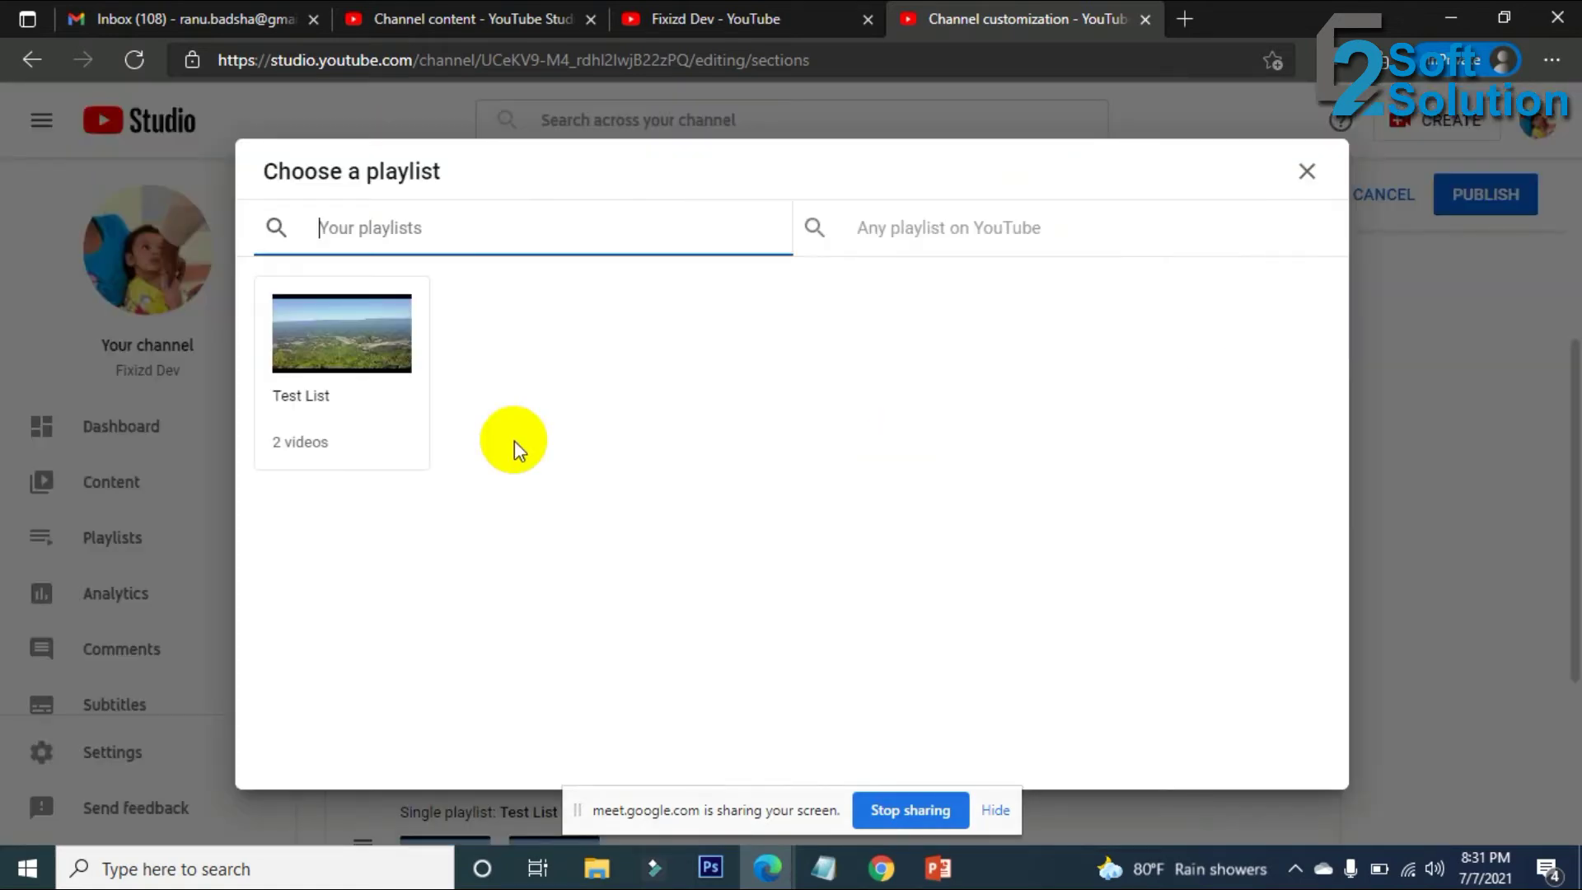
left_click(346, 367)
scroll(858, 537, "down", 3)
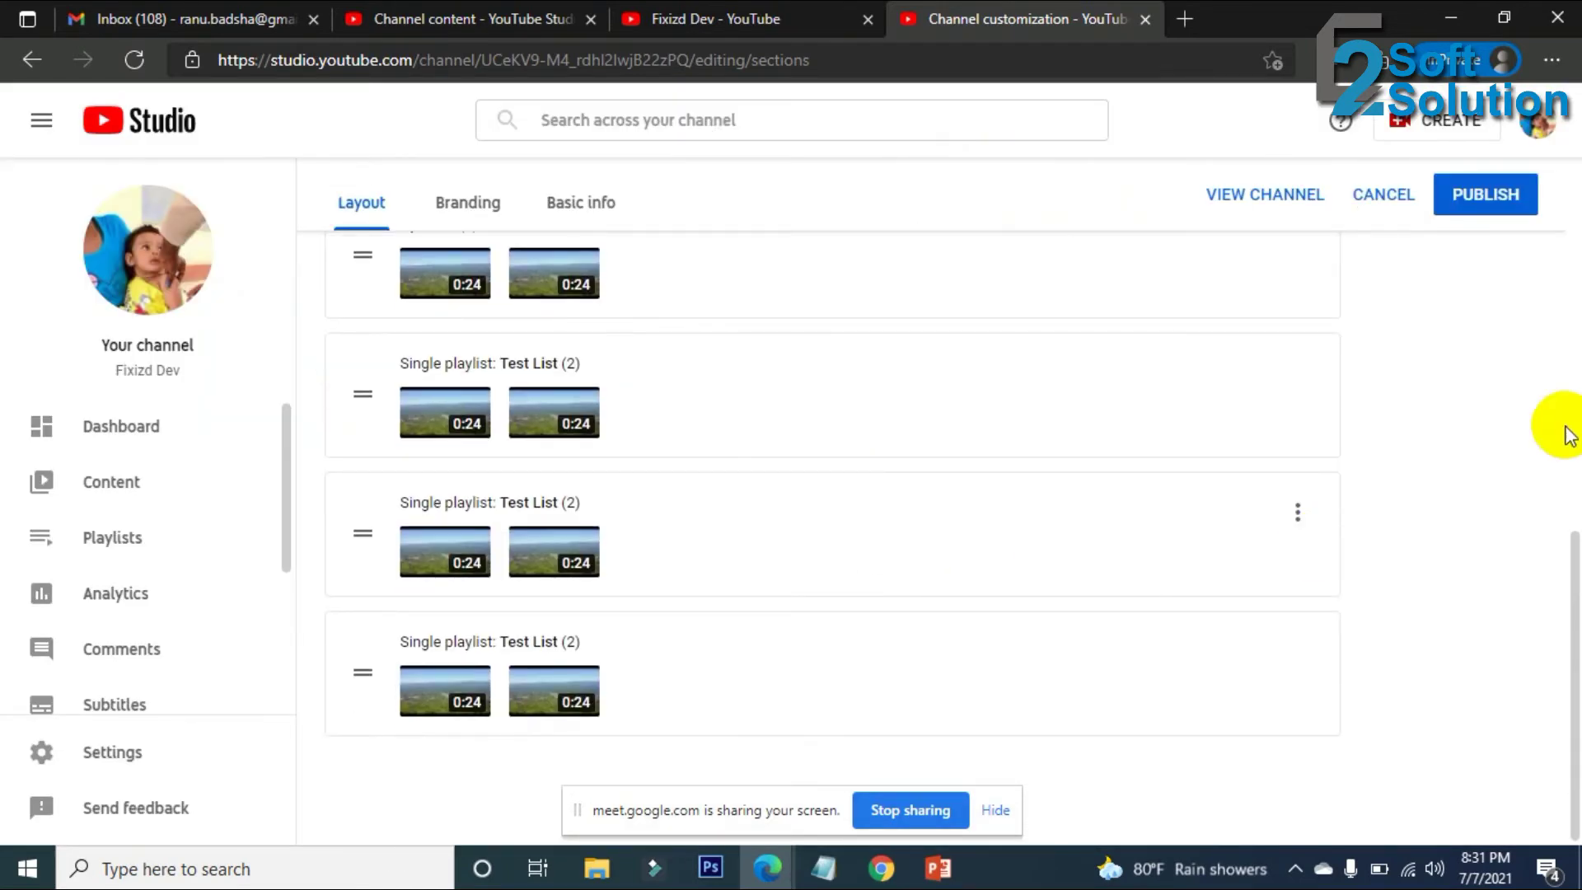
Publish the channel layout changes and open the public channel page, closing the older channel page tab.
scroll(1354, 527, "up", 7)
left_click(1487, 215)
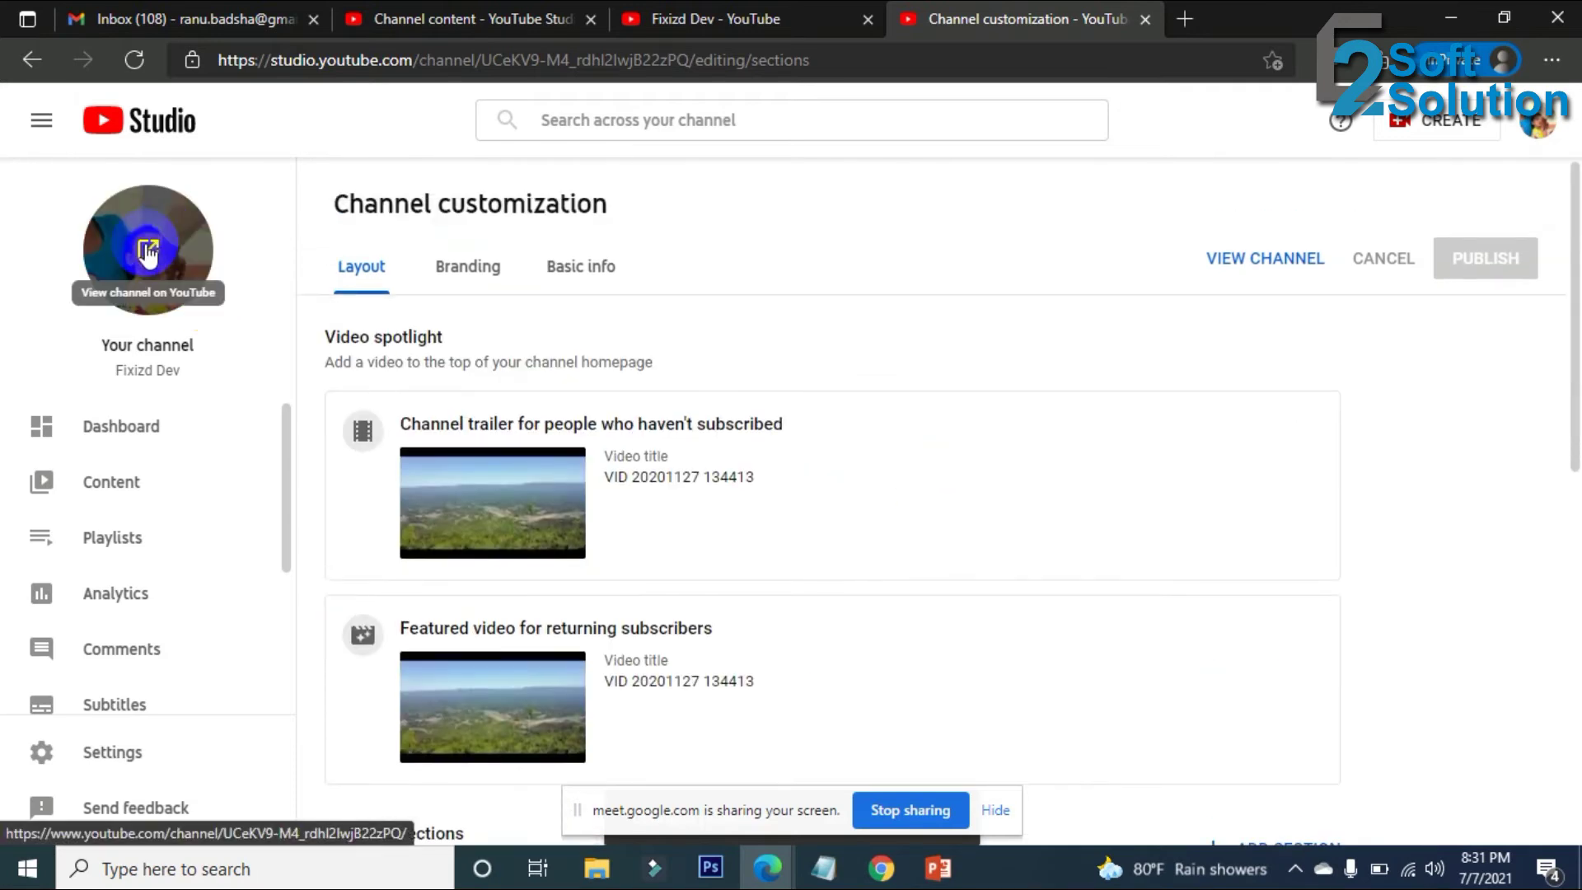
left_click(150, 252)
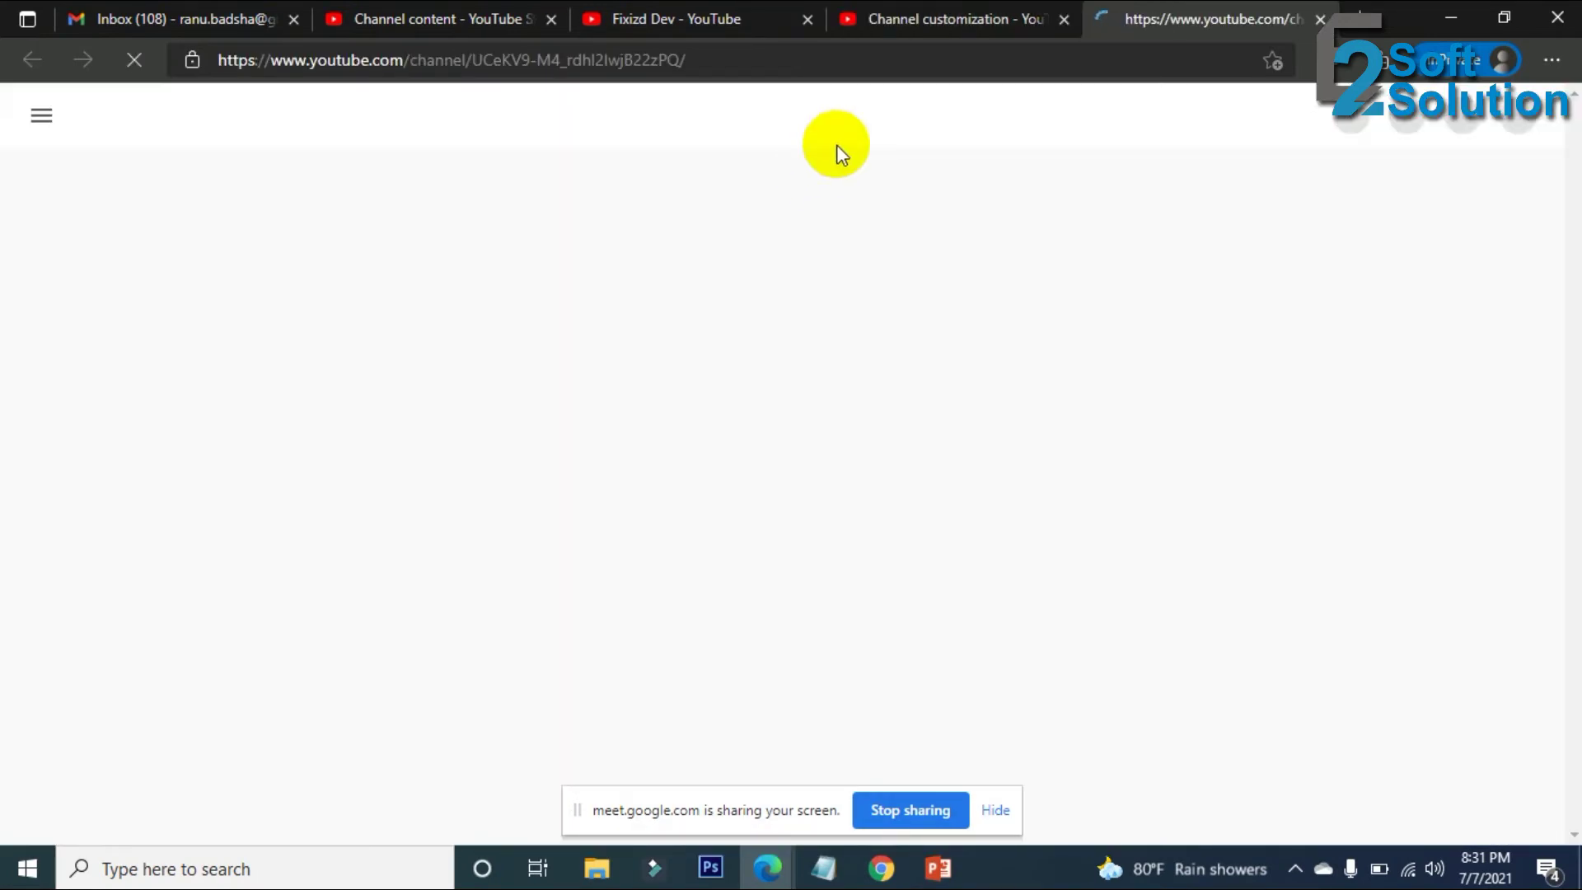
left_click(808, 19)
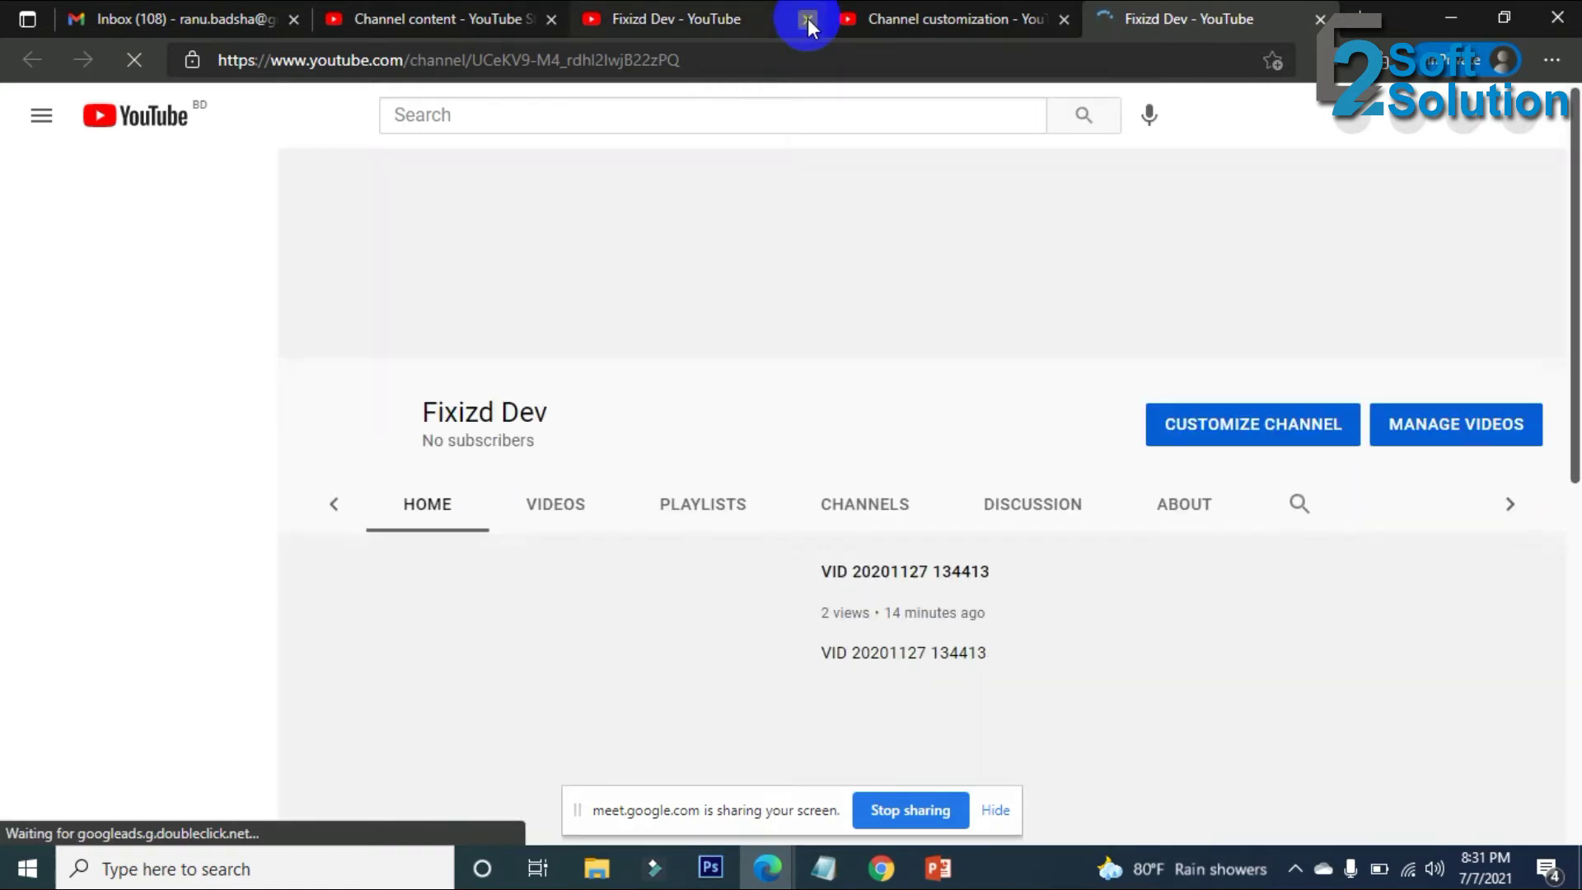
Examine the Uploads and Test List sections on the channel's home page and pause the trailer video.
scroll(939, 349, "down", 8)
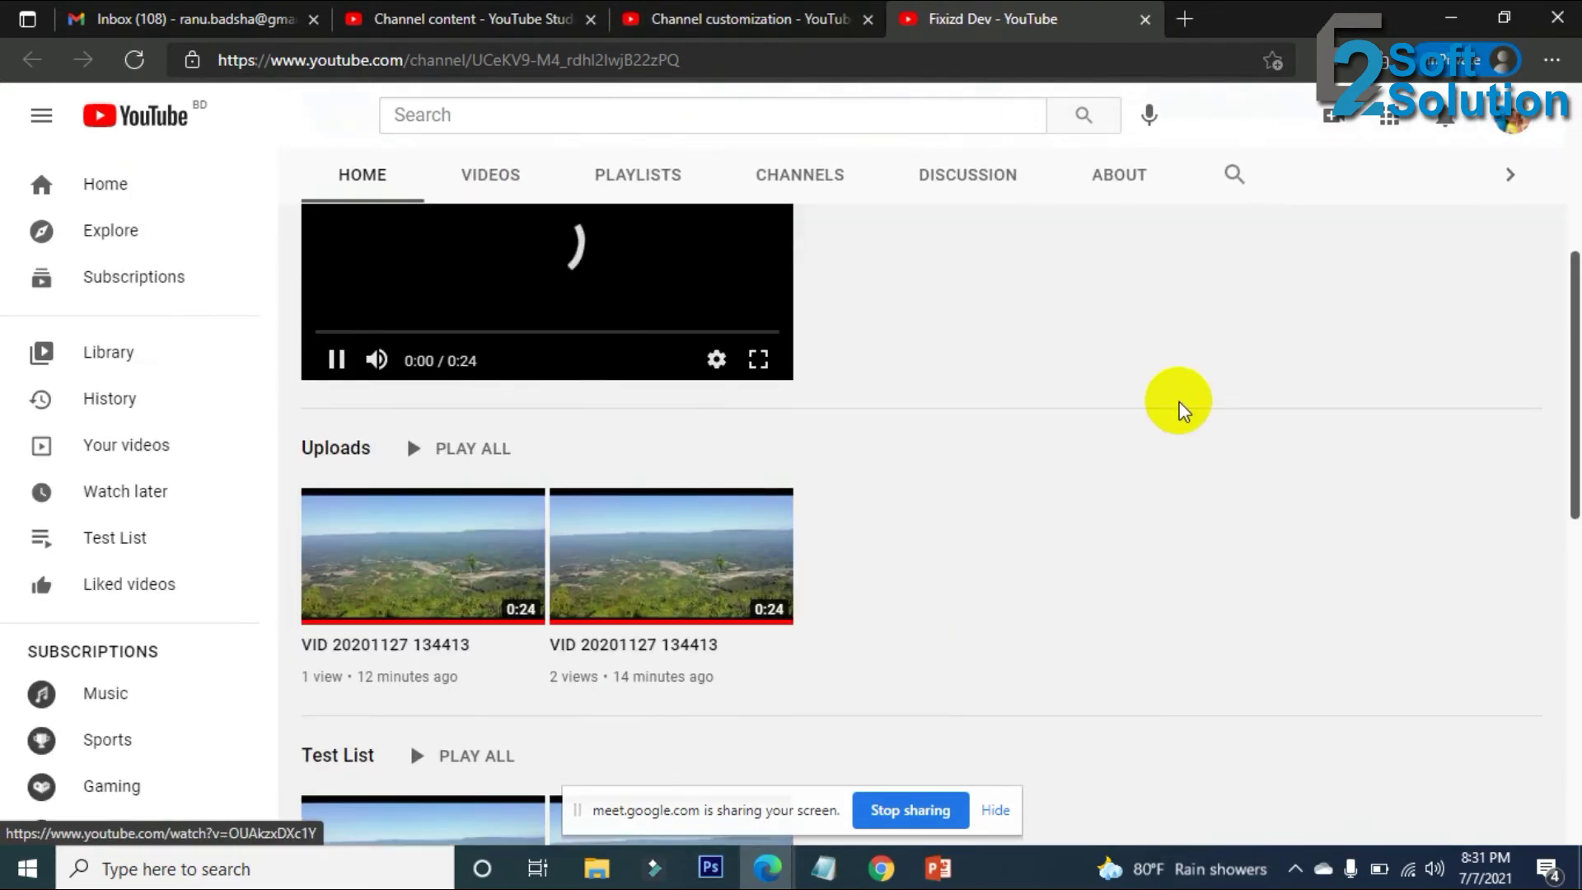
scroll(646, 512, "down", 3)
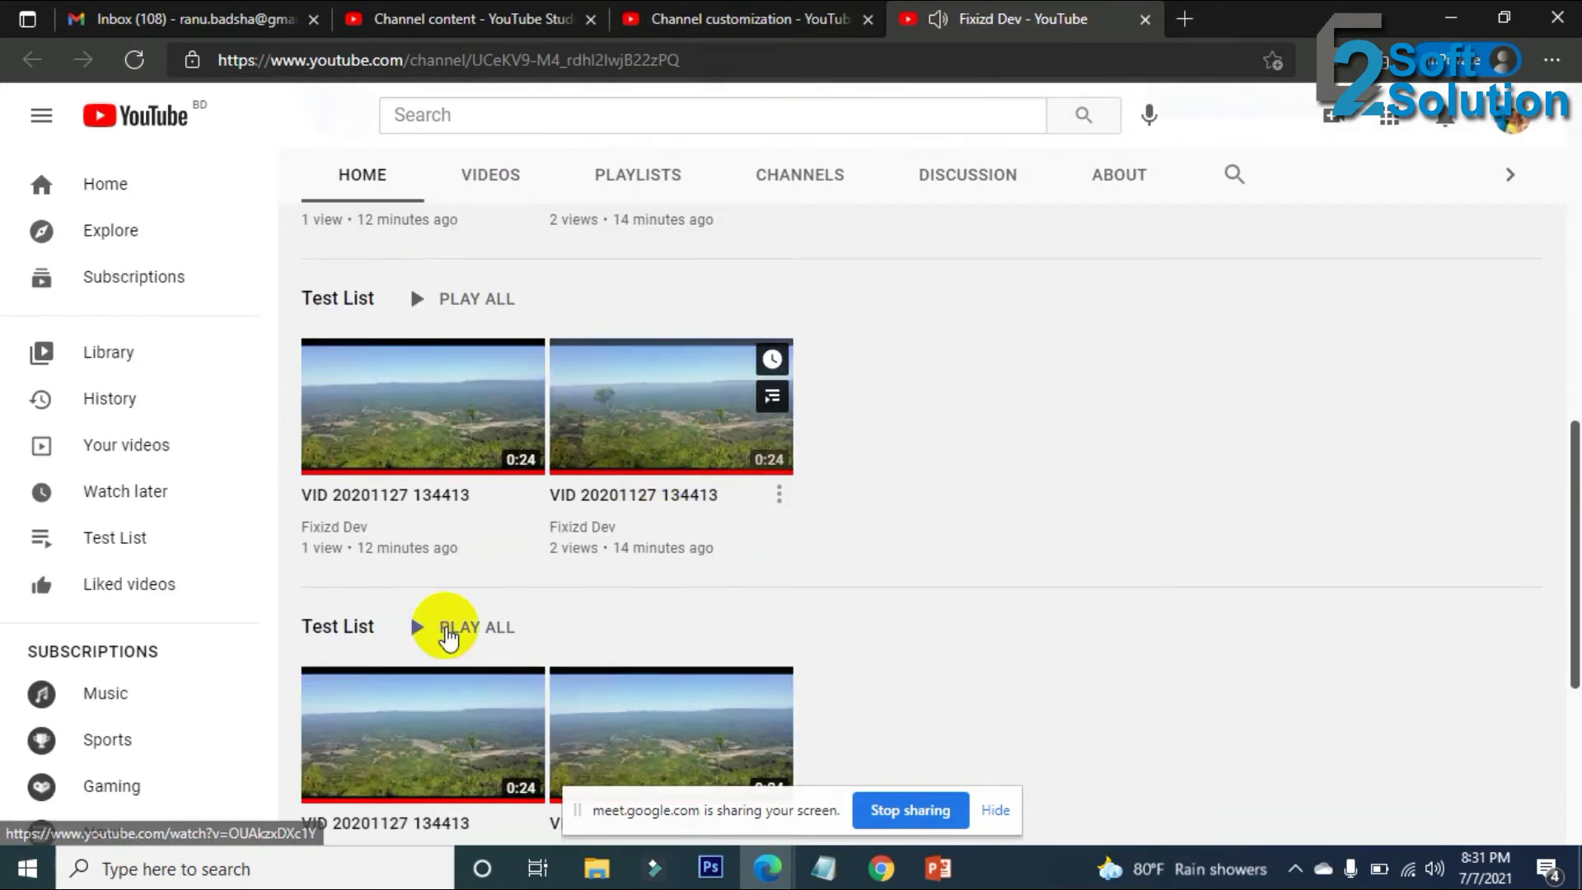
scroll(849, 635, "up", 10)
left_click(476, 600)
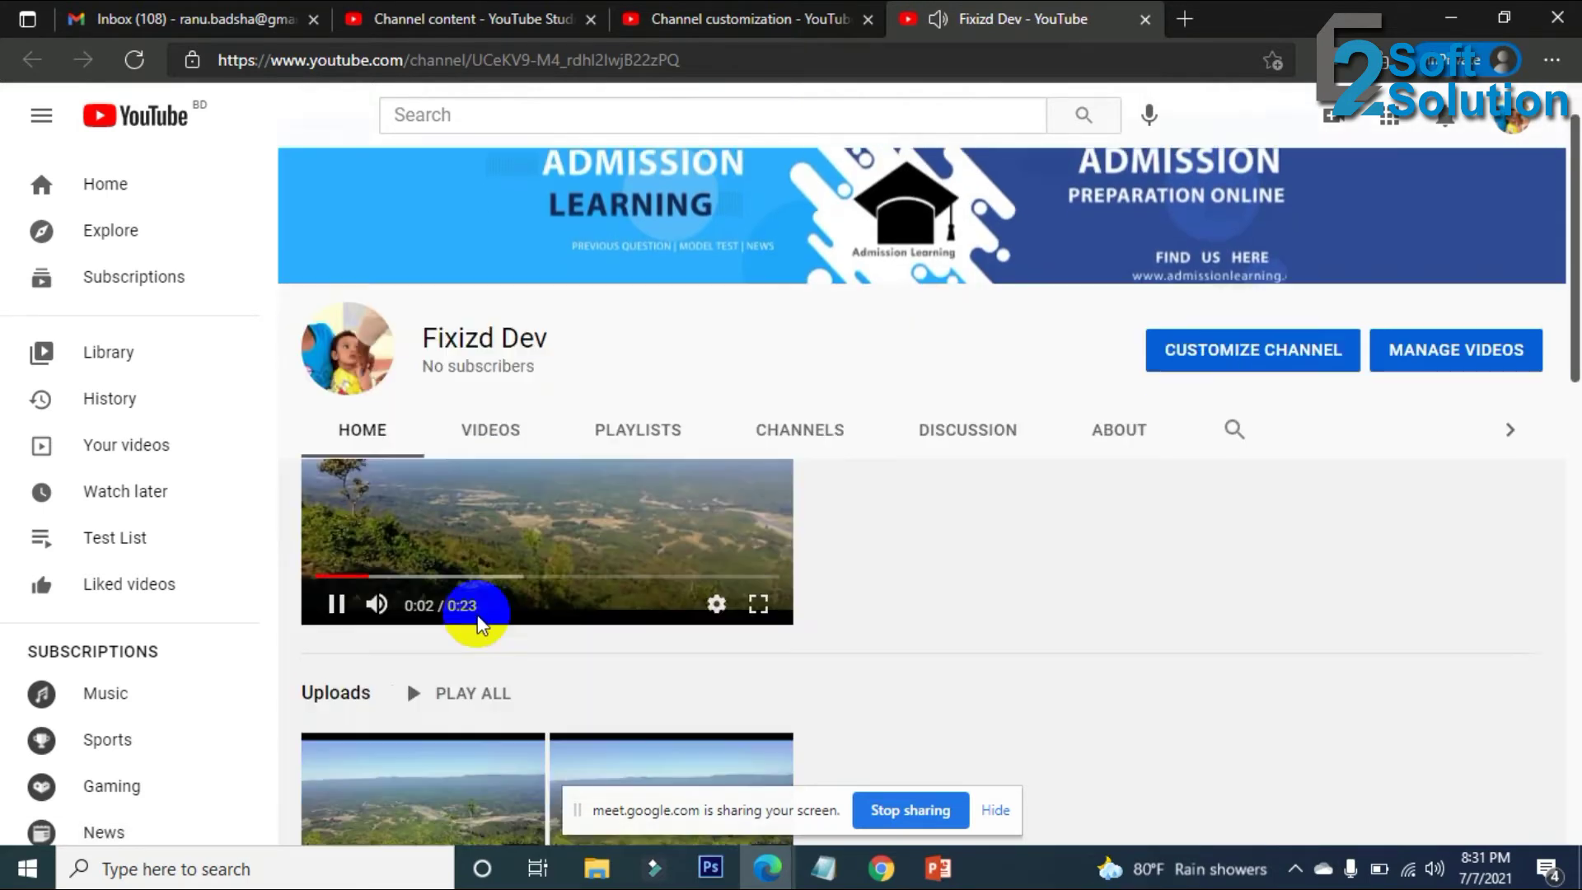
left_click(337, 608)
scroll(1171, 585, "down", 5)
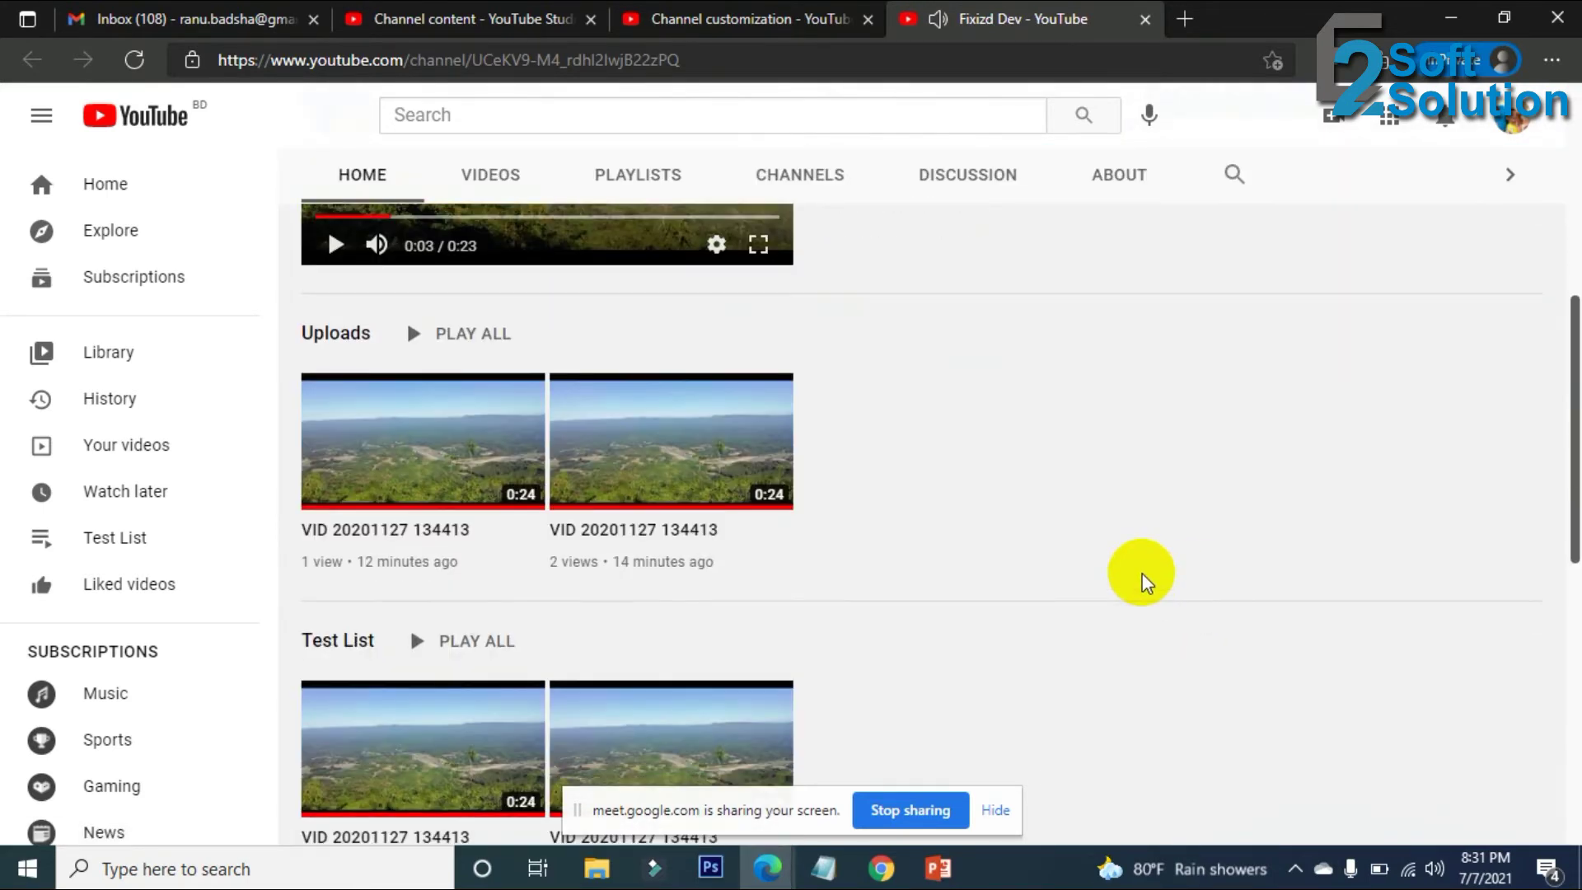
scroll(909, 557, "up", 2)
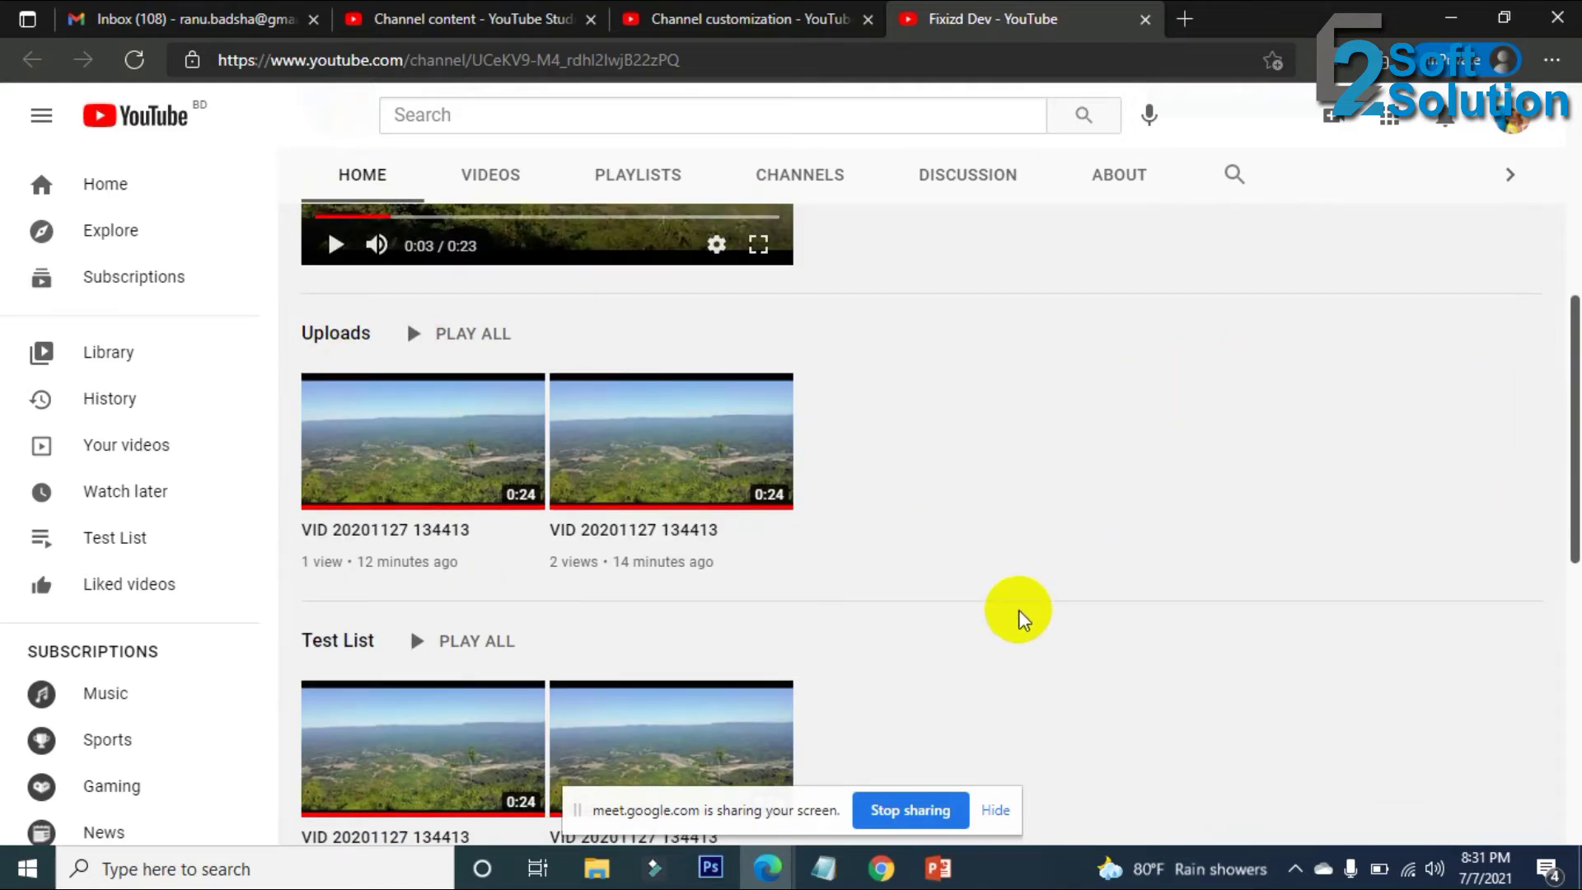
Switch to the Google Meet call to admit the waiting participant, and return to the YouTube channel page in Edge.
mouse_move(873, 867)
left_click(849, 778)
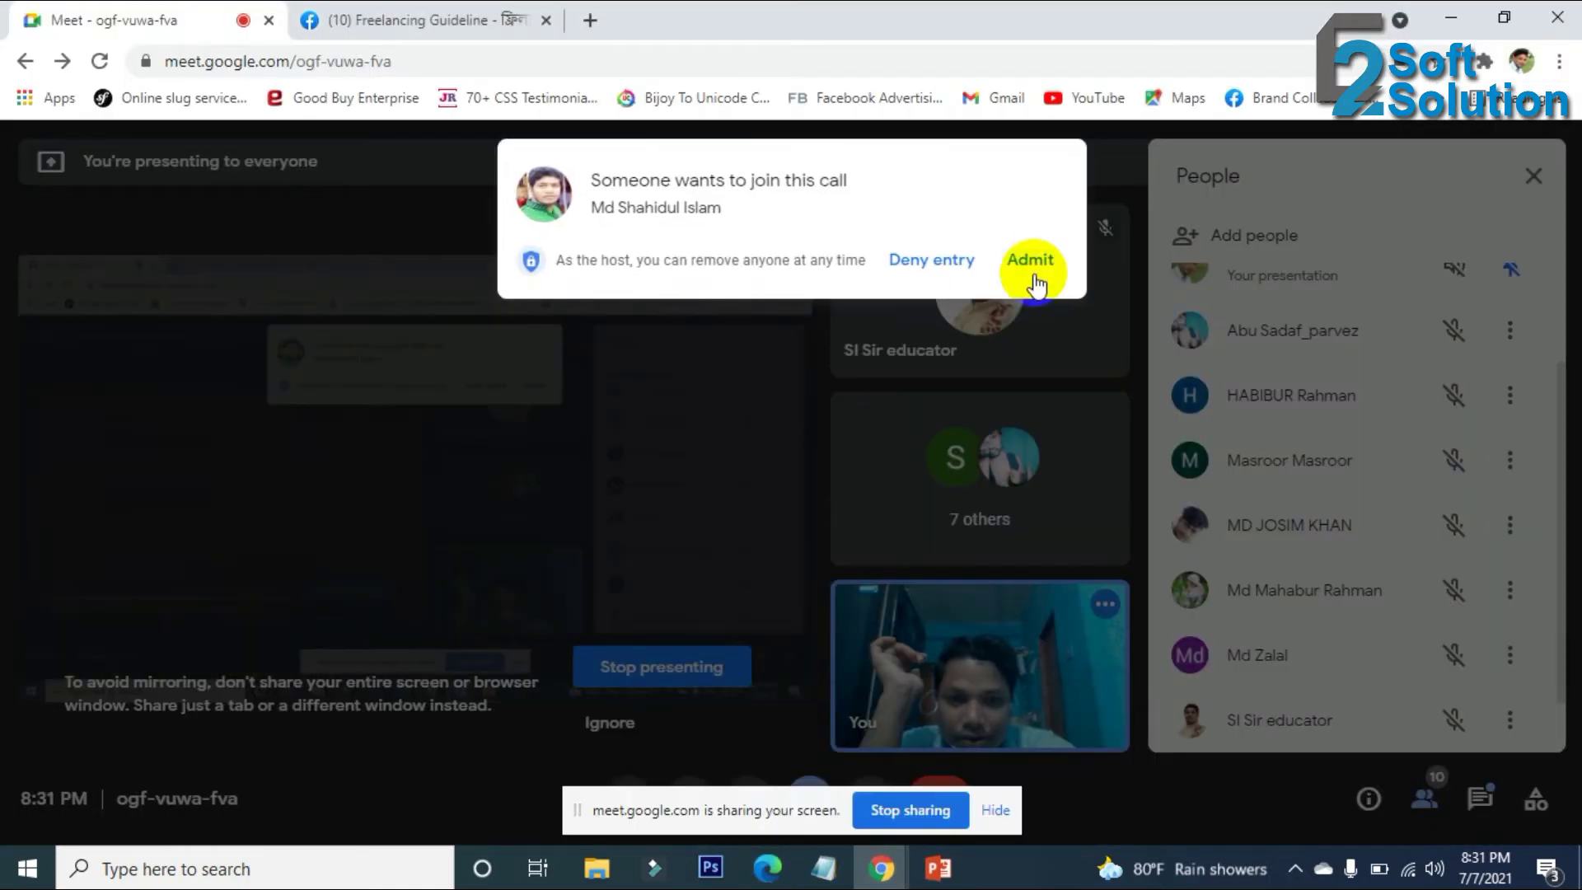
left_click(1032, 262)
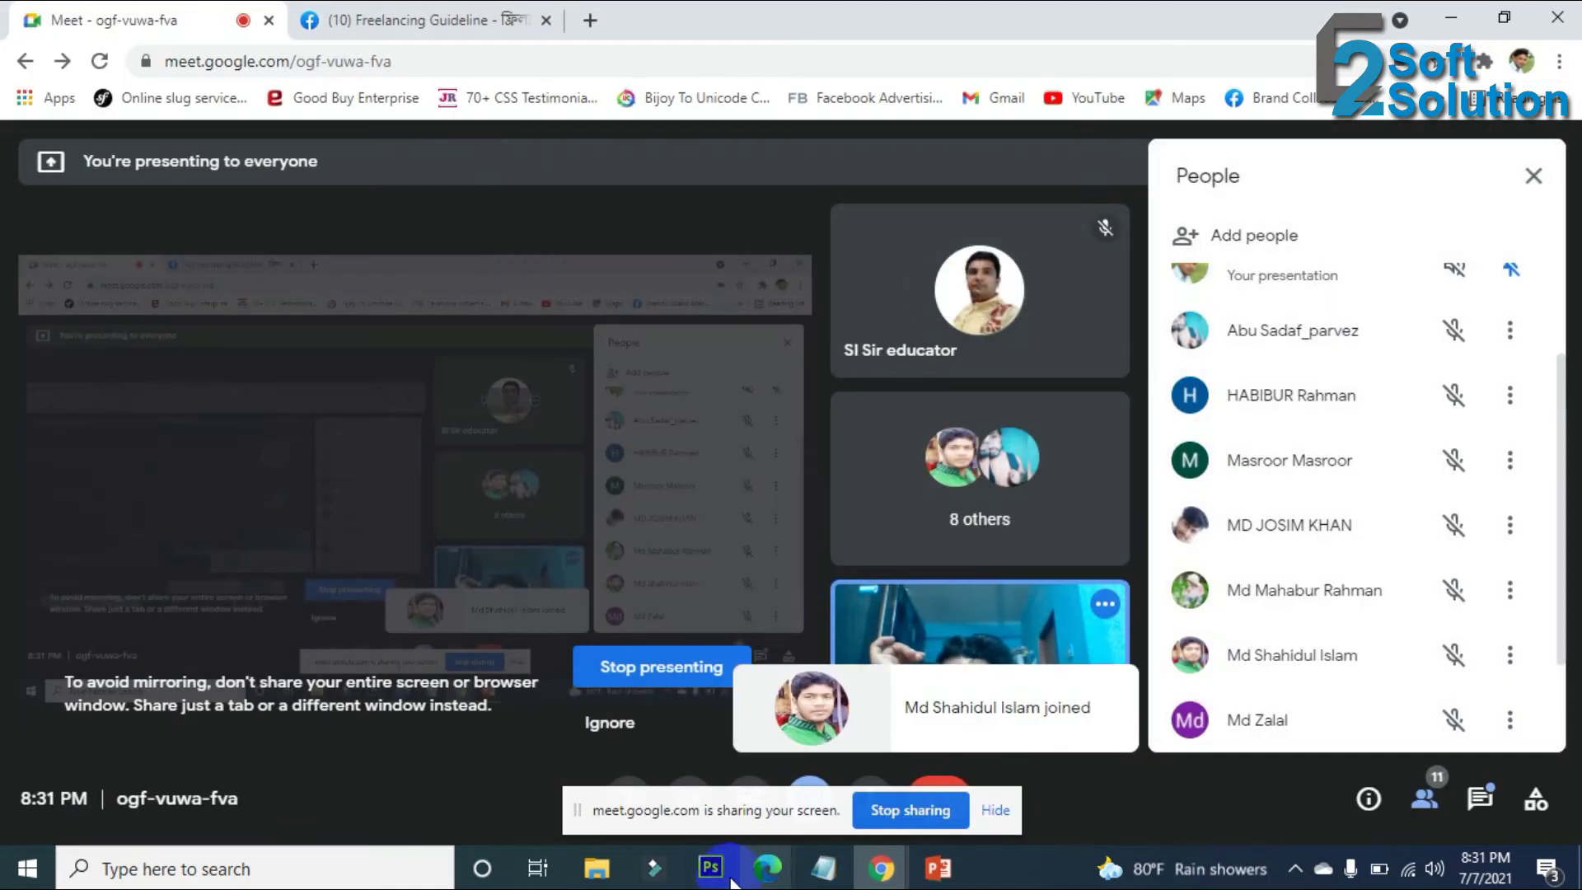
mouse_move(773, 872)
left_click(805, 784)
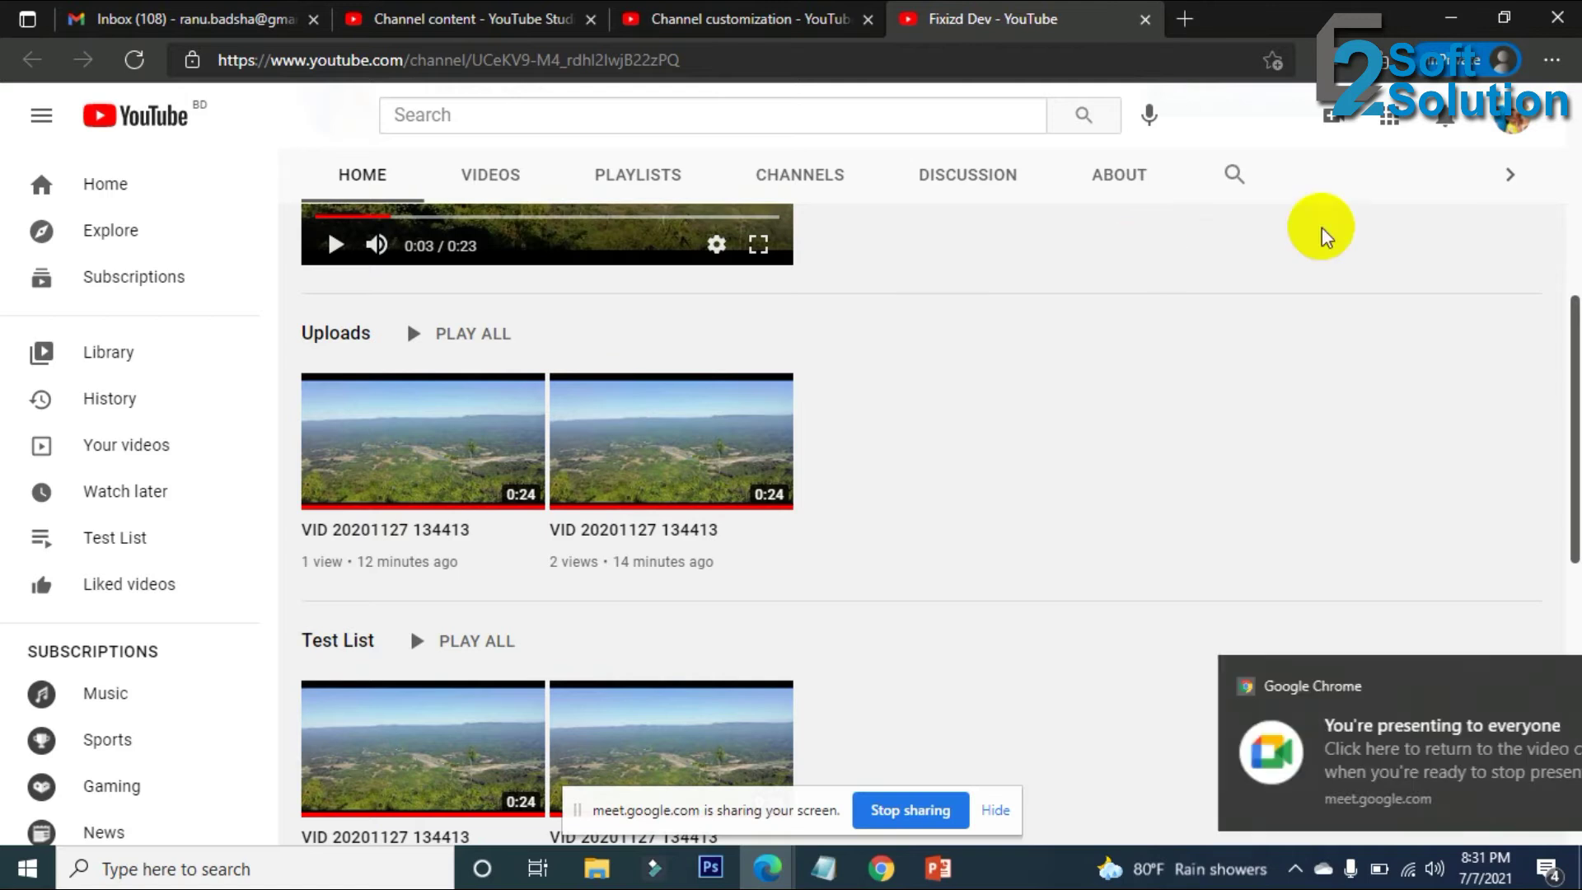
Dismiss the Google Meet presenting notification and review the playlist sections on the channel's home page.
scroll(1384, 339, "down", 4)
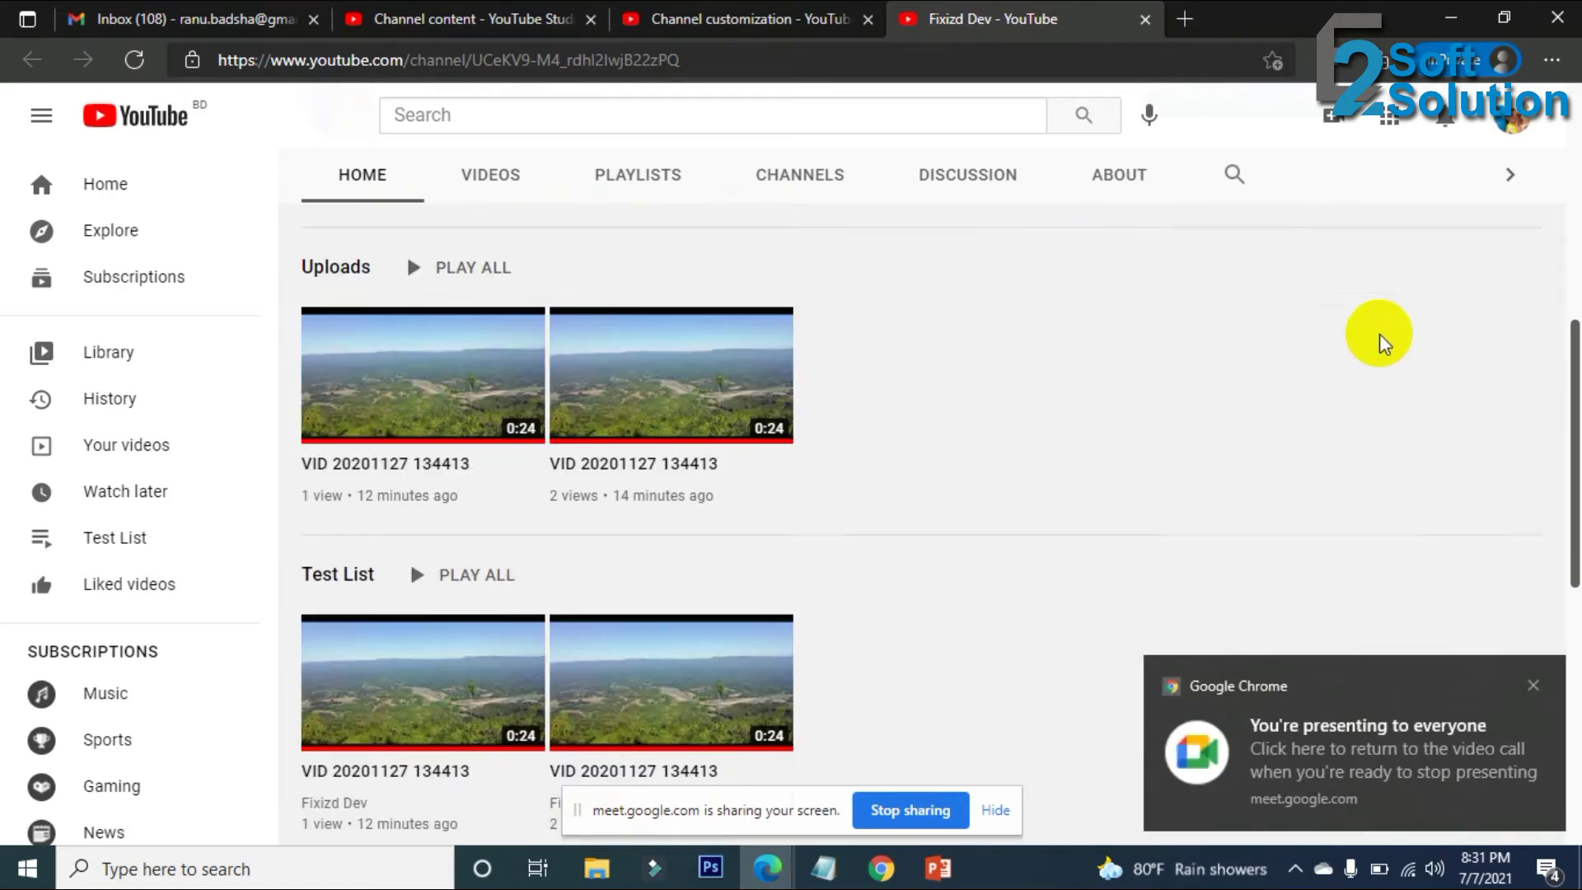
left_click(1533, 685)
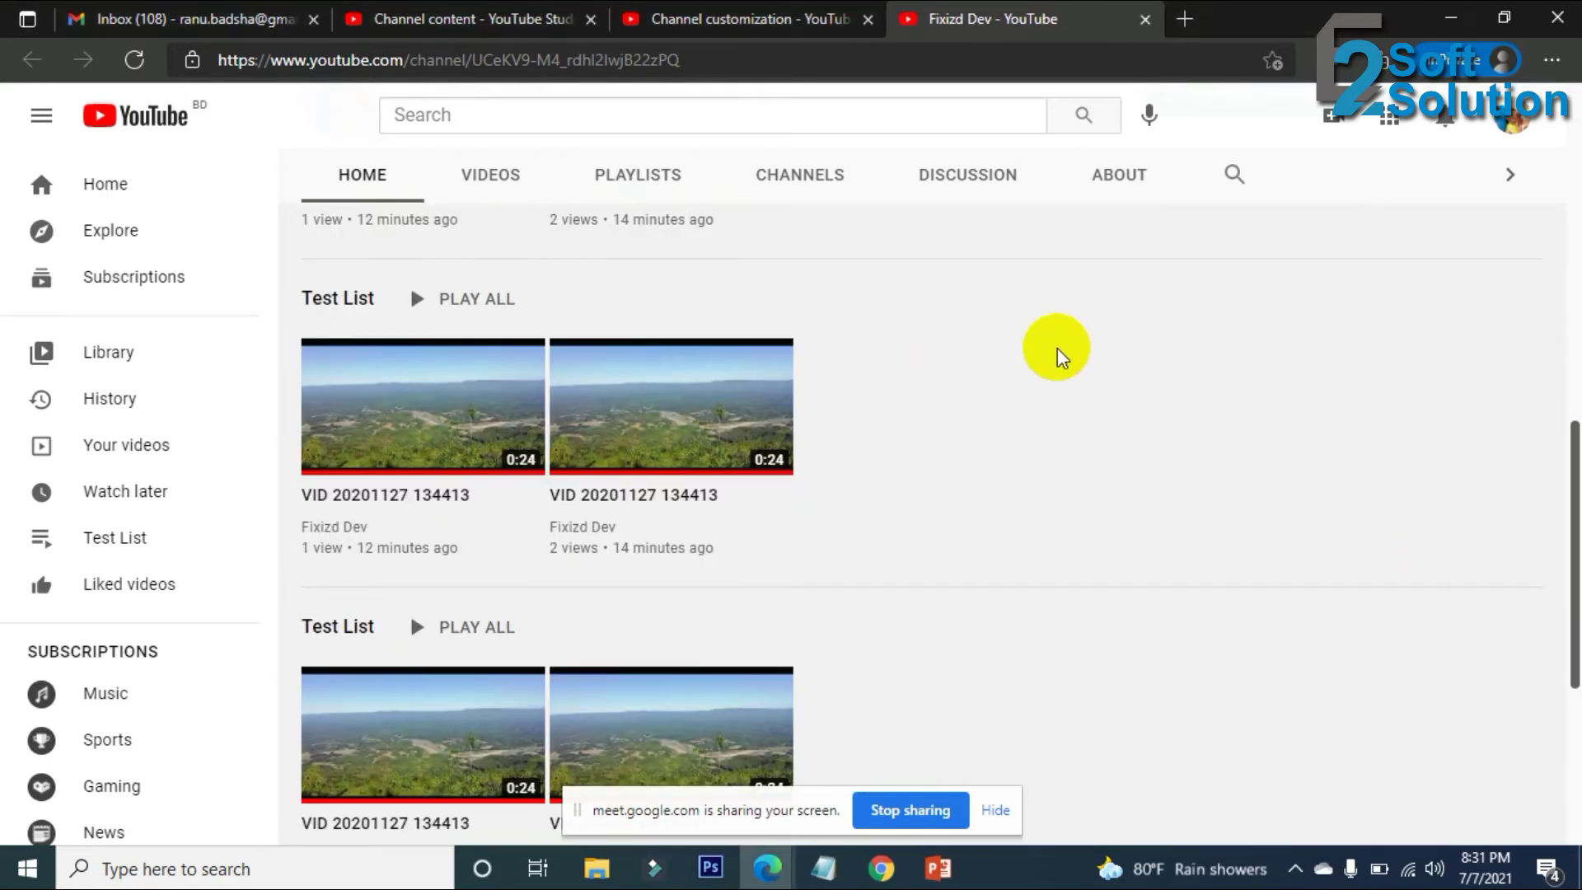
scroll(1057, 353, "up", 1)
scroll(1030, 398, "up", 8)
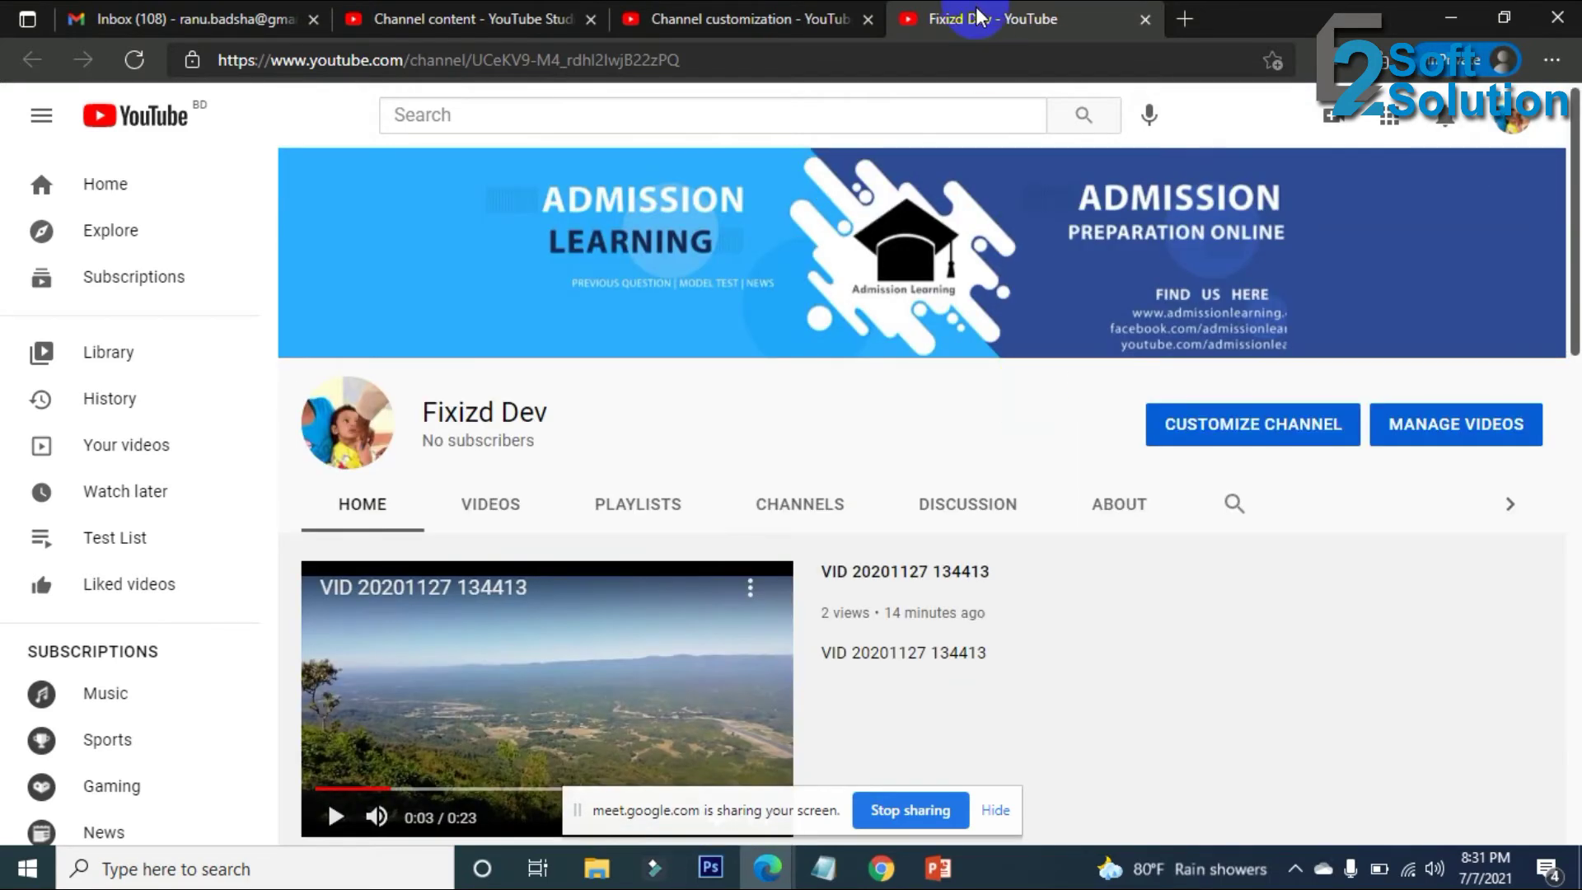
Search YouTube for "wordpress theme development tutorial bangla", using the matching suggestion.
left_click(511, 107)
type("w")
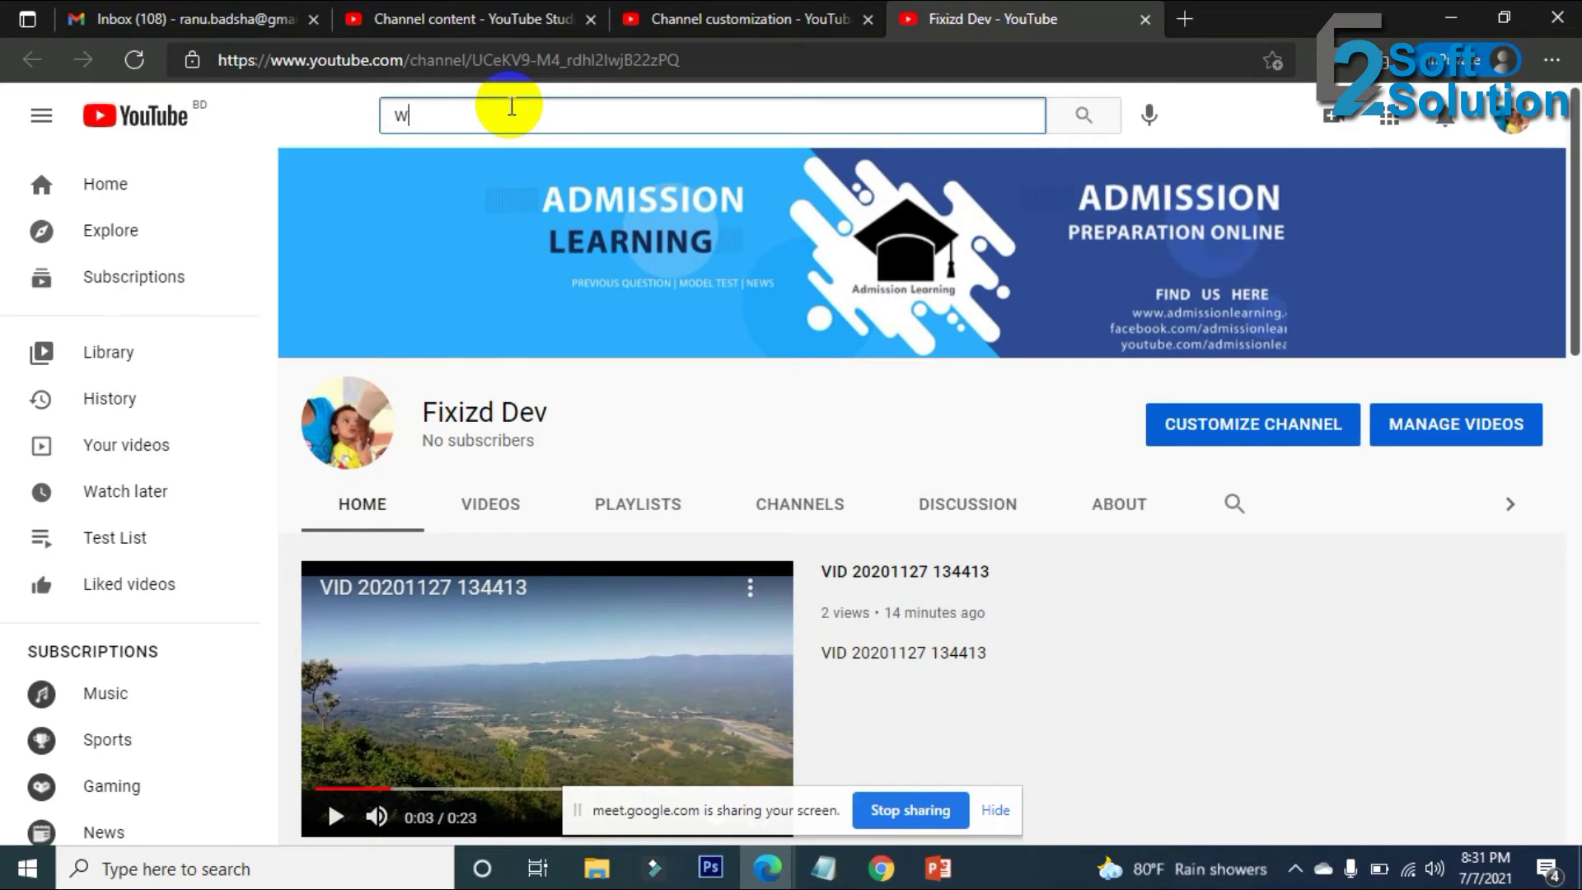
type("ordpre")
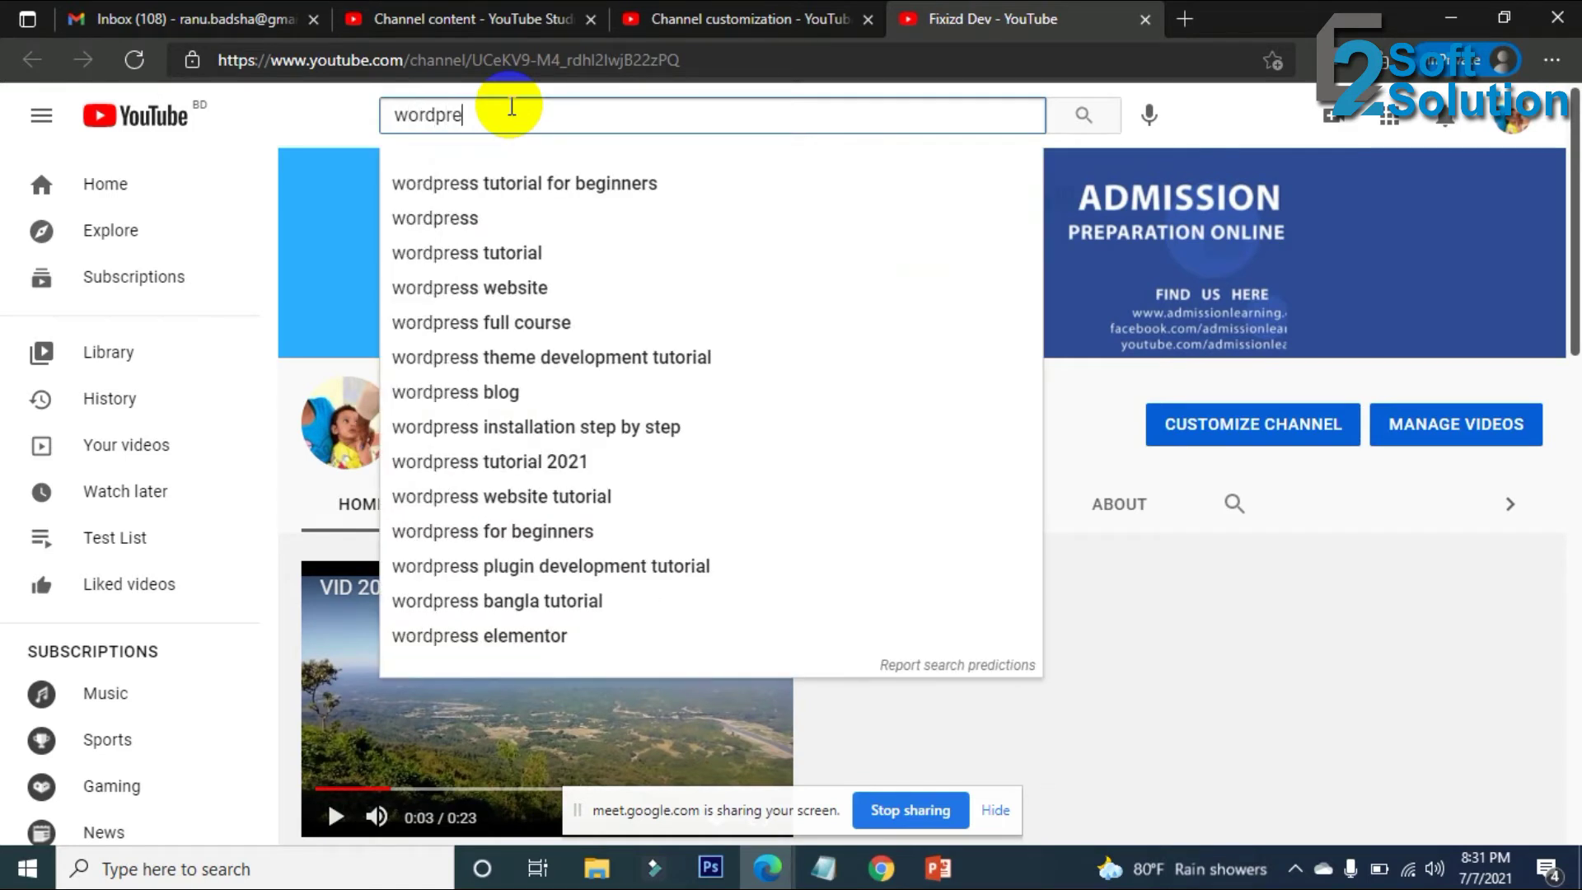
type("ss theme")
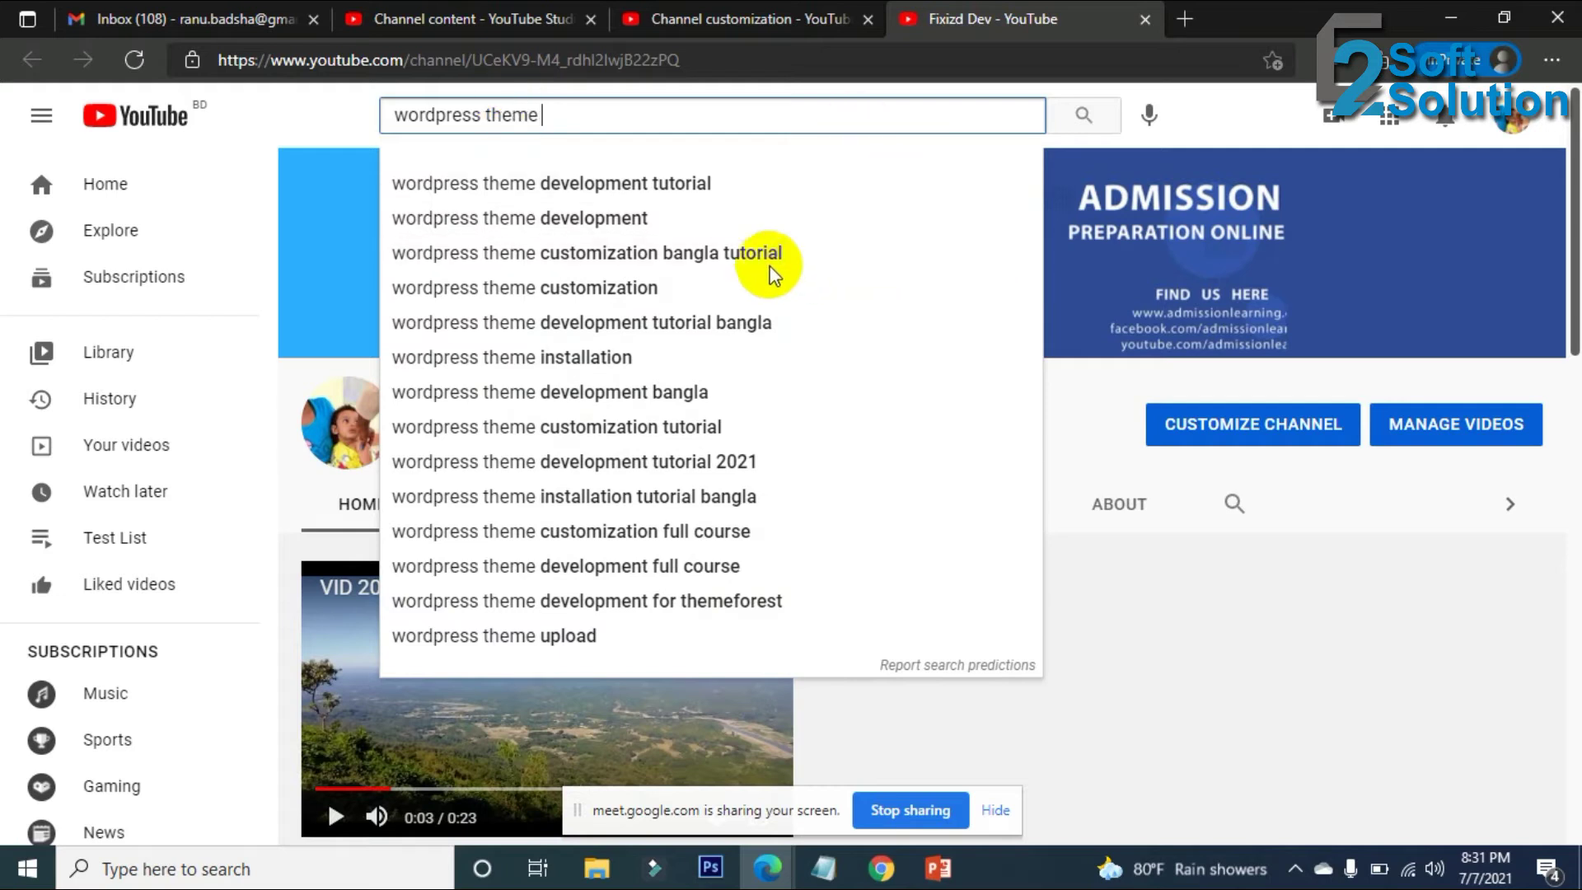
left_click(753, 323)
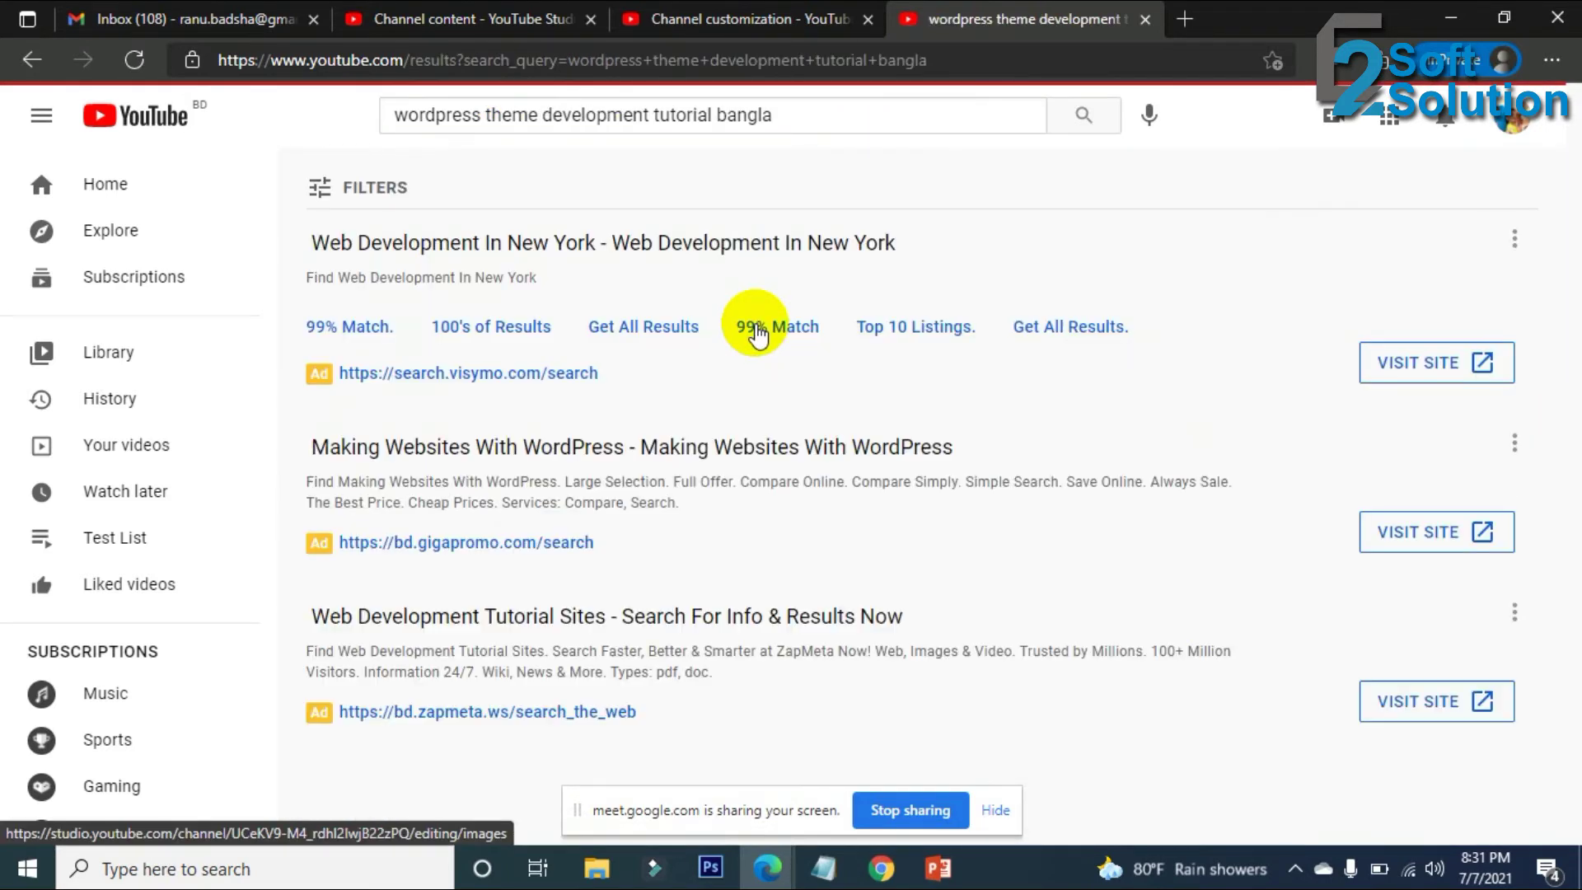
Look through the search results and play the whole "WordPress Theme Development in Bangla 2021" playlist.
scroll(753, 418, "down", 5)
scroll(783, 400, "down", 7)
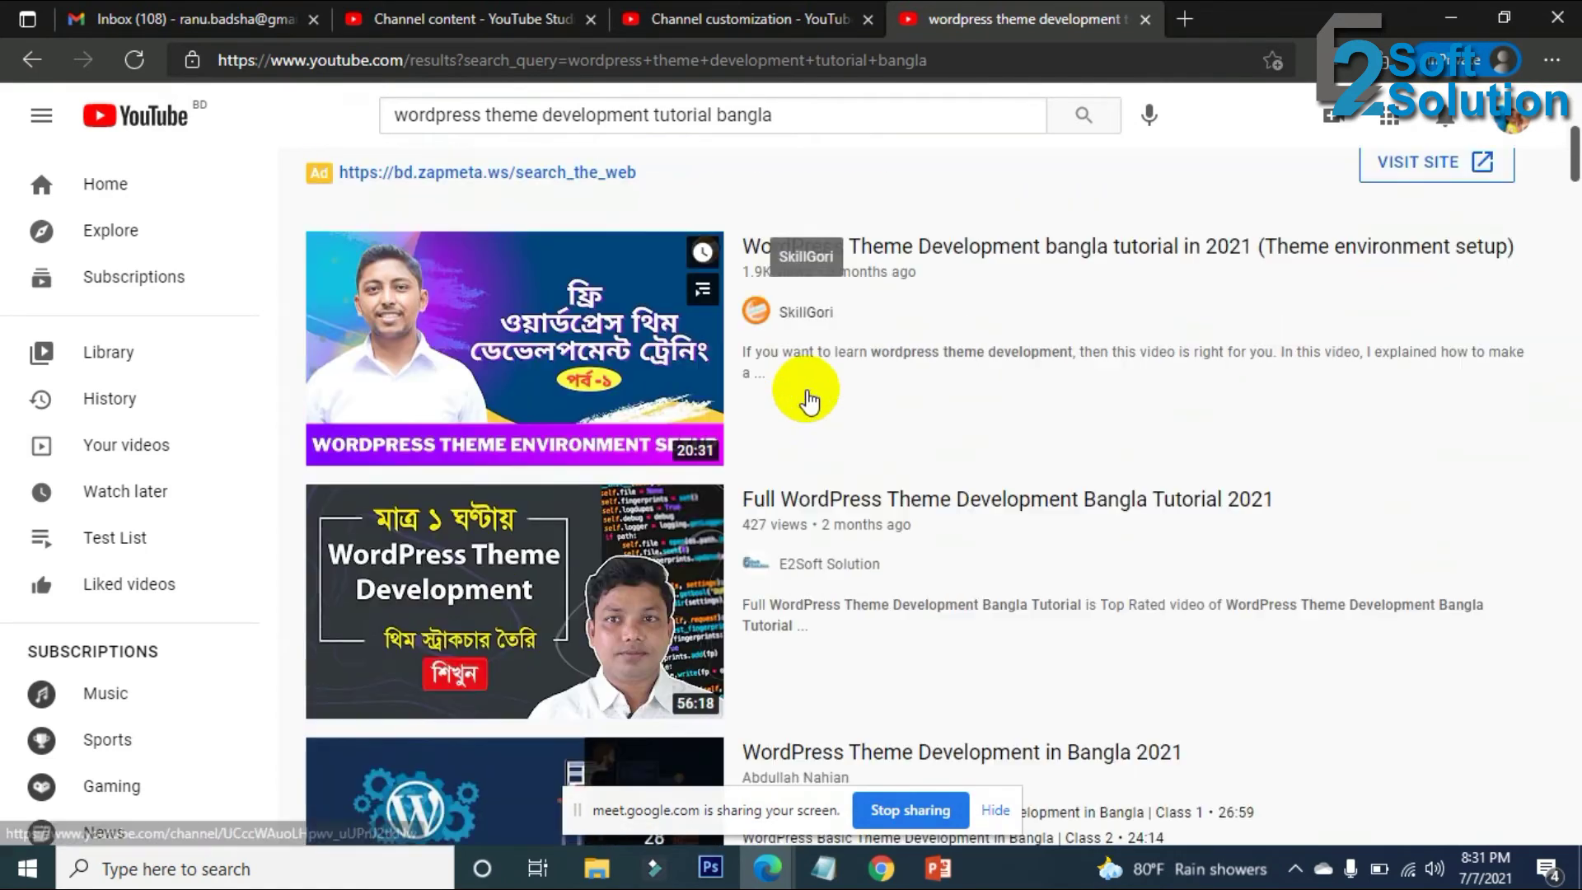
scroll(816, 404, "up", 3)
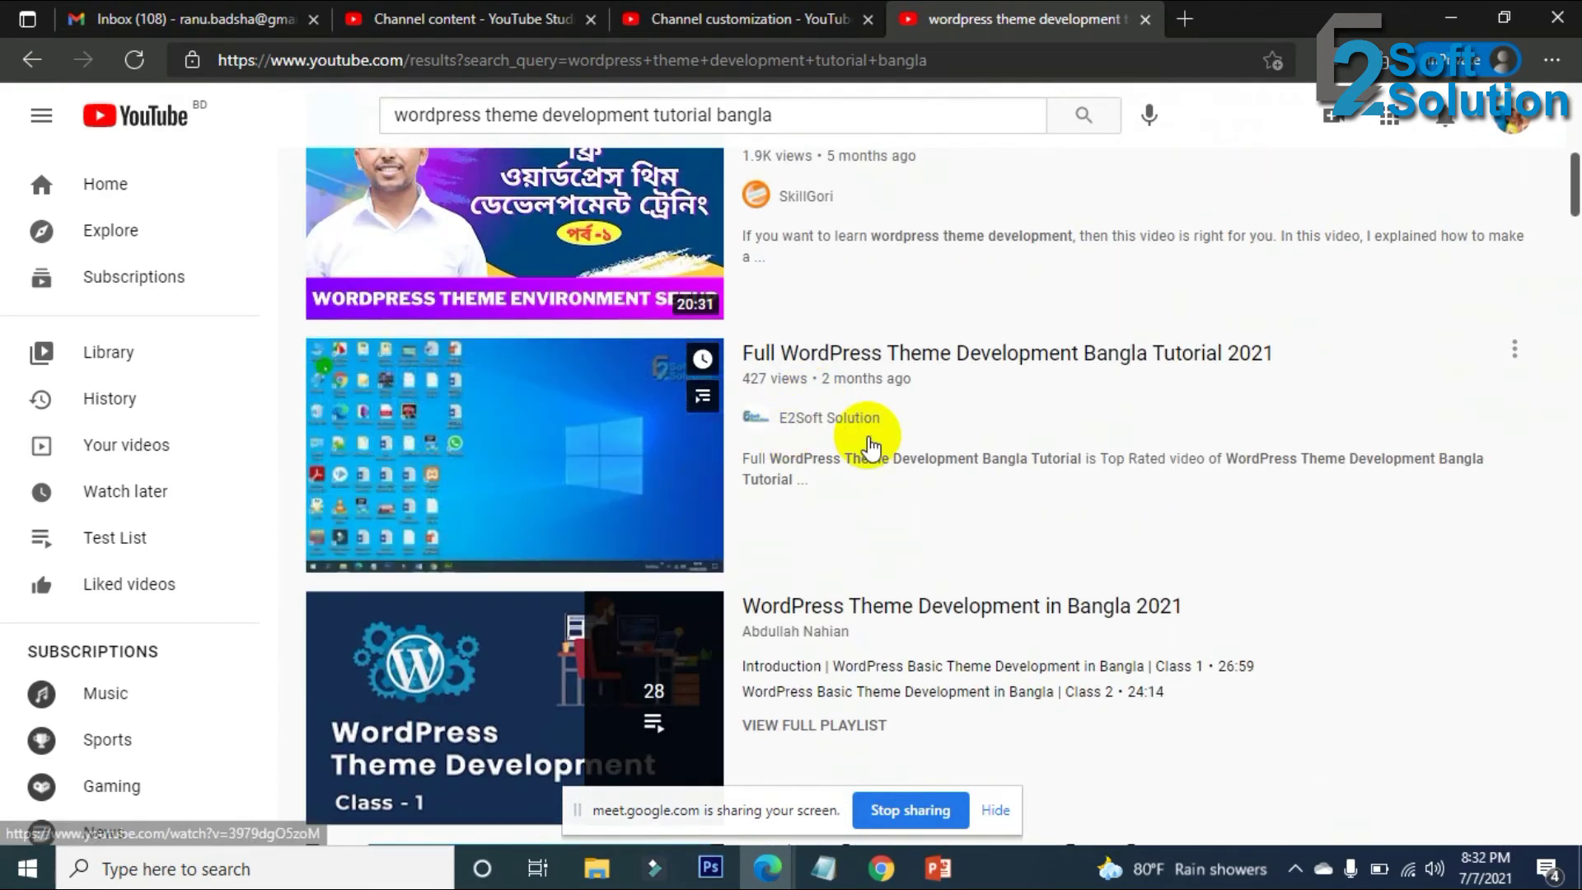
scroll(865, 428, "down", 1)
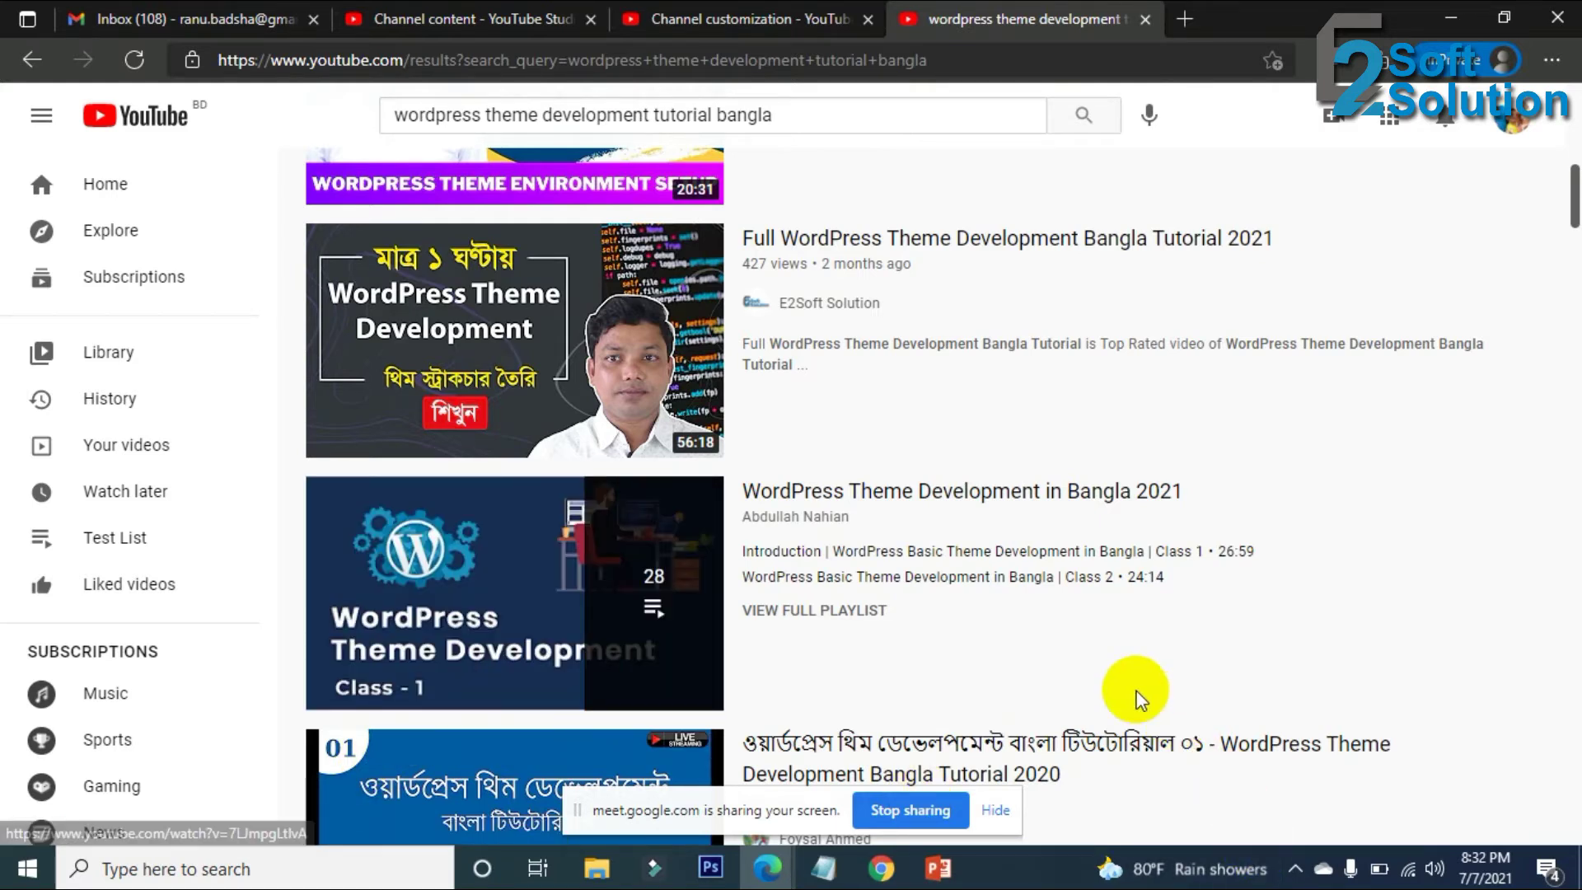
left_click(478, 589)
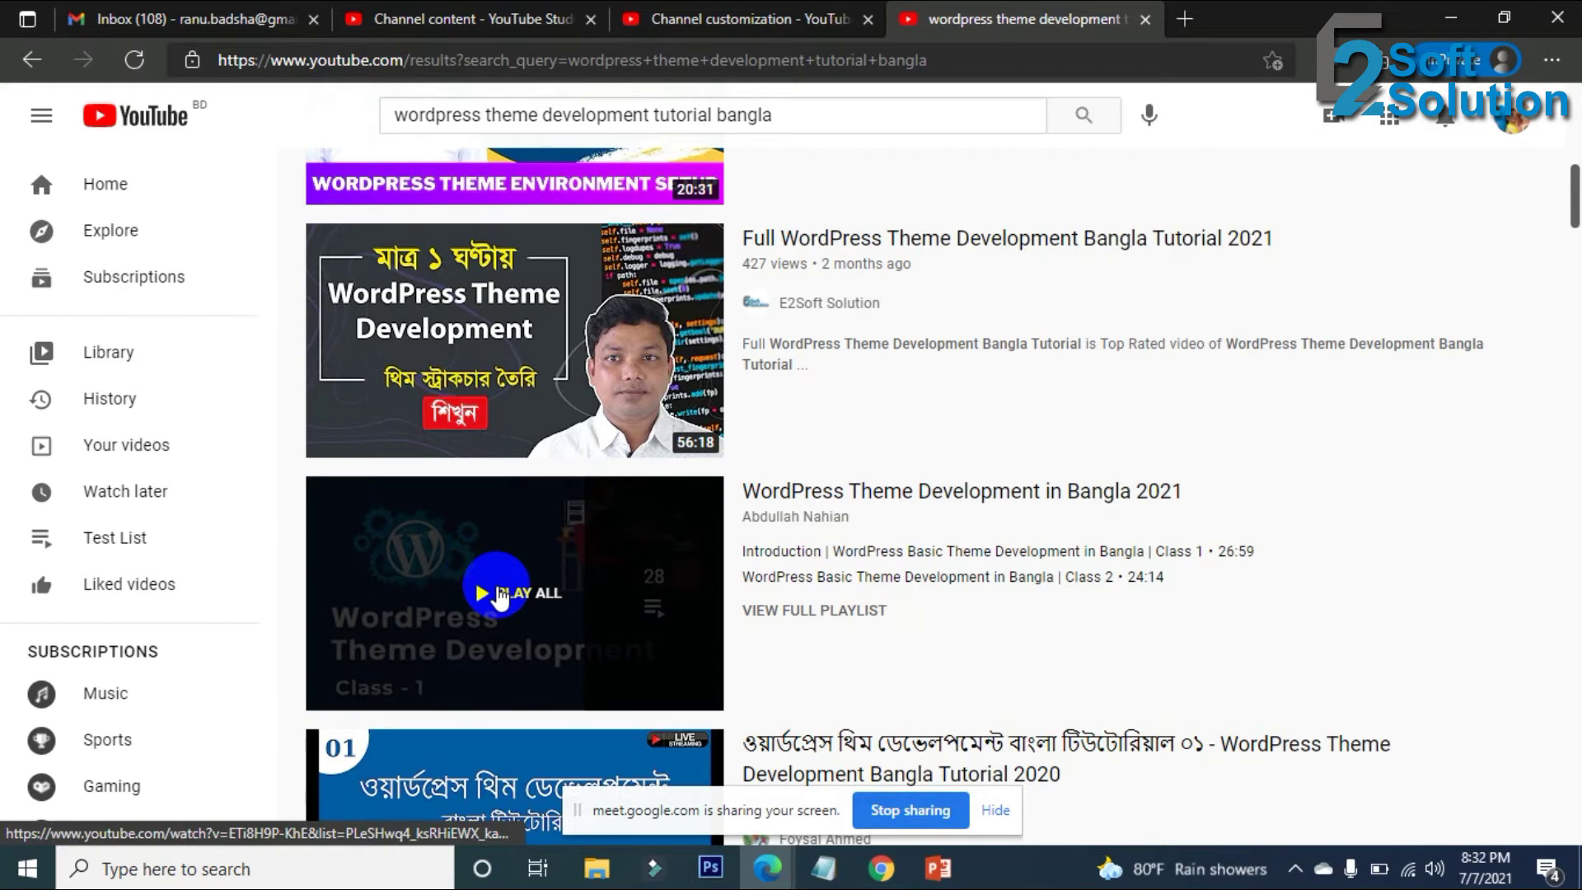
left_click(500, 598)
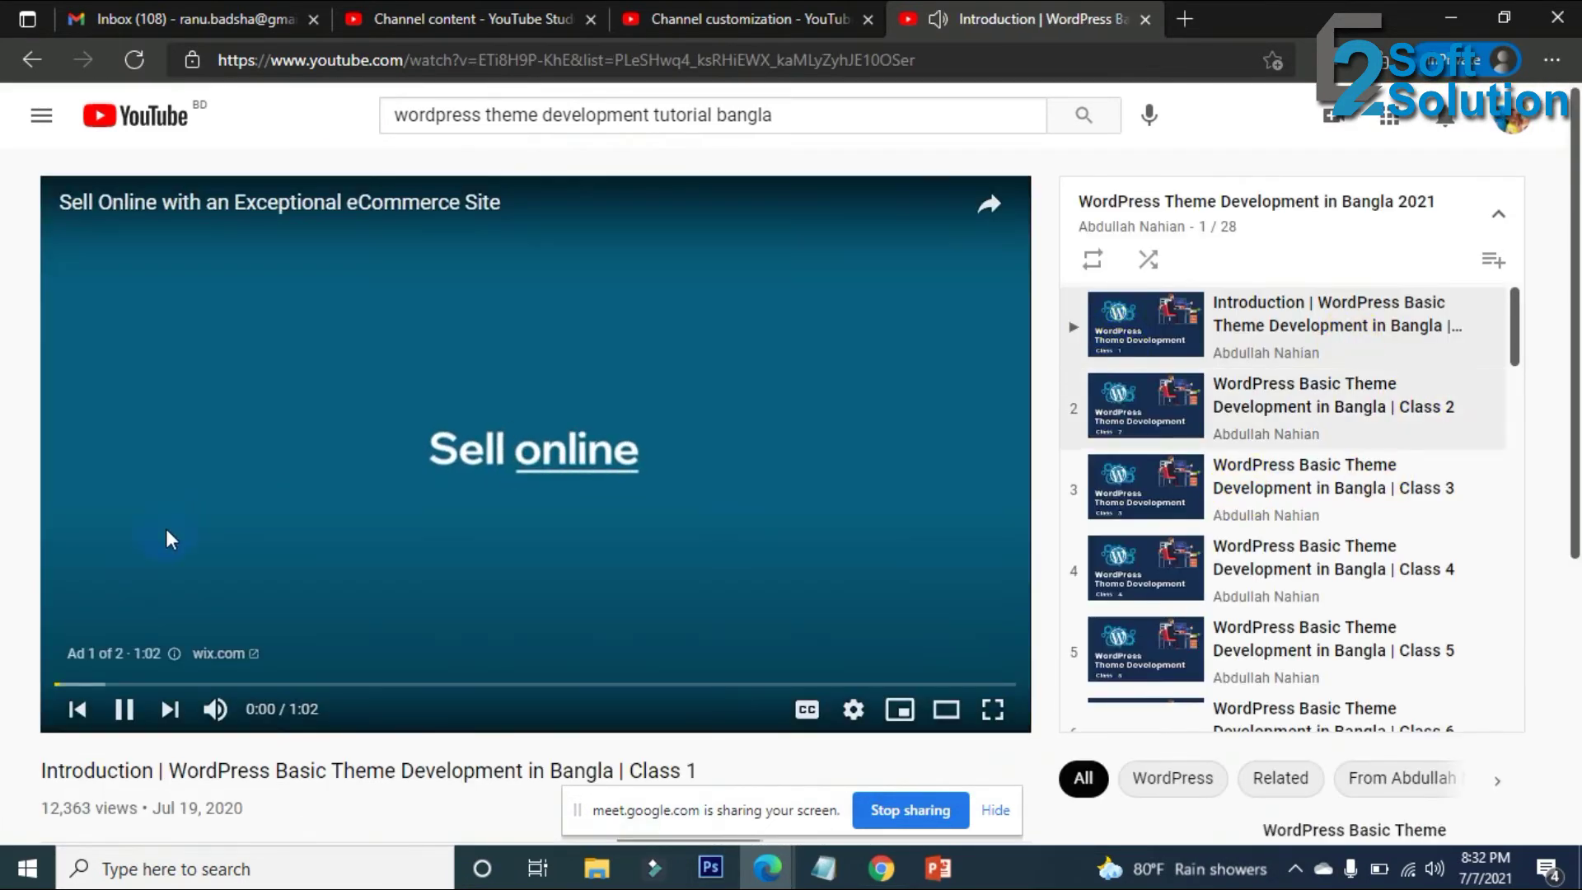
Pause the playing ad and examine the playlist's class videos and the details below the player.
left_click(122, 715)
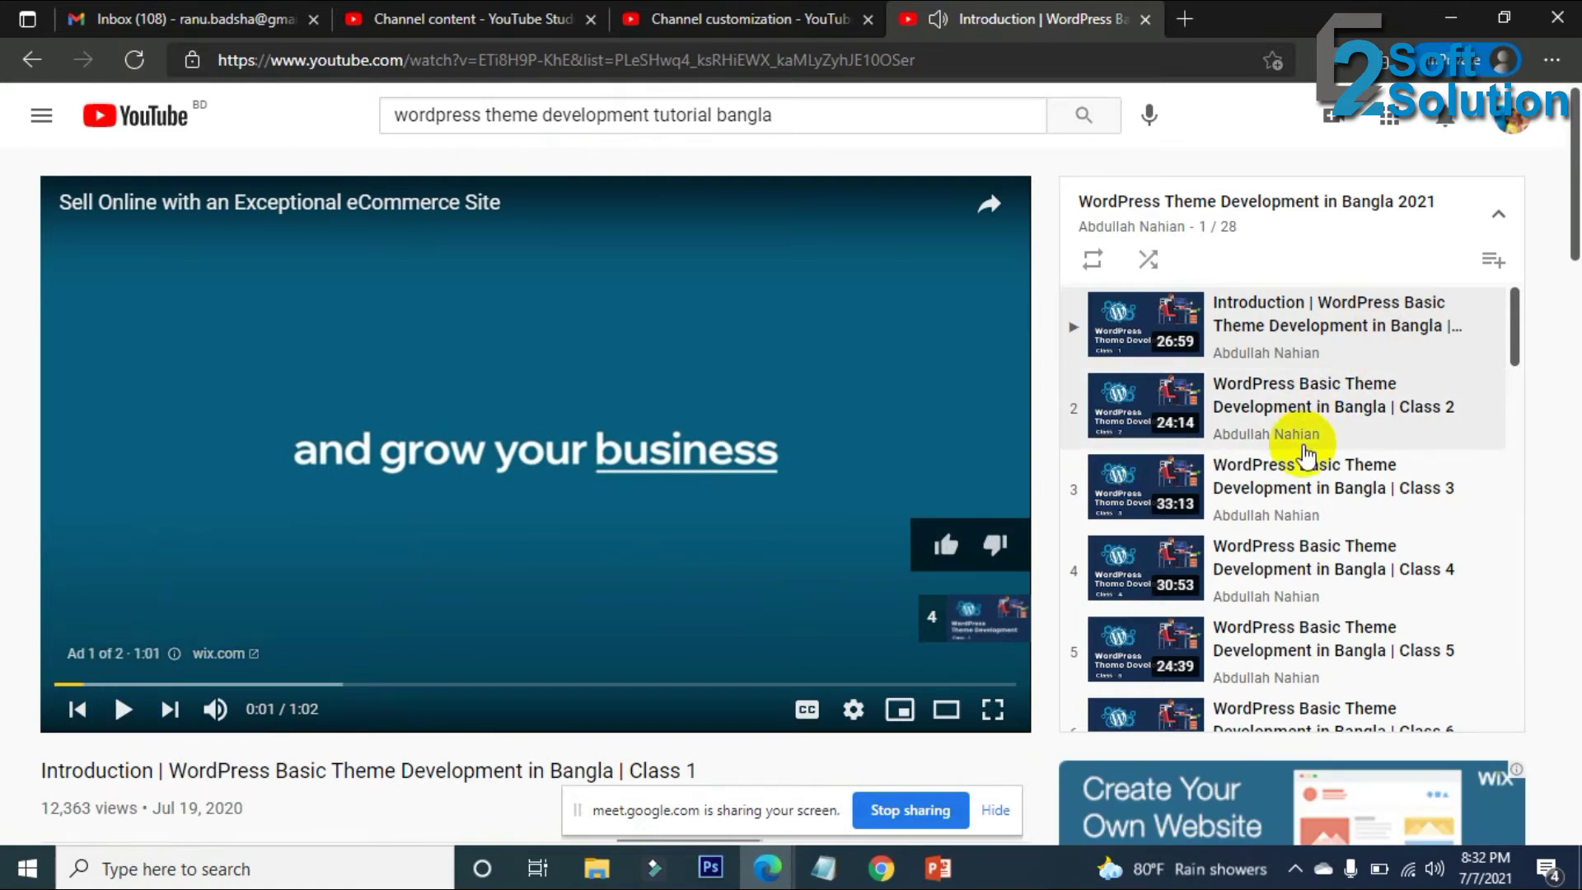
scroll(1285, 494, "down", 6)
scroll(1279, 531, "down", 15)
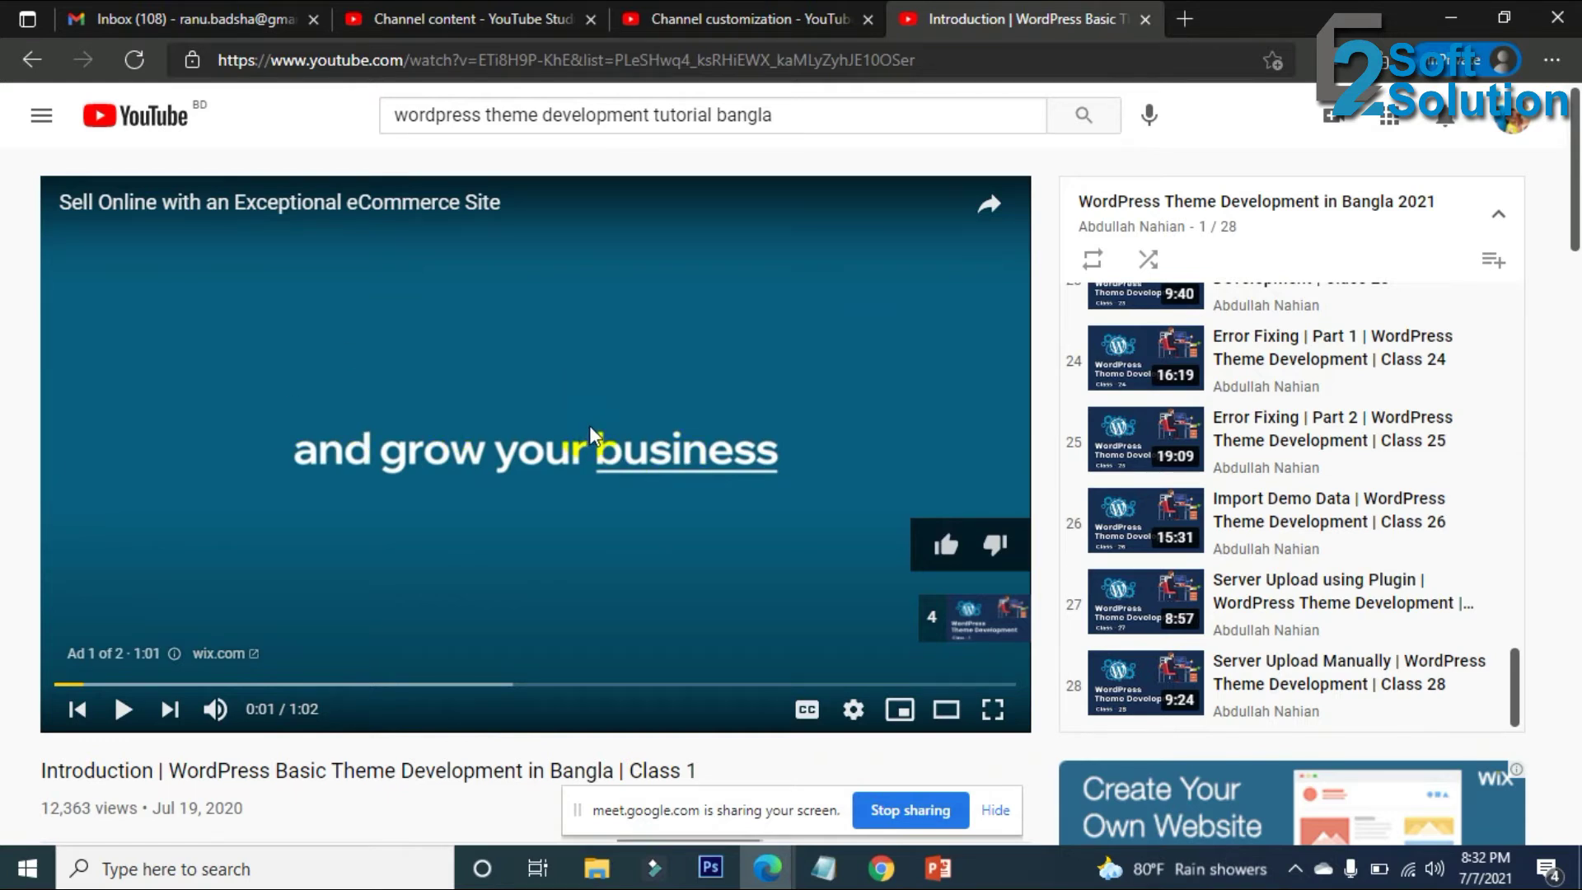
scroll(805, 494, "down", 4)
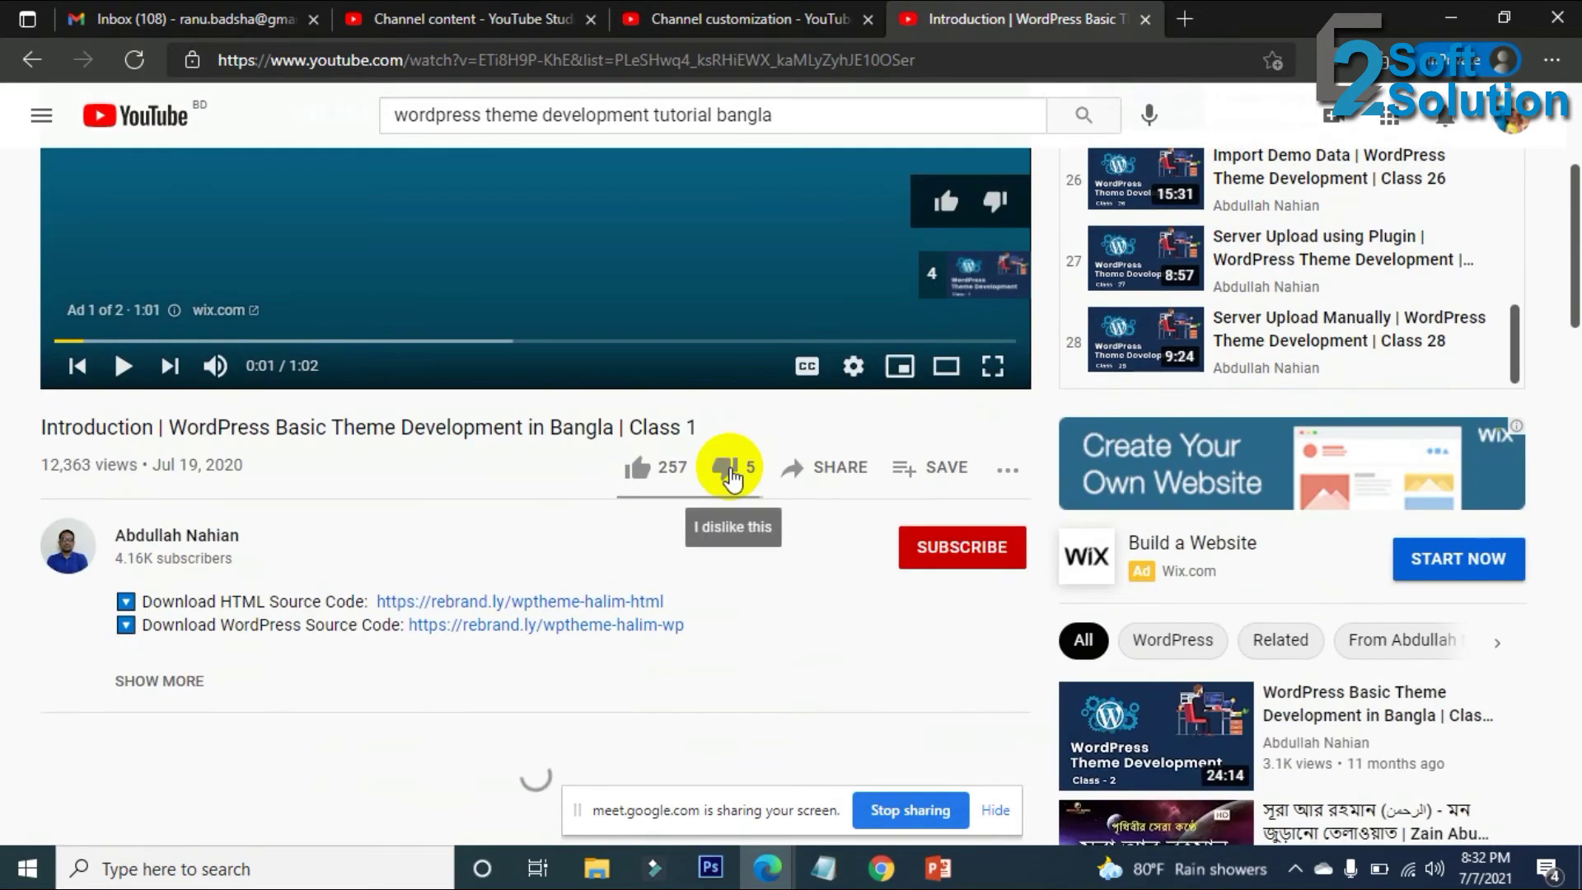
scroll(729, 478, "up", 4)
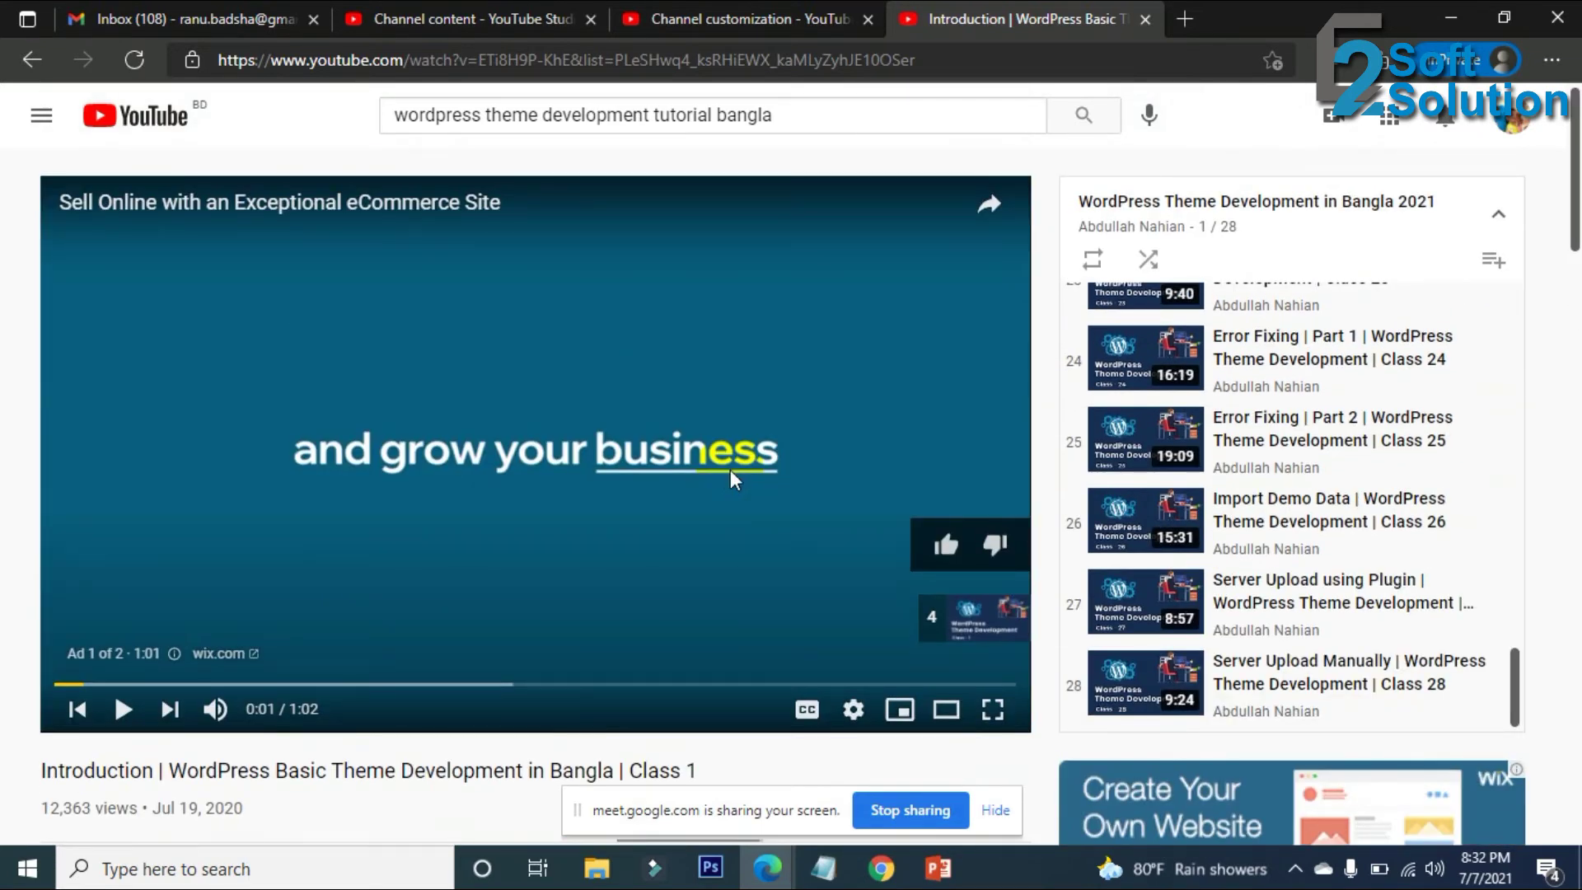
Compare the playlist page with Channel customization, reviewing the video spotlight and featured sections of the layout.
left_click(724, 18)
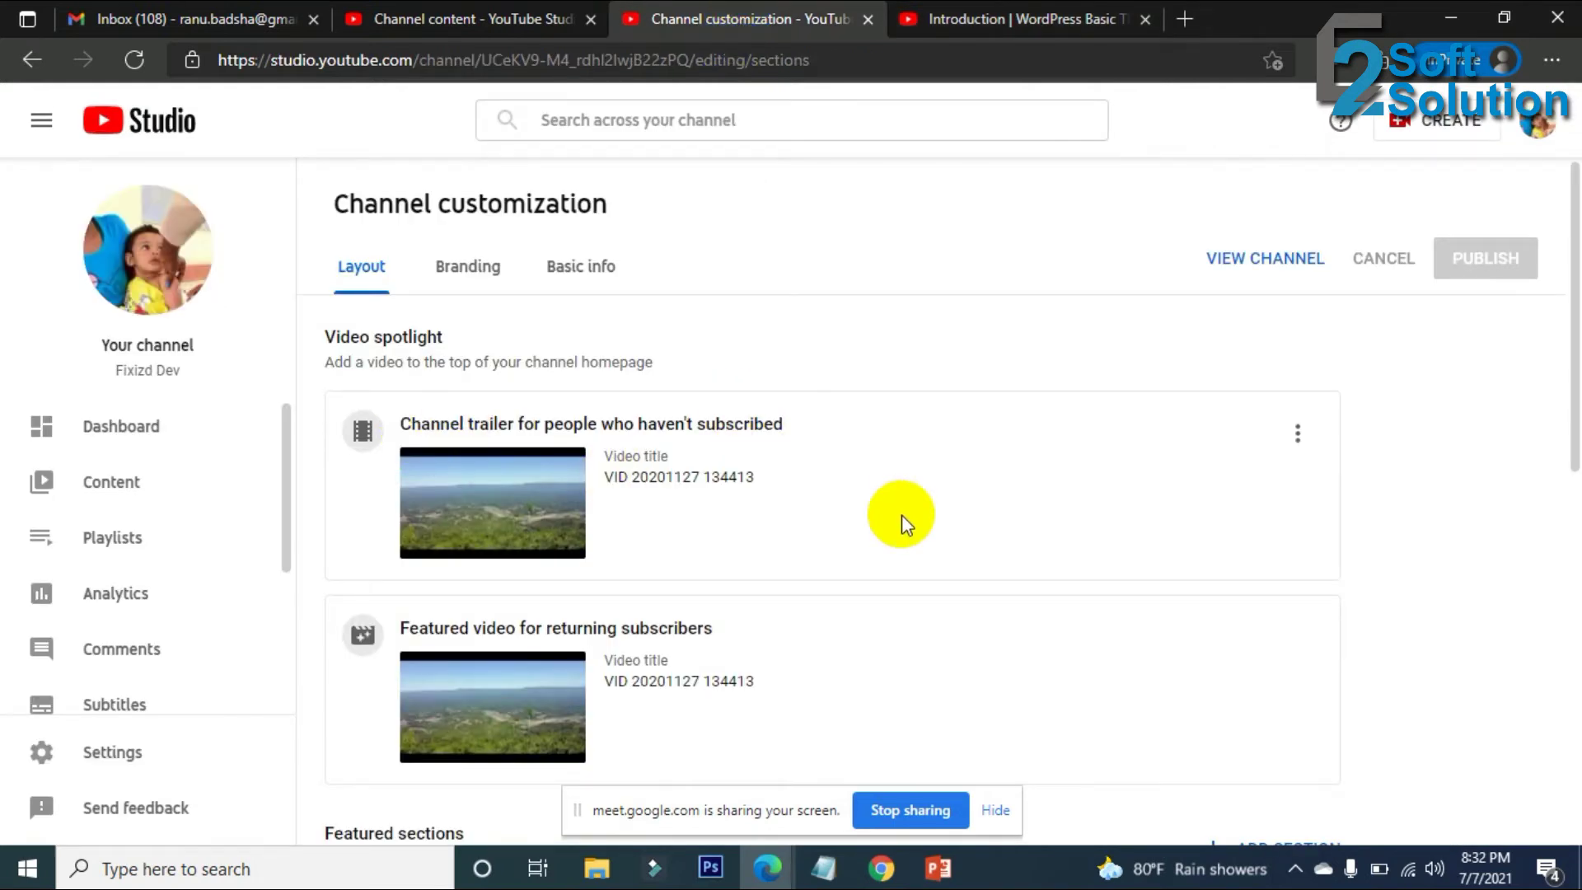
left_click(953, 21)
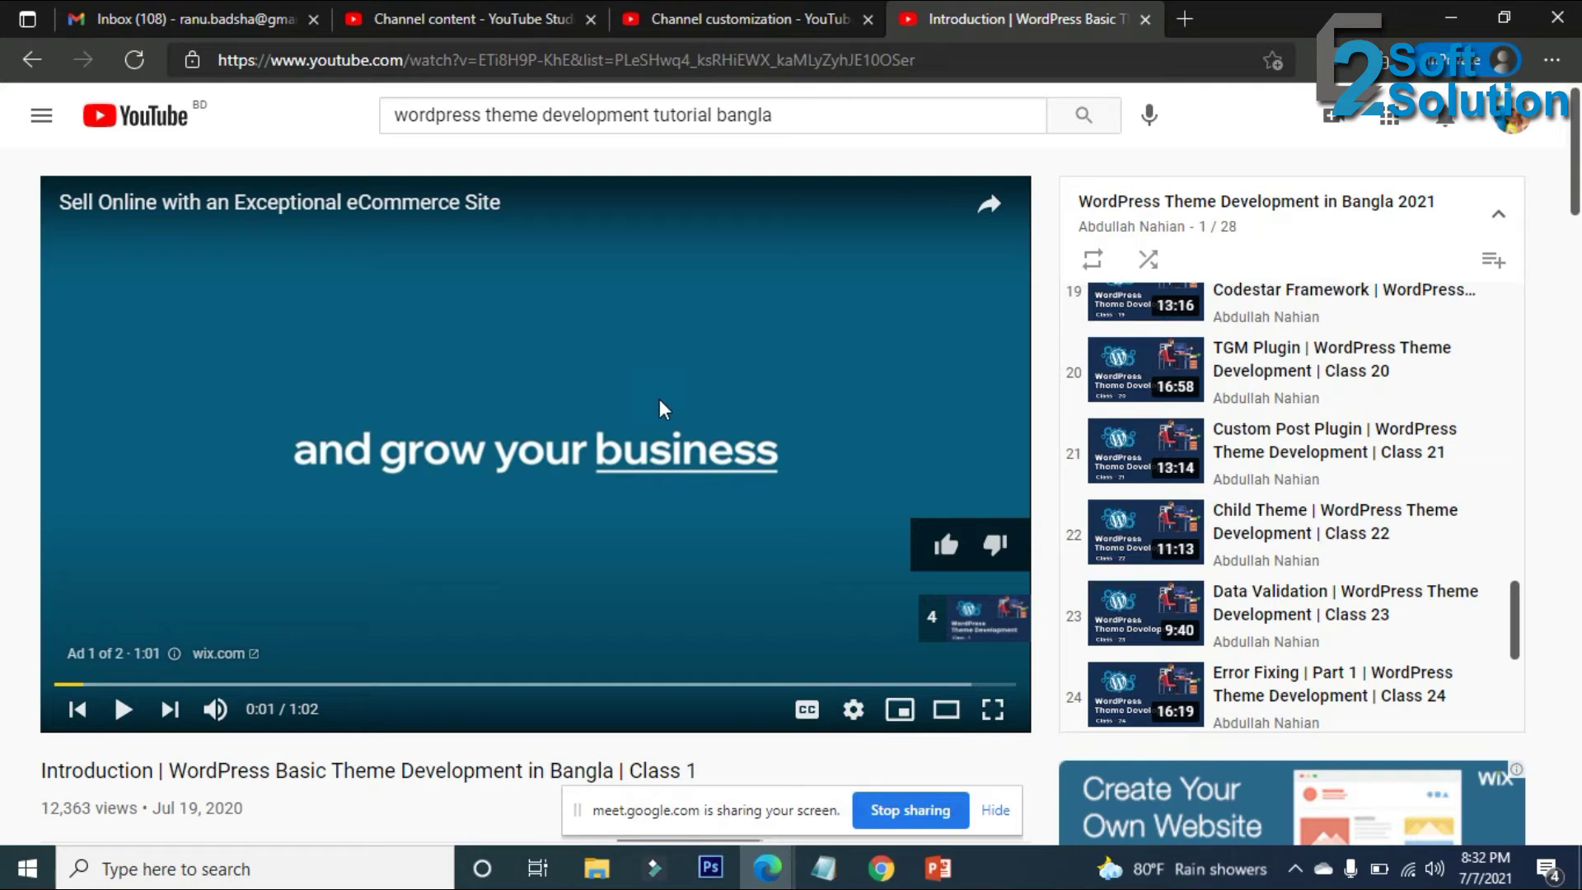
left_click(757, 20)
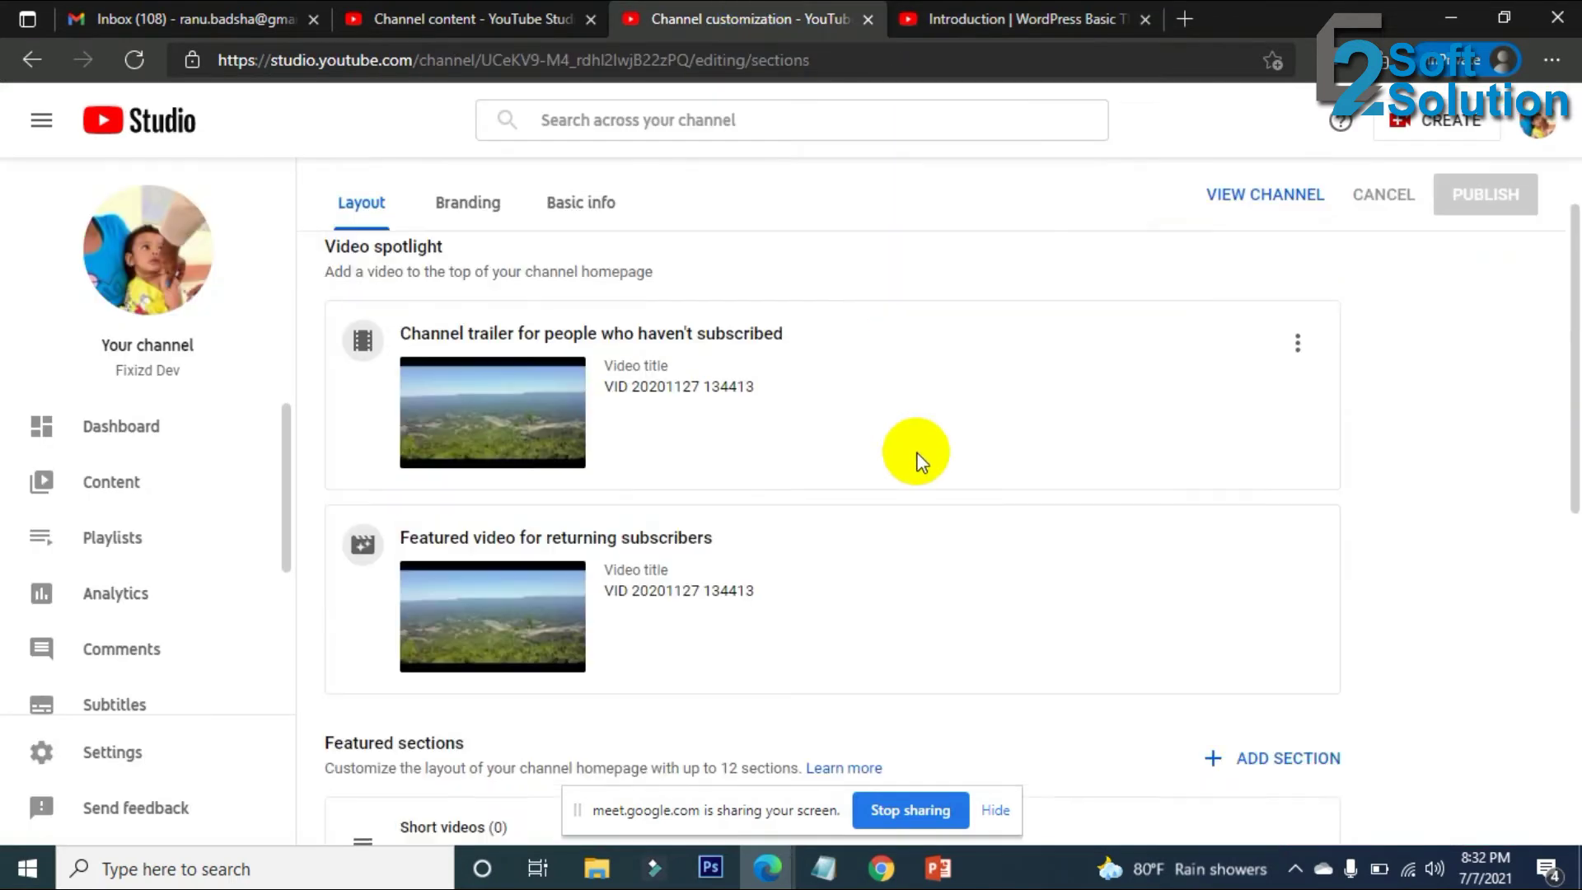
scroll(923, 457, "down", 6)
scroll(881, 433, "up", 5)
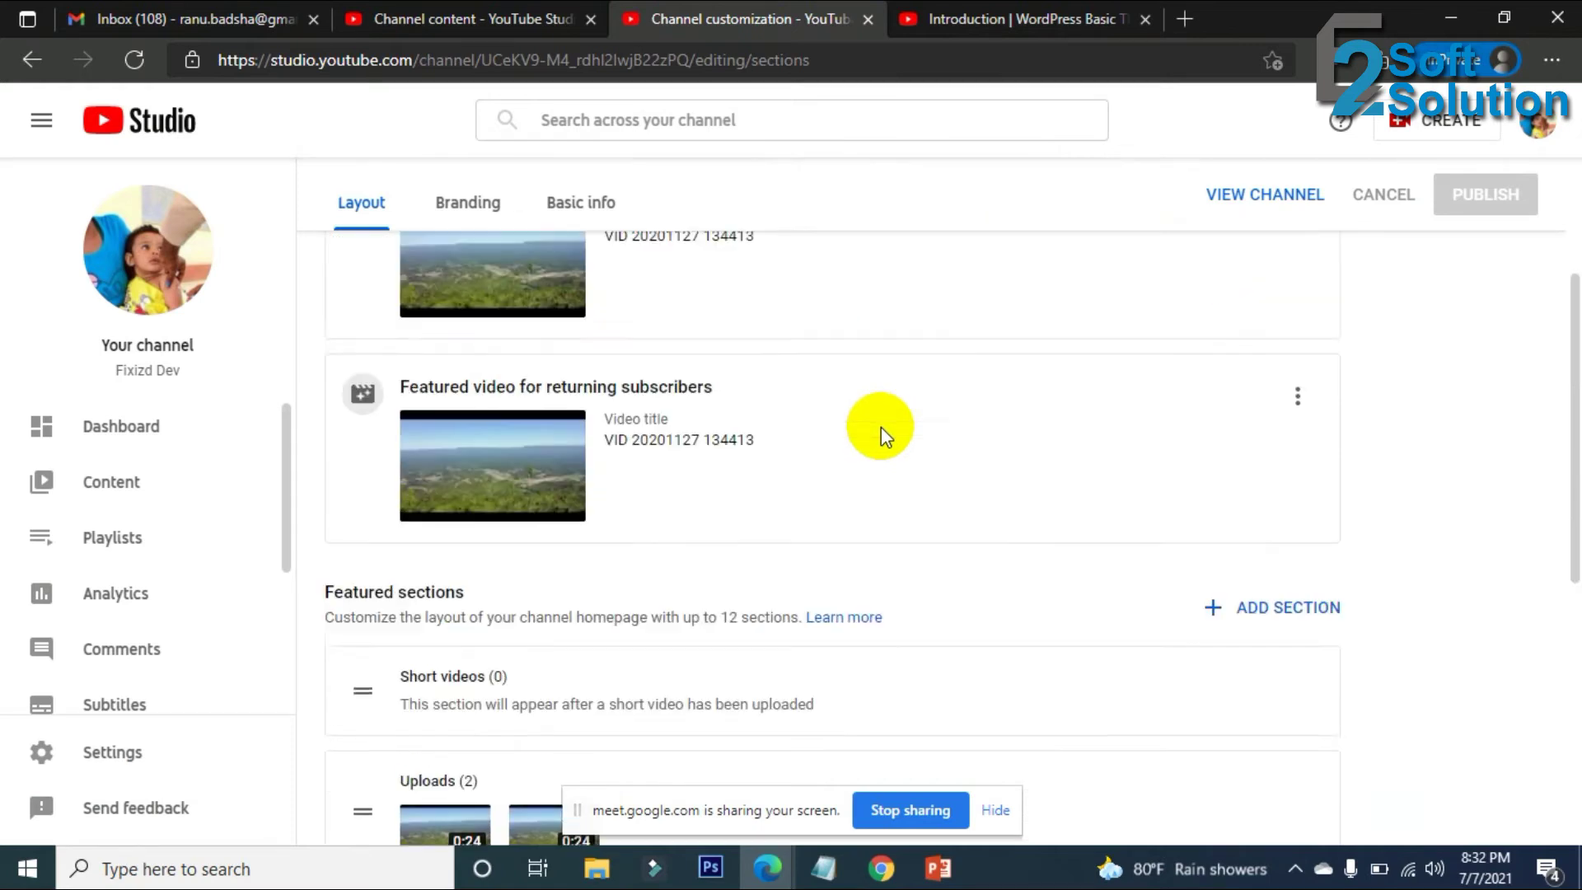
scroll(882, 427, "up", 3)
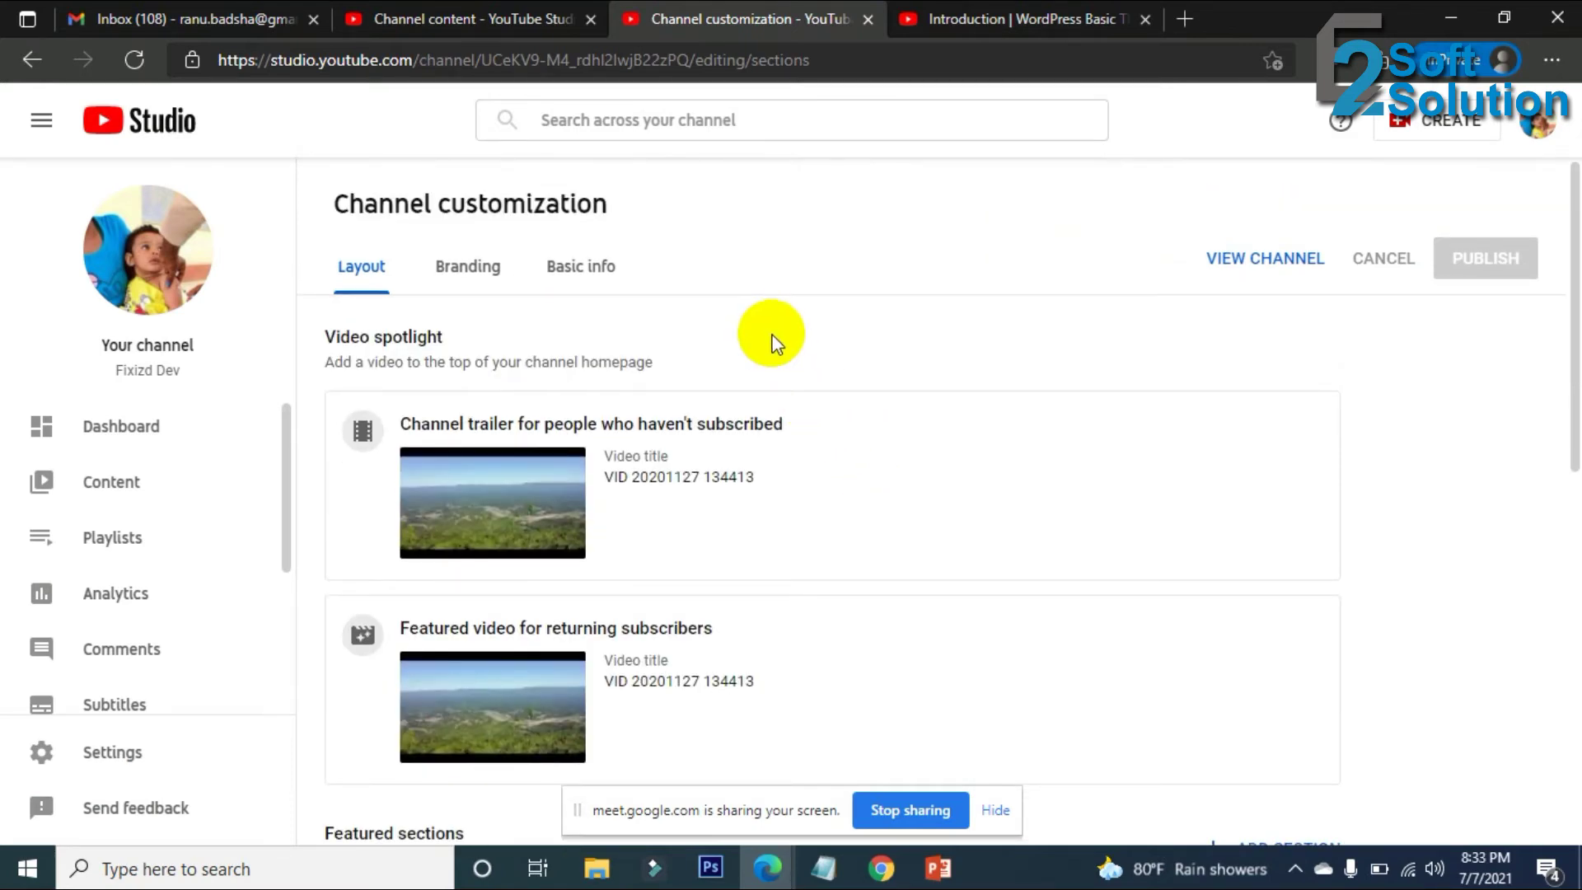
Close the WordPress playlist page, open the public channel page from YouTube Studio, and pause the trailer video.
left_click(1018, 21)
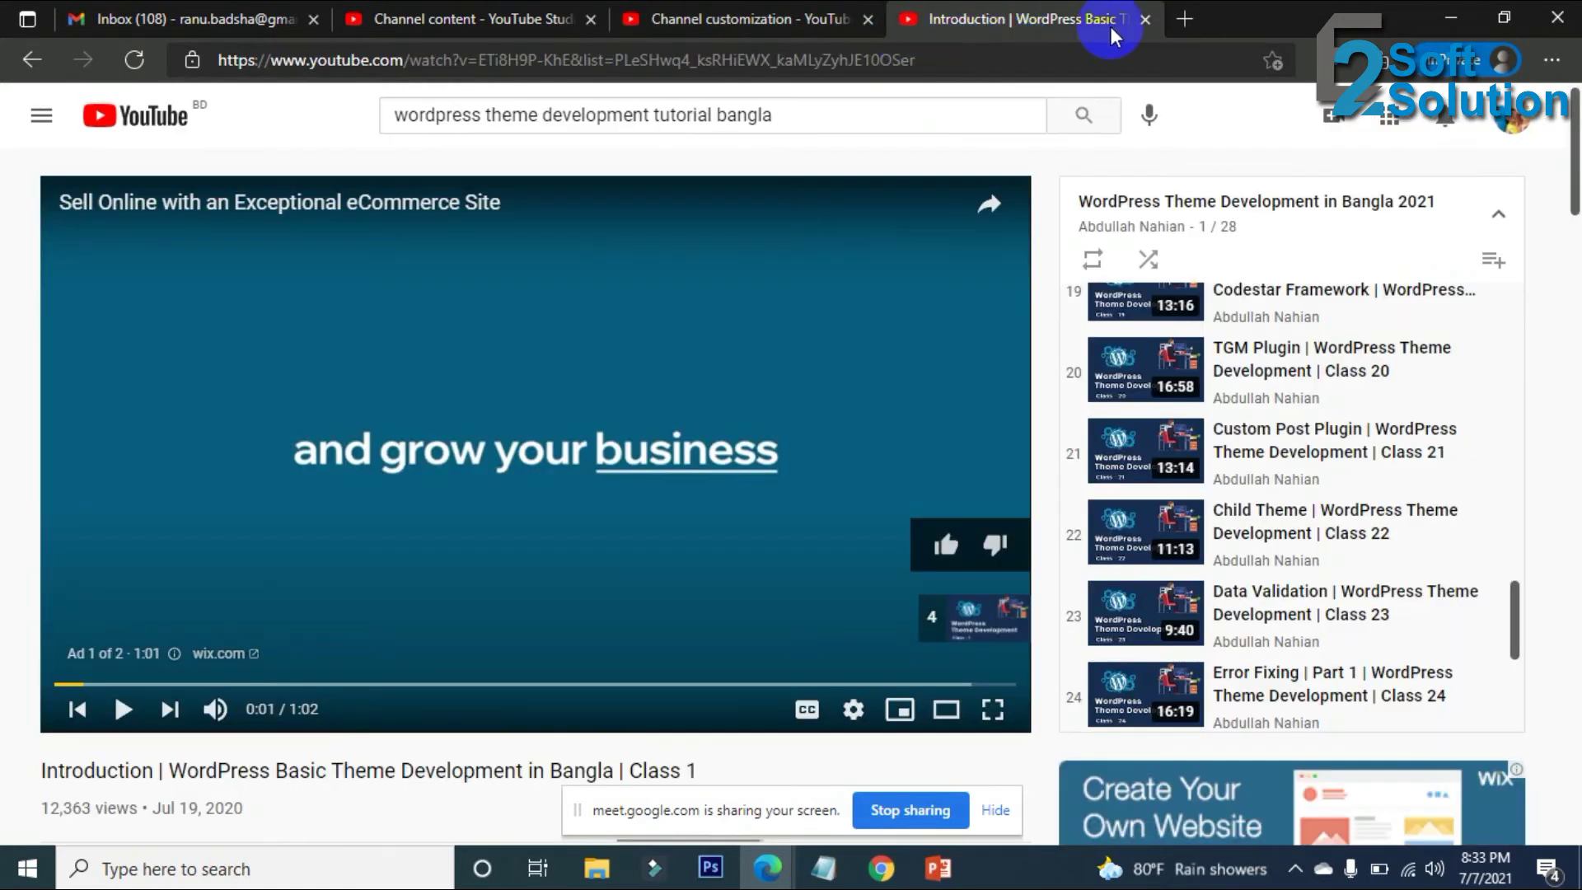
left_click(1145, 20)
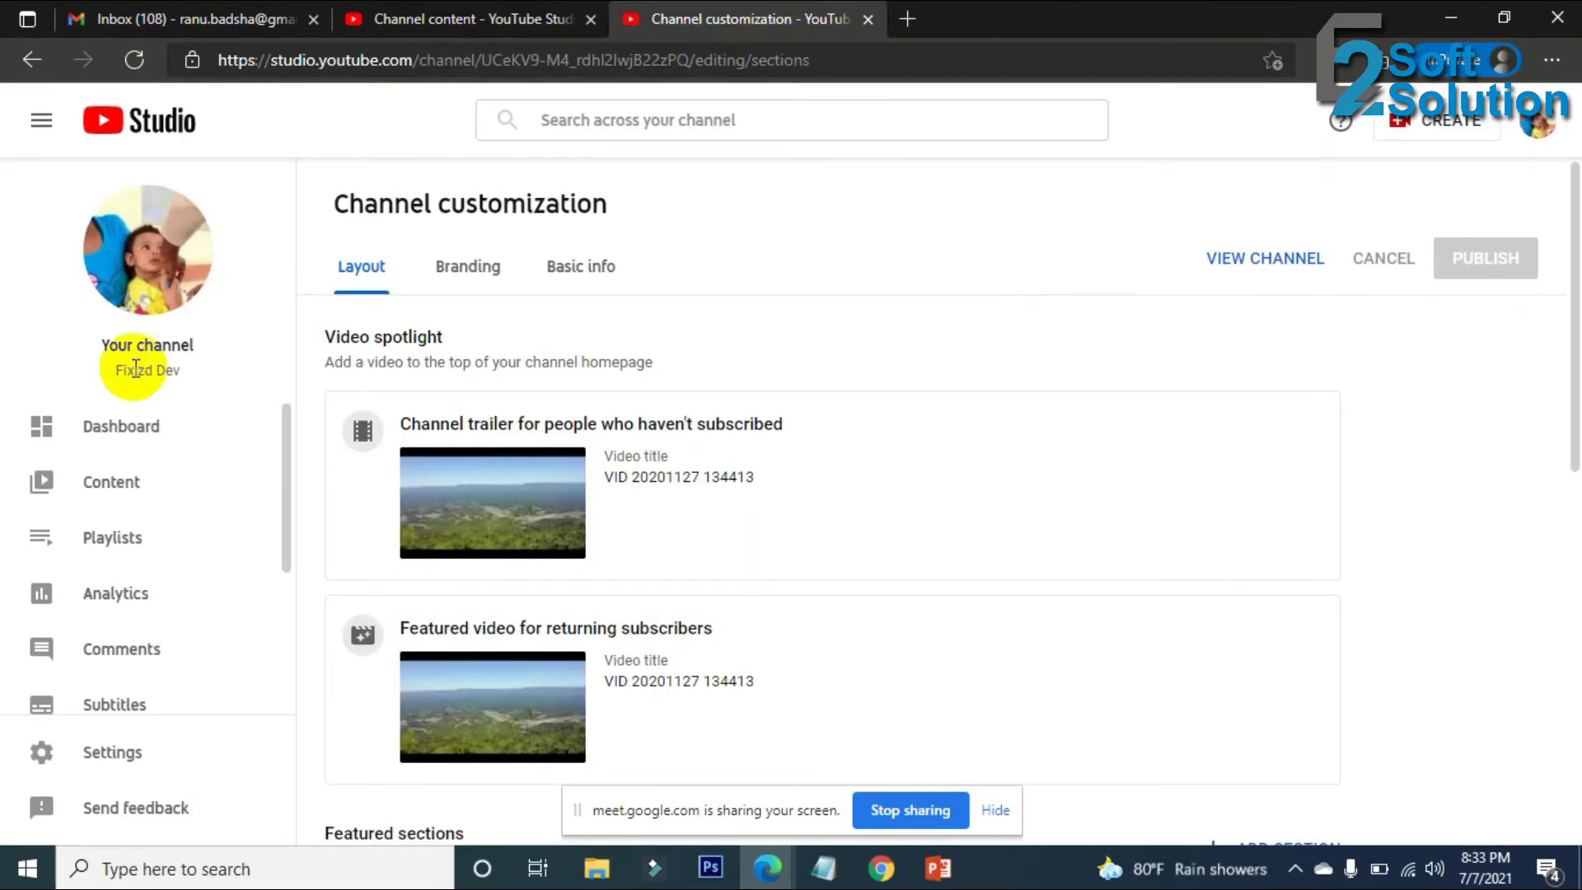
left_click(152, 281)
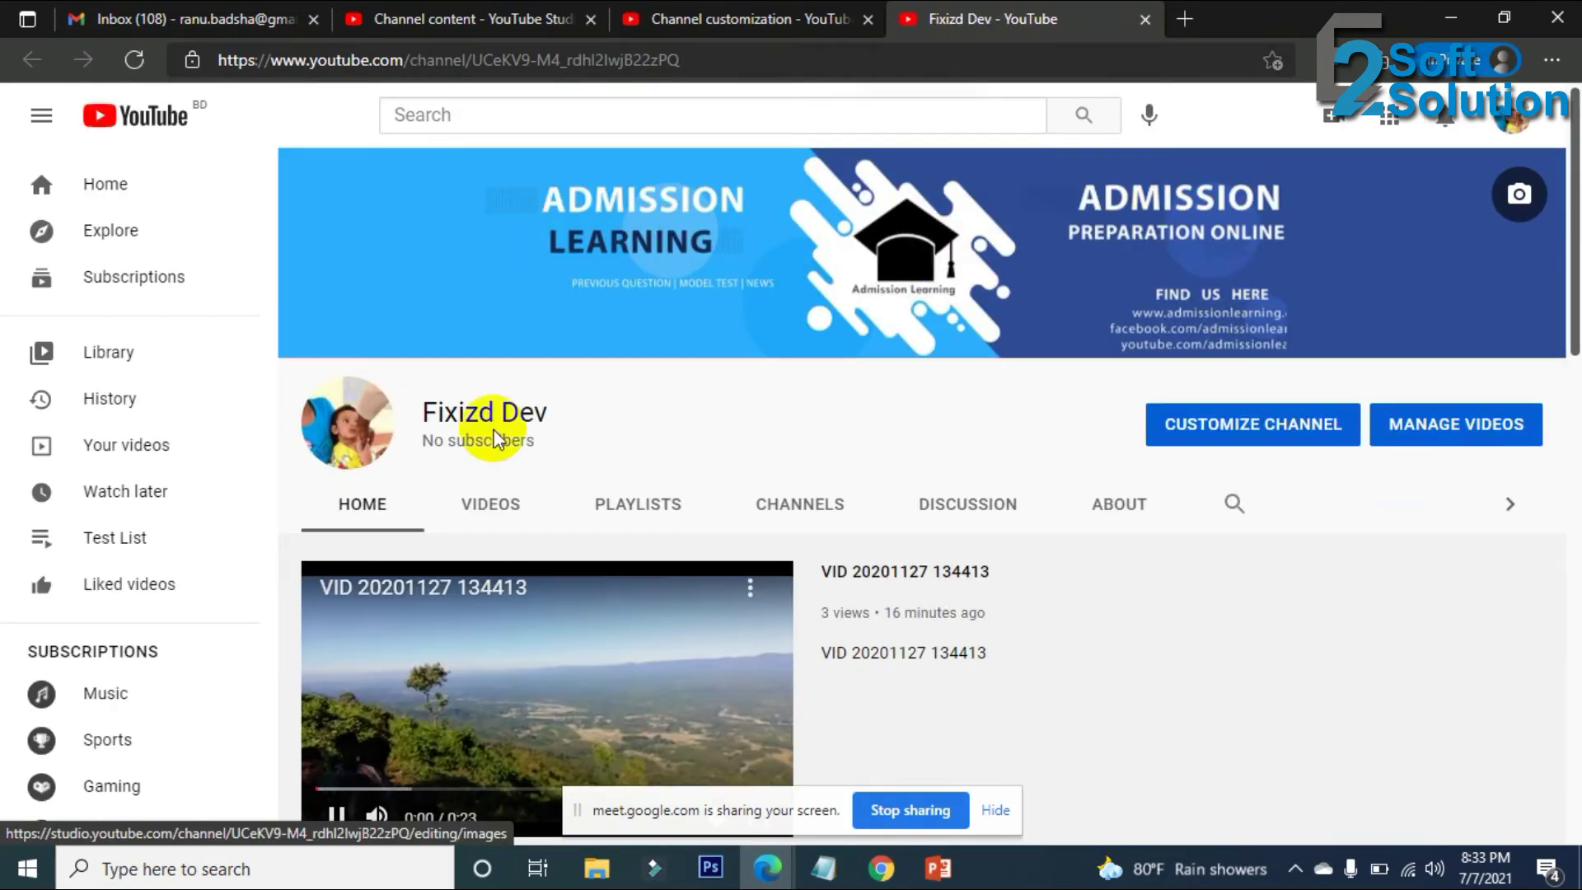
left_click(499, 707)
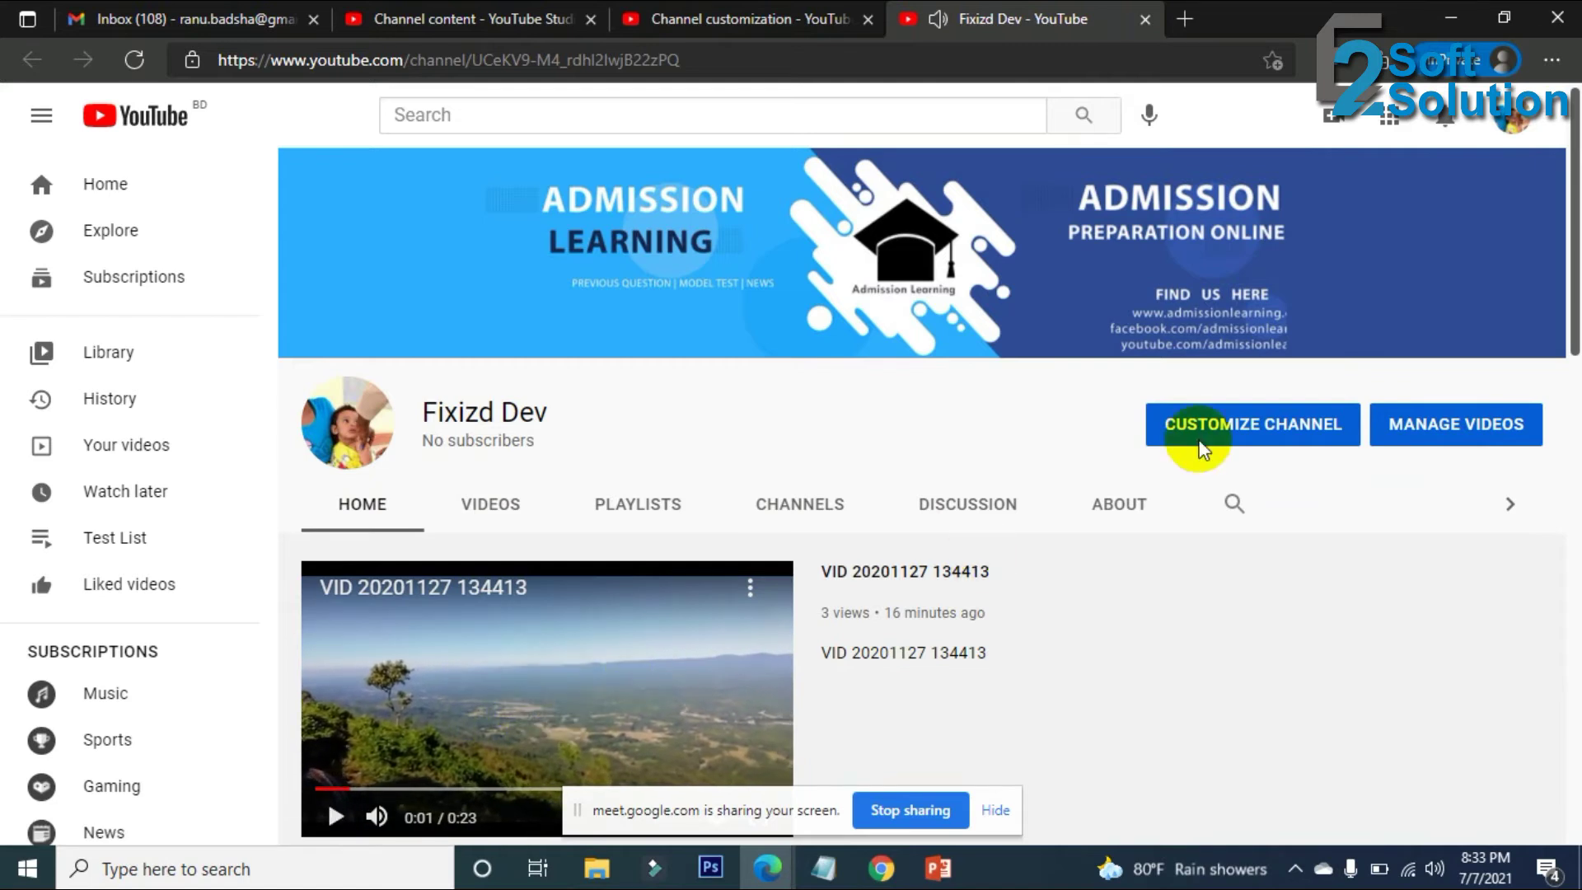
Review the public channel's Home, About, Discussion, Channels and Playlists pages.
scroll(1269, 449, "down", 4)
scroll(992, 501, "up", 4)
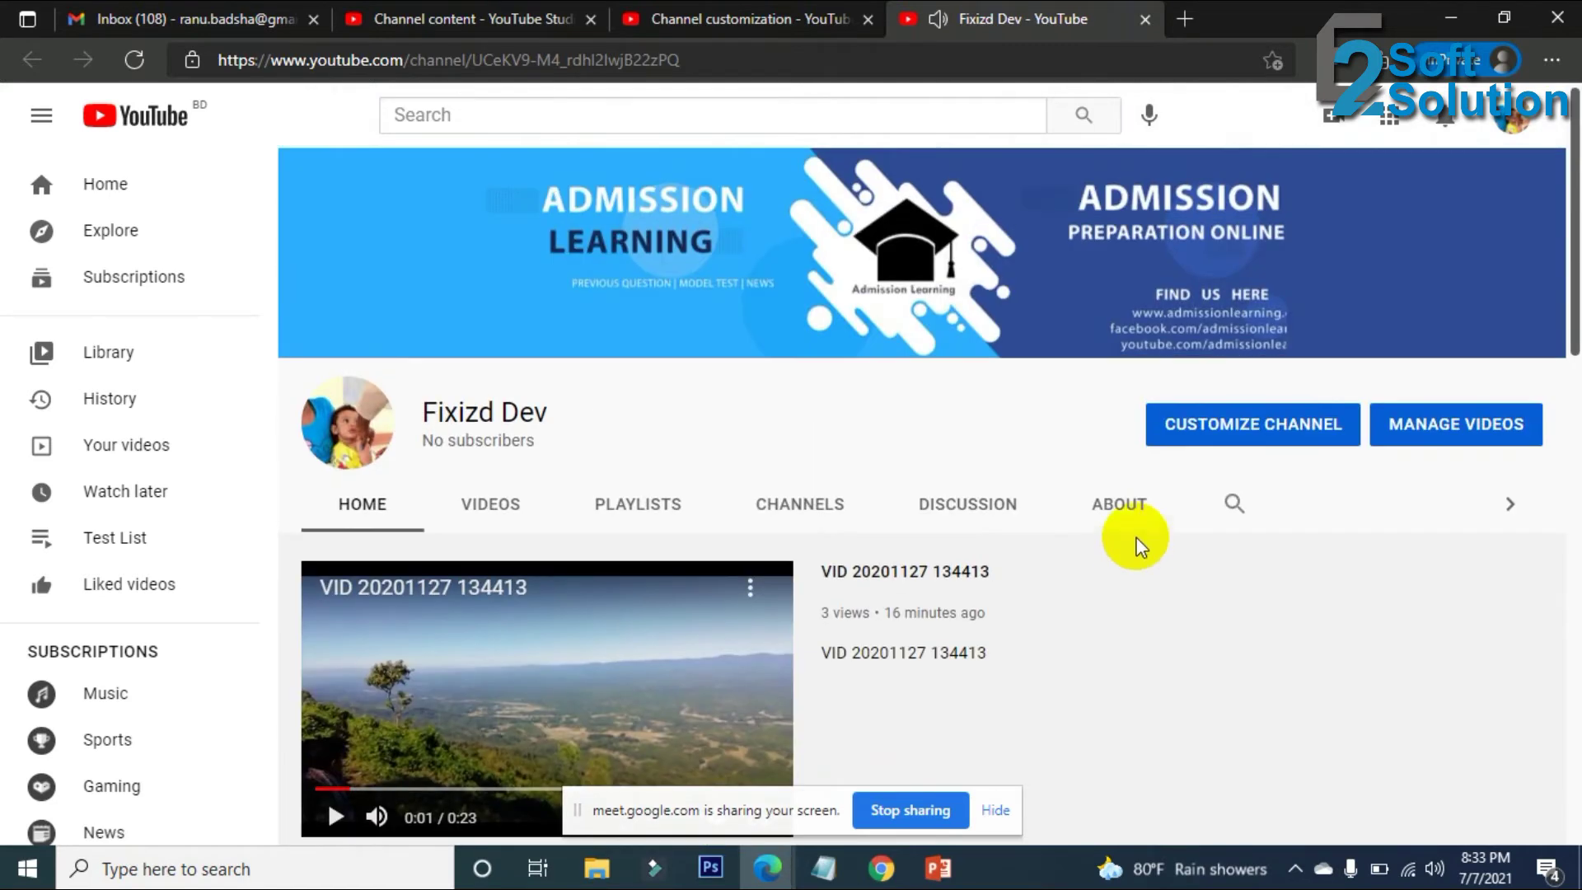
left_click(1122, 502)
scroll(1184, 574, "down", 1)
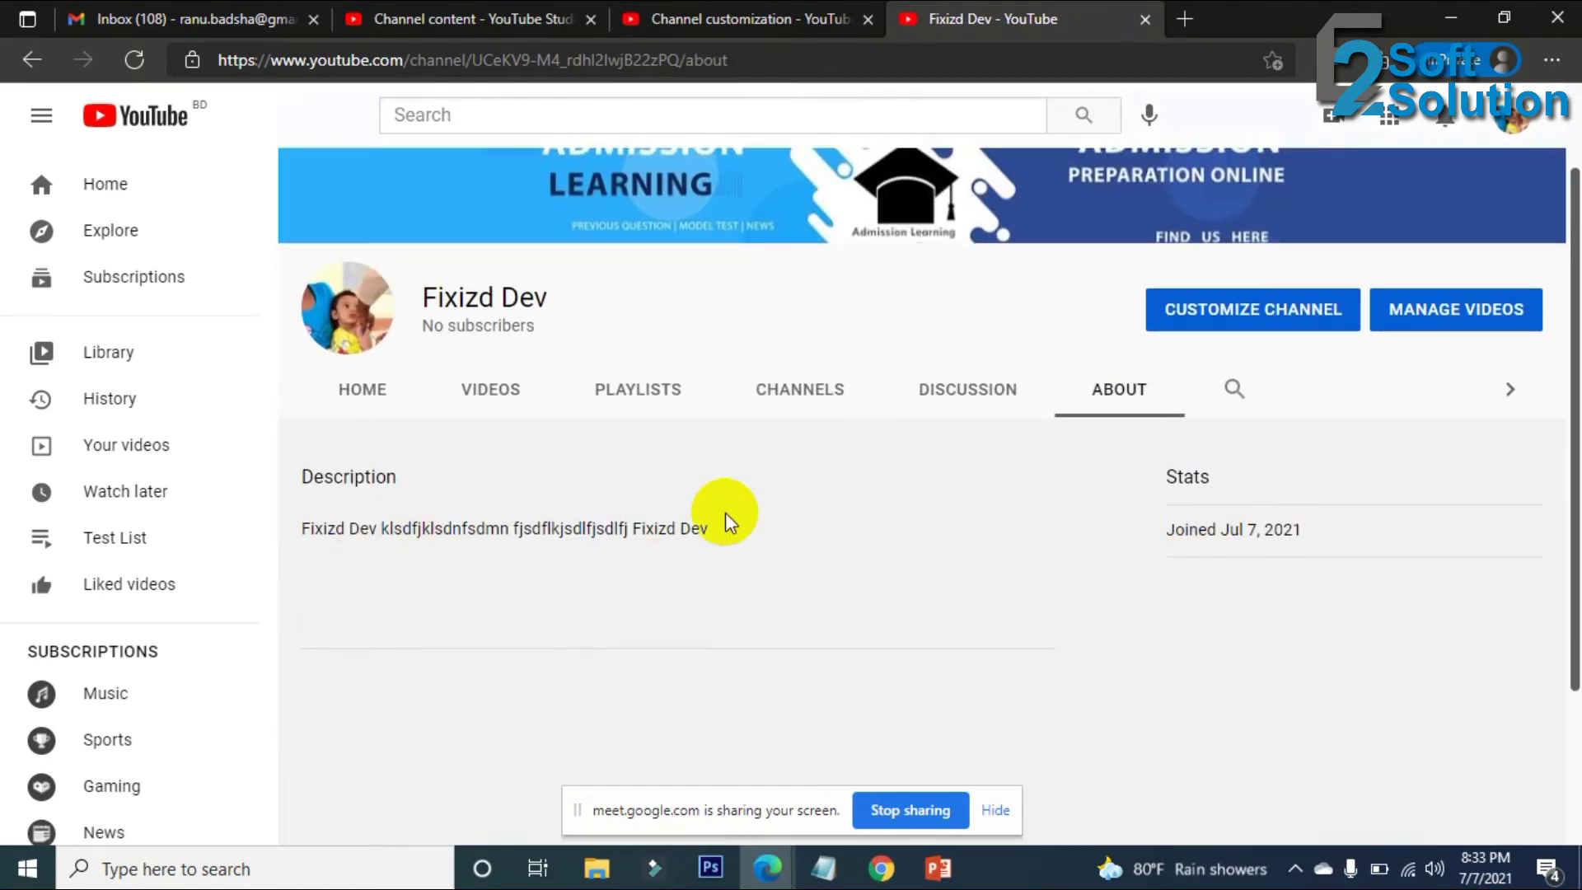
left_click(978, 395)
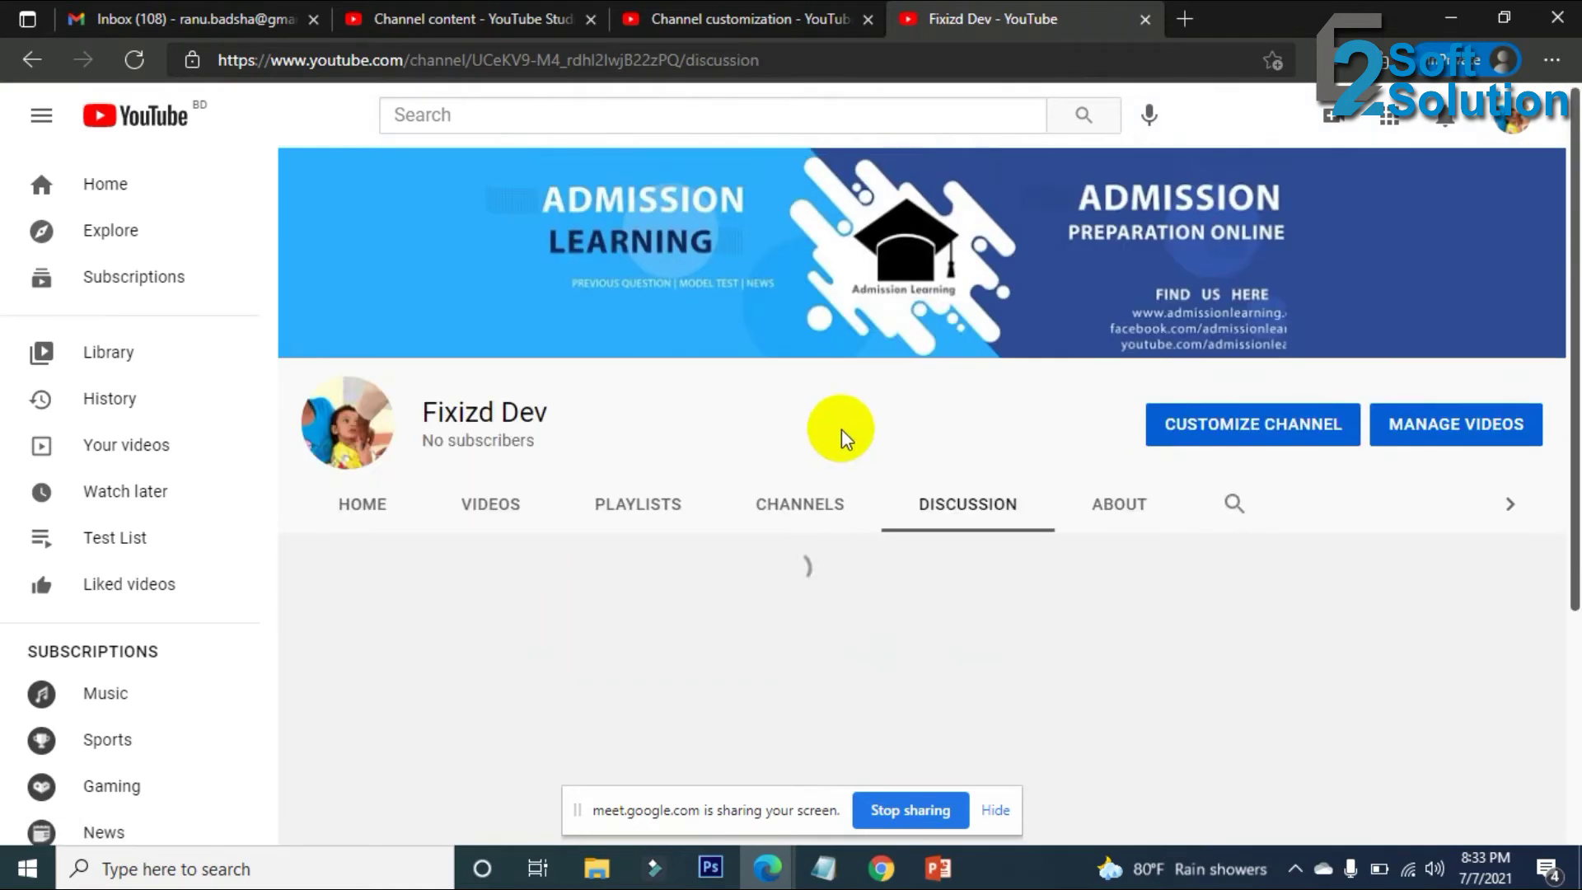
left_click(812, 511)
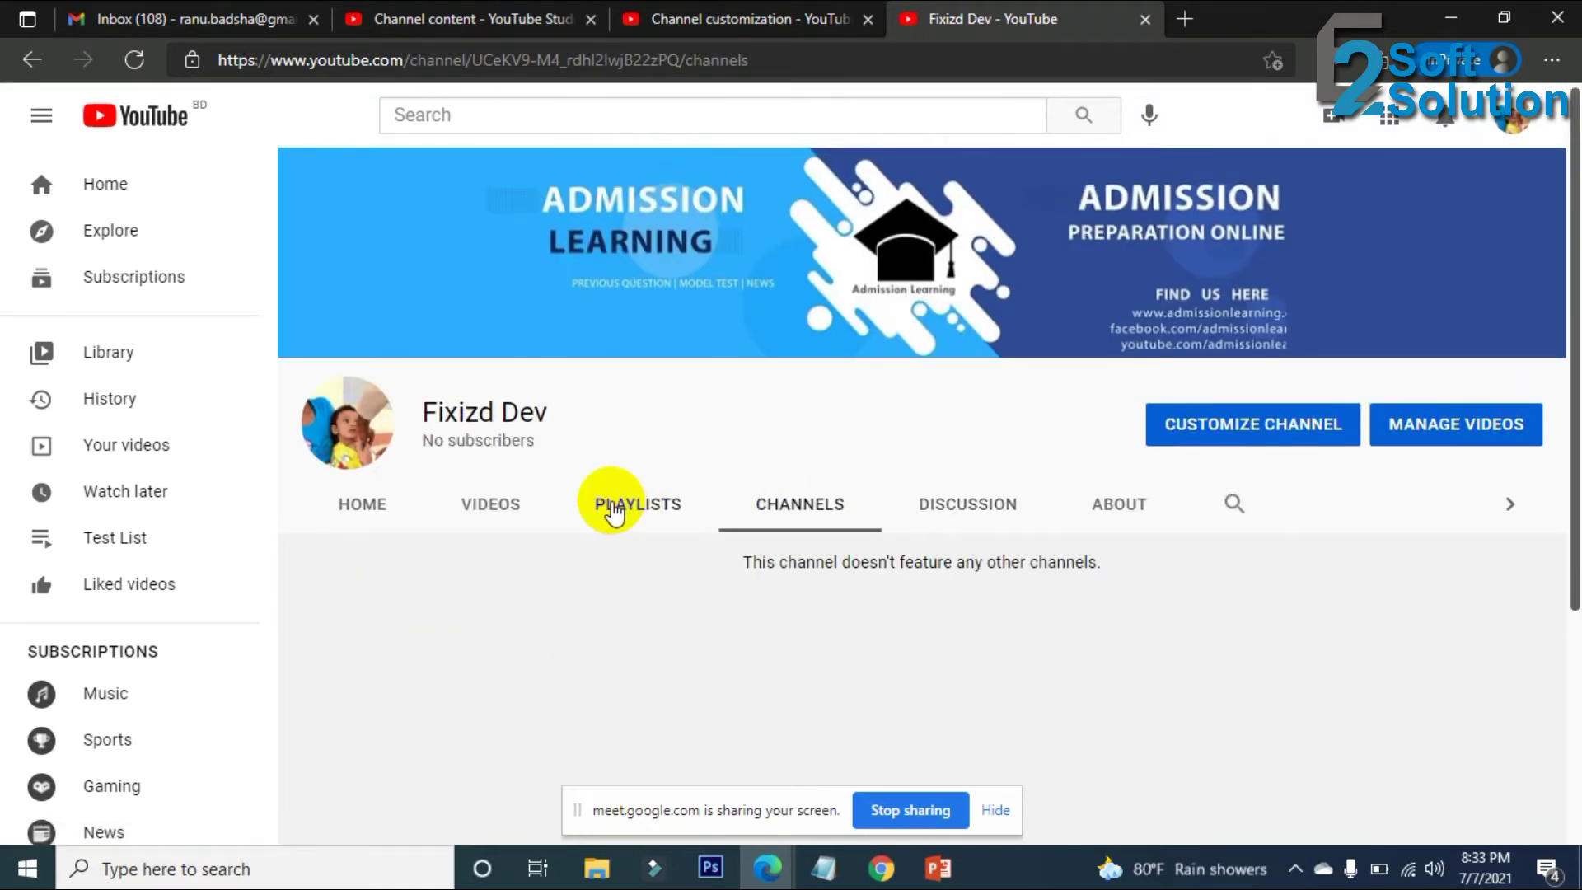
left_click(651, 506)
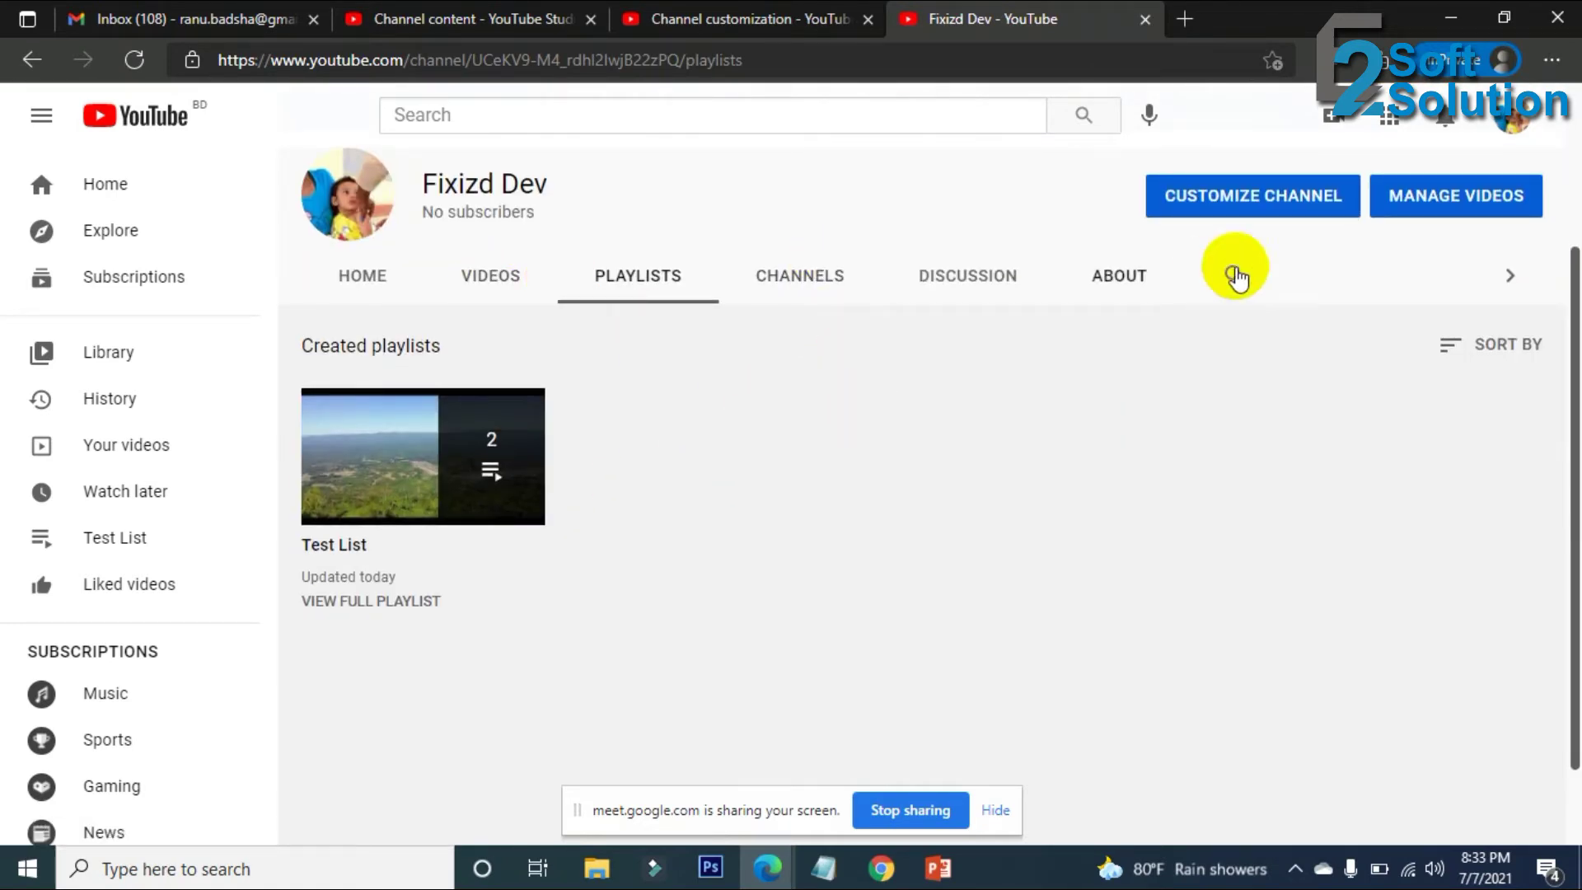
Return to the Channel customization layout and inspect the setup dialog for a Featured channels section, cancelling it without adding the section.
left_click(1243, 196)
left_click(817, 32)
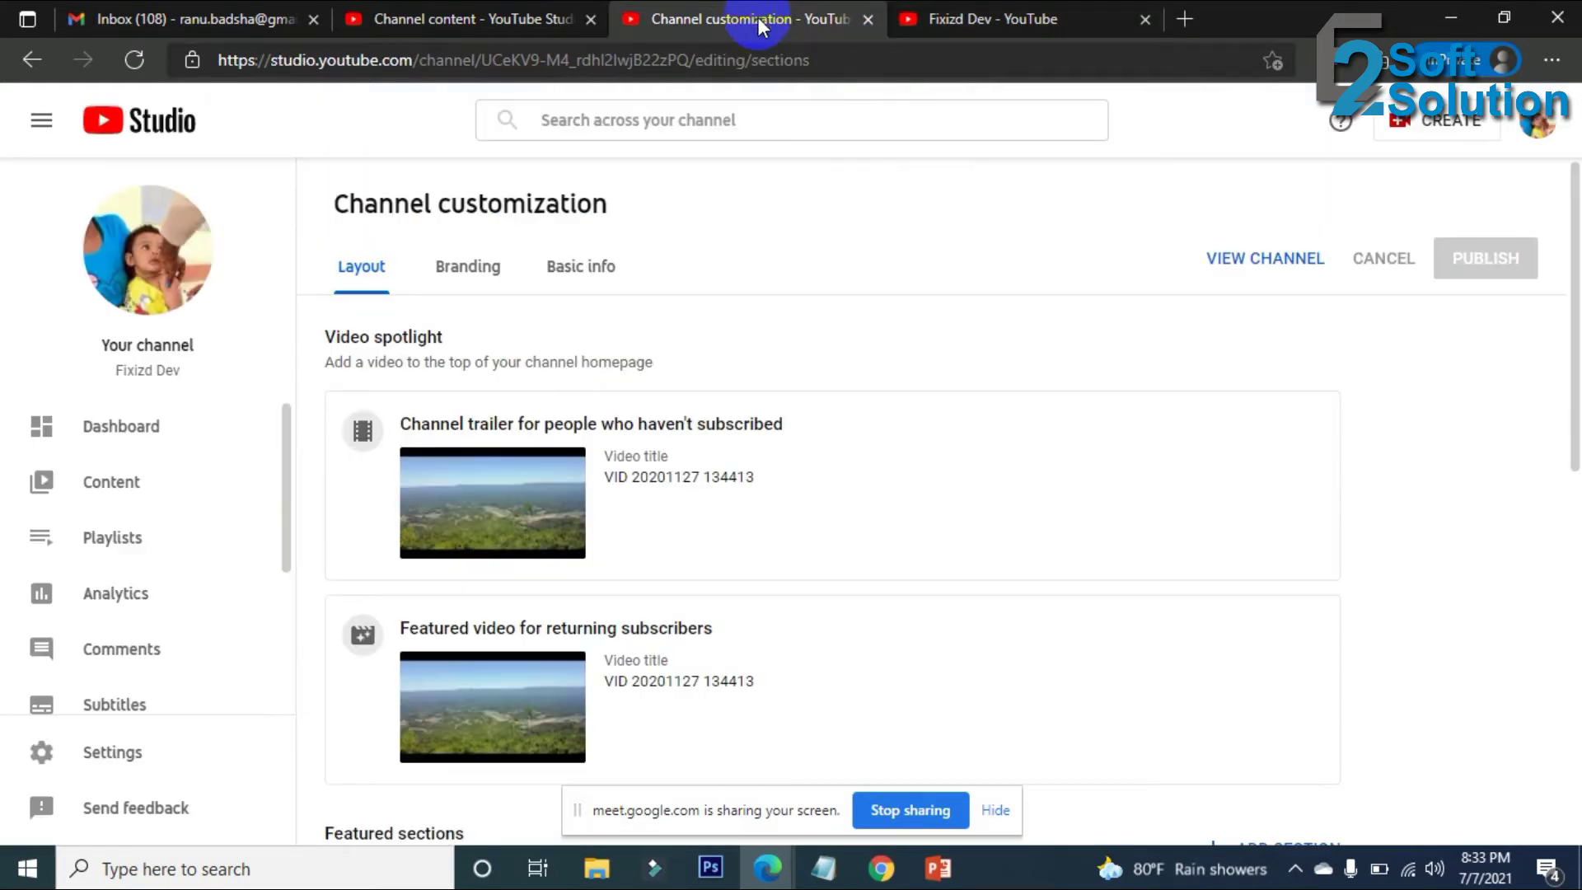
scroll(1070, 519, "down", 3)
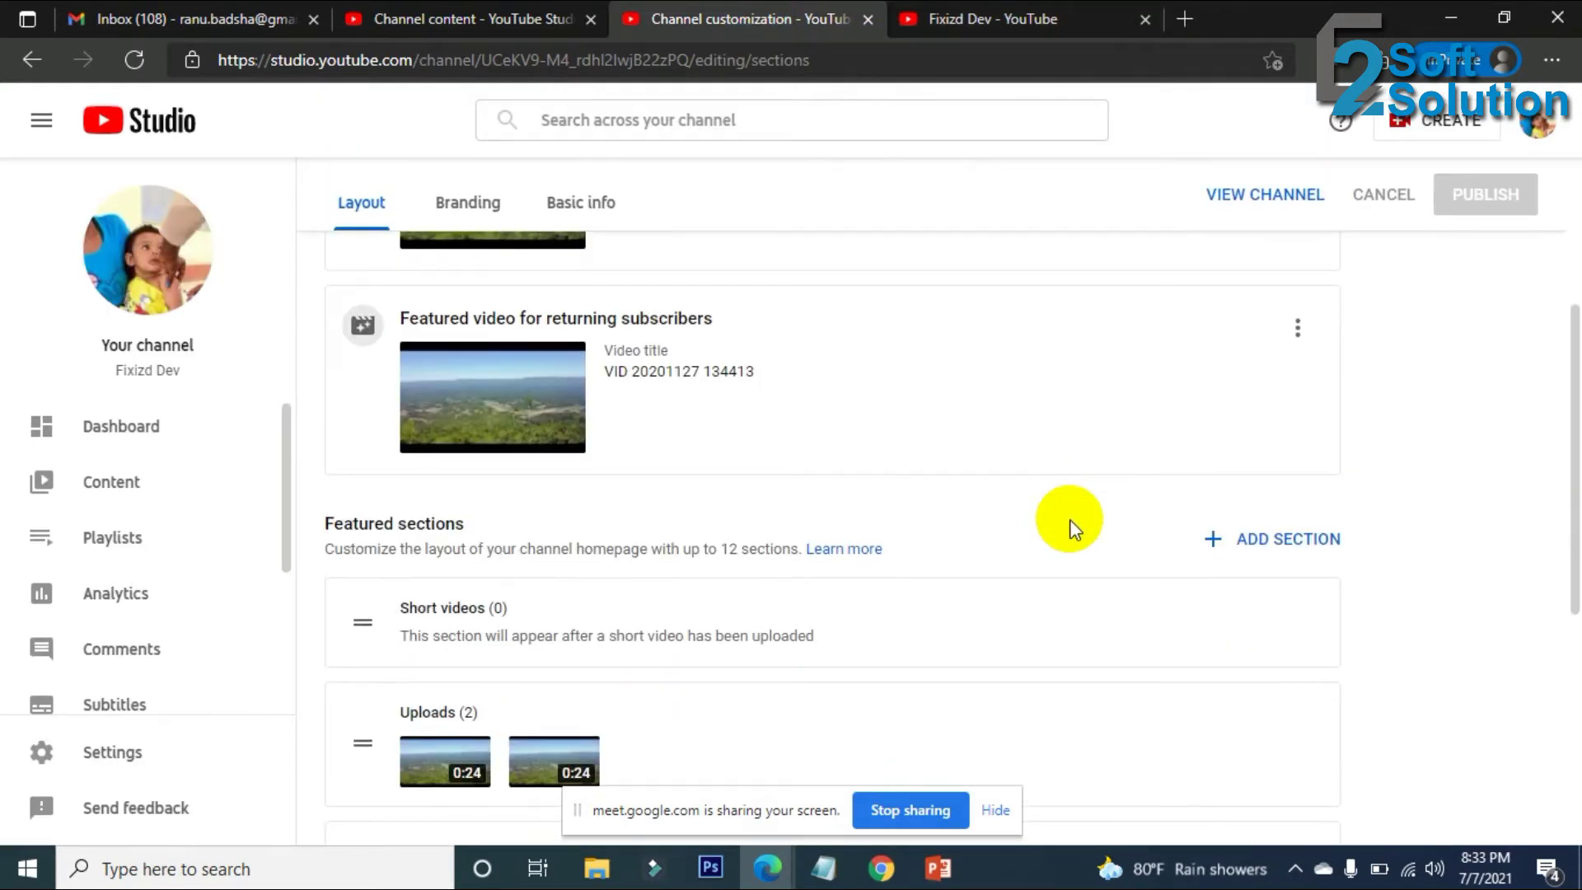
scroll(1070, 521, "down", 3)
scroll(1253, 417, "up", 1)
left_click(1286, 341)
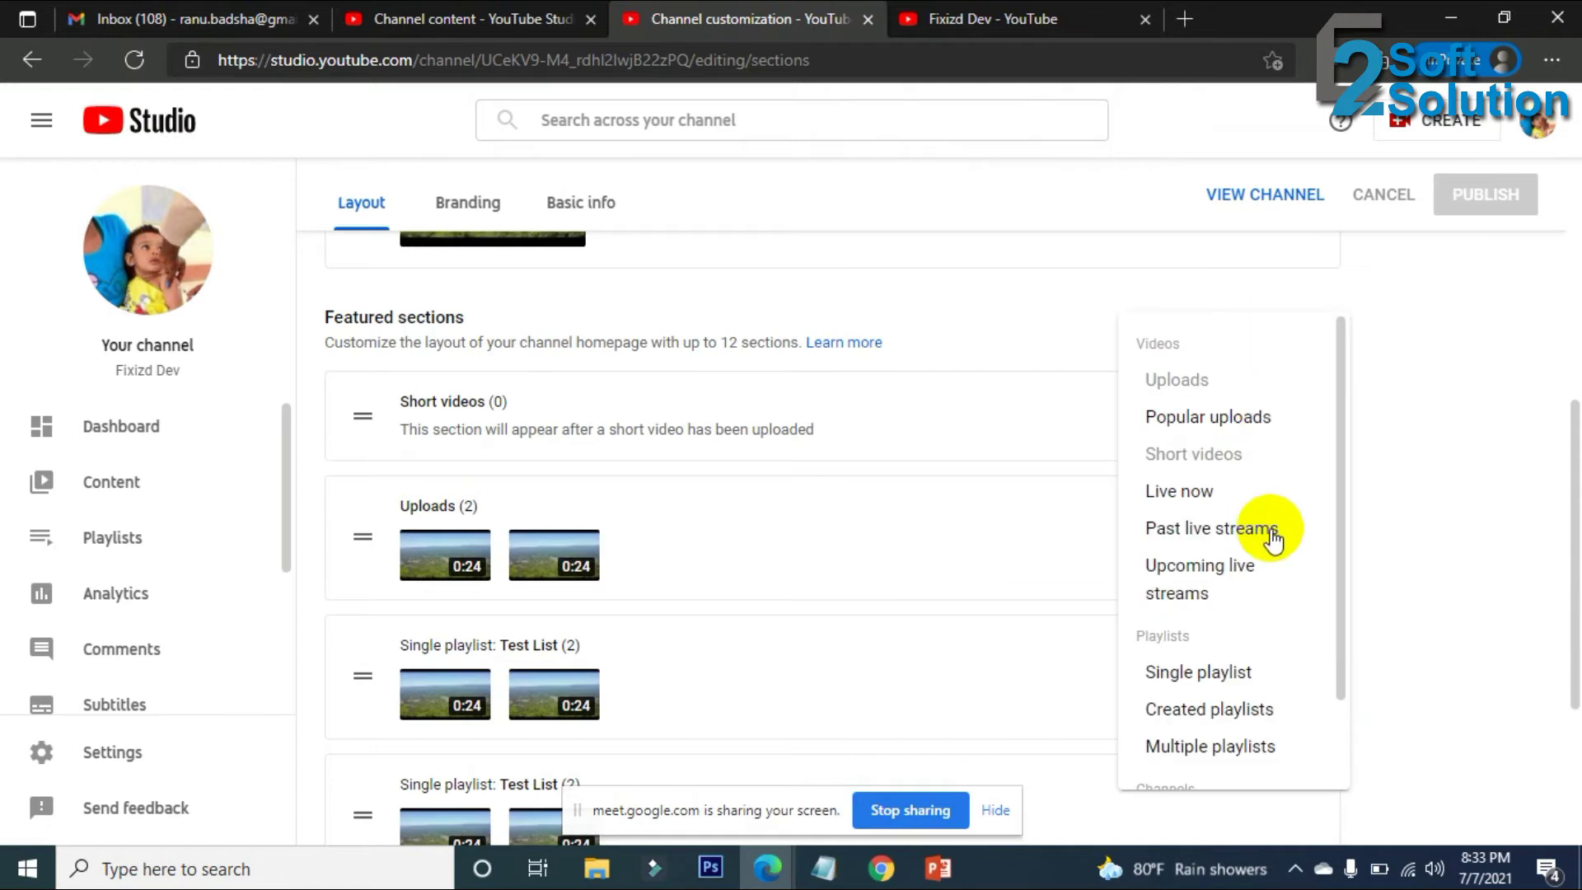
scroll(1266, 536, "down", 2)
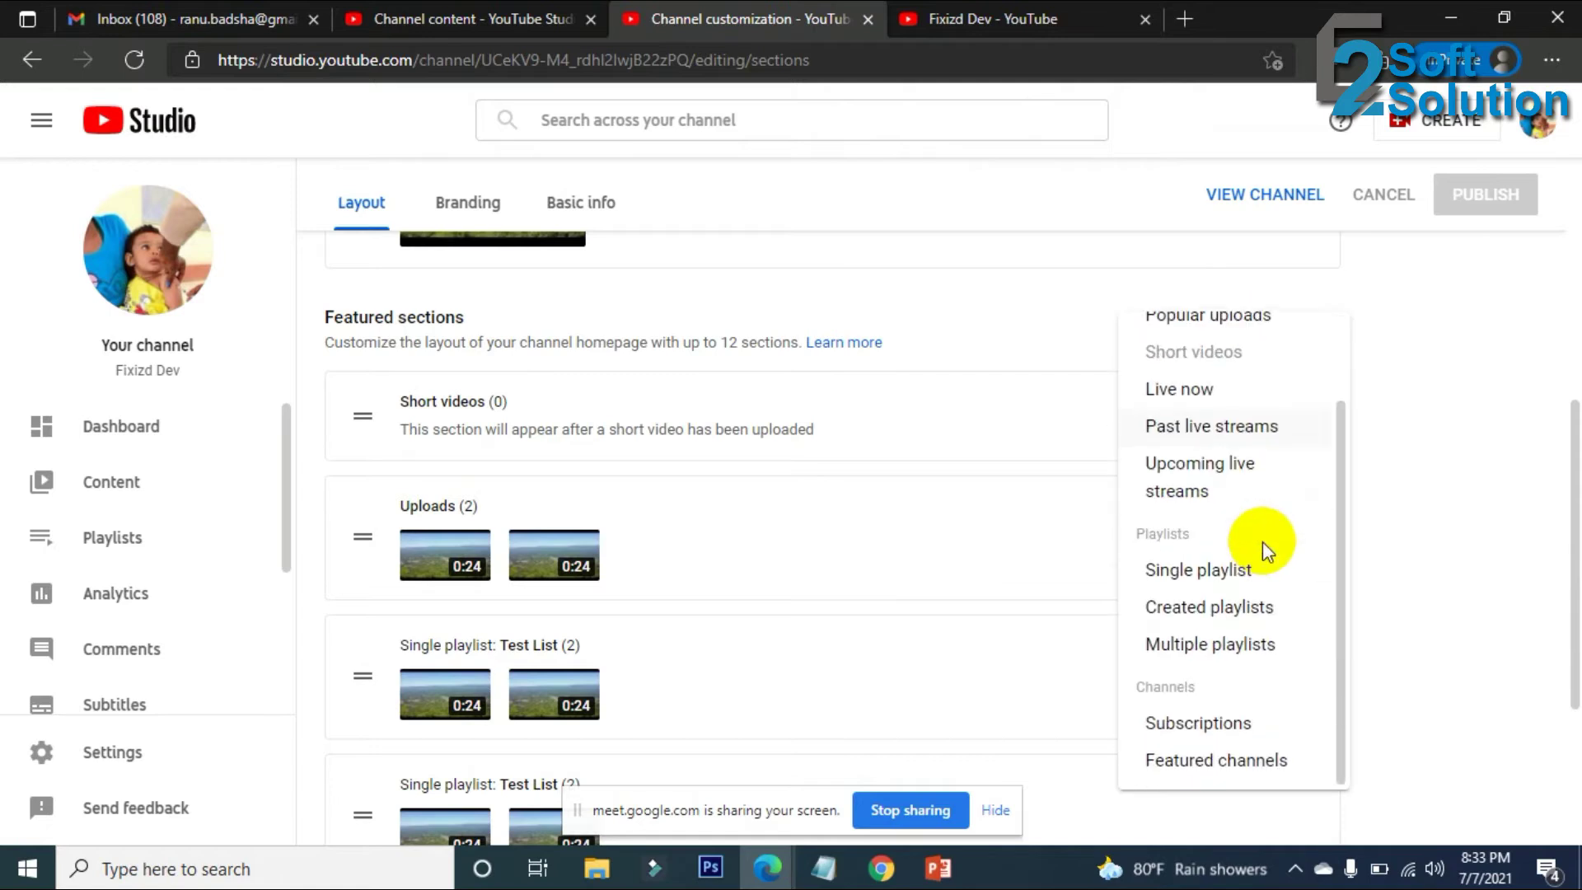
left_click(1247, 762)
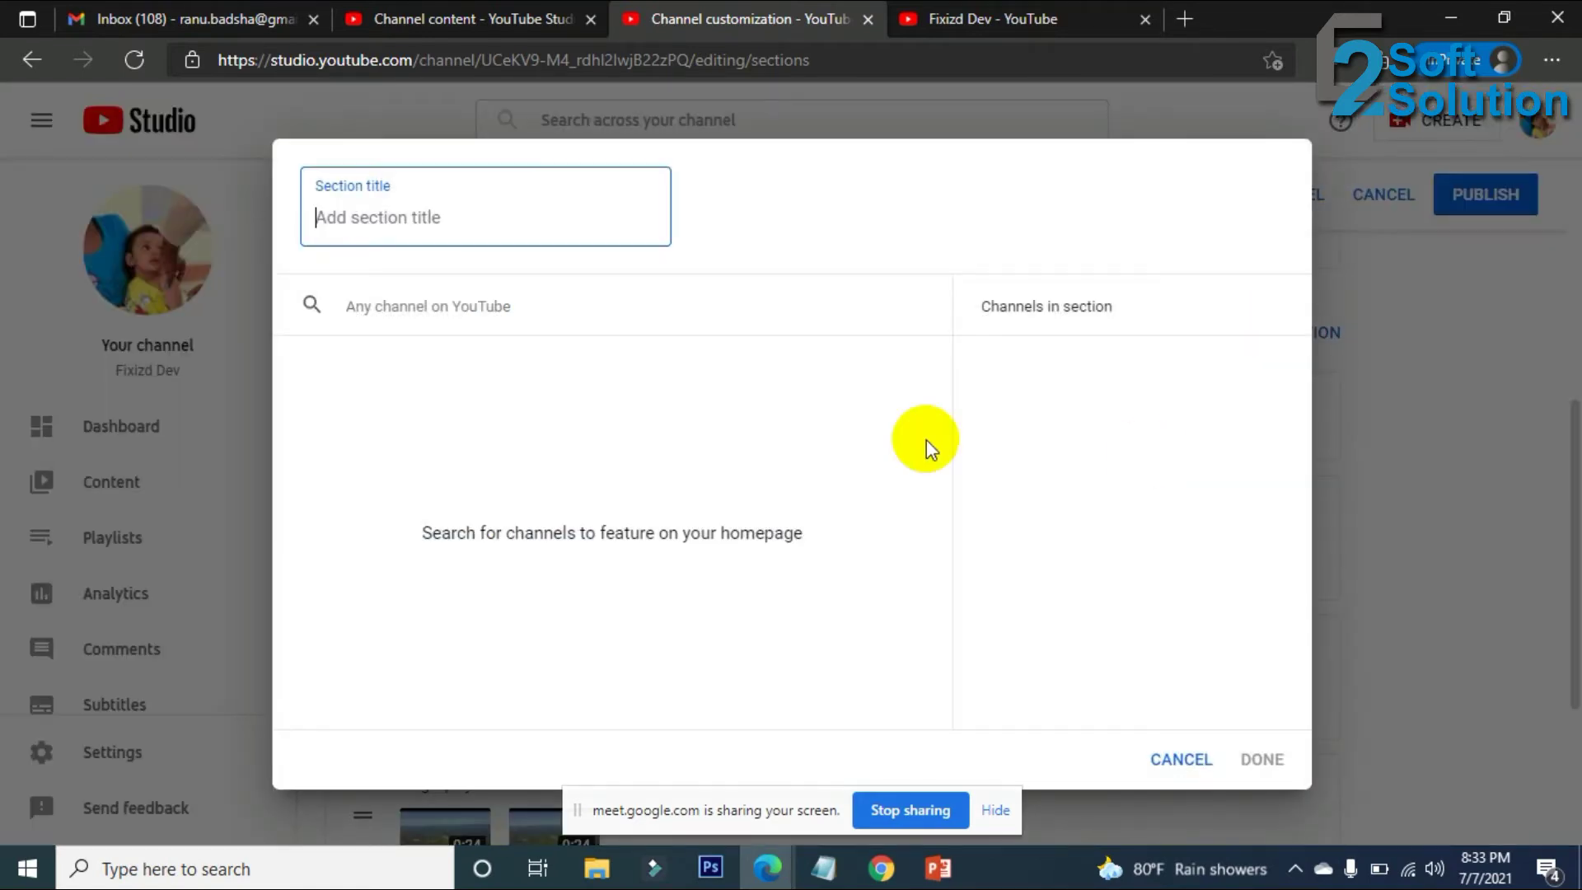
left_click(1169, 759)
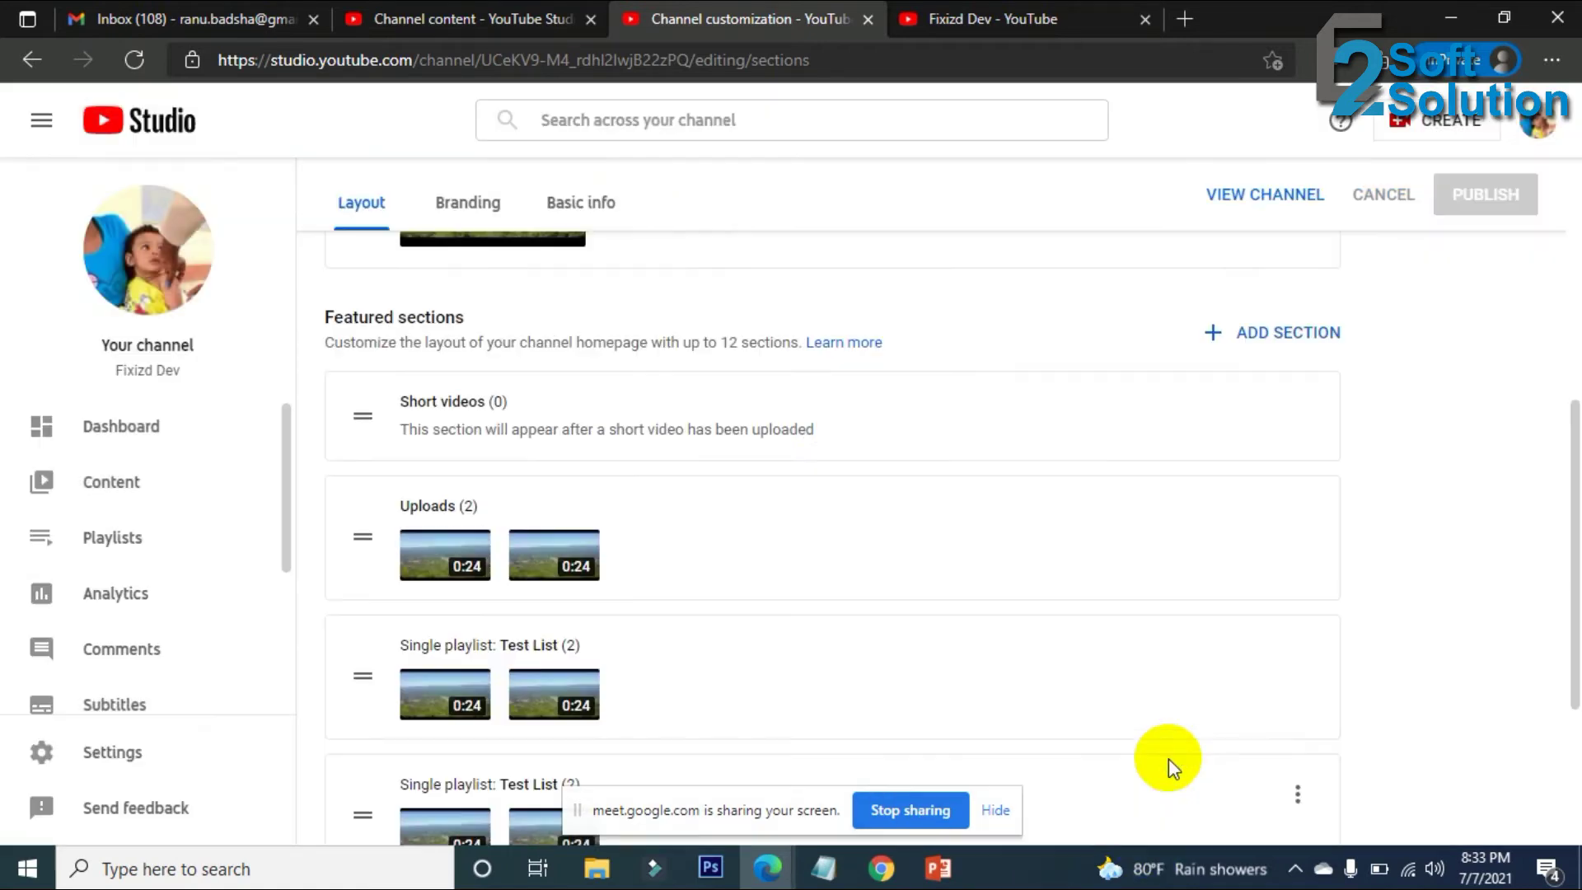
Review the Discussion and Channels pages of the public channel, closing the Studio page opened from the banner.
left_click(974, 25)
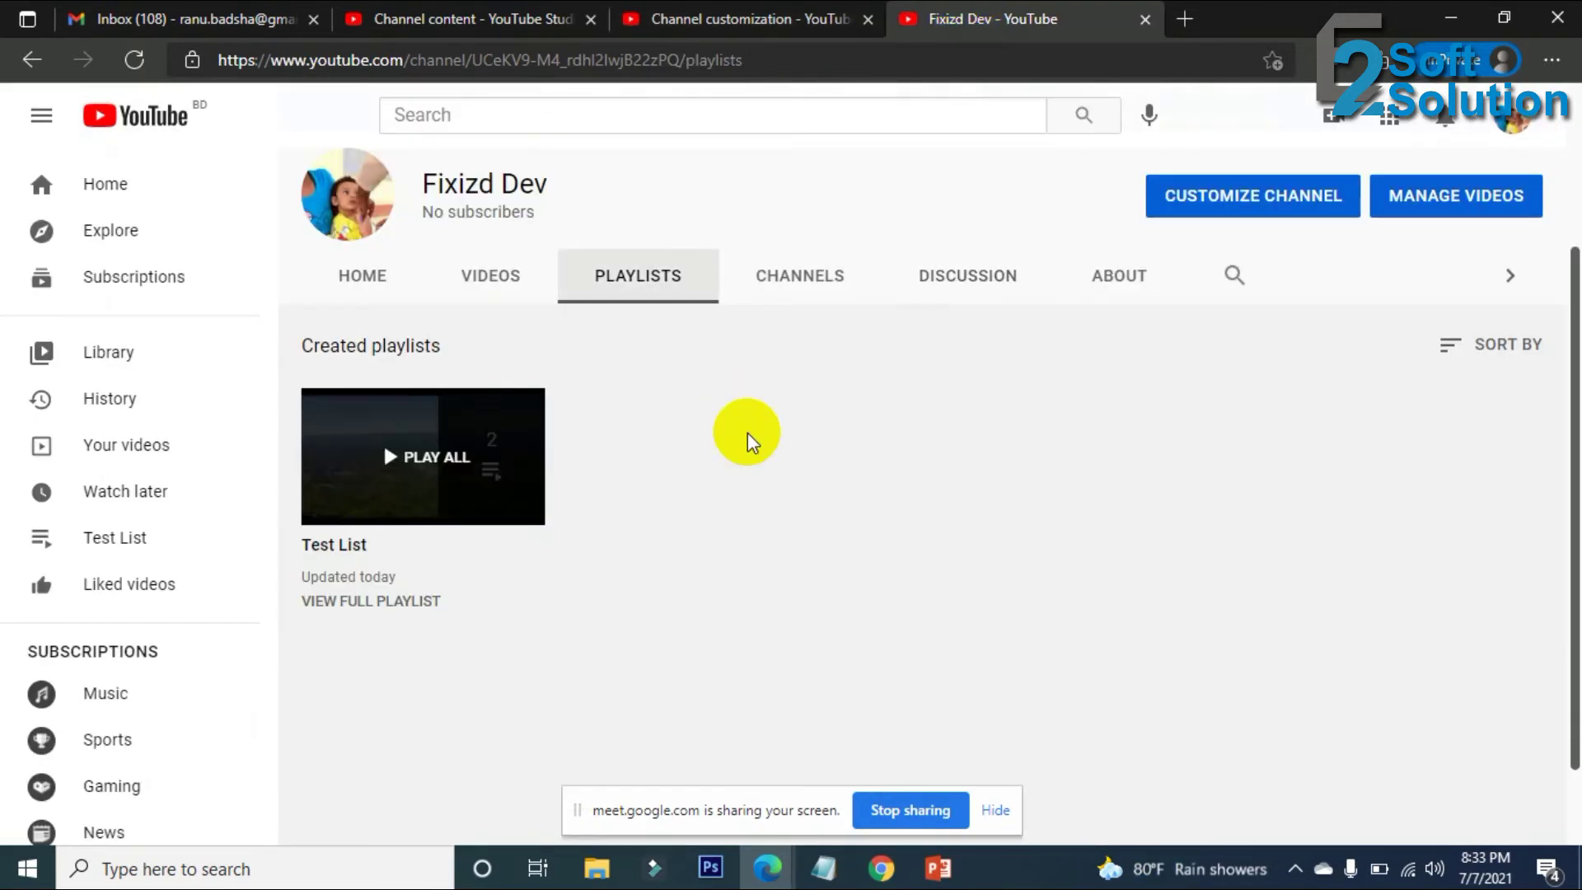
left_click(968, 277)
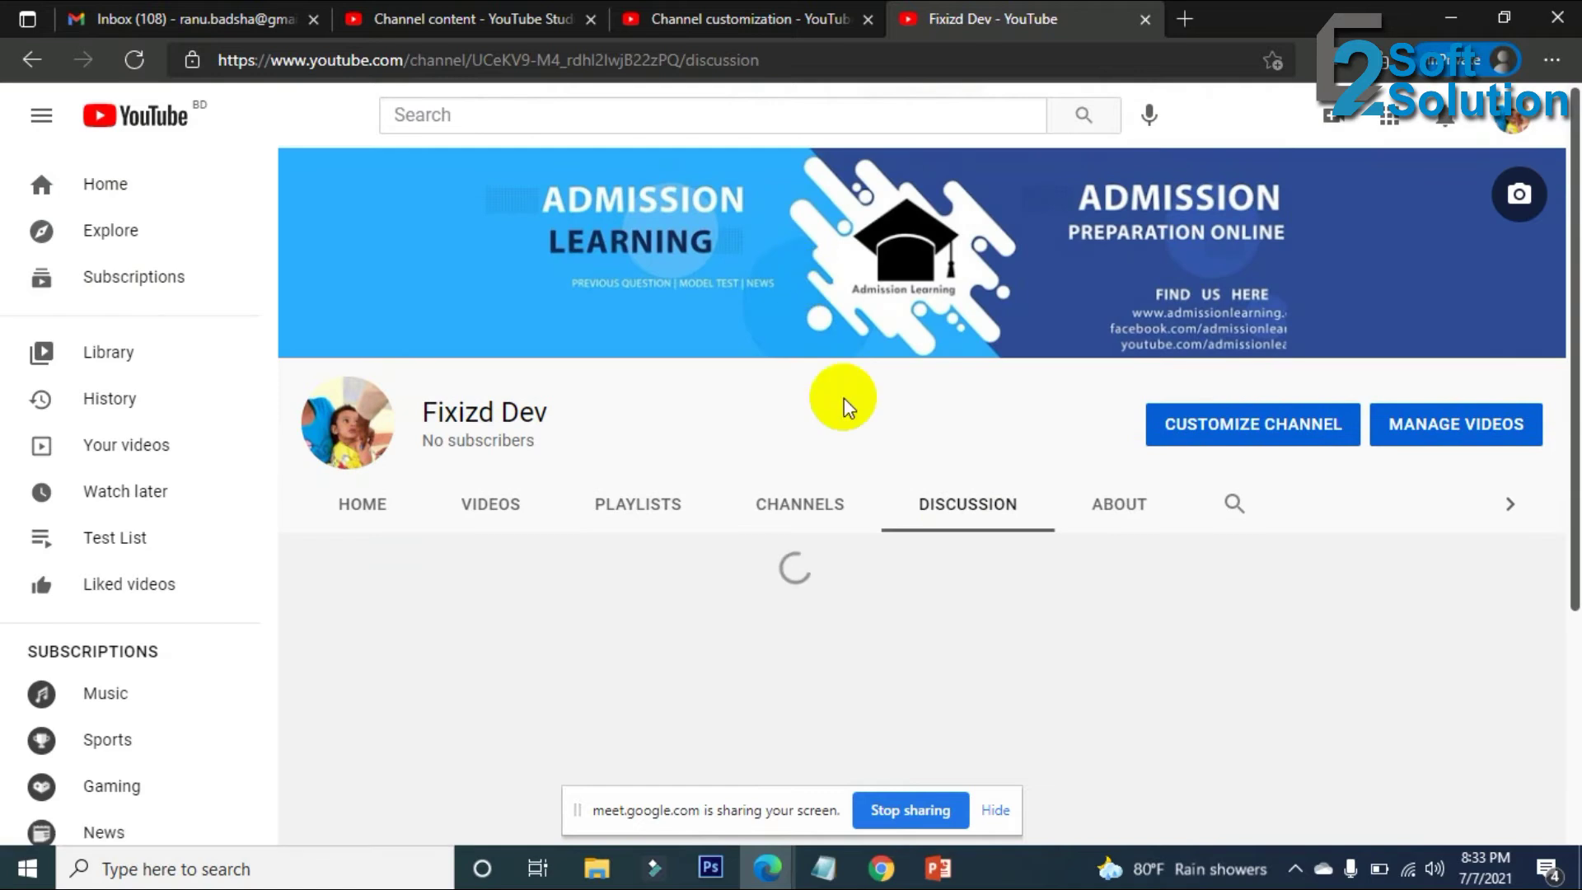
left_click(823, 307)
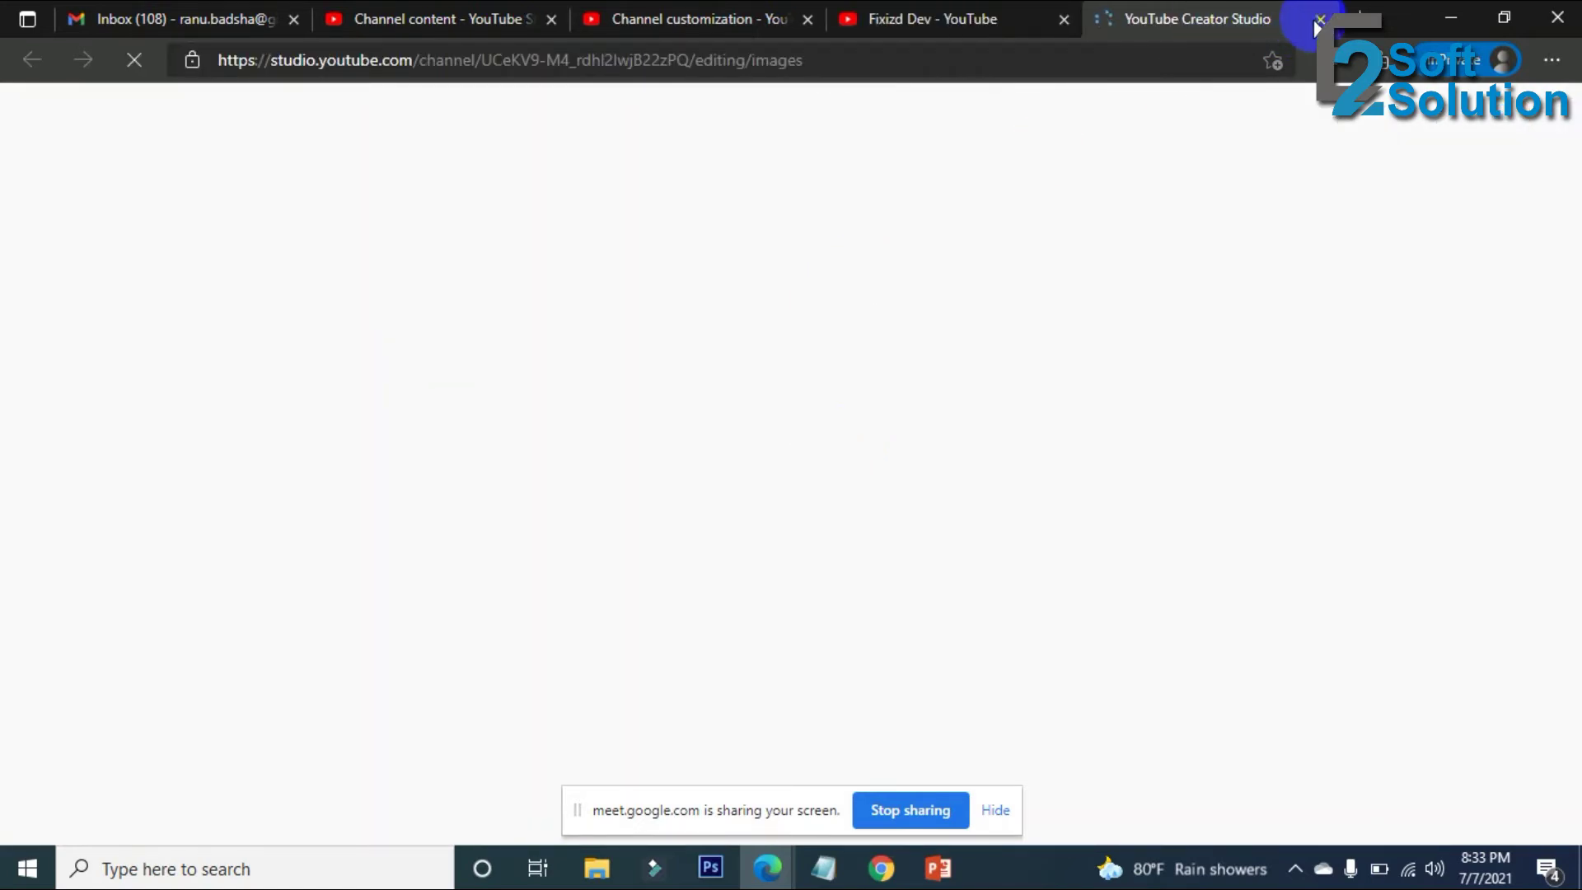
key("ctrl+w")
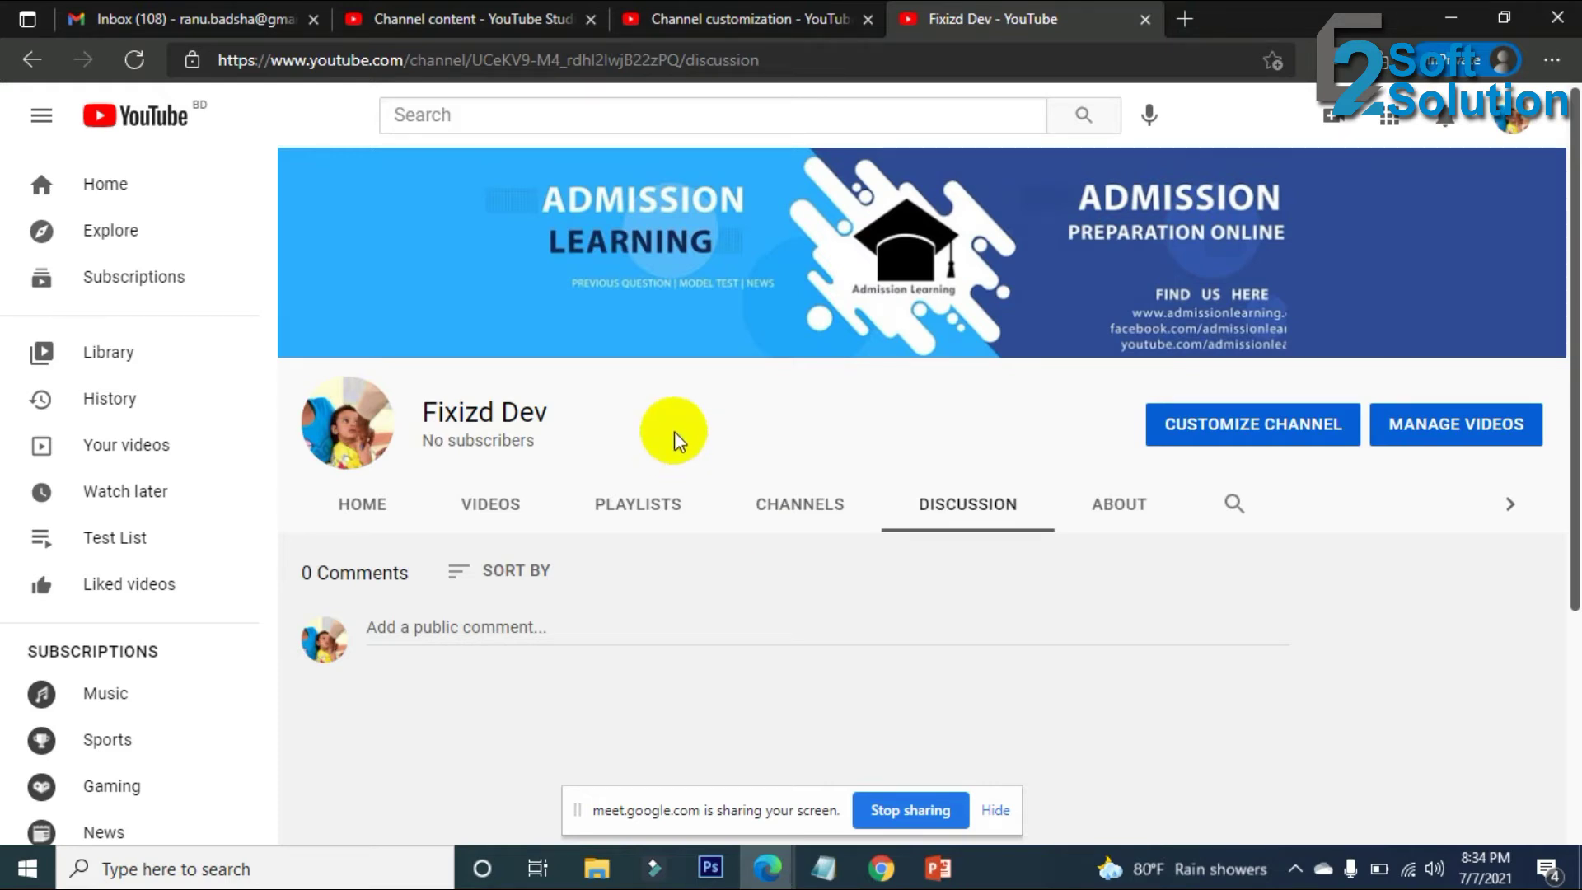
left_click(795, 511)
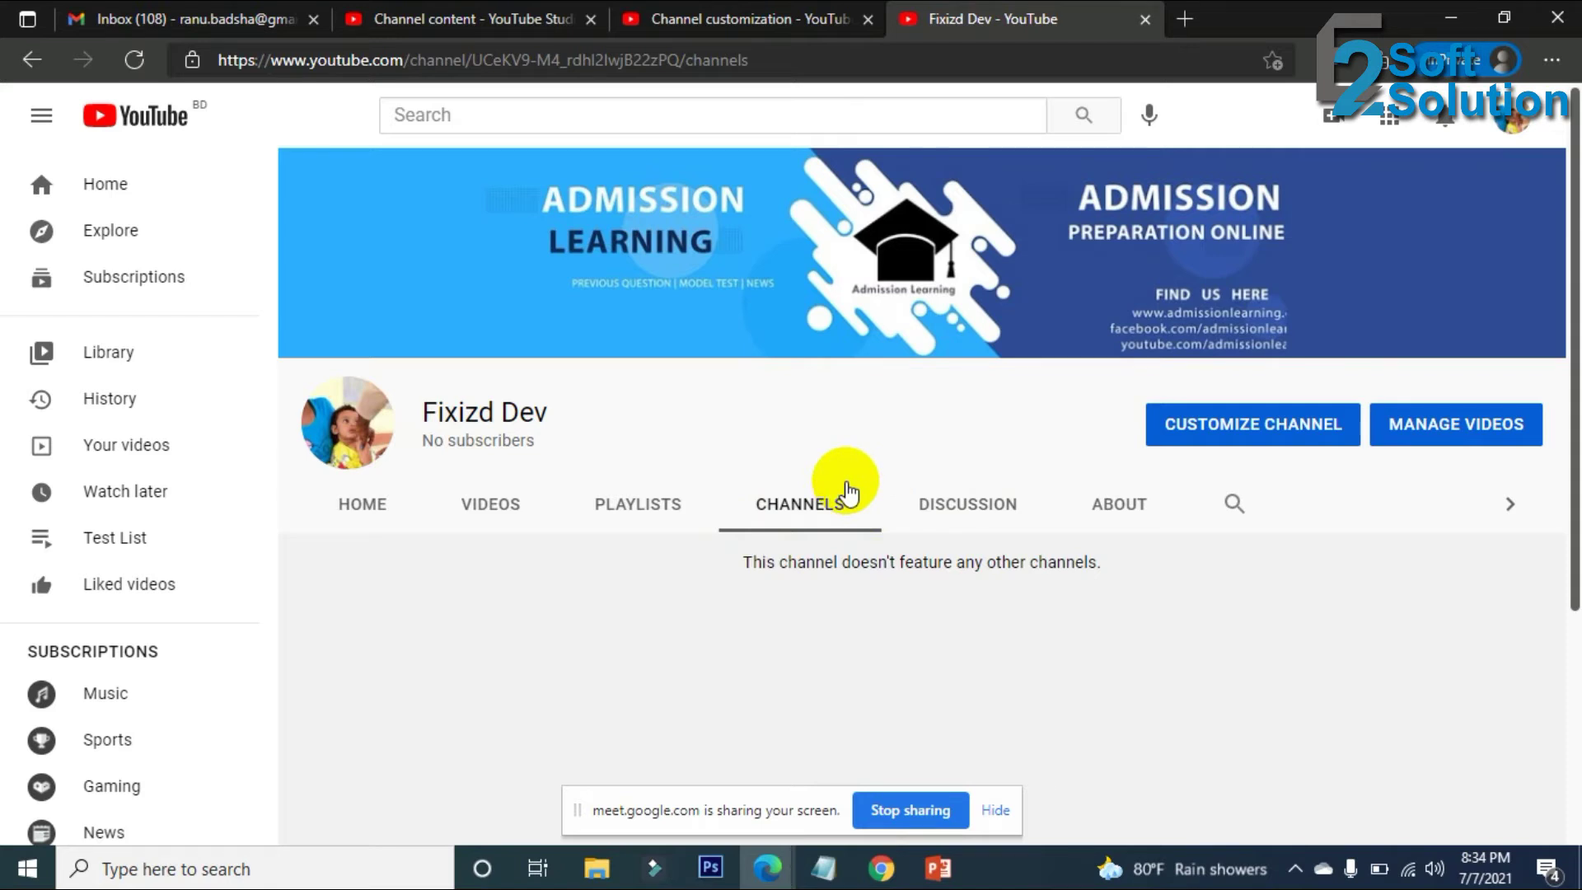
left_click(889, 512)
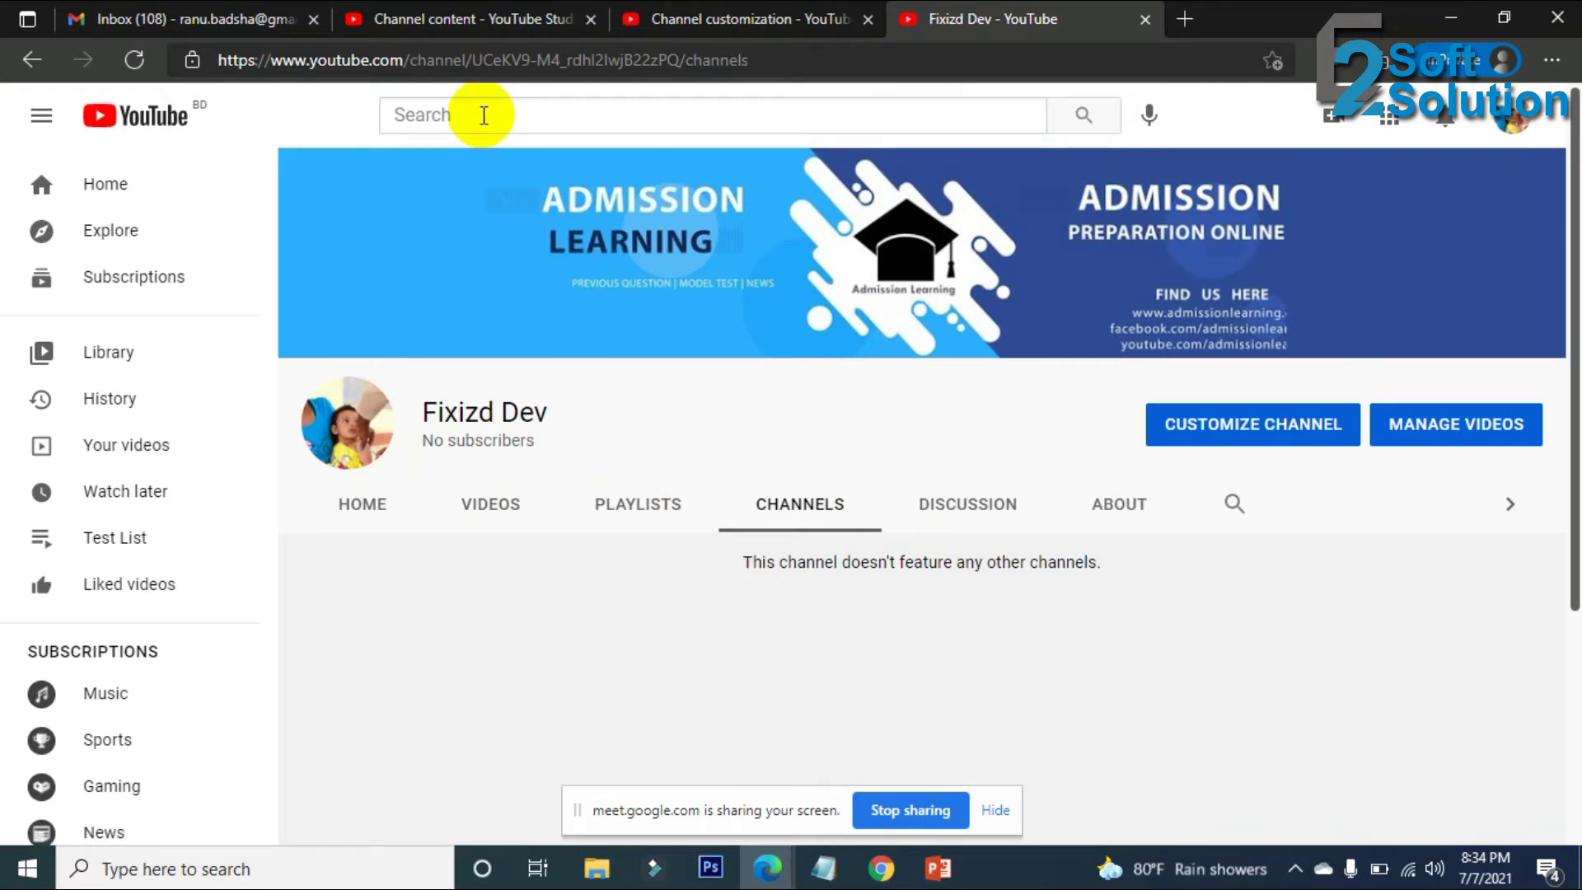
Return to Channel customization and review its Branding, Basic info and Layout pages.
left_click(816, 18)
left_click(993, 25)
left_click(788, 18)
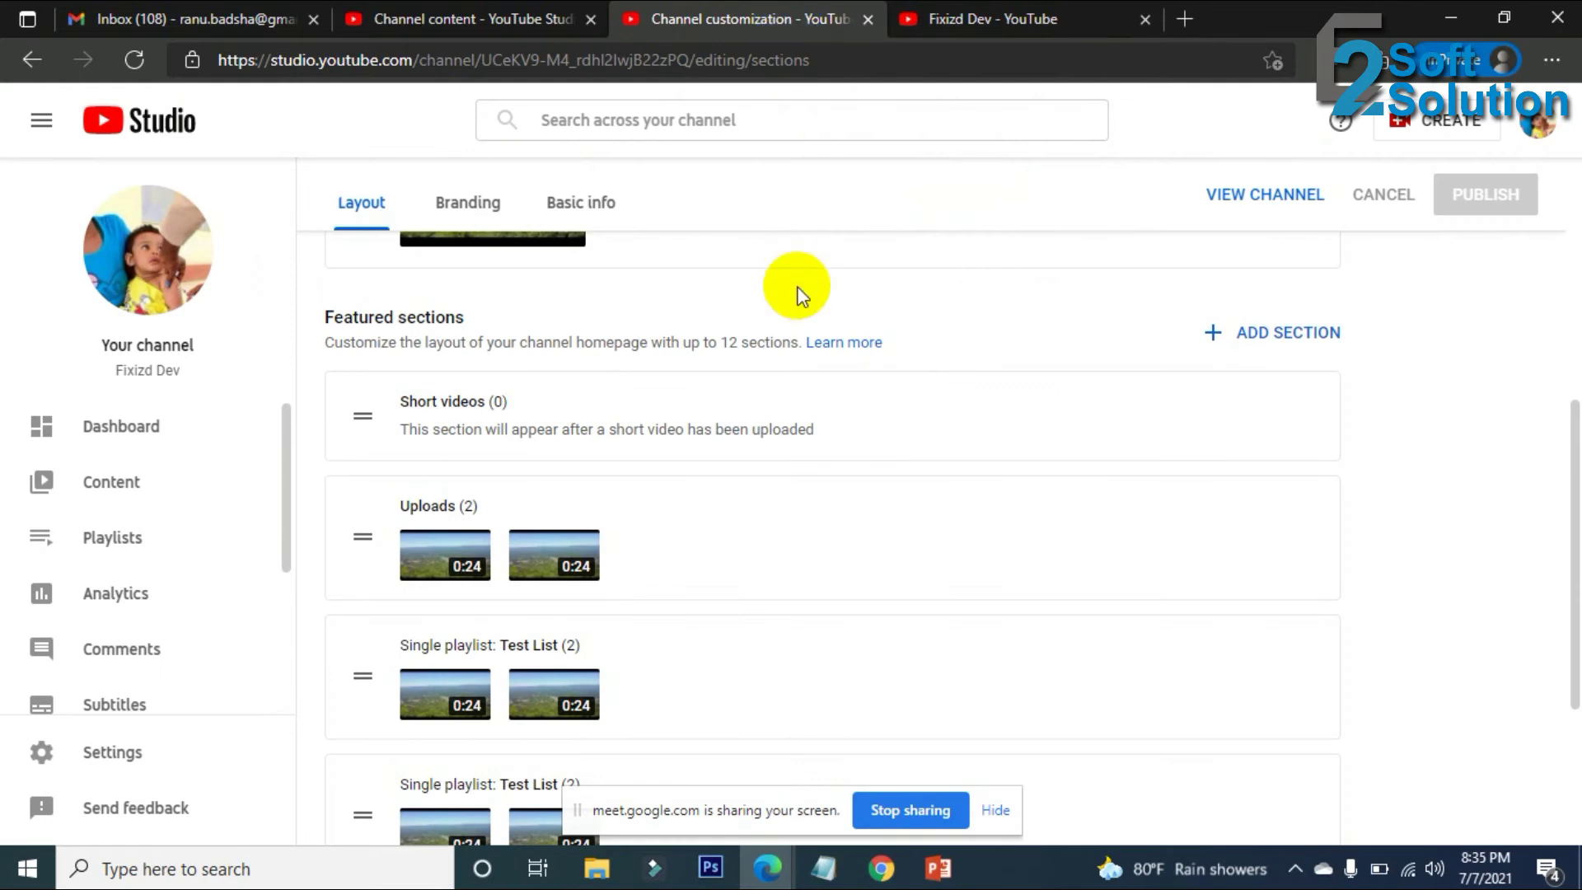
scroll(802, 323, "down", 2)
scroll(804, 334, "up", 8)
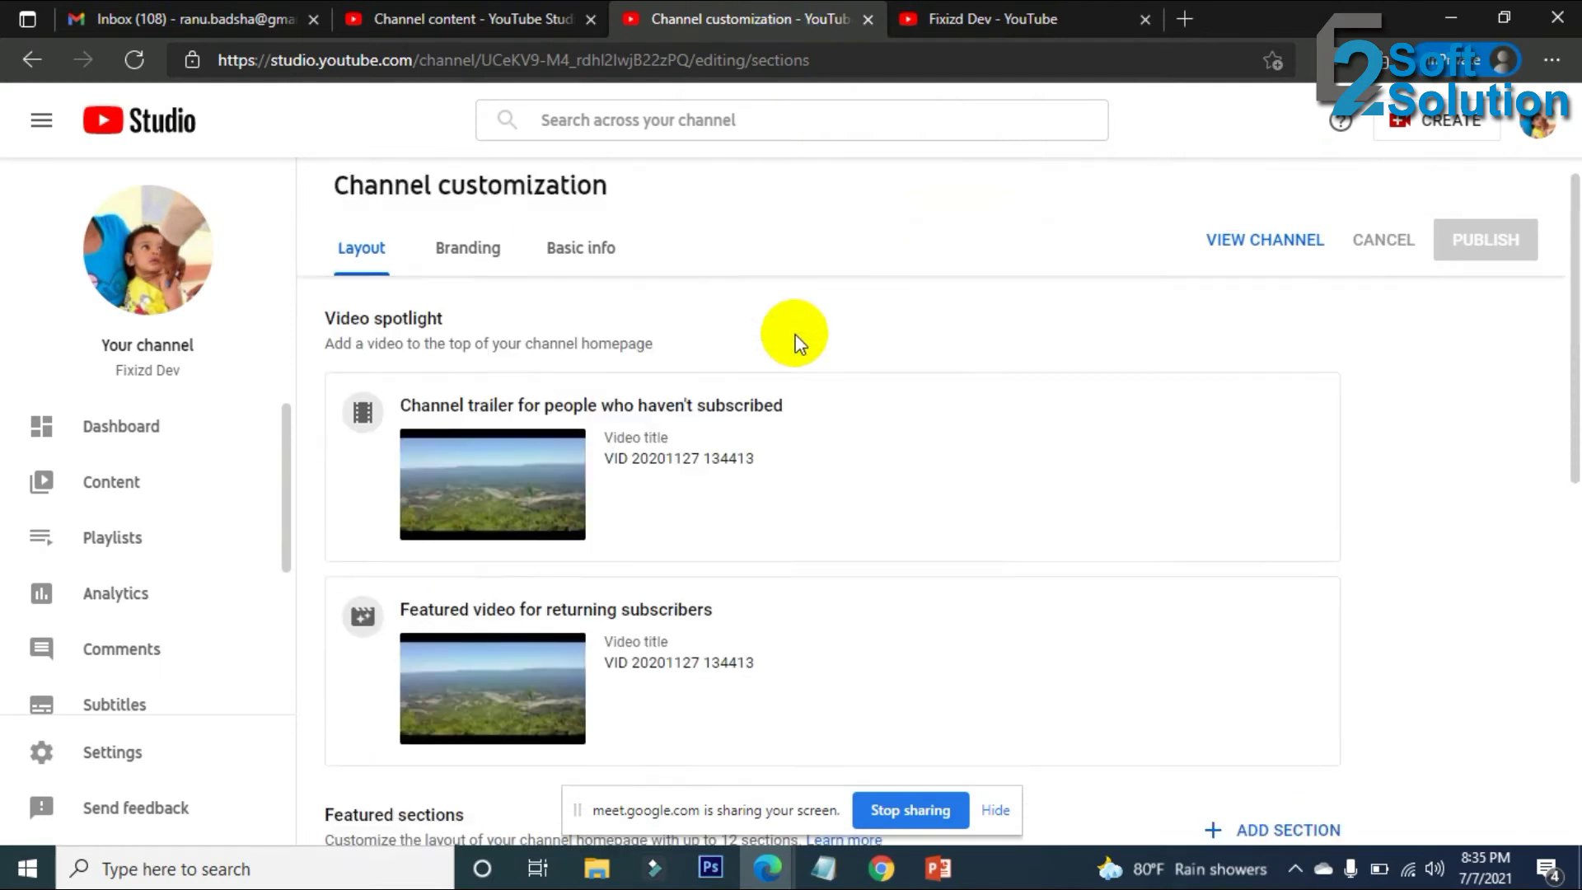
left_click(475, 276)
left_click(580, 273)
scroll(811, 348, "down", 4)
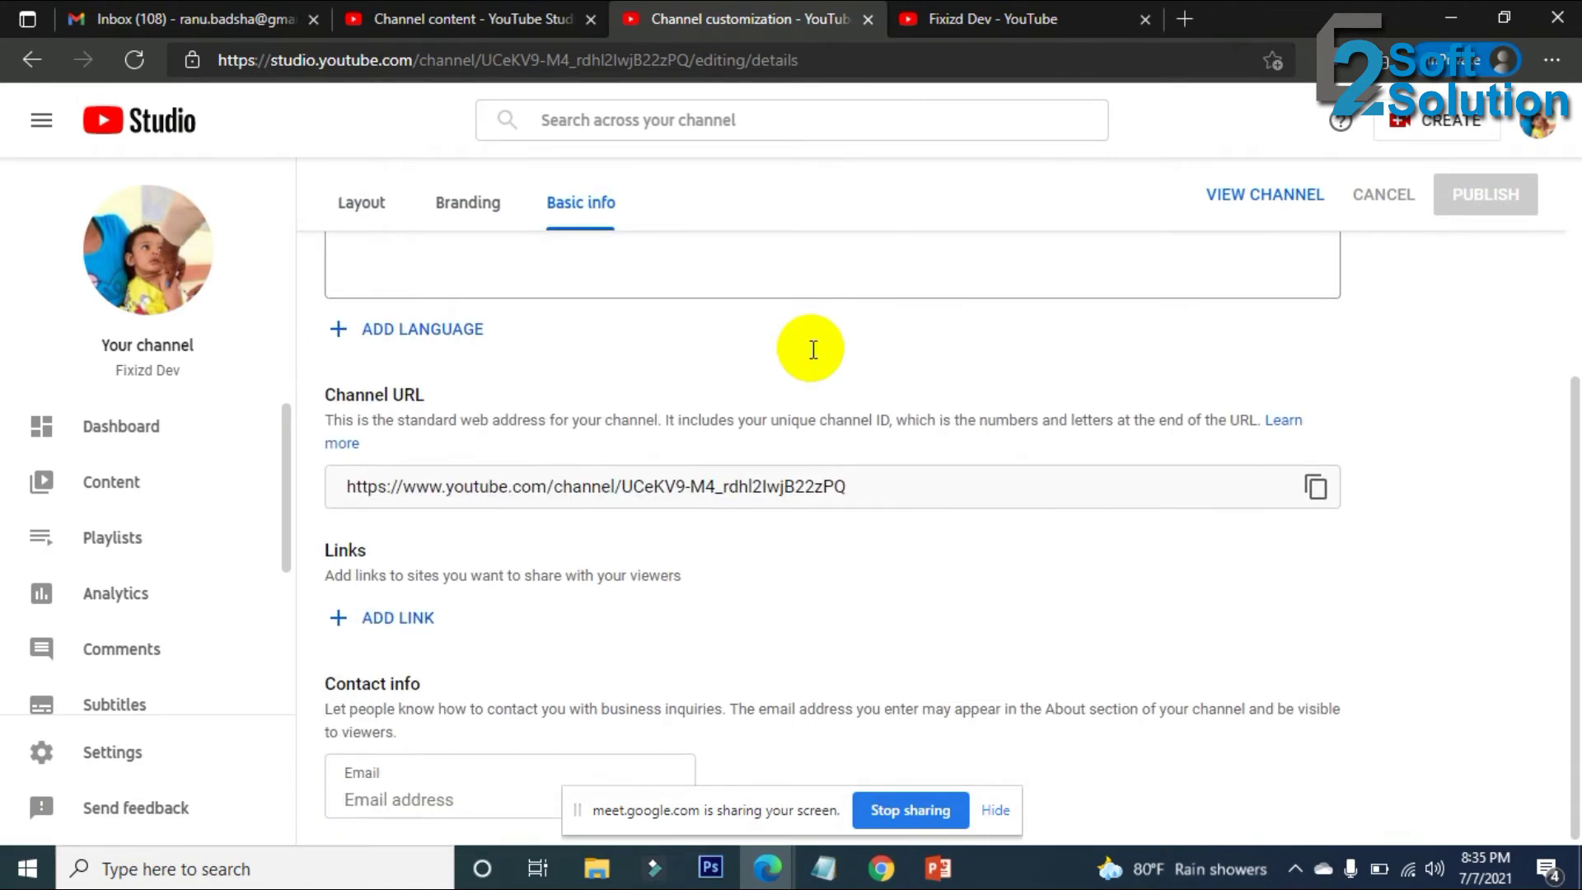
scroll(811, 348, "up", 4)
left_click(356, 262)
scroll(787, 342, "down", 5)
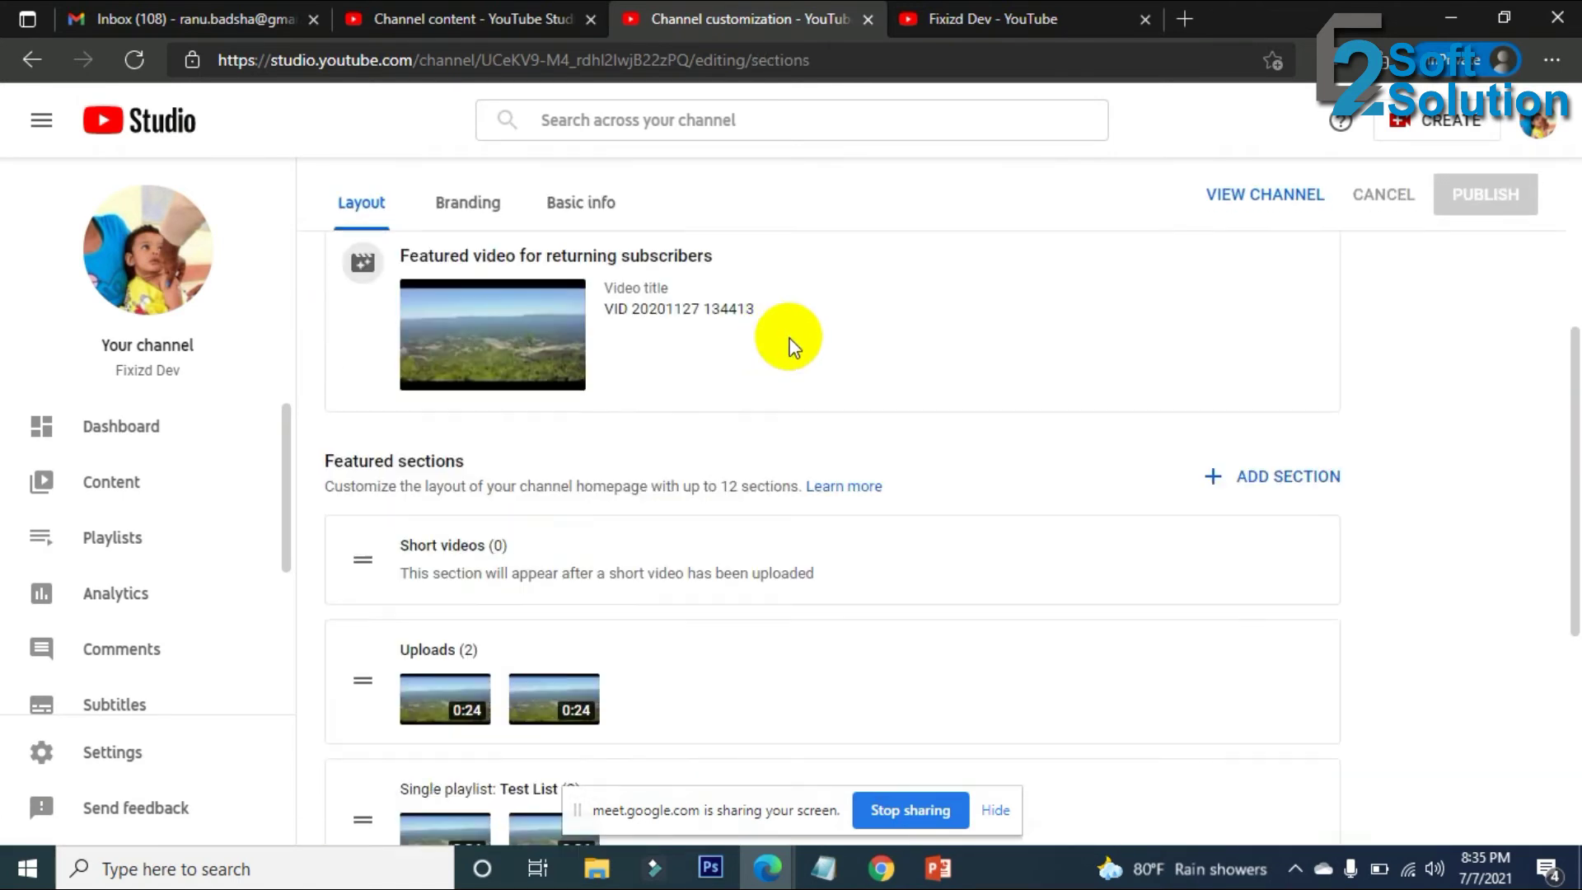
Close the public channel page and recheck the customization pages, ending with the video spotlight and featured sections of the layout.
left_click(948, 18)
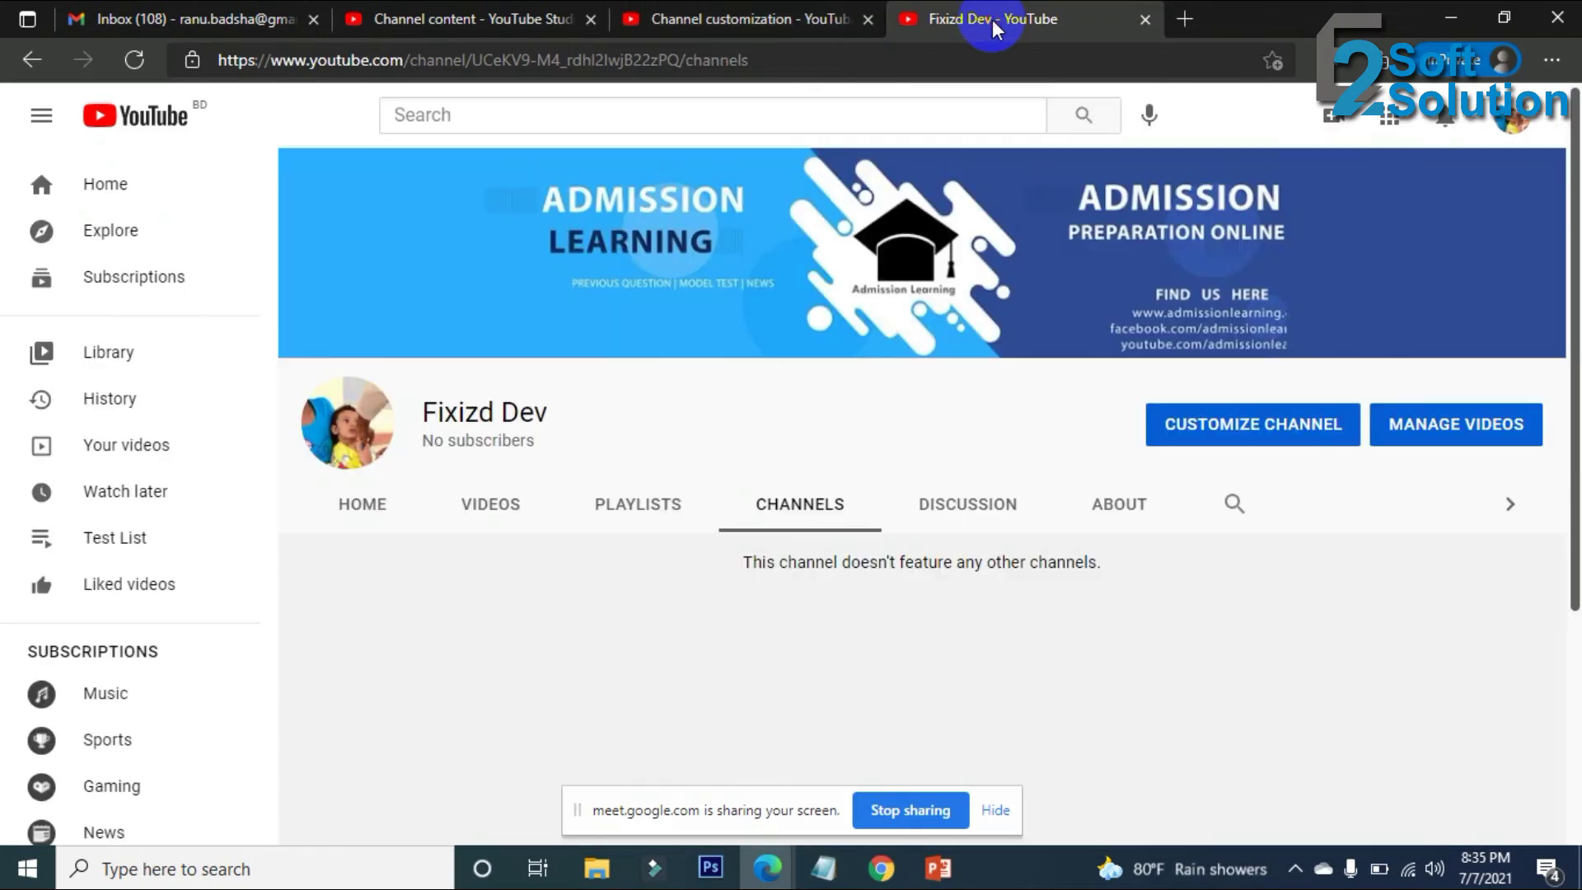
left_click(1145, 18)
scroll(689, 416, "up", 5)
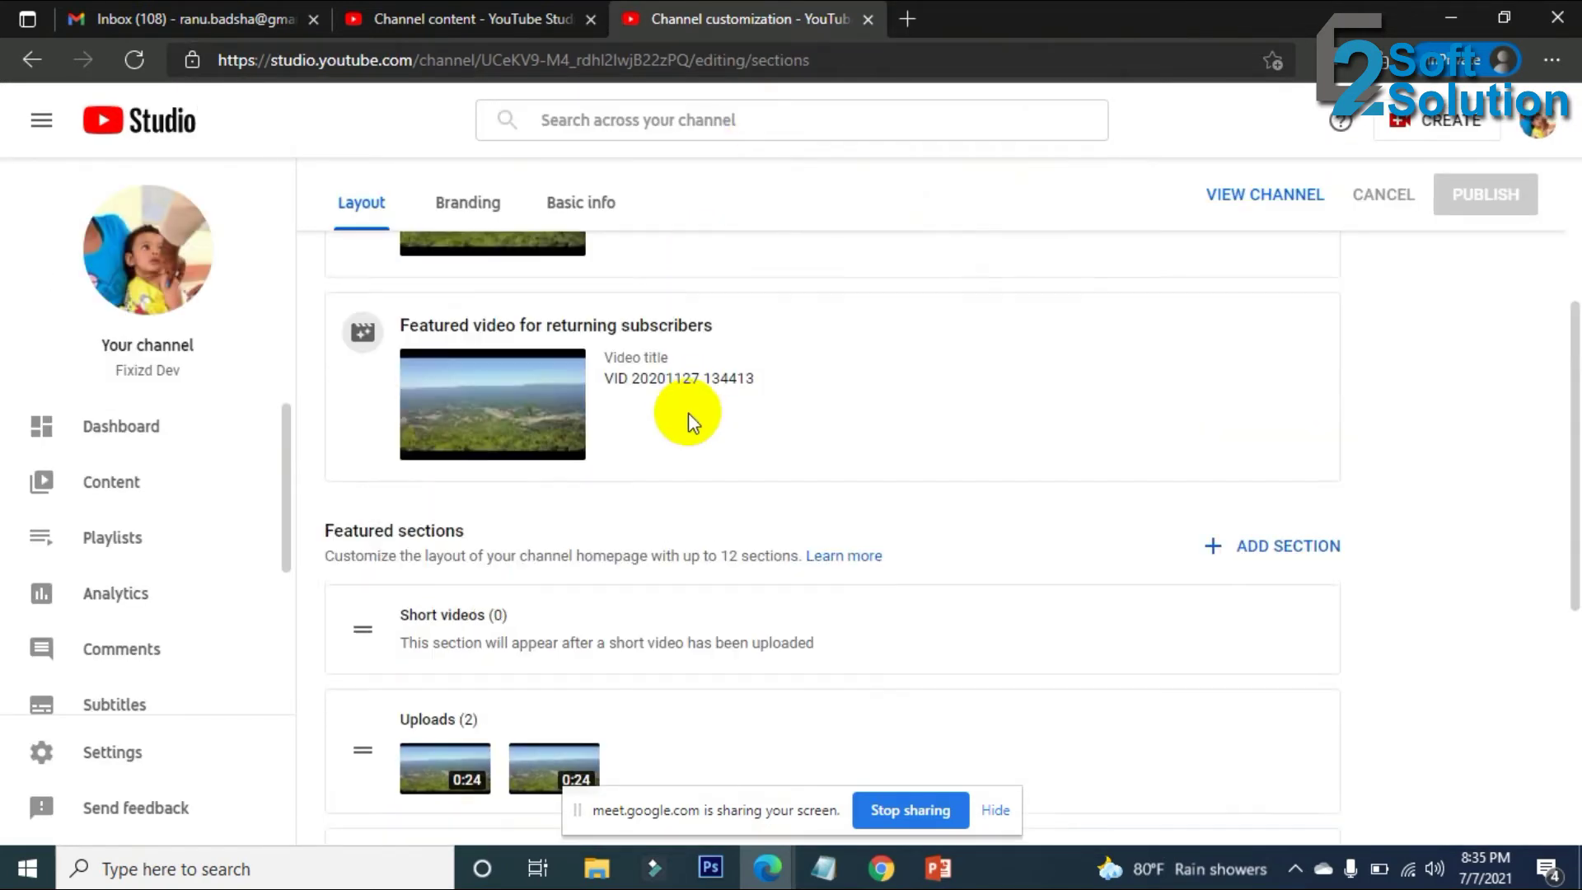
left_click(587, 272)
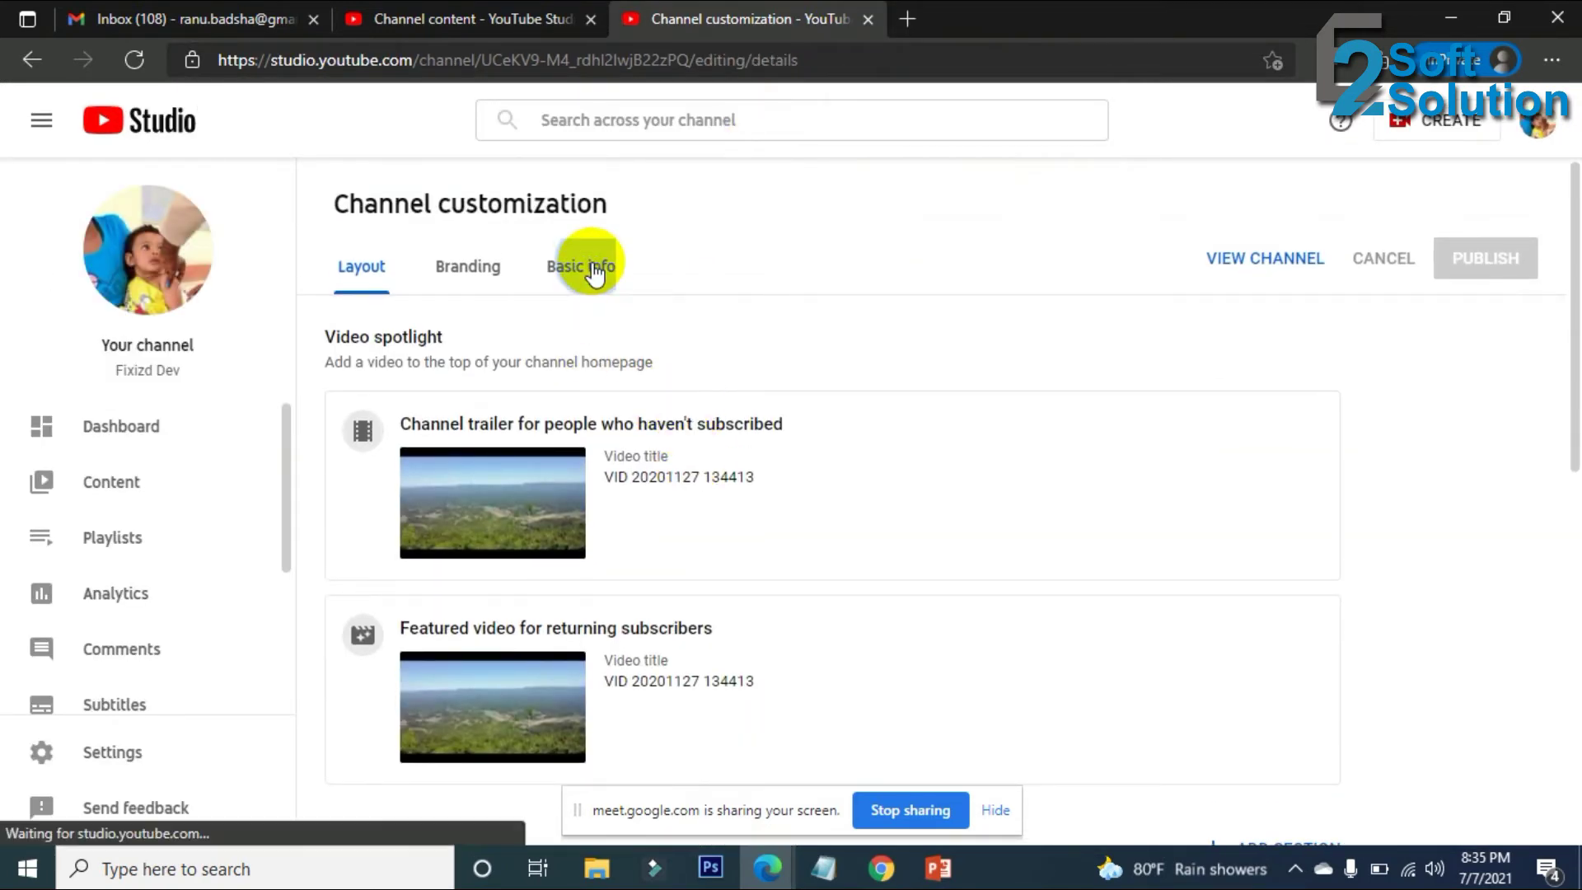
left_click(474, 272)
left_click(359, 265)
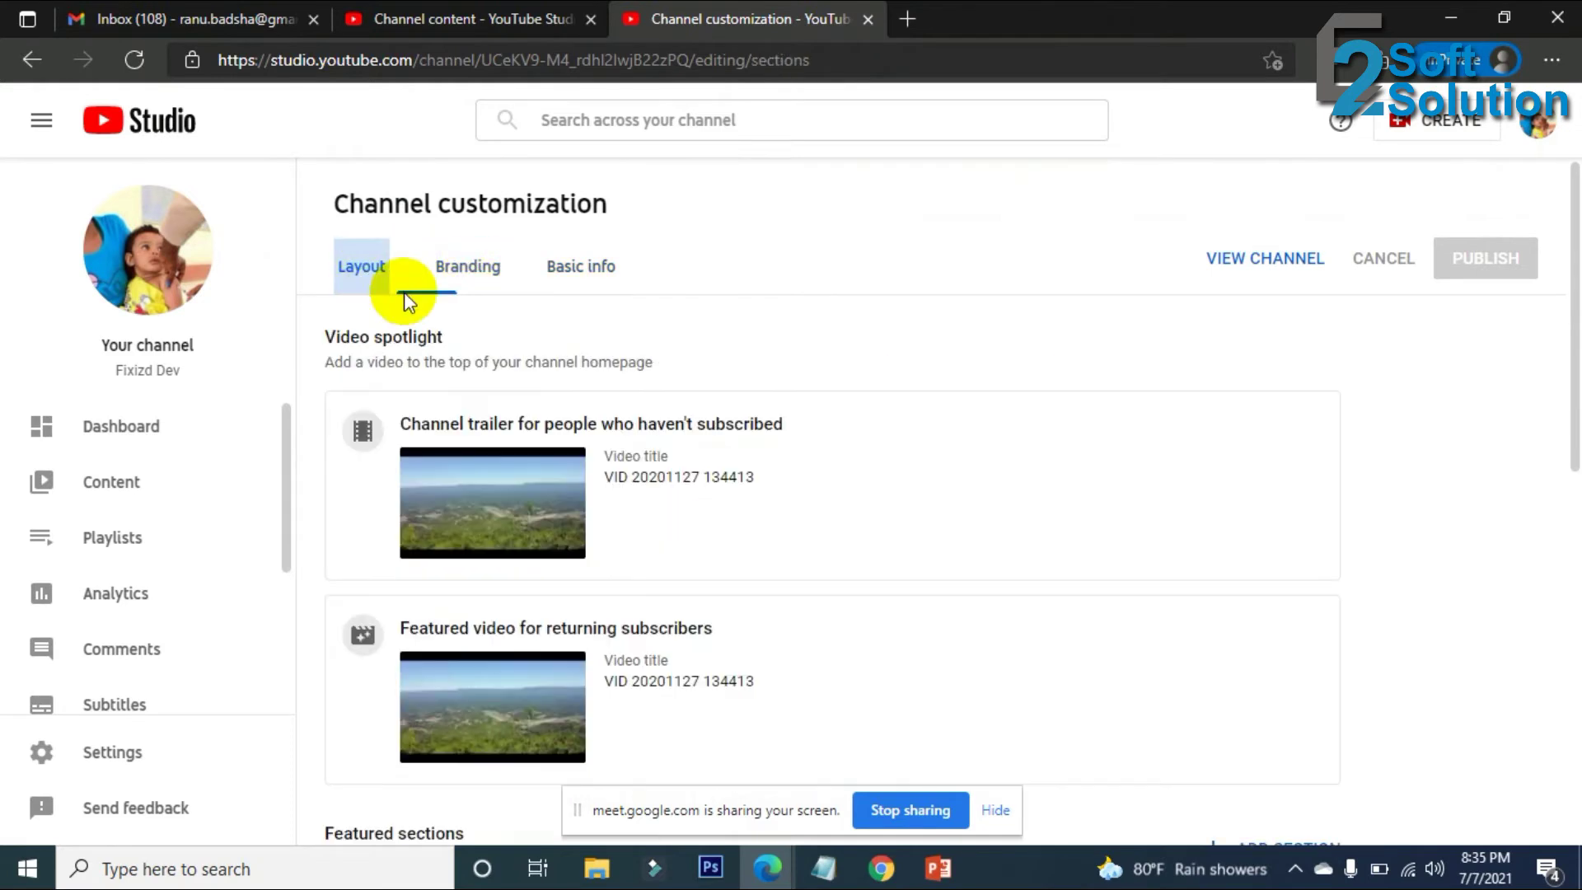
scroll(776, 372, "down", 7)
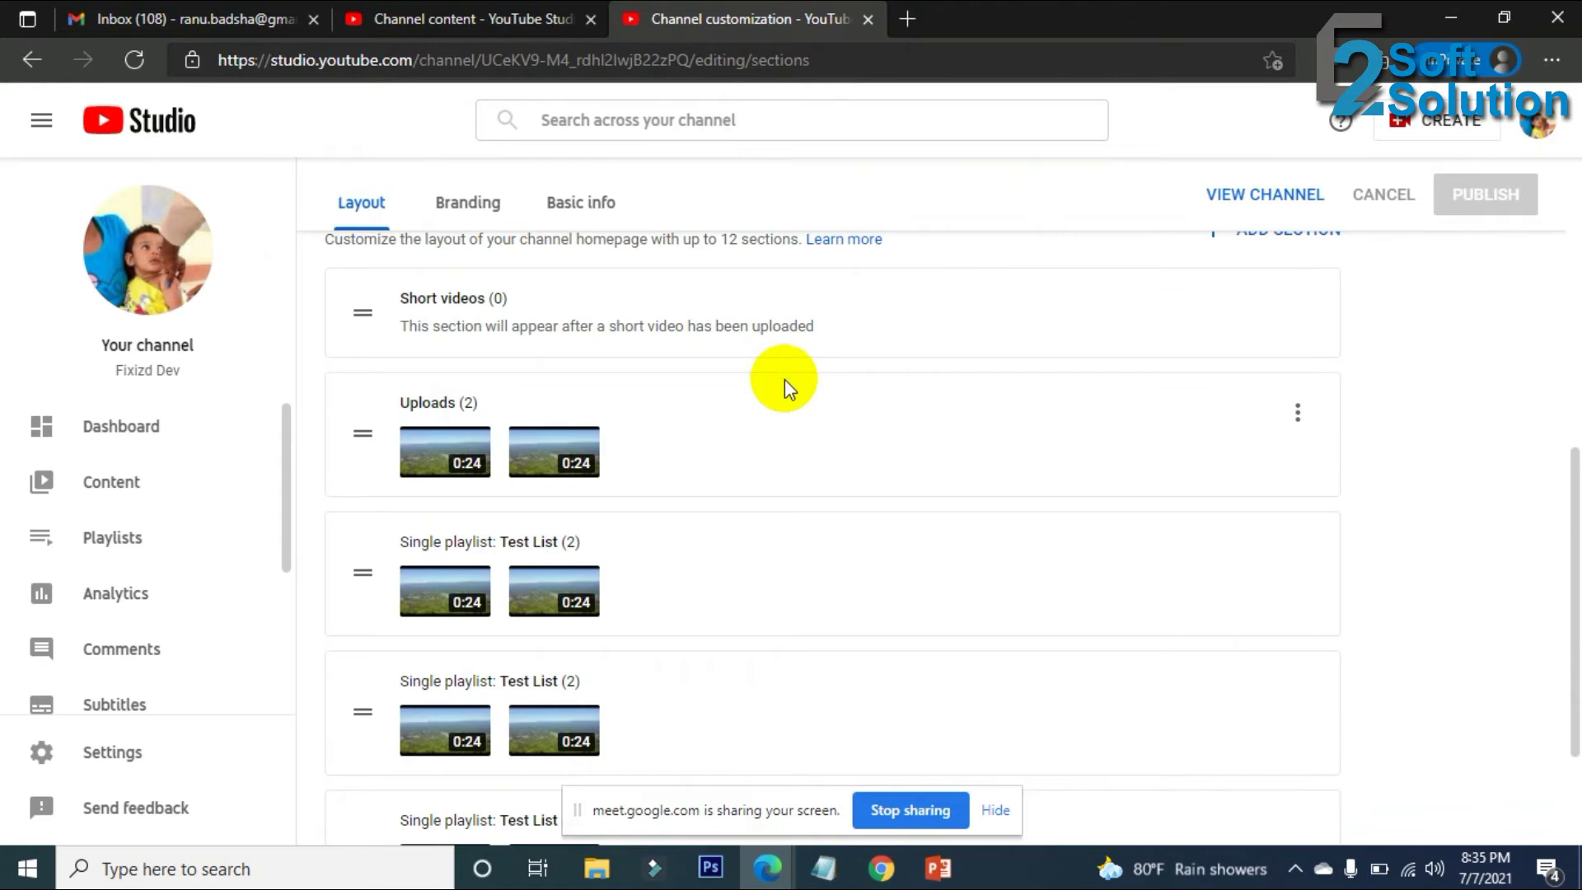
scroll(784, 379, "up", 7)
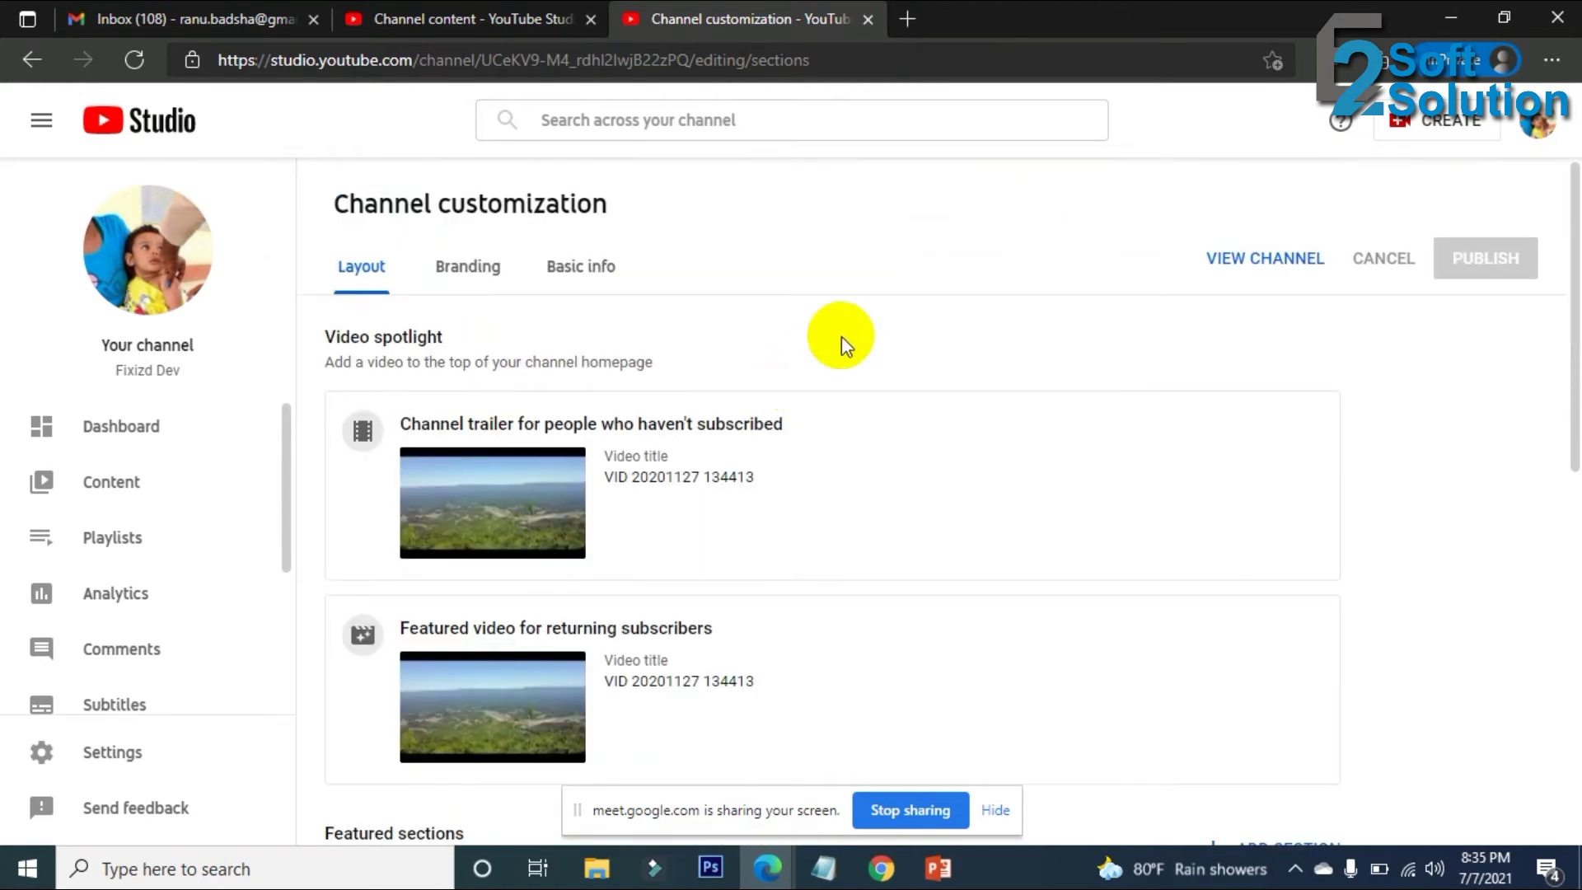
Reopen the public channel from Channel customization, pause the trailer video, and view the Uploads section of its home page.
left_click(1269, 258)
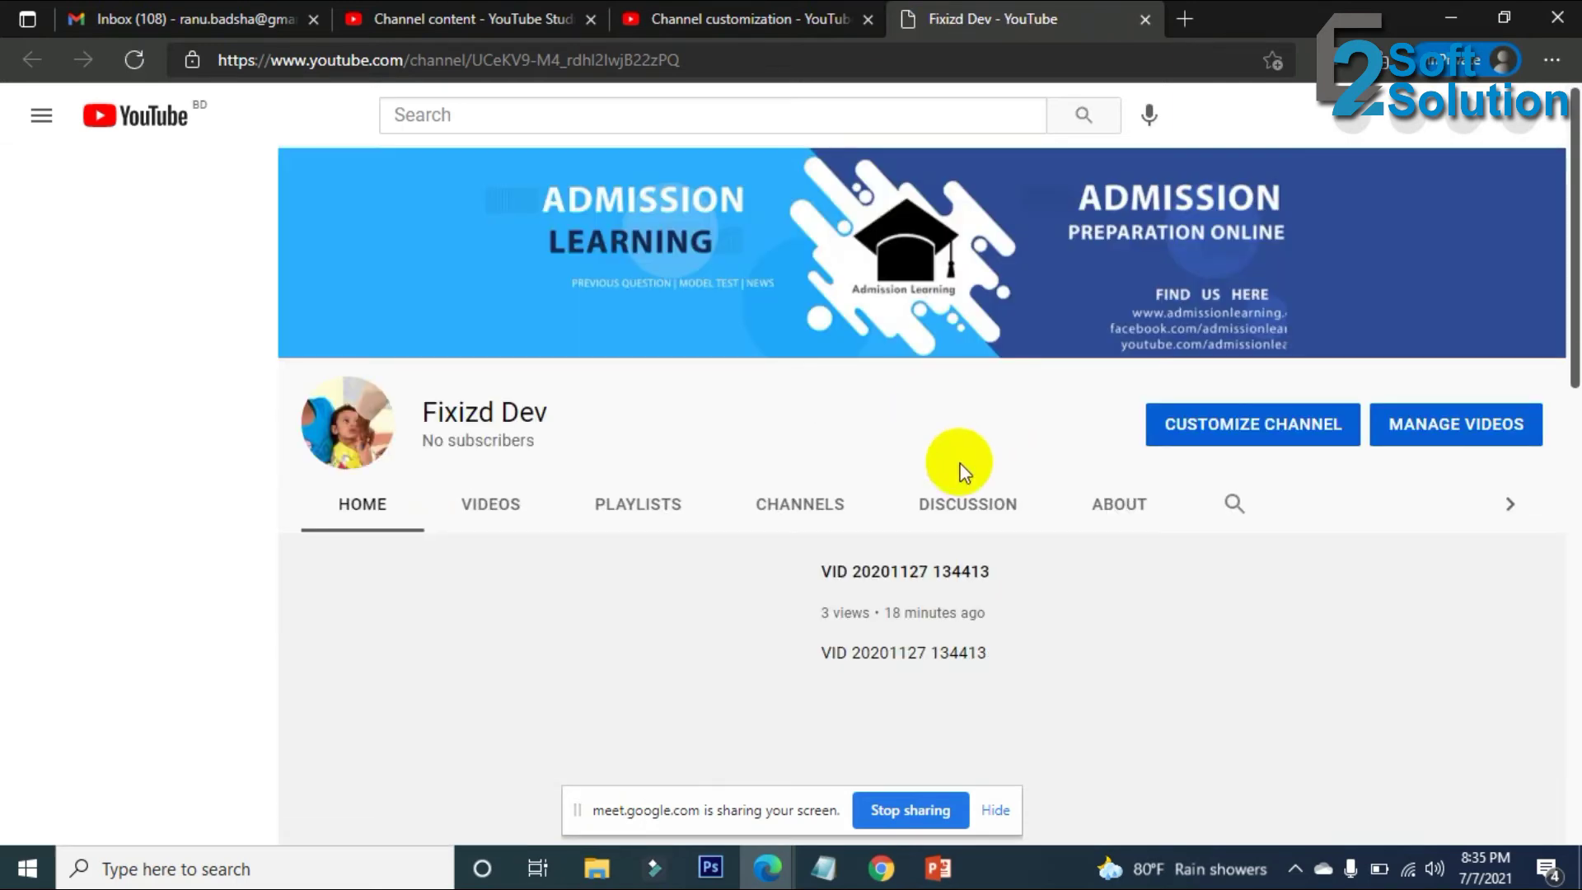
left_click(389, 709)
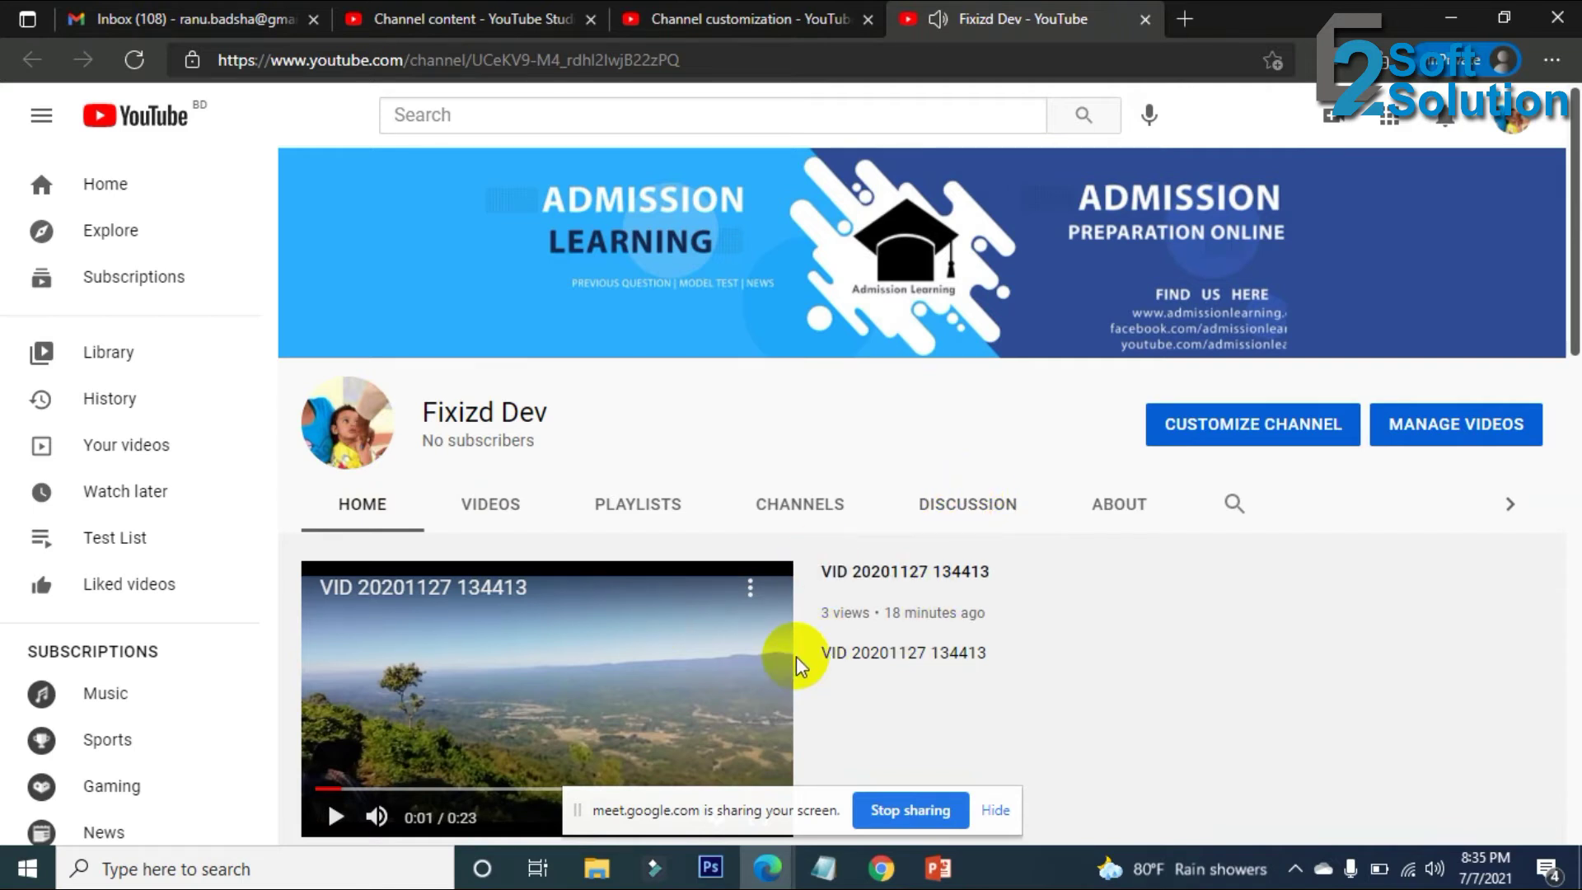
scroll(927, 646, "down", 4)
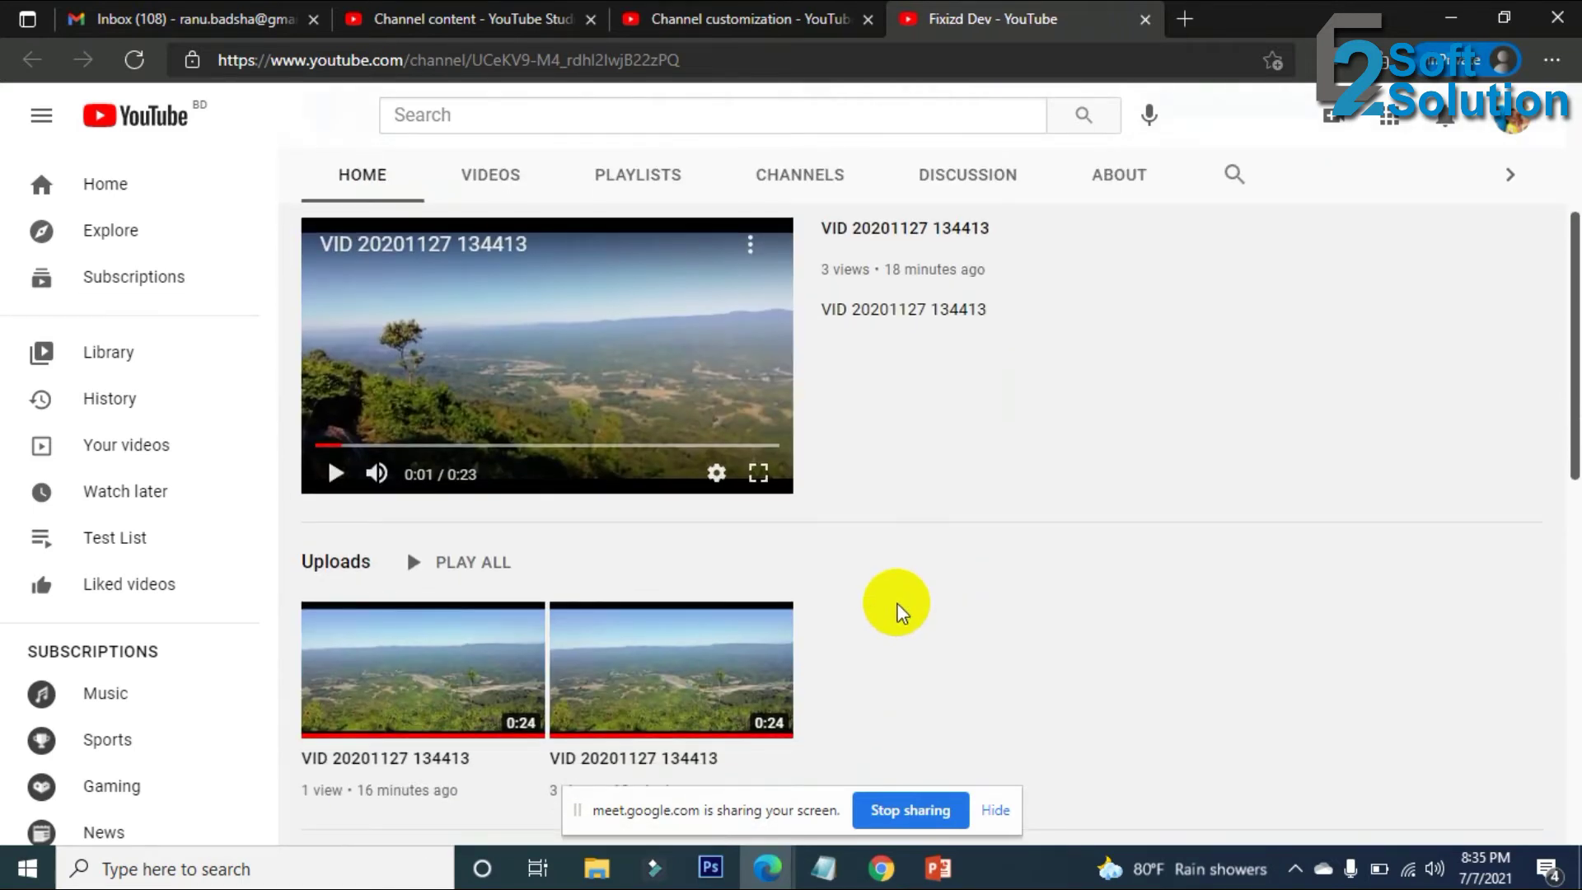
Switch to the Google Meet call in Chrome, accept the pending join request, and return to the YouTube channel page.
left_click(881, 868)
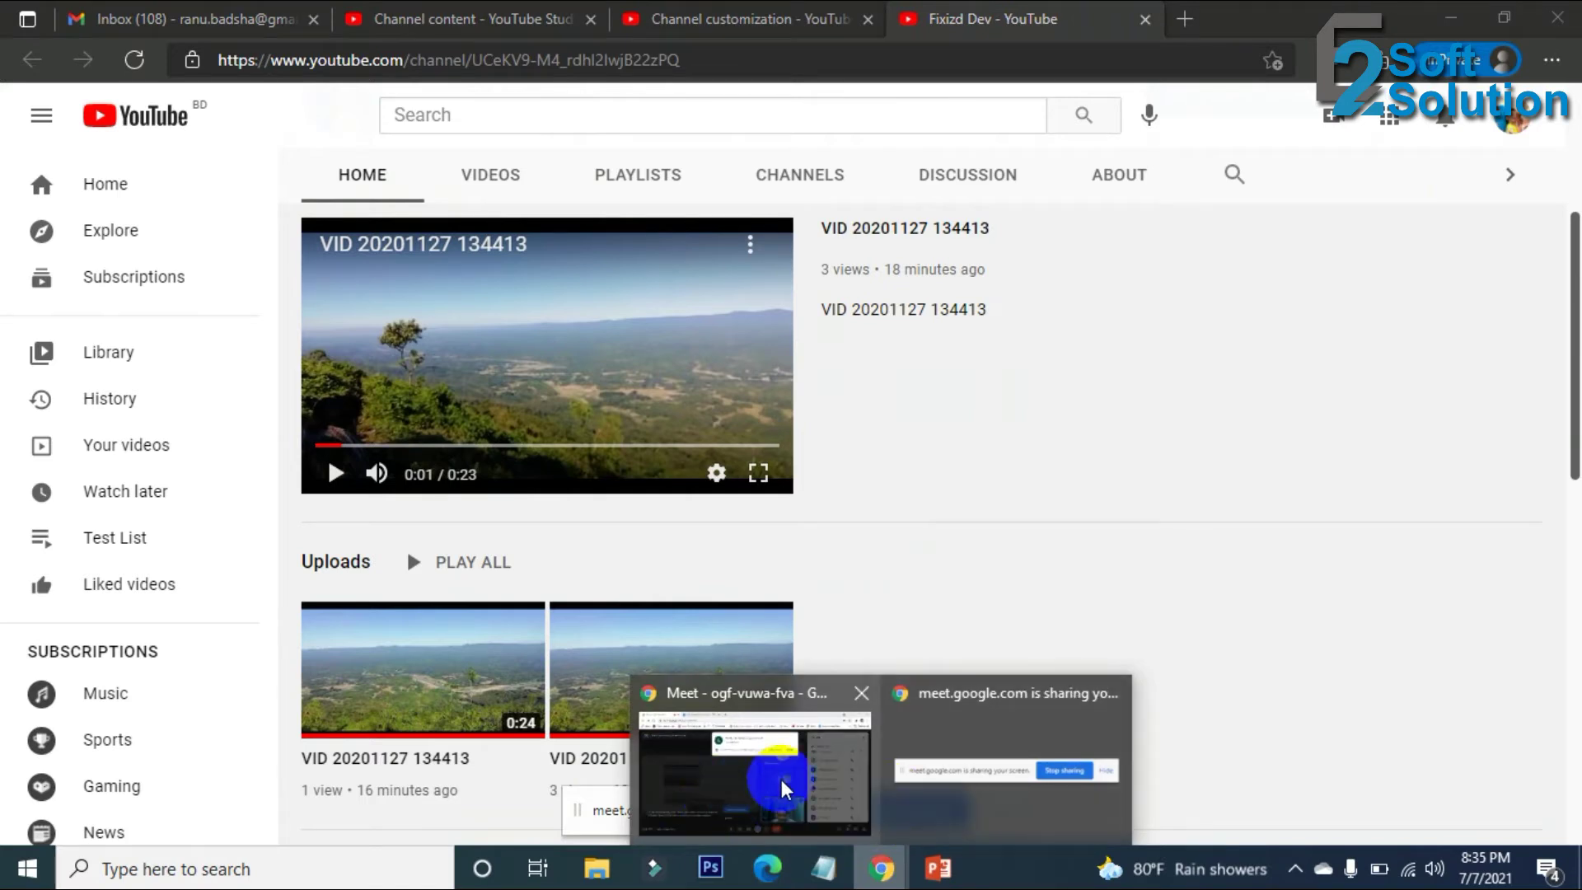
left_click(783, 790)
left_click(1021, 255)
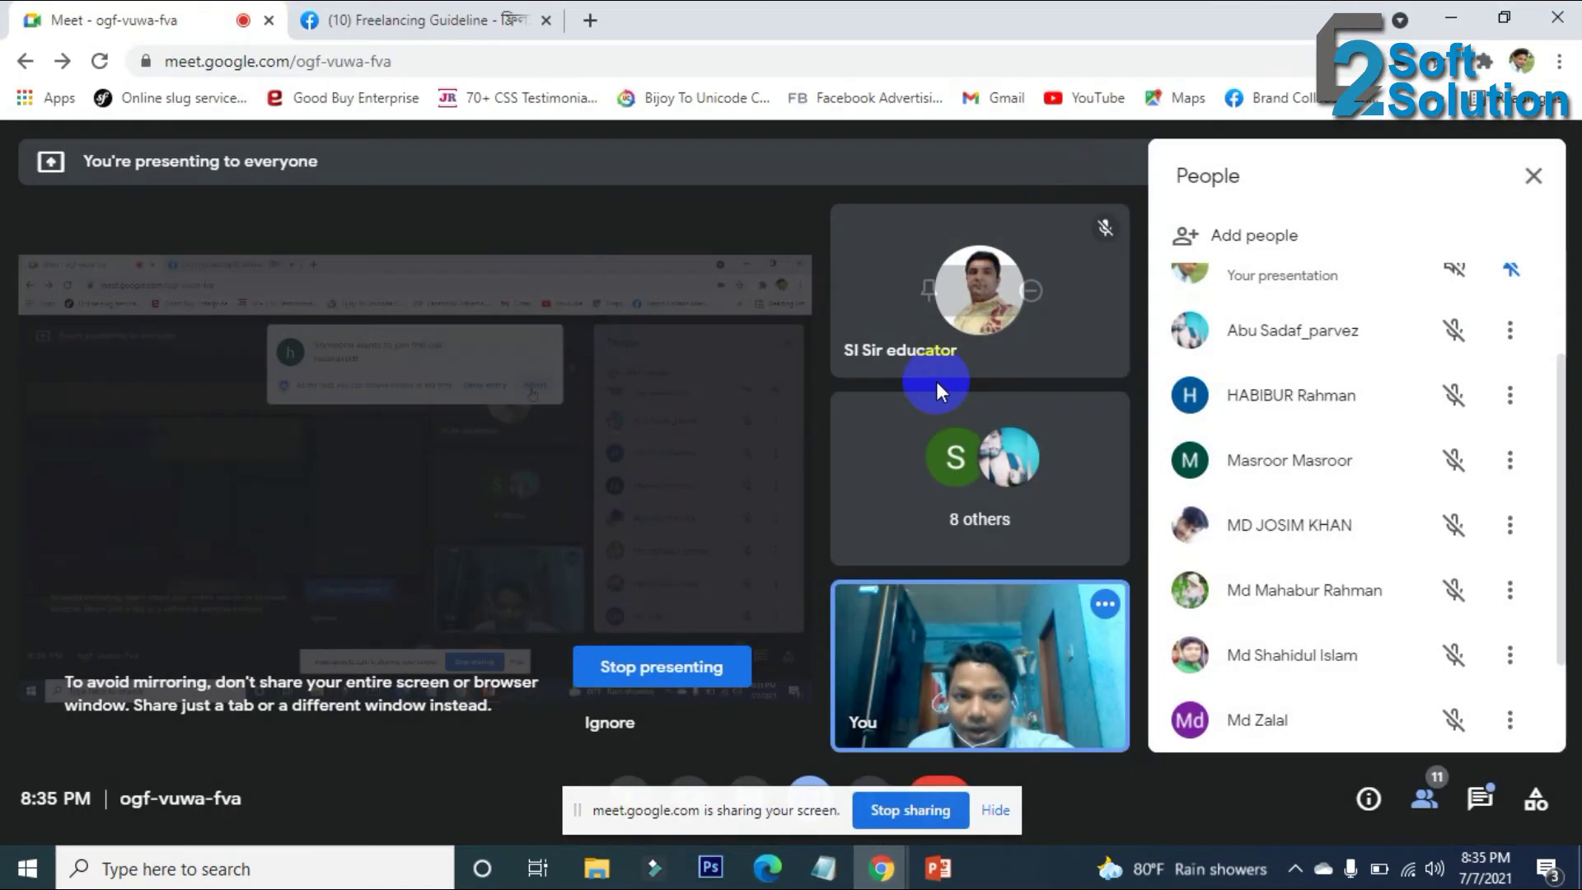
left_click(767, 868)
left_click(840, 804)
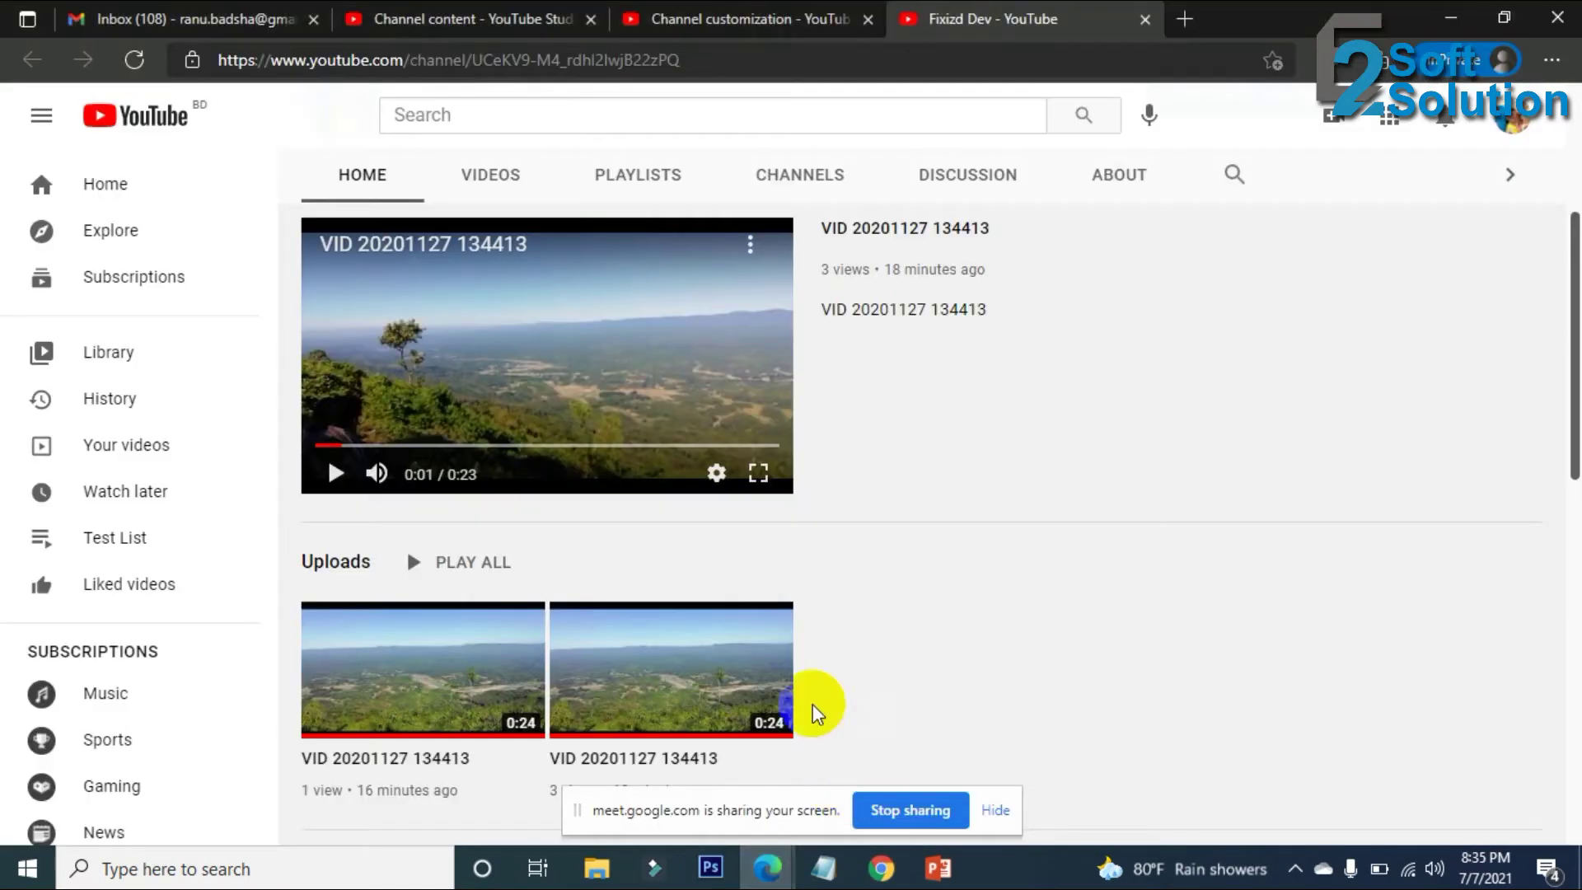
Return to YouTube Studio's Channel content page, look through the available Studio sections, and open the Channel dashboard.
scroll(586, 501, "up", 4)
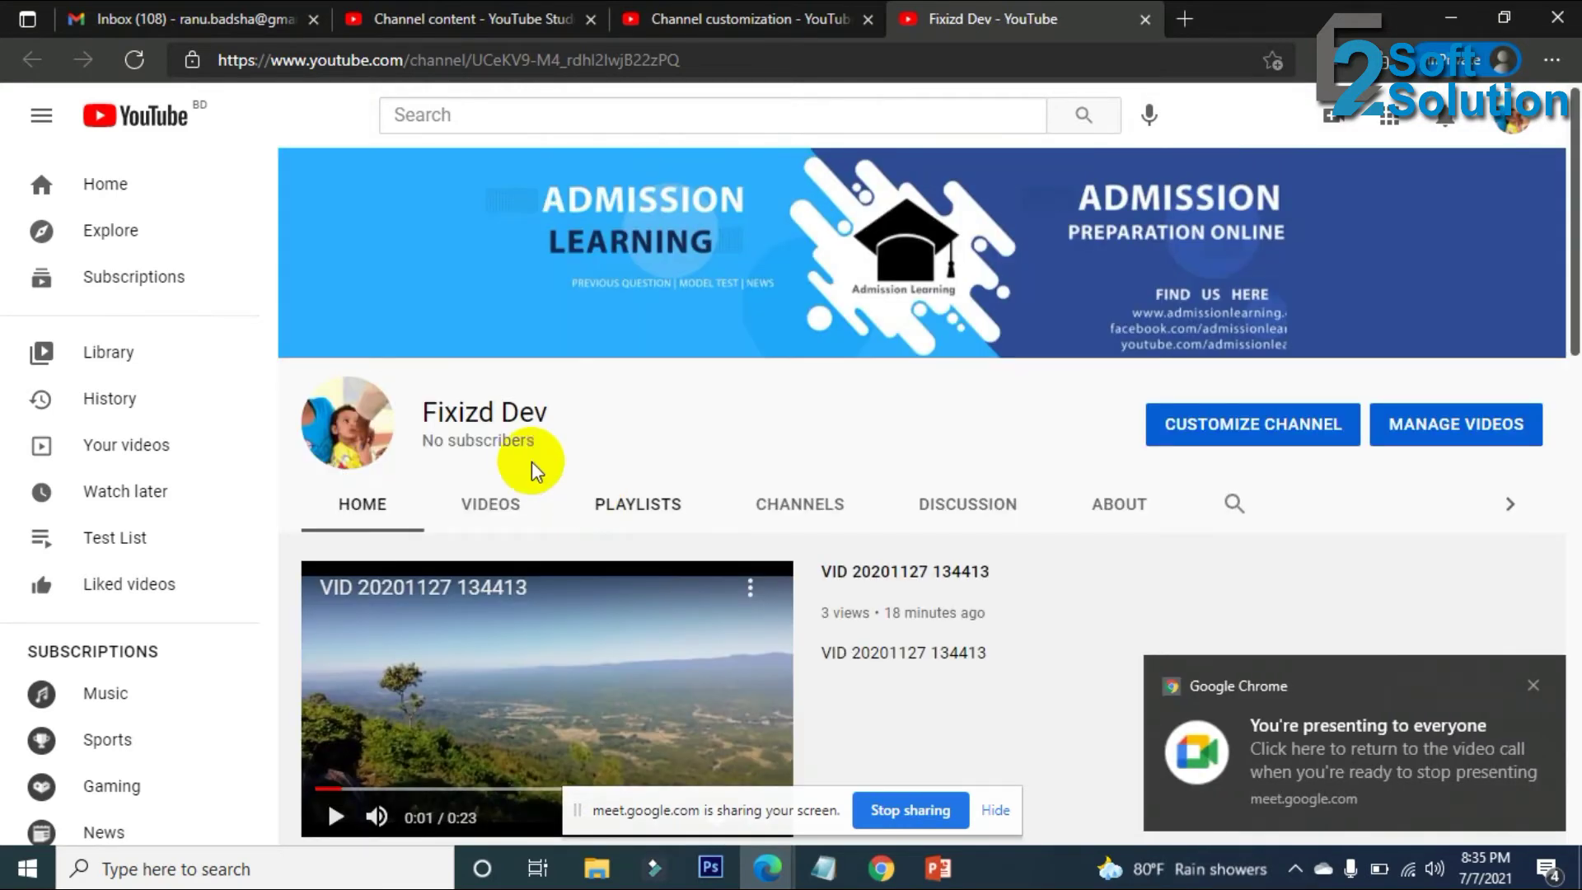
scroll(805, 445, "down", 4)
left_click(505, 18)
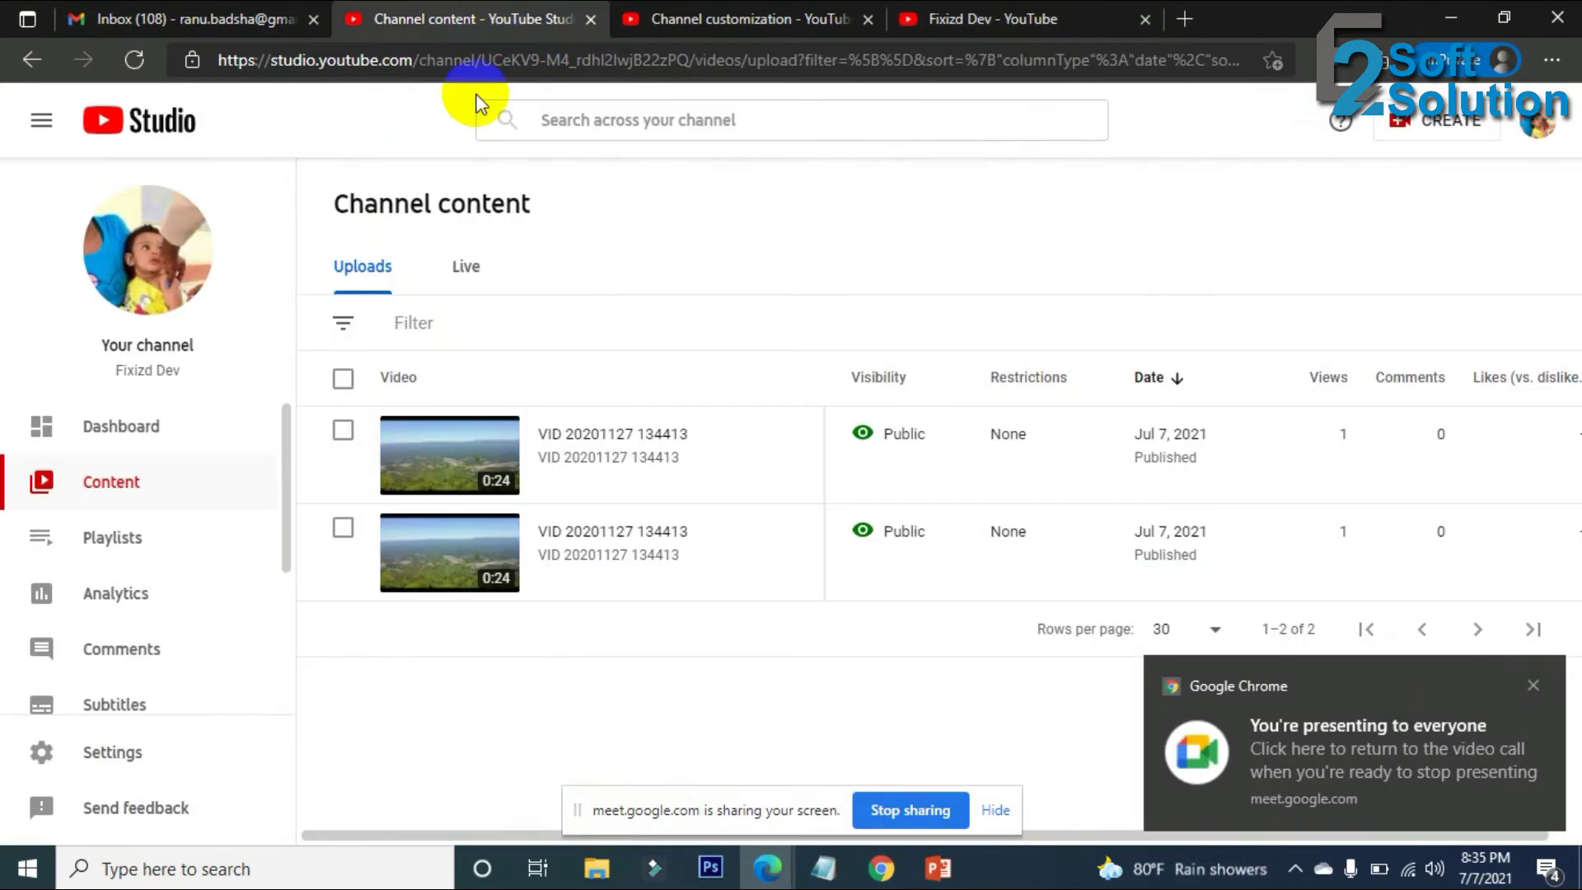
scroll(189, 542, "down", 1)
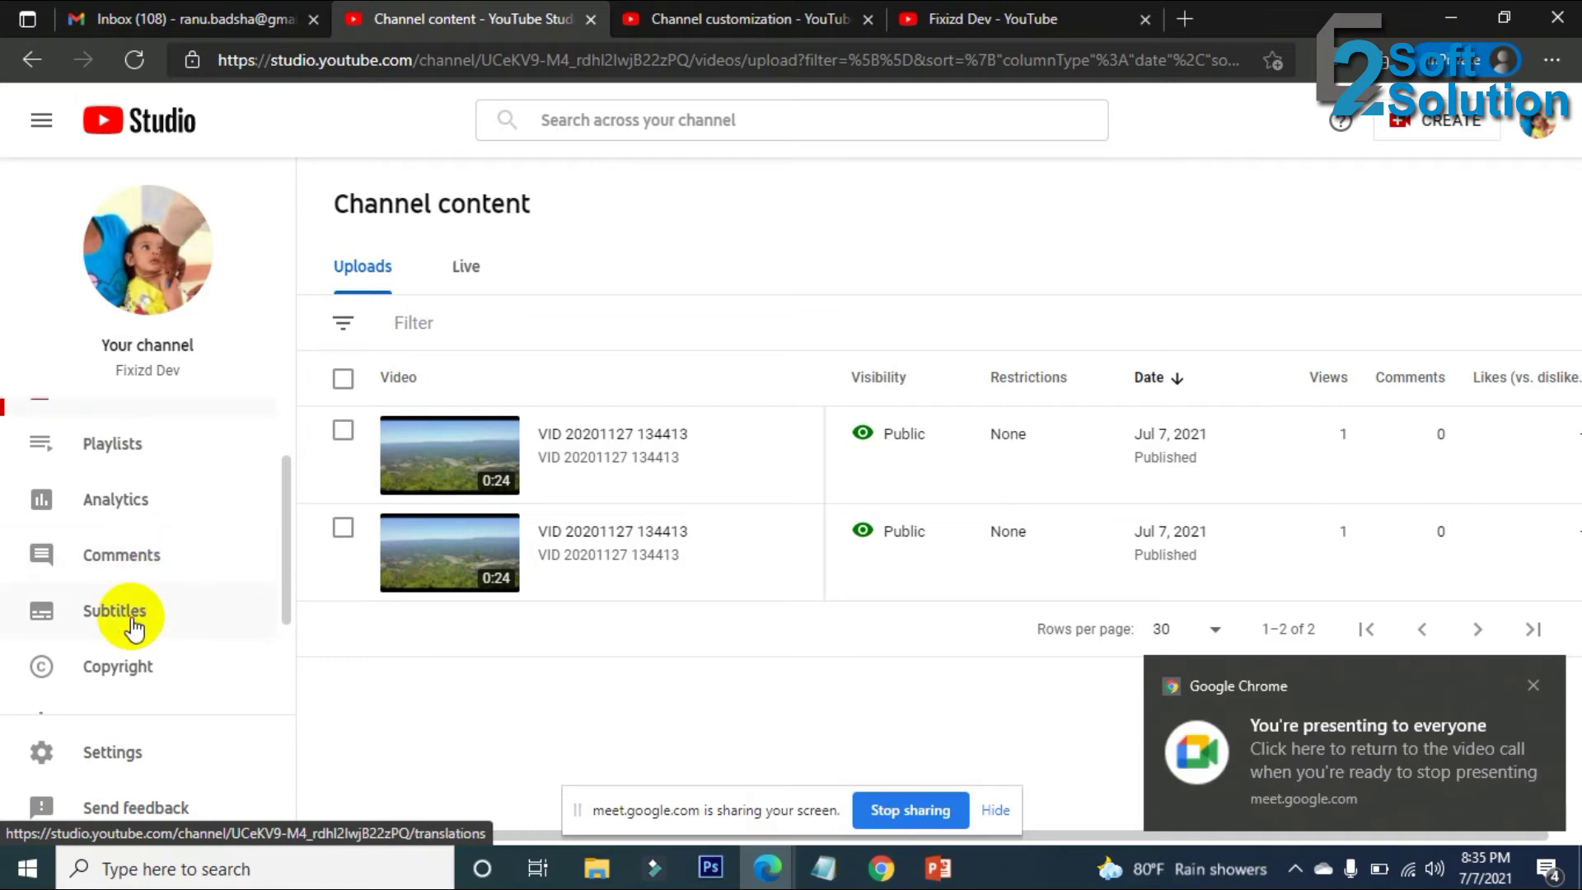
scroll(136, 511, "down", 2)
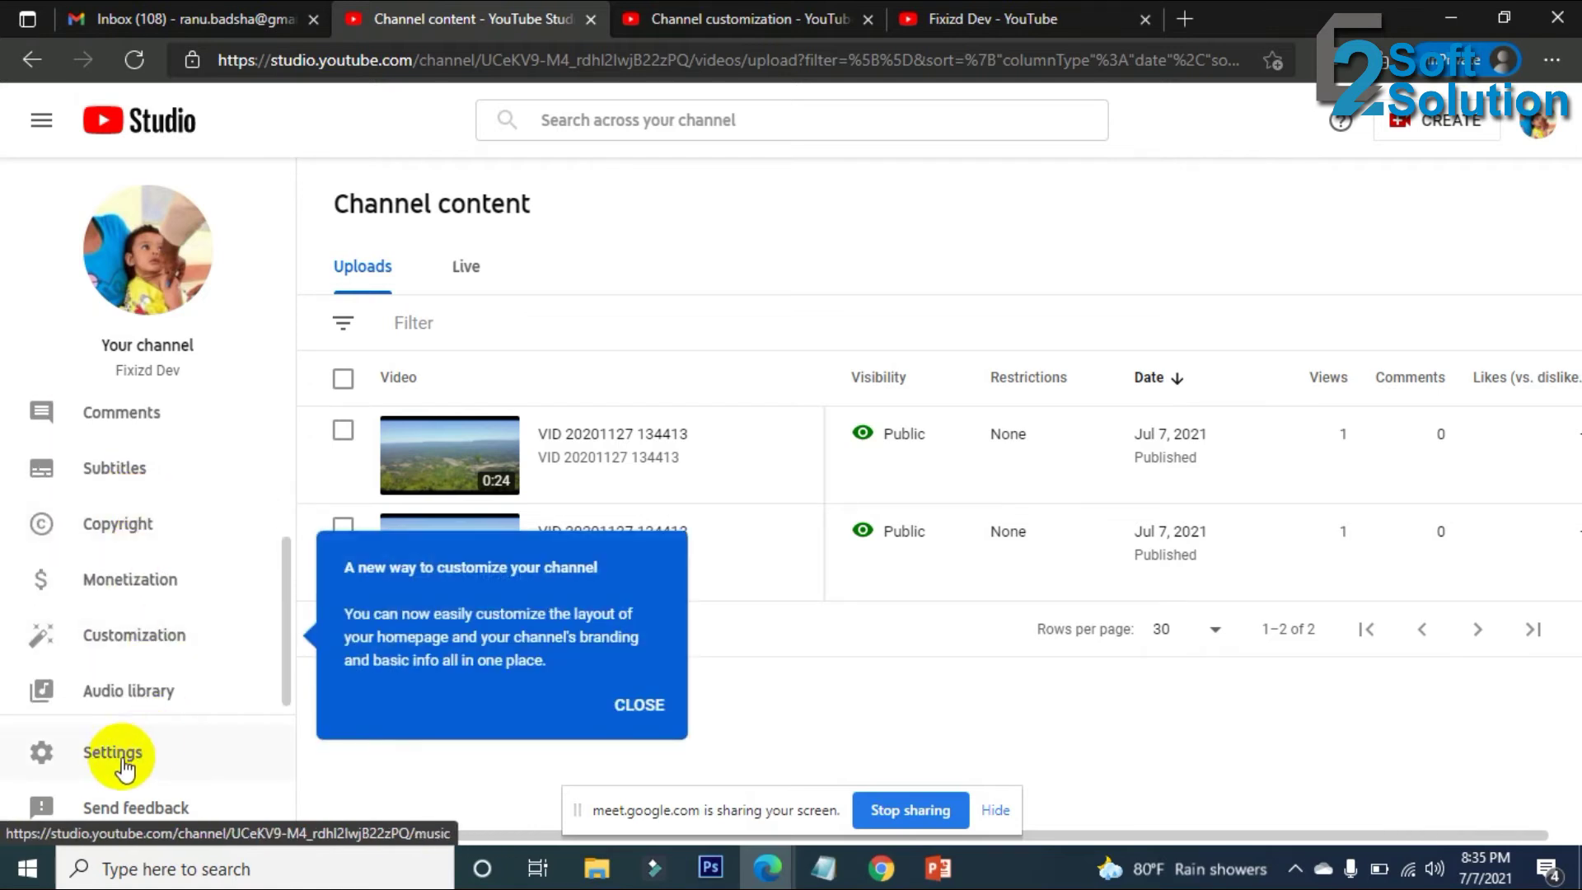
scroll(130, 642, "up", 3)
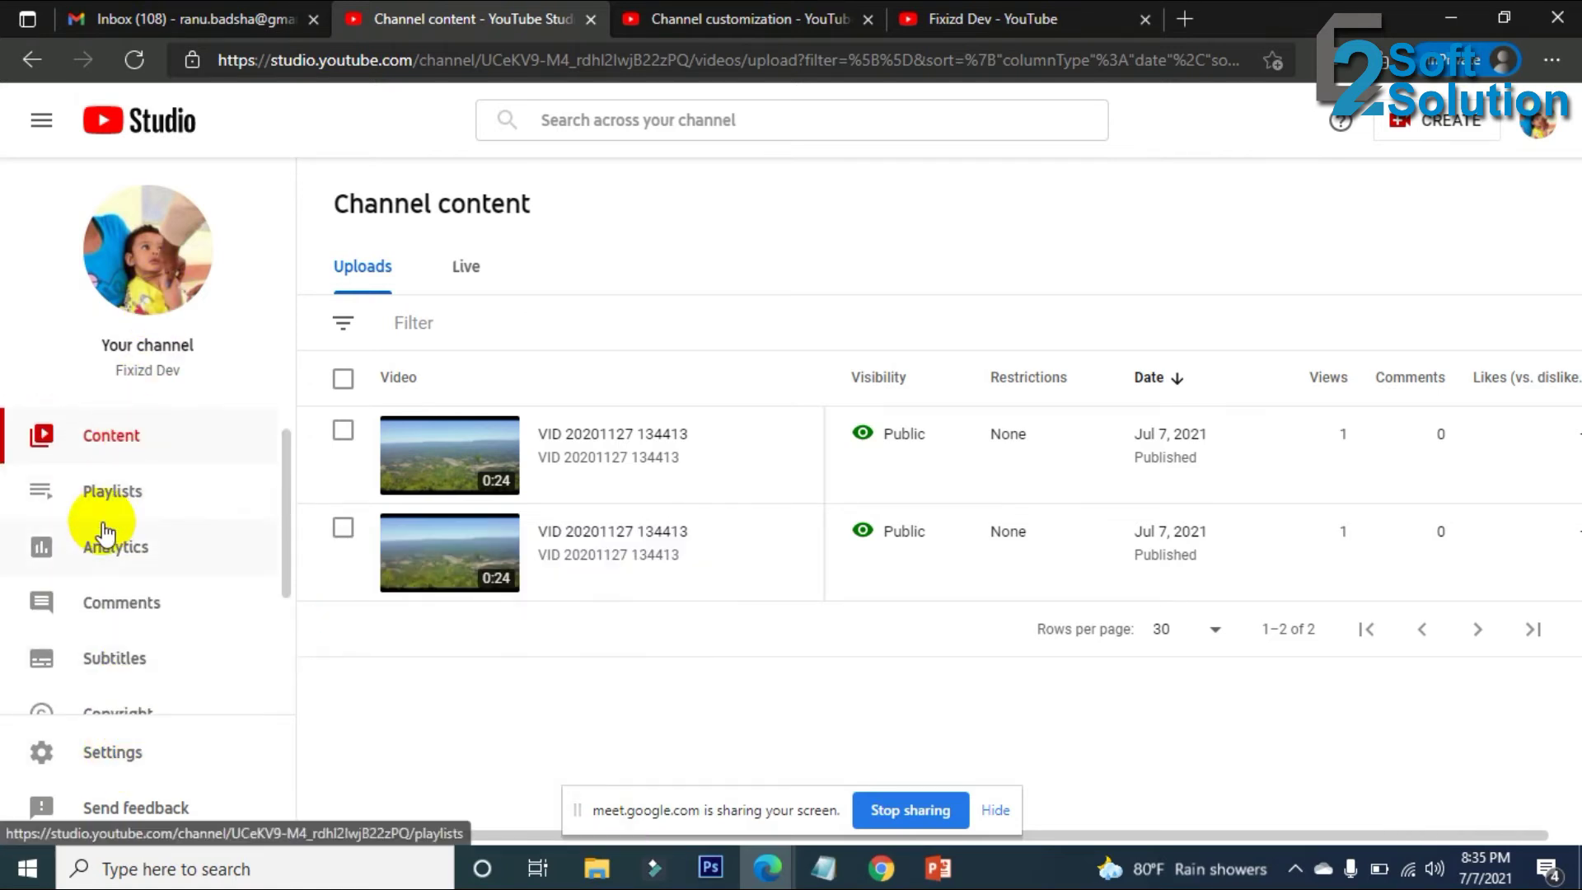
scroll(105, 534, "up", 1)
left_click(107, 430)
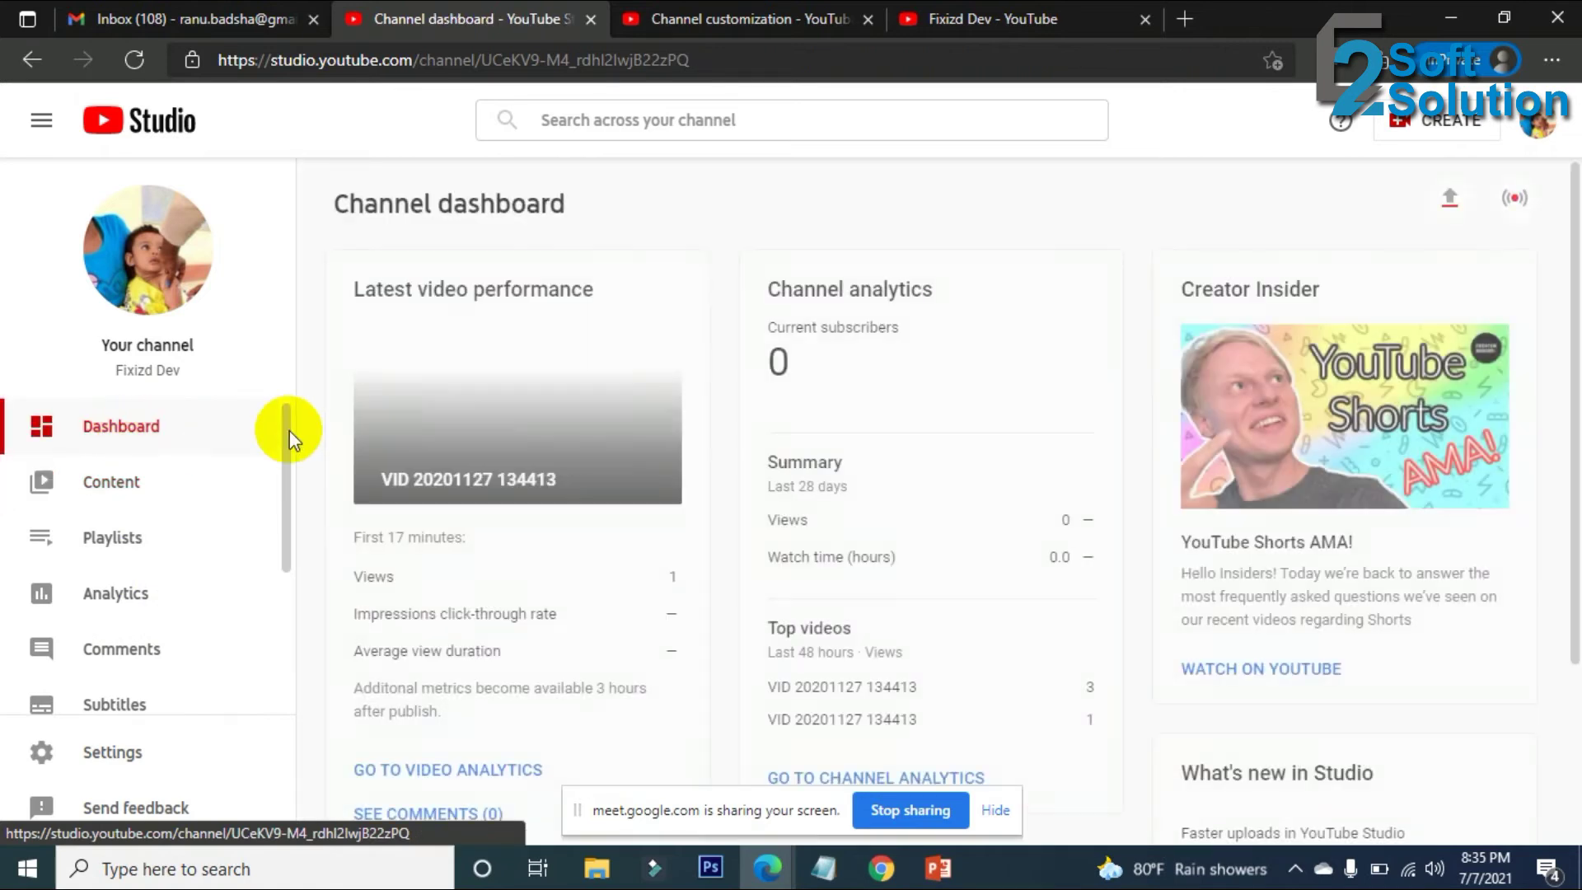
Open the channel's general settings, choose BDT — Bangladeshi Taka as the default currency, and change it to BOB — Bolivian Boliviano.
scroll(212, 486, "down", 3)
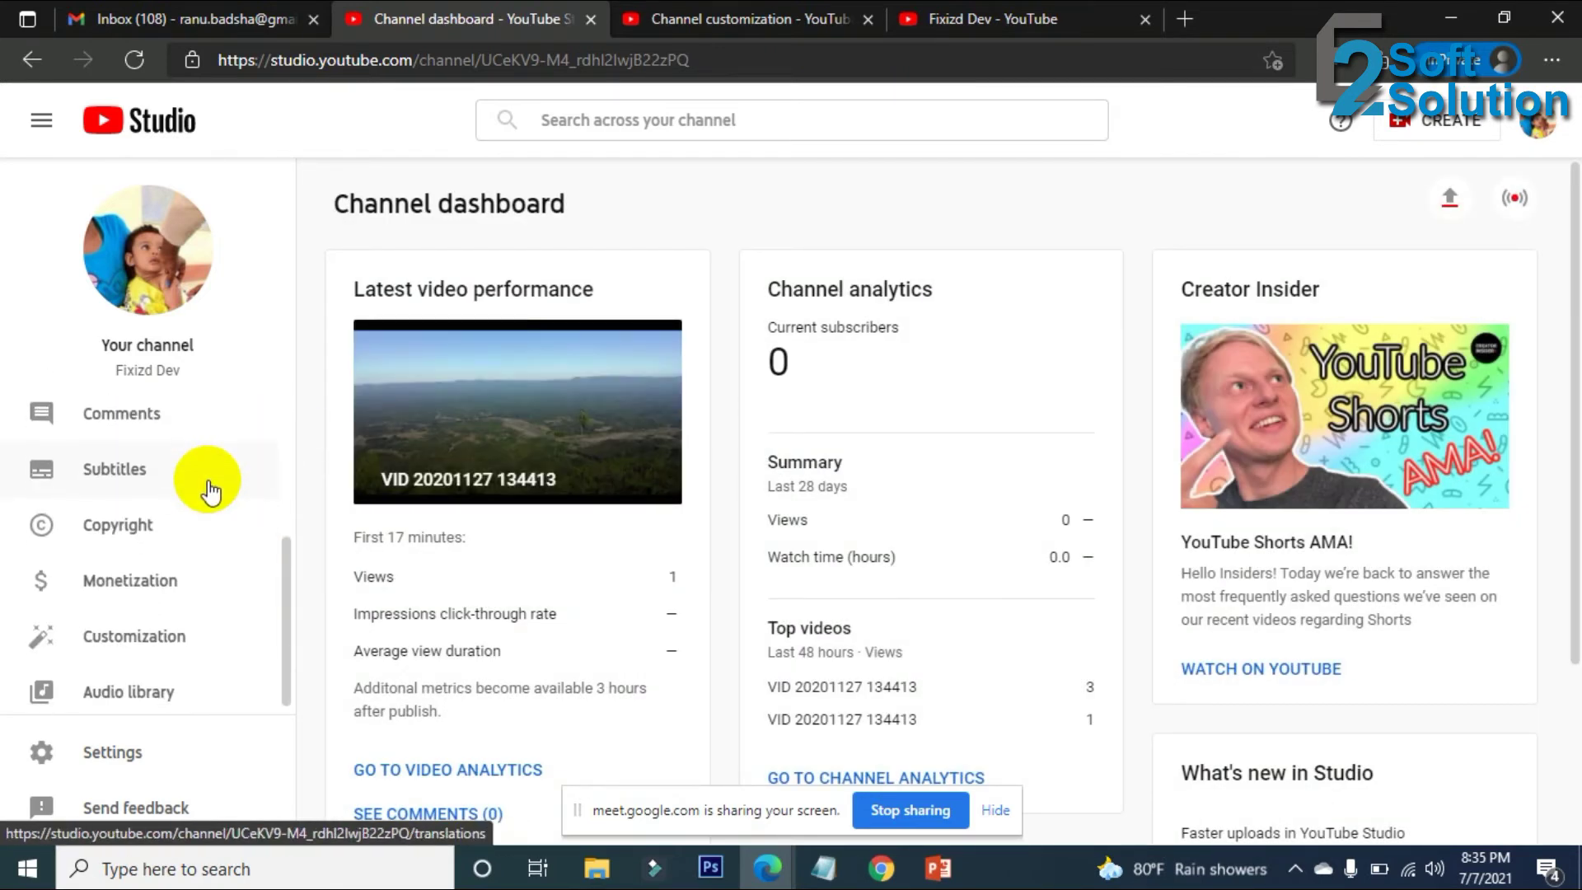
left_click(124, 758)
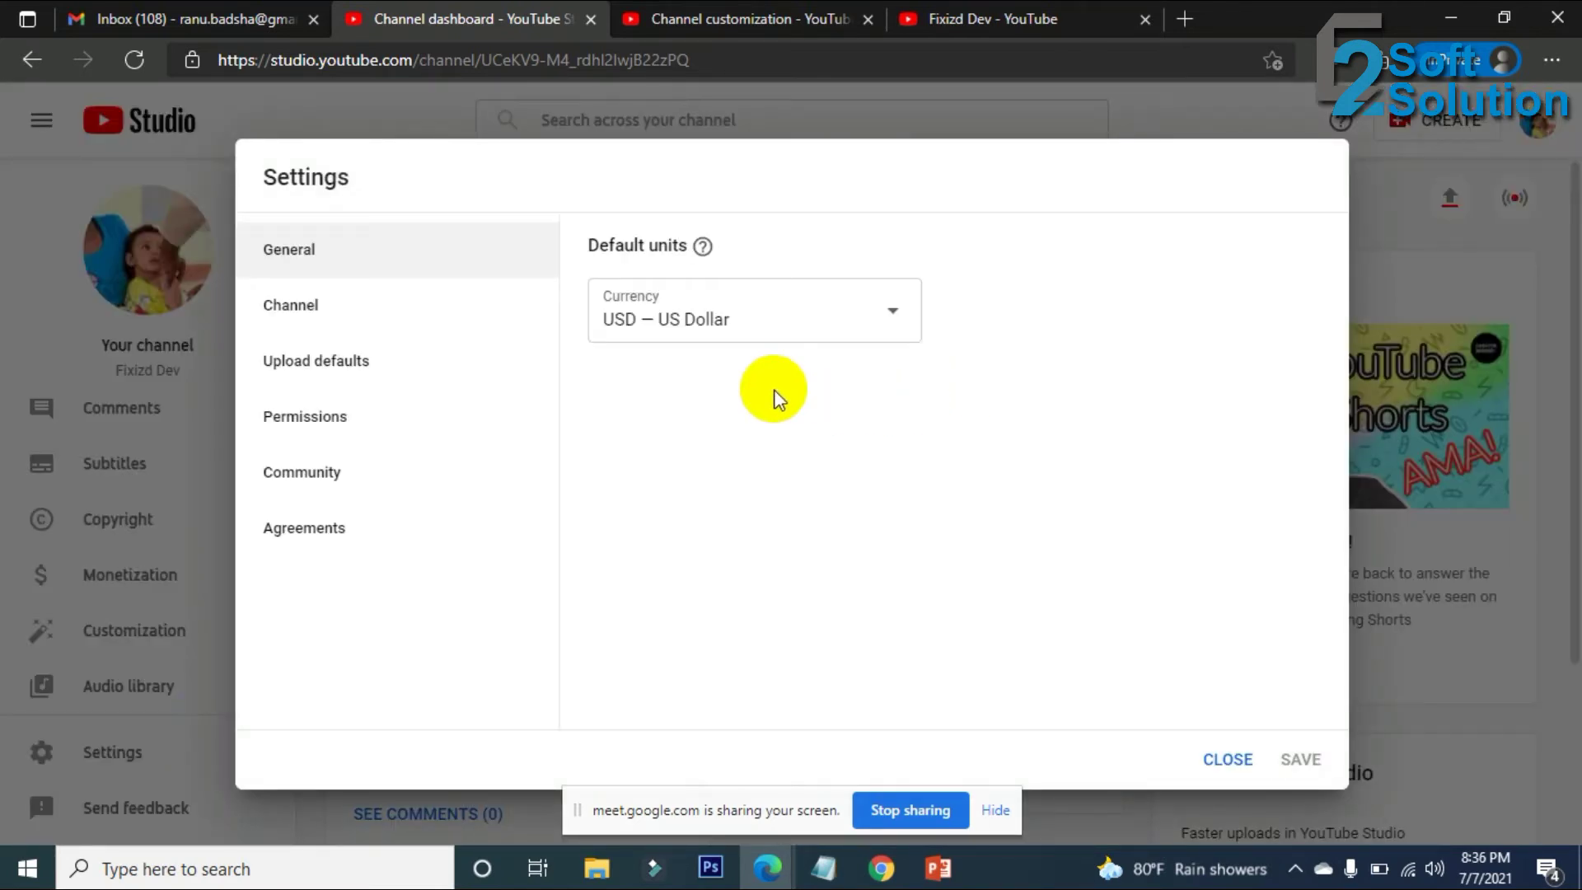
left_click(768, 319)
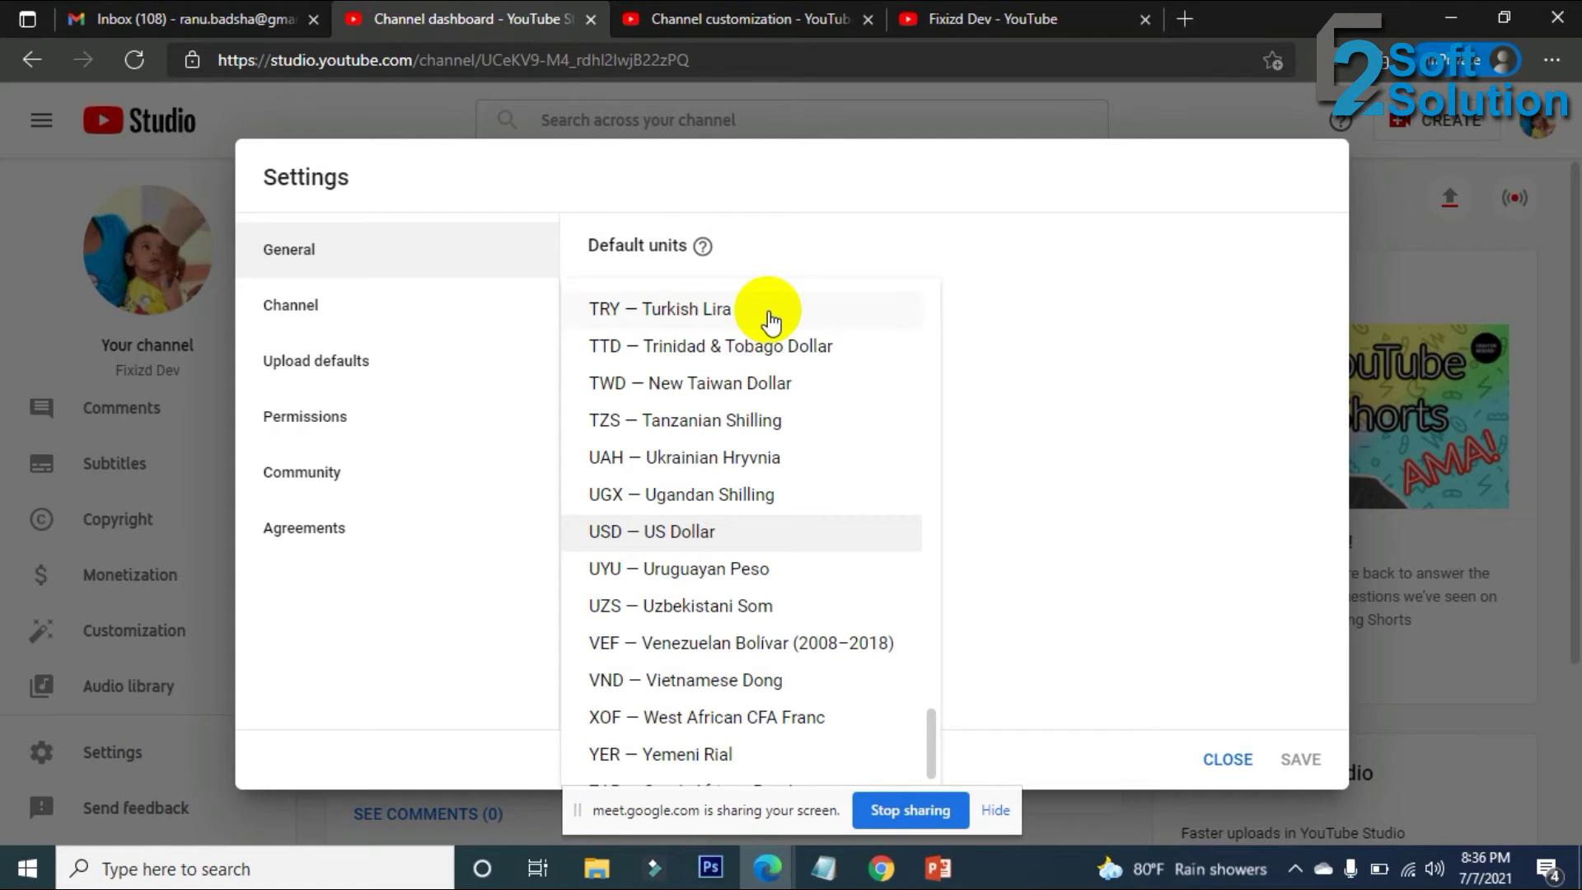
key("b")
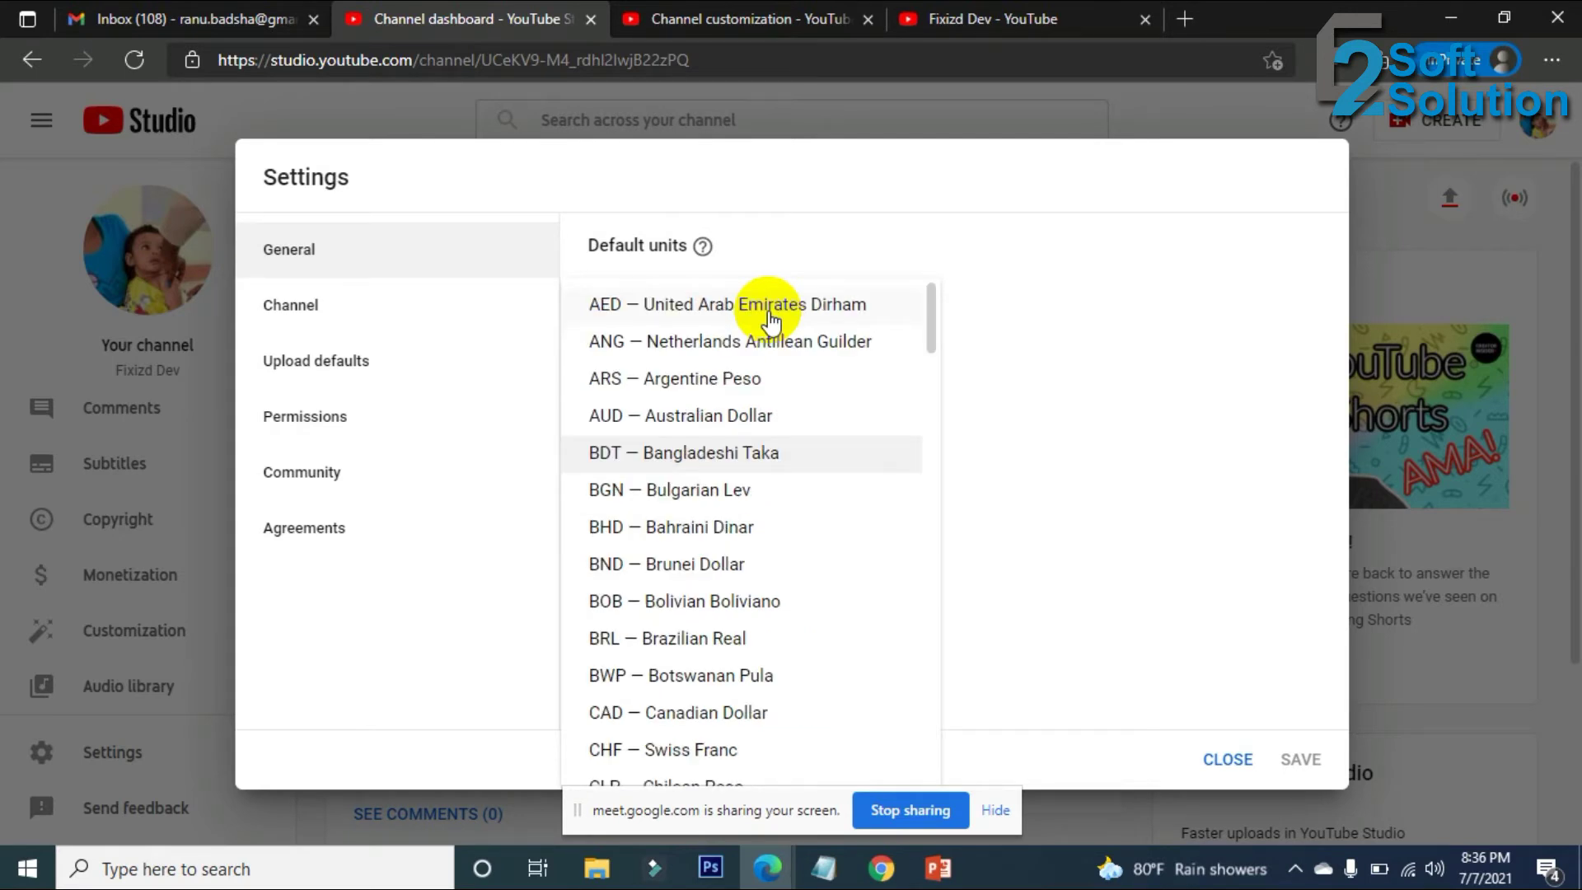
left_click(701, 455)
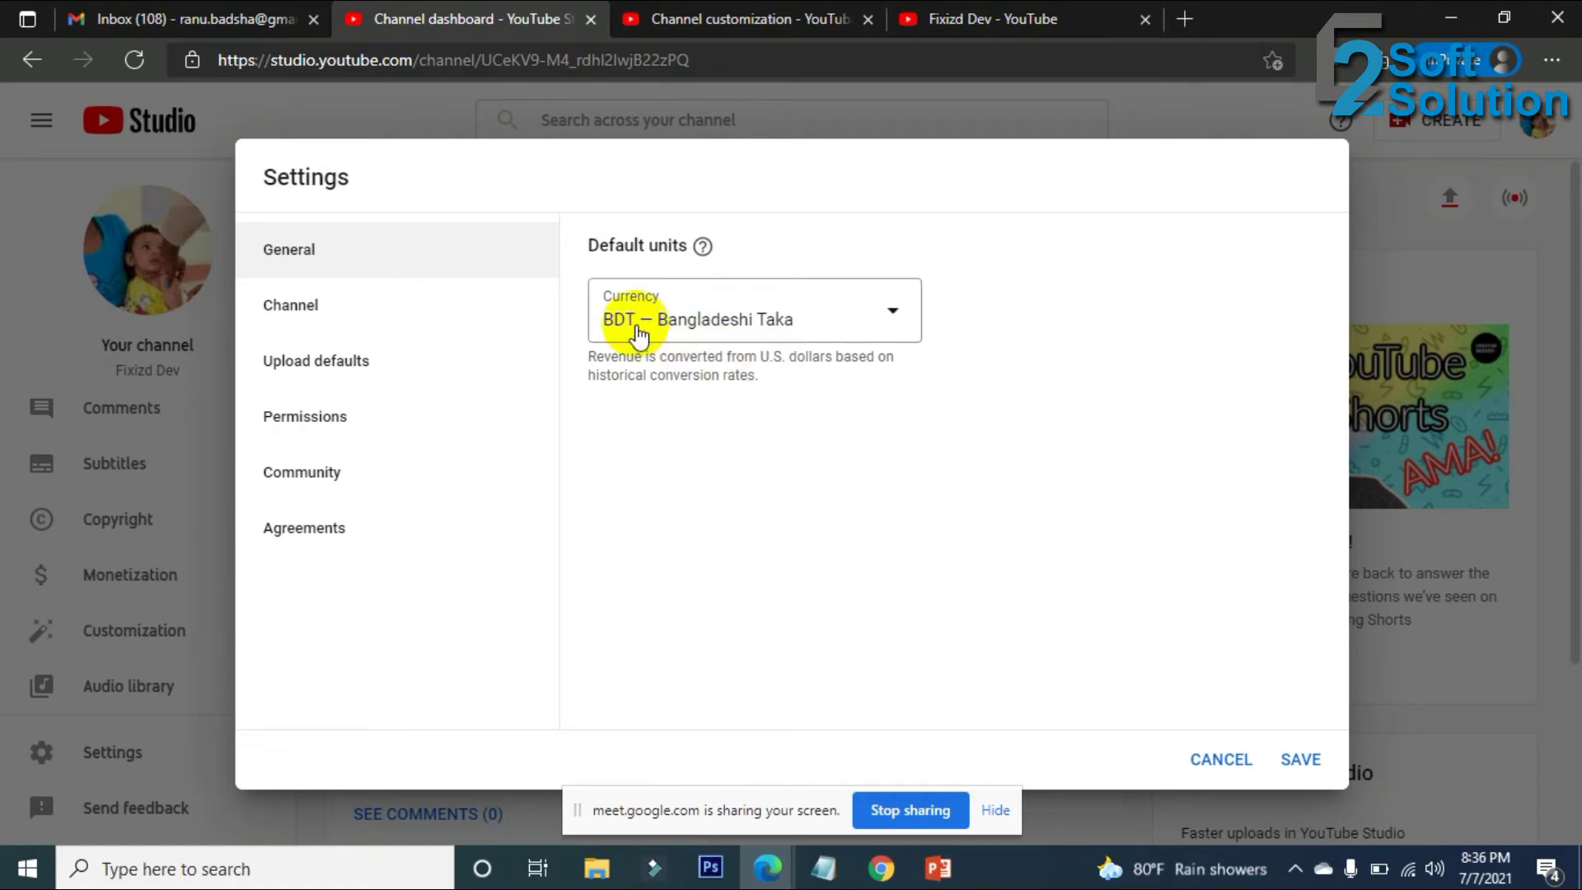
left_click(779, 321)
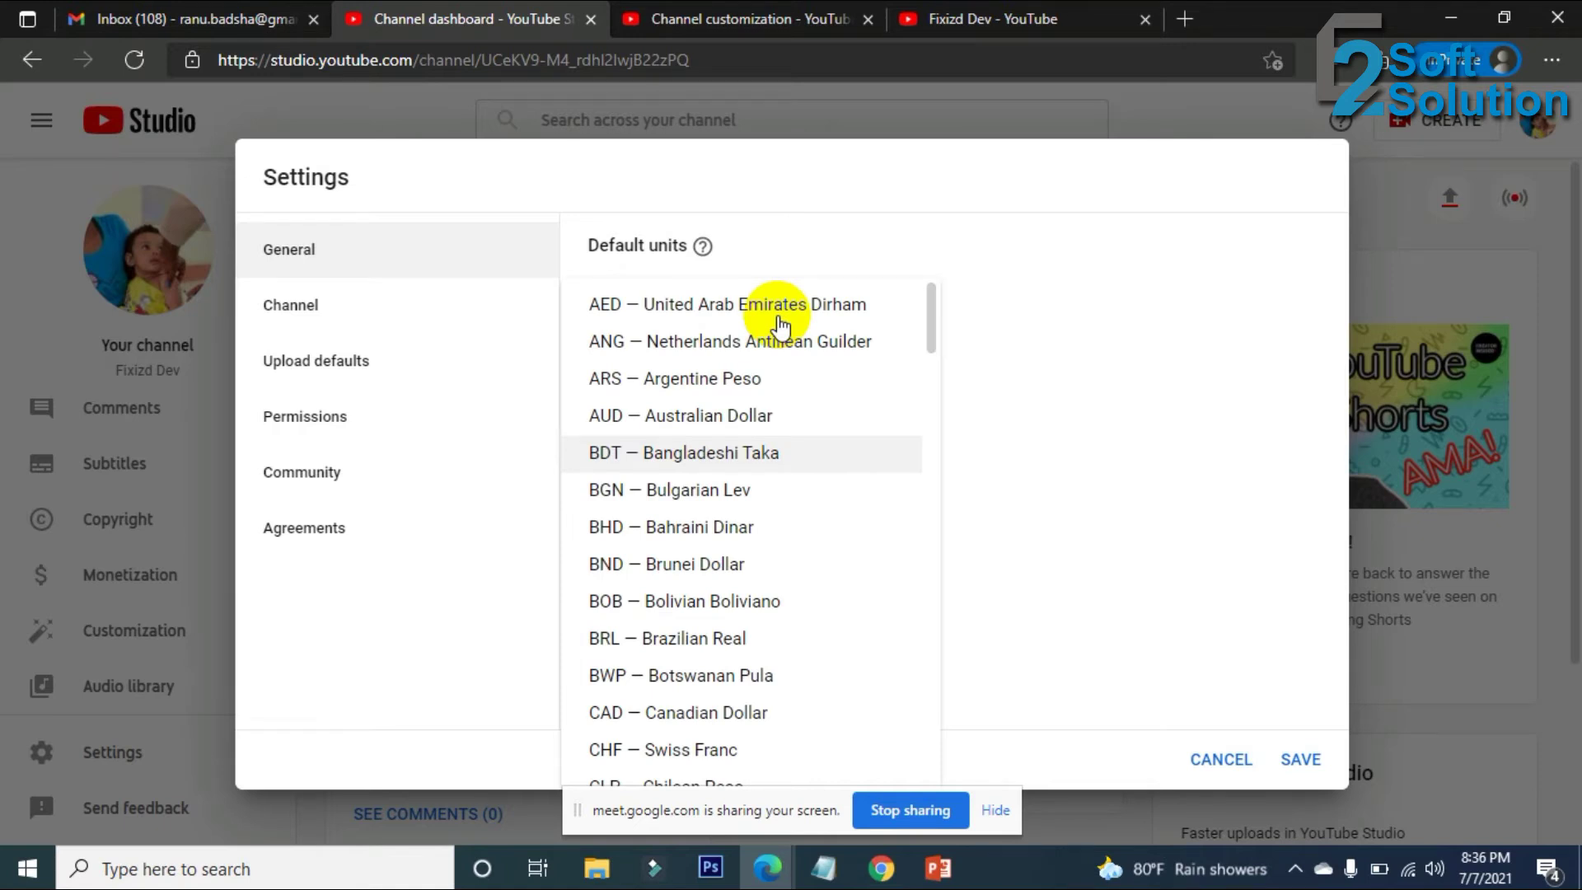
left_click(752, 601)
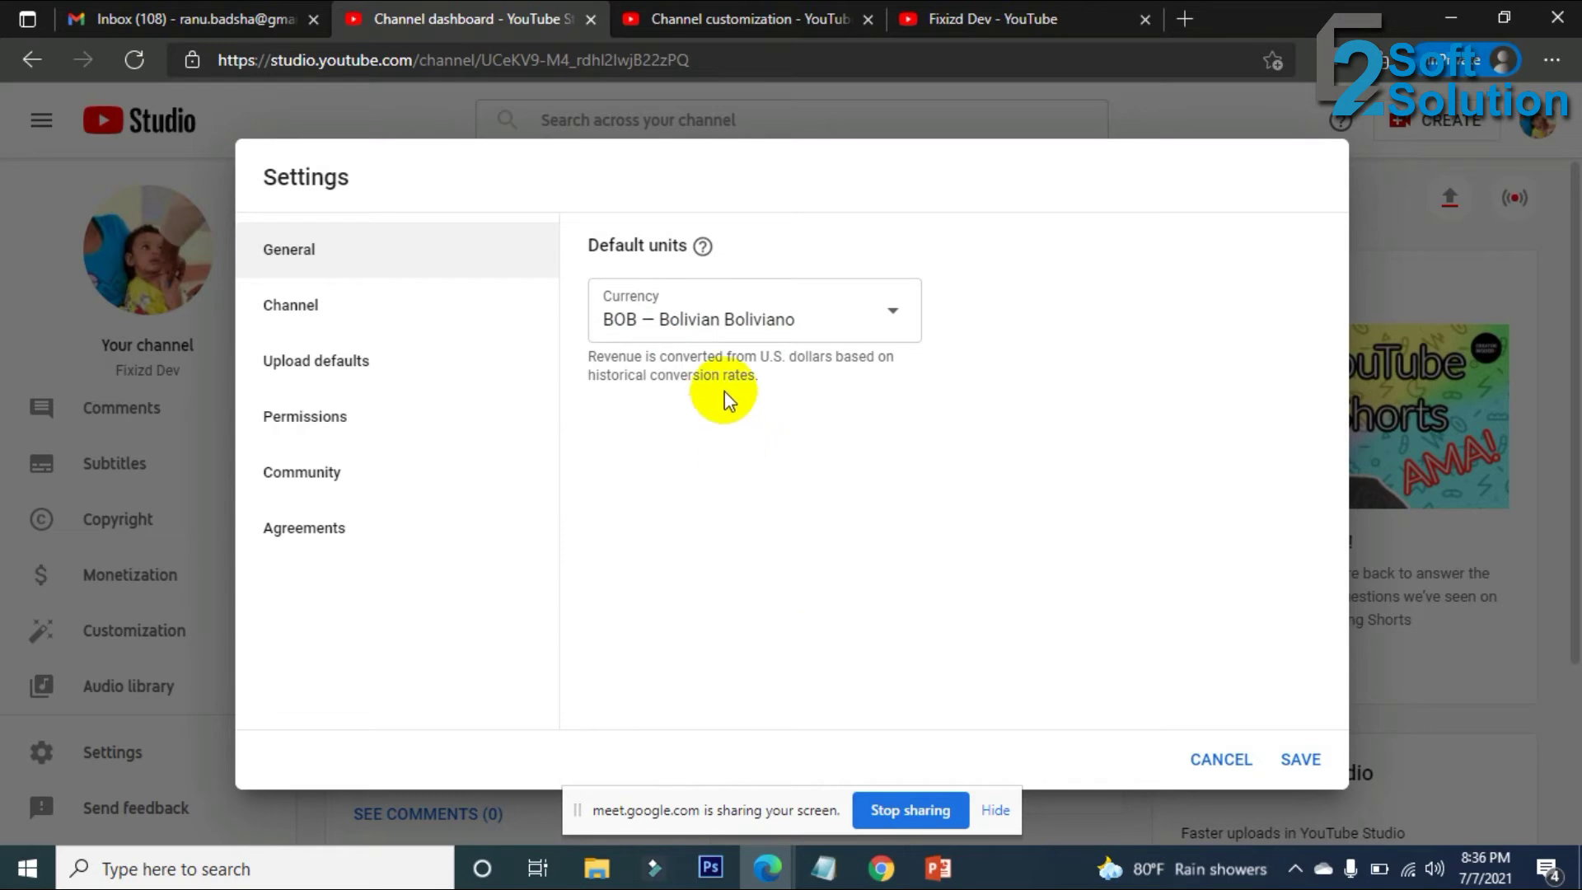
Try BHD — Bahraini Dinar as the default currency, change it to BDT — Bangladeshi Taka, and save the settings.
left_click(736, 323)
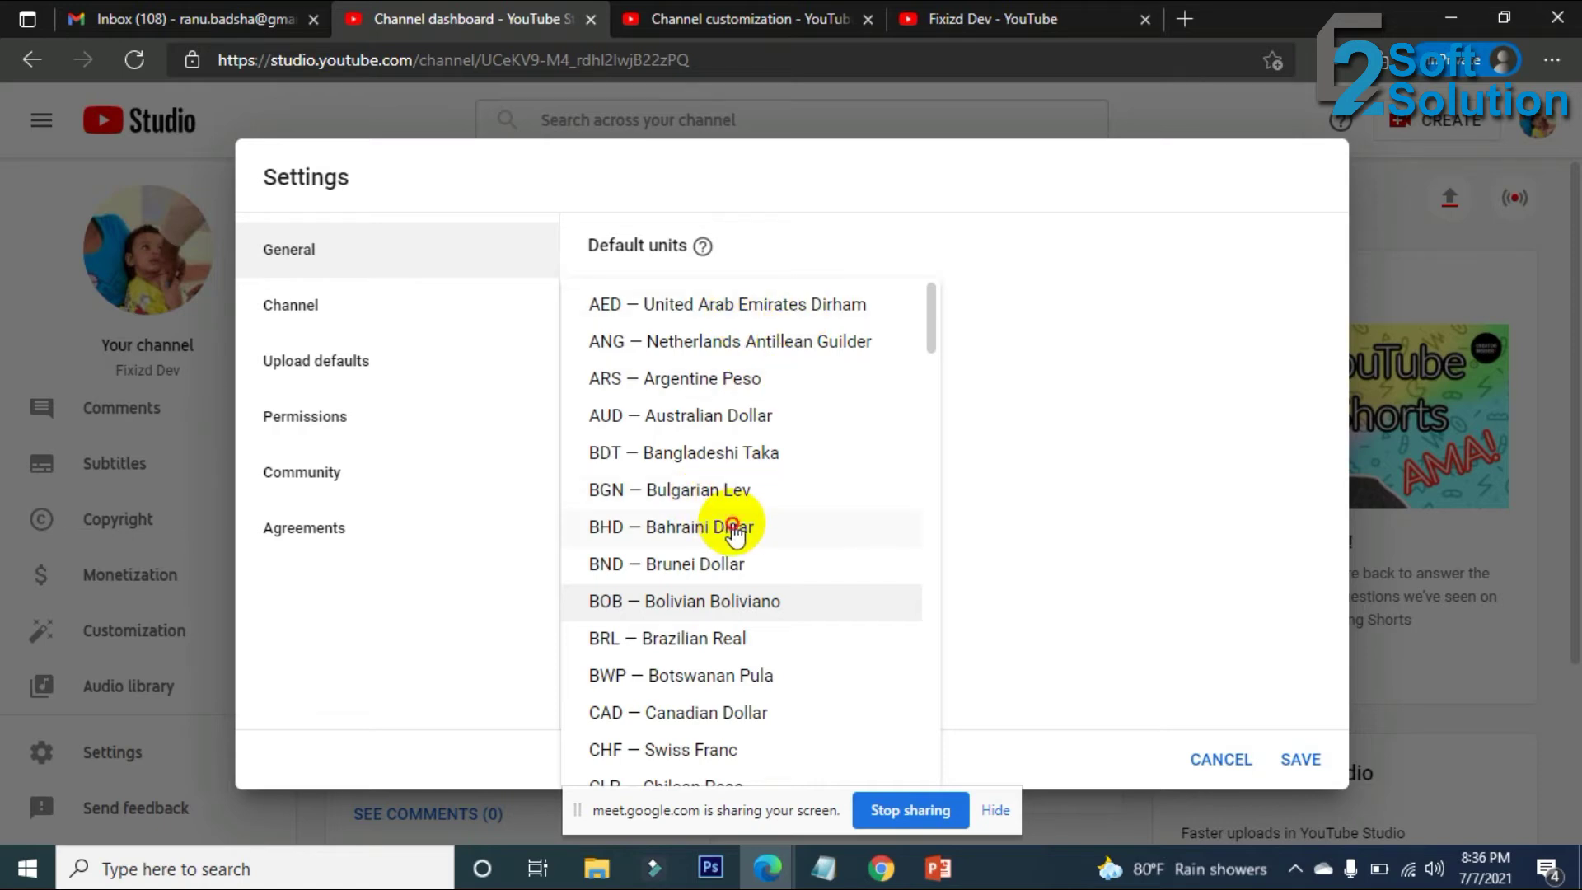
left_click(732, 526)
left_click(770, 309)
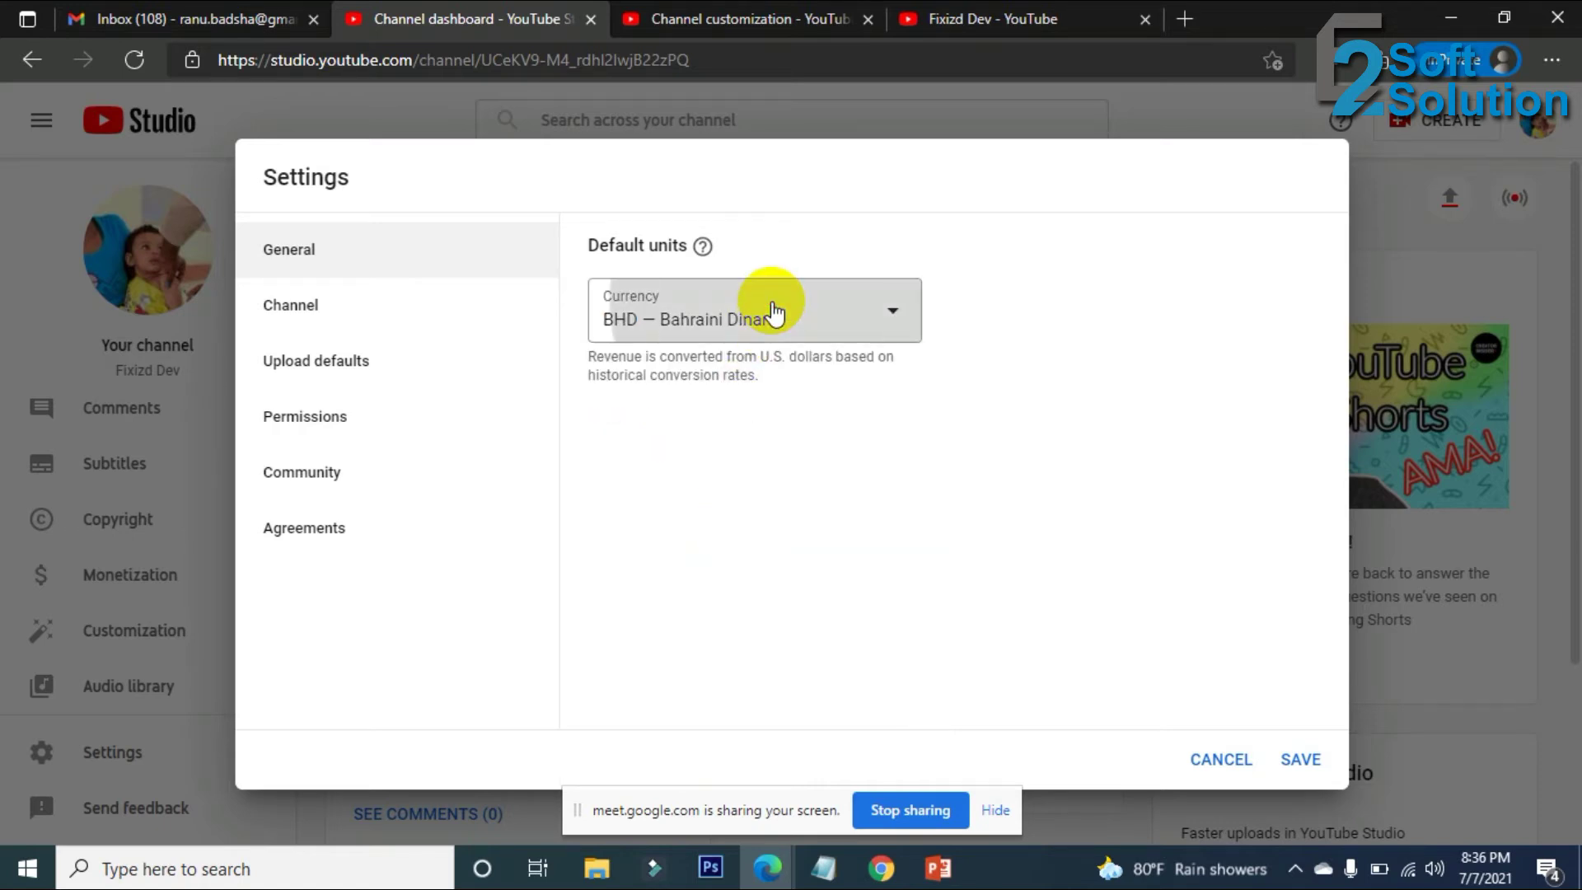
key("b")
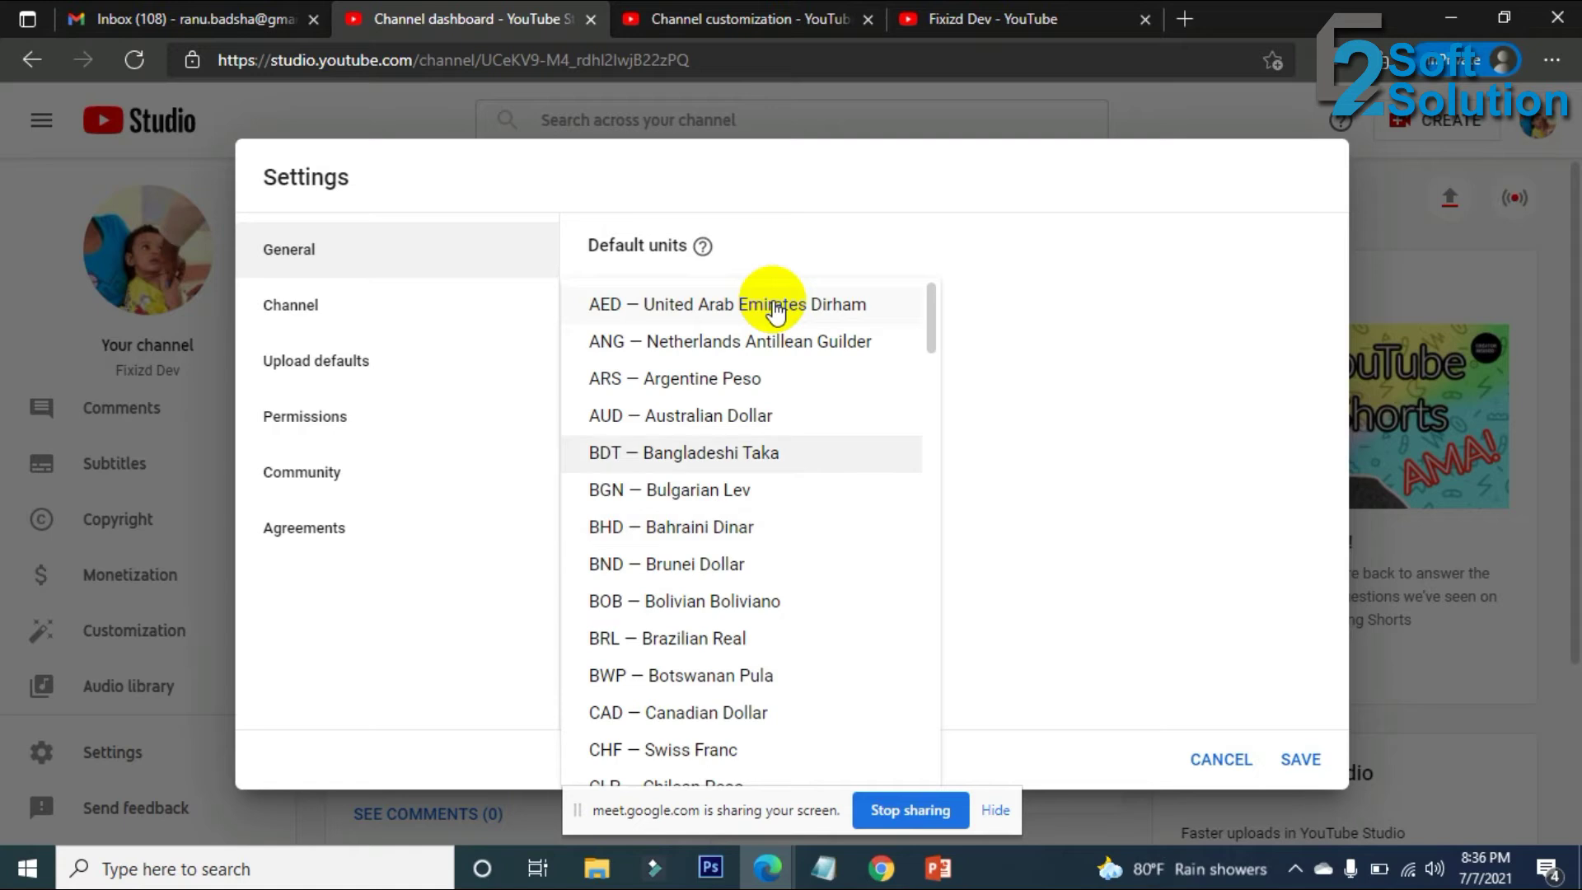
key("Return")
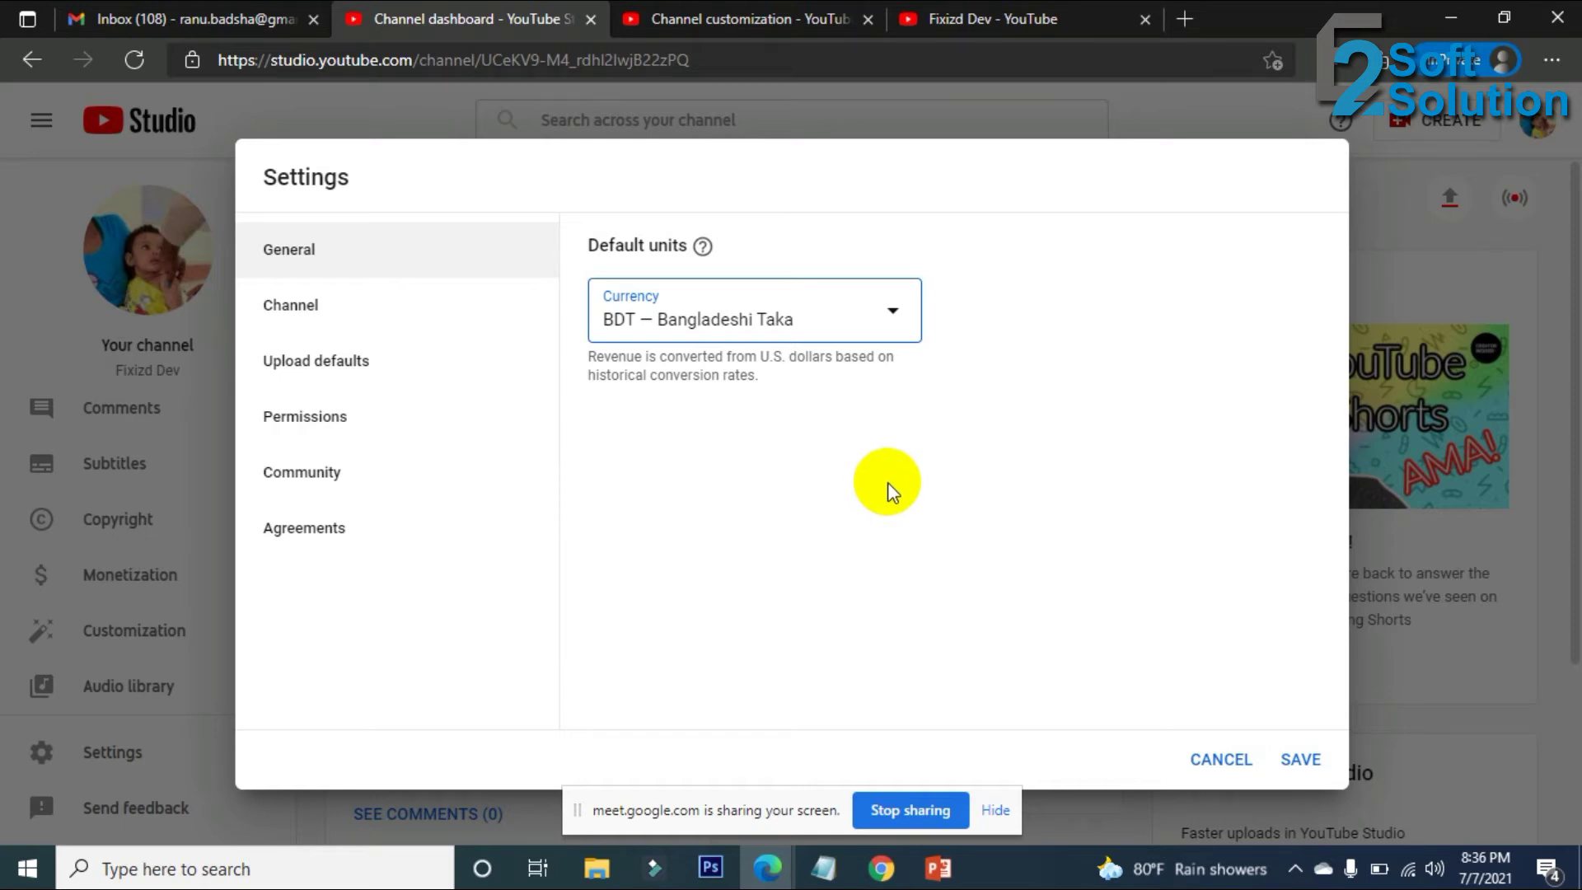
left_click(885, 386)
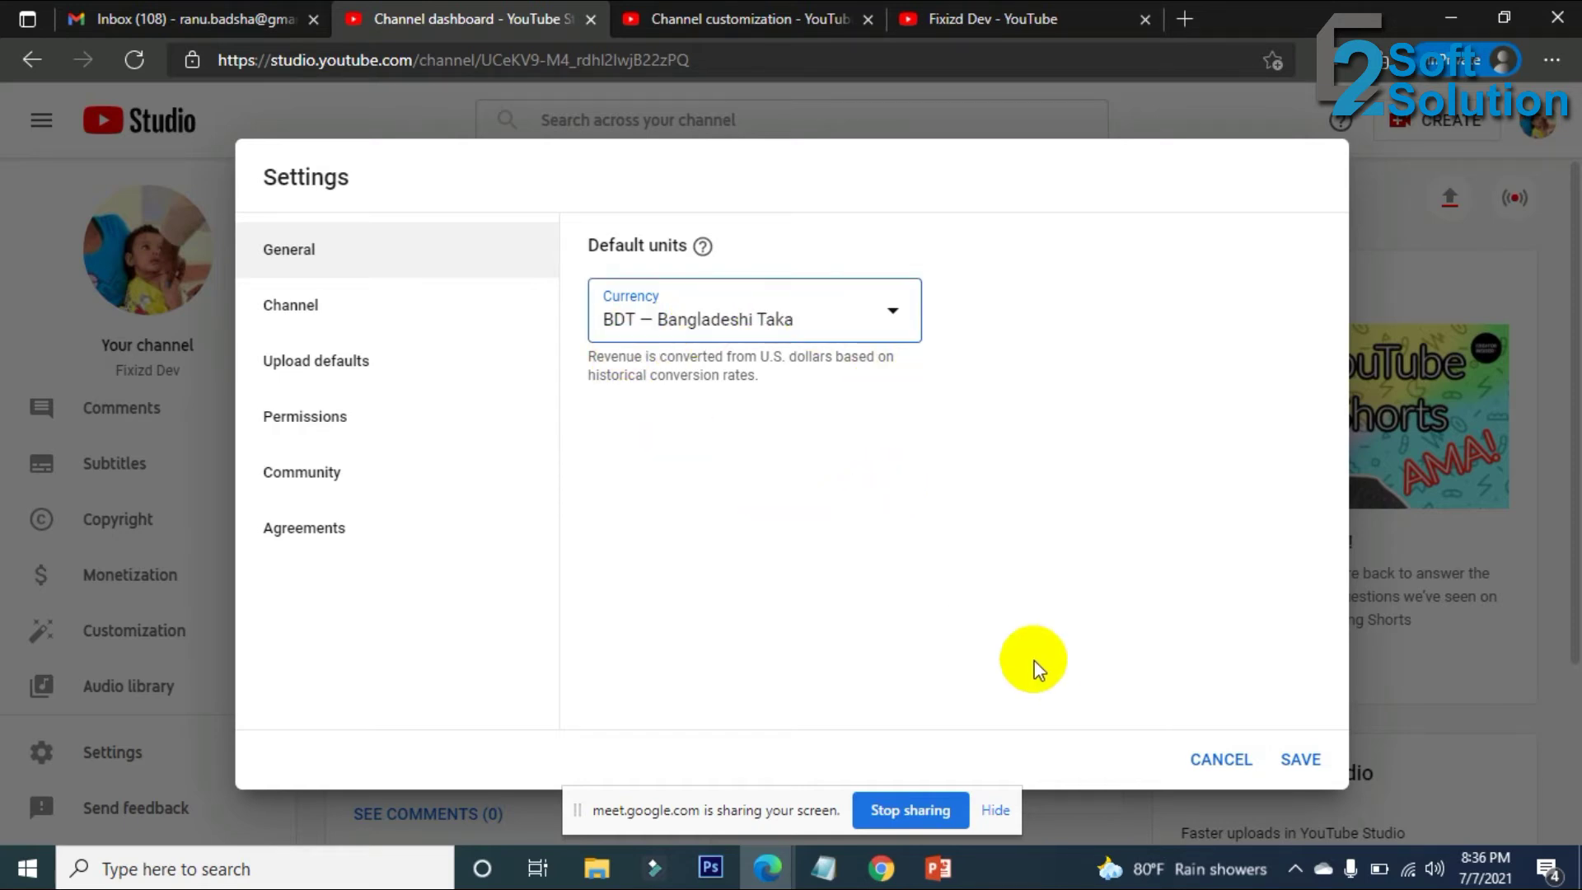
left_click(1299, 763)
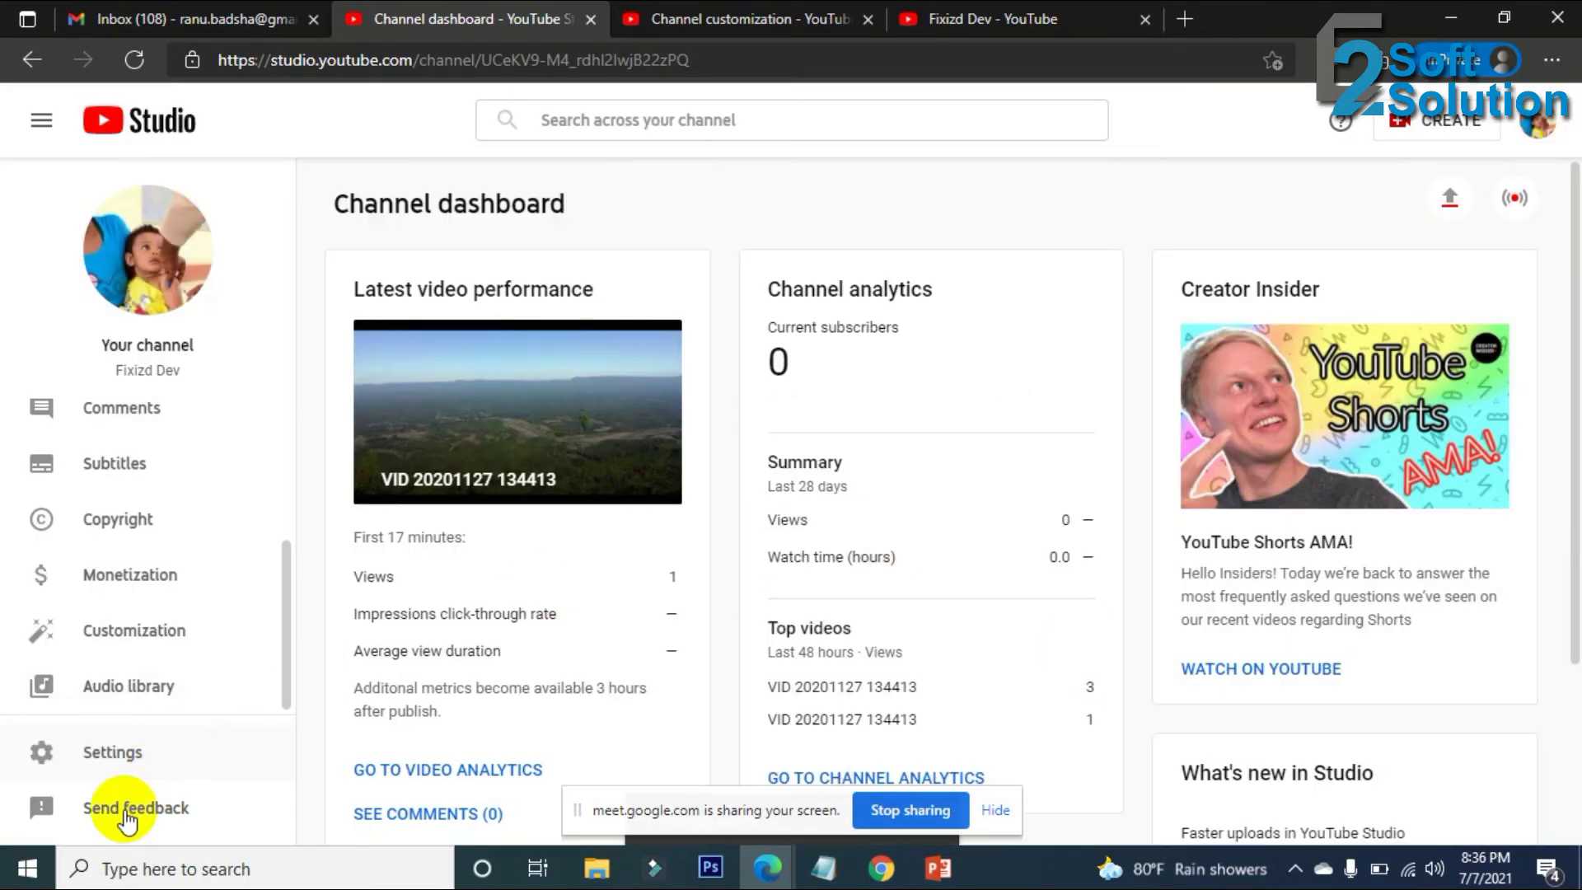
Reopen the settings and set the channel's country of residence to Bangladesh.
left_click(126, 753)
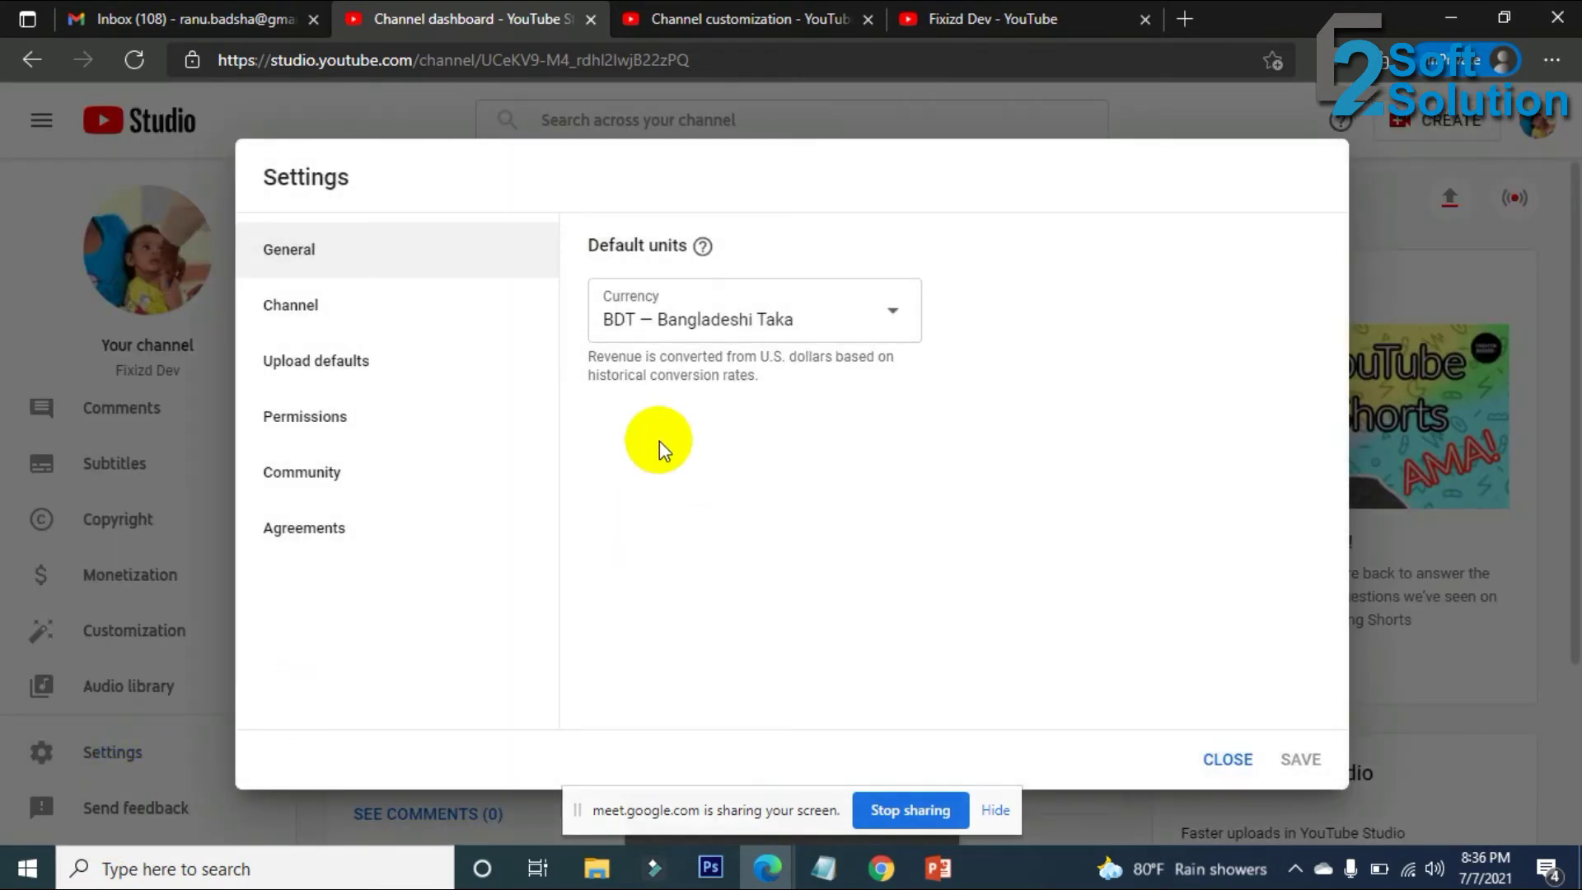
left_click(303, 316)
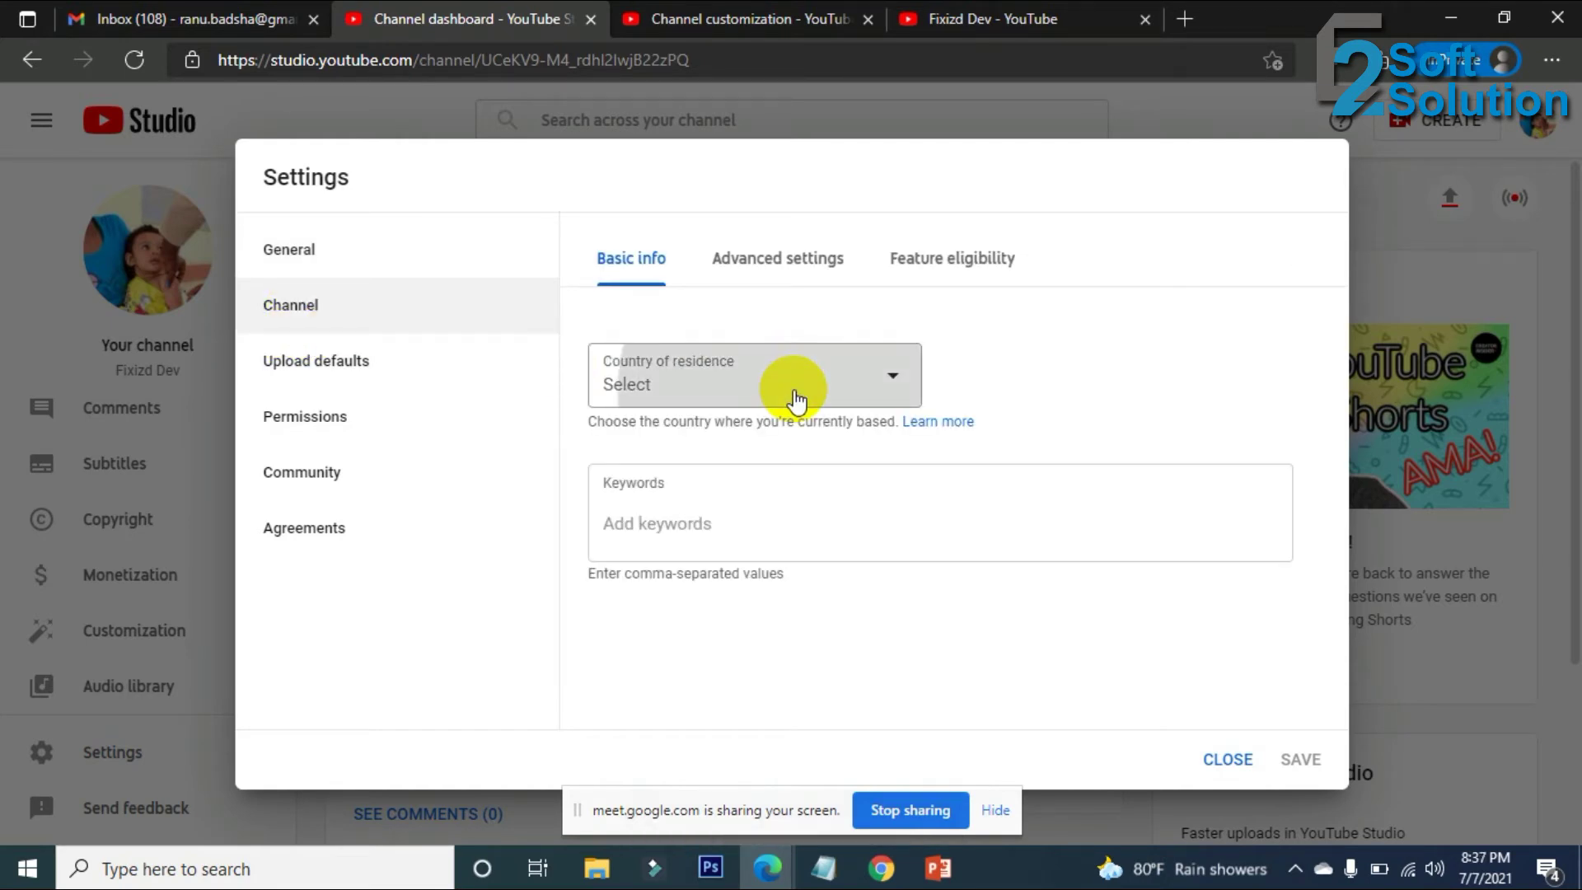
left_click(795, 402)
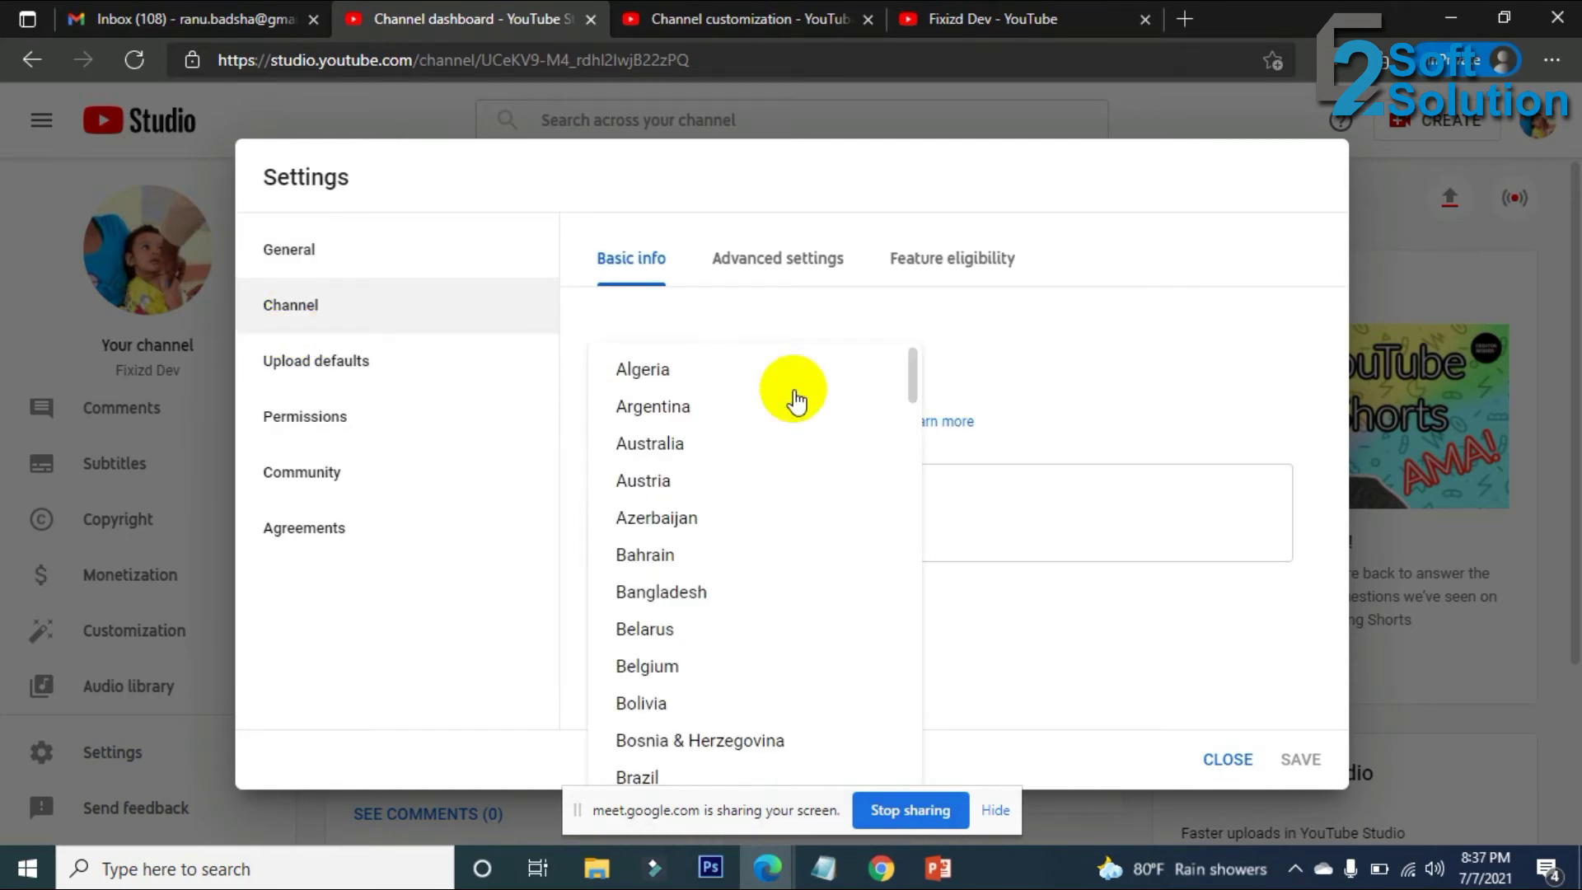
left_click(702, 591)
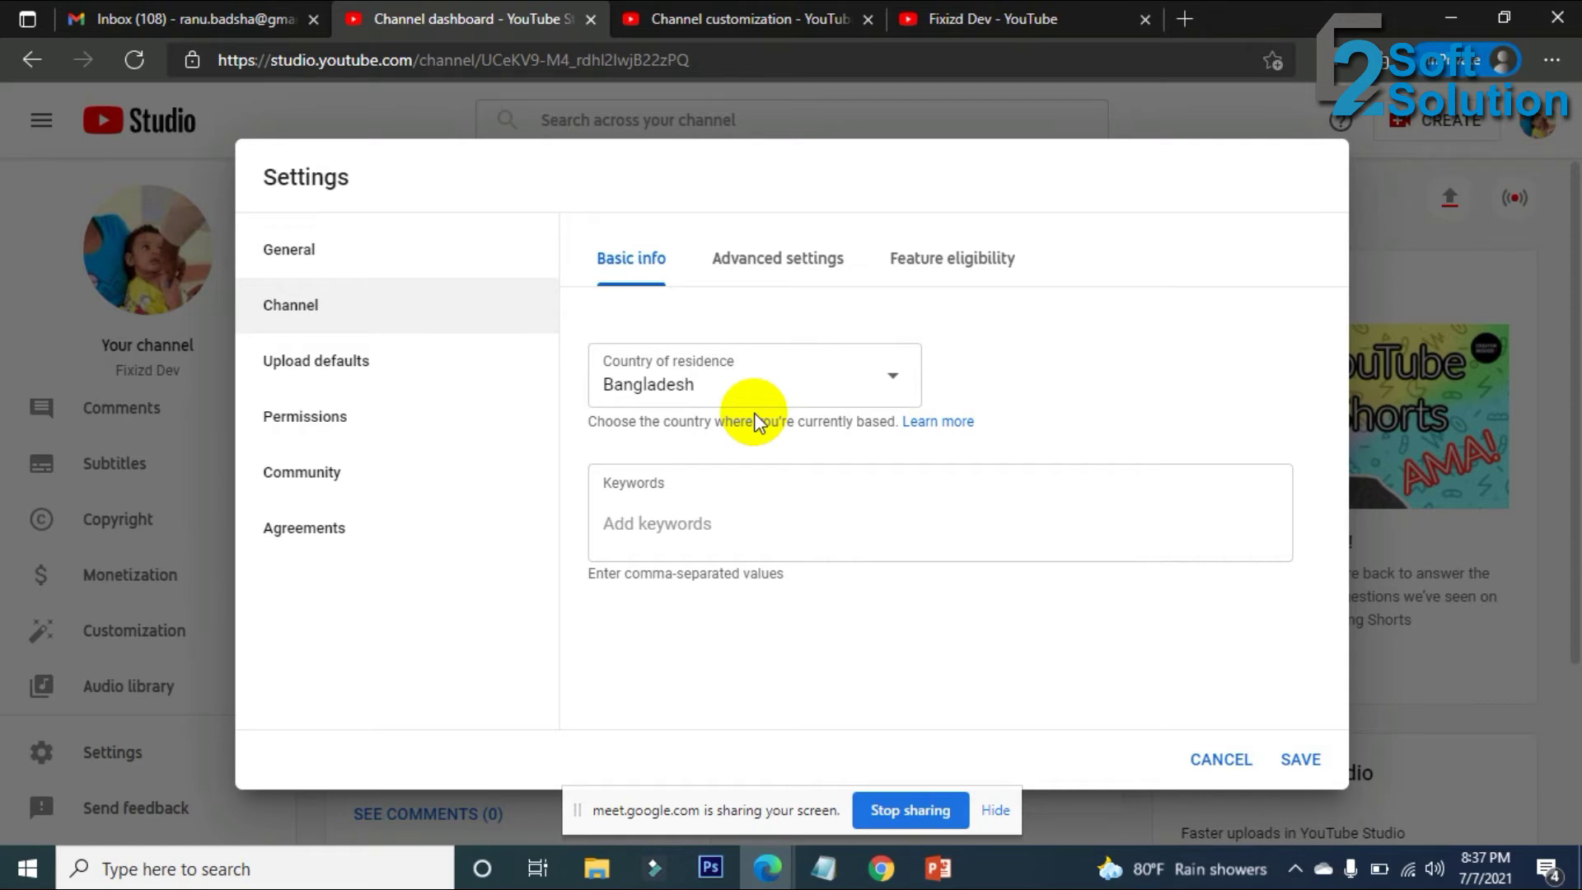
Enter funny clips and news clips as channel keywords, and remove news clips again.
left_click(706, 519)
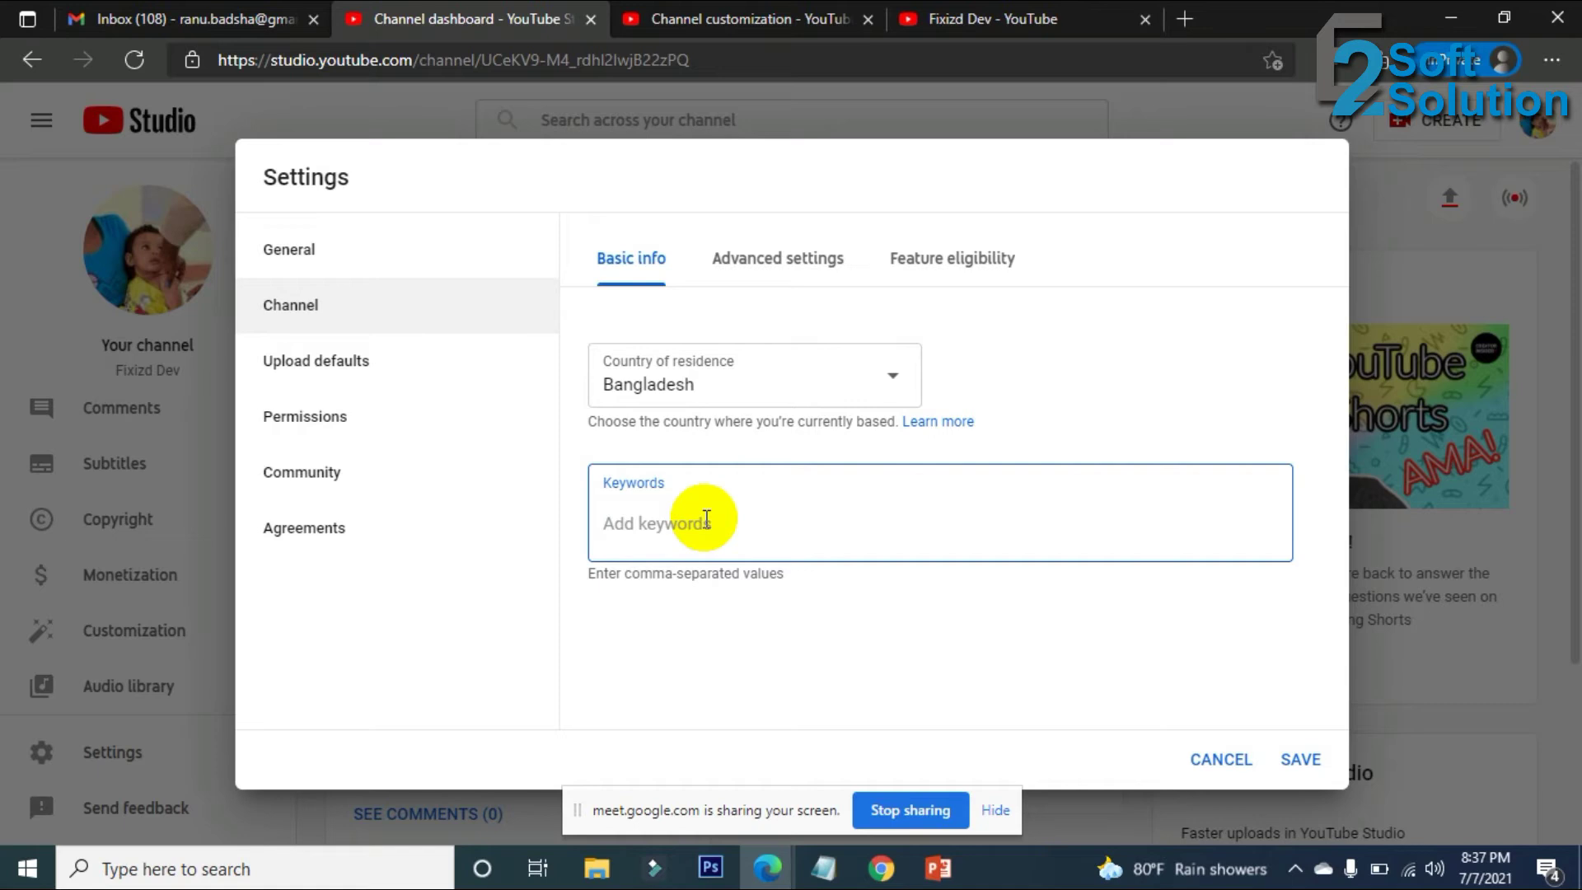
type("funny clips")
key("Return")
type("new")
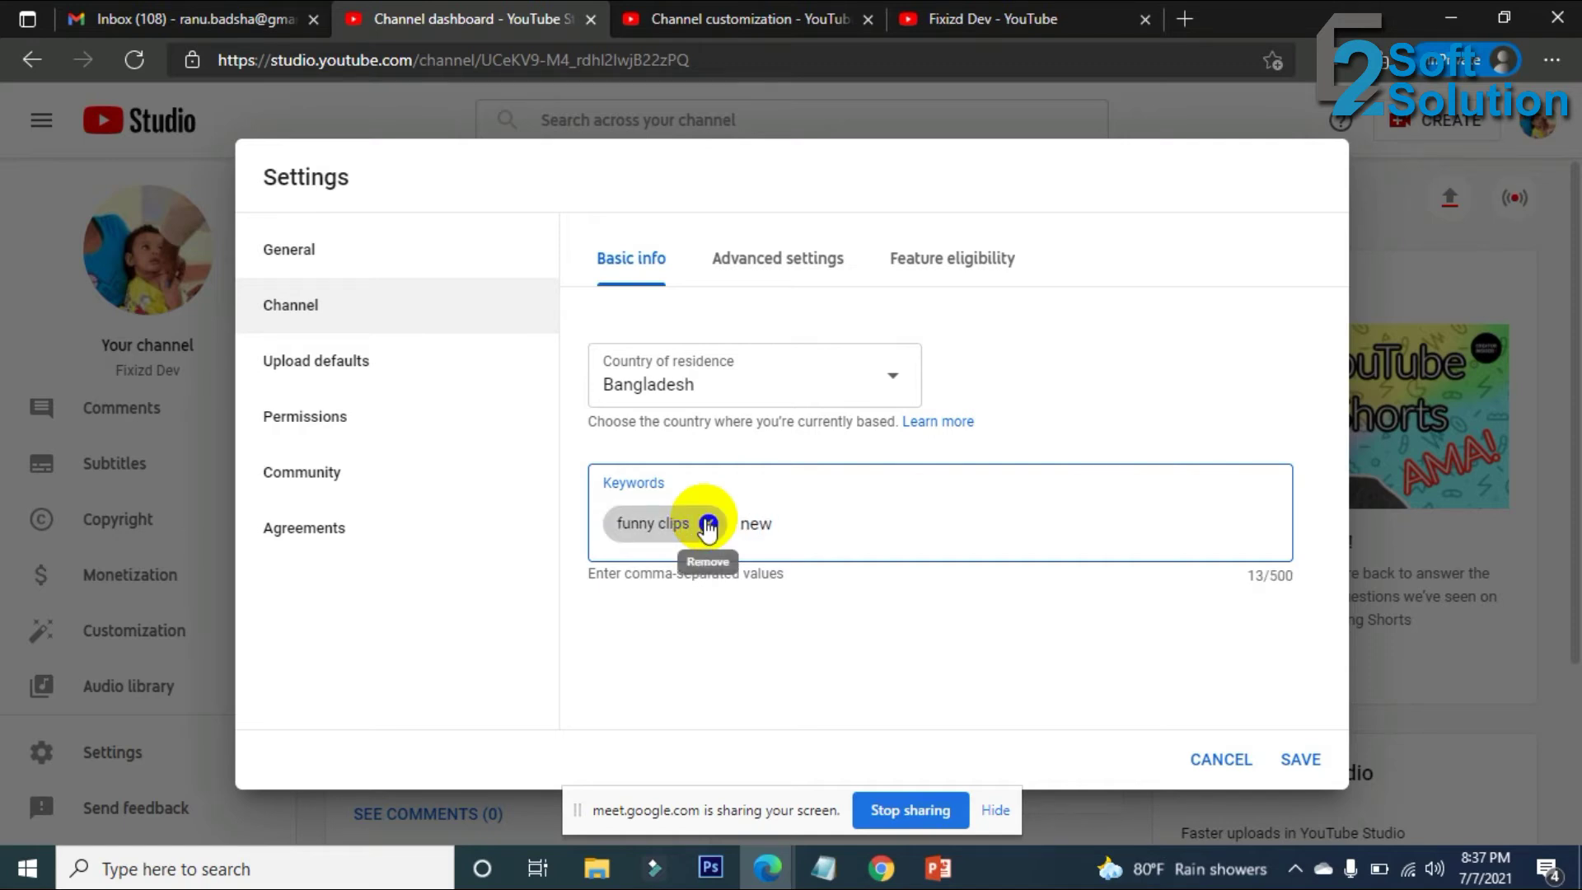
type("s clips")
key("Return")
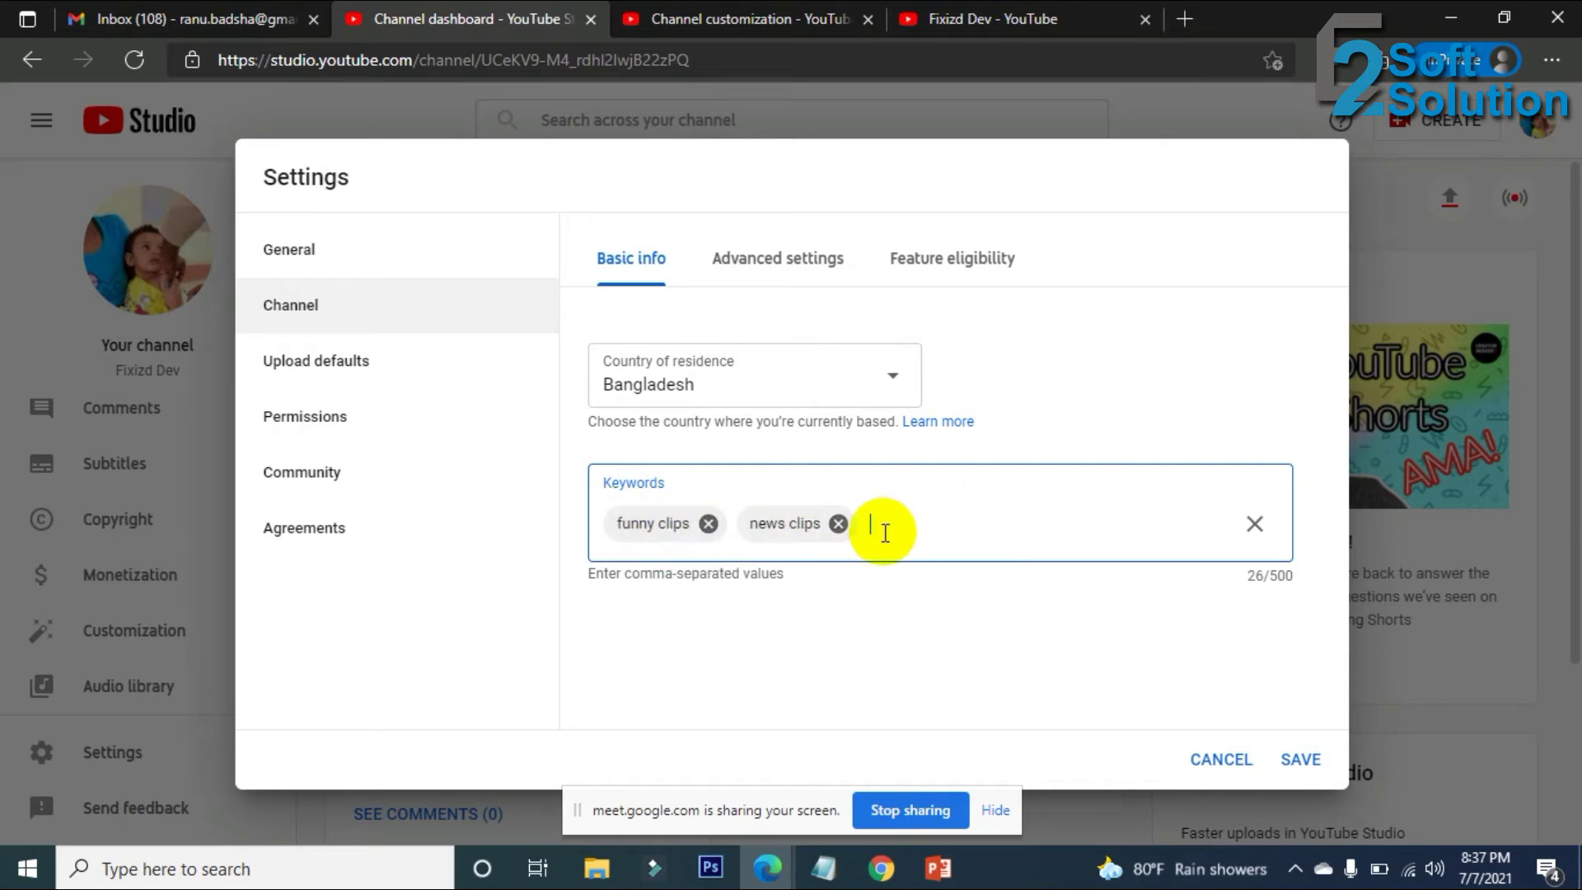
left_click(838, 523)
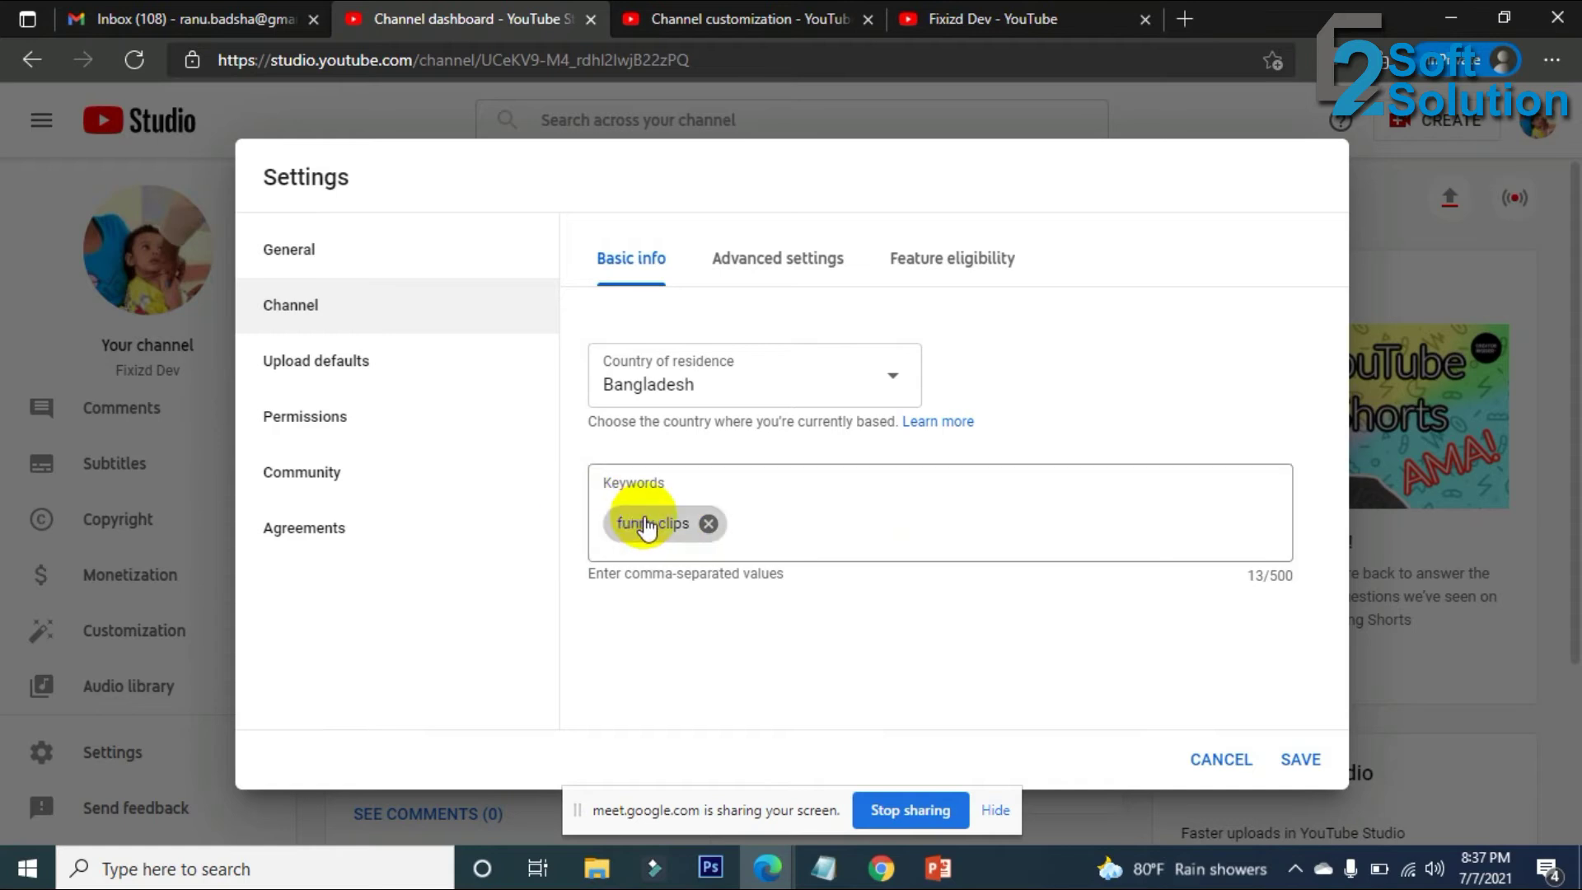
On the public YouTube page, look up search suggestions for "funn" and copy the suggestion funny video.
left_click(1028, 18)
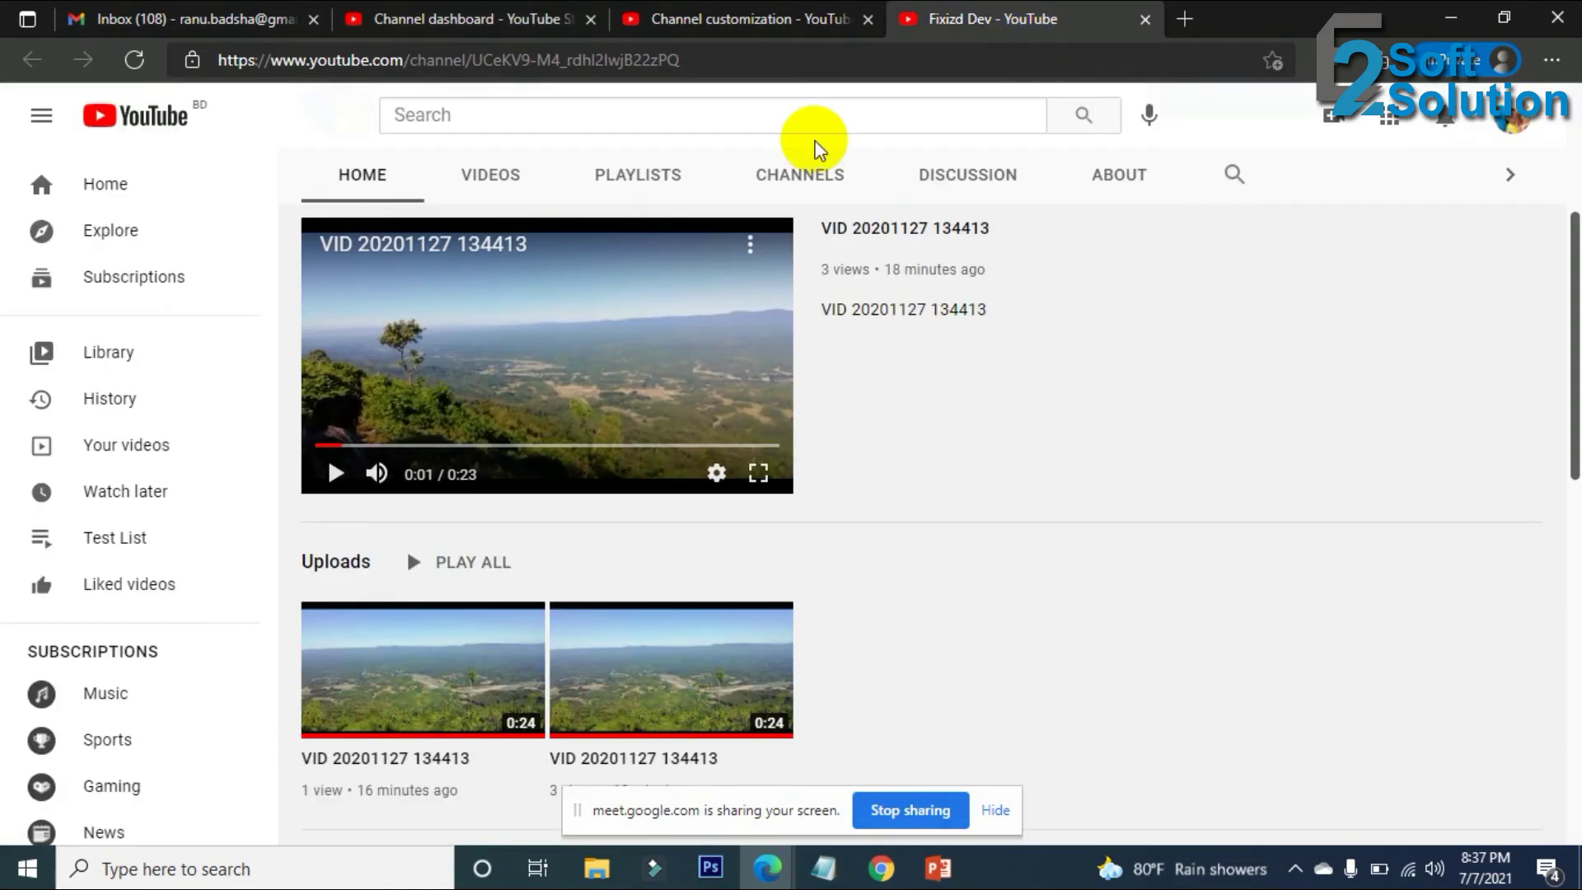
left_click(498, 107)
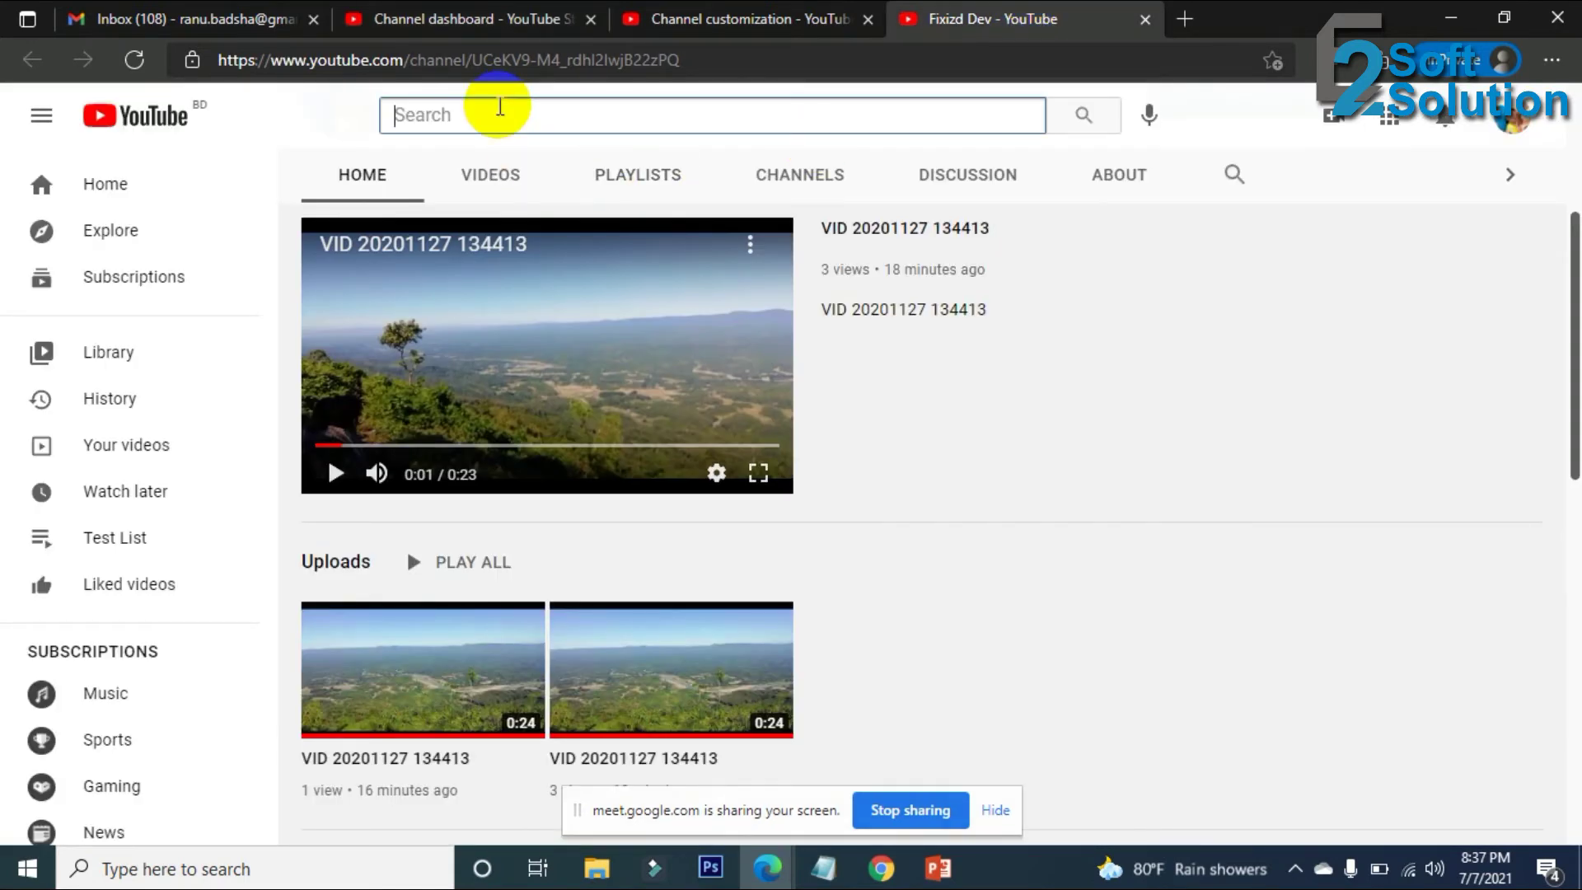
type("funn")
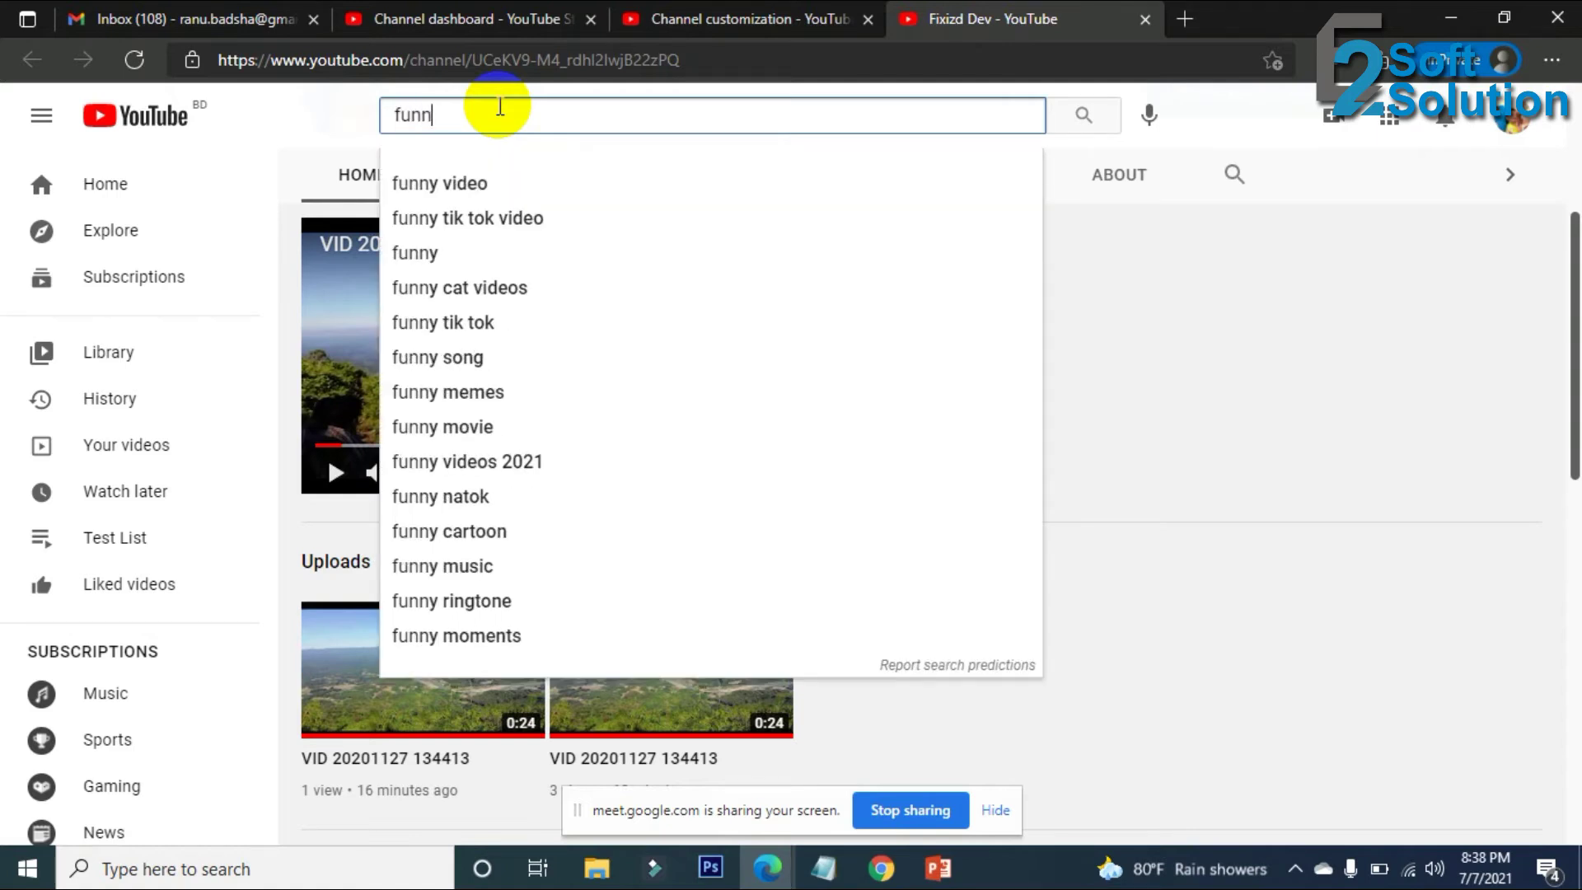
key("Down")
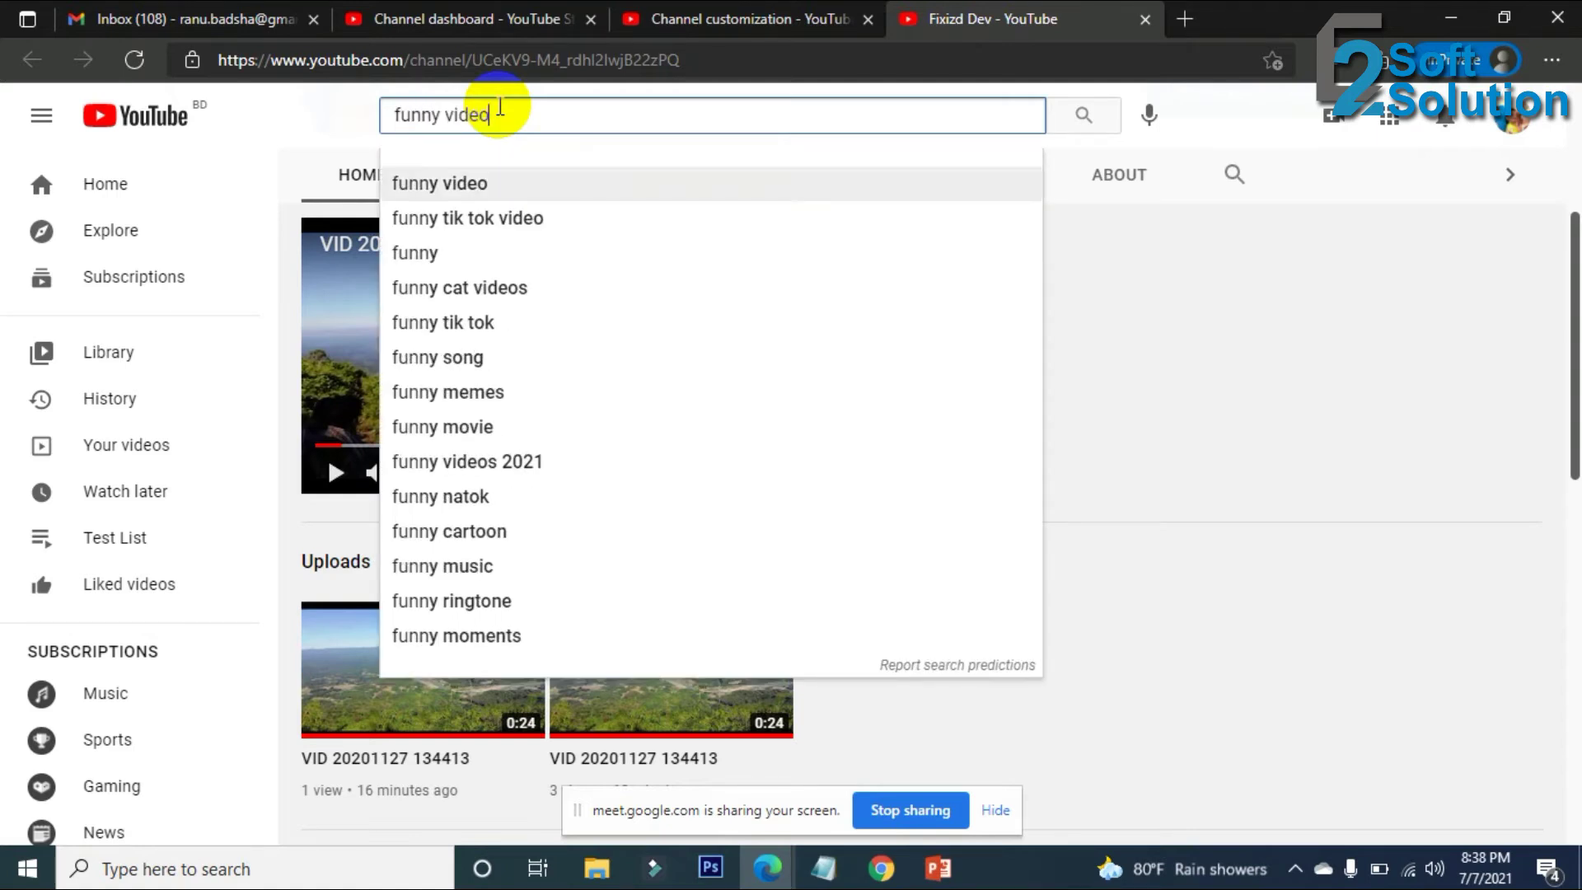
key("ctrl+a")
key("ctrl+c")
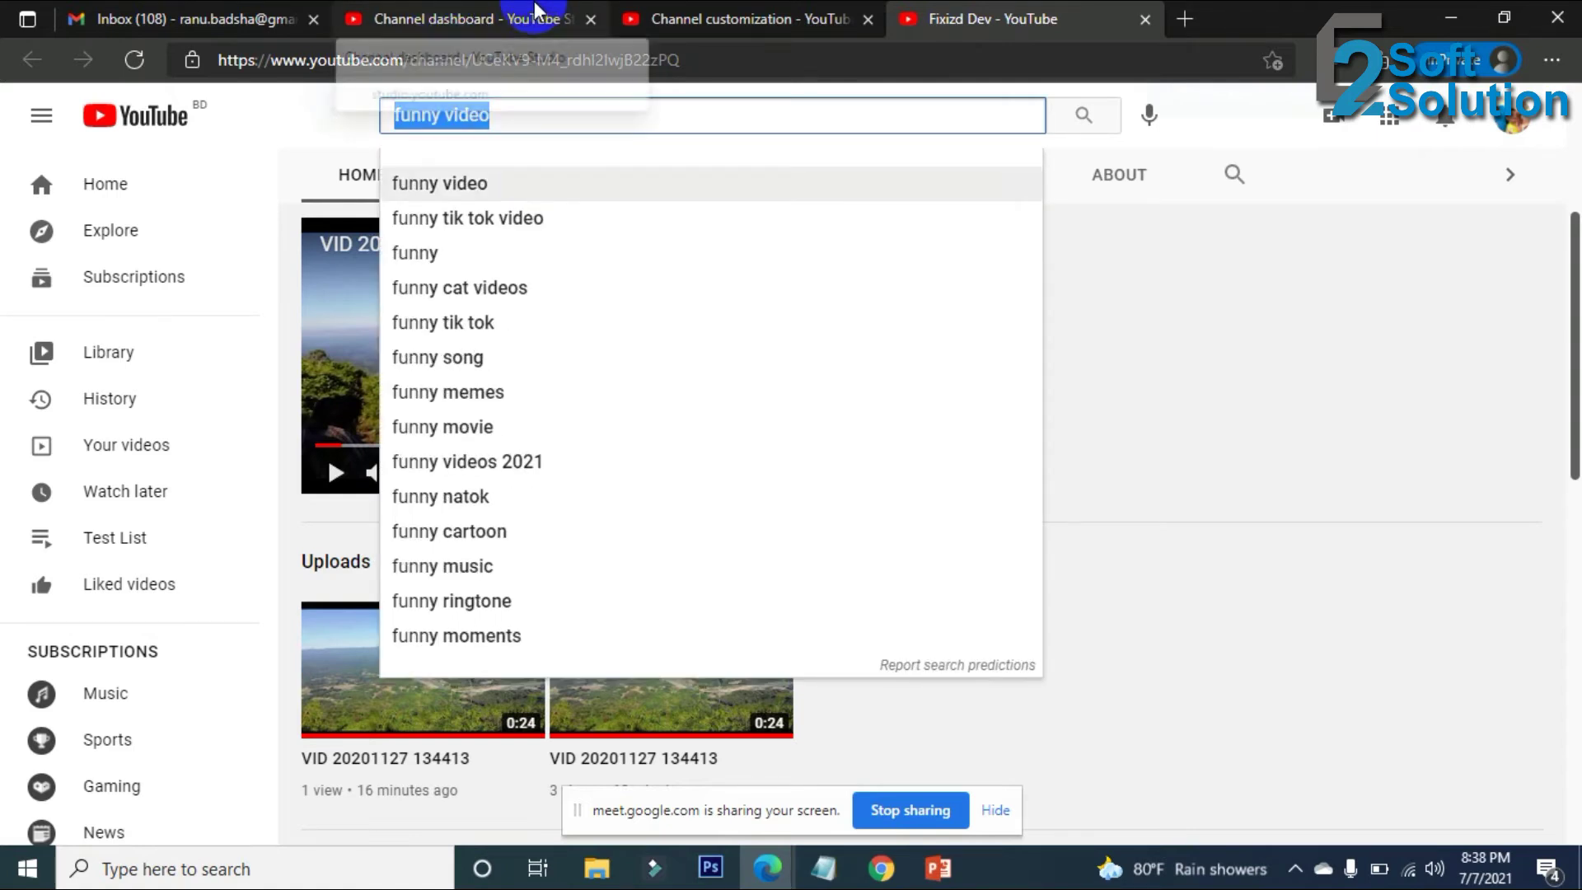
Return to the channel's keyword settings and replace the keyword funny clips with the copied term funny video.
left_click(705, 18)
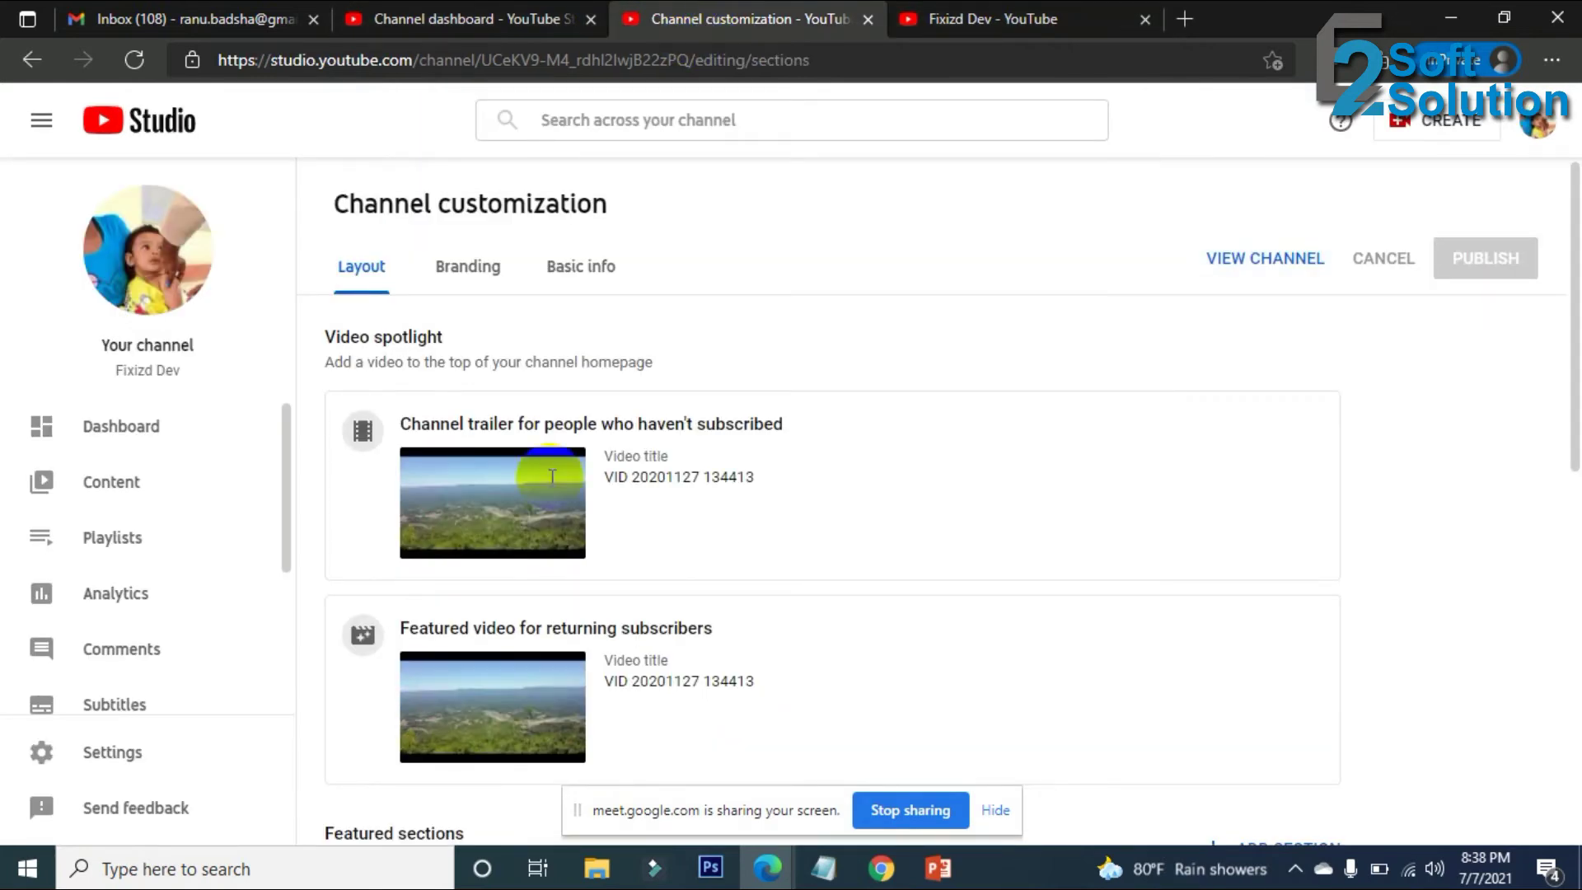
left_click(459, 10)
left_click(707, 522)
left_click(712, 527)
key("ctrl+v")
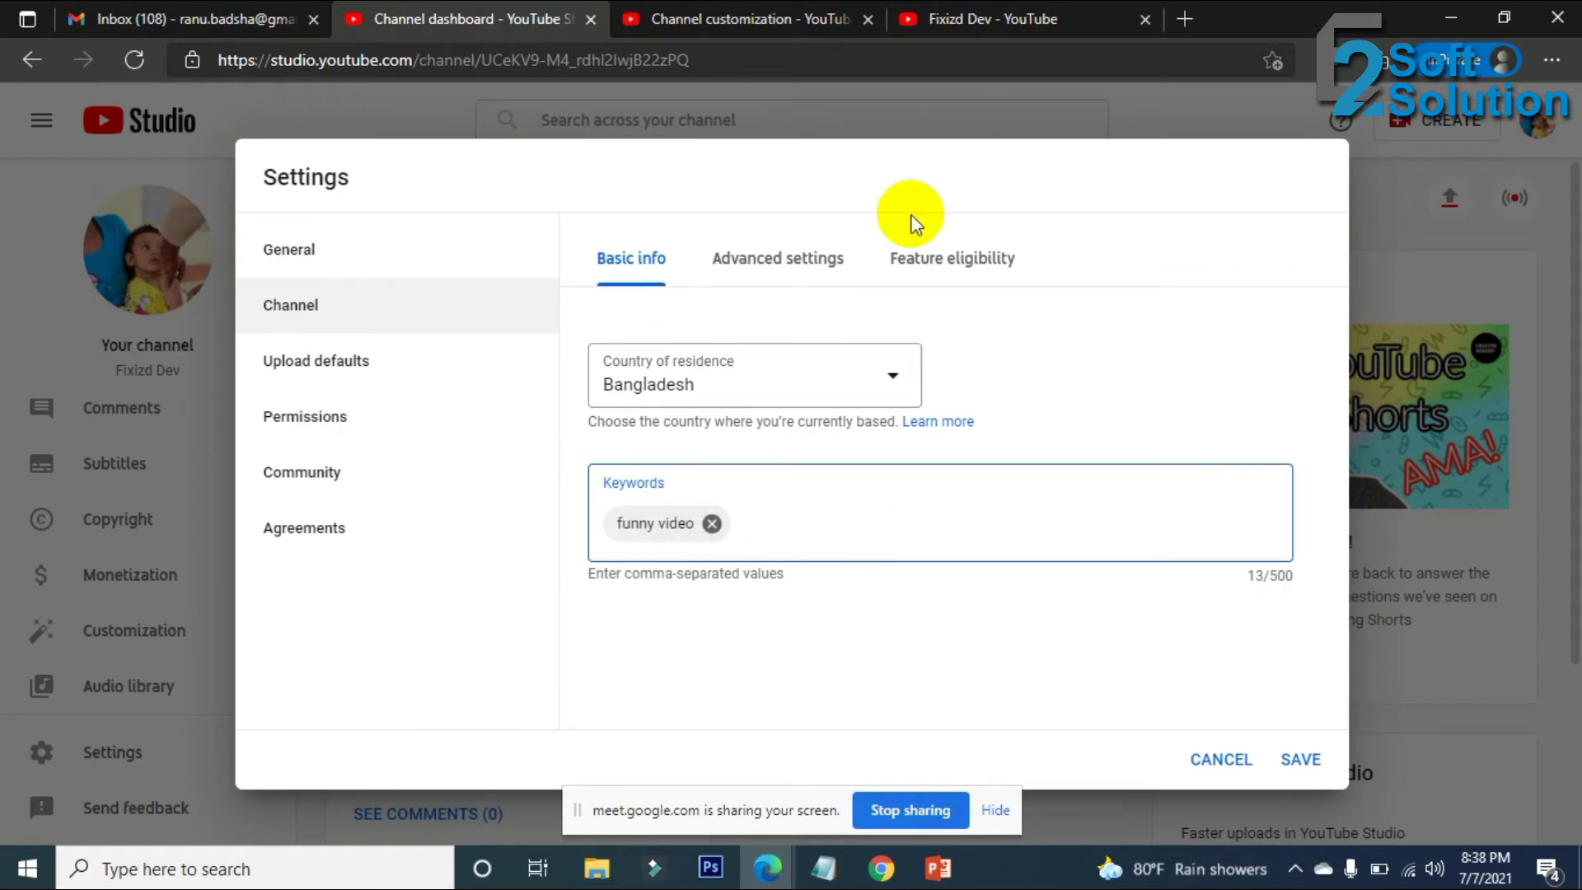
Copy the suggestion funny from the YouTube search and add it as another channel keyword in the Studio settings.
left_click(984, 19)
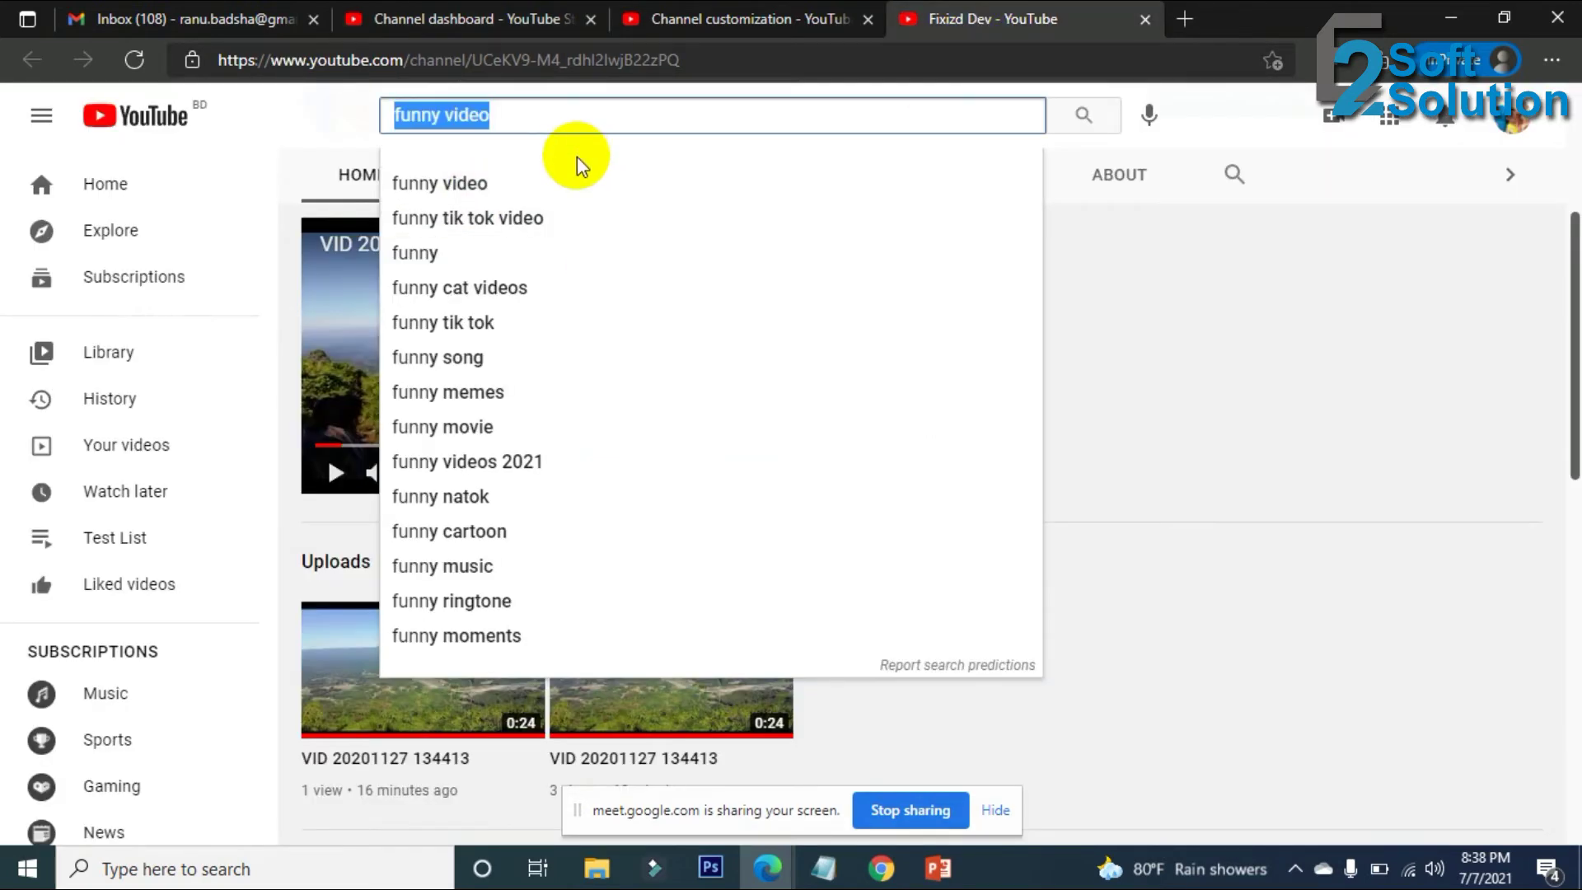
key("Down")
key("Down")
key("Down")
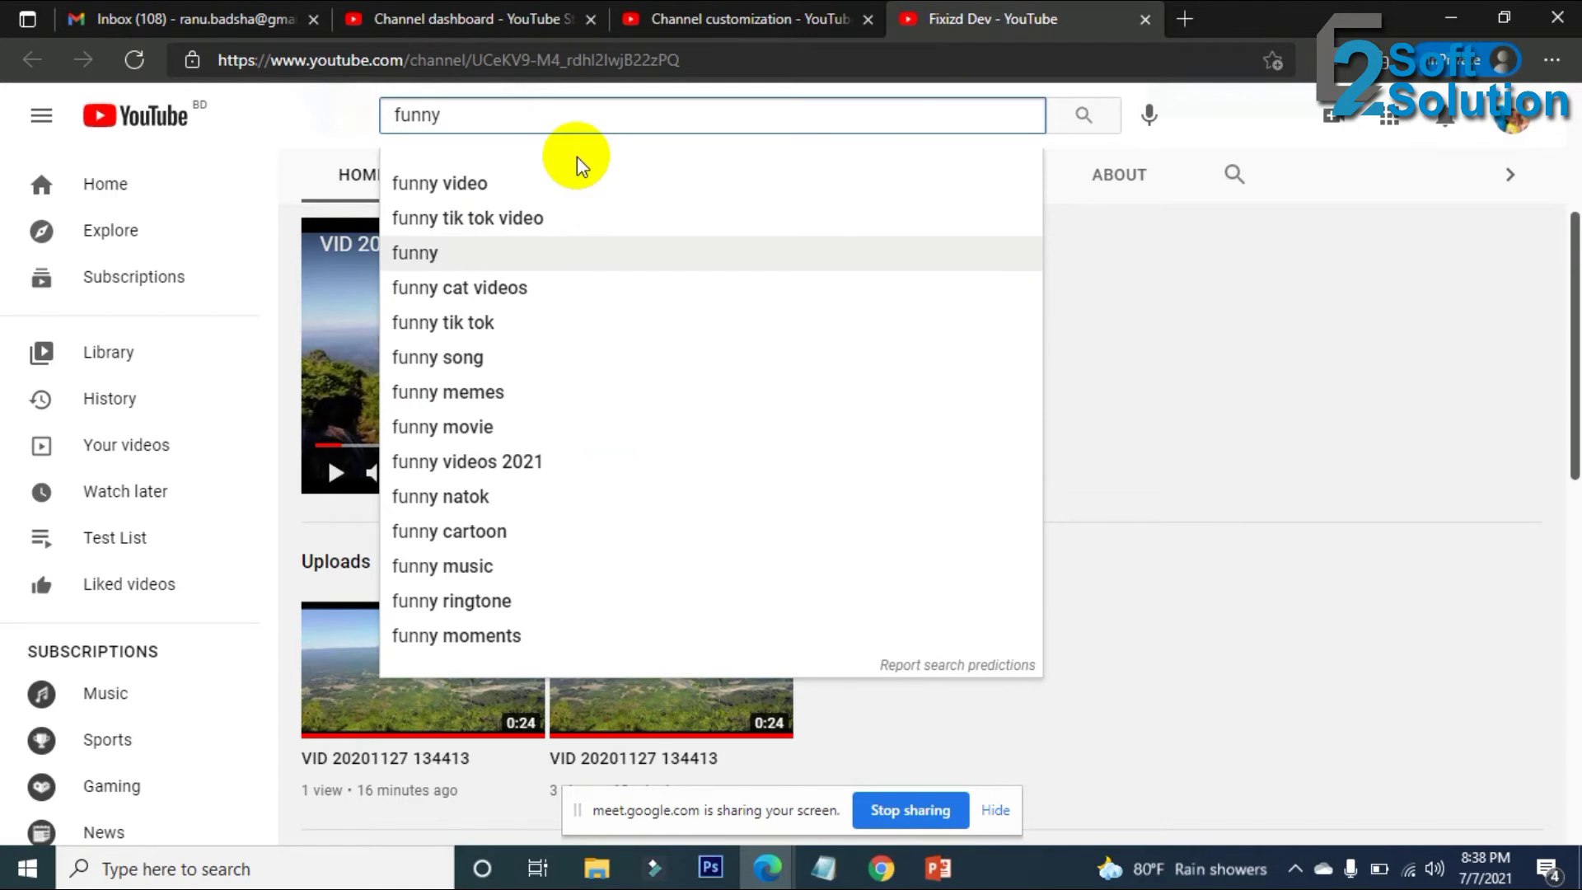
key("ctrl+a")
key("ctrl+c")
left_click(638, 18)
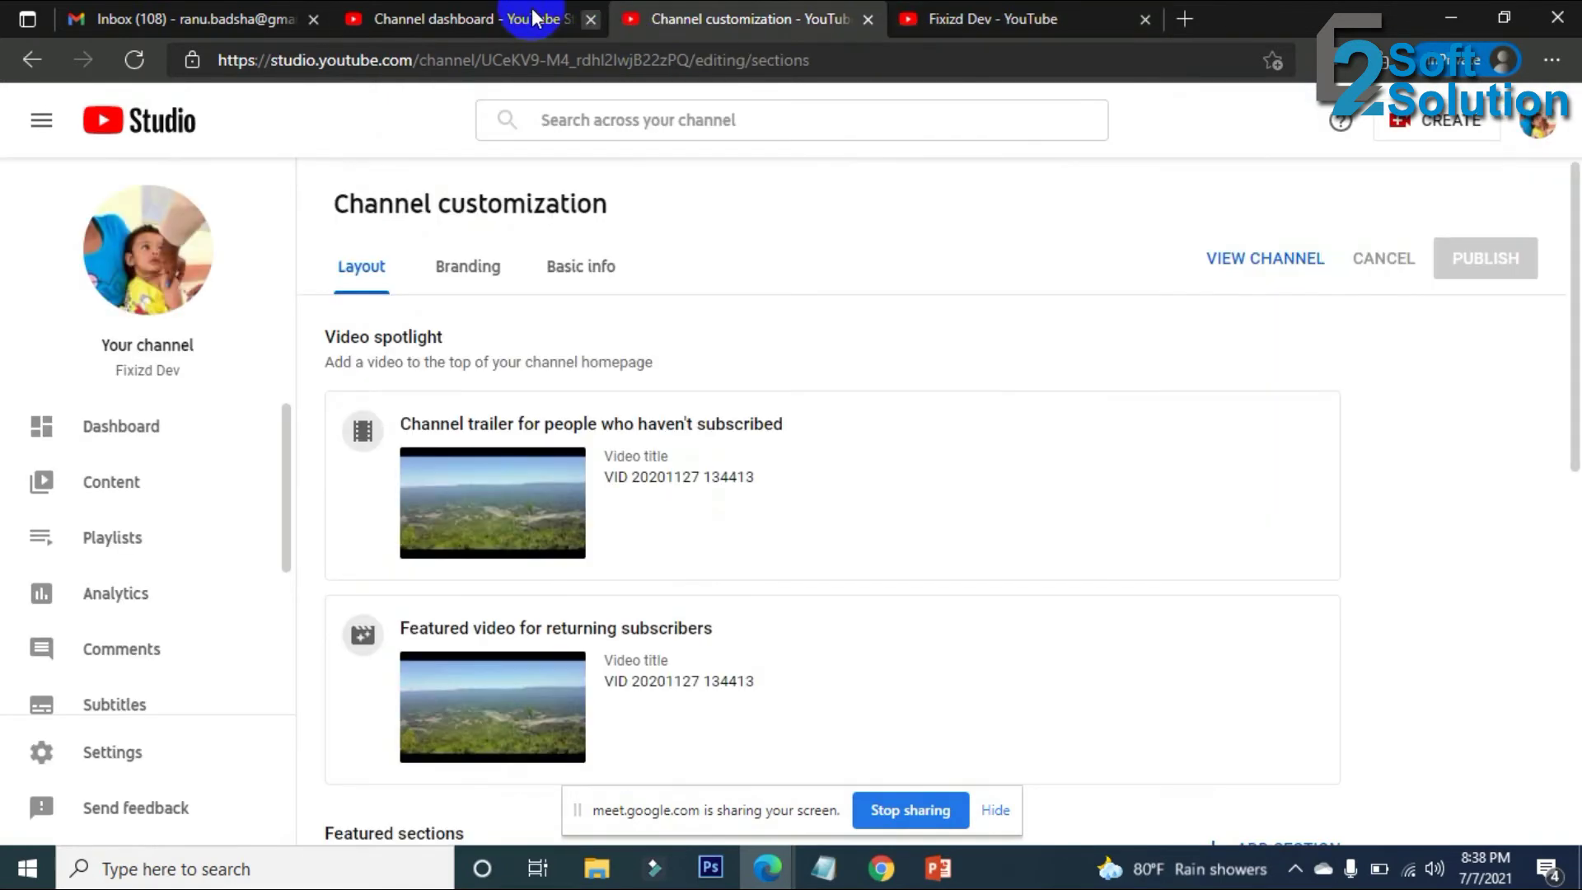
left_click(527, 18)
key("ctrl+v")
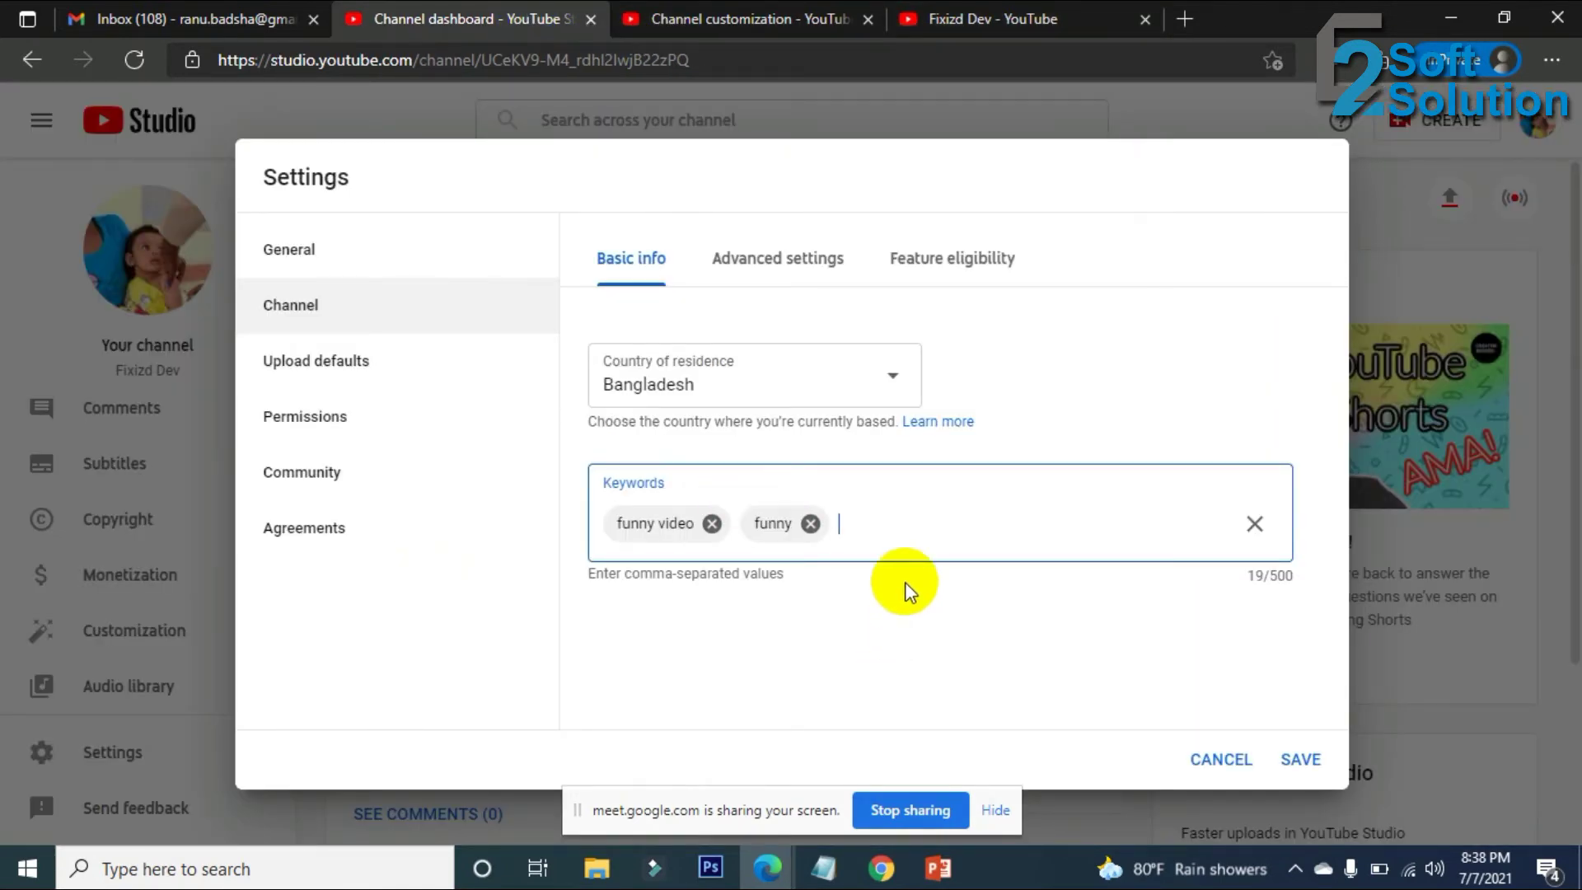
Highlight the character limit of the keywords field and save the channel's basic info.
double_click(1279, 575)
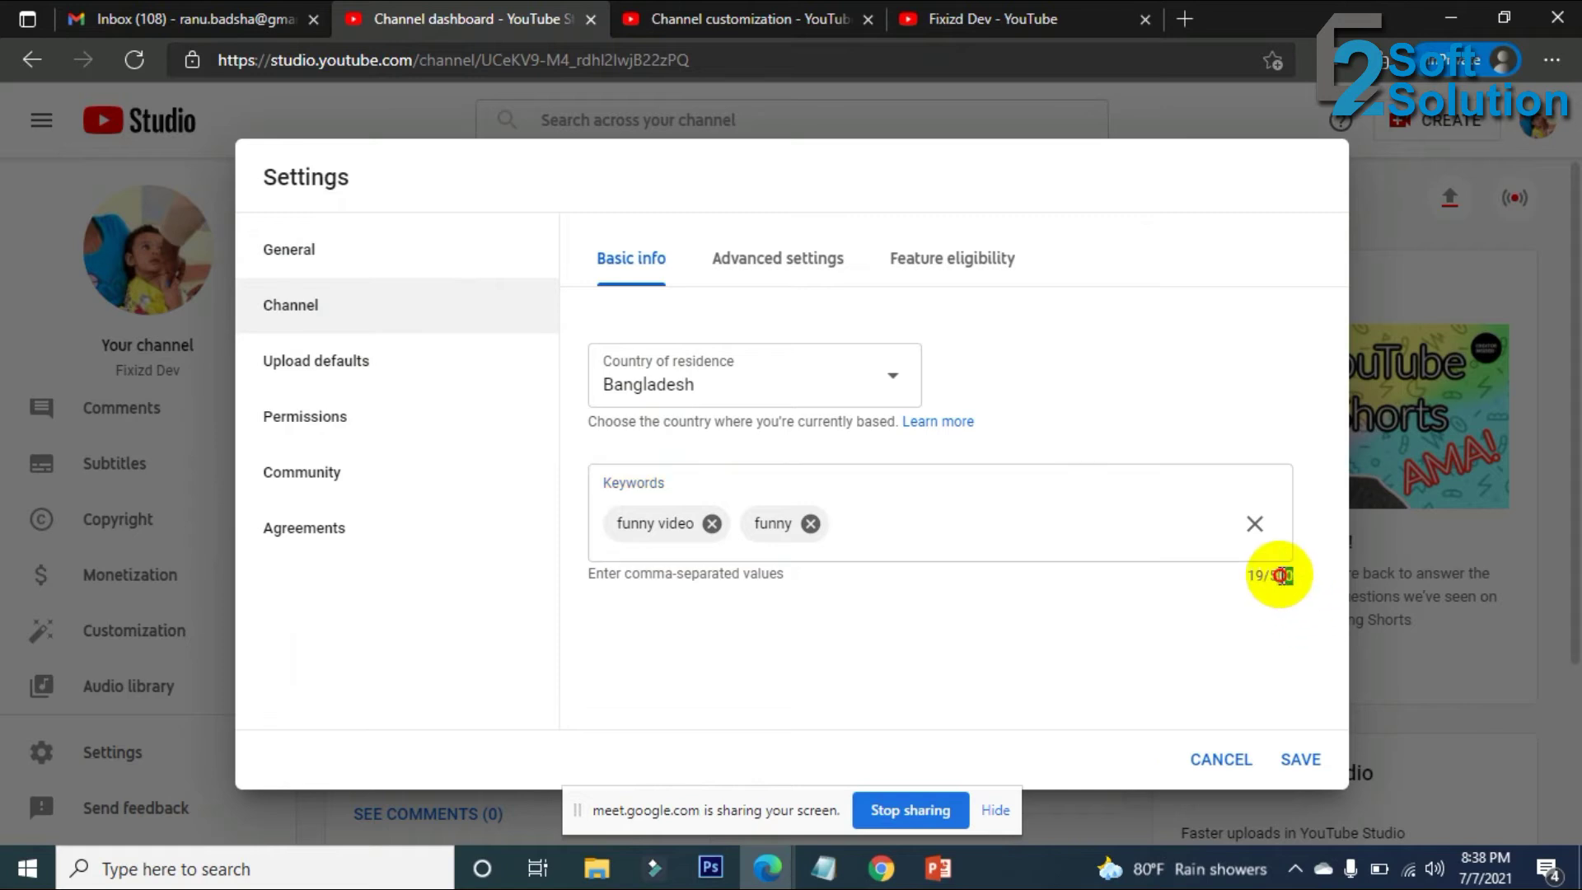
left_click(1135, 595)
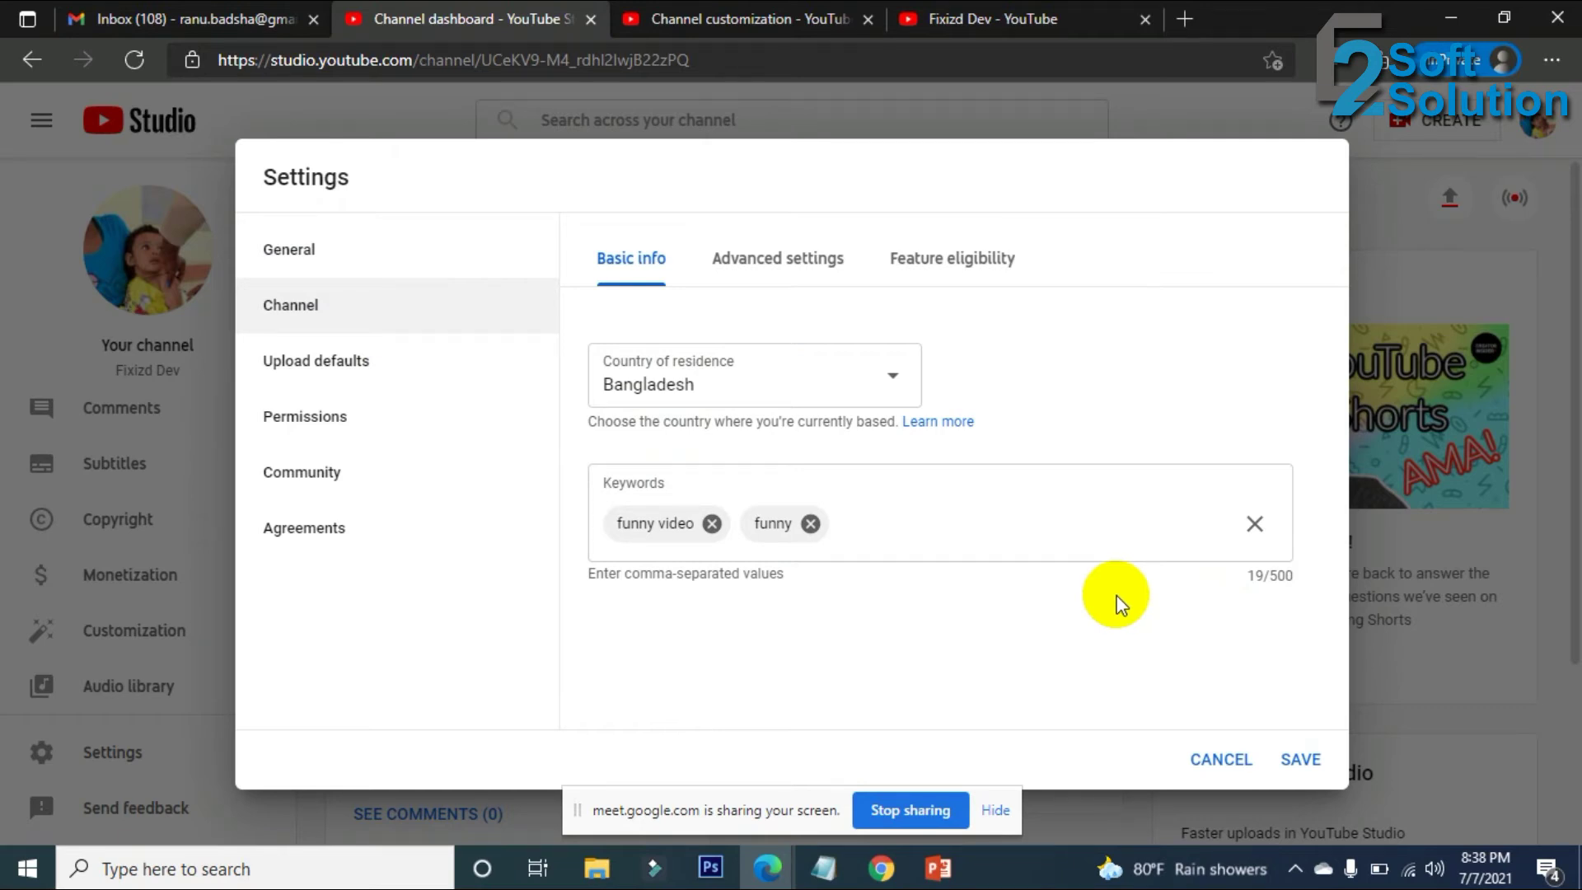
left_click(958, 527)
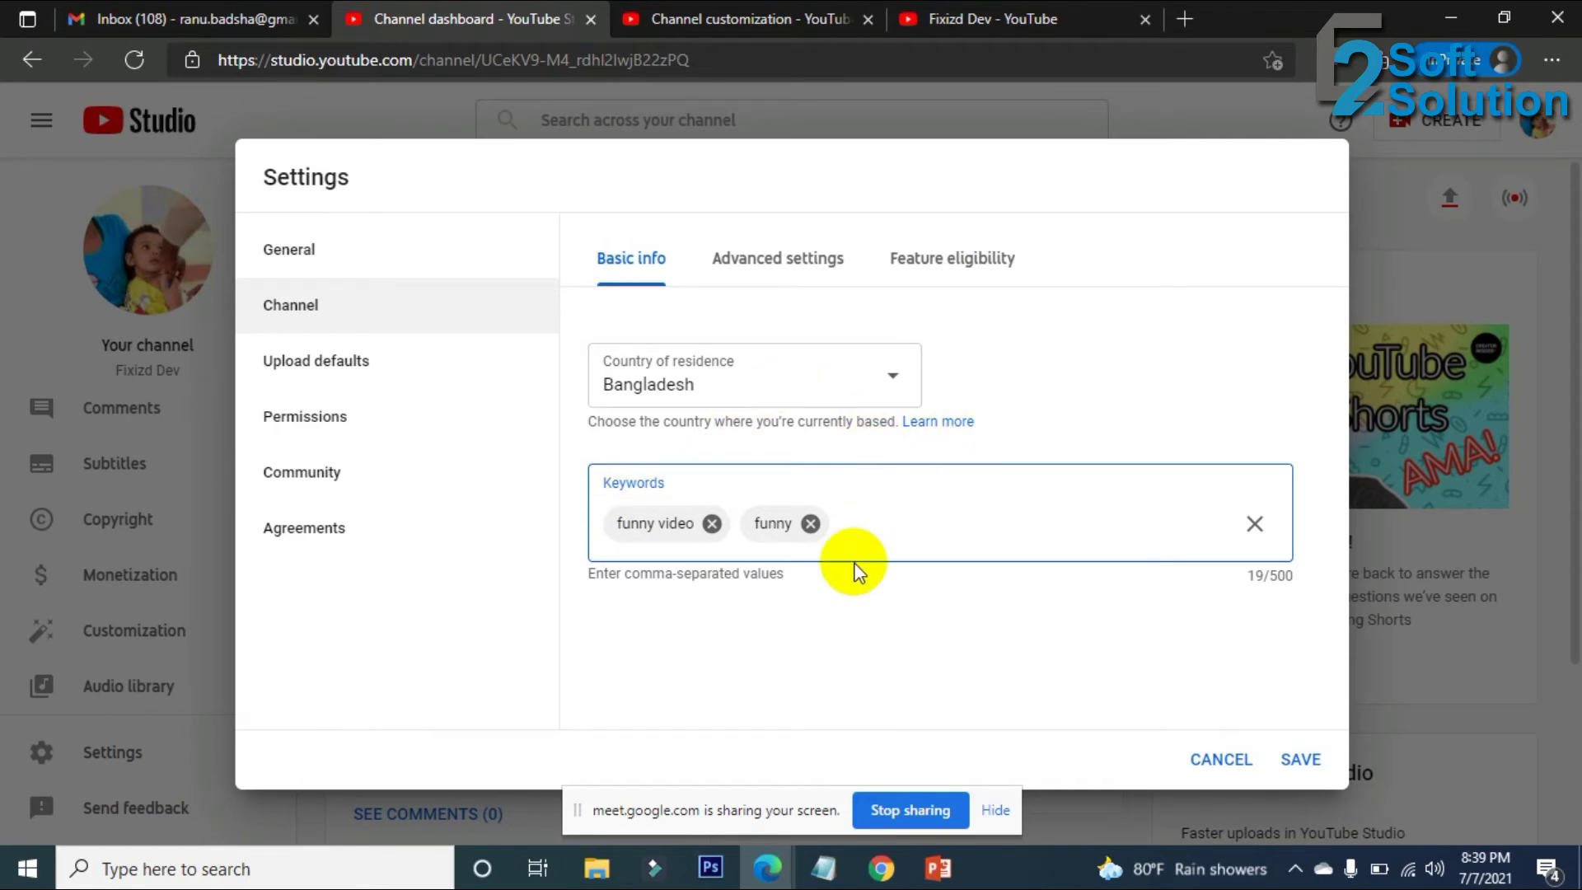
left_click(1300, 758)
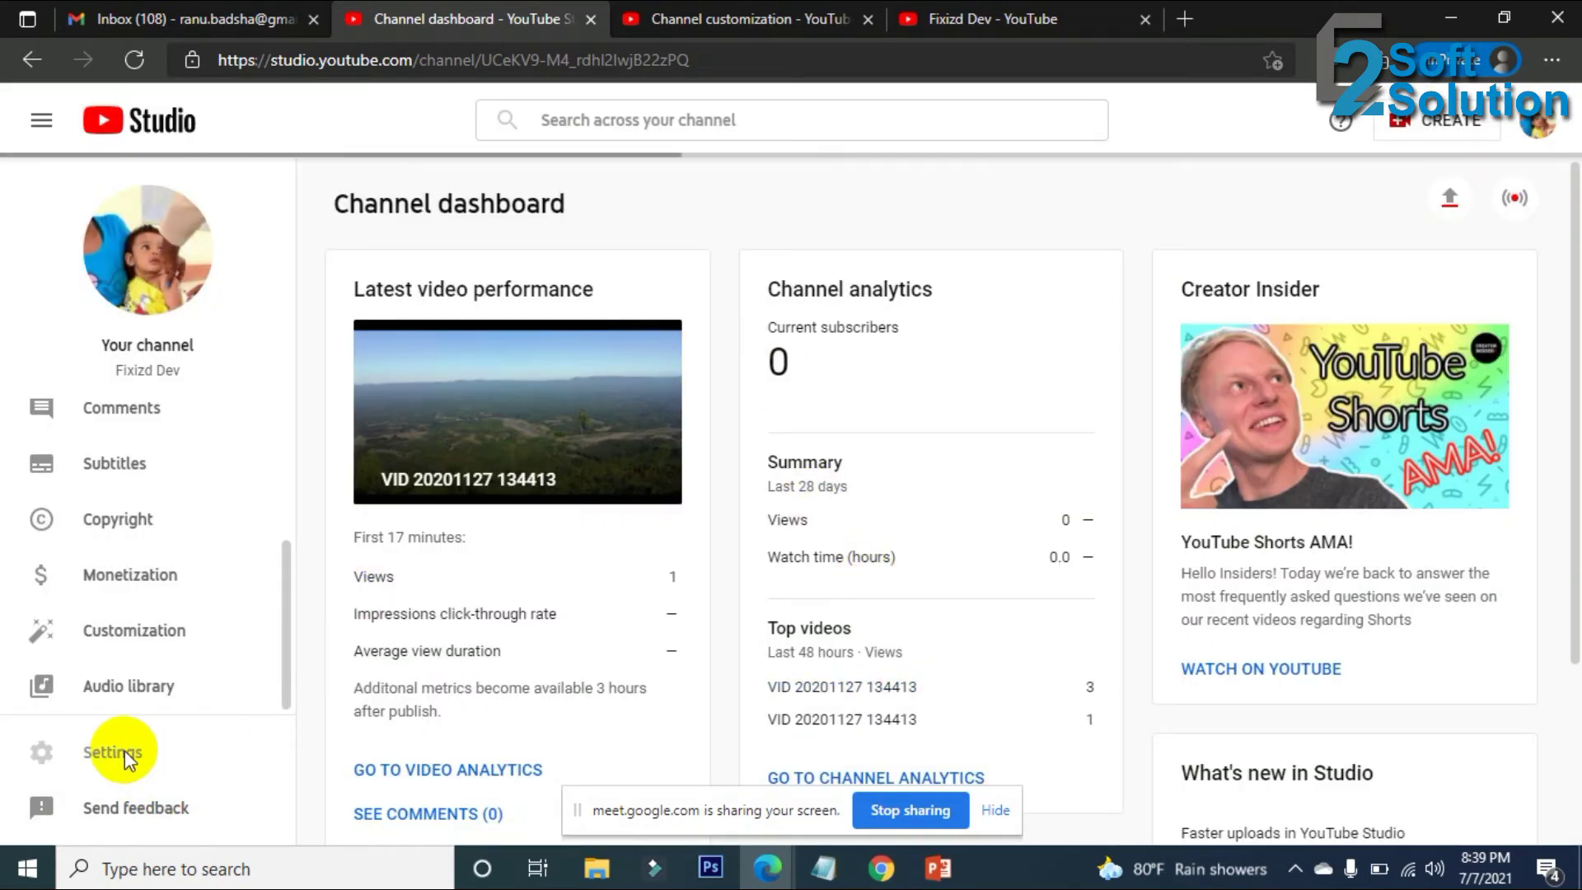
Reopen the settings and, in the channel's advanced settings, set the channel as not made for kids.
left_click(99, 752)
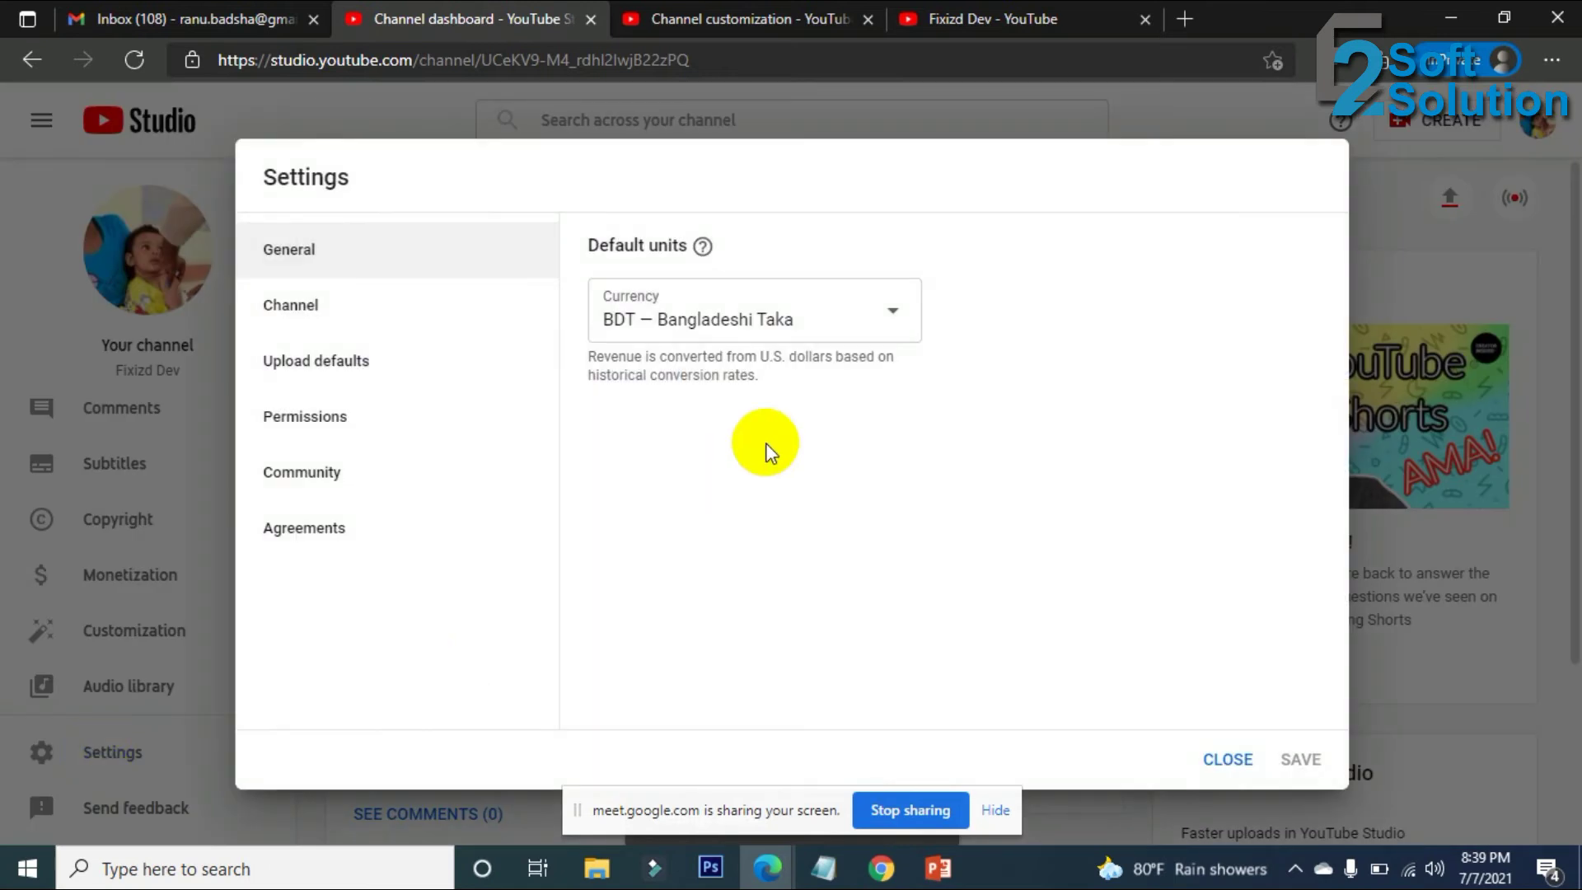
left_click(357, 325)
left_click(799, 264)
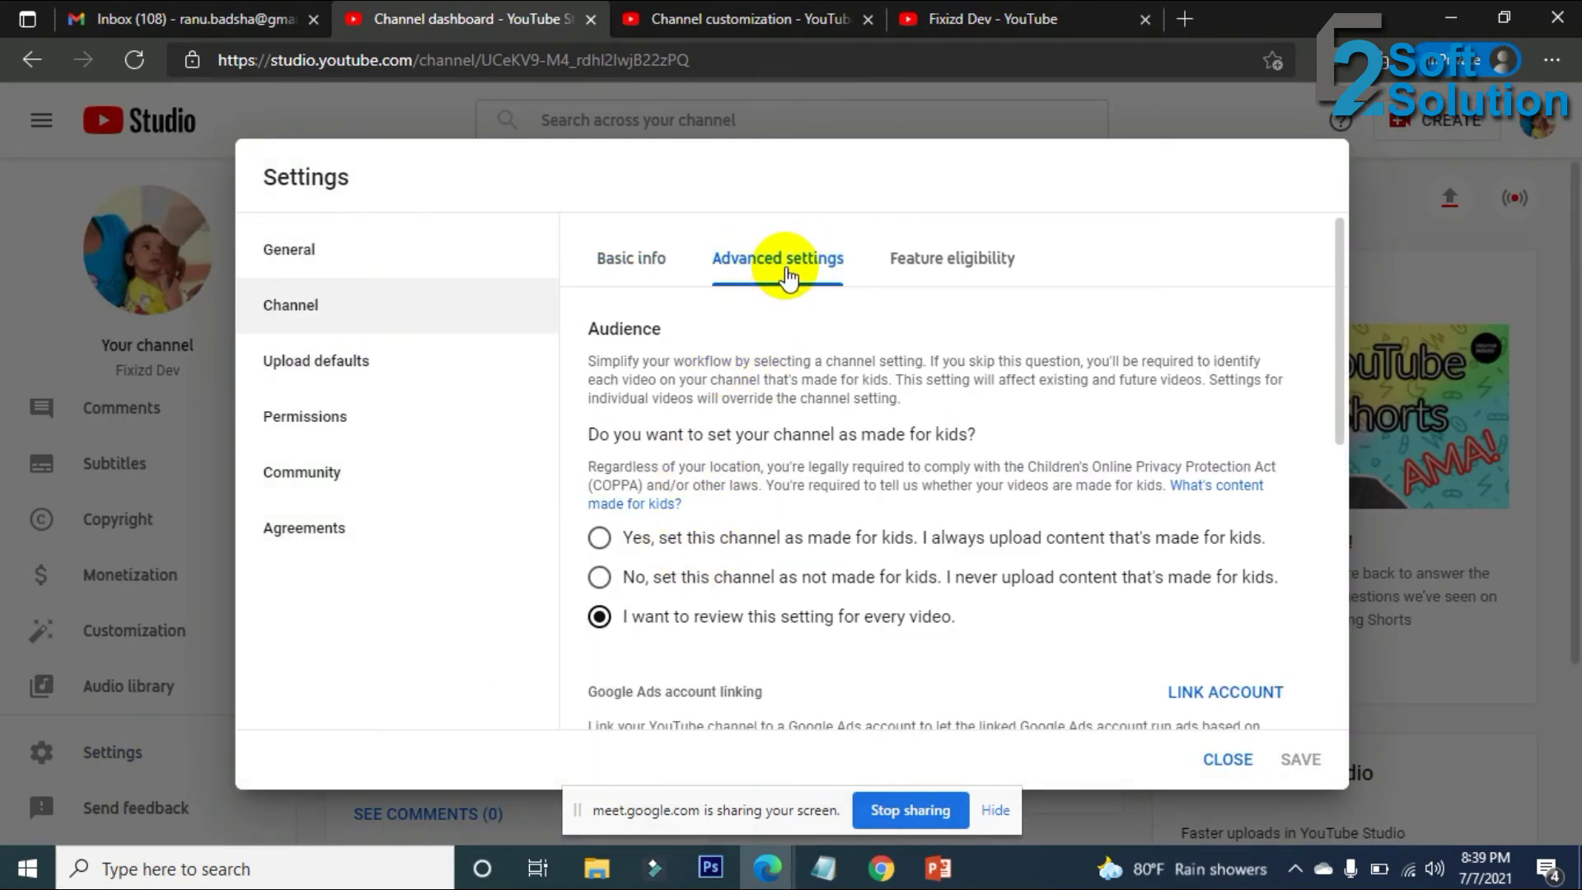
scroll(763, 581, "down", 1)
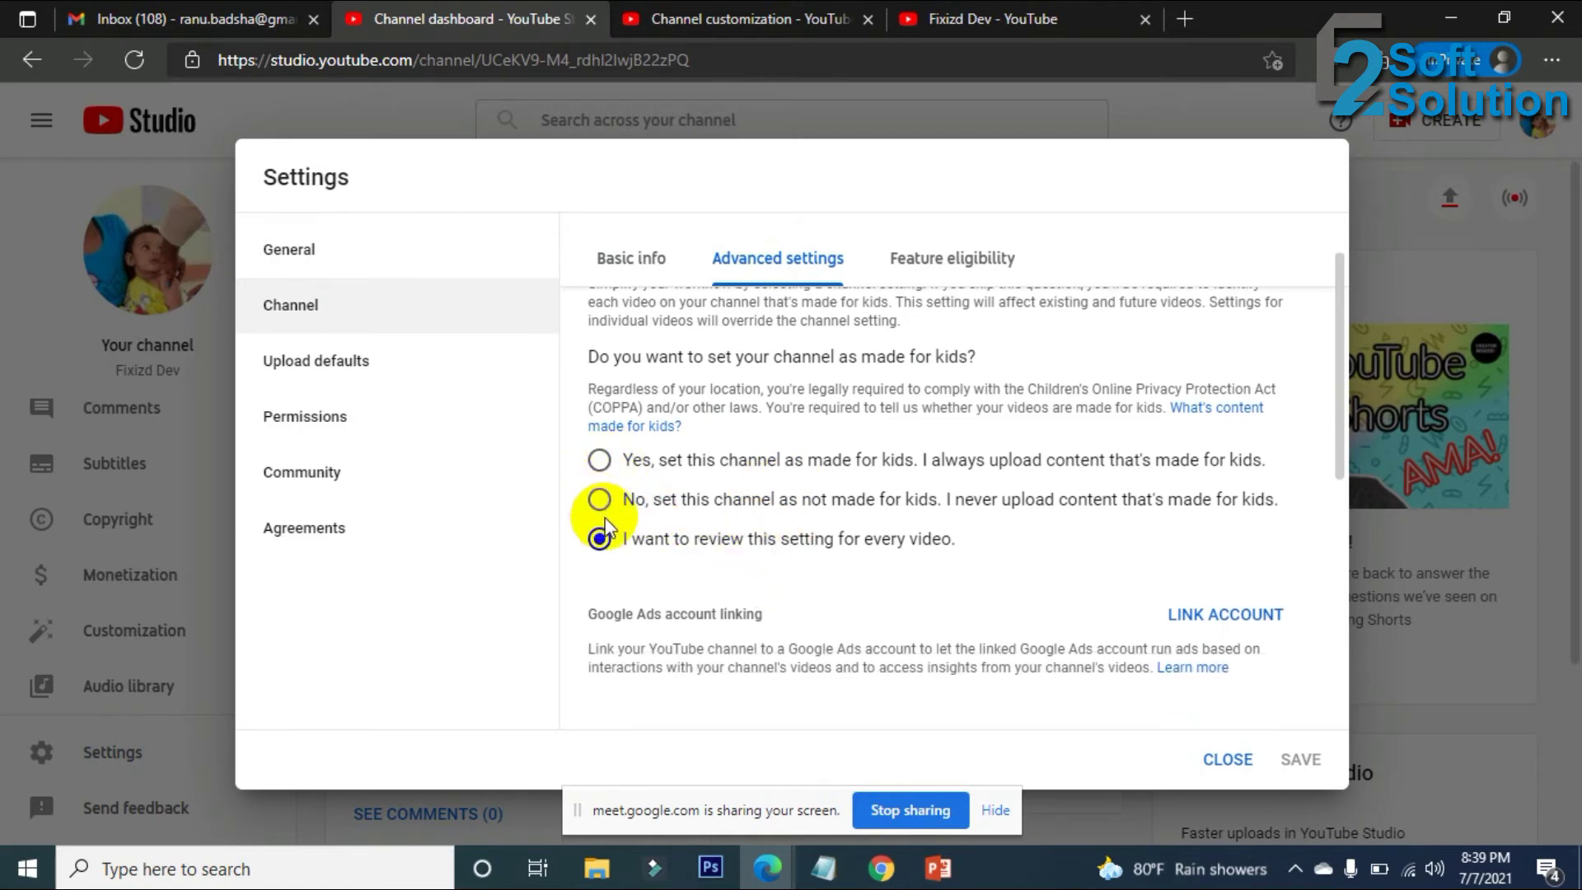
left_click(616, 546)
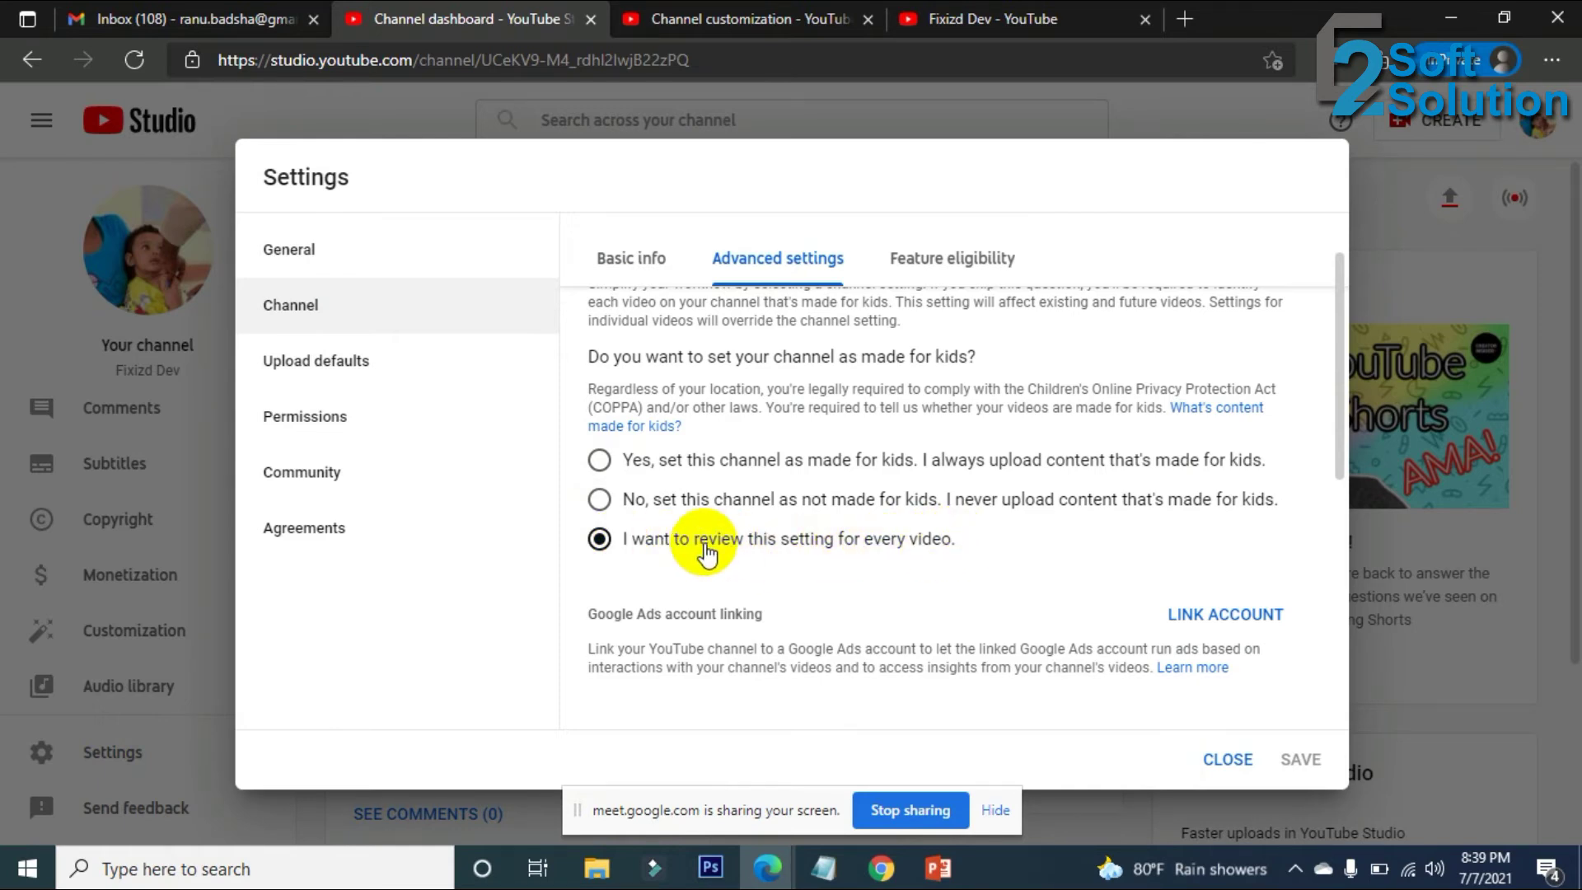
left_click(753, 506)
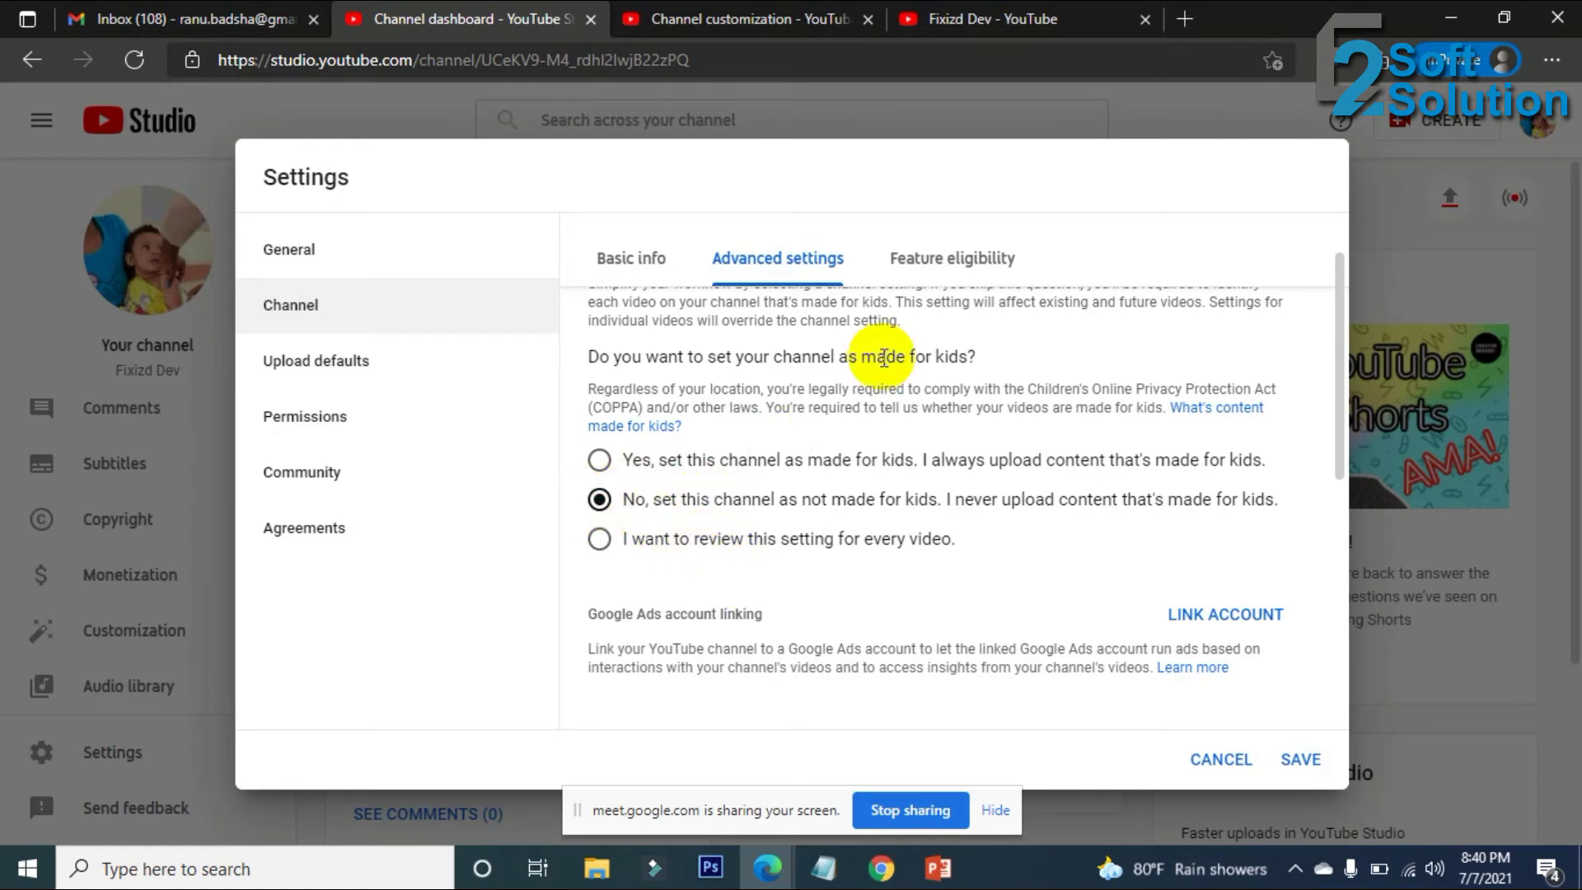
Open the channel's feature eligibility settings and expand the features that require phone verification.
left_click(956, 253)
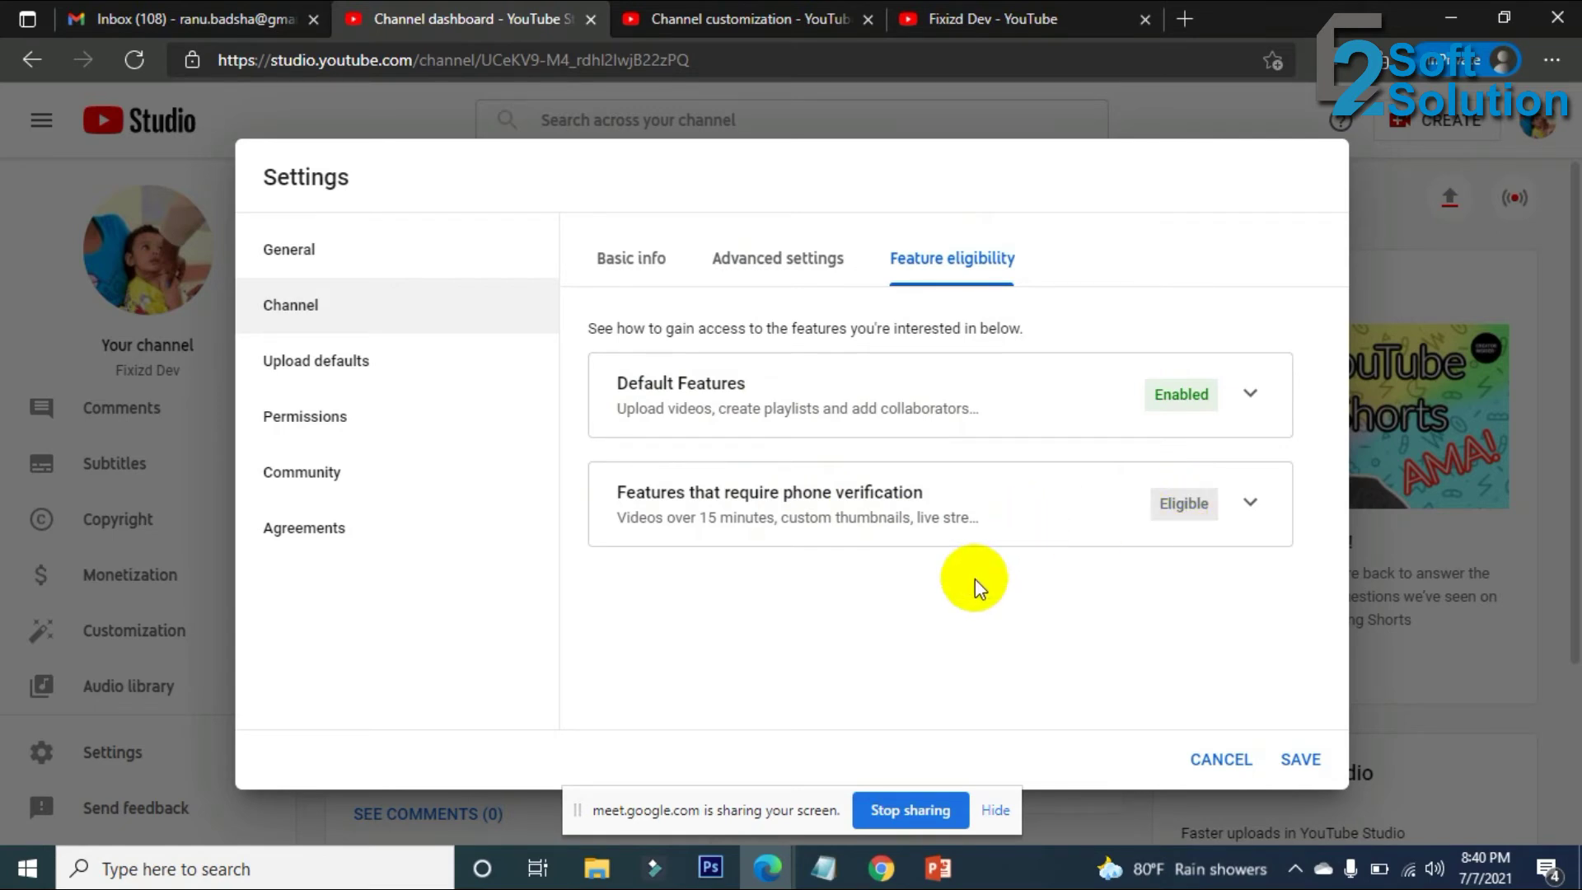
left_click_drag(645, 517, 1016, 513)
left_click(1015, 513)
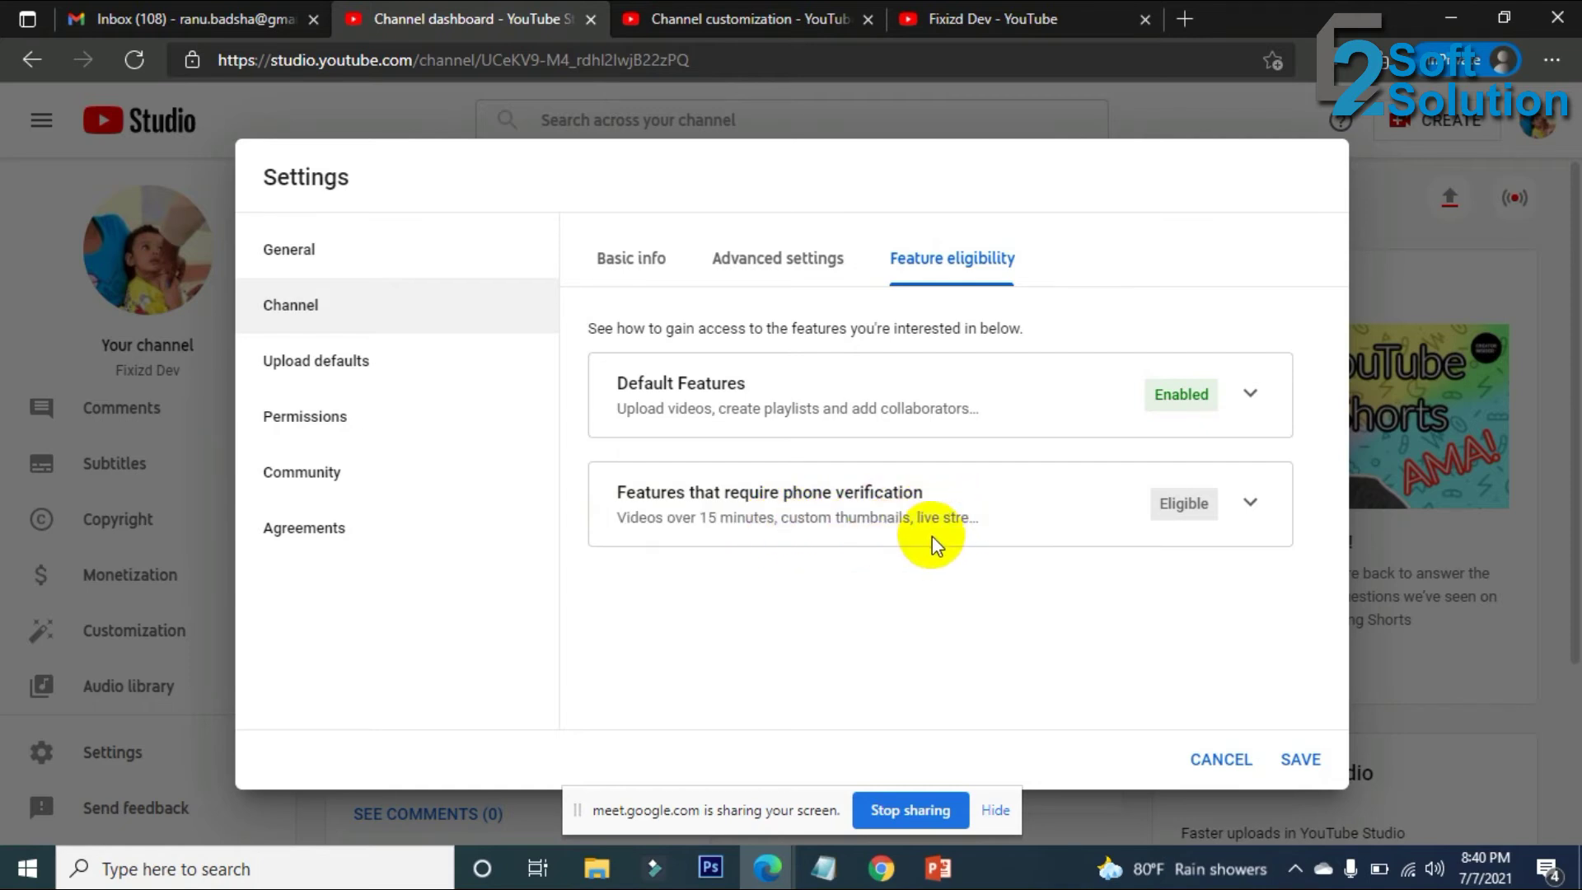
left_click(1251, 506)
scroll(1035, 579, "down", 1)
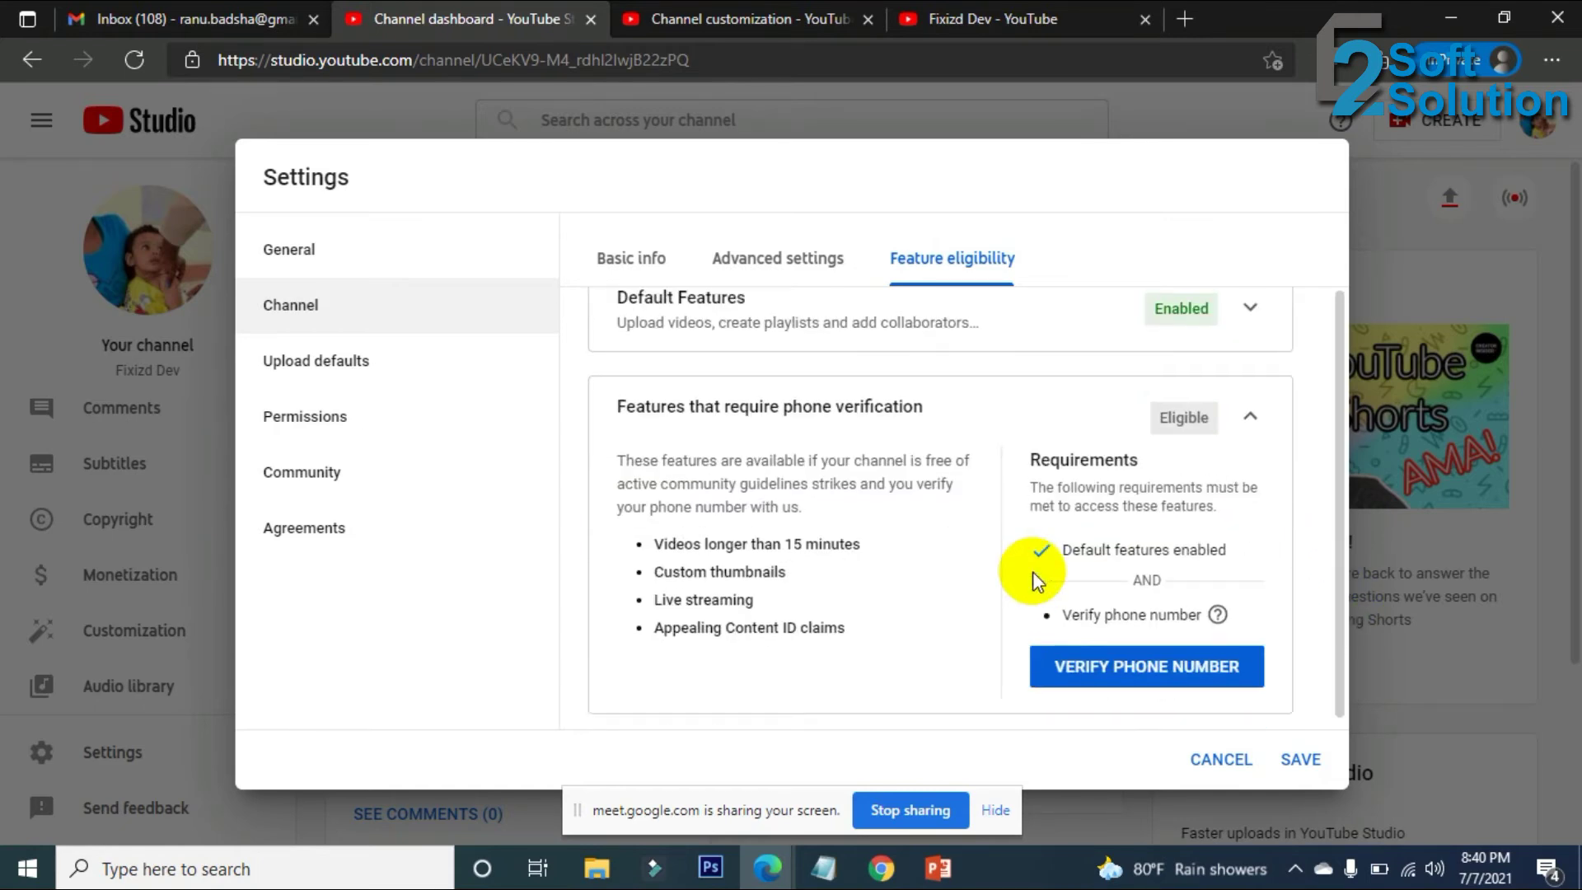
View the phone verification form and close it, and save the channel settings.
left_click(1150, 660)
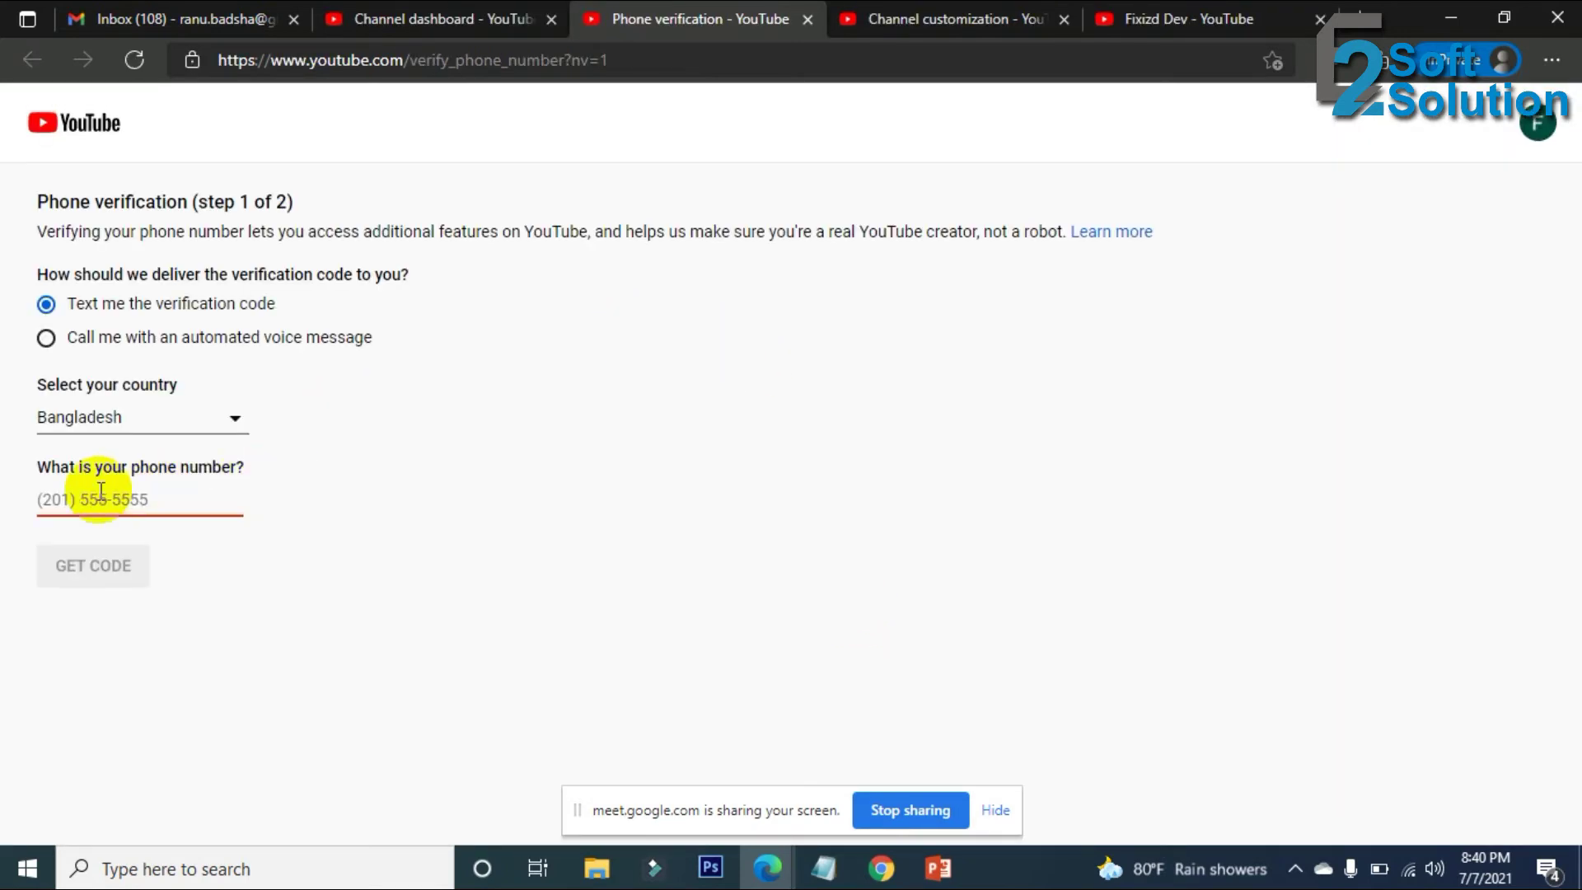
left_click(80, 505)
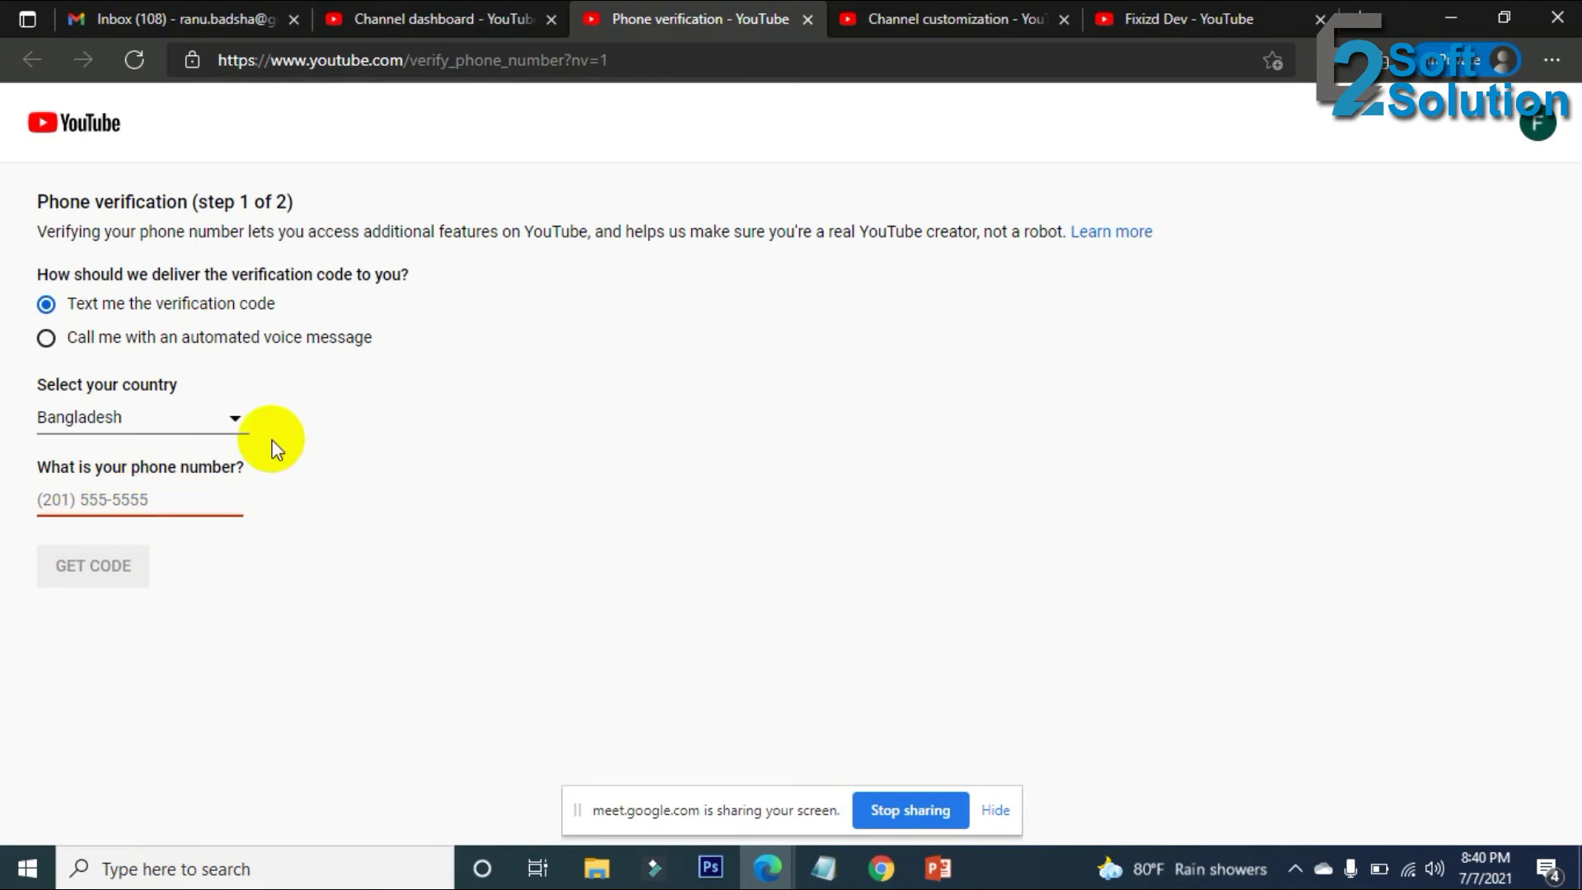
left_click(1094, 89)
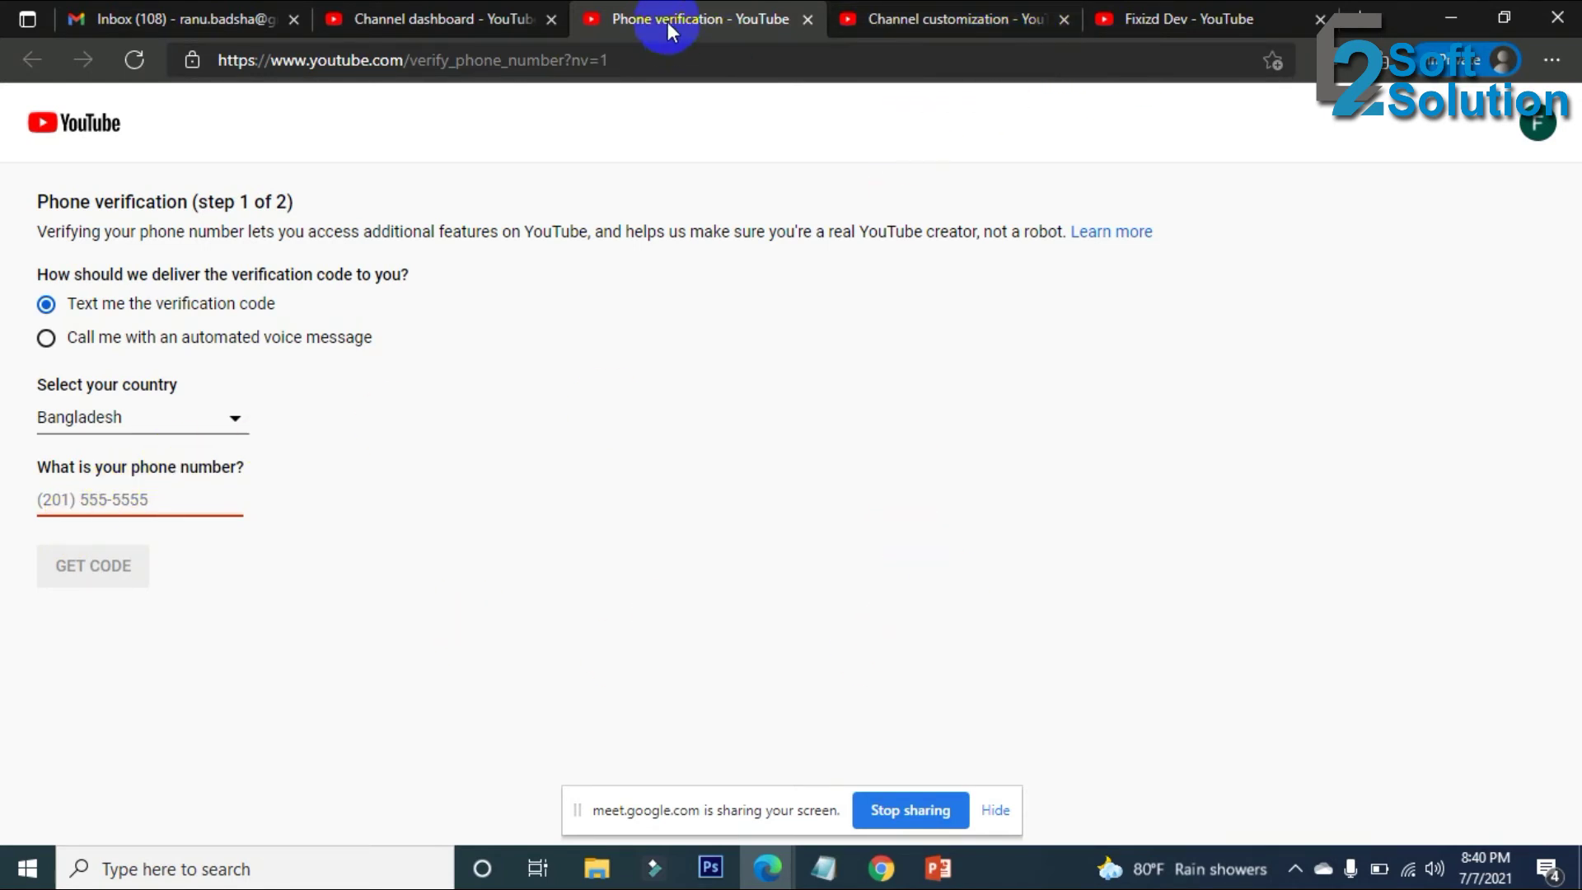
left_click(808, 18)
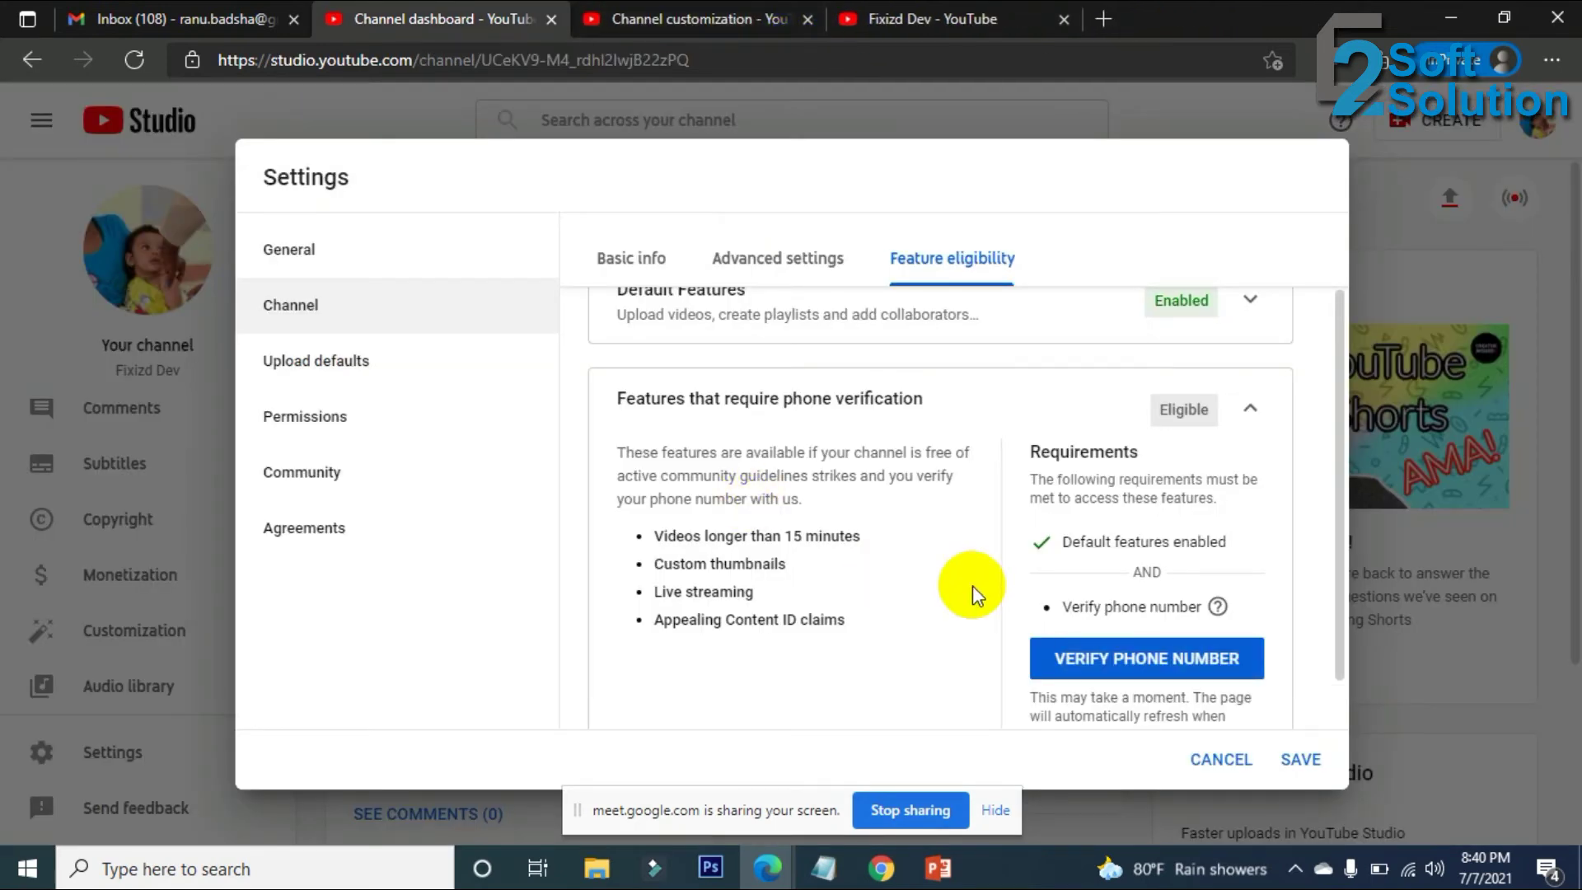
scroll(752, 567, "down", 1)
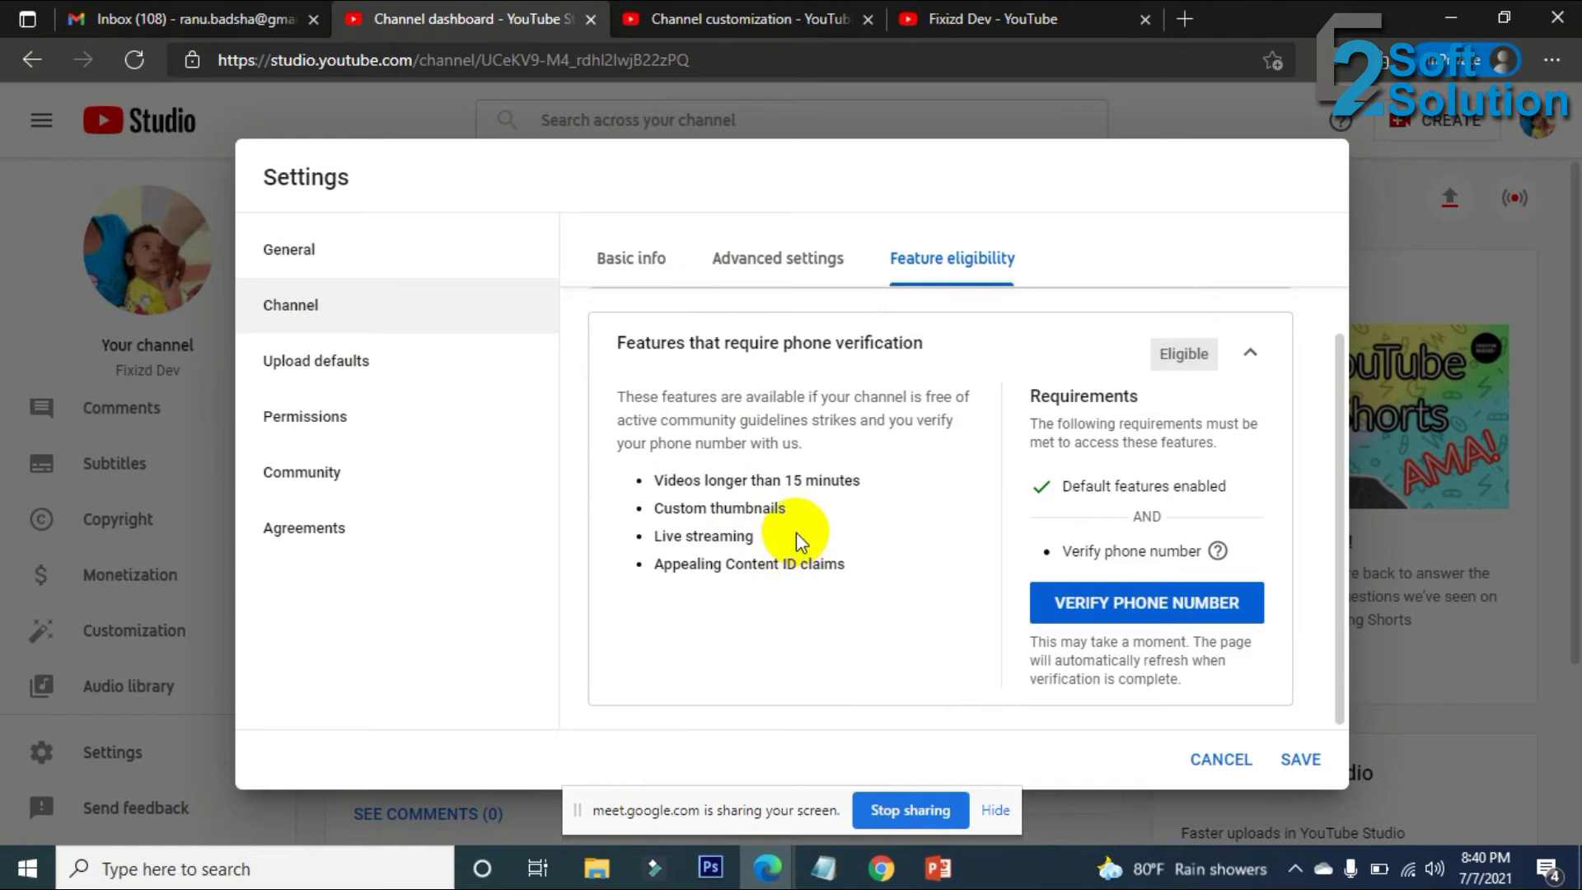
left_click(1309, 765)
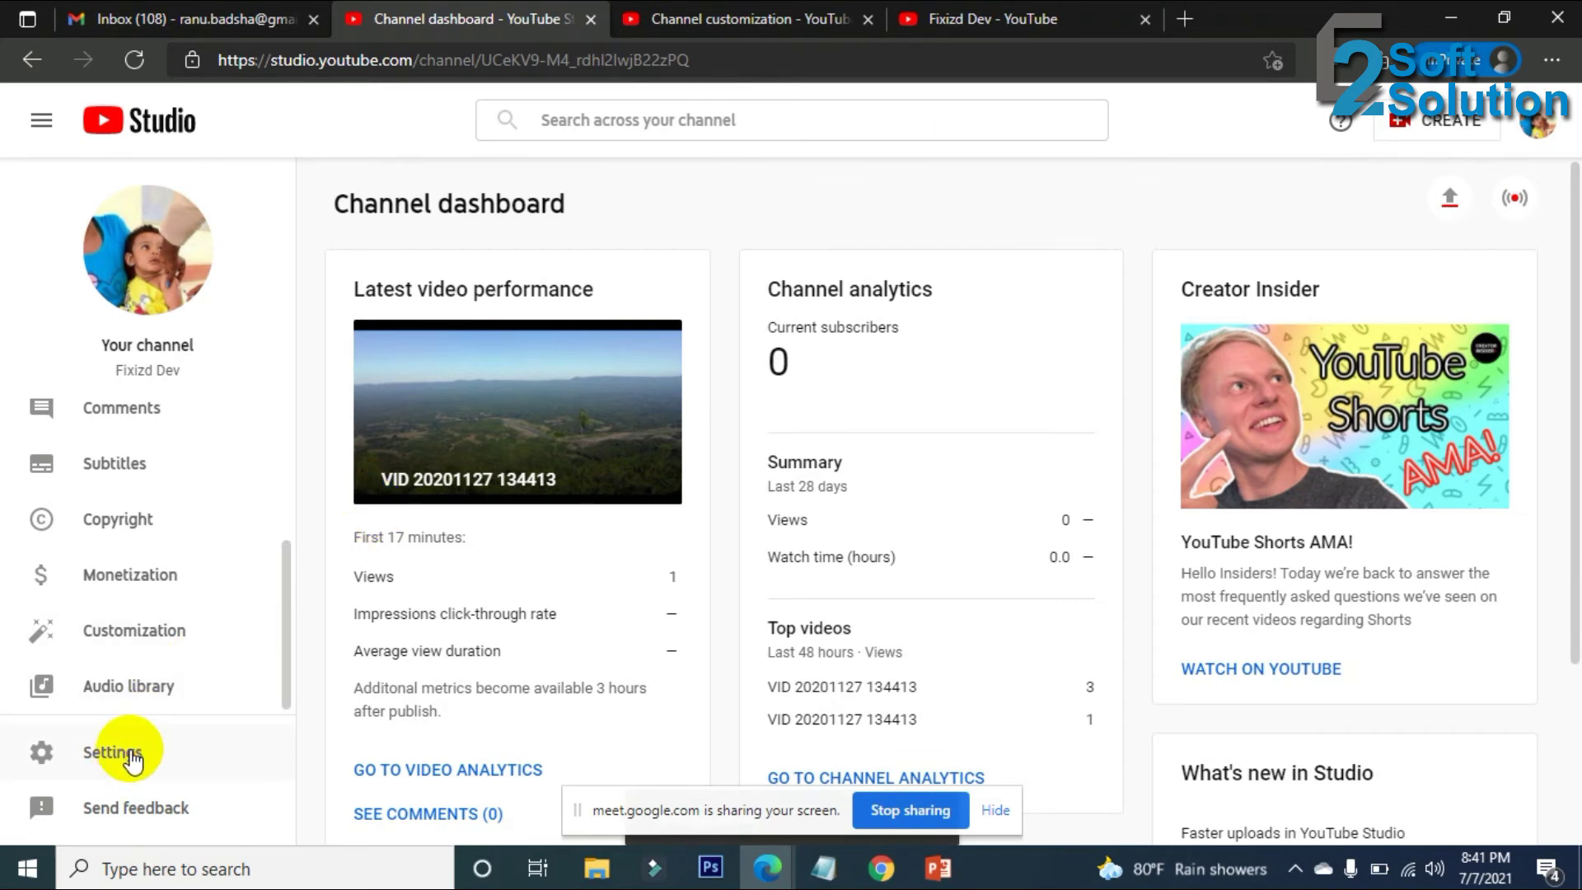
Reopen the settings and start editing the title in the upload defaults' basic info.
left_click(130, 756)
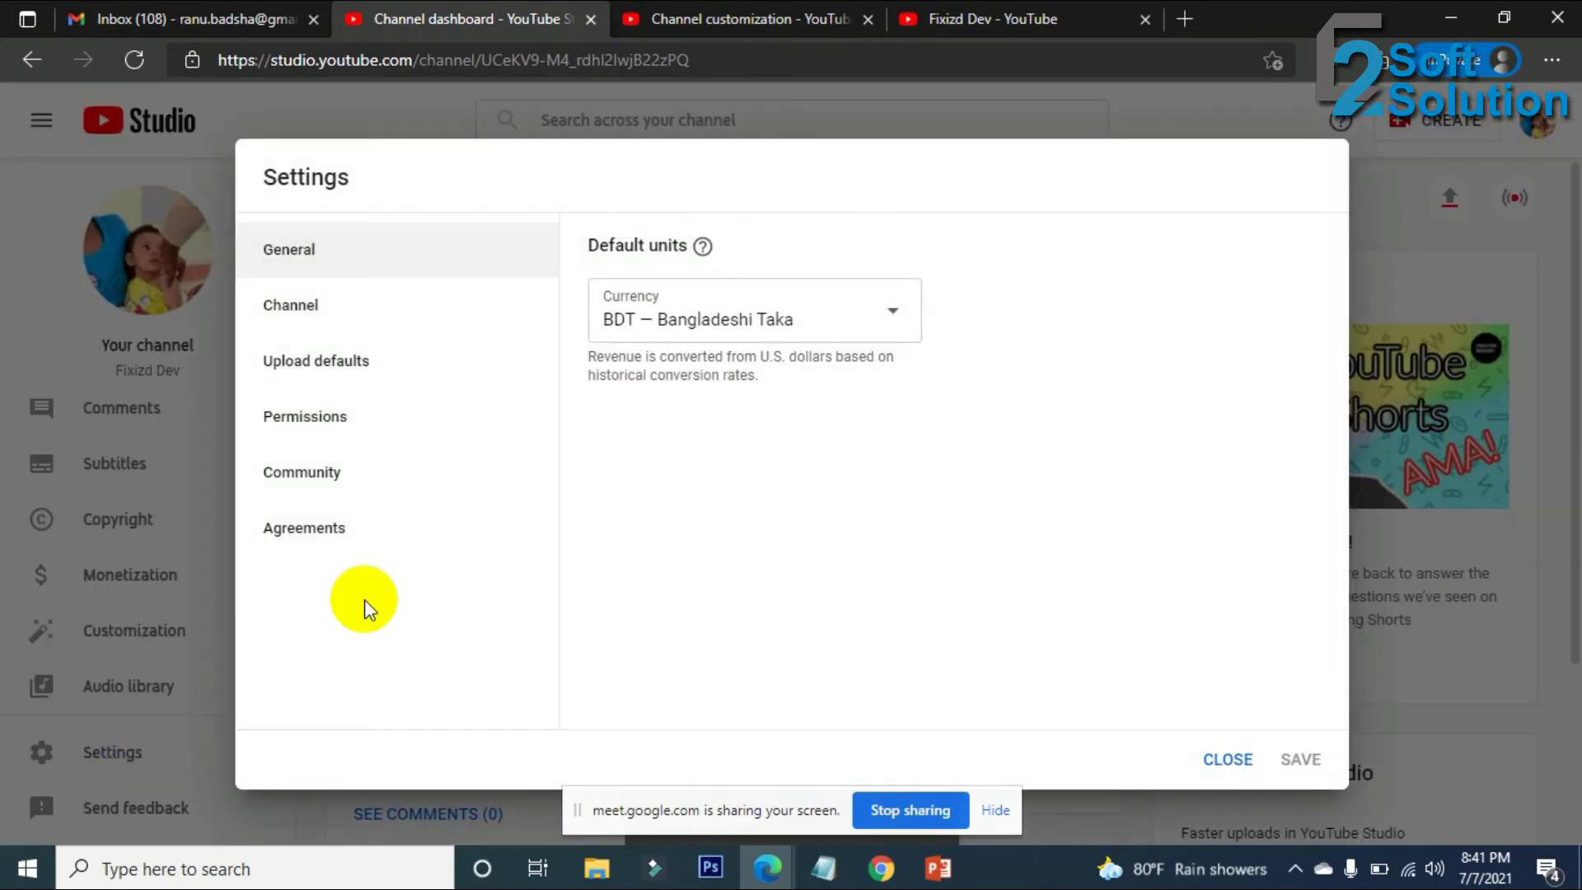
left_click(326, 313)
left_click(352, 361)
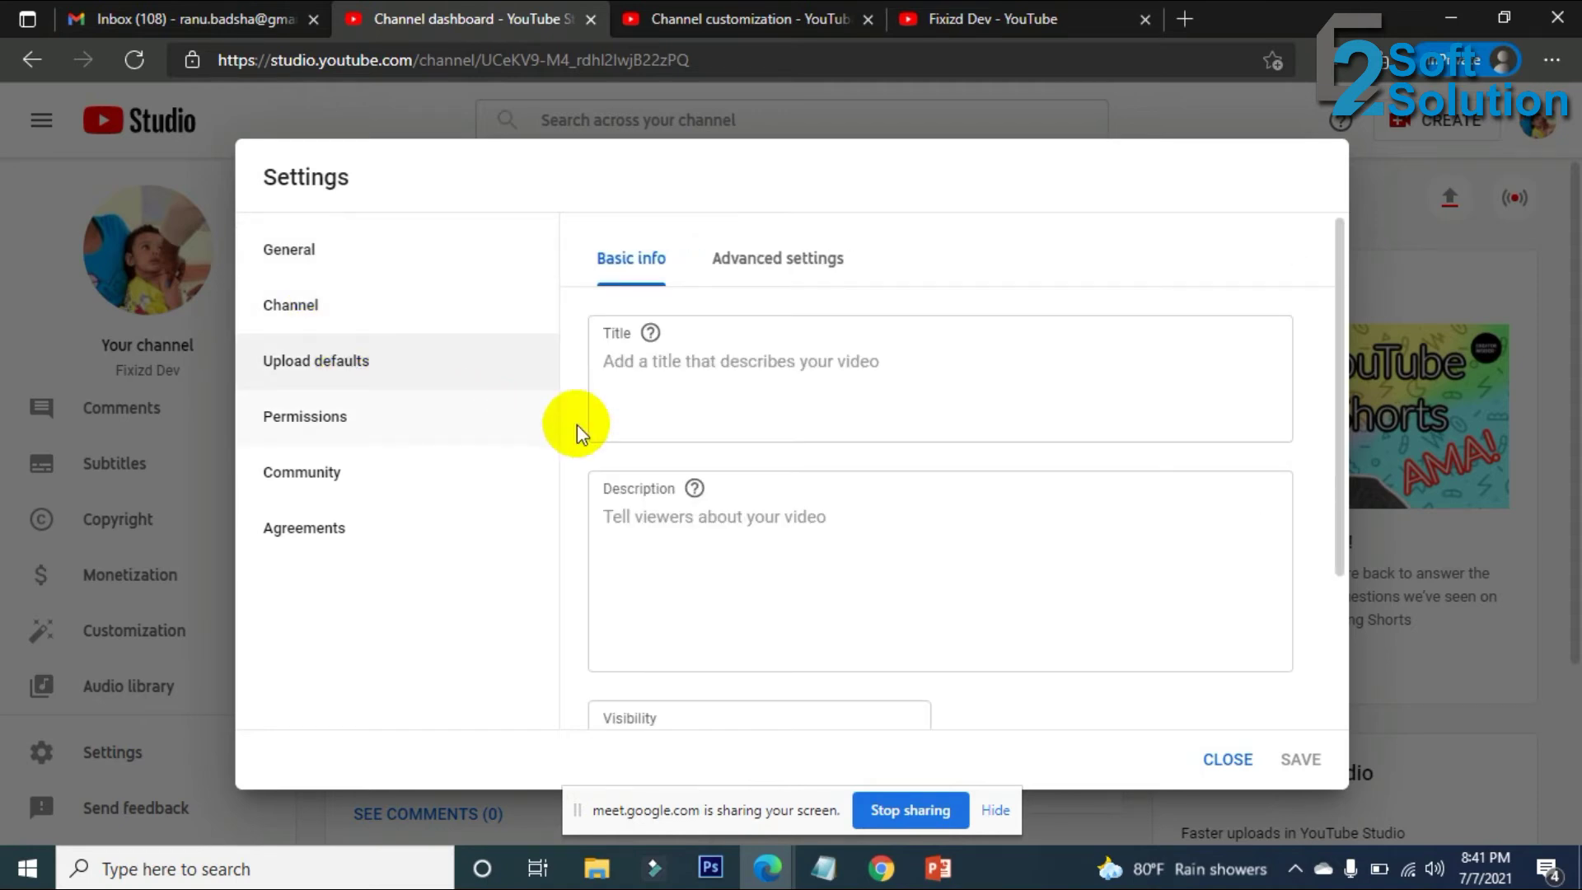
left_click(706, 381)
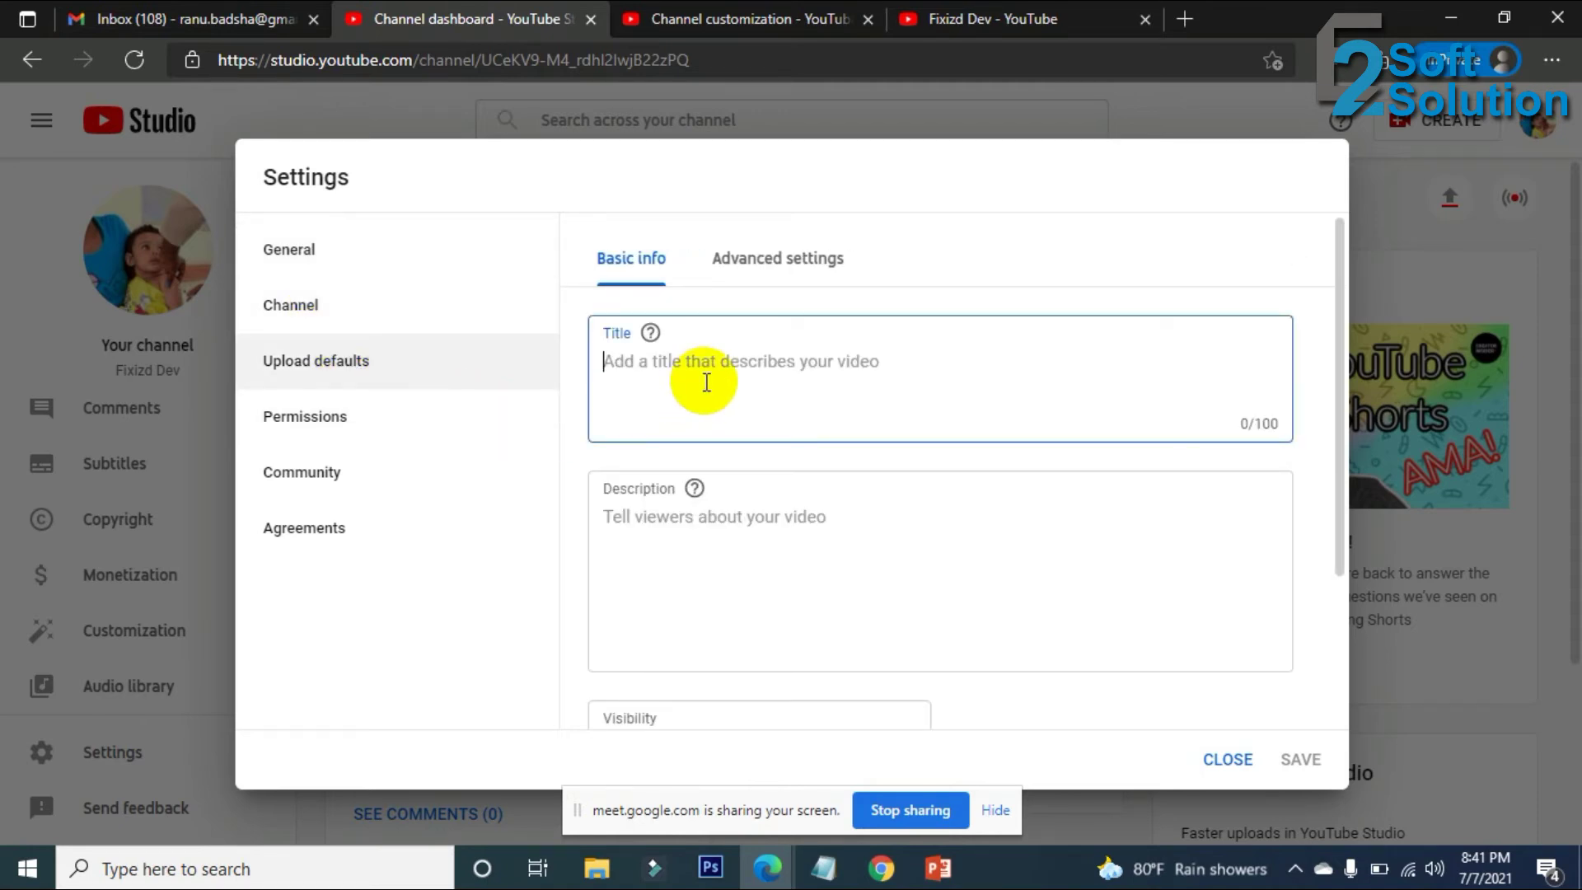
Copy the channel name Fixizd Dev from the public channel page into the default video title, closing the channel customization page.
left_click(989, 21)
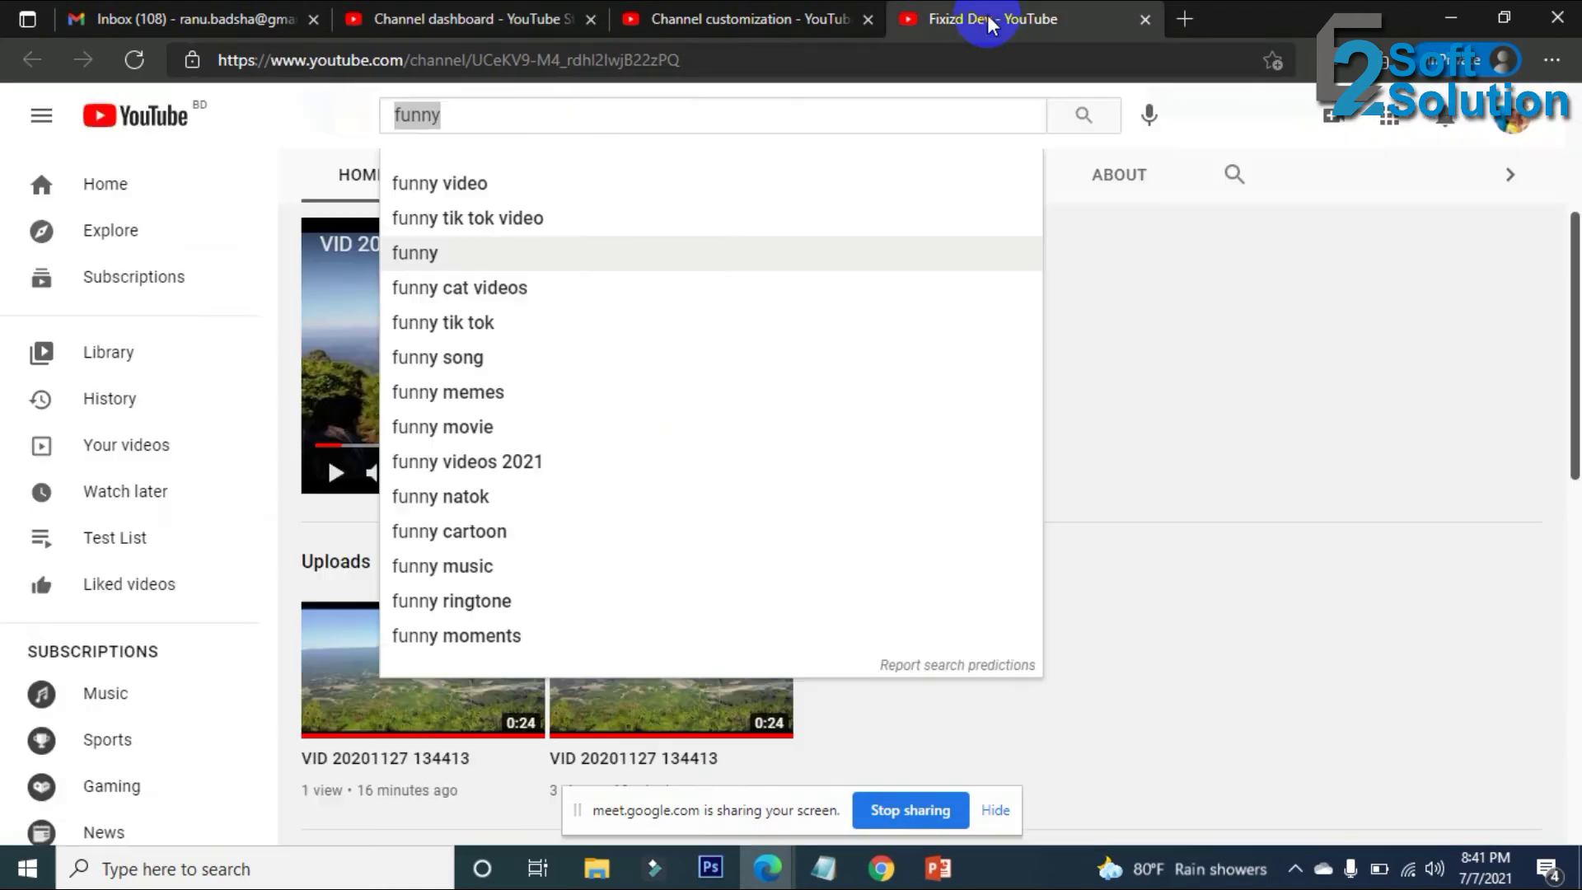
left_click(294, 150)
scroll(483, 343, "up", 4)
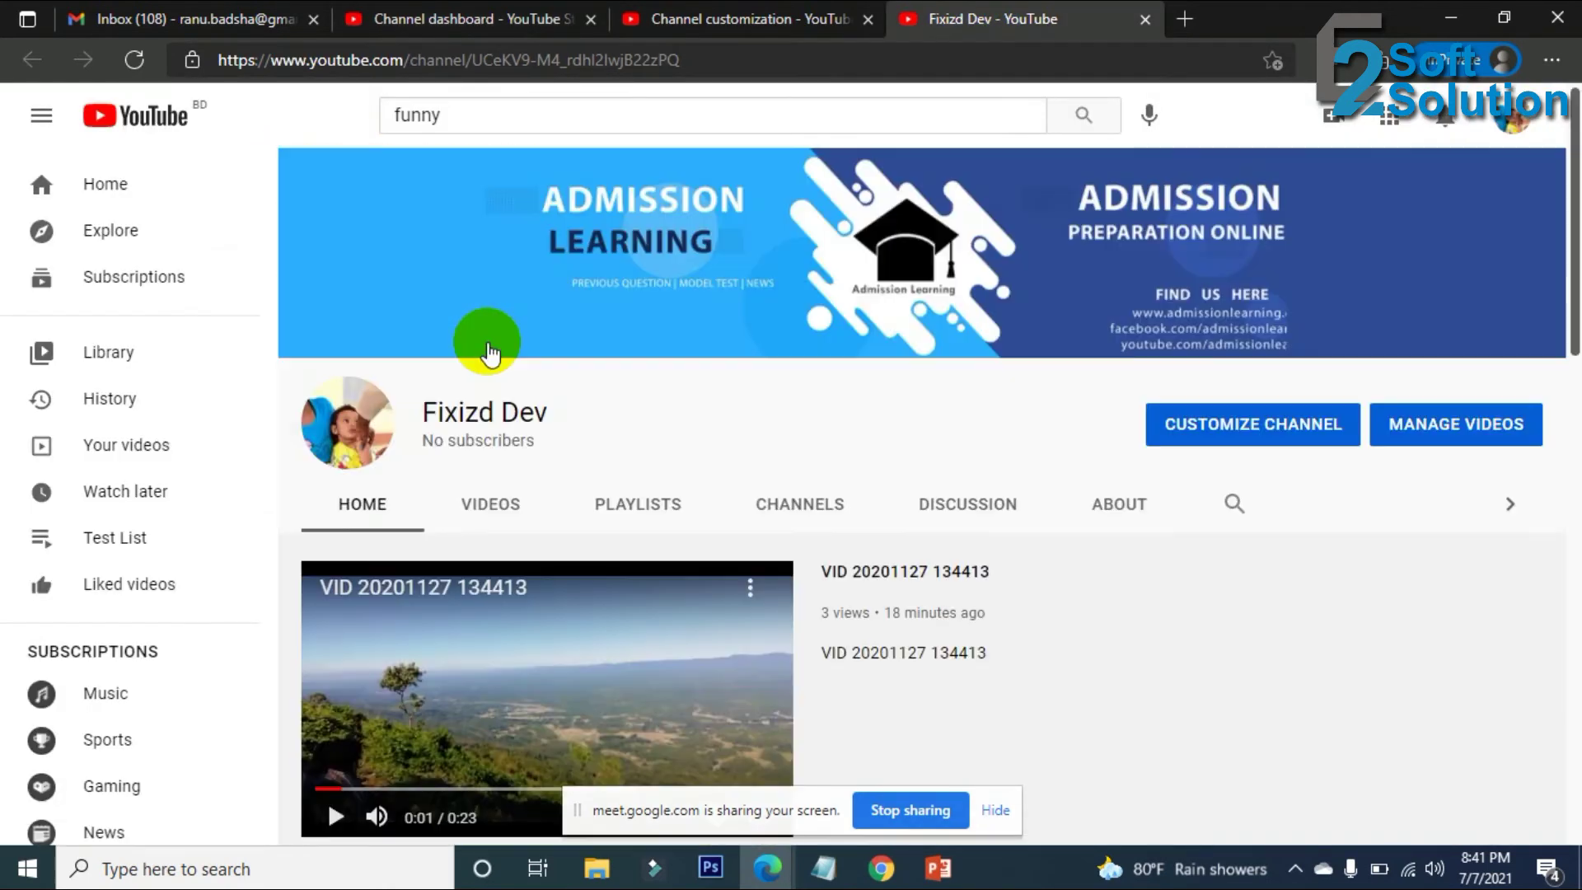
left_click_drag(548, 412, 427, 411)
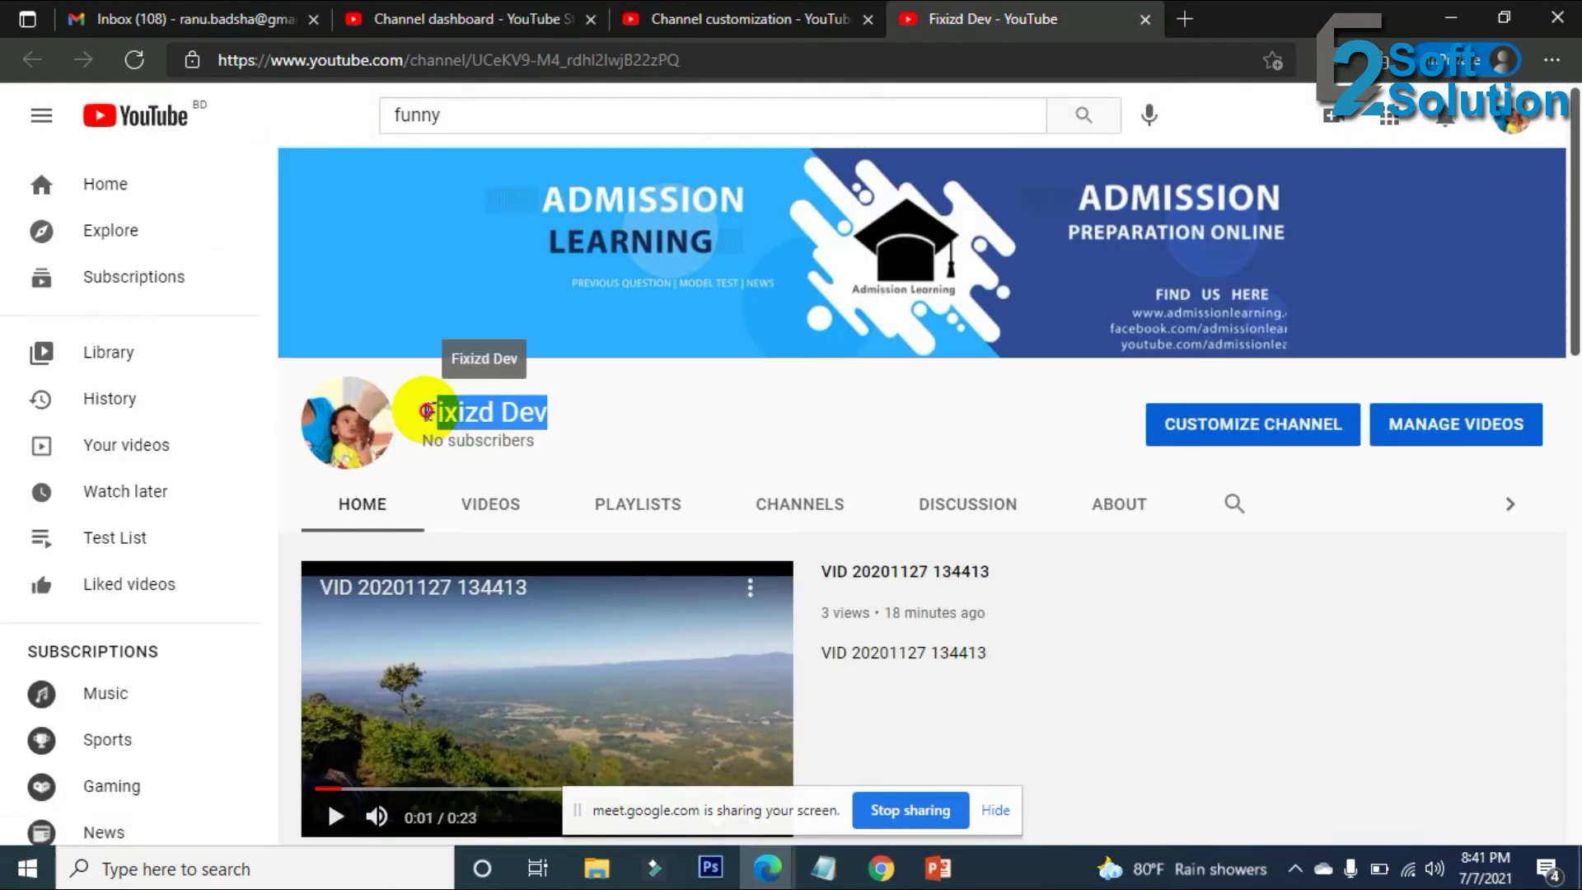
left_click(659, 20)
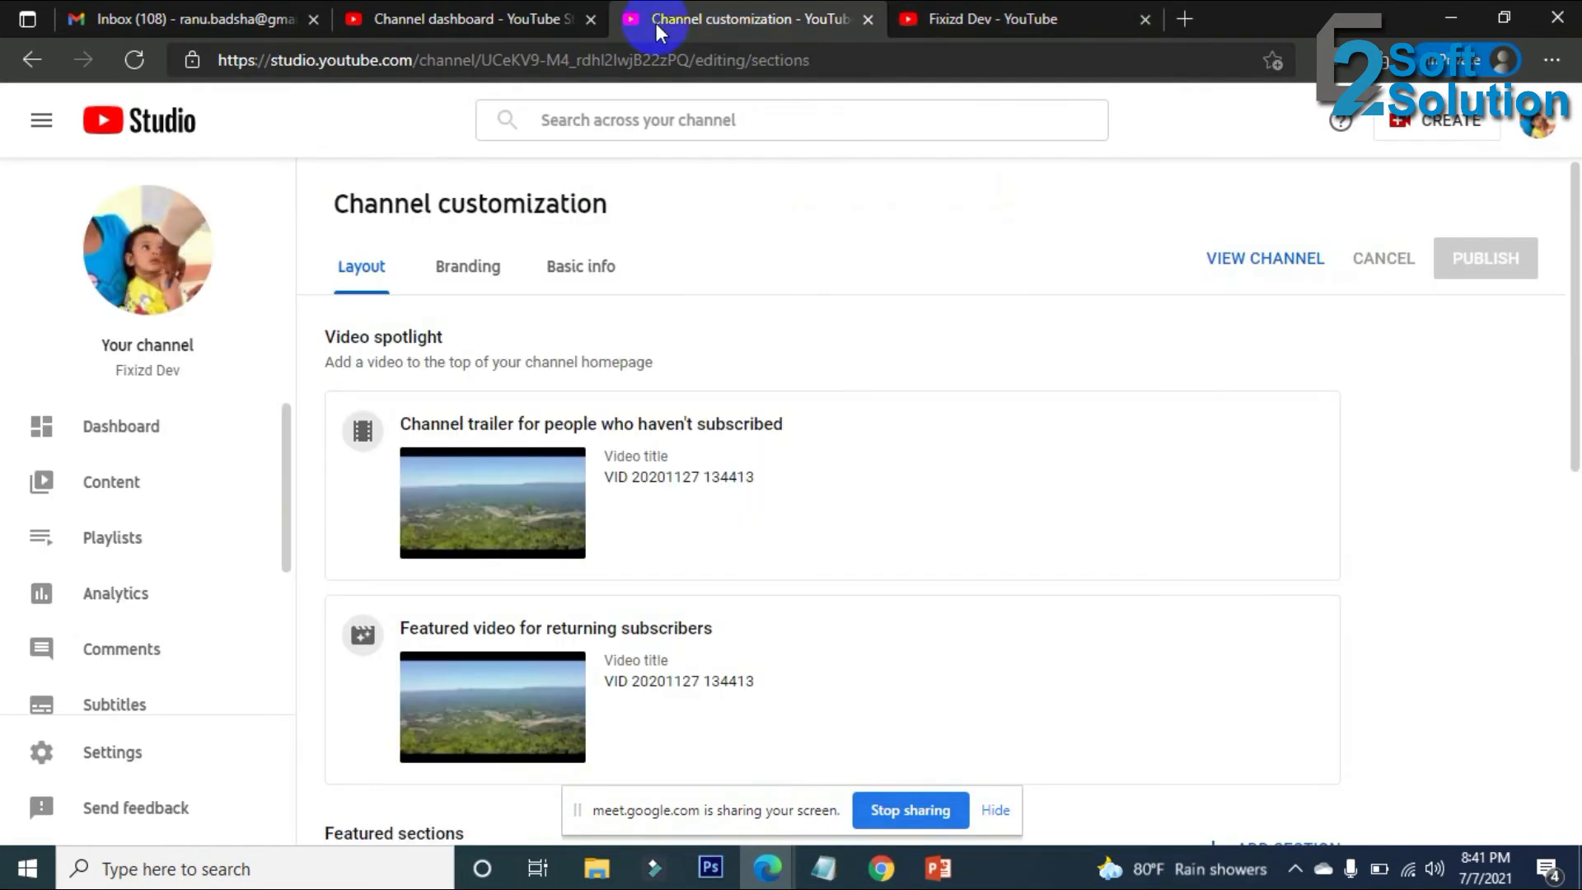
left_click(868, 18)
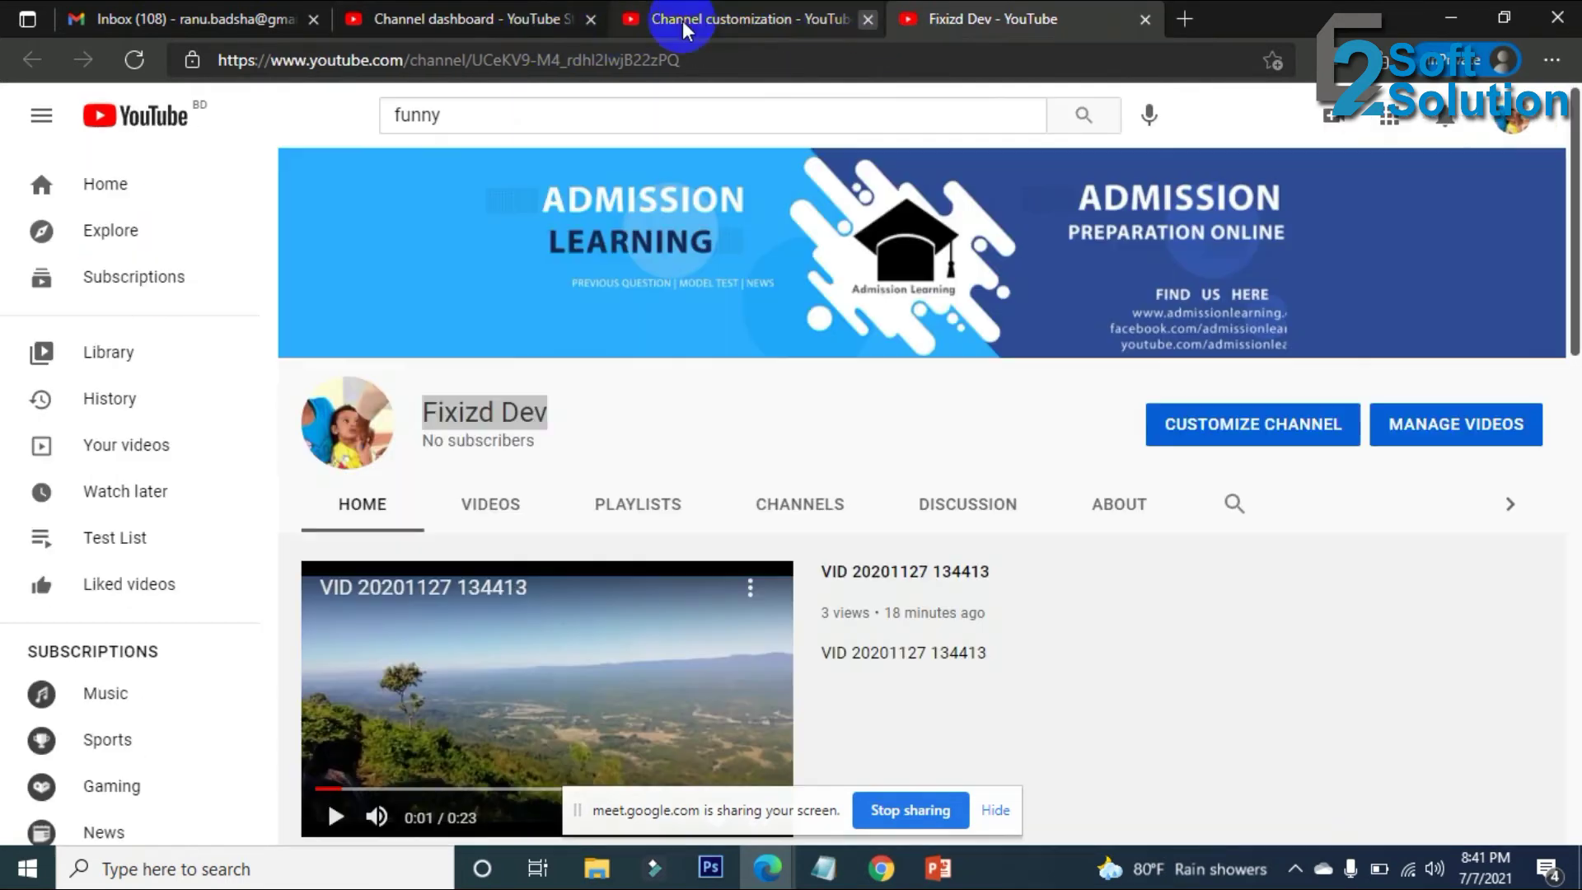
left_click(538, 25)
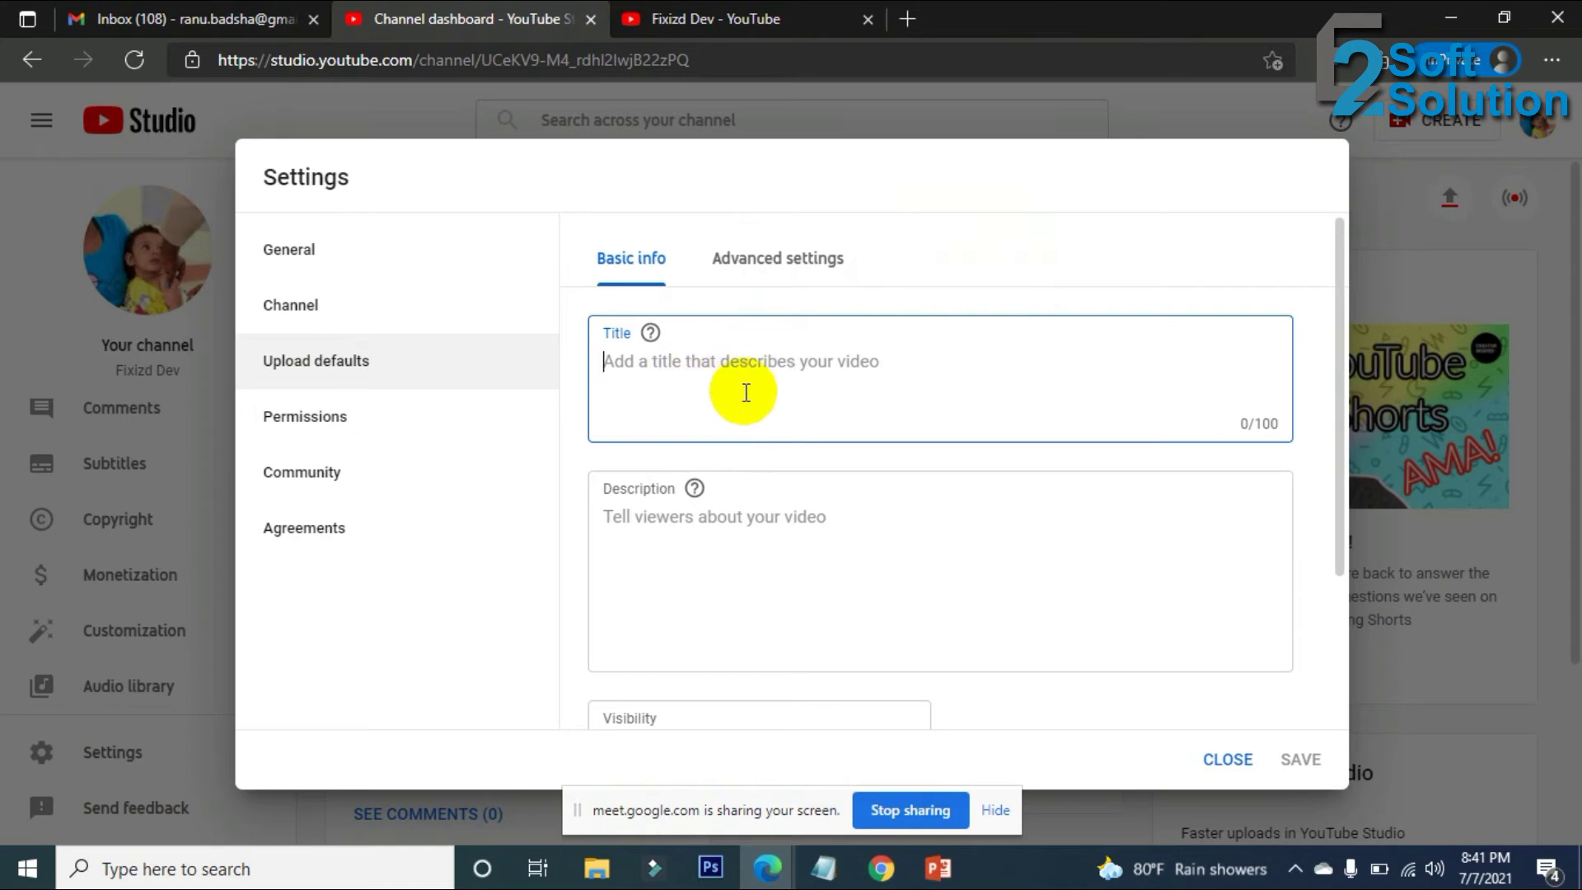
type("Fixizd Dev")
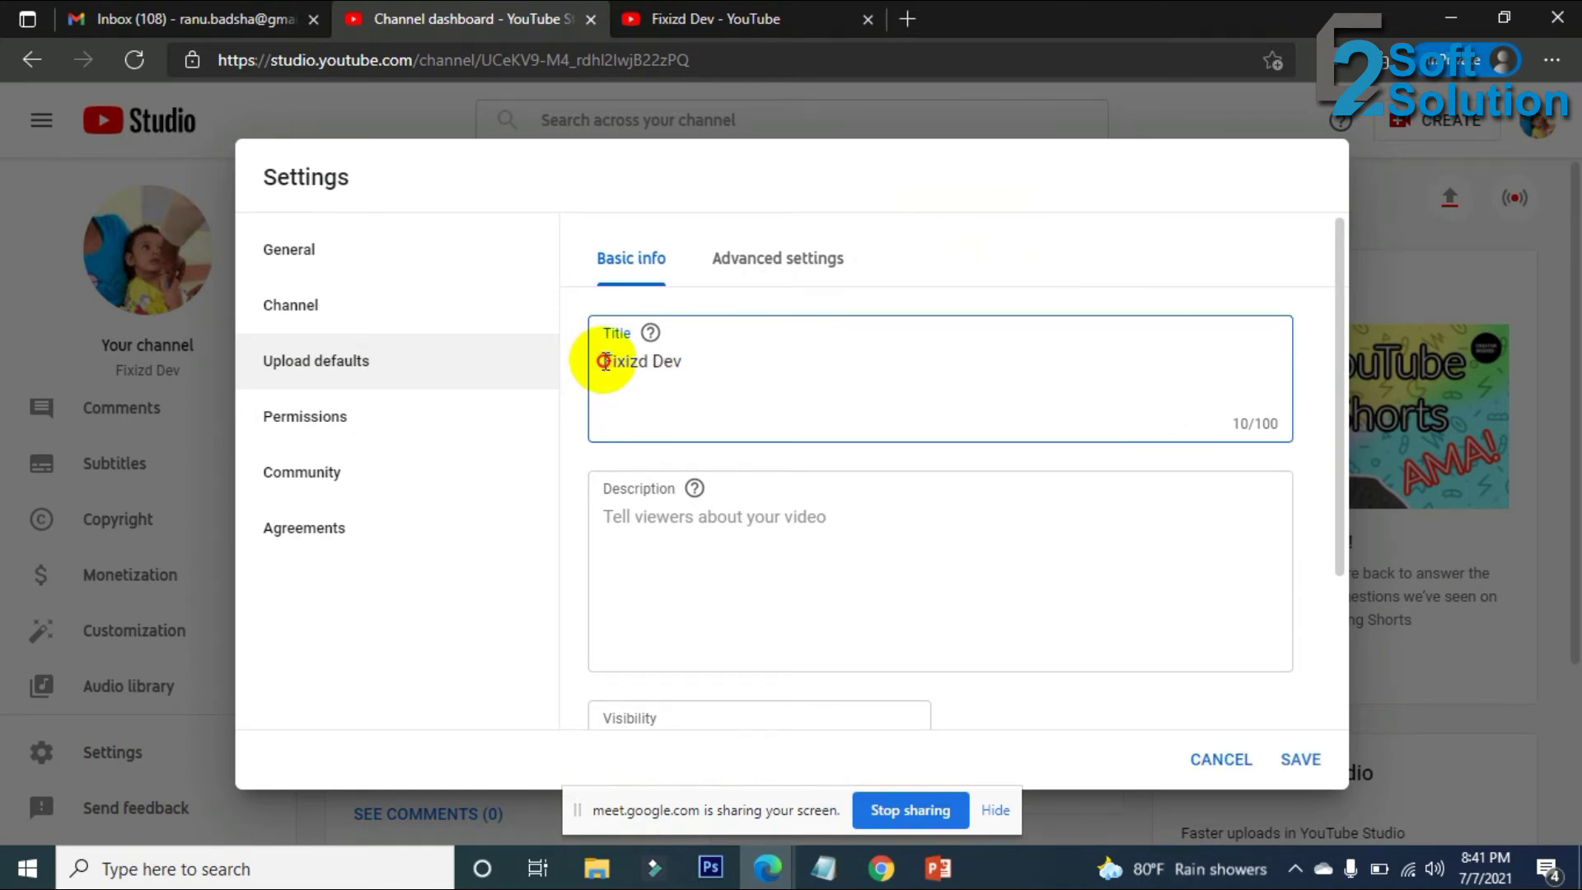
Try "| Fixizd Dev" as the default video title and clear the title field.
key("Home")
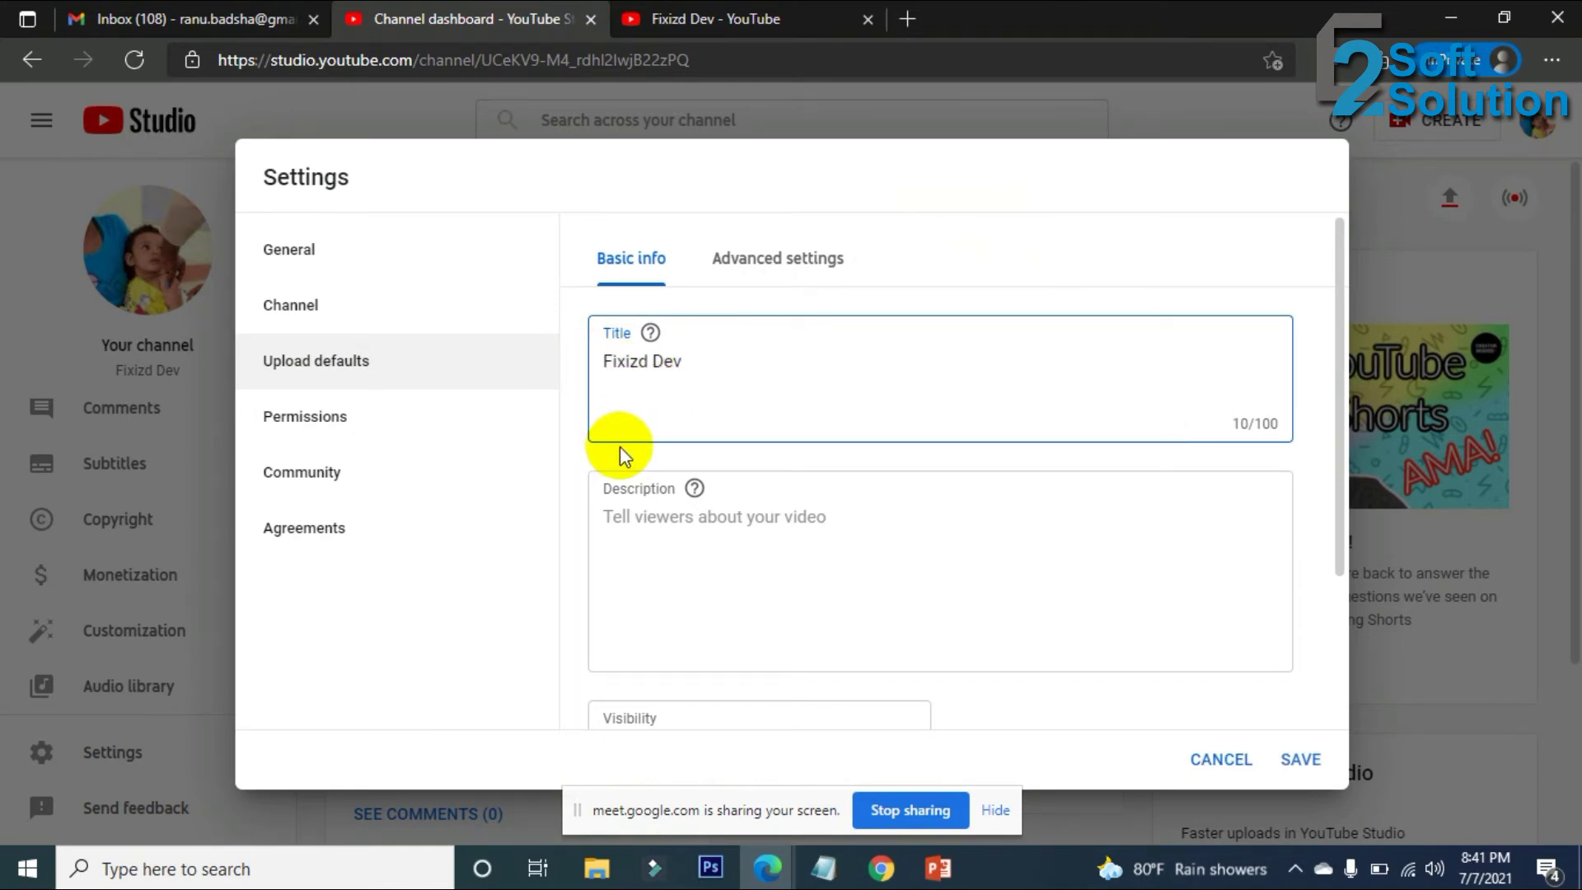
type("|")
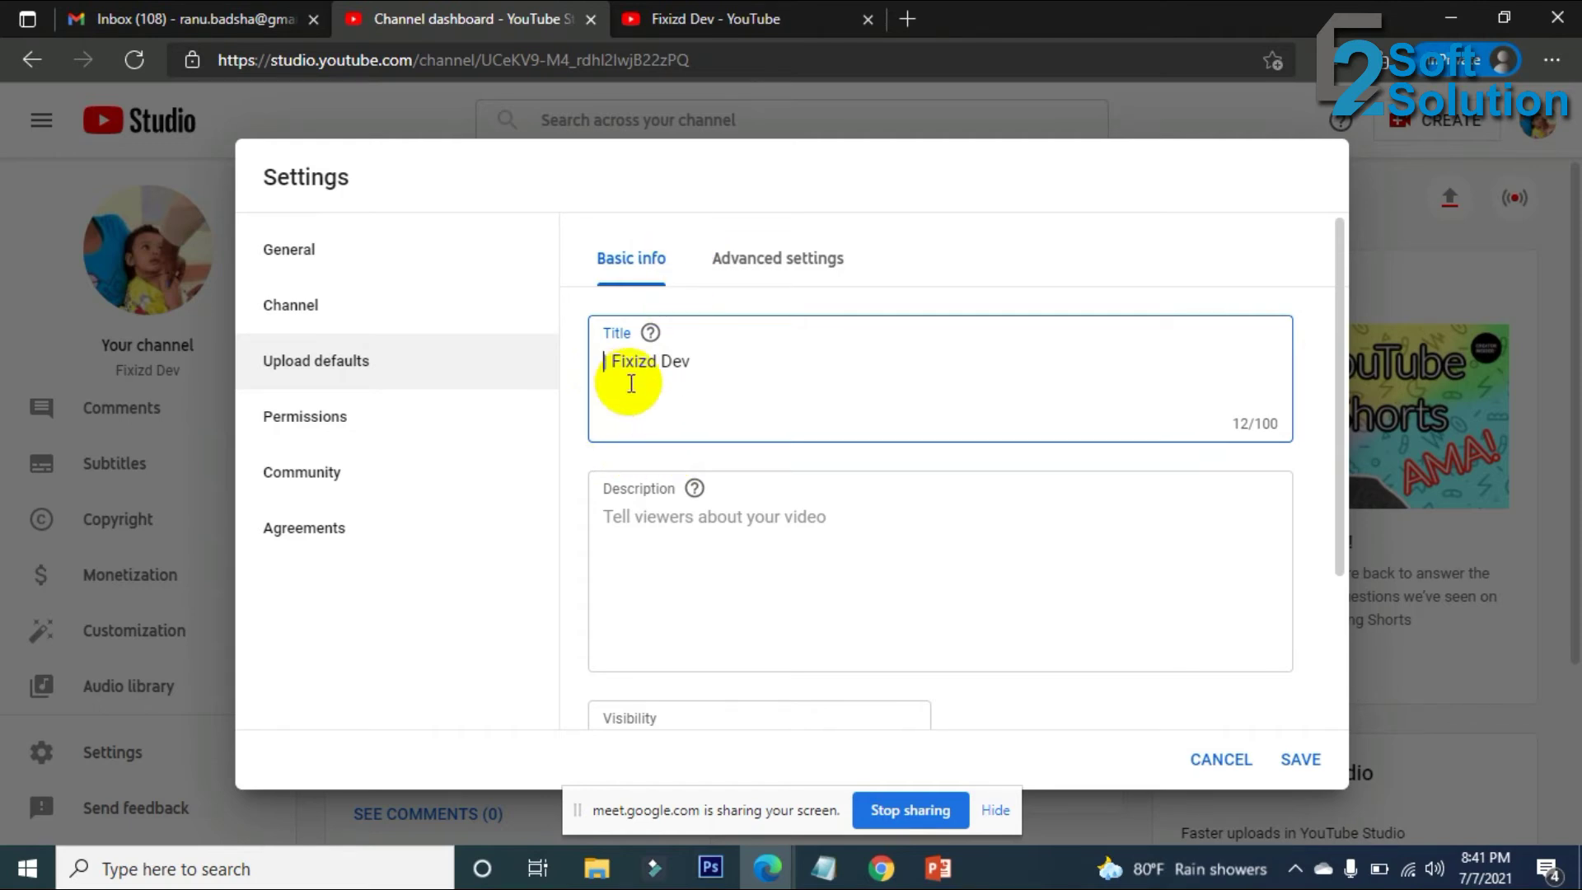
left_click_drag(791, 363, 470, 371)
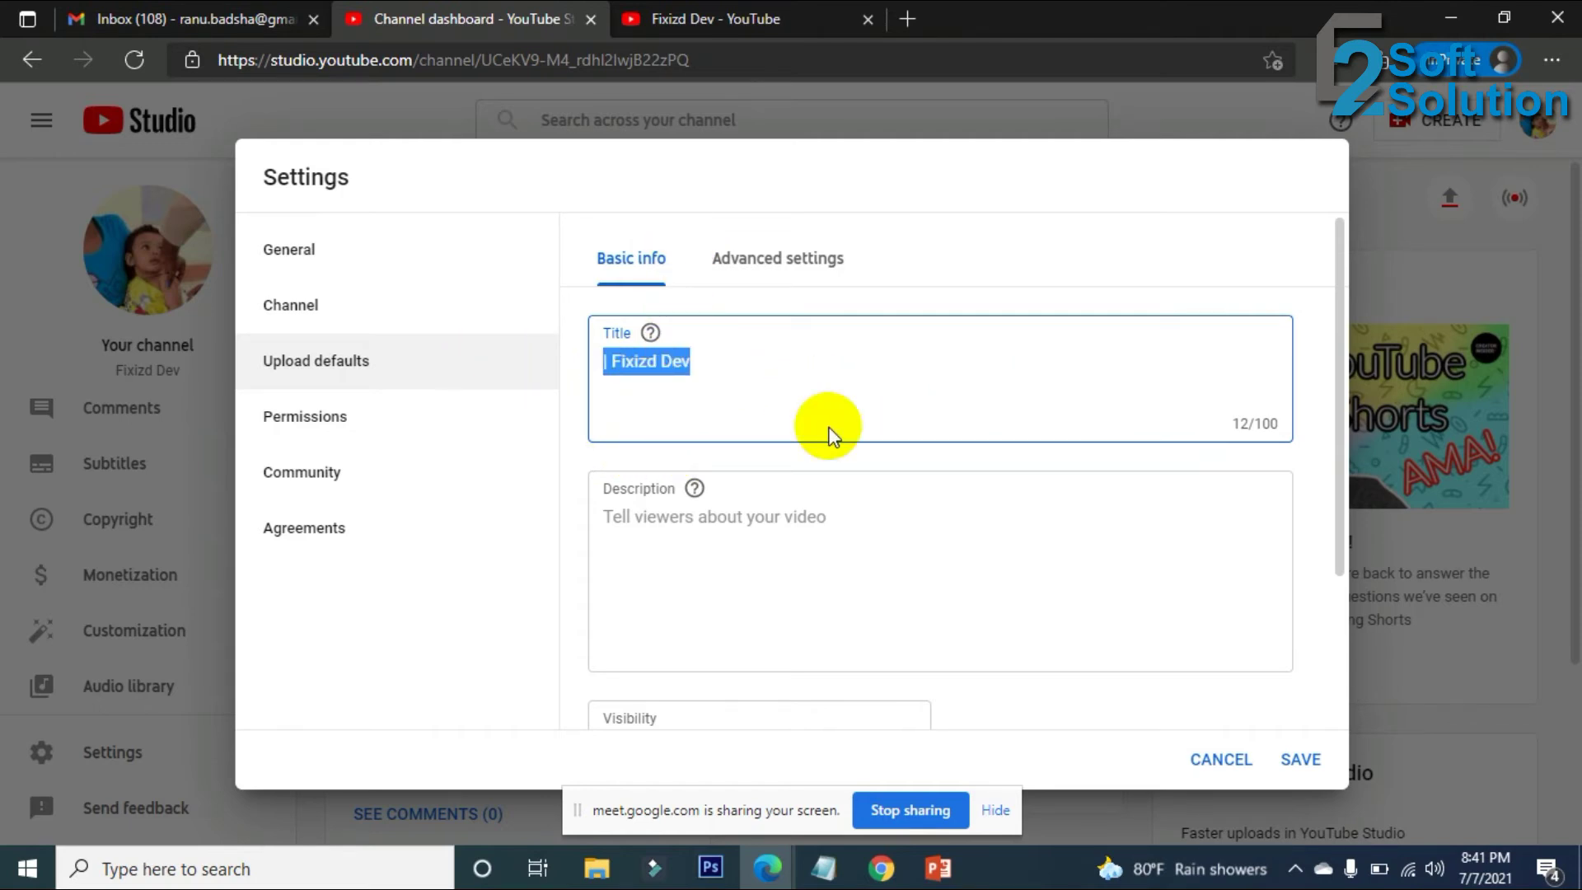
left_click_drag(725, 370, 552, 388)
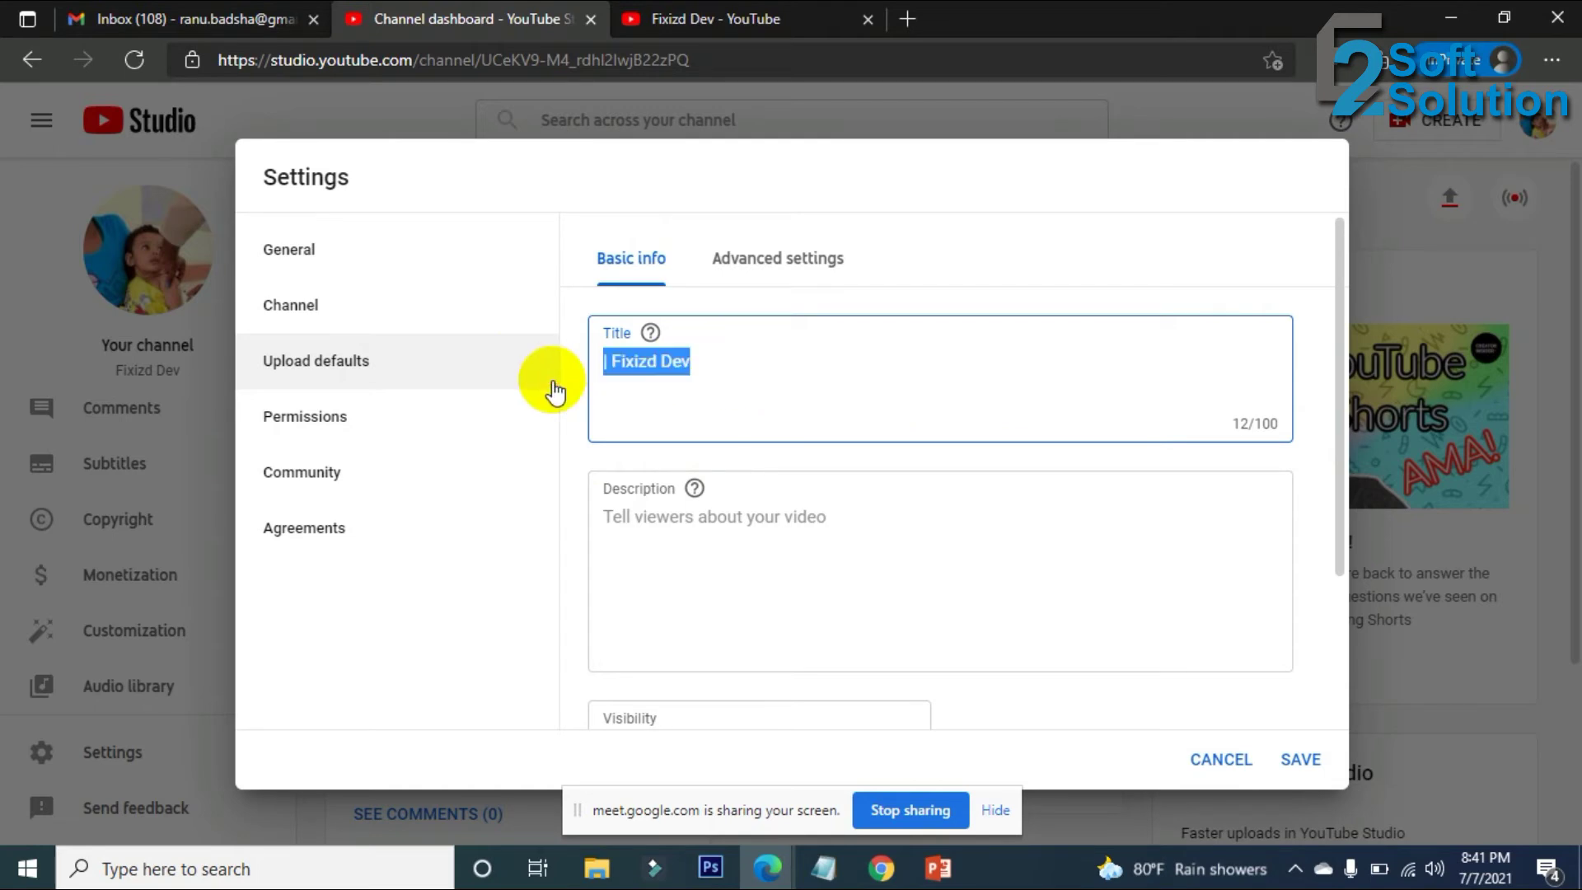
key("BackSpace")
Start editing the default description, open youtube.com/e2softsolution in a new browser tab and pause the channel's trailer.
left_click(765, 549)
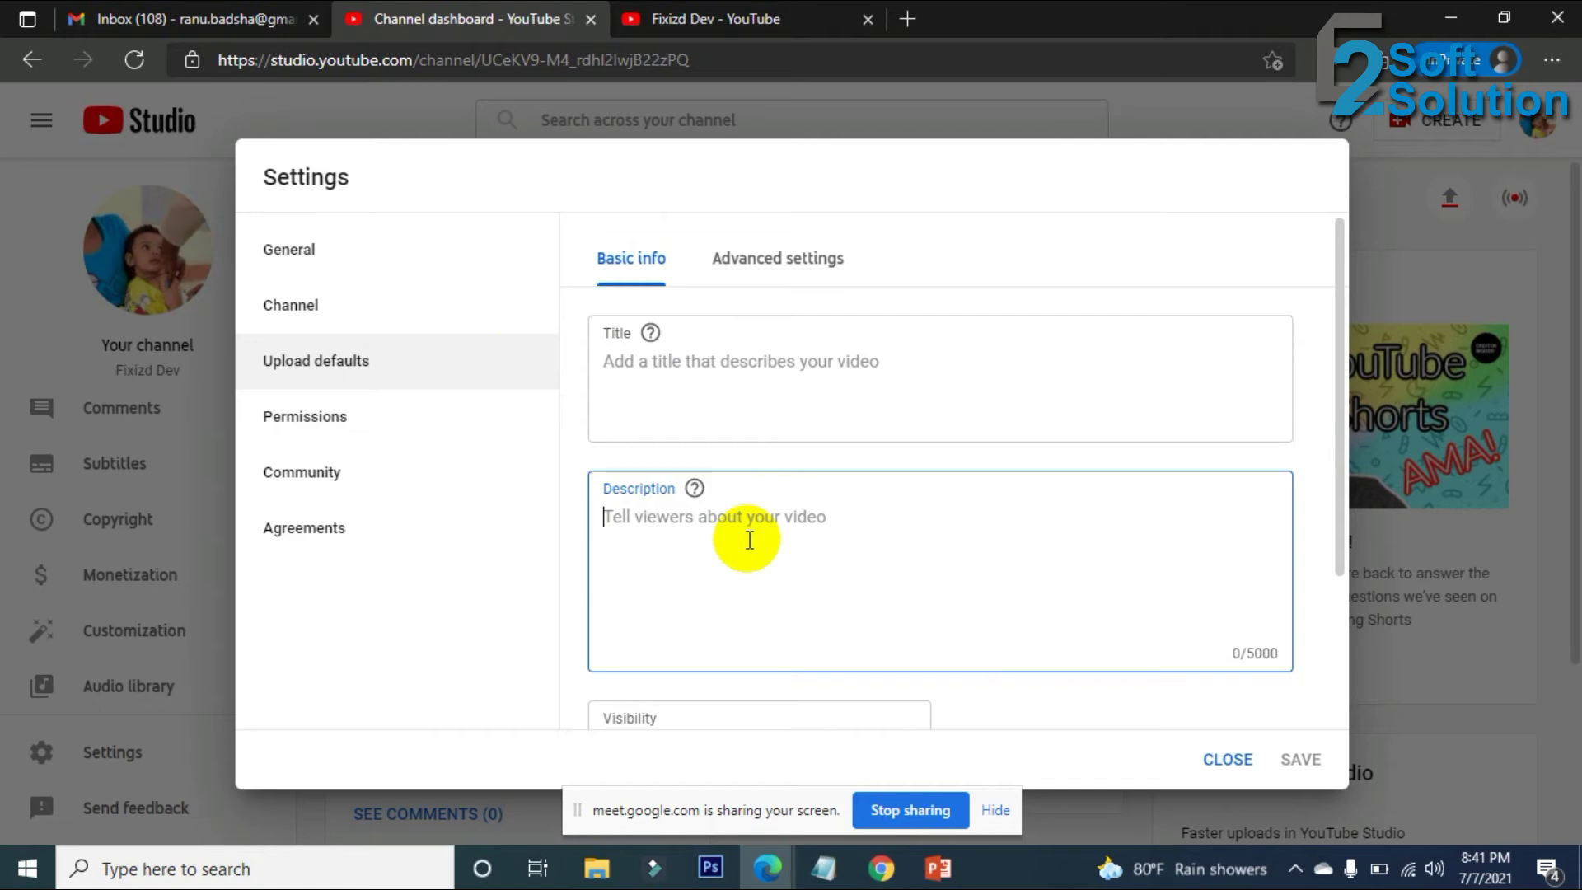
left_click(813, 24)
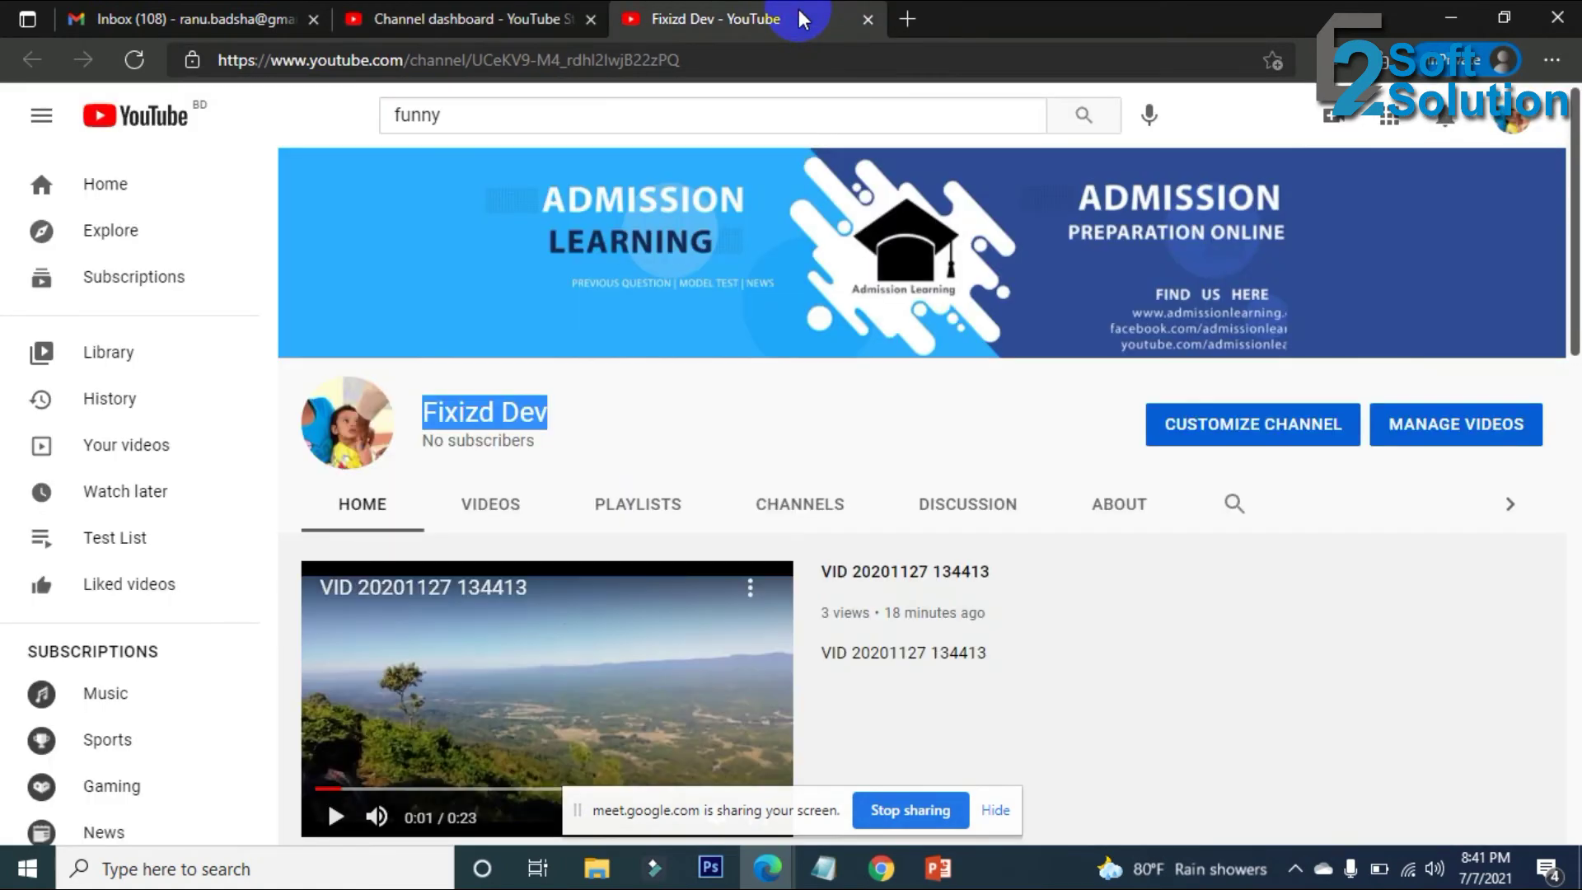
left_click(740, 117)
left_click(426, 66)
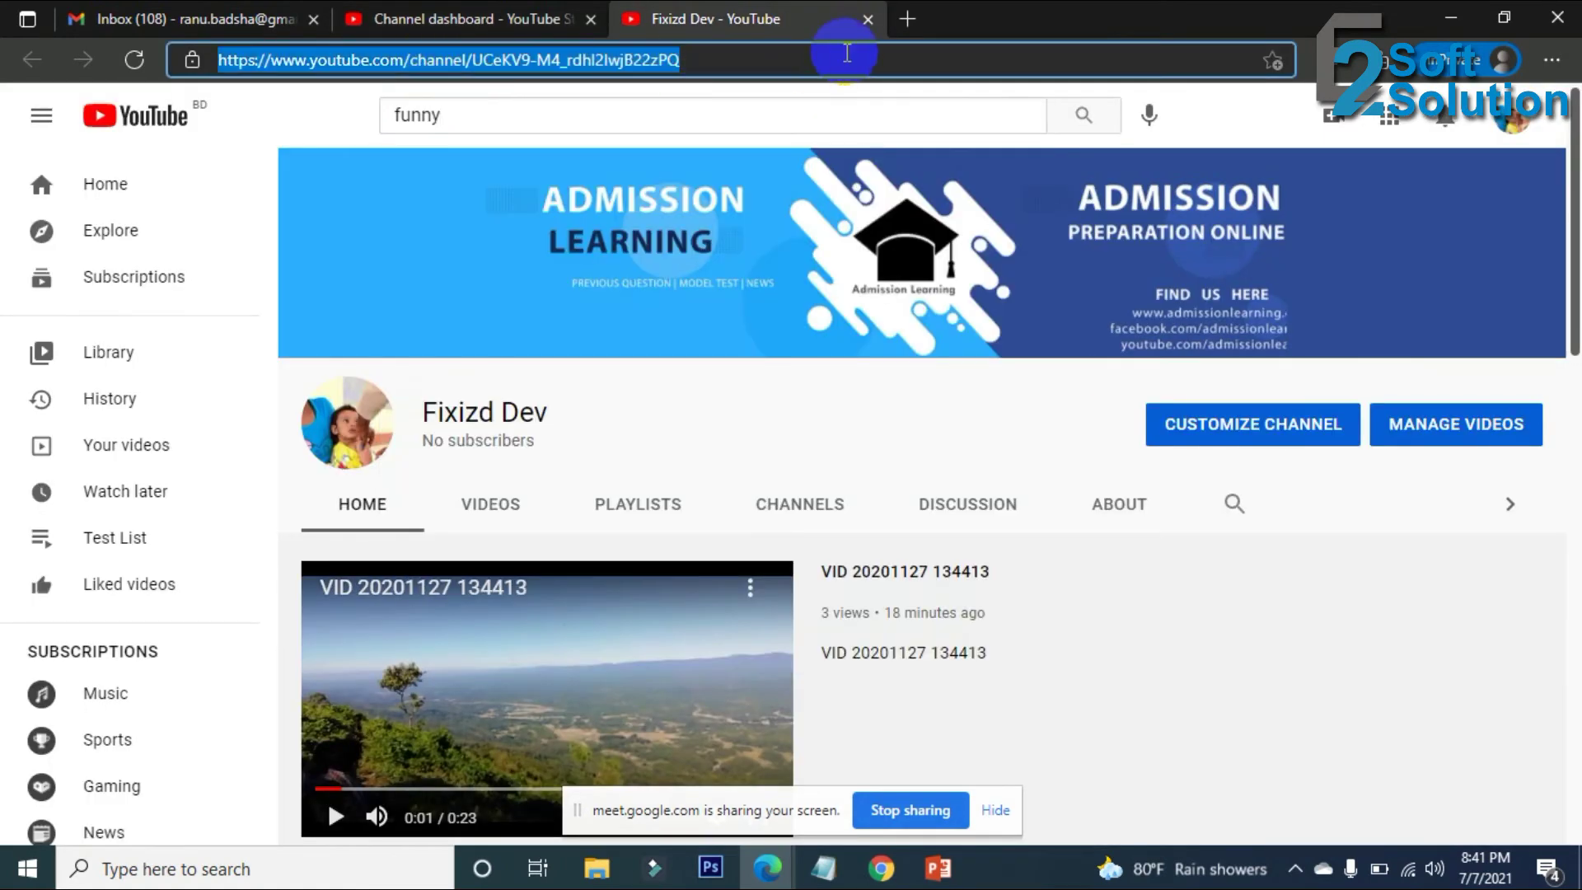
left_click(907, 18)
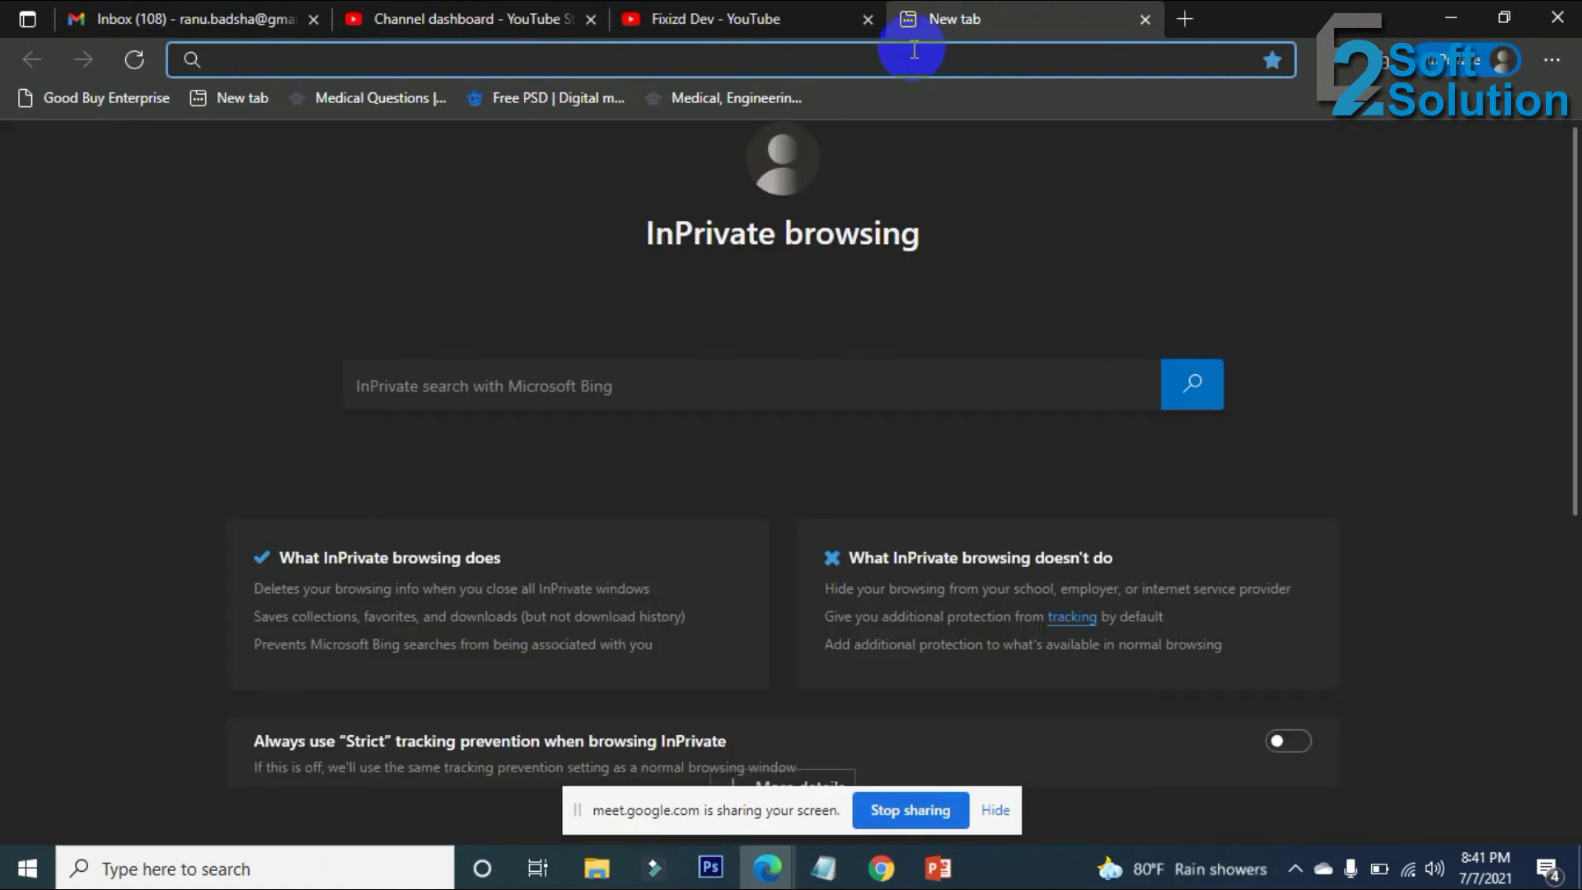
type("youtube.com")
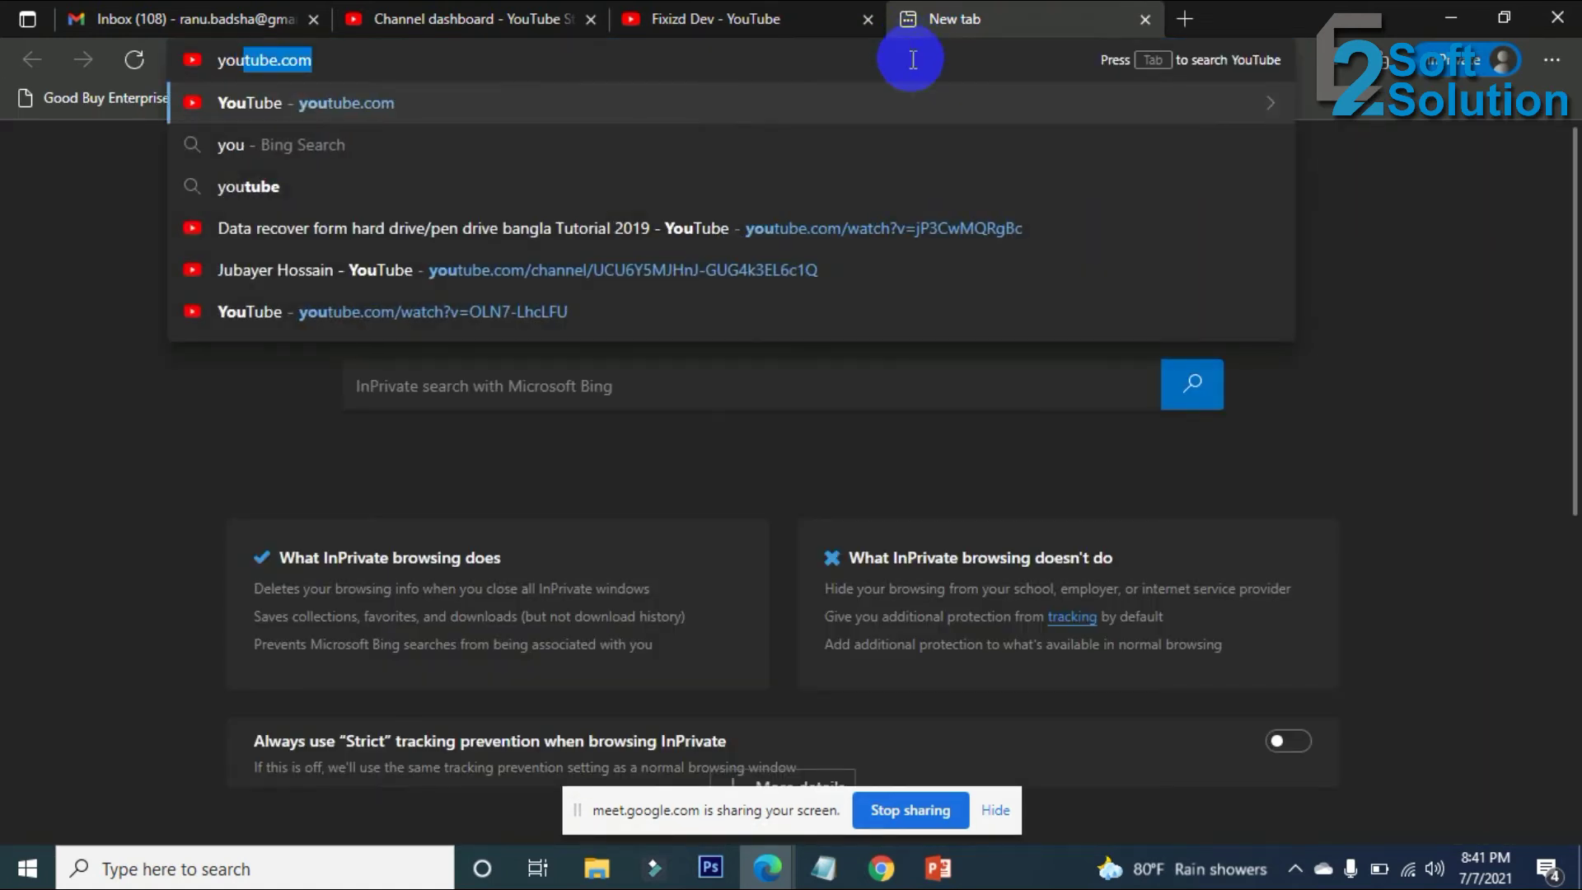
key("Right")
type("/e")
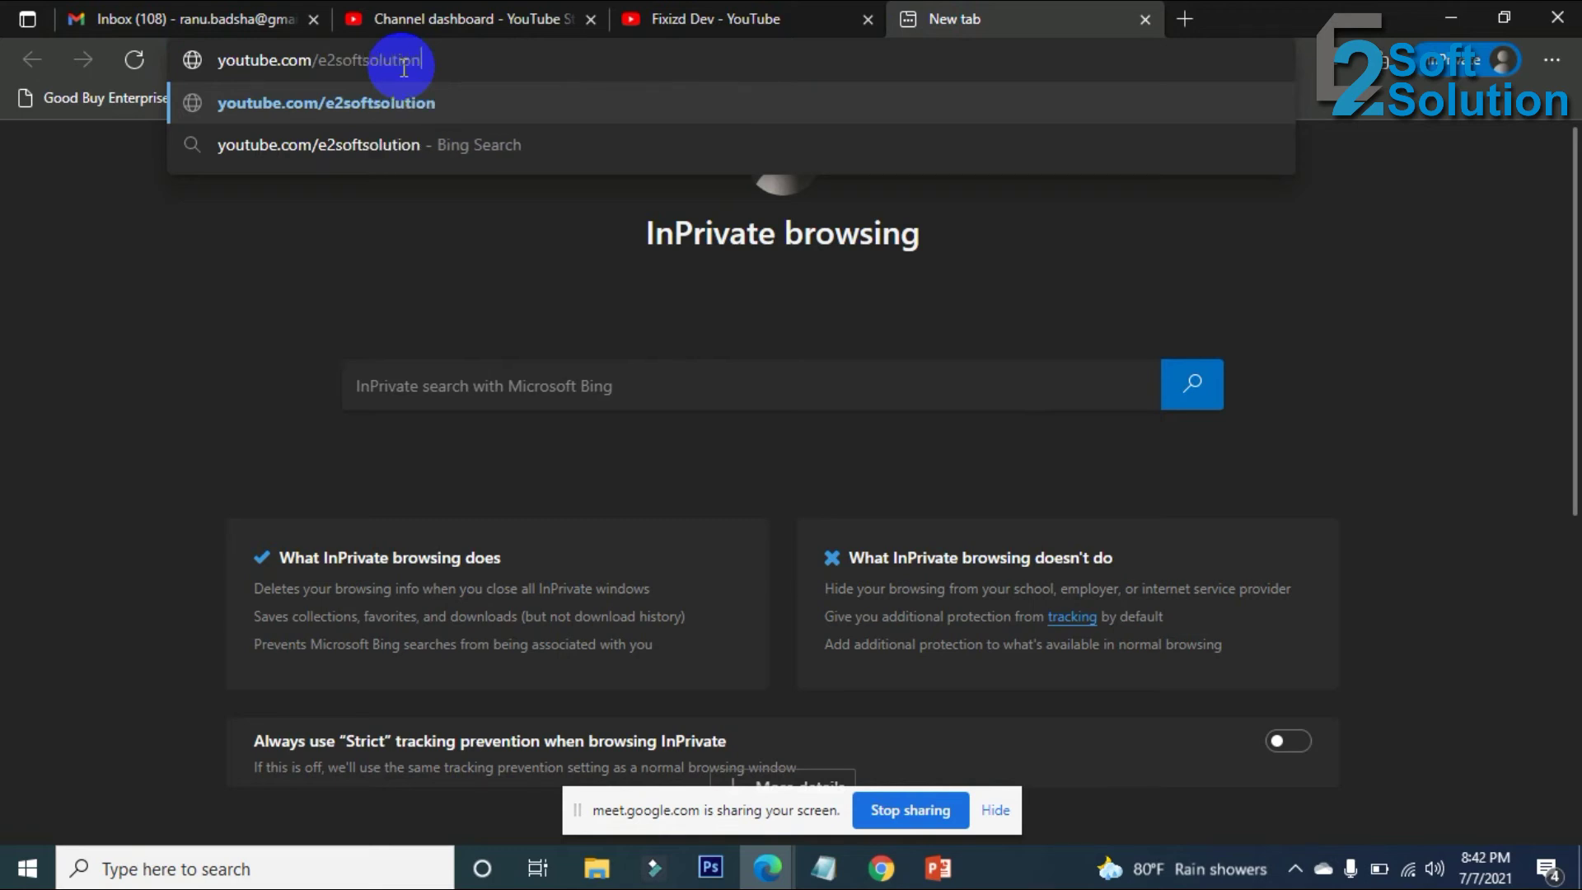
key("Return")
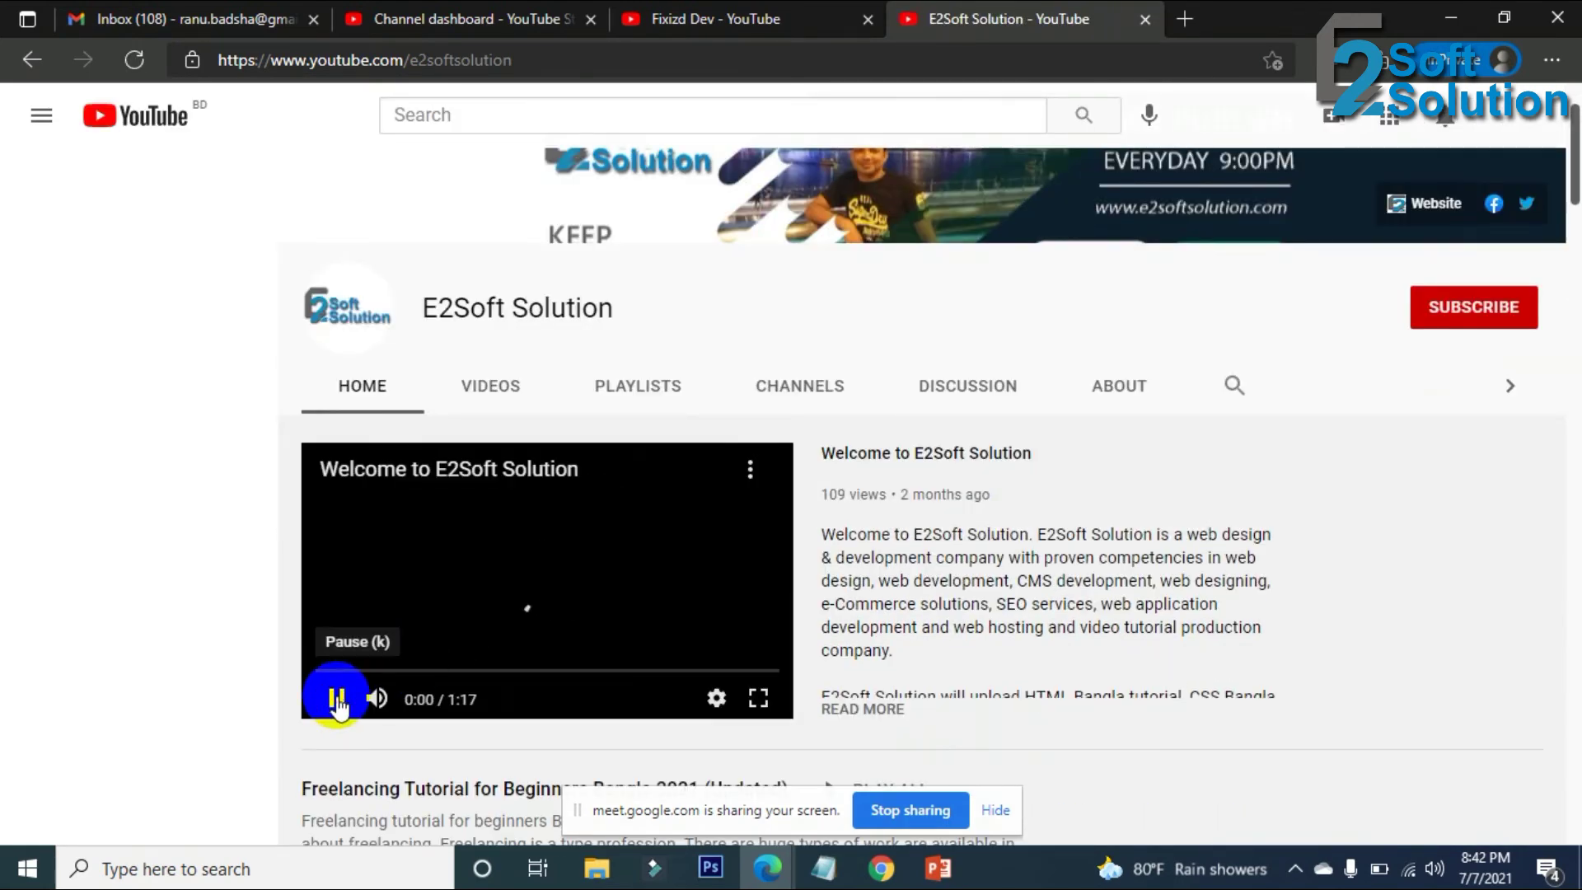
left_click(335, 698)
Open the channel's video "What is Fiverr Gig Bangla?" and examine its full description, including the link list and anti-piracy text.
scroll(1063, 539, "down", 7)
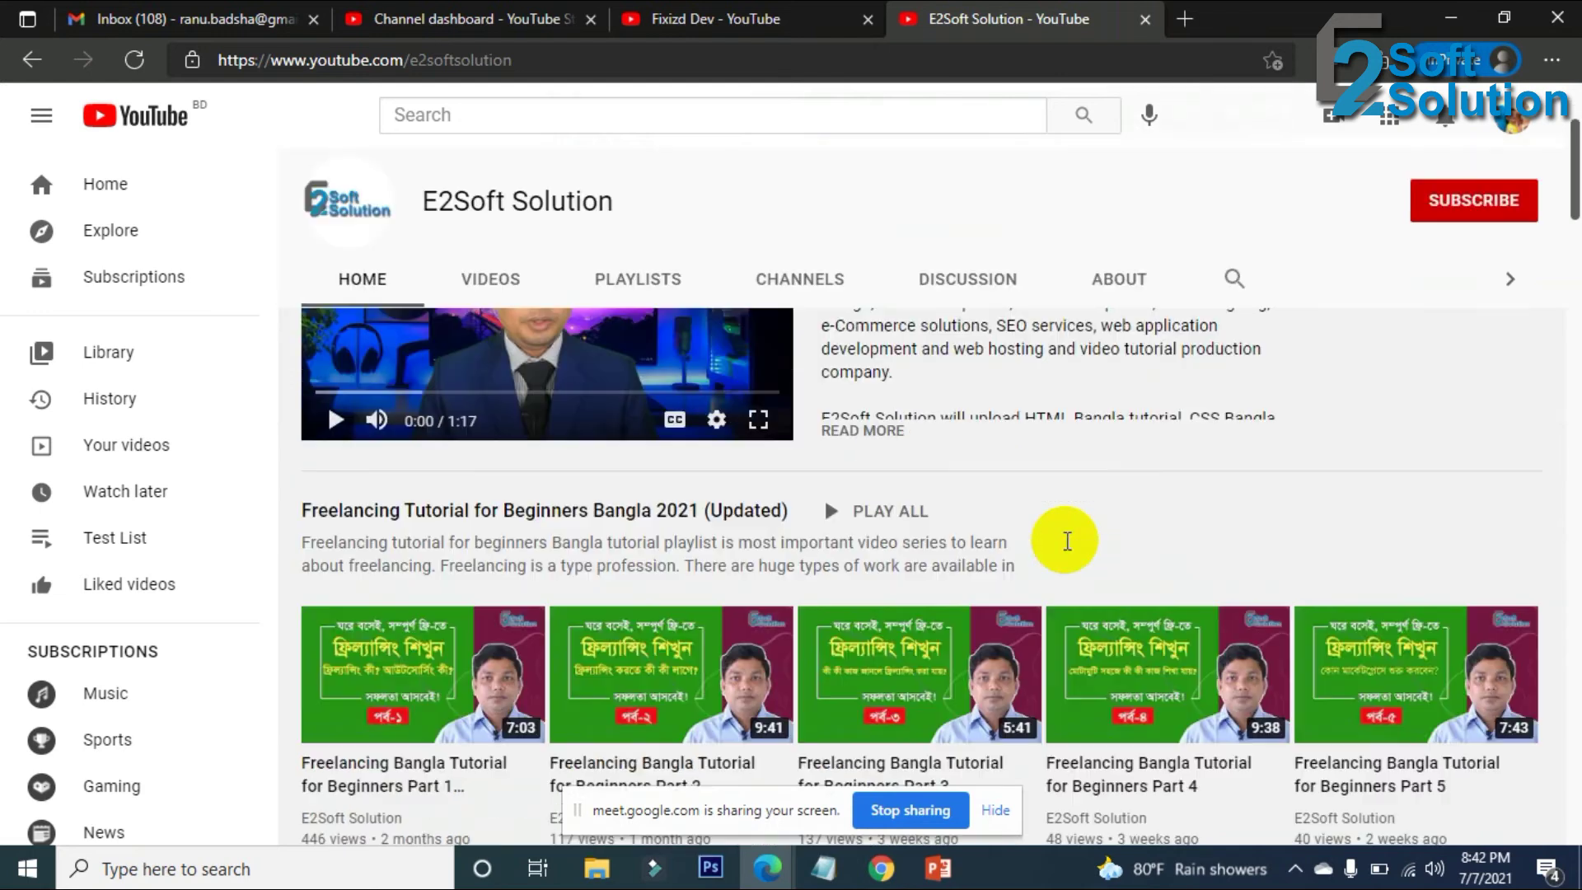
scroll(1000, 562, "up", 3)
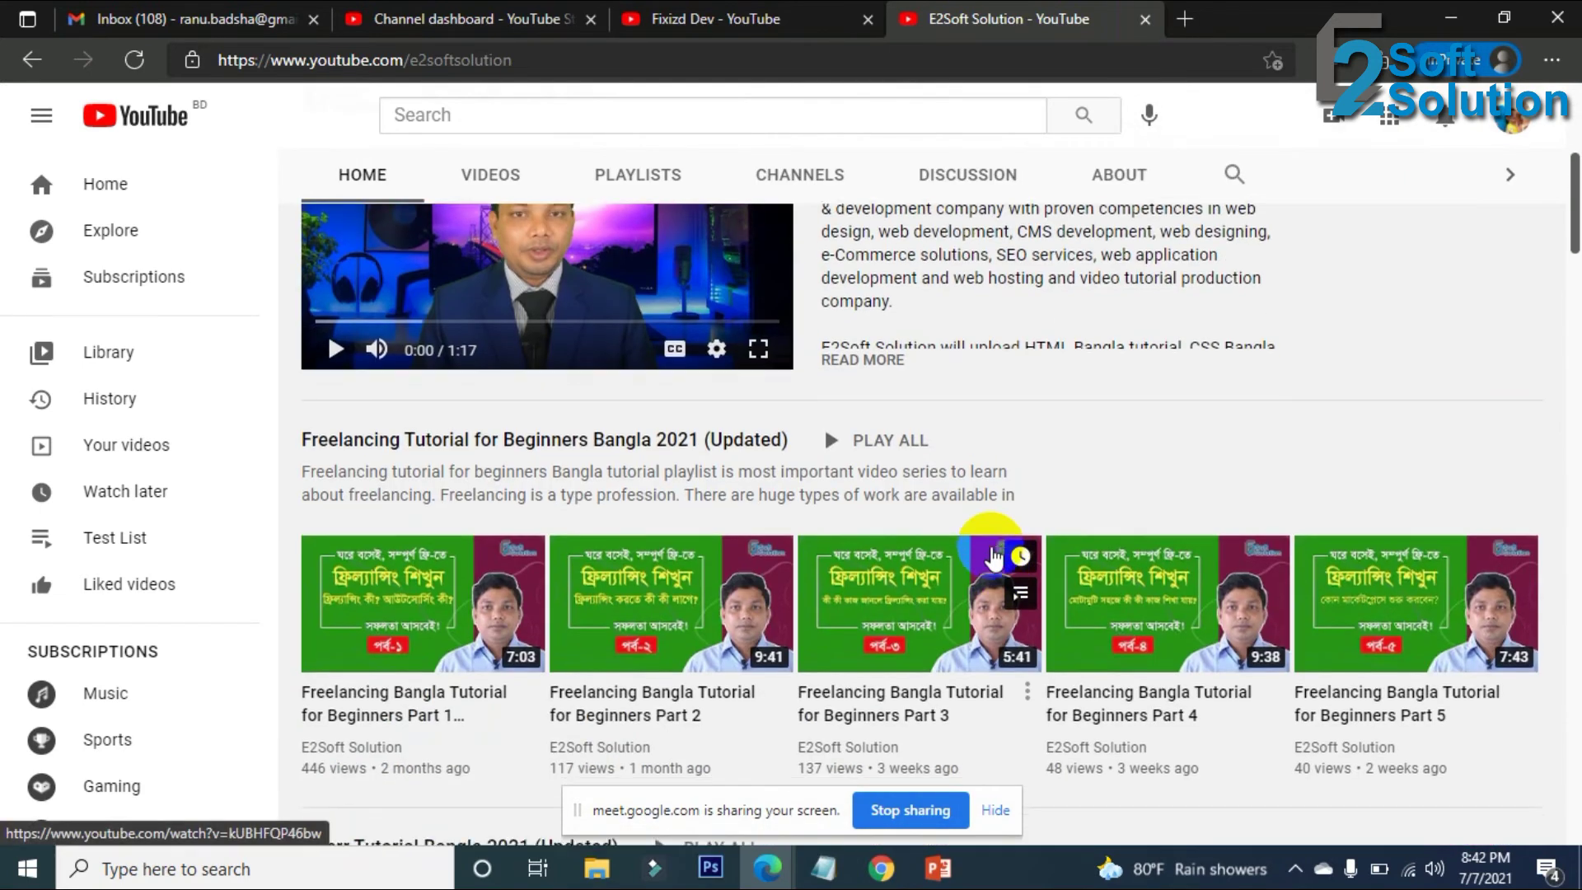
scroll(941, 660, "down", 4)
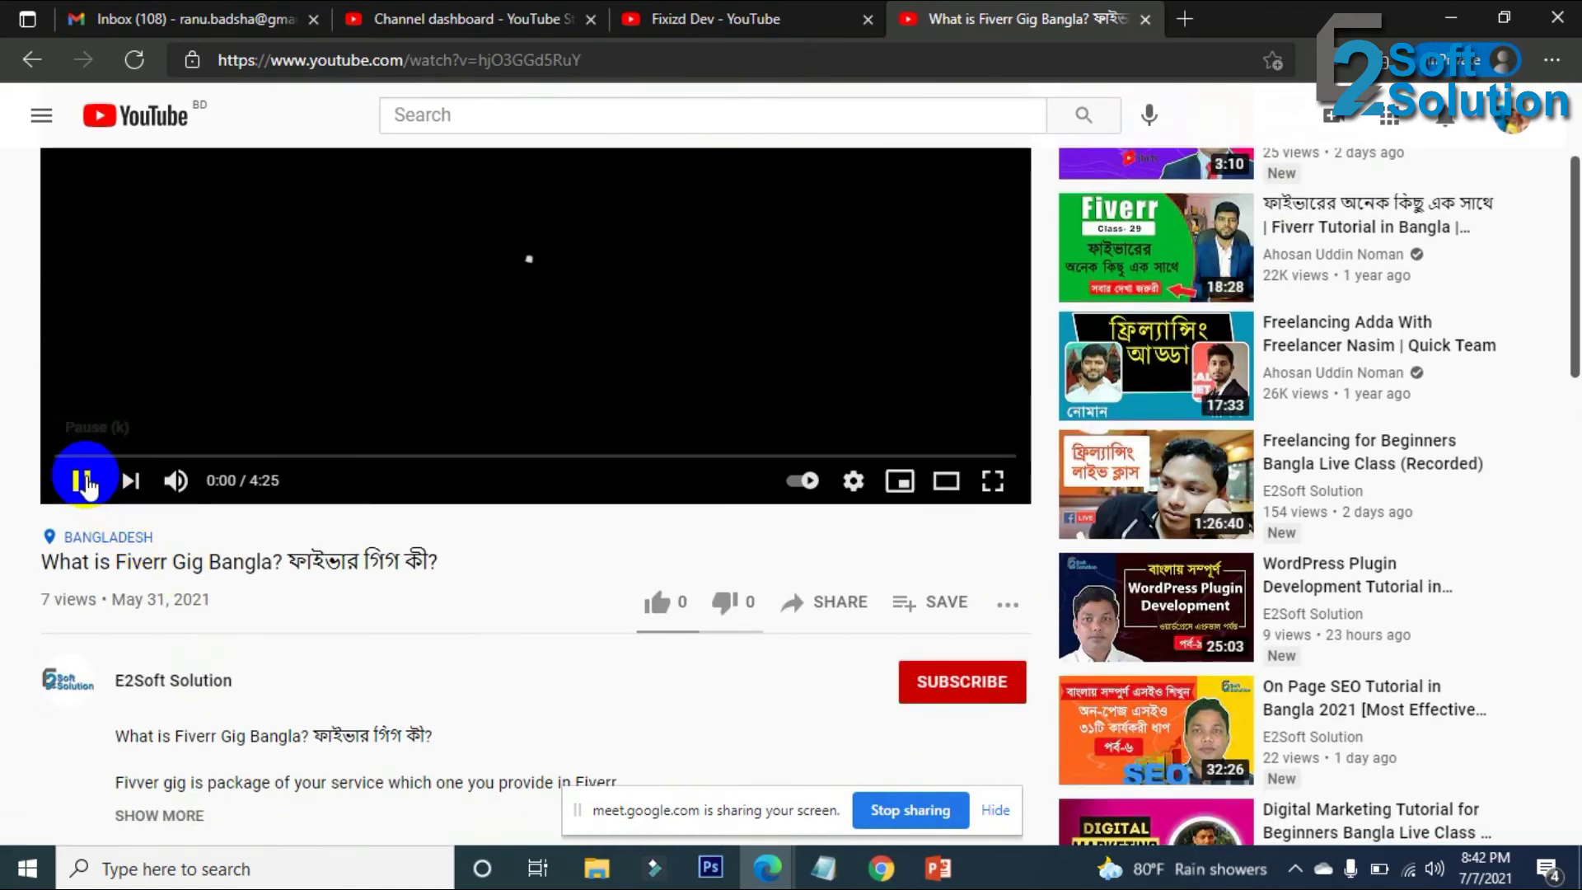
scroll(396, 590, "down", 4)
left_click(165, 473)
scroll(325, 646, "down", 8)
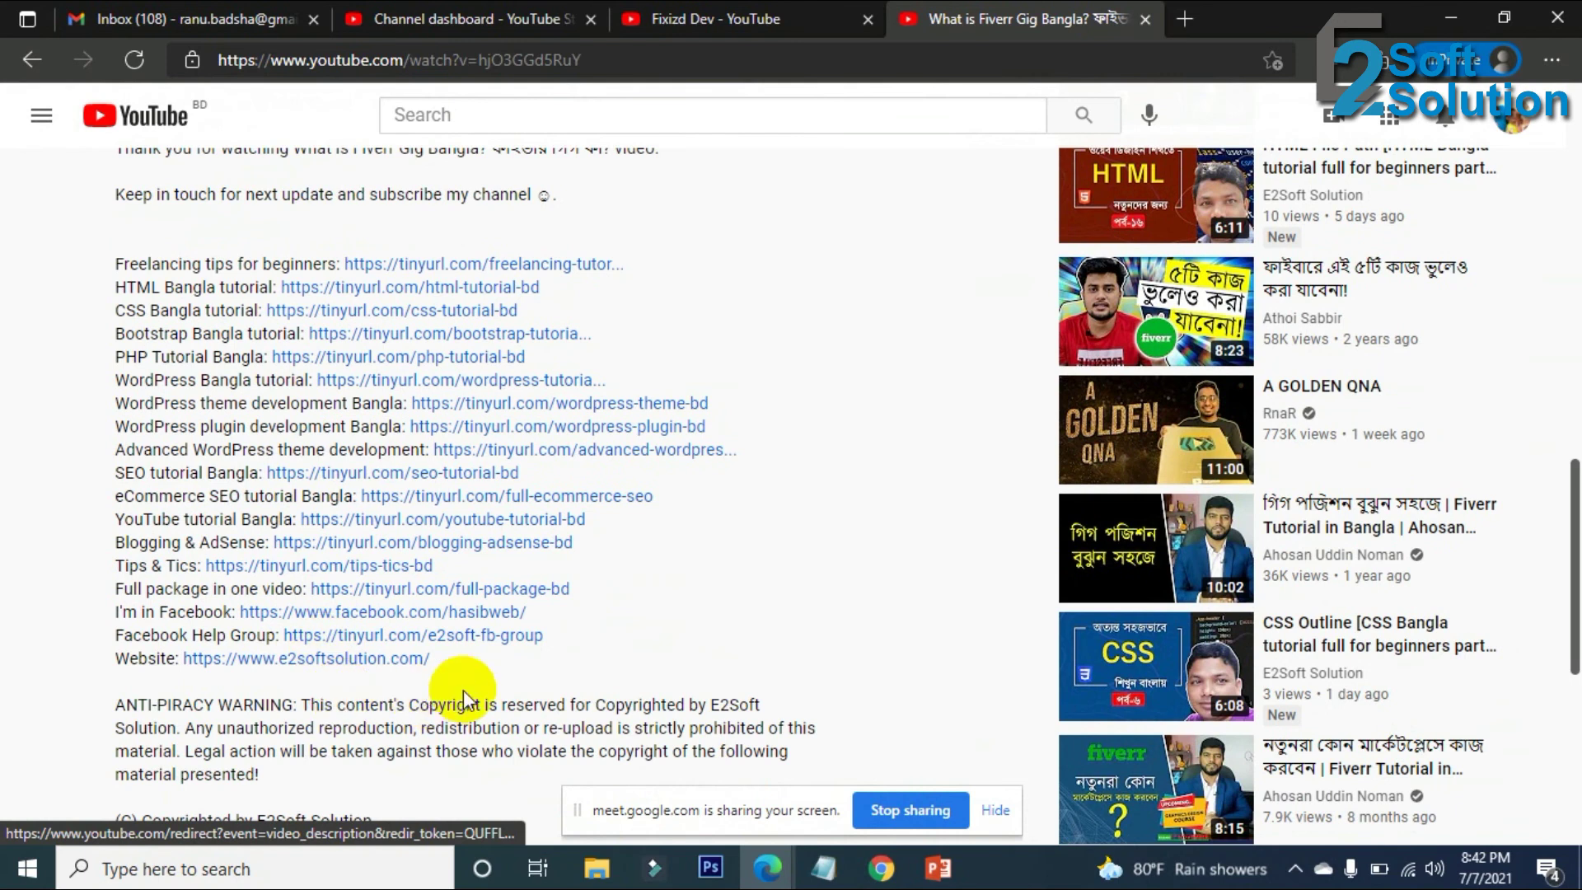
double_click(277, 774)
scroll(406, 745, "down", 3)
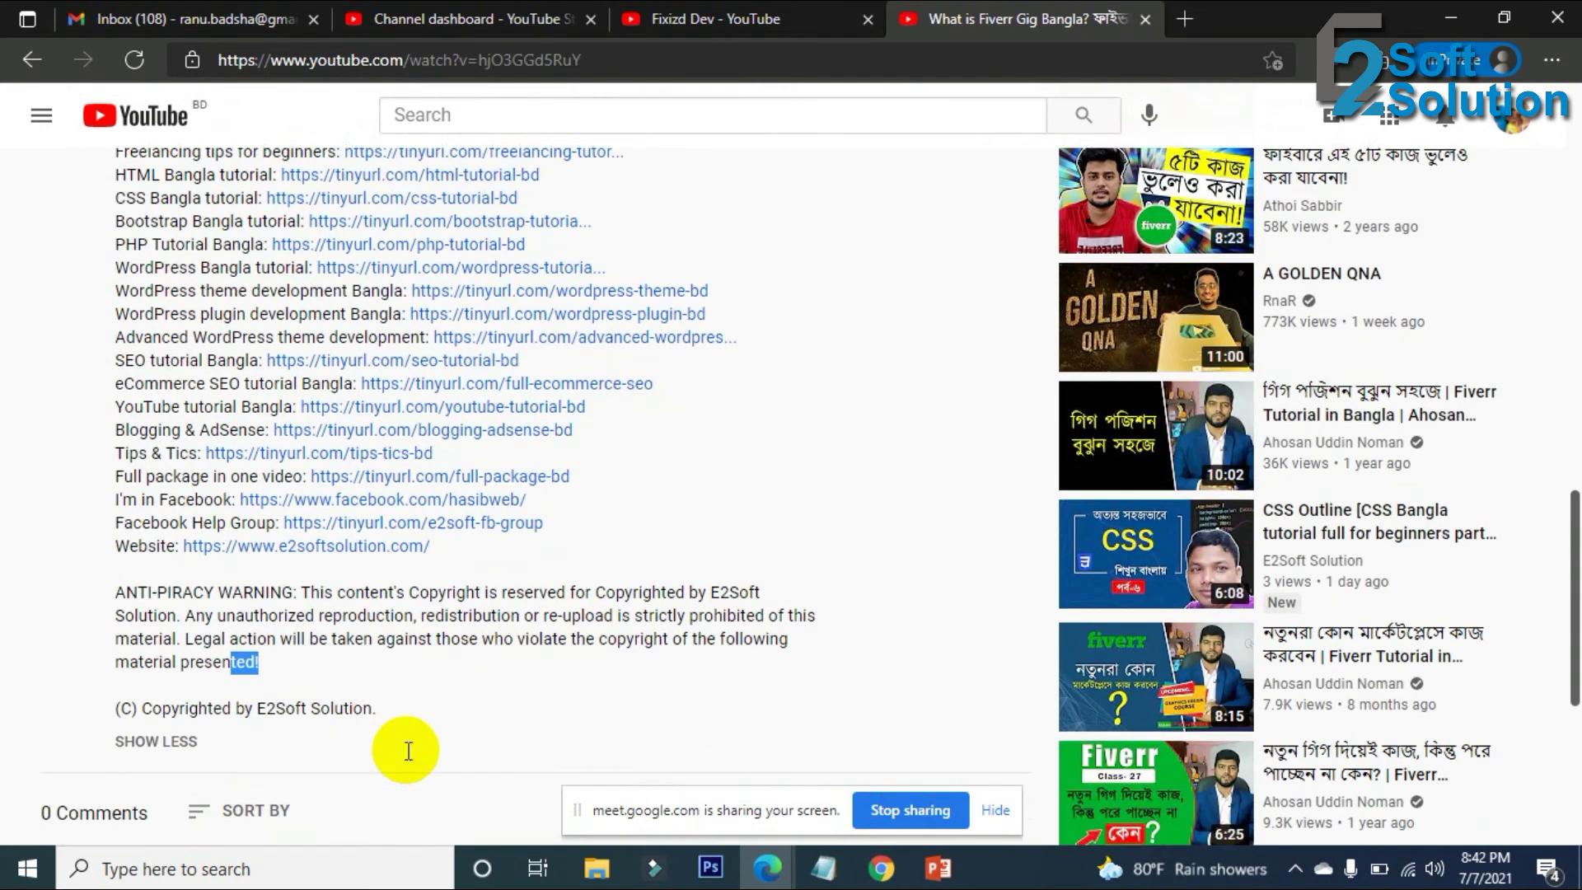
Copy the video's description from the "Freelancing tips for beginners" link through the copyright line into the default upload description.
left_click_drag(407, 590, 175, 371)
scroll(191, 525, "up", 3)
scroll(135, 226, "up", 2)
scroll(406, 353, "up", 7)
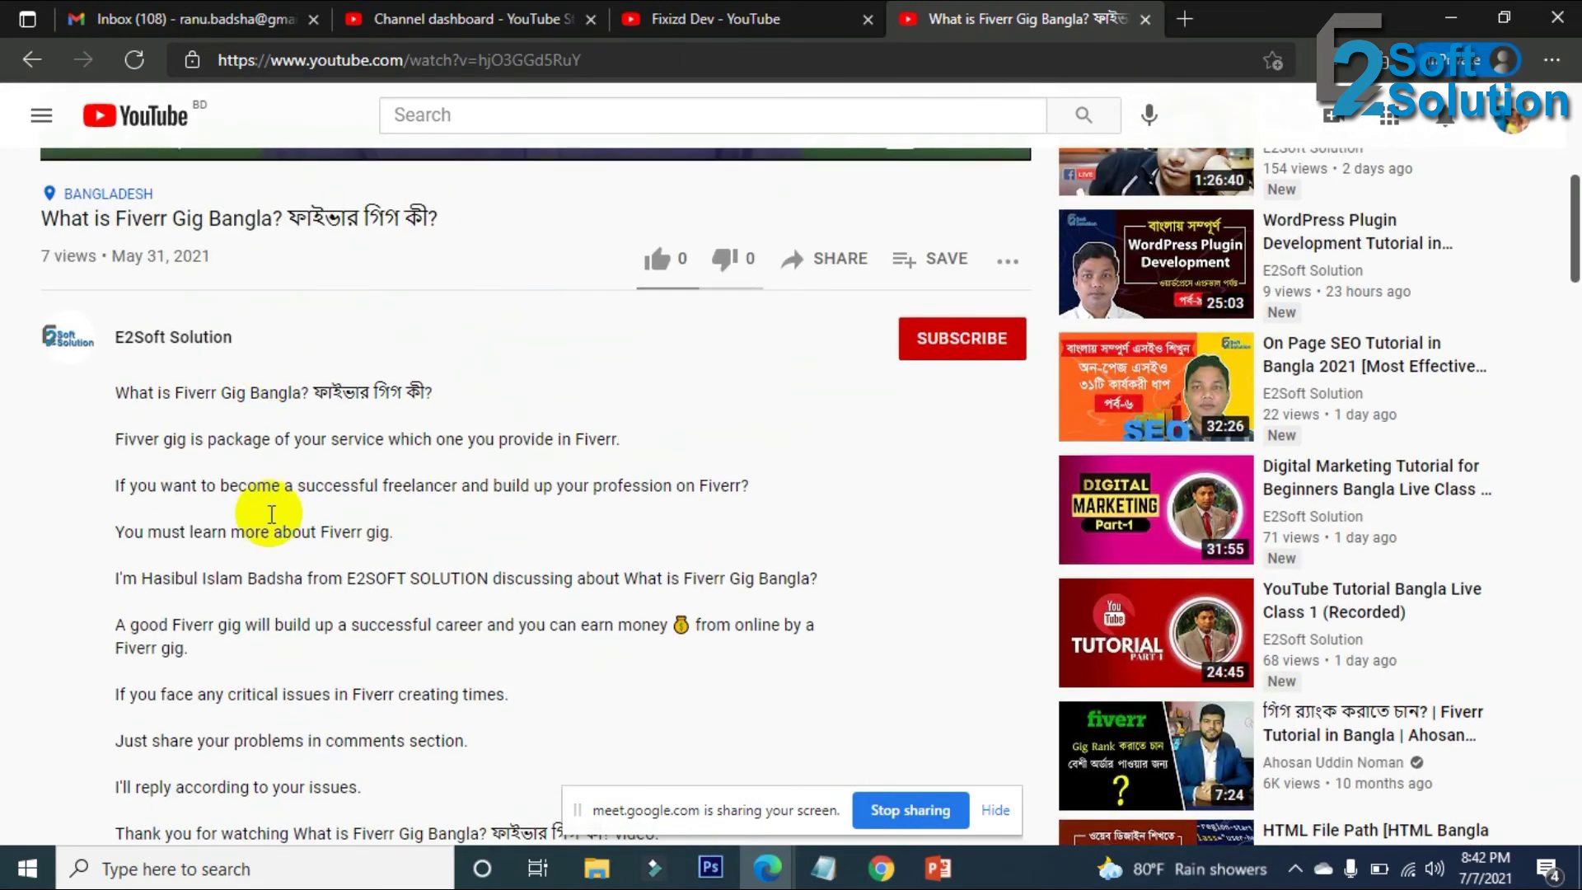
scroll(250, 585, "down", 7)
scroll(259, 580, "down", 3)
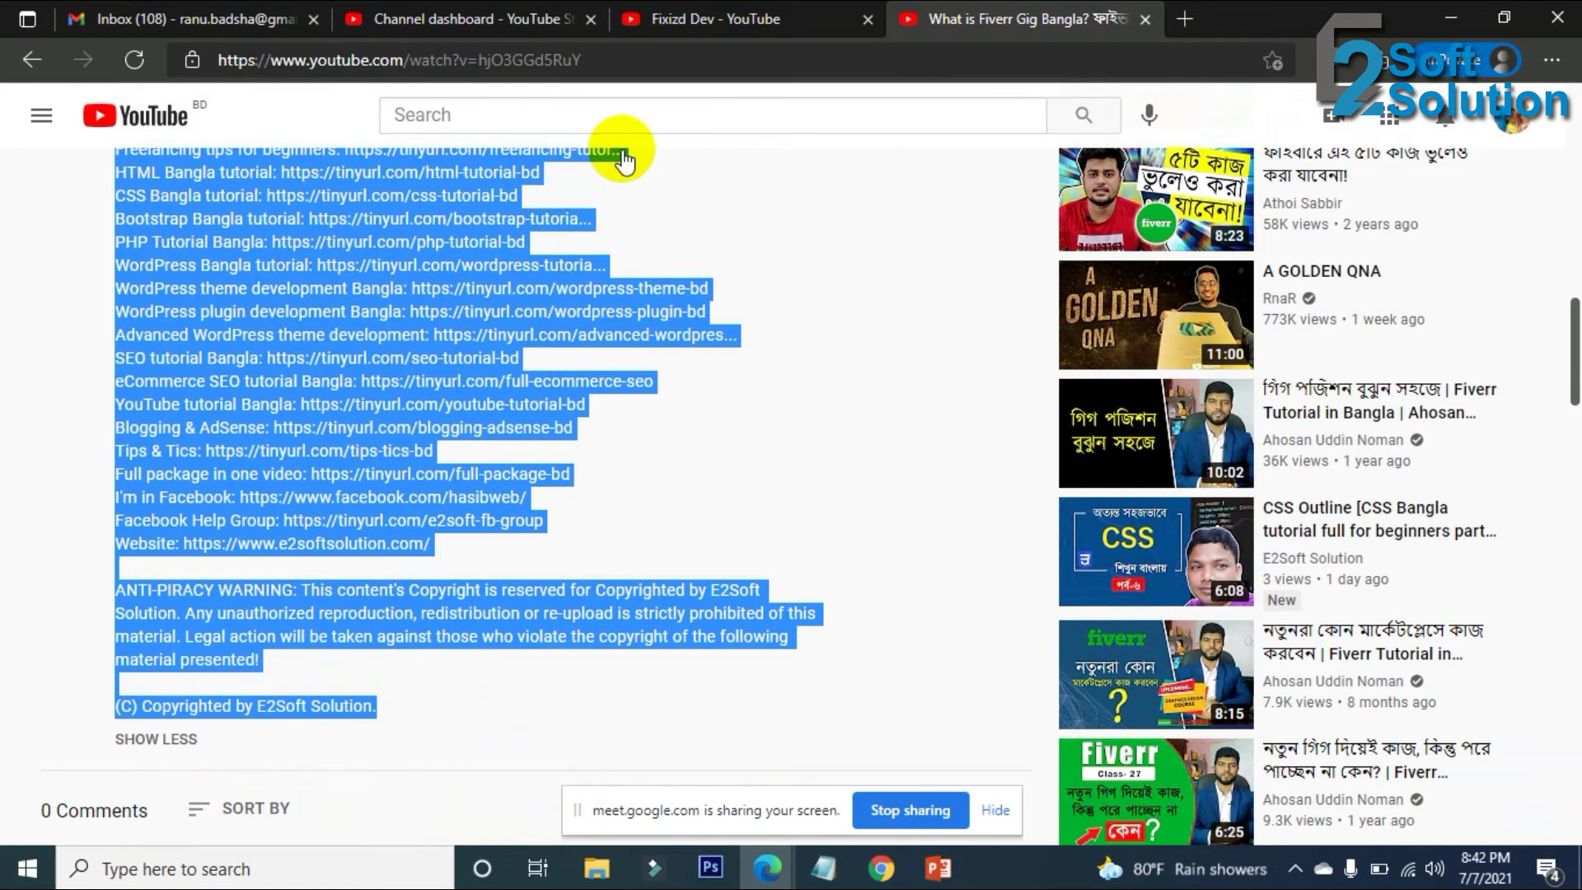
left_click(659, 18)
left_click(512, 18)
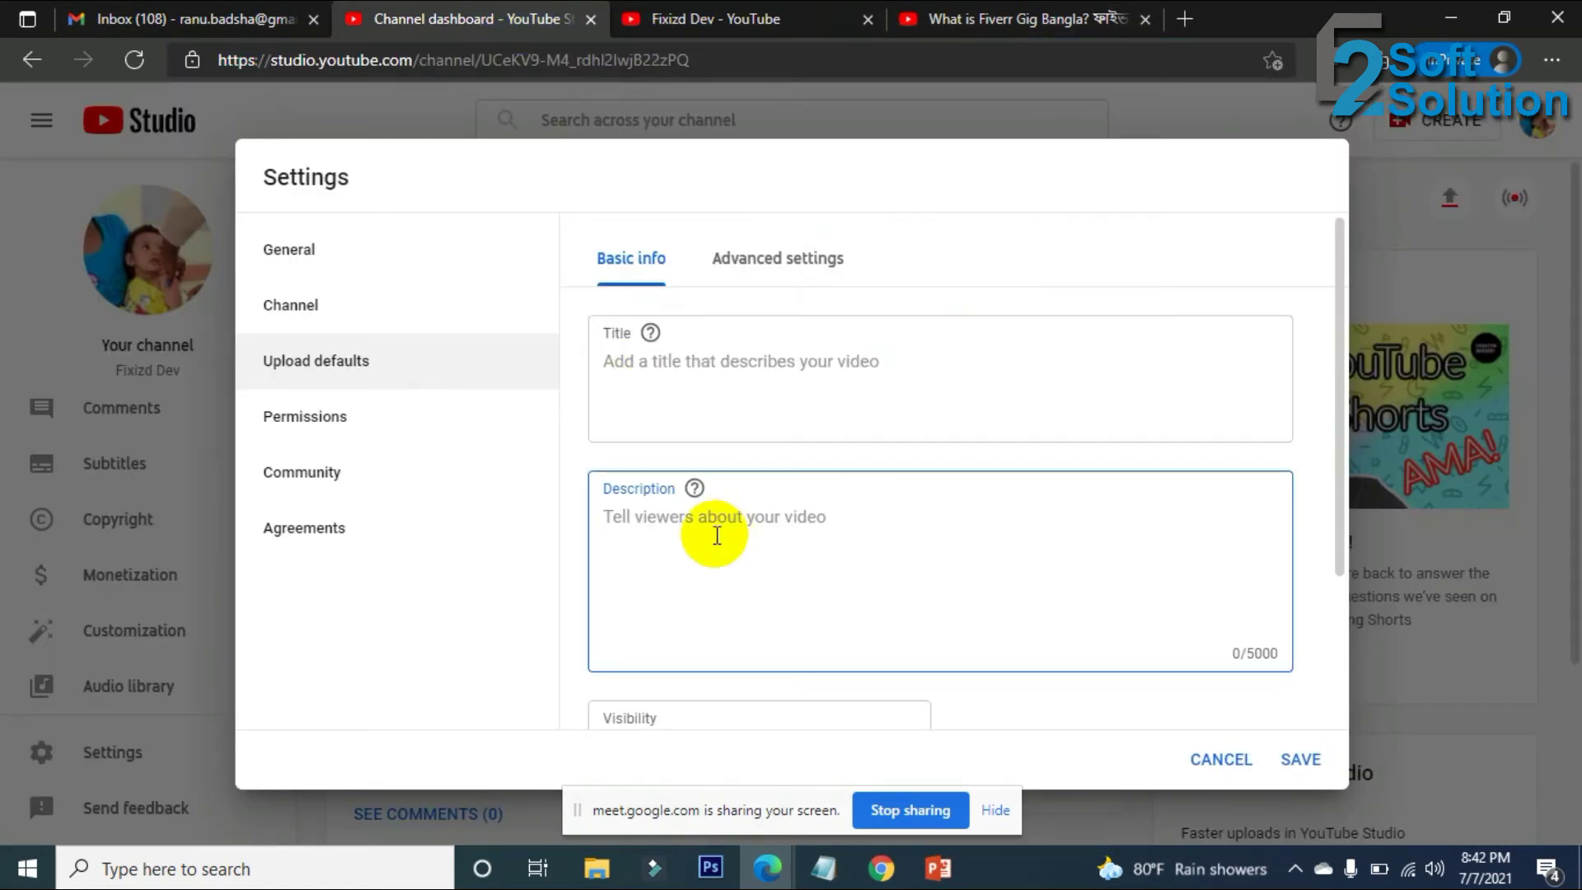
key("ctrl+v")
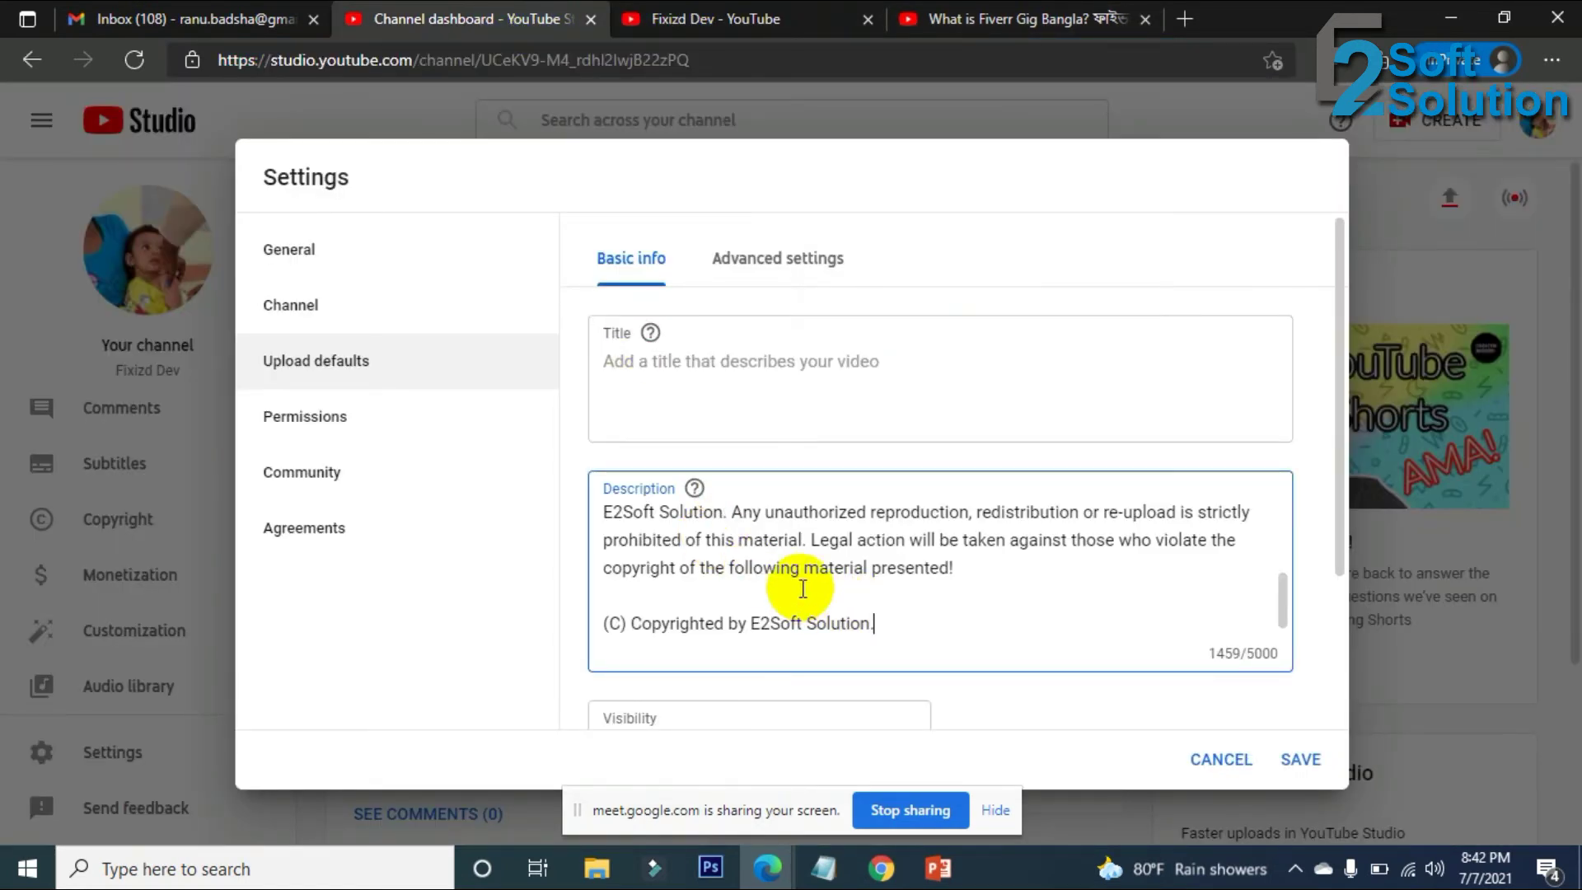
scroll(803, 588, "up", 1)
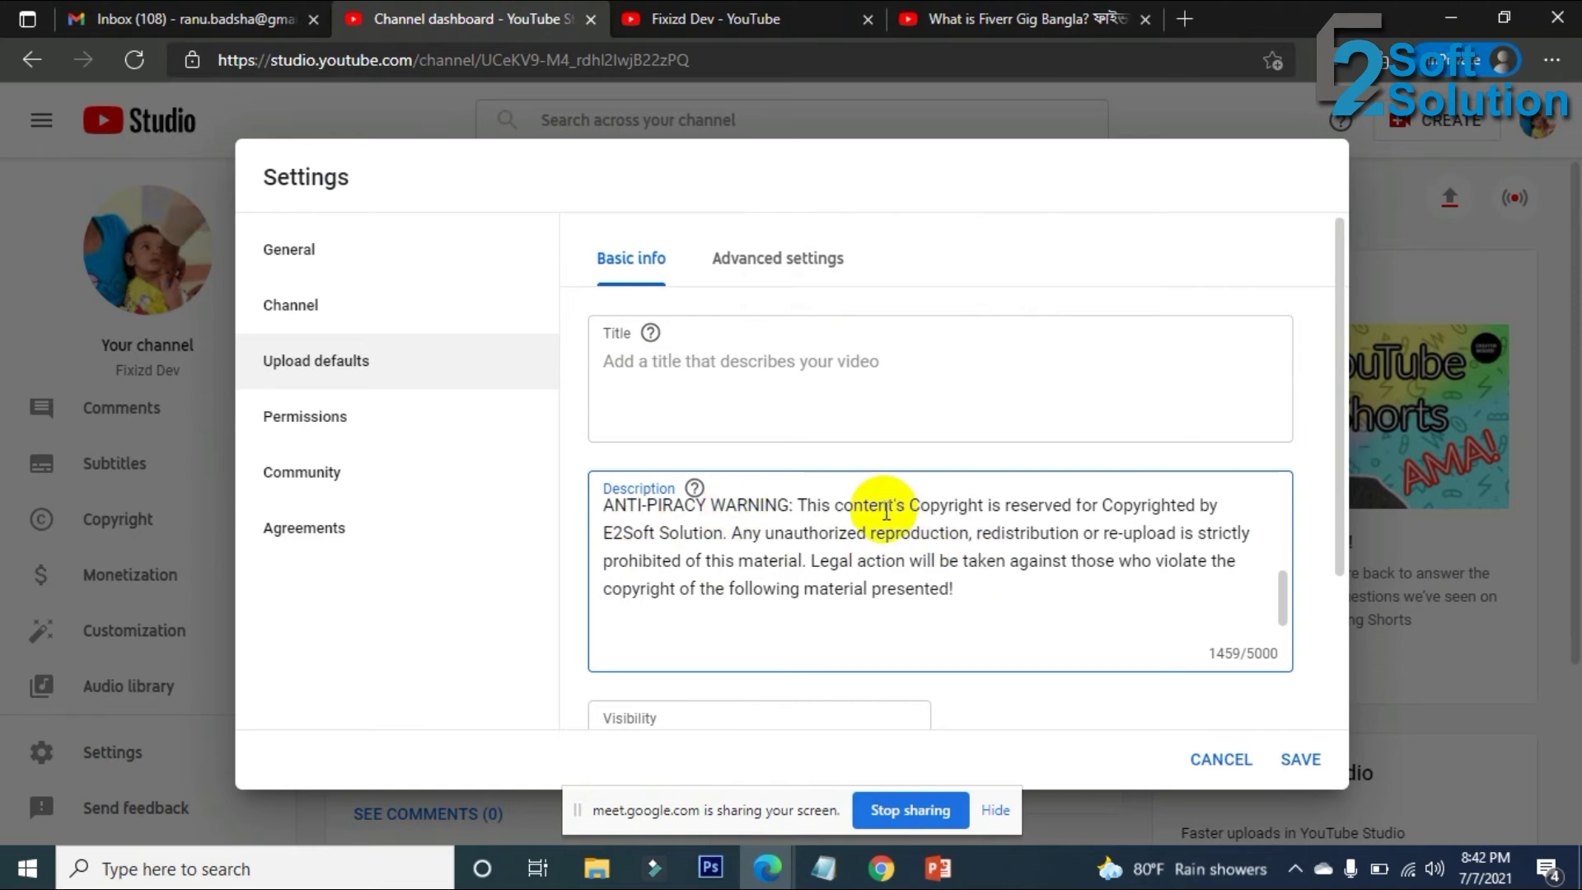
scroll(1004, 595, "up", 5)
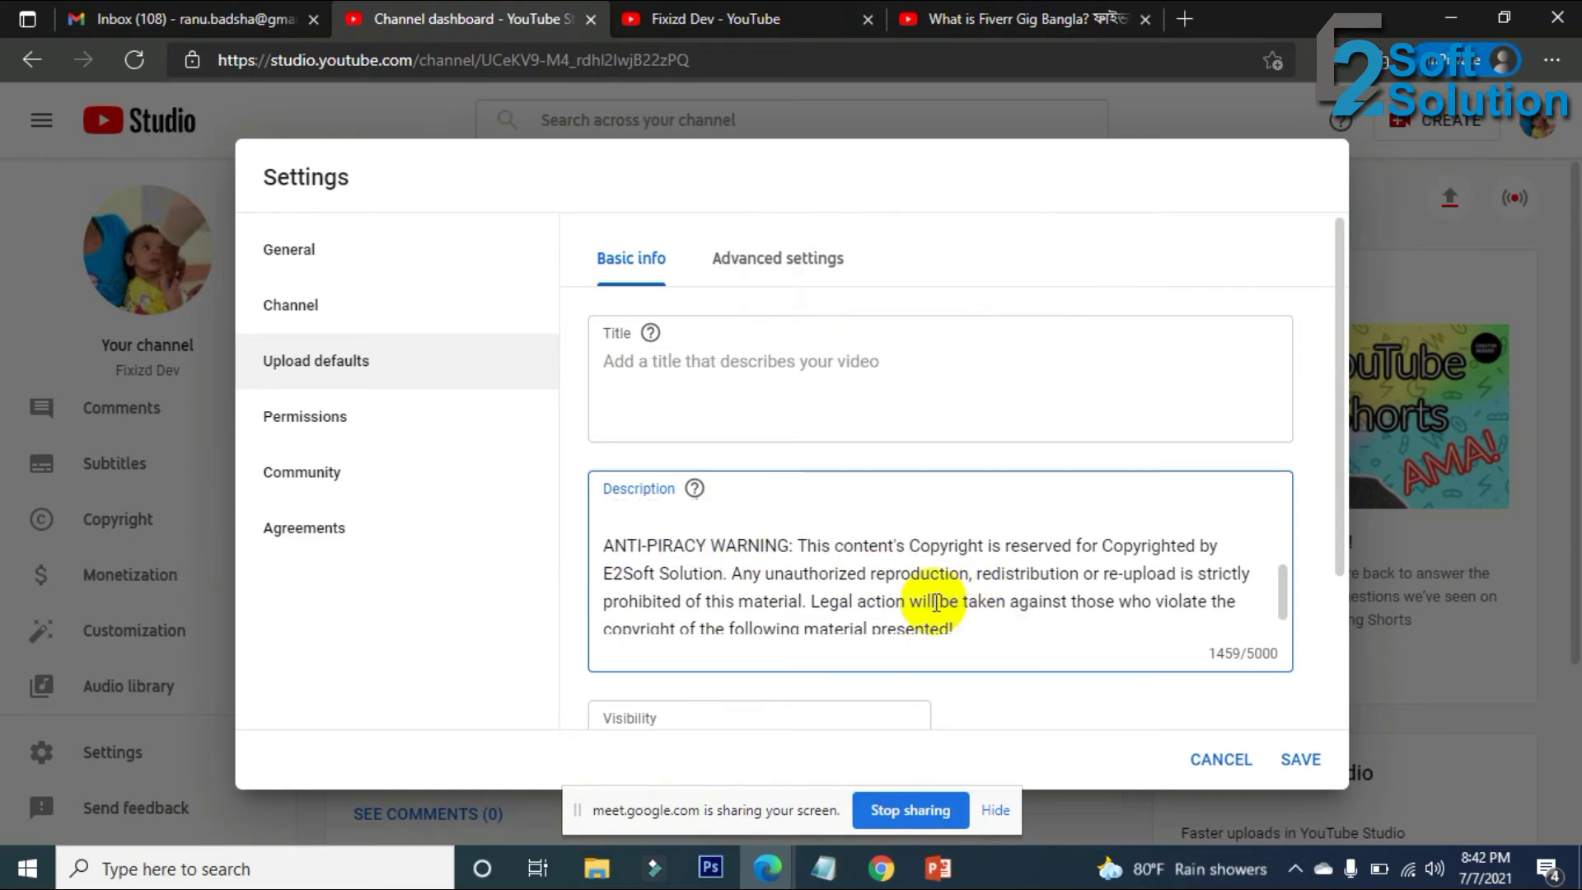
scroll(868, 569, "up", 2)
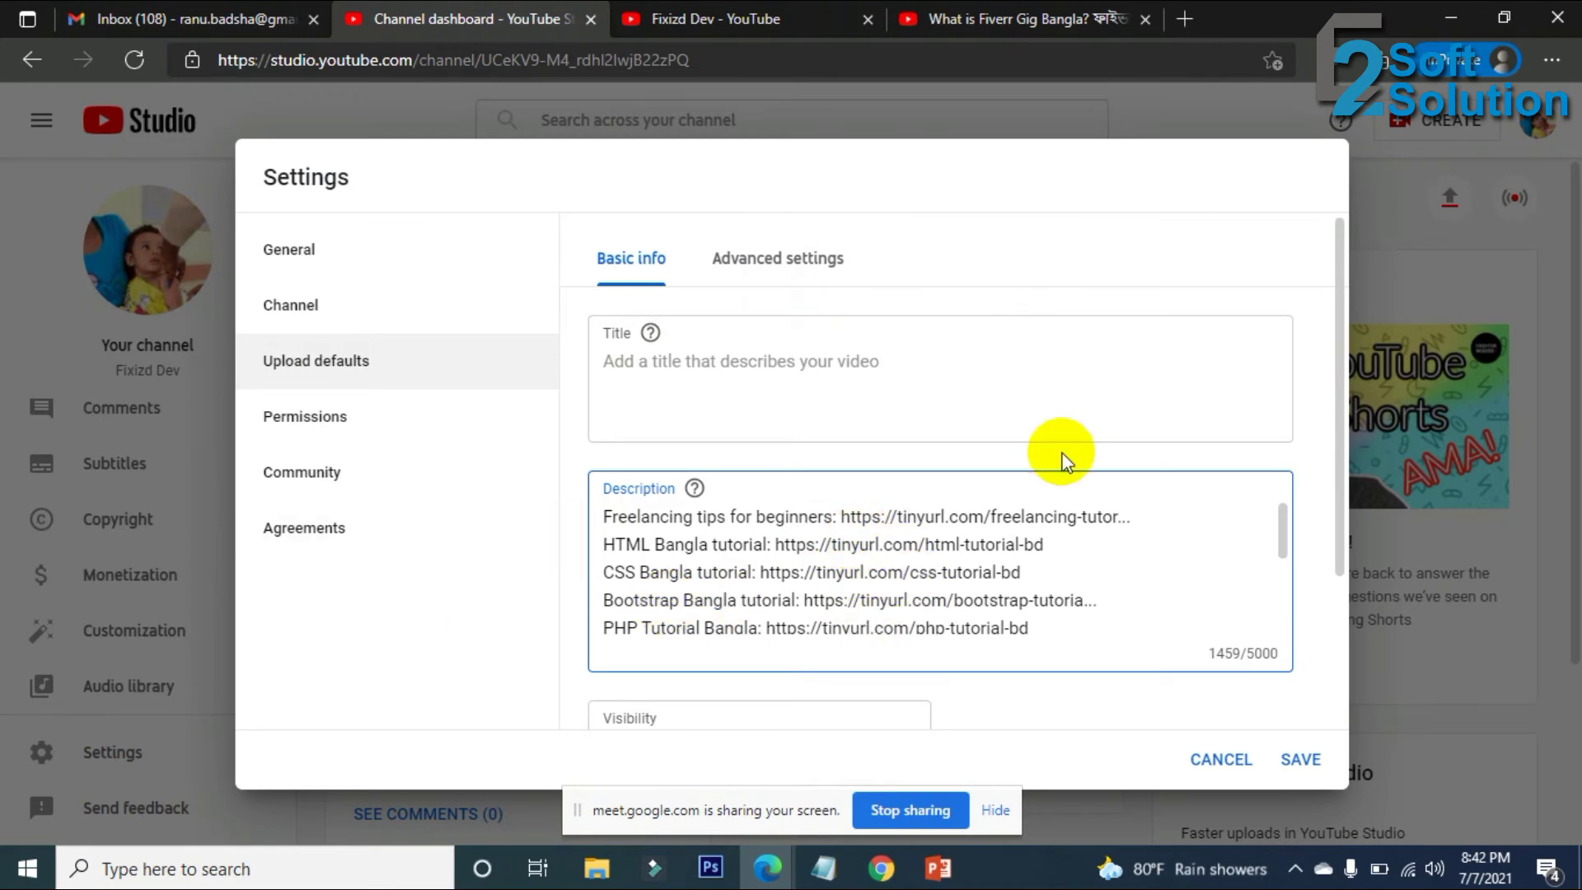
Set the default upload visibility to Private.
scroll(1024, 506, "down", 3)
scroll(1145, 659, "down", 3)
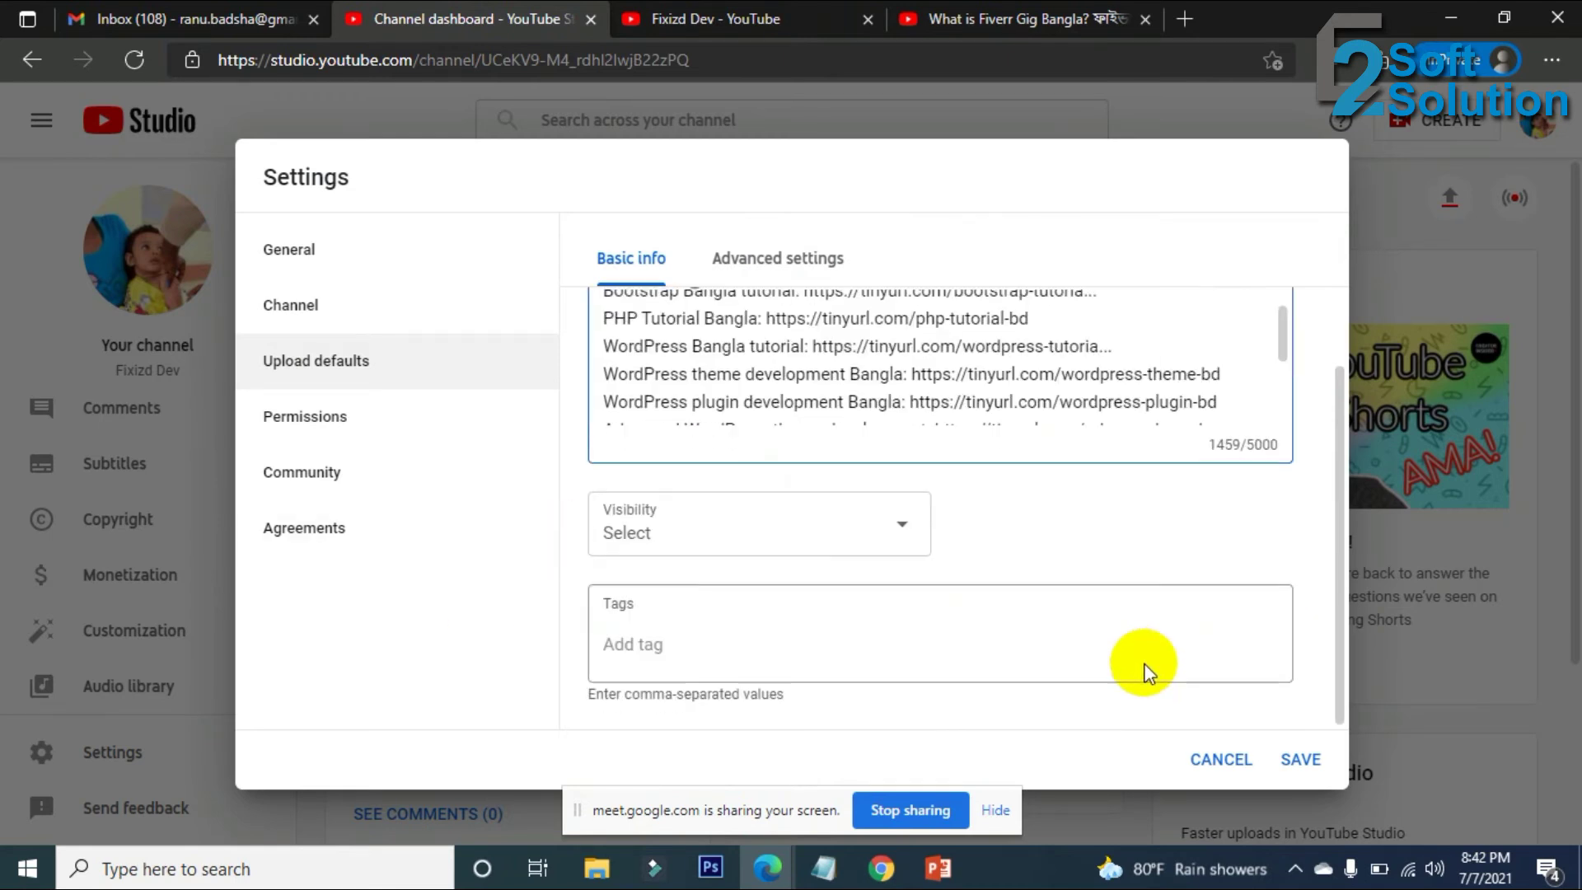
left_click(828, 534)
left_click(731, 571)
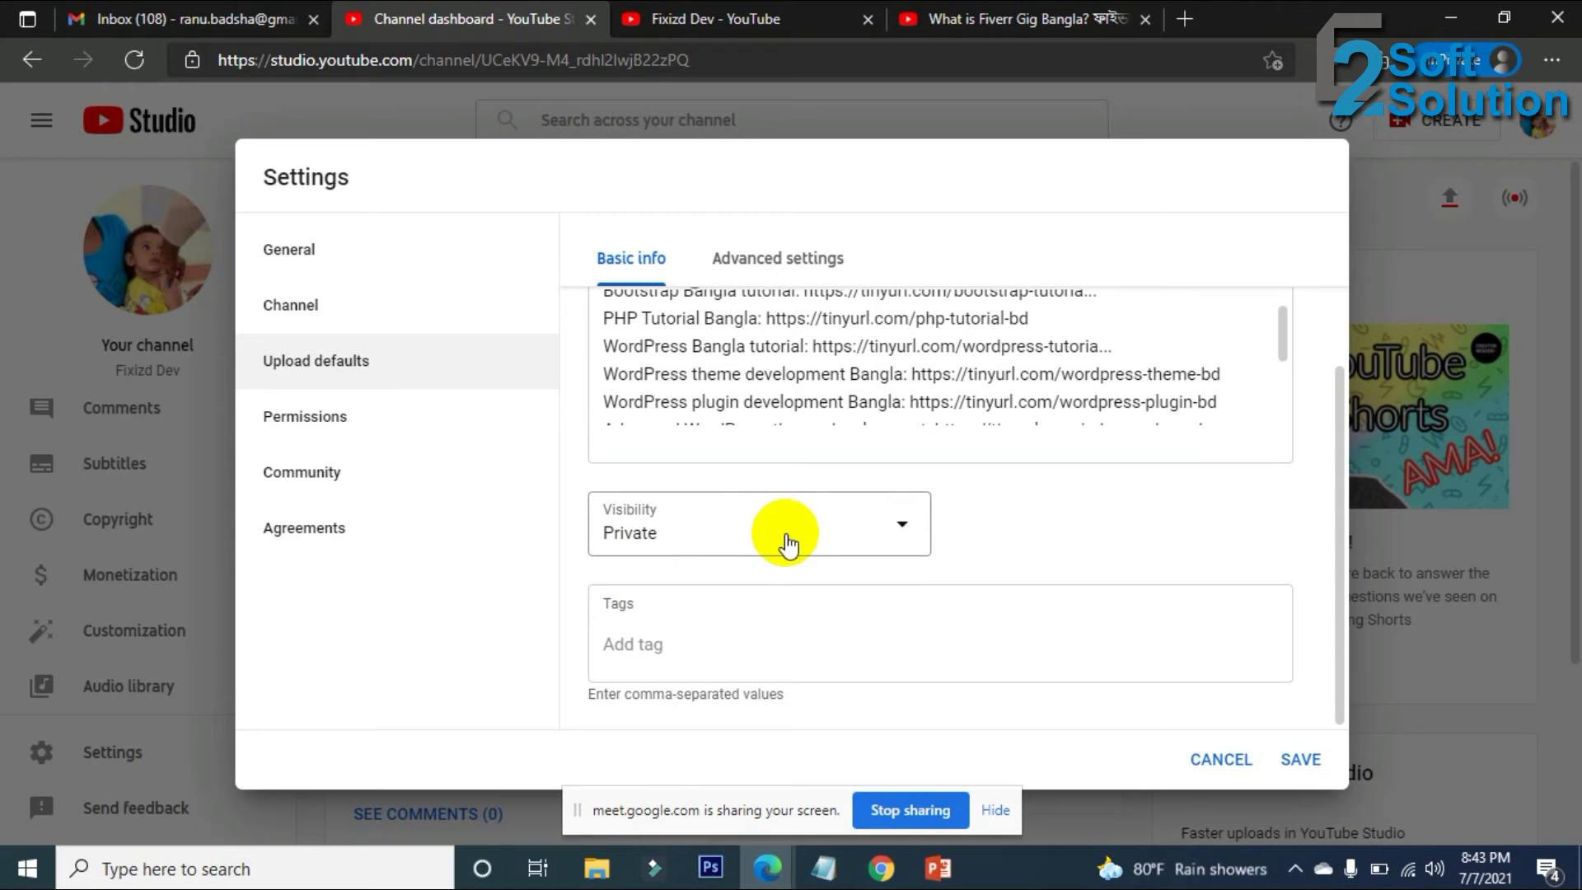
scroll(699, 664, "up", 3)
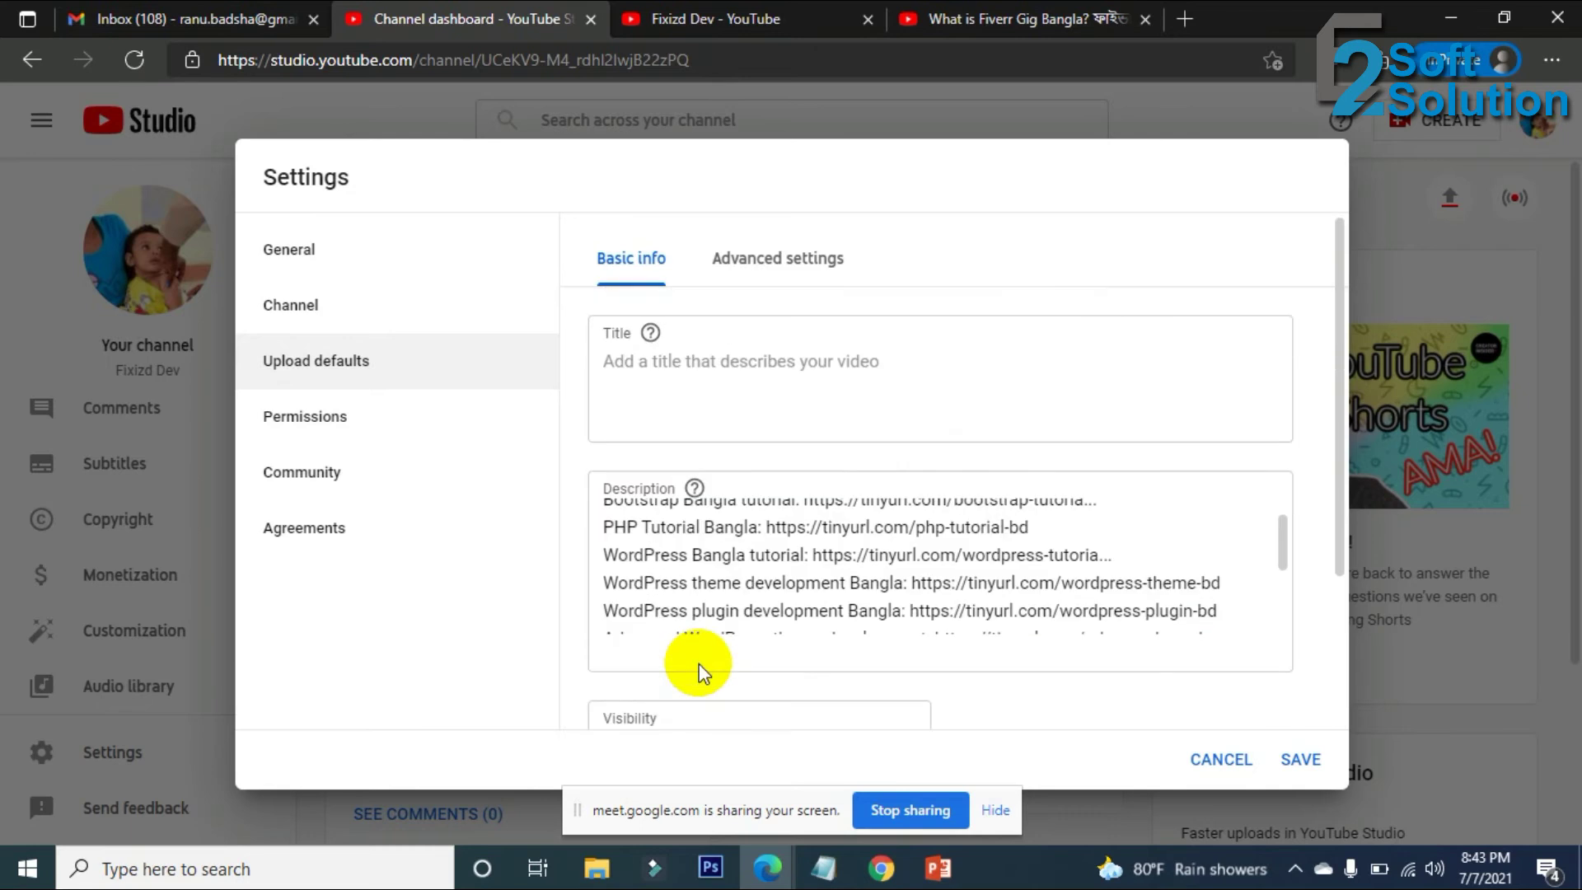
scroll(701, 626, "up", 1)
scroll(697, 420, "down", 3)
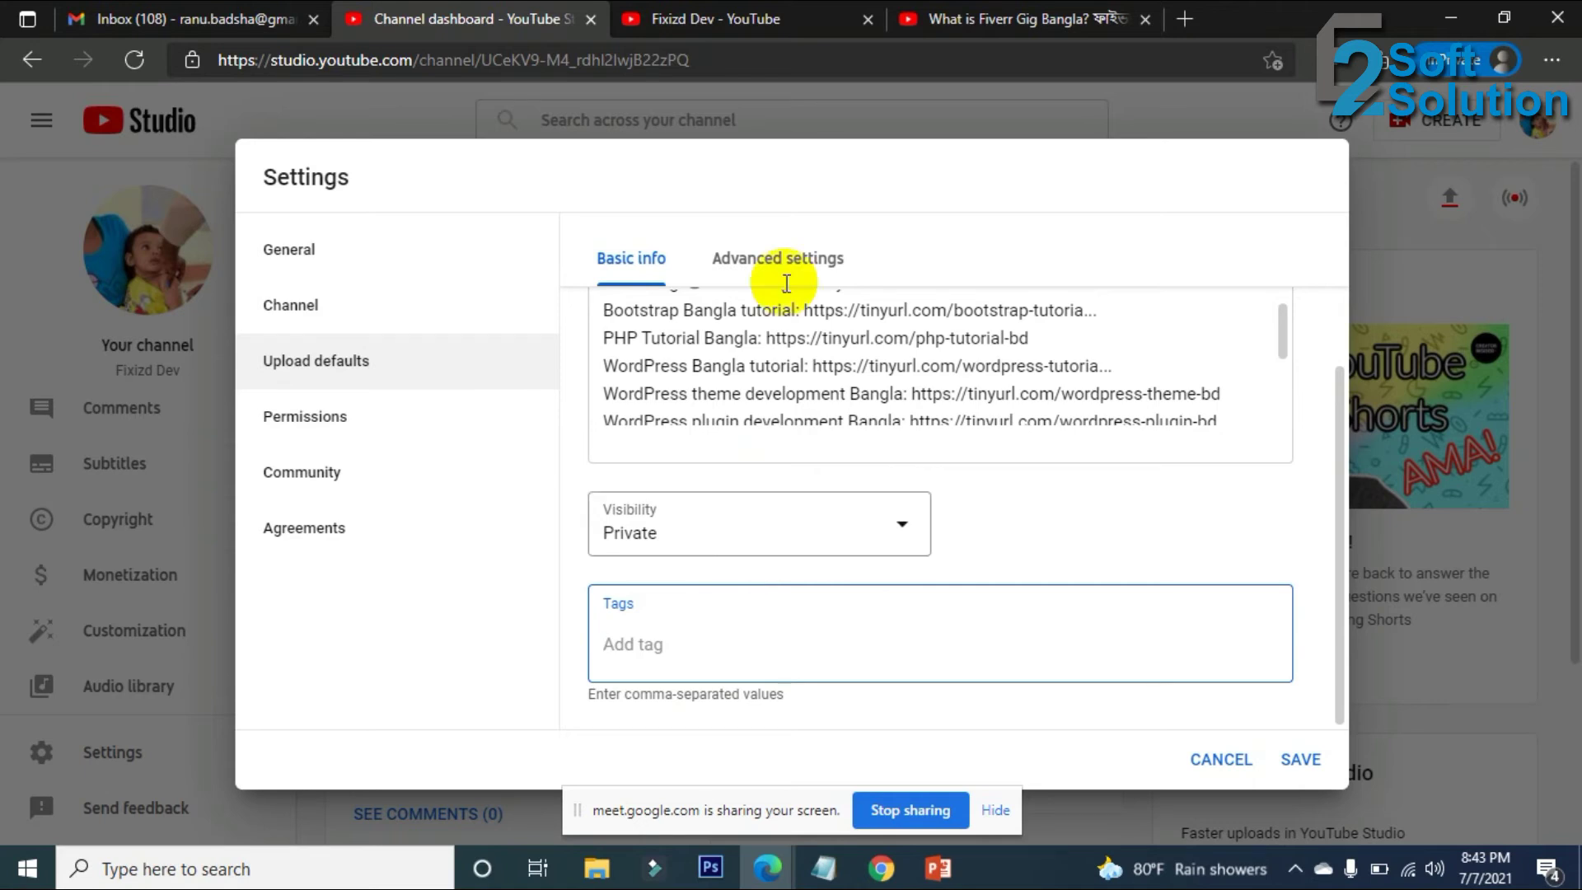
Copy the channel name from the public channel page and add Fixizd Dev as a default upload tag.
left_click(748, 21)
left_click_drag(547, 413, 424, 406)
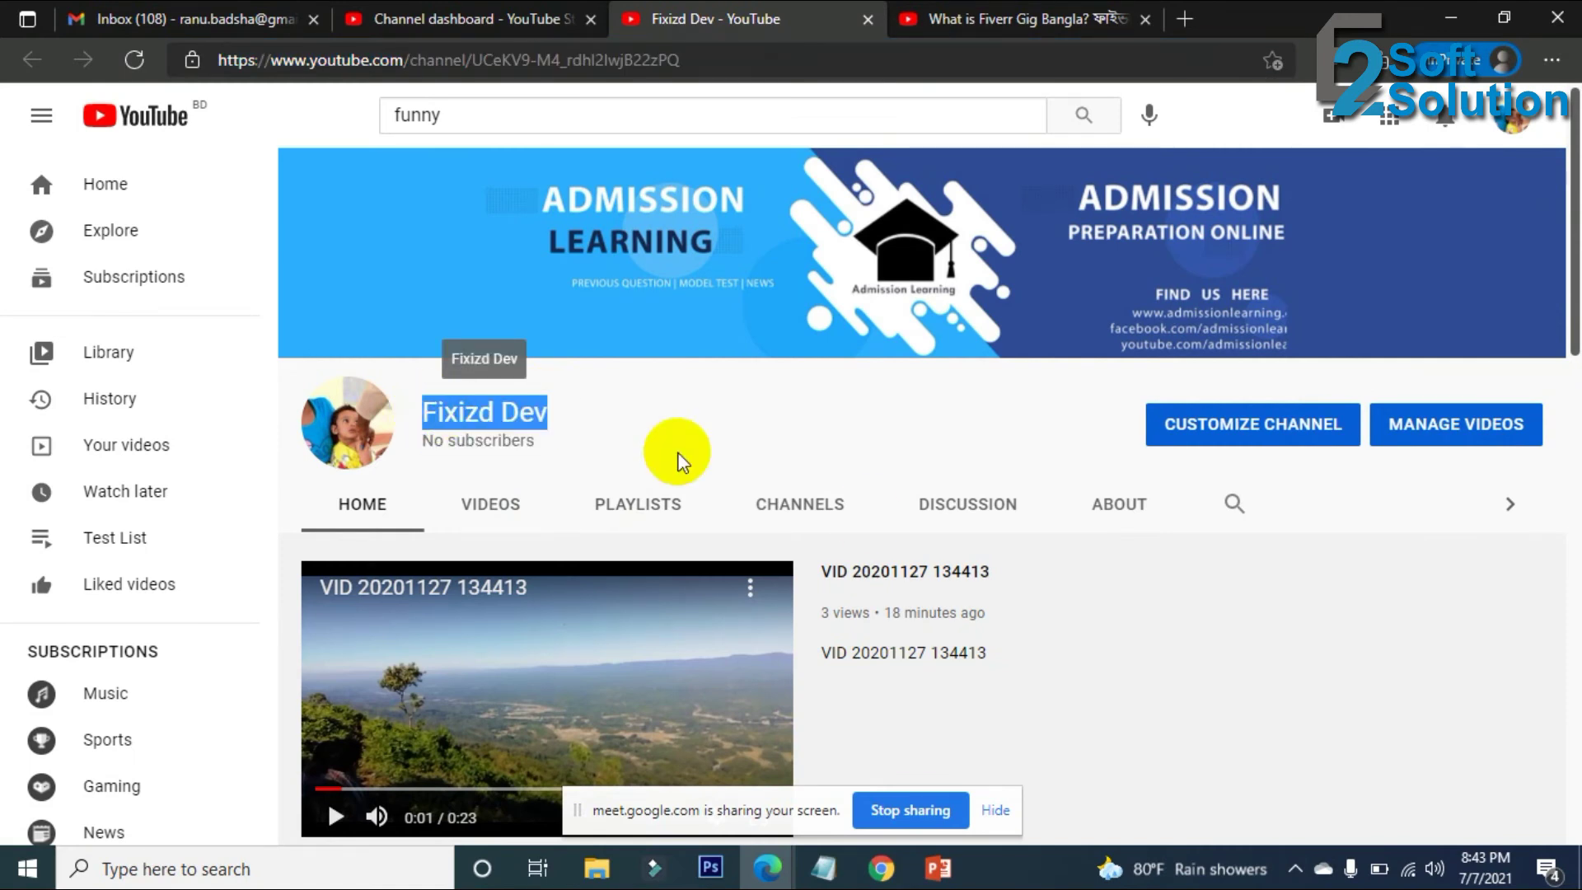
left_click(985, 21)
left_click(724, 12)
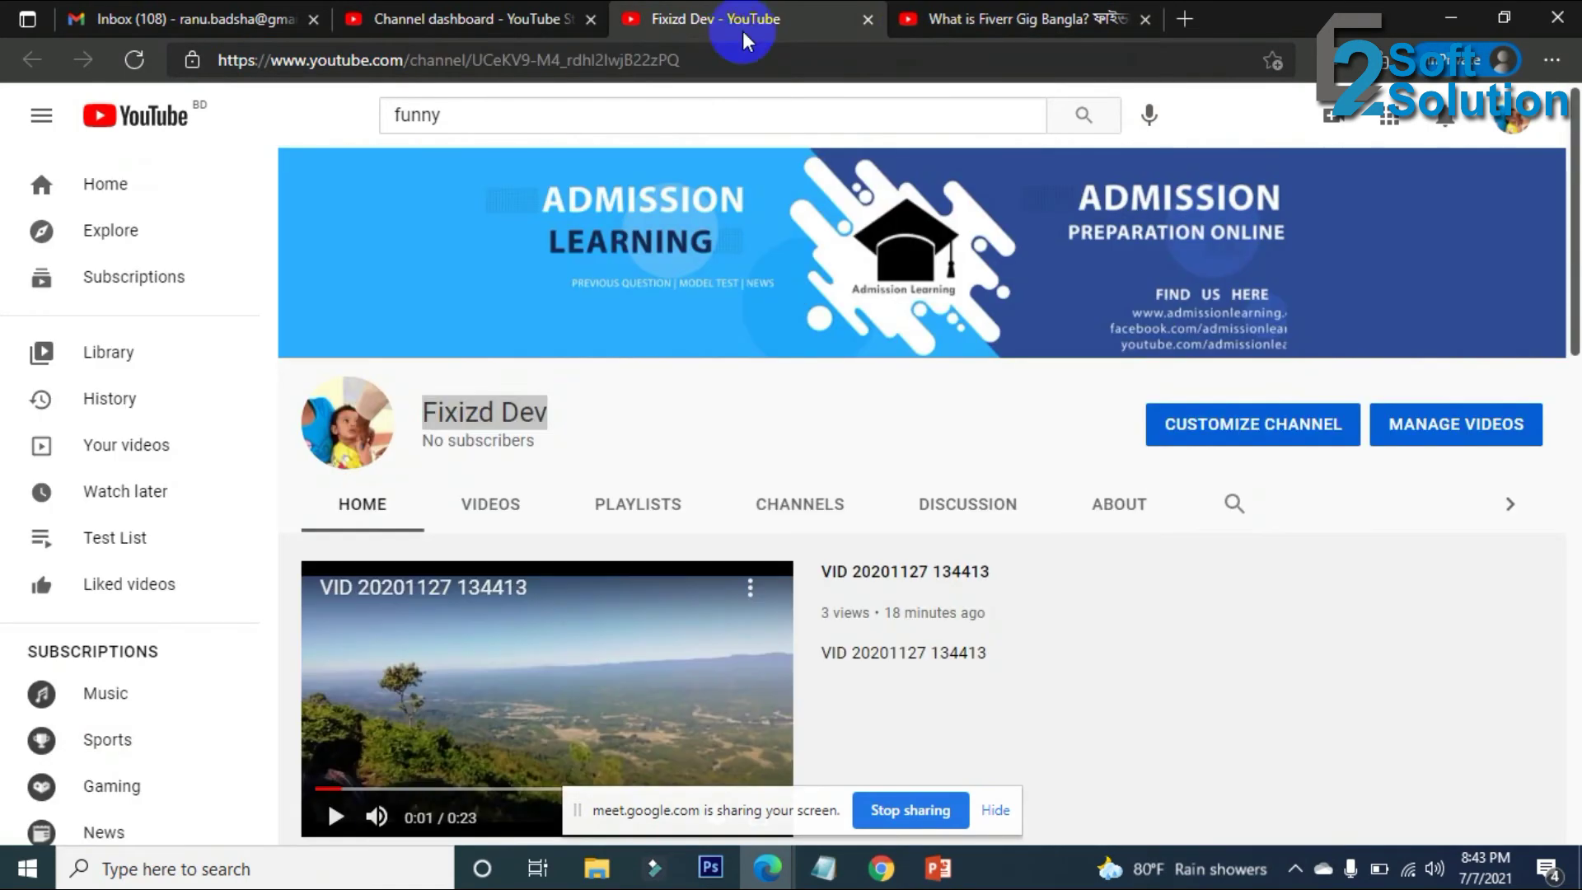
left_click(544, 20)
left_click(672, 620)
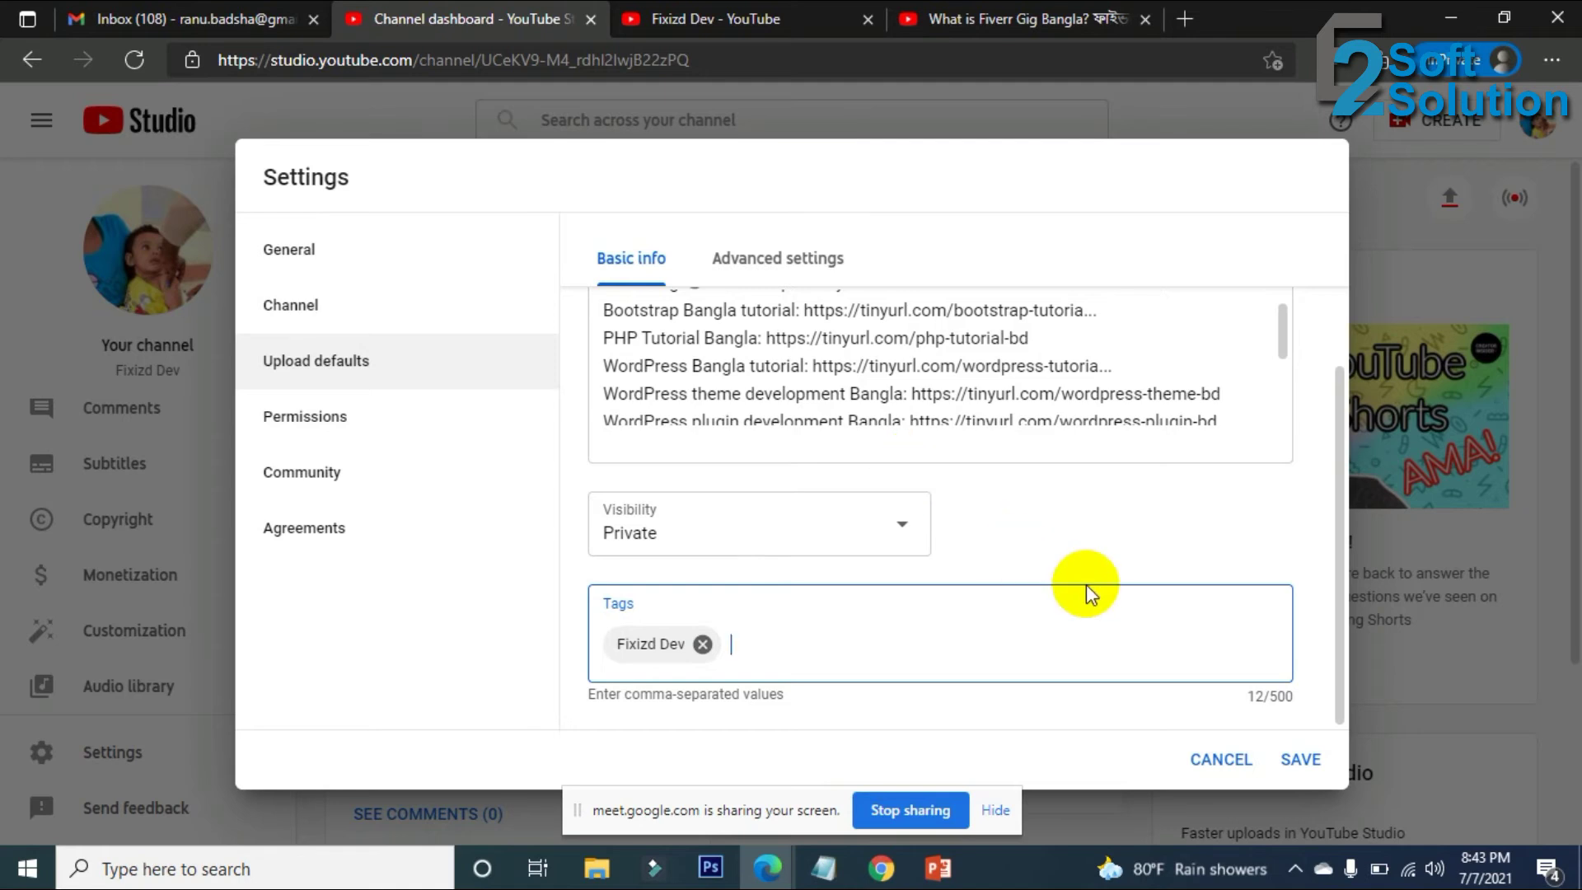
Review the Permissions settings, rechecking the upload defaults in between.
left_click(331, 419)
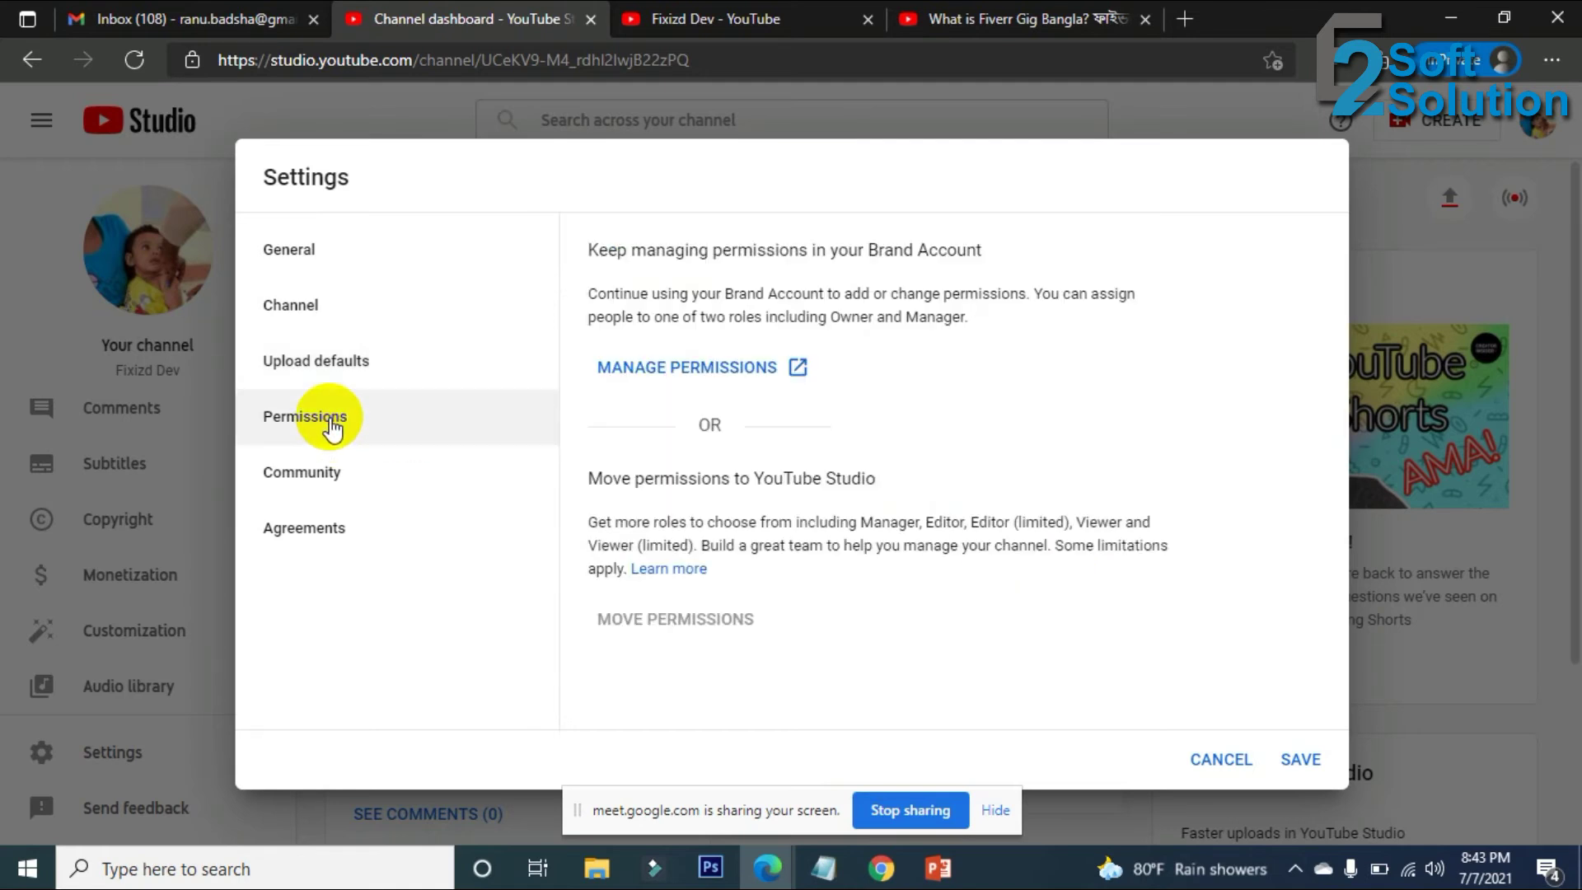
left_click(360, 375)
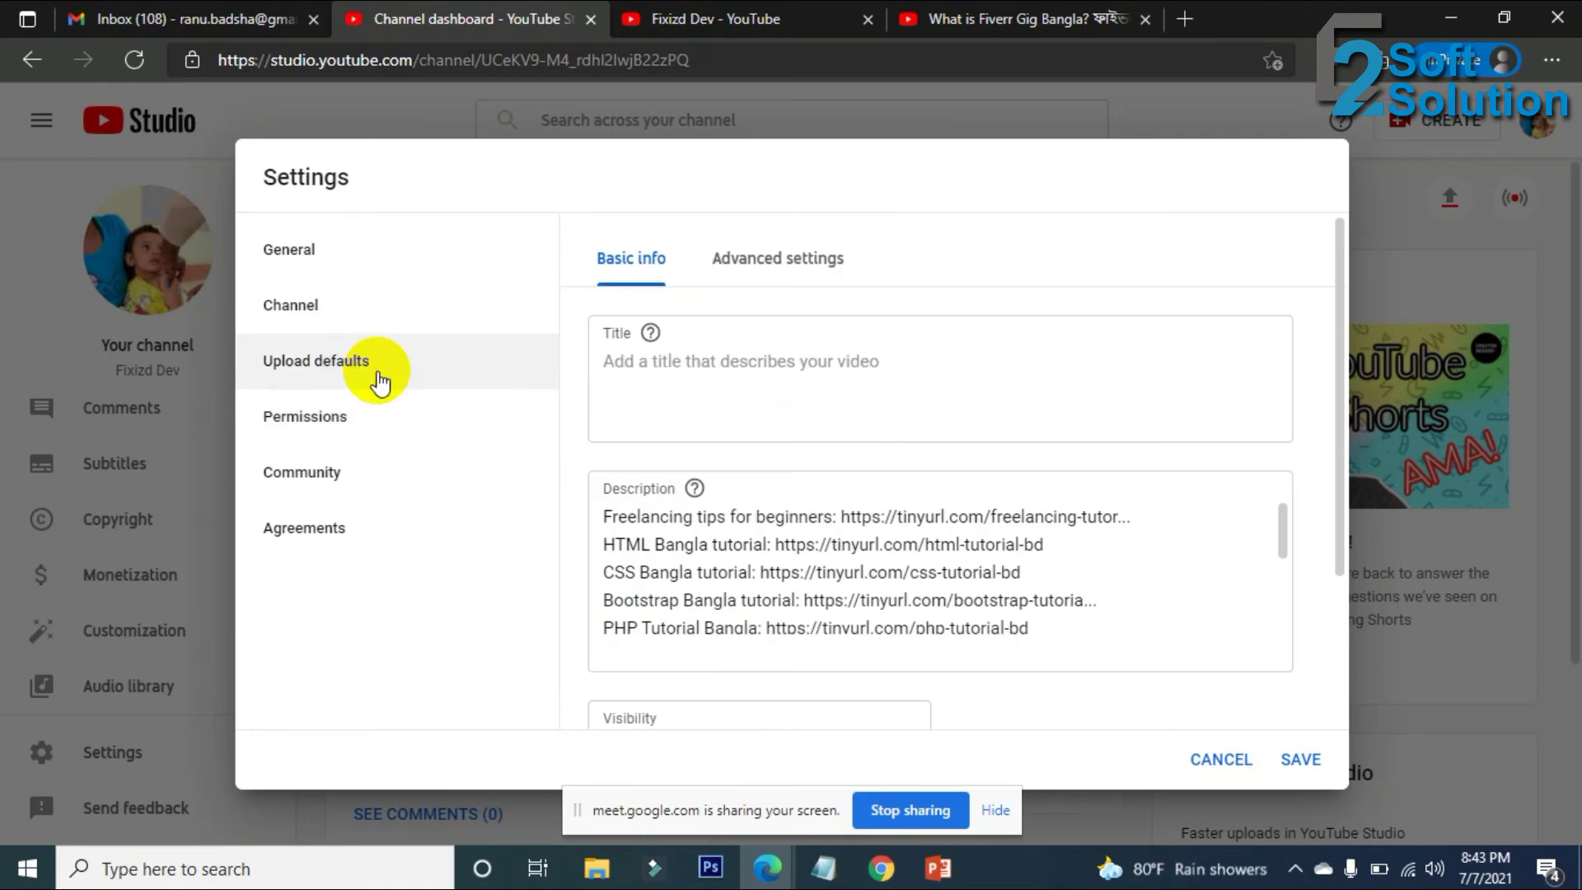
scroll(834, 482, "down", 3)
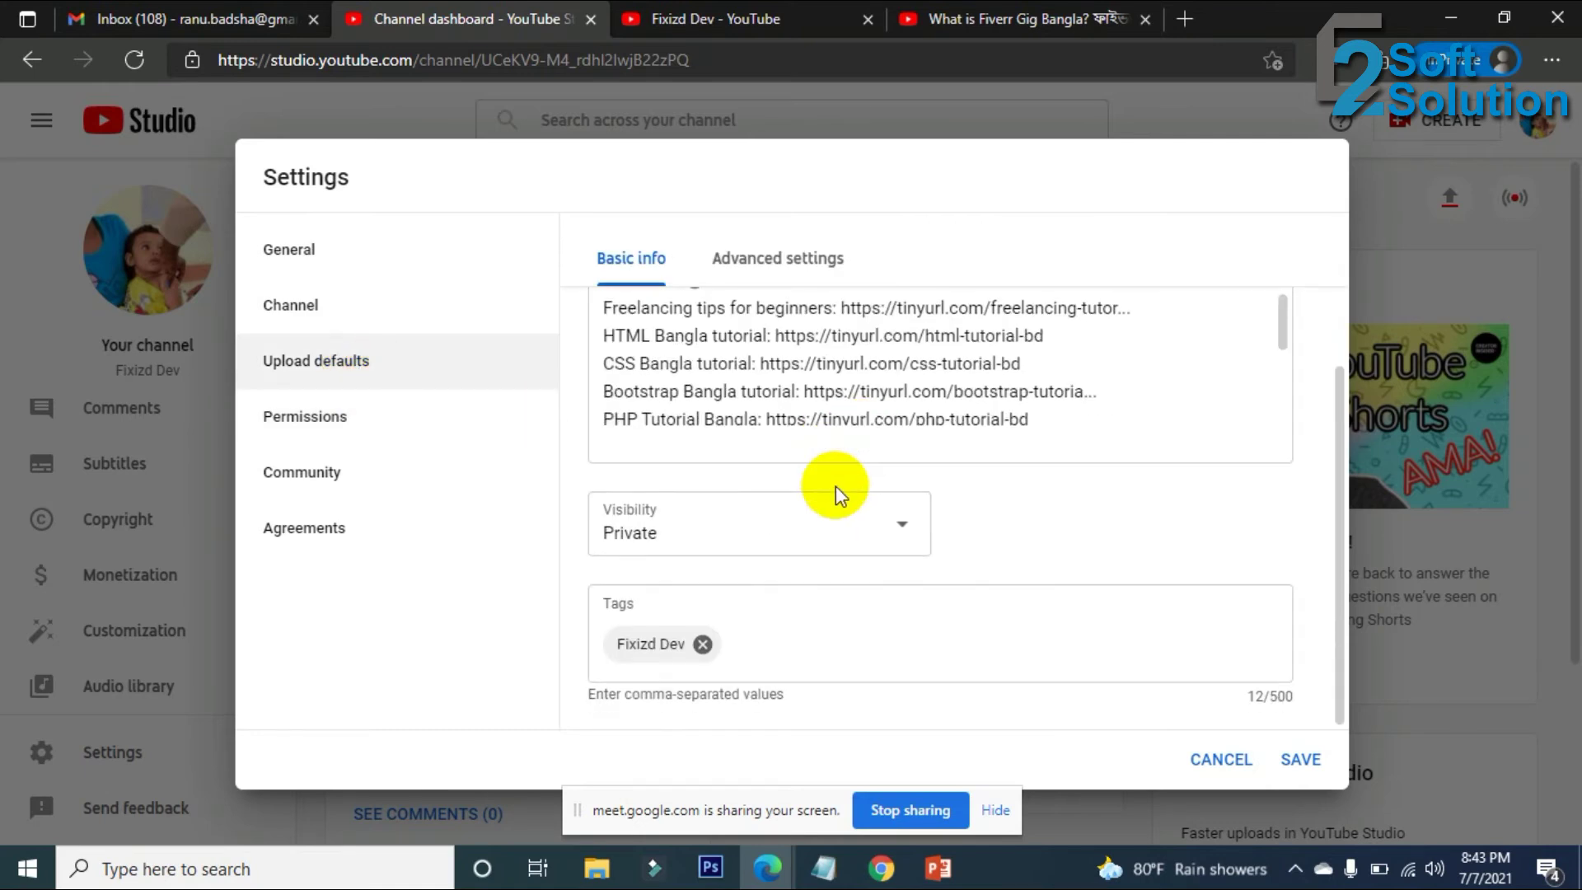
left_click(325, 417)
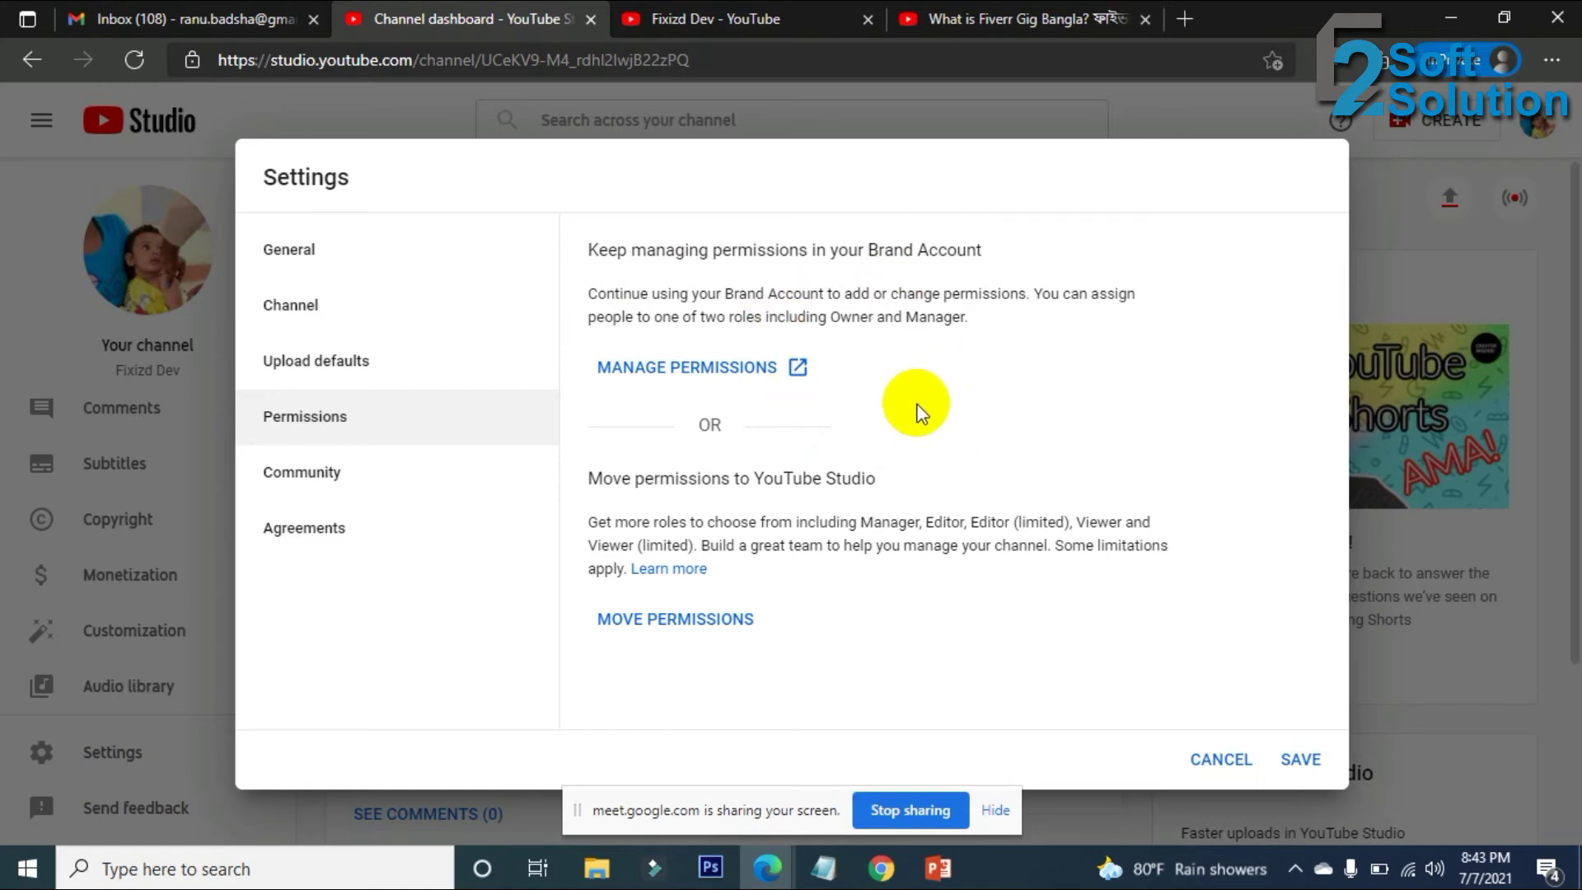
Go through the Community automated filters for moderators, approved users, hidden users and blocked words, and enable Block links.
left_click(334, 477)
left_click(665, 378)
scroll(898, 461, "down", 1)
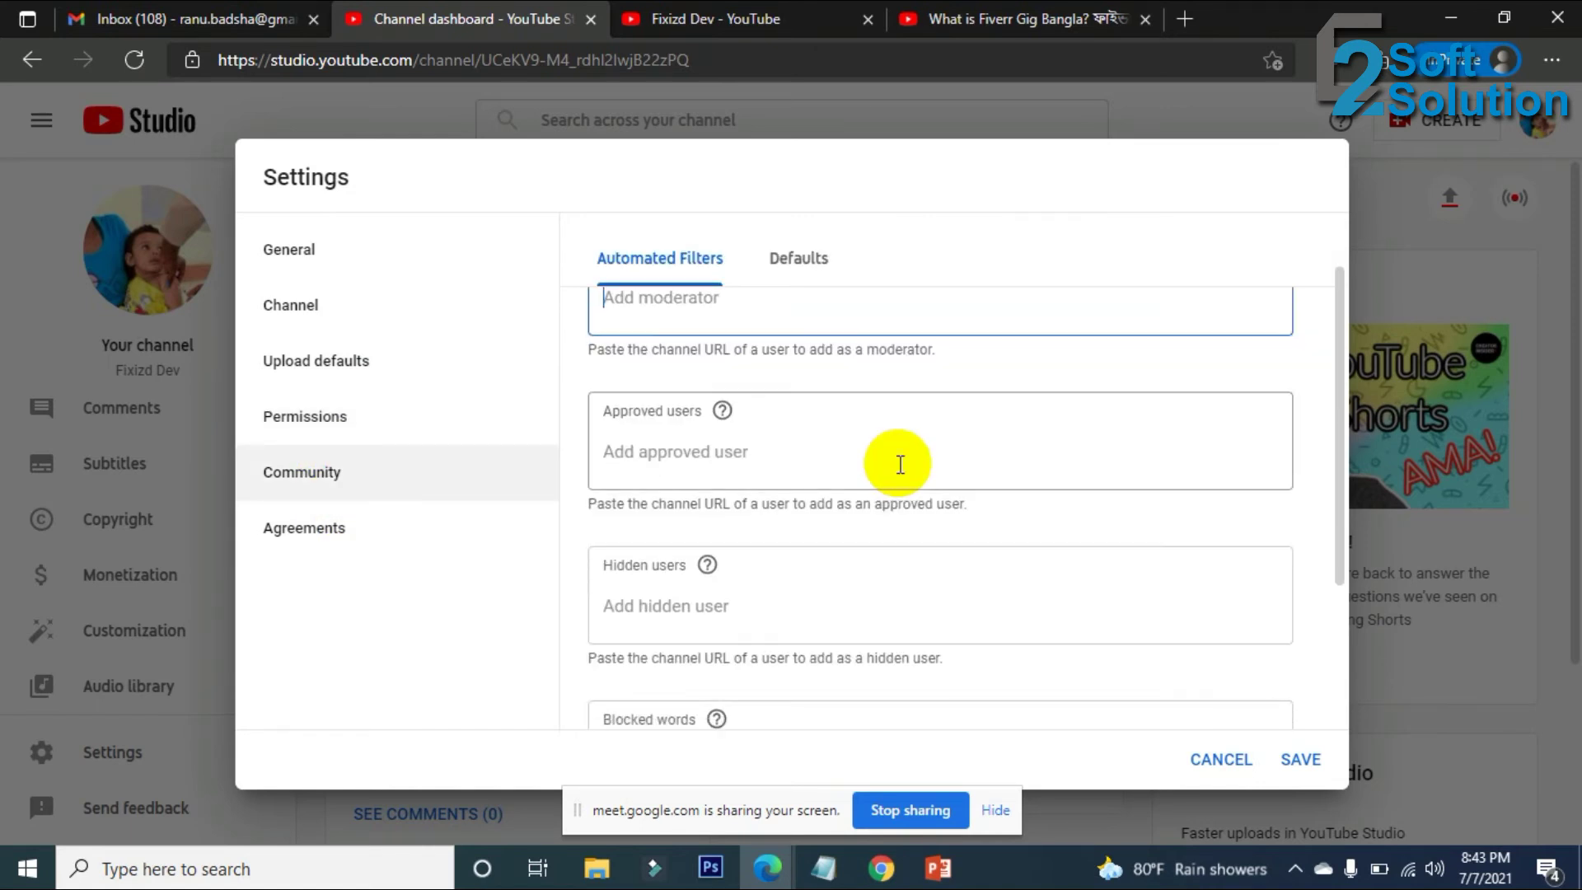
left_click(659, 451)
scroll(767, 469, "down", 2)
left_click(660, 450)
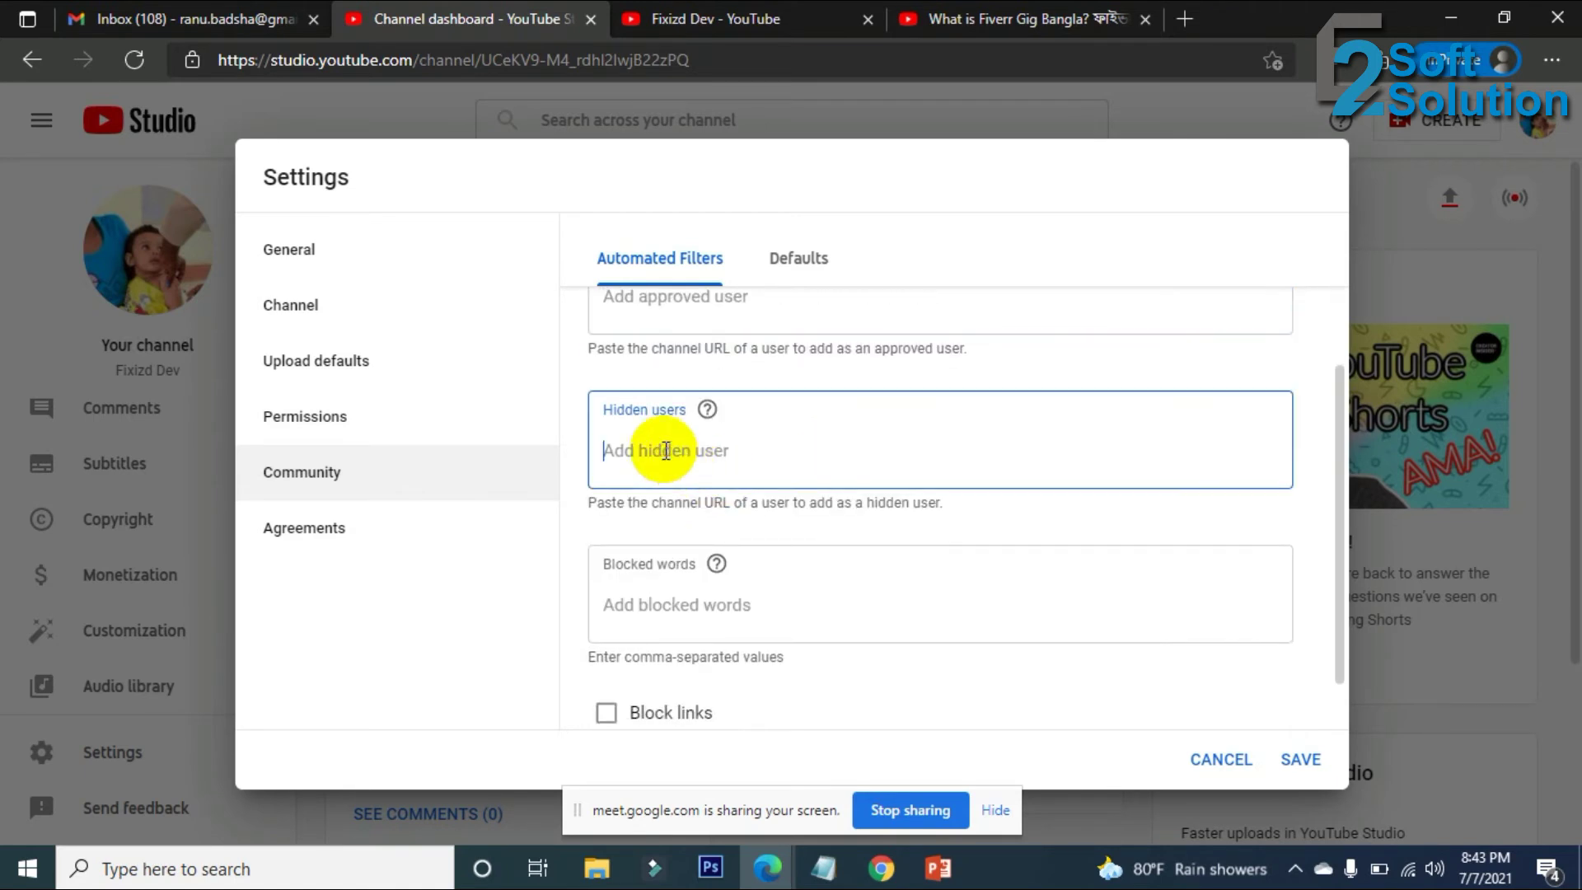
scroll(824, 511, "down", 1)
left_click(664, 551)
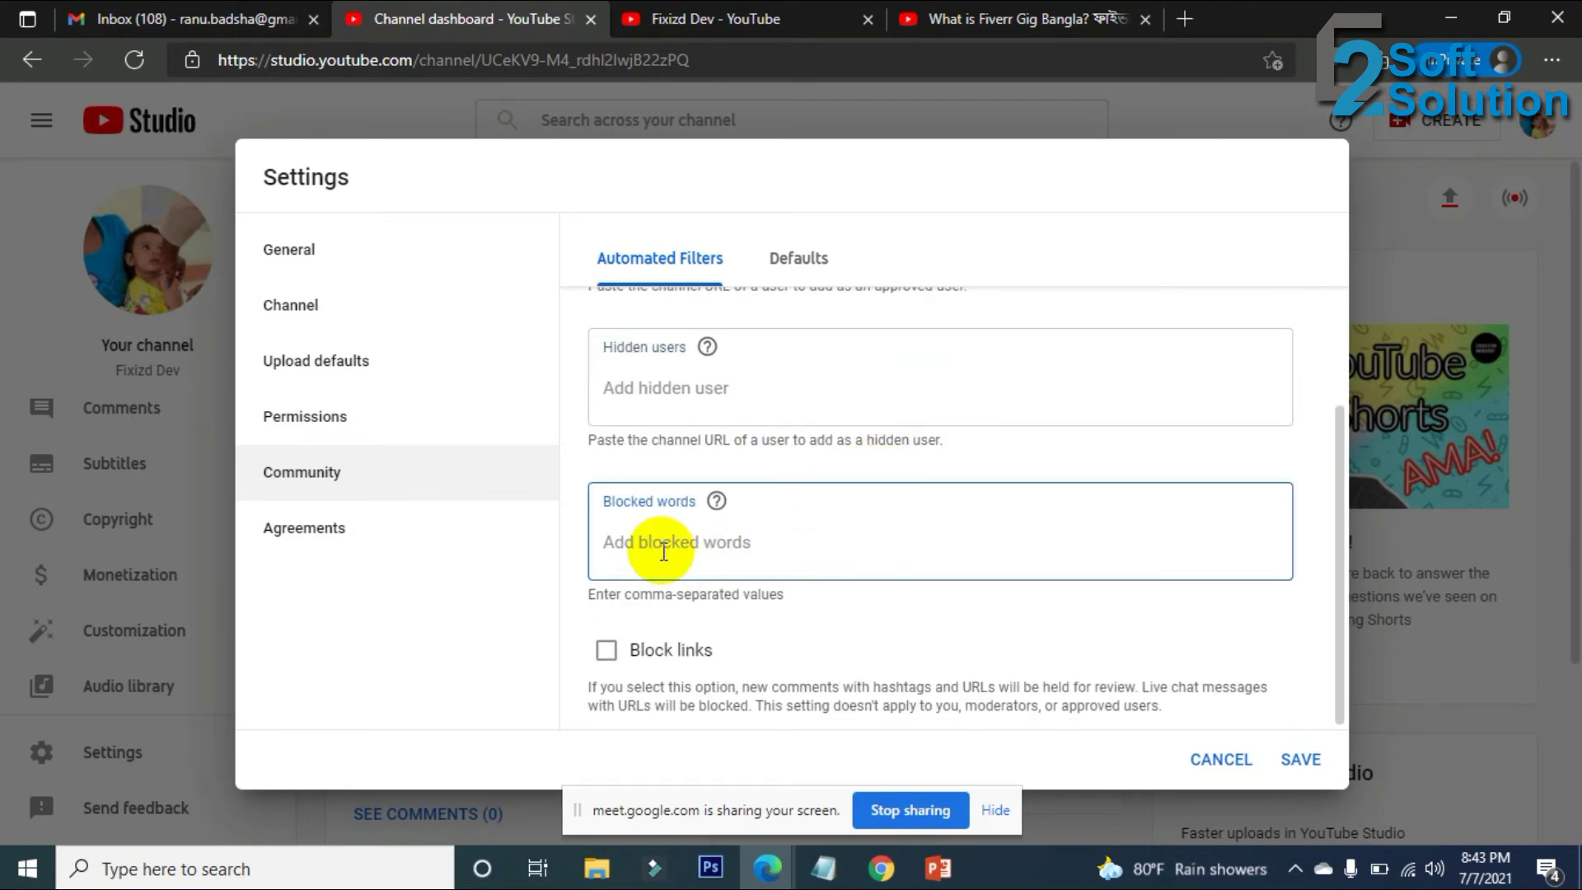
left_click(606, 651)
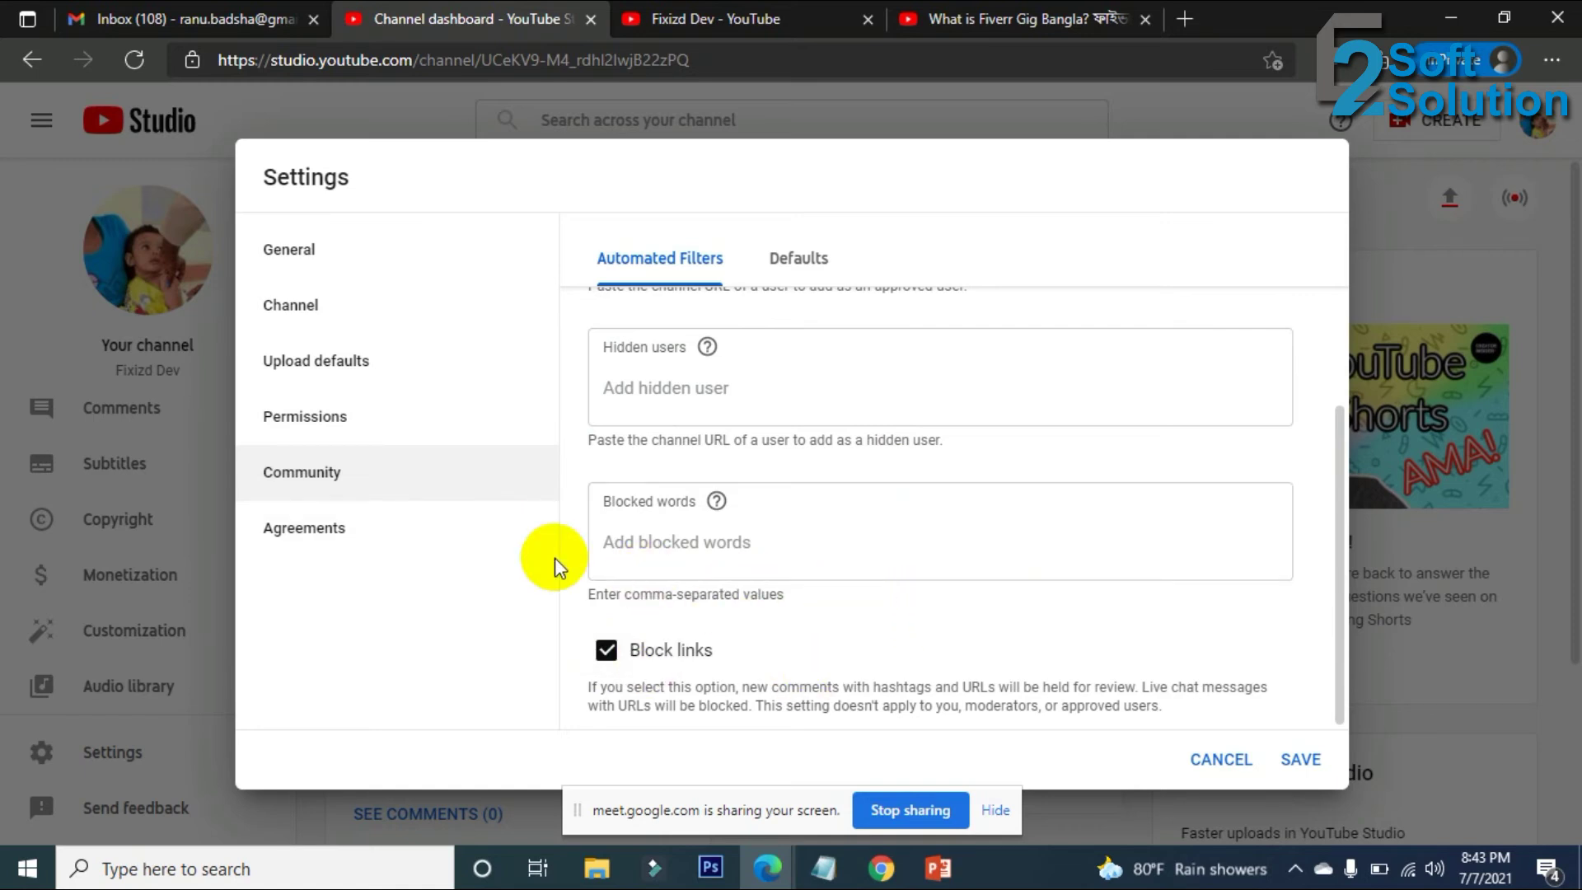
In the Community defaults, try Hold all comments for review for the Discussions tab and set it back to Allow all comments.
left_click(798, 258)
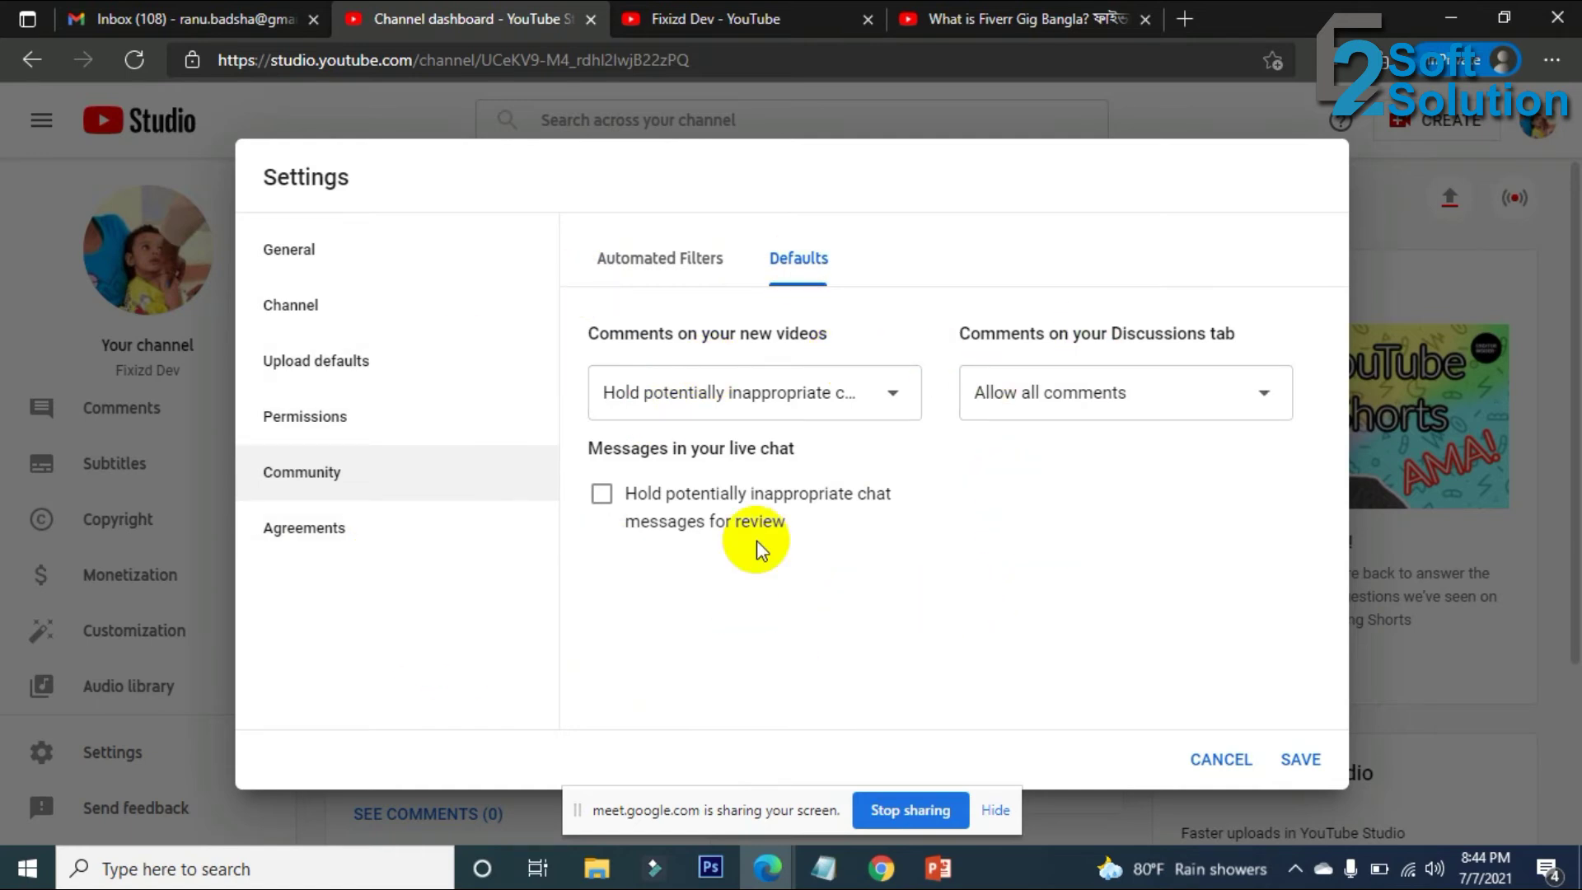
left_click(1047, 412)
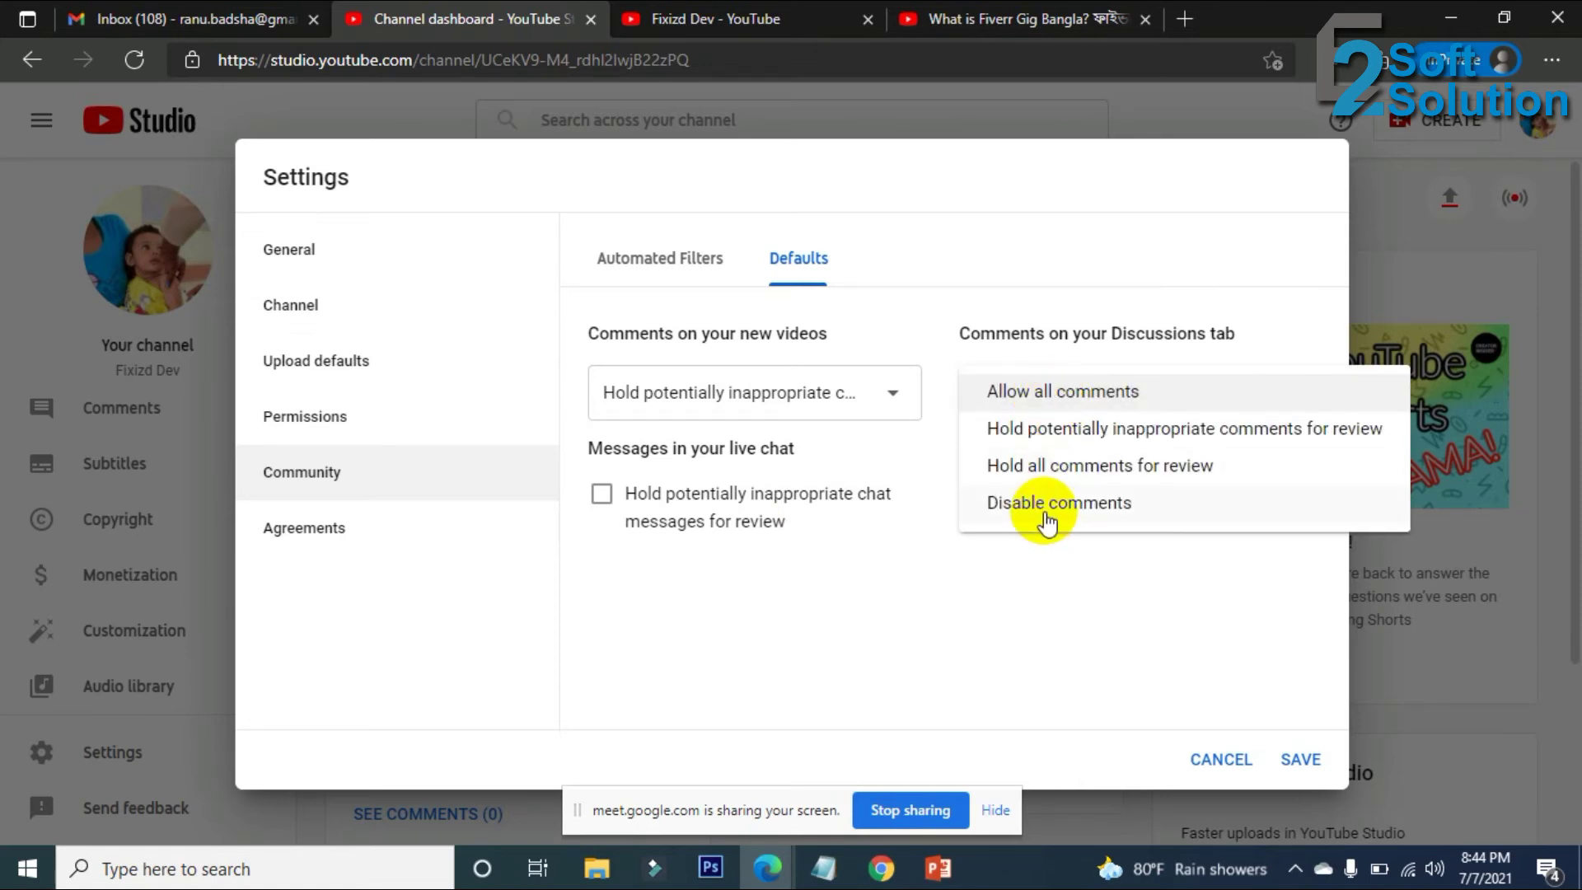
left_click(1057, 467)
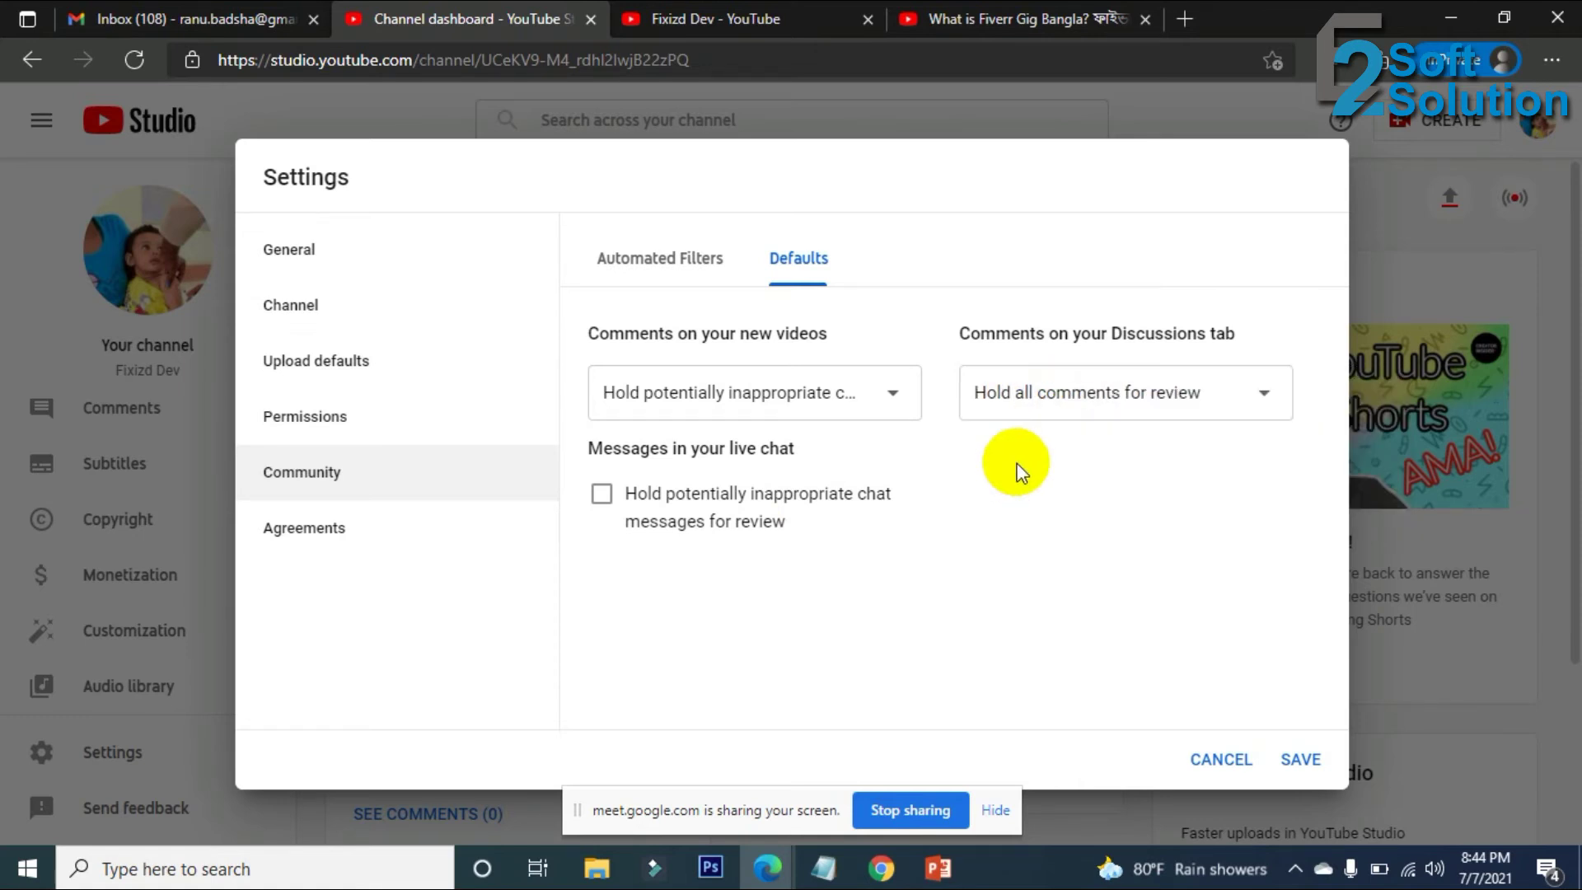
left_click(1036, 392)
left_click(1048, 394)
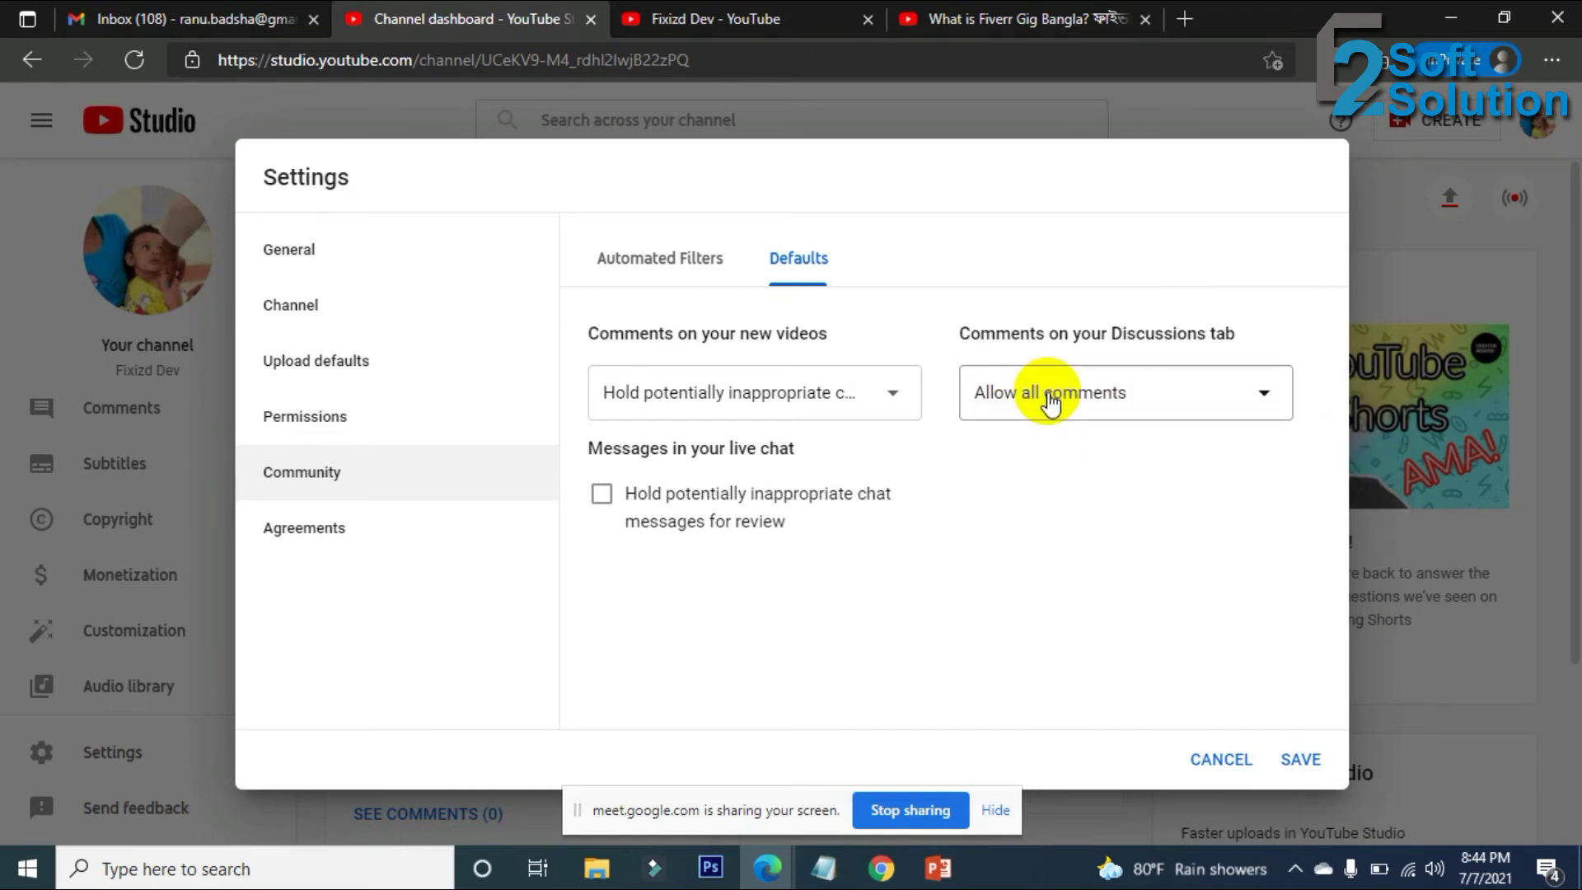
View the Agreements and General settings, and save all the settings changes.
left_click(334, 534)
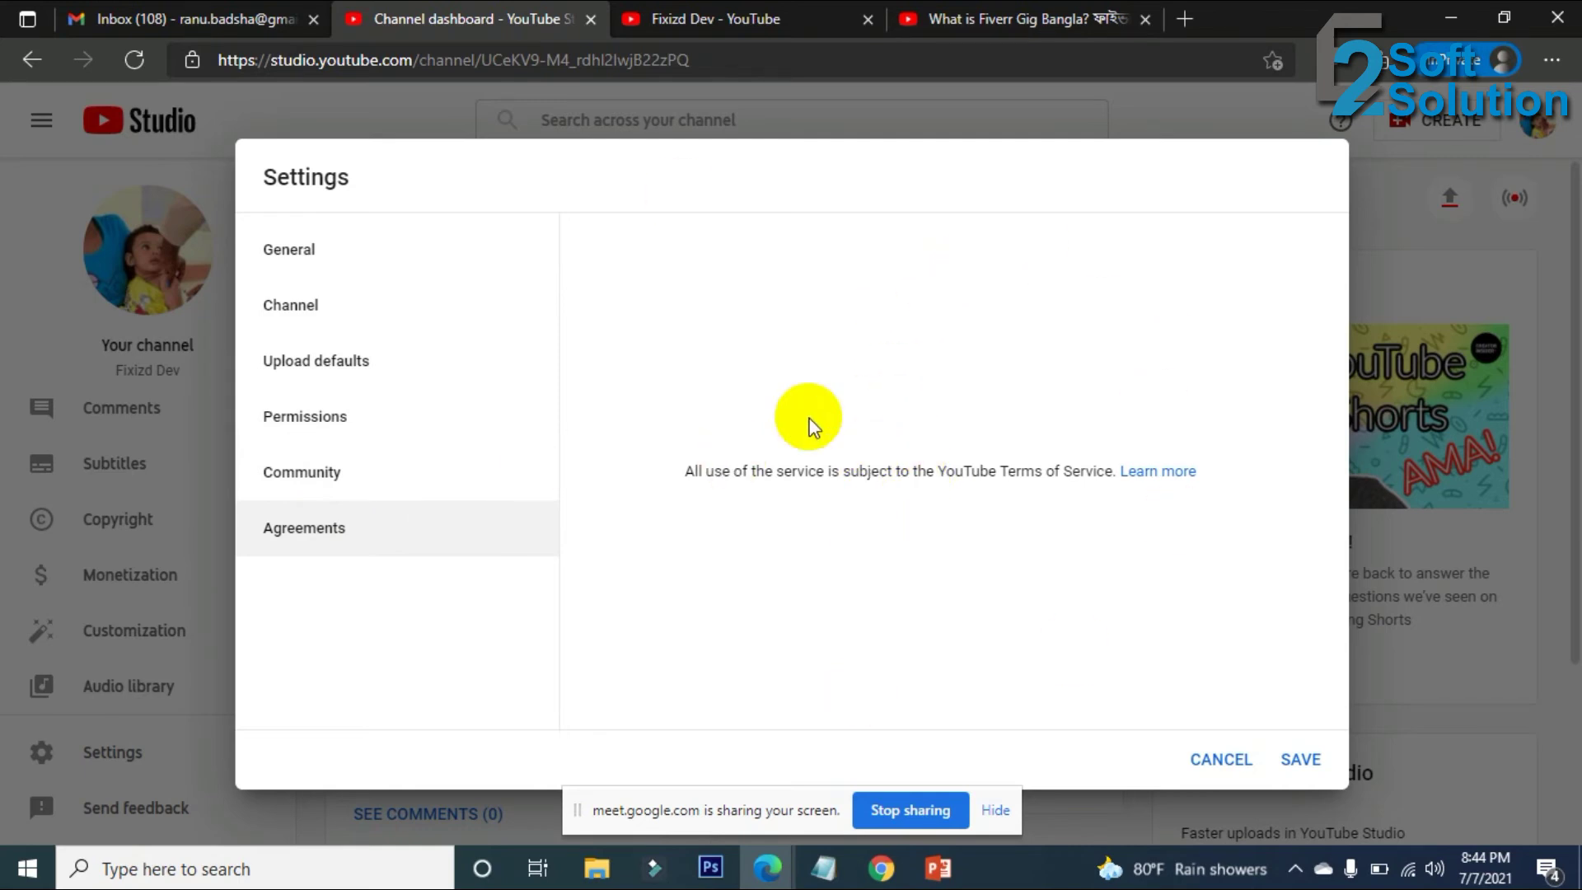
left_click(300, 252)
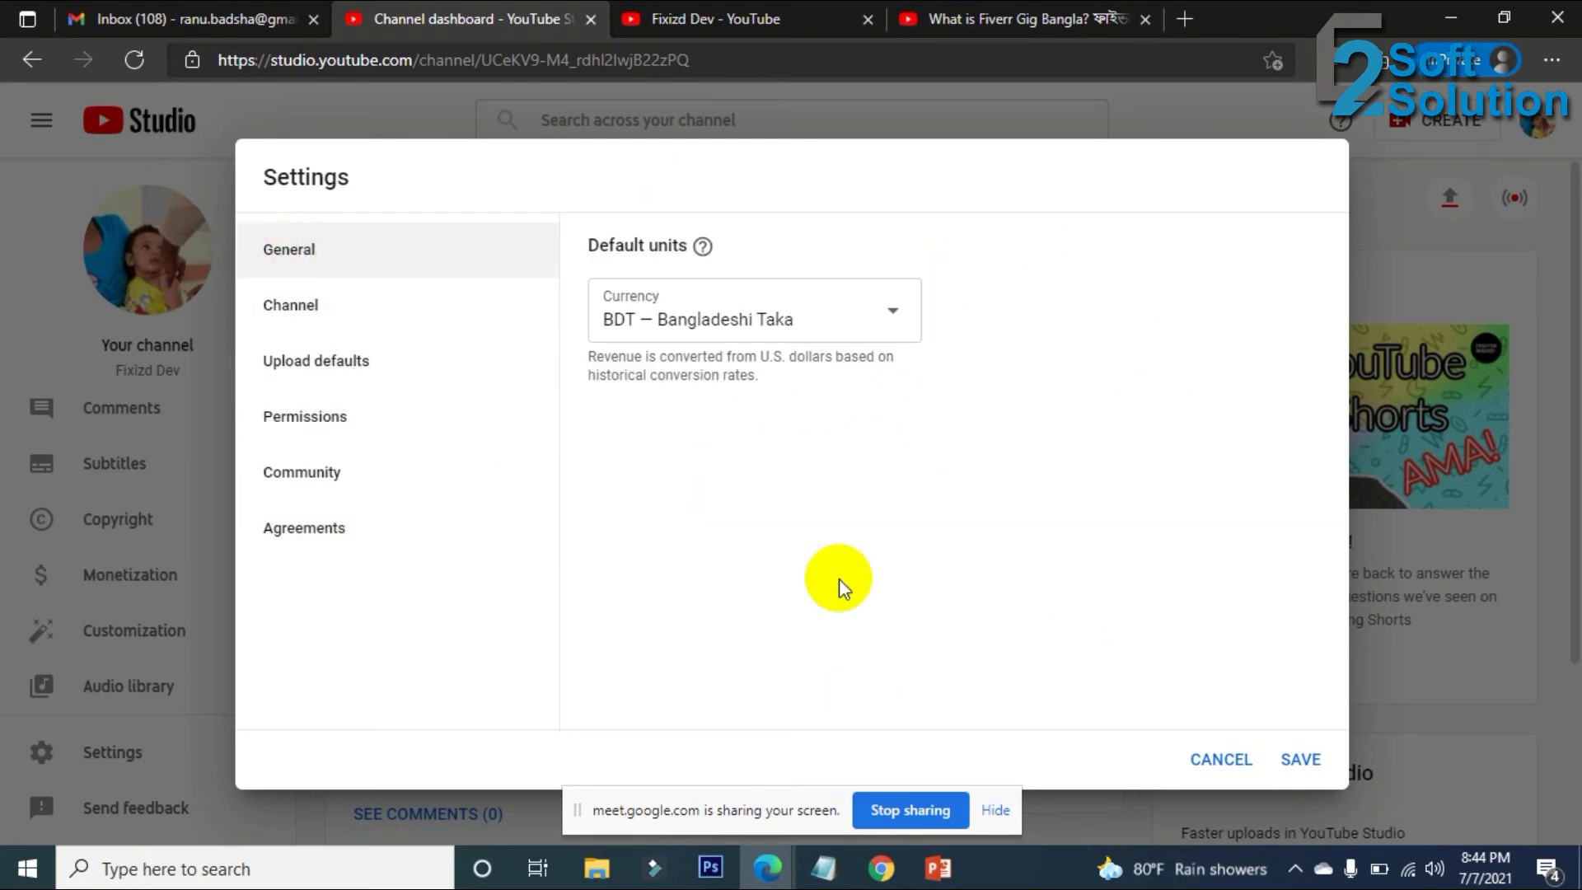
left_click(1300, 763)
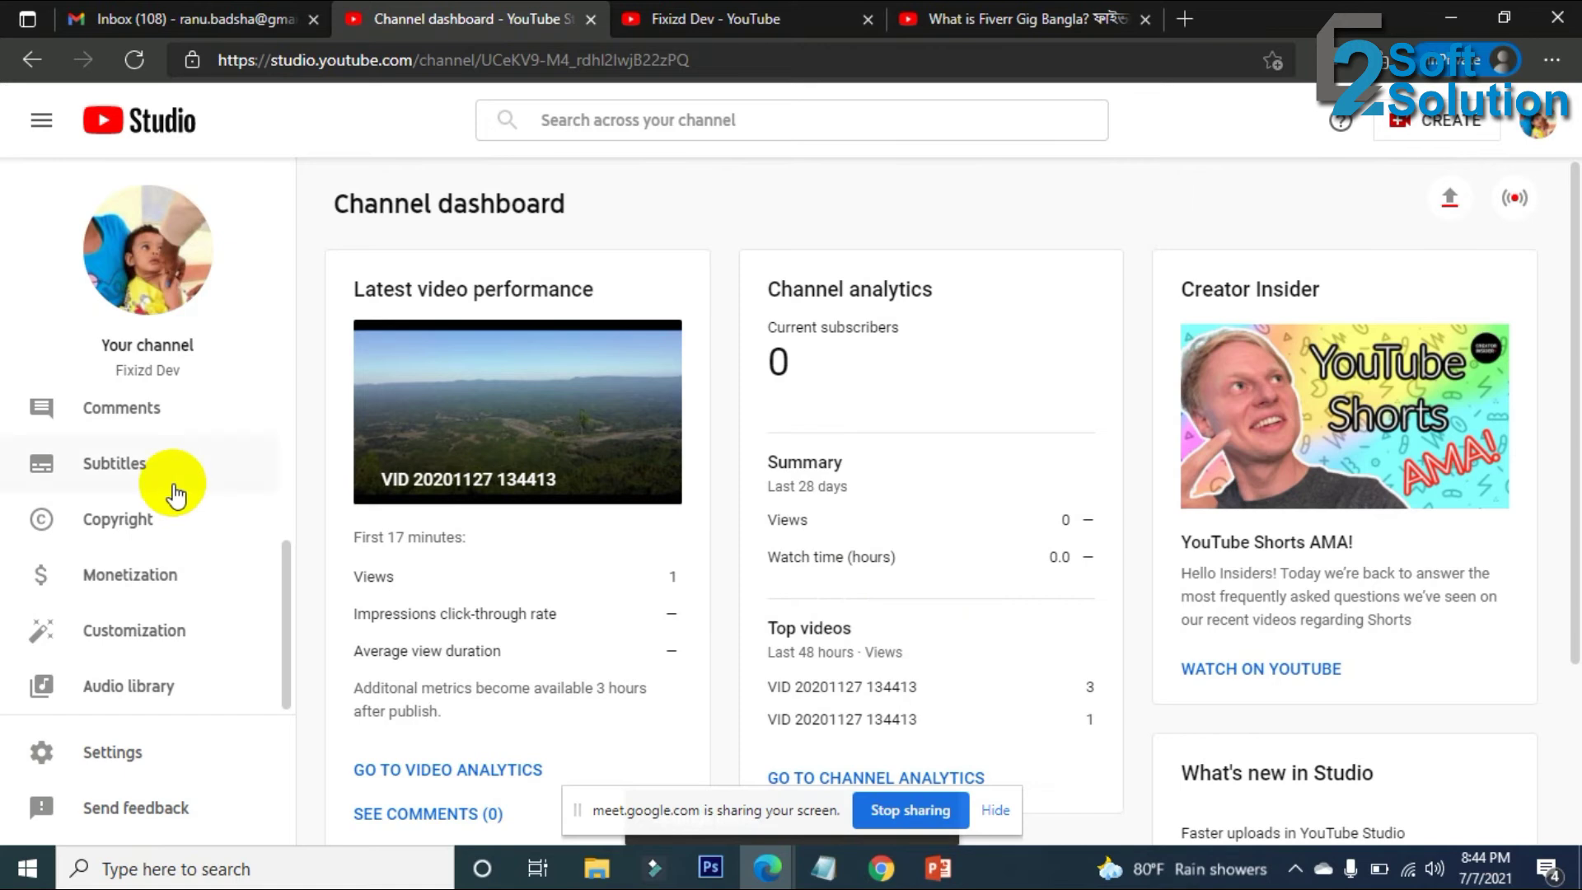
Close the browser tabs with the example video and the Fixizd Dev channel page.
scroll(86, 692, "up", 3)
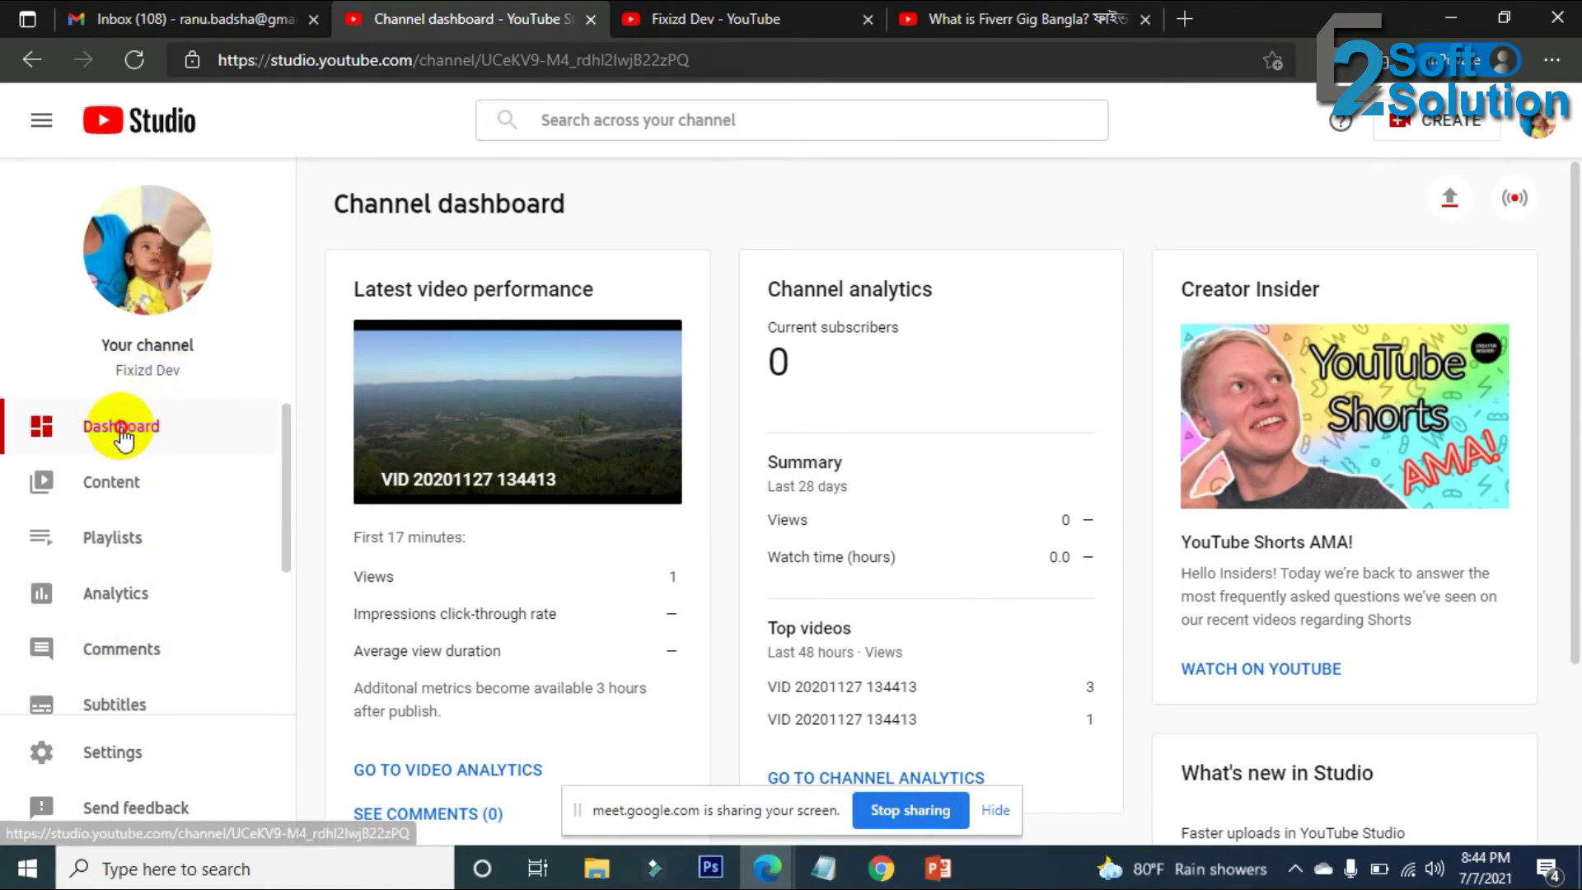
left_click(1145, 28)
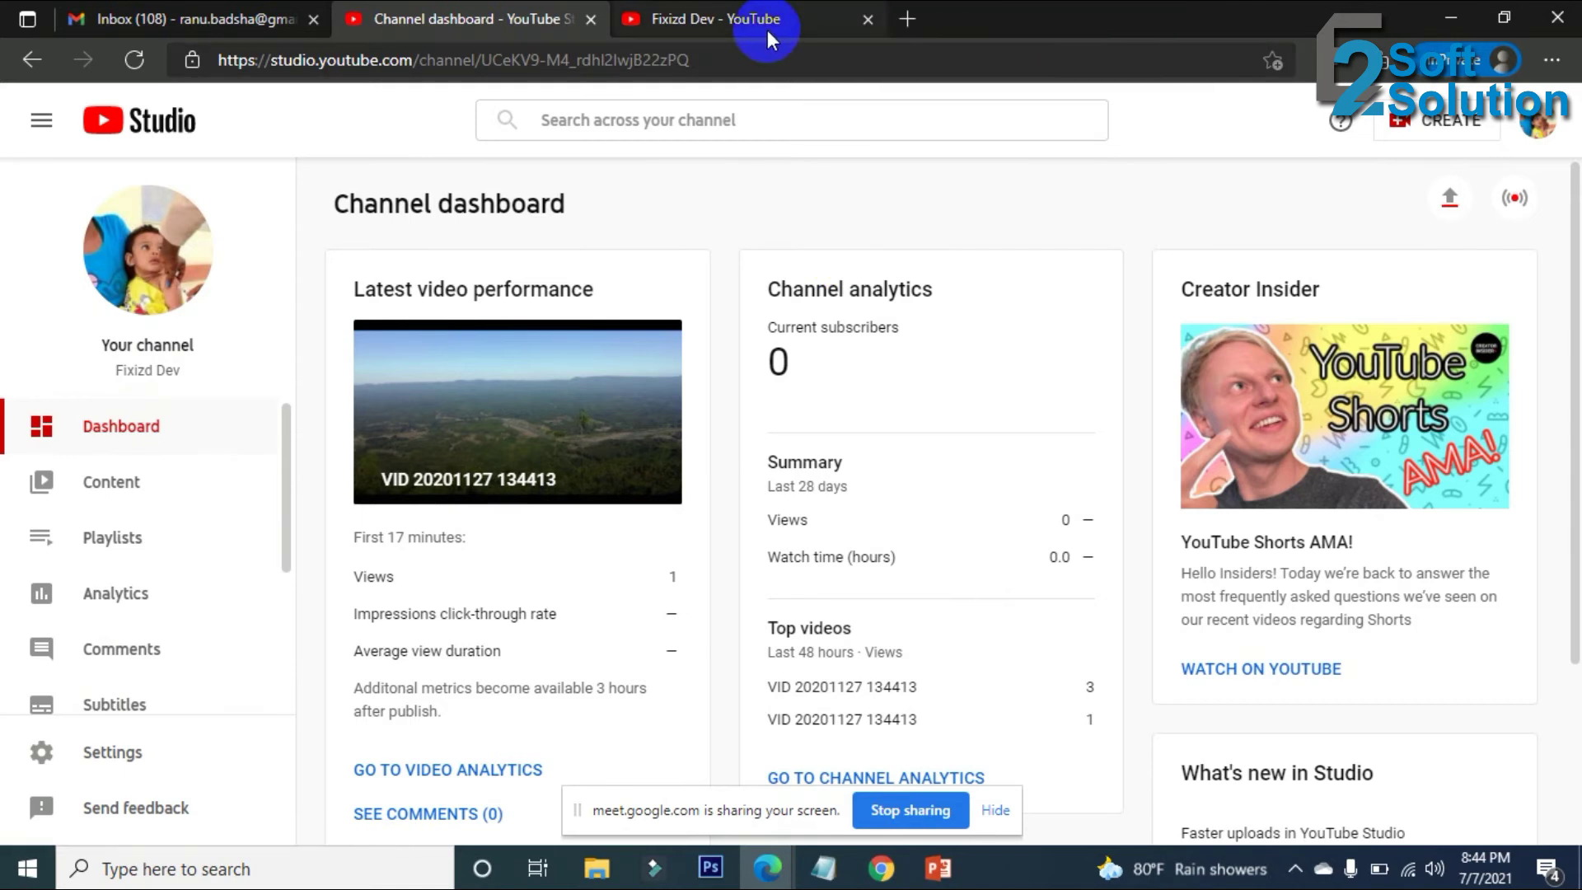
left_click(870, 19)
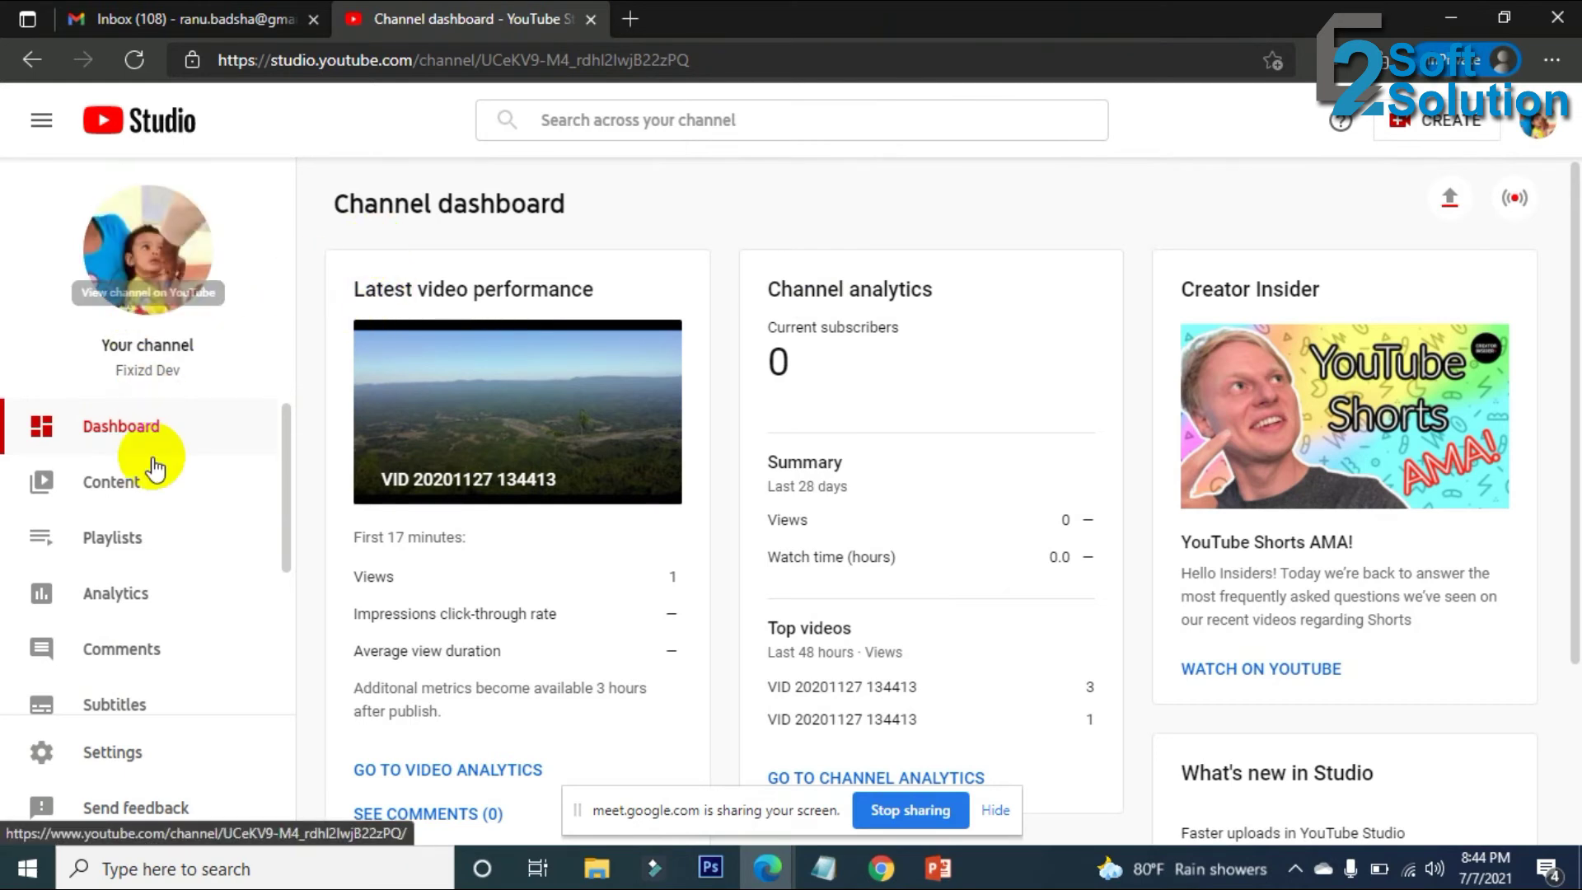
Open the public Fixizd Dev channel page from the dashboard and view its home section with the trailer and uploads.
left_click(147, 247)
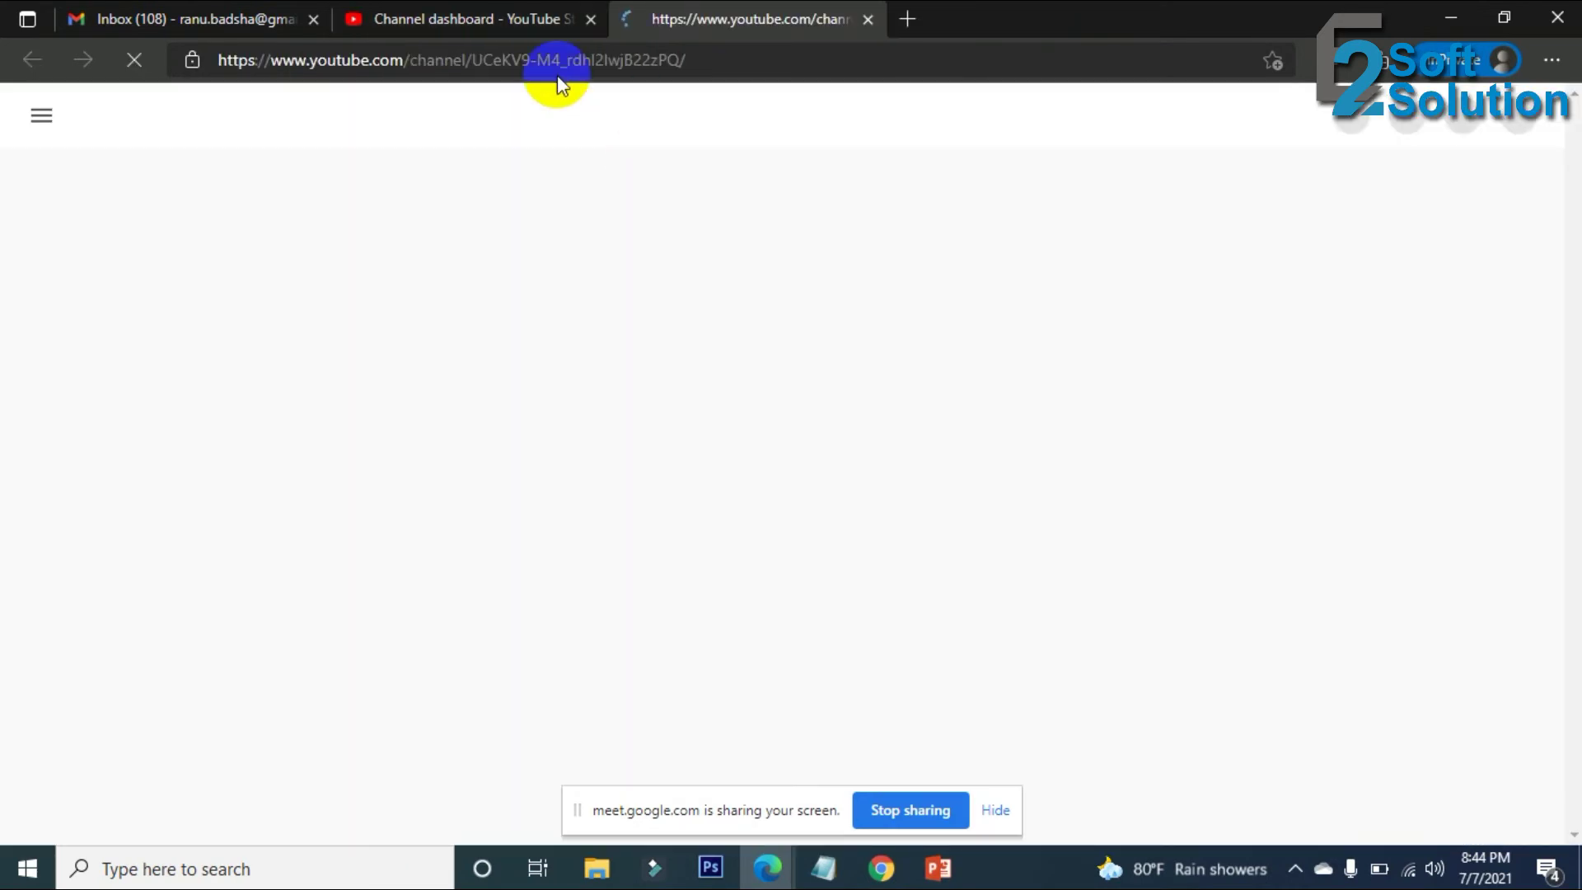
left_click(517, 21)
left_click(706, 18)
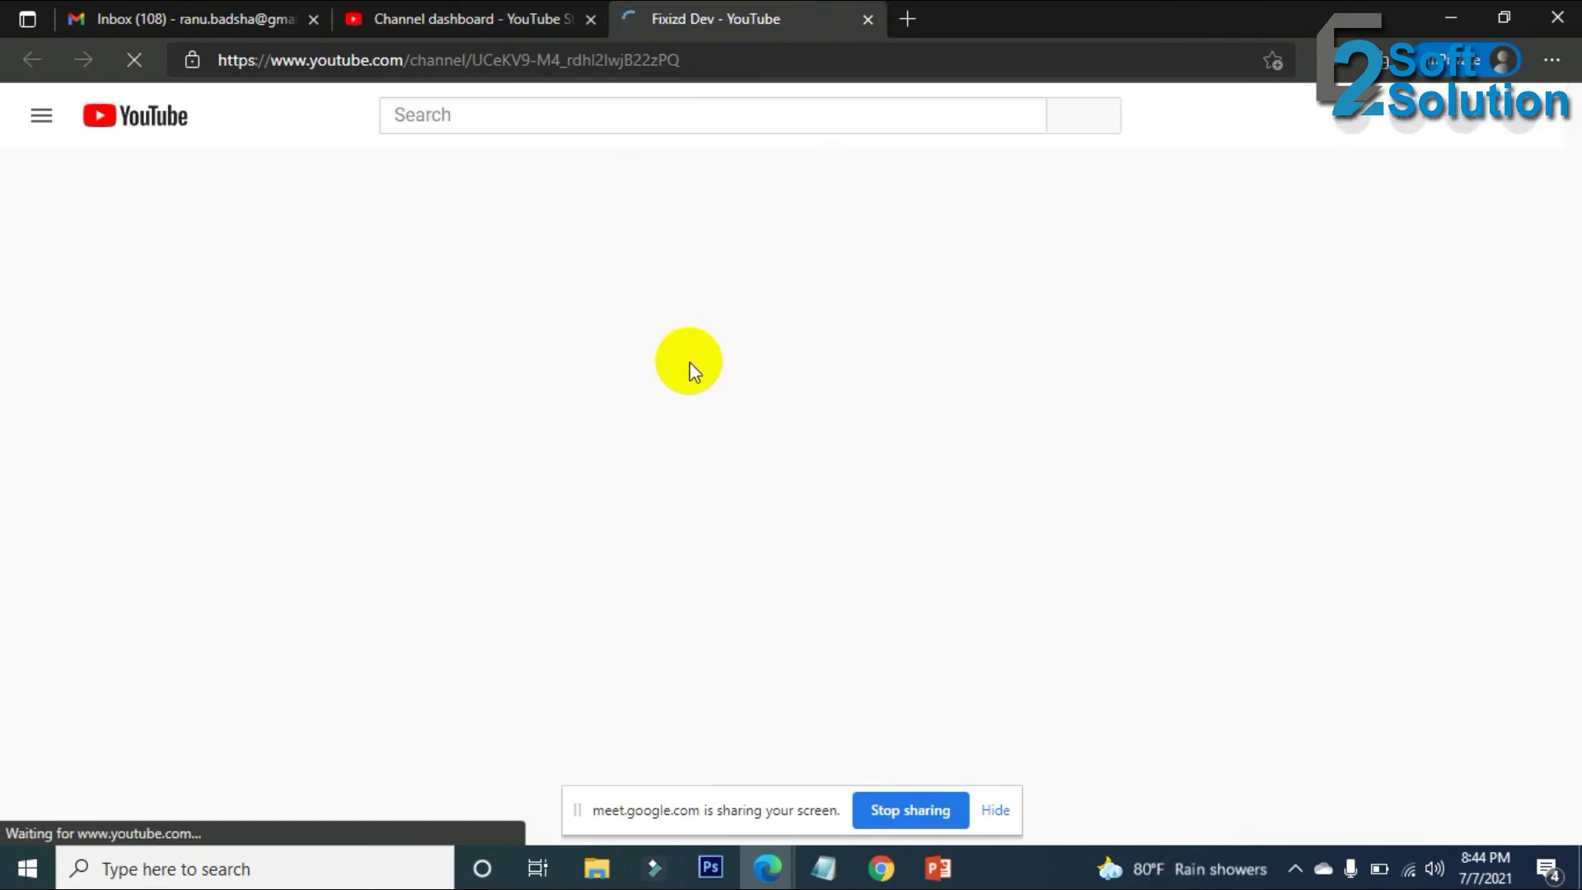
scroll(397, 574, "down", 3)
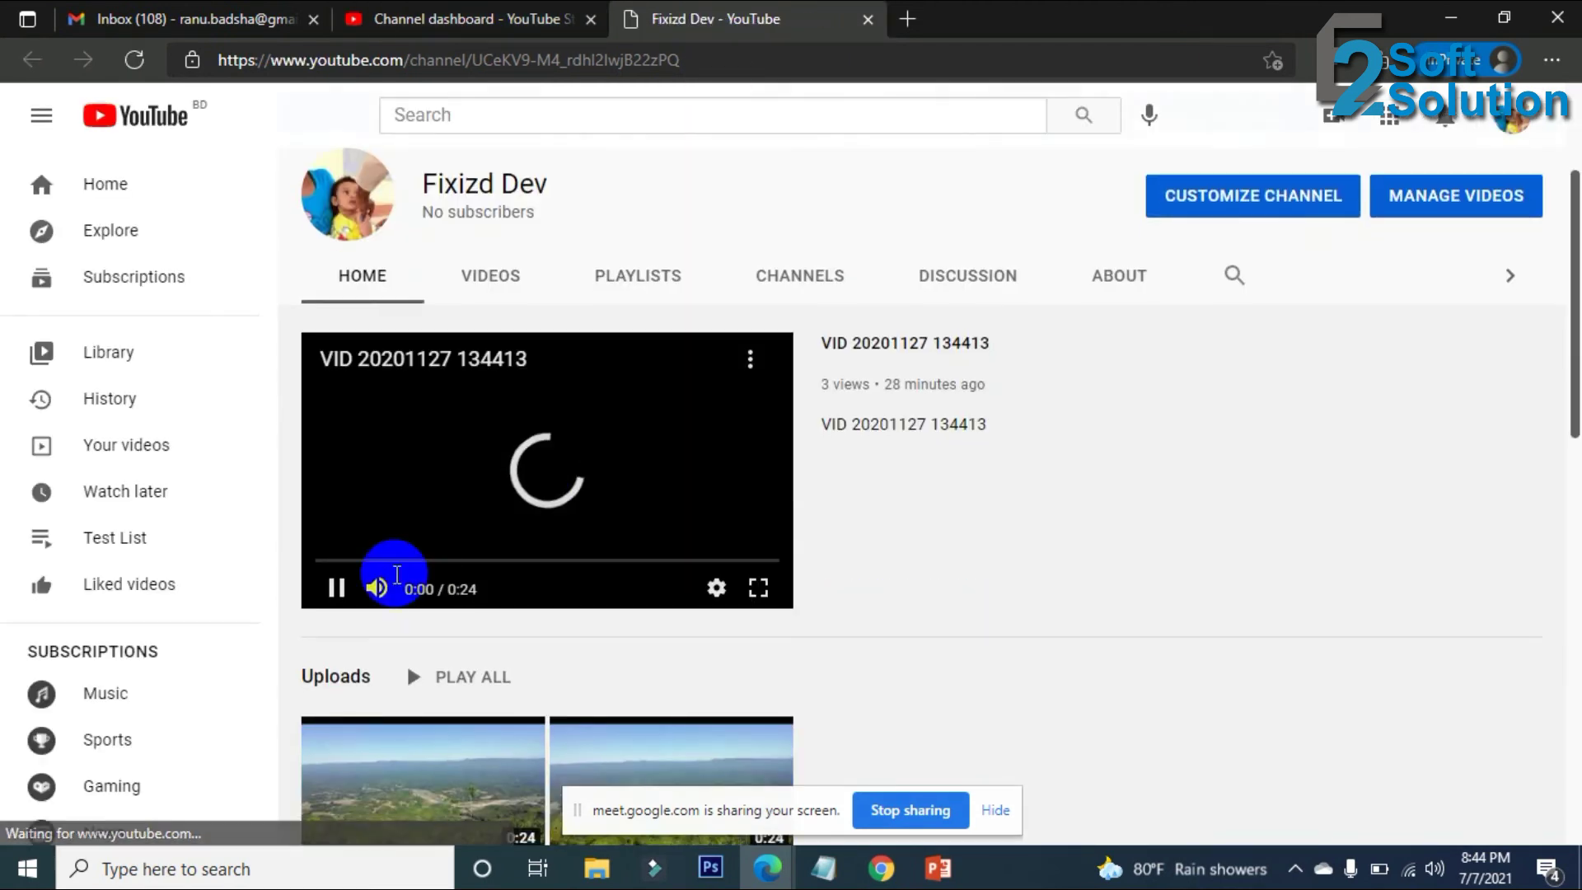
Pause the channel trailer and look through the banner, Uploads and Test List sections of the public channel's home page.
left_click(336, 588)
scroll(989, 499, "up", 3)
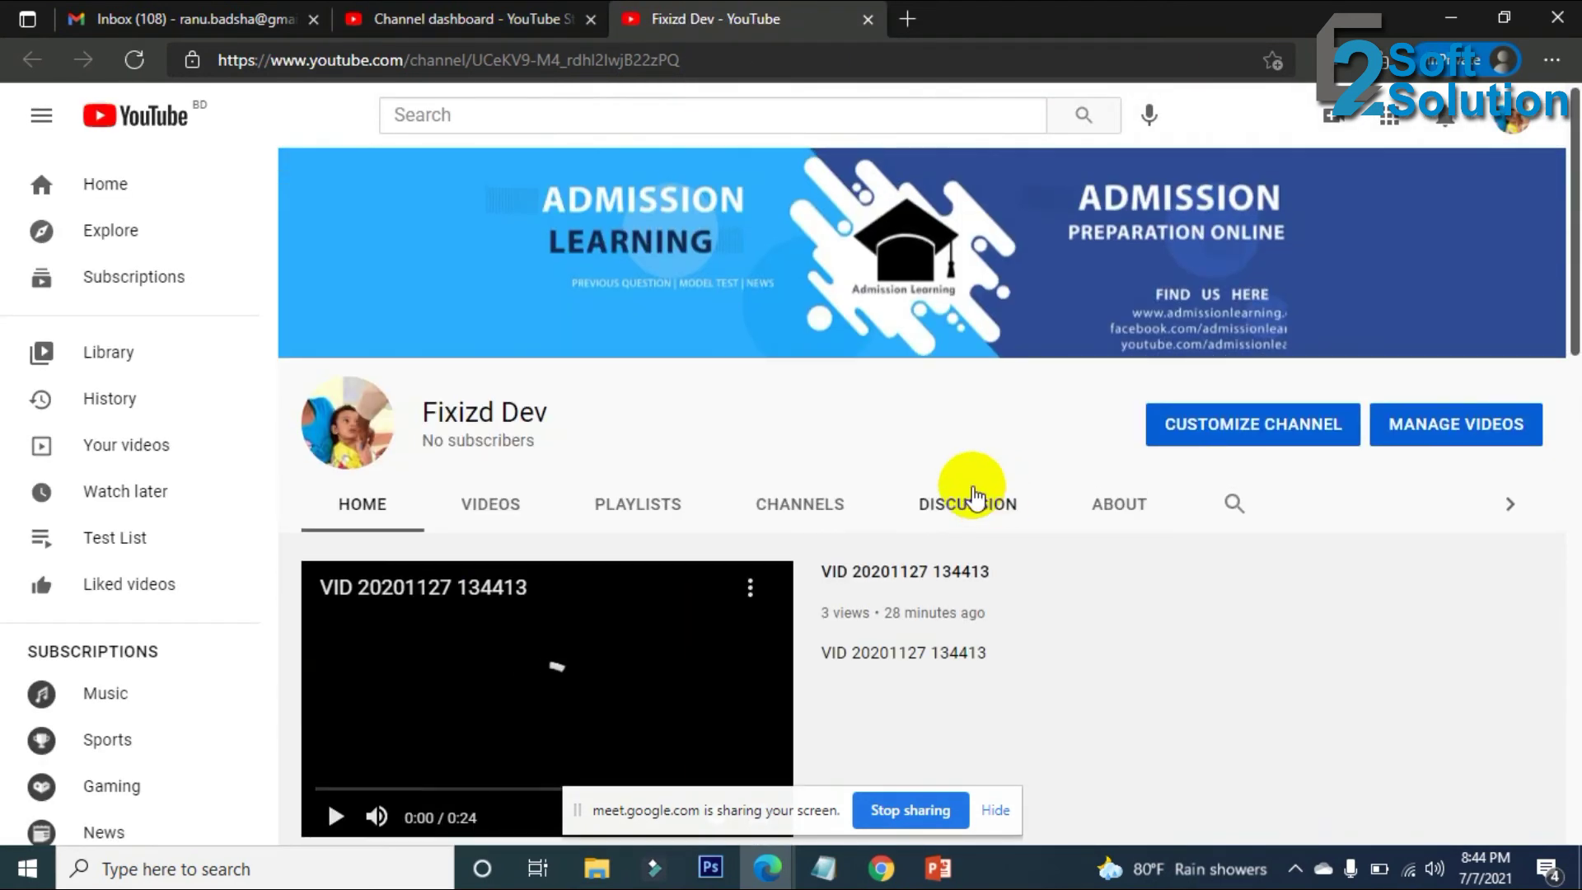
scroll(1099, 338, "down", 4)
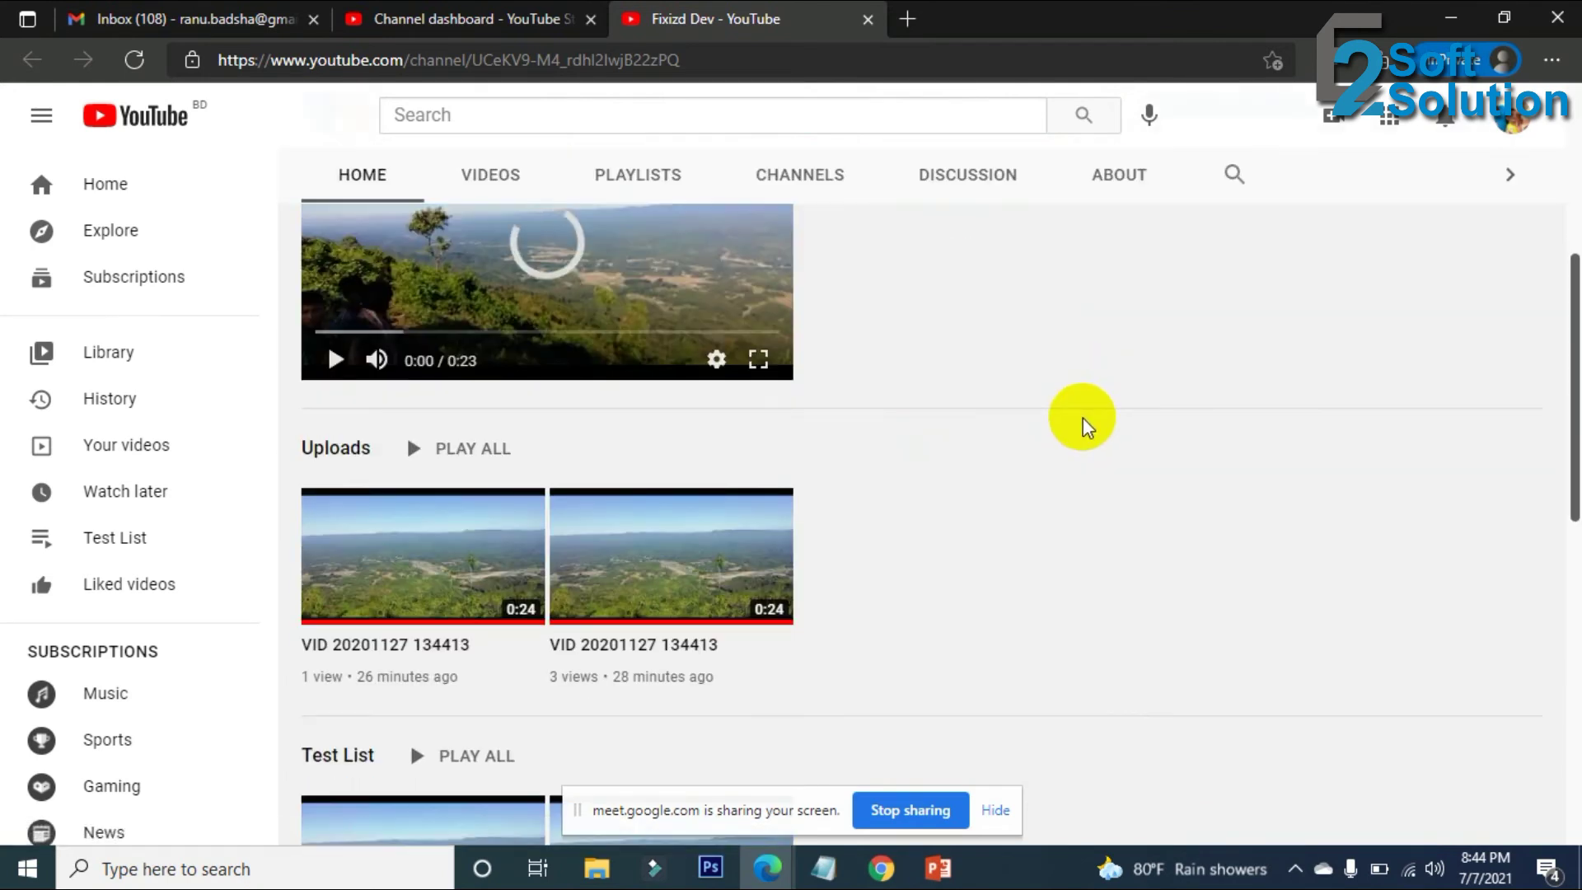
scroll(399, 505, "down", 5)
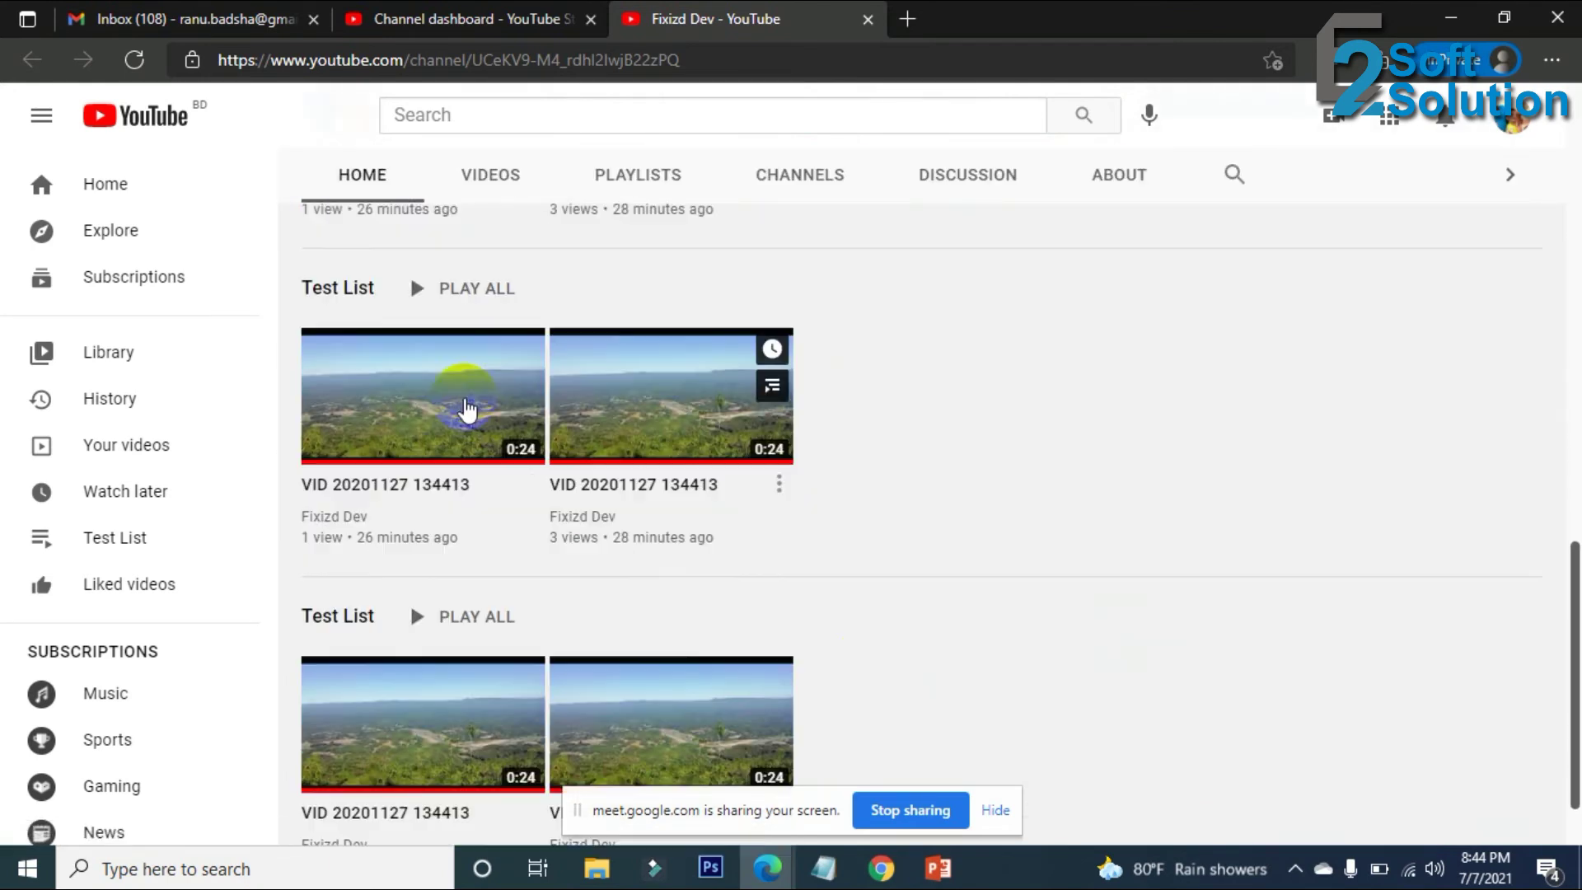
scroll(1137, 533, "up", 10)
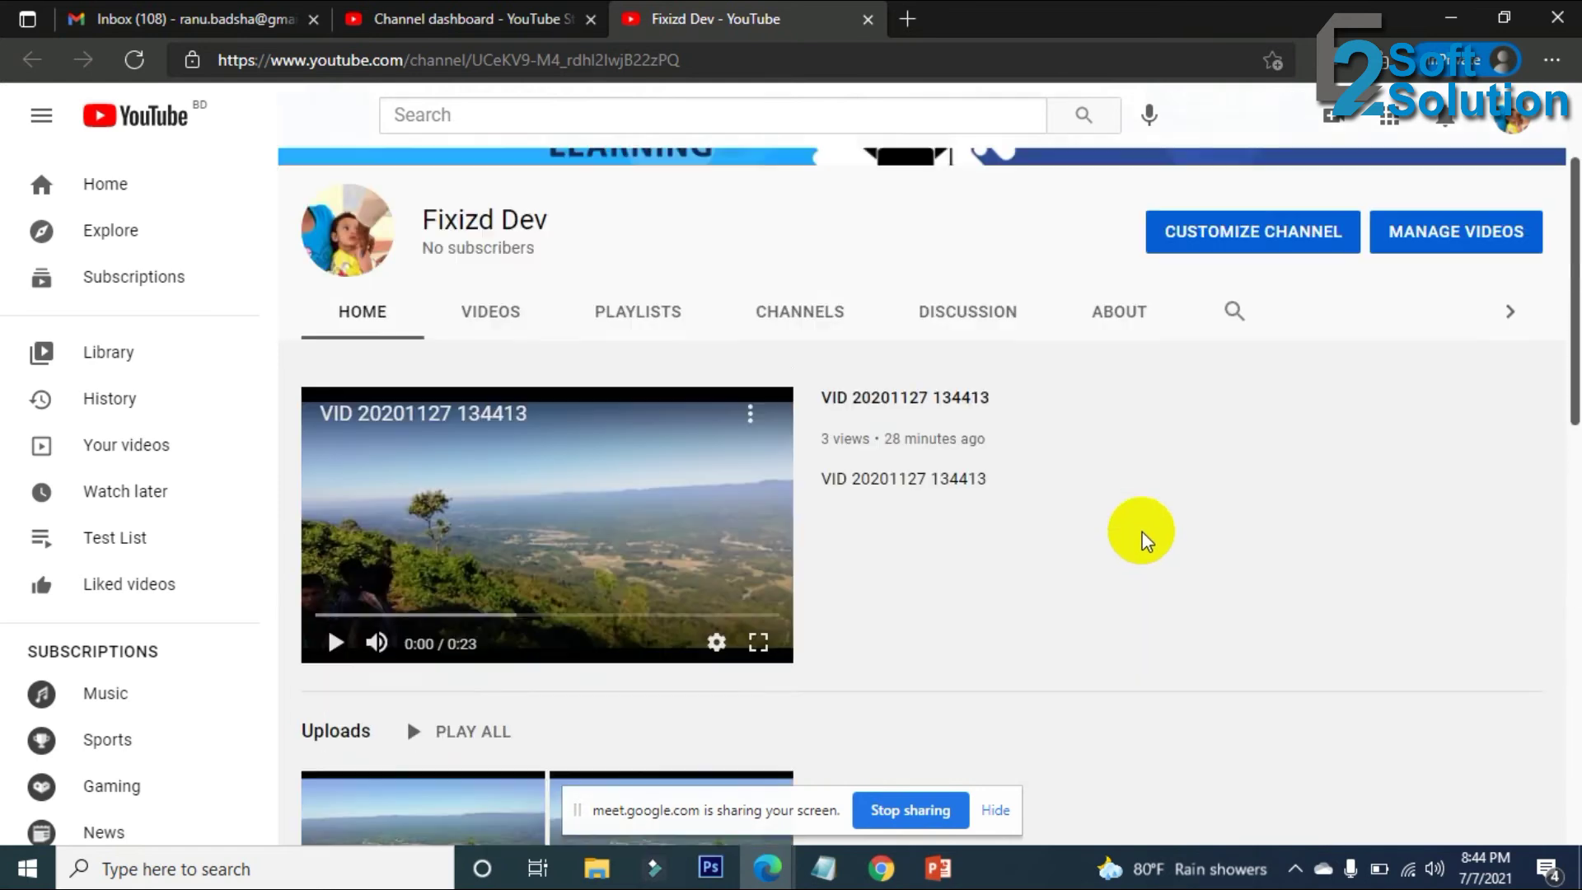
scroll(1143, 540, "up", 2)
Review the Studio channel dashboard and its navigation entries, and return to the public Fixizd Dev channel page.
left_click(508, 29)
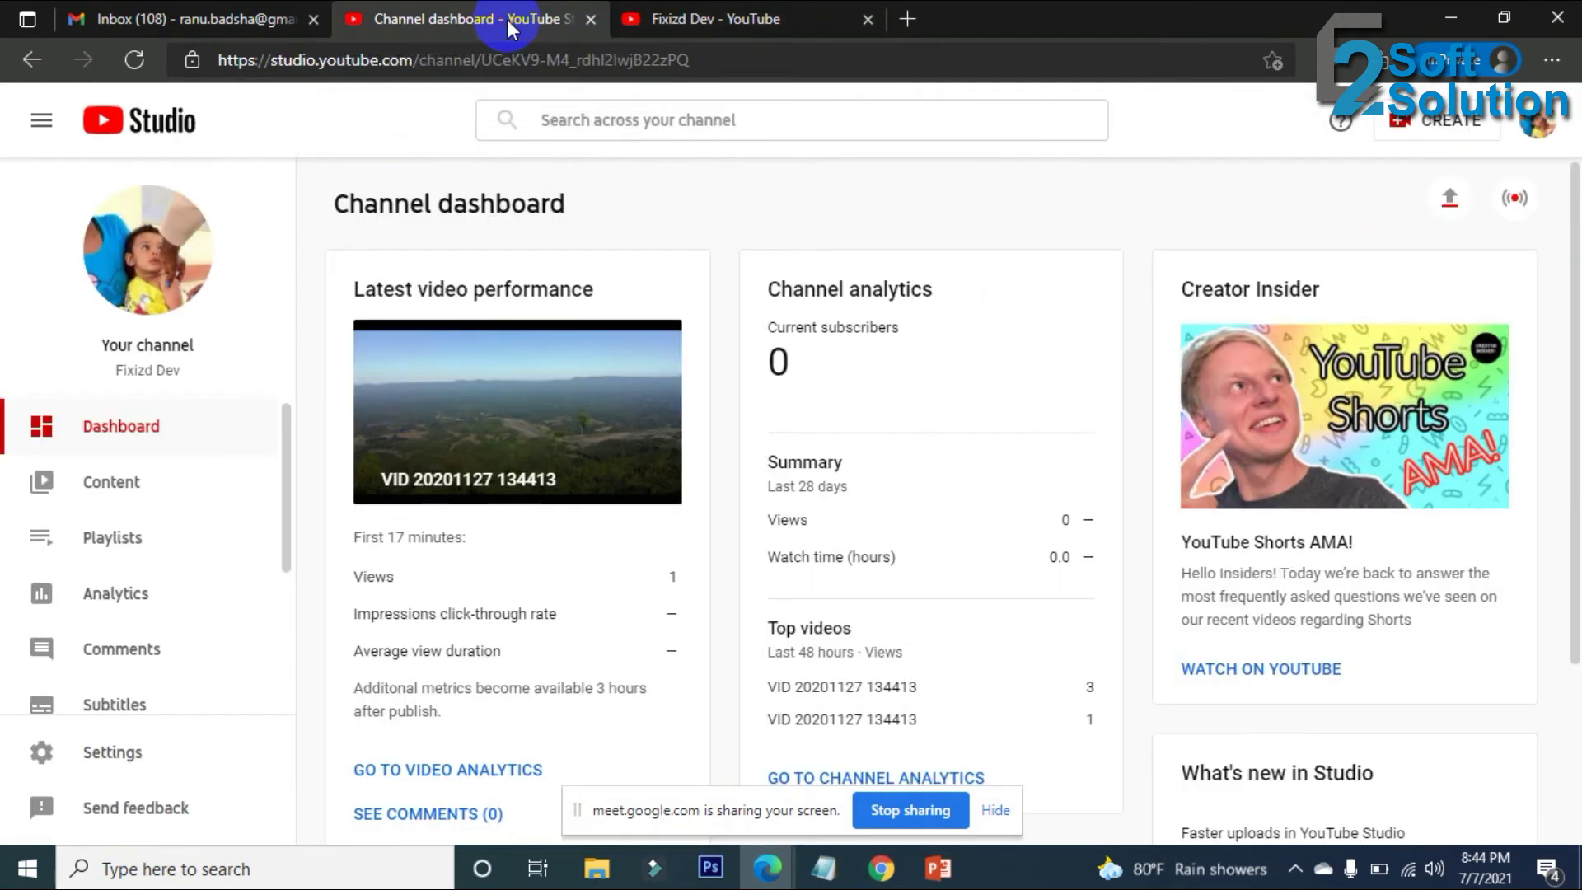
scroll(148, 590, "down", 1)
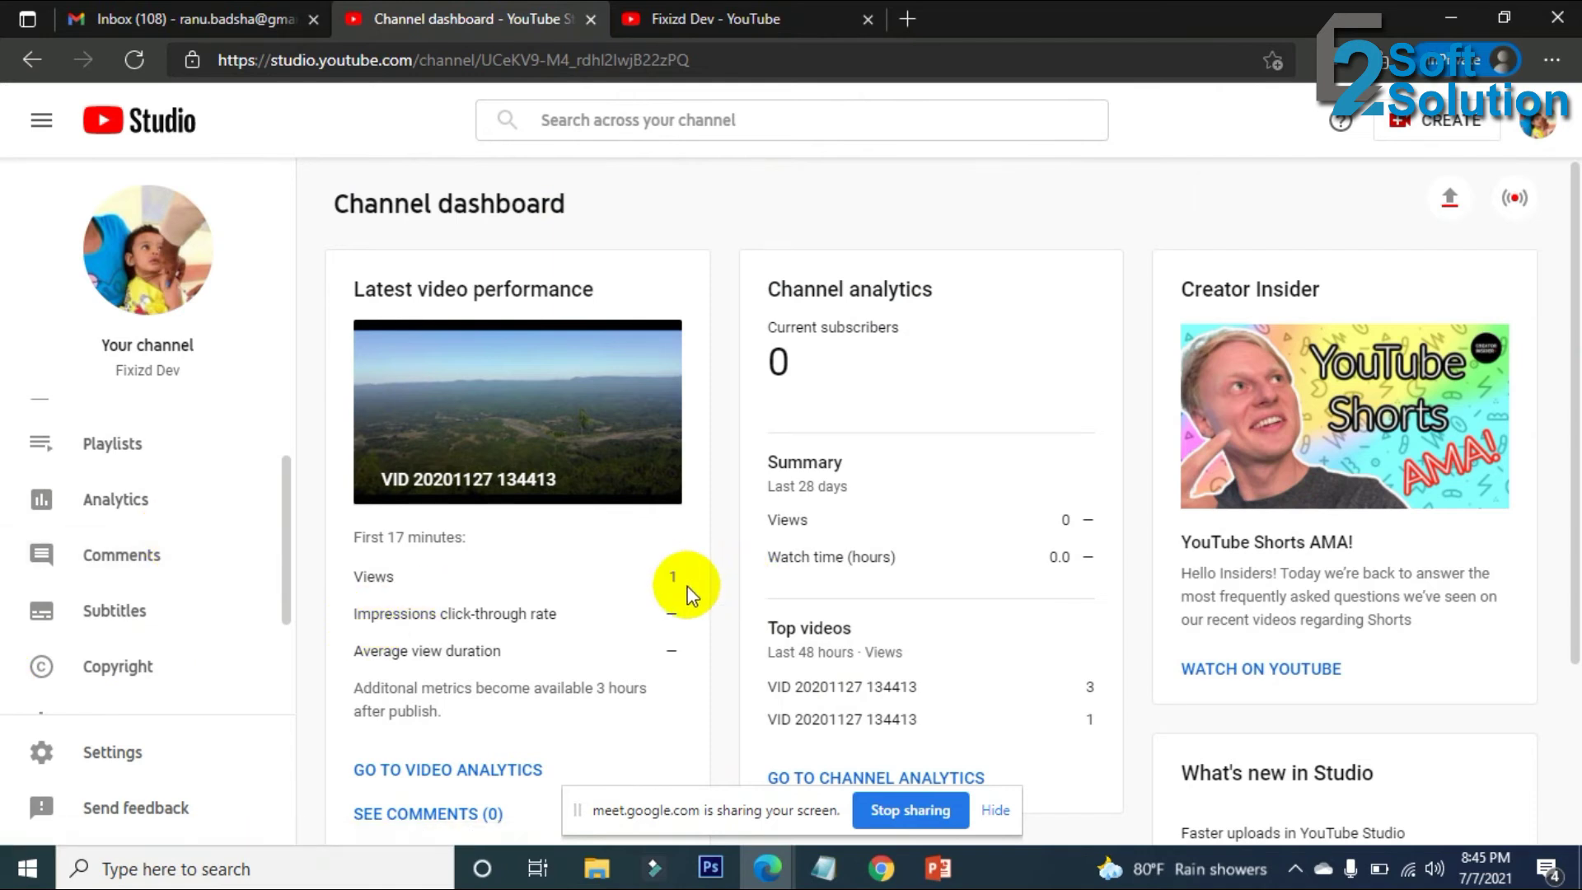
scroll(663, 581, "down", 3)
scroll(651, 576, "up", 3)
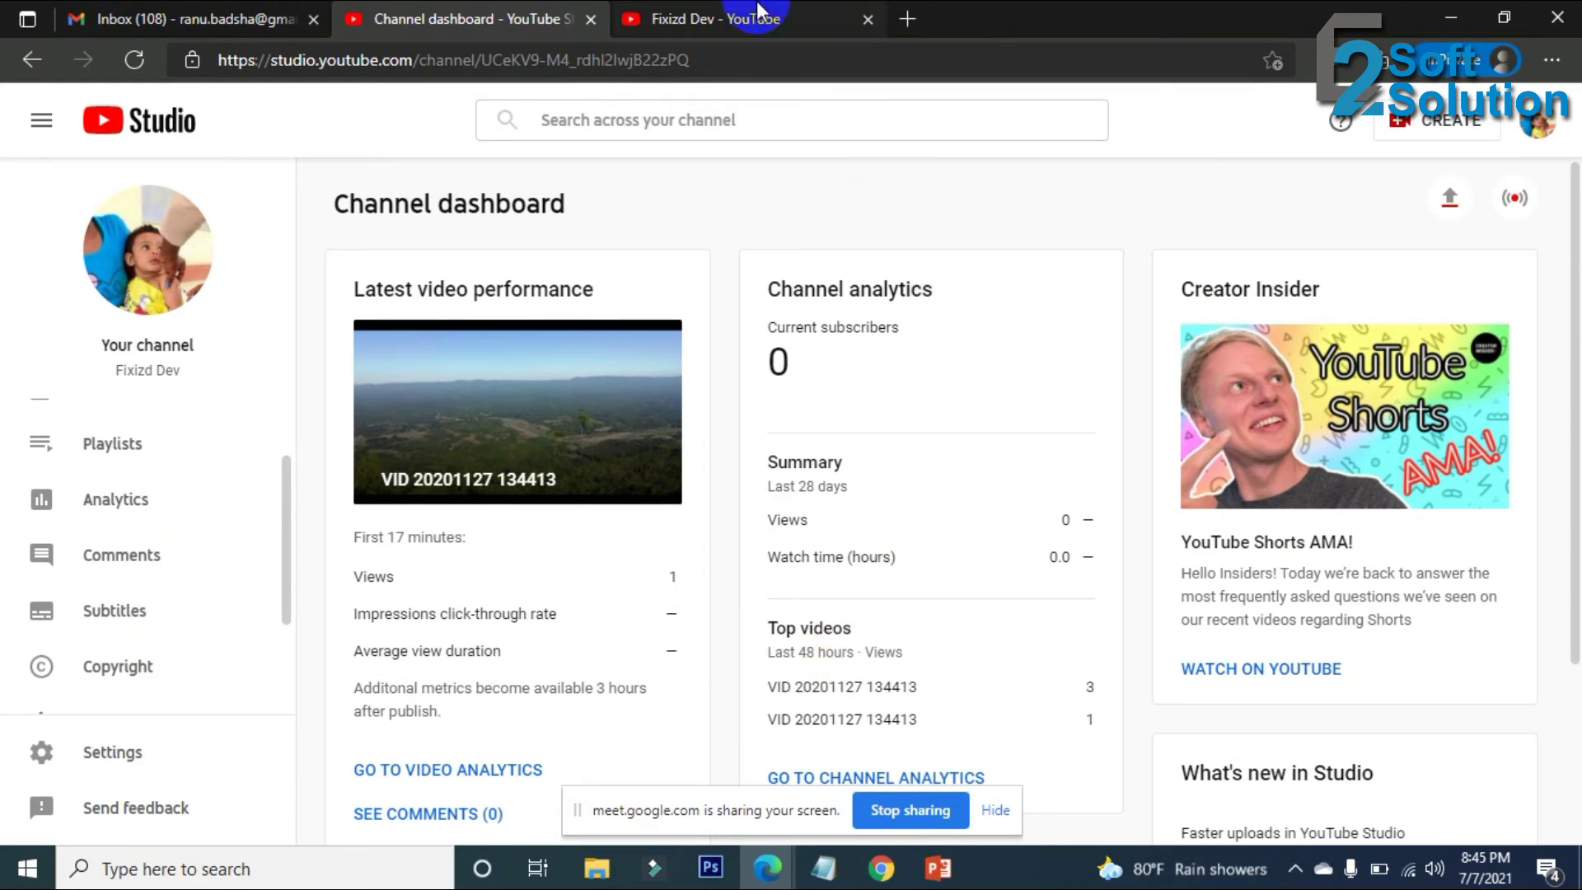
left_click(766, 27)
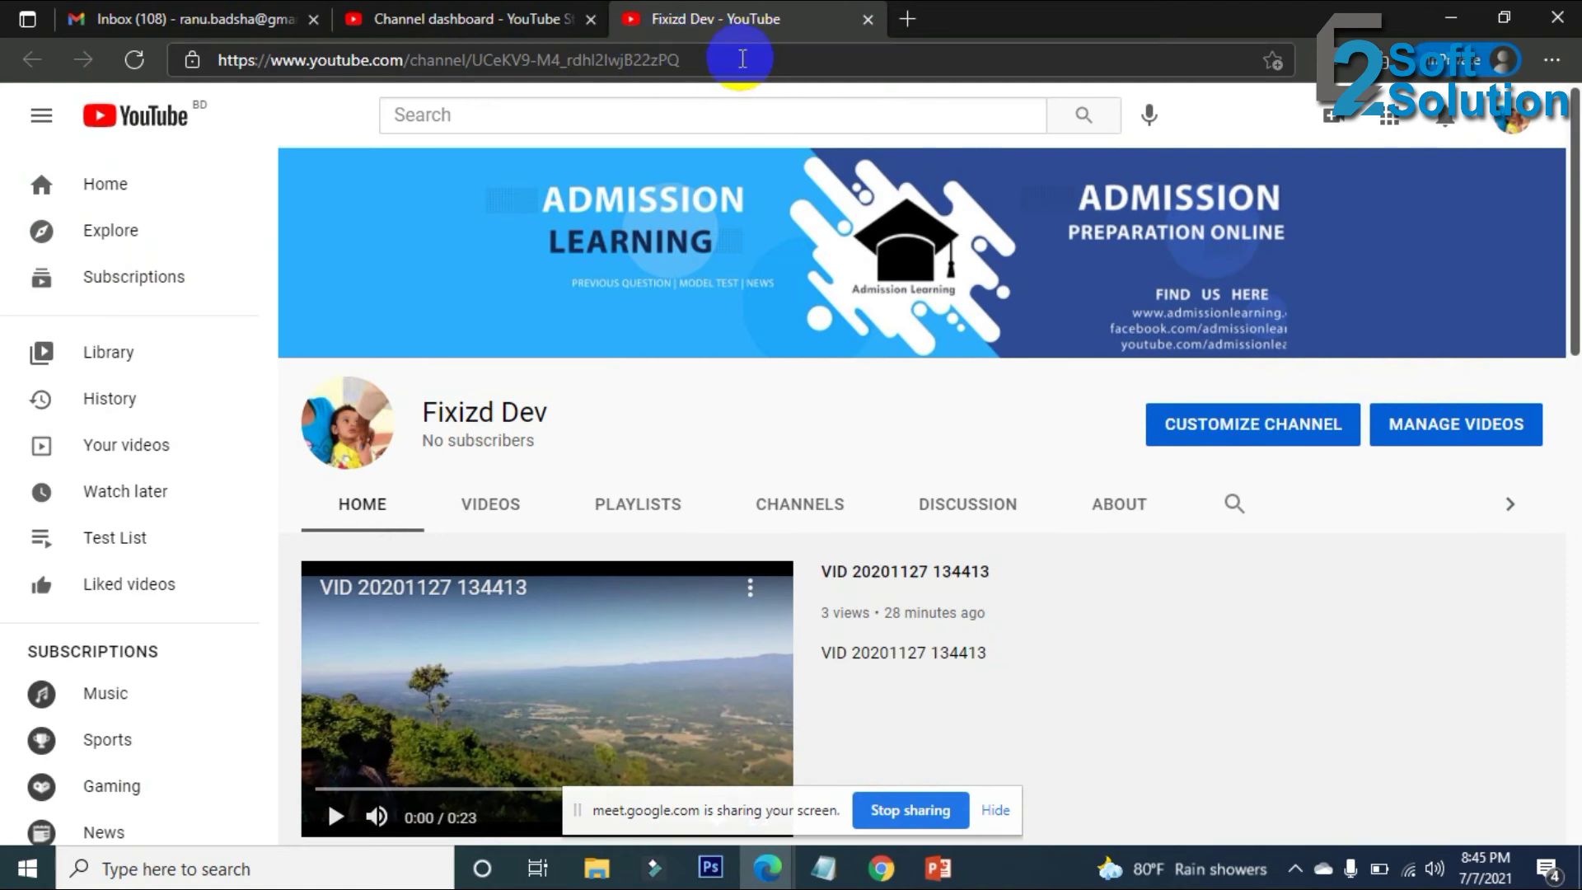